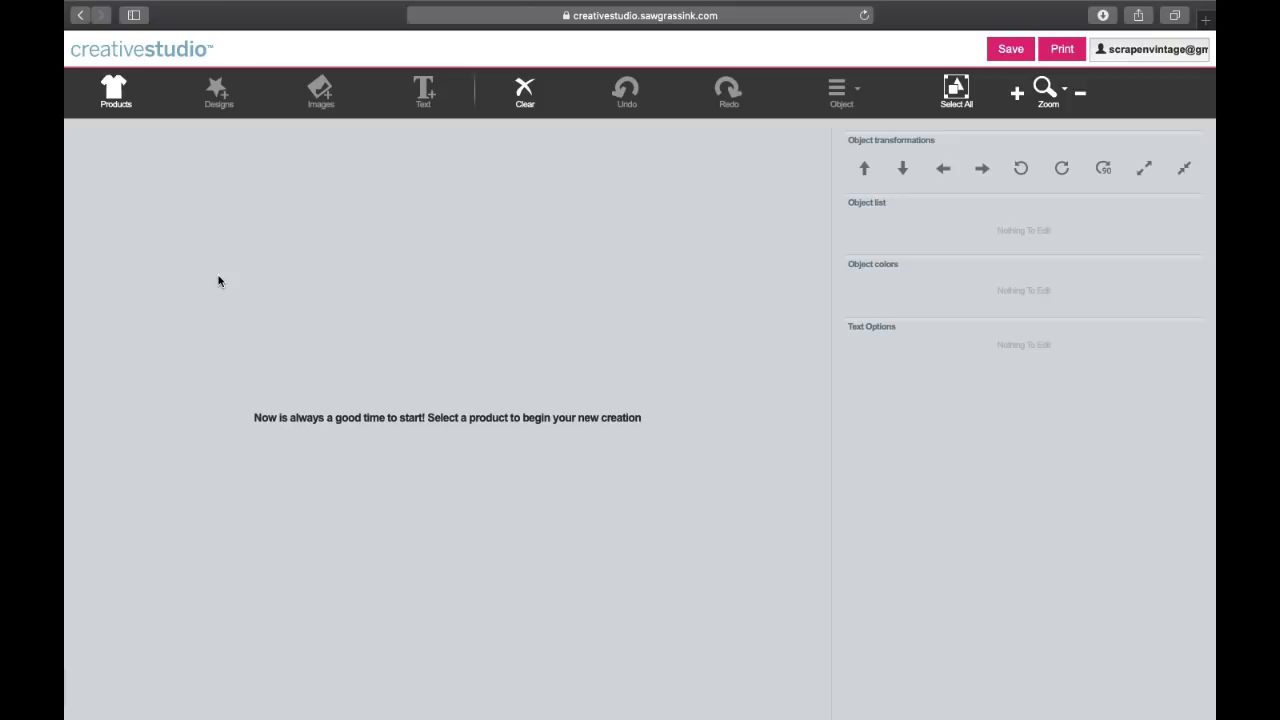
Step: Open the product catalog and examine the available sizes in the Blank Design Canvas category
click(116, 88)
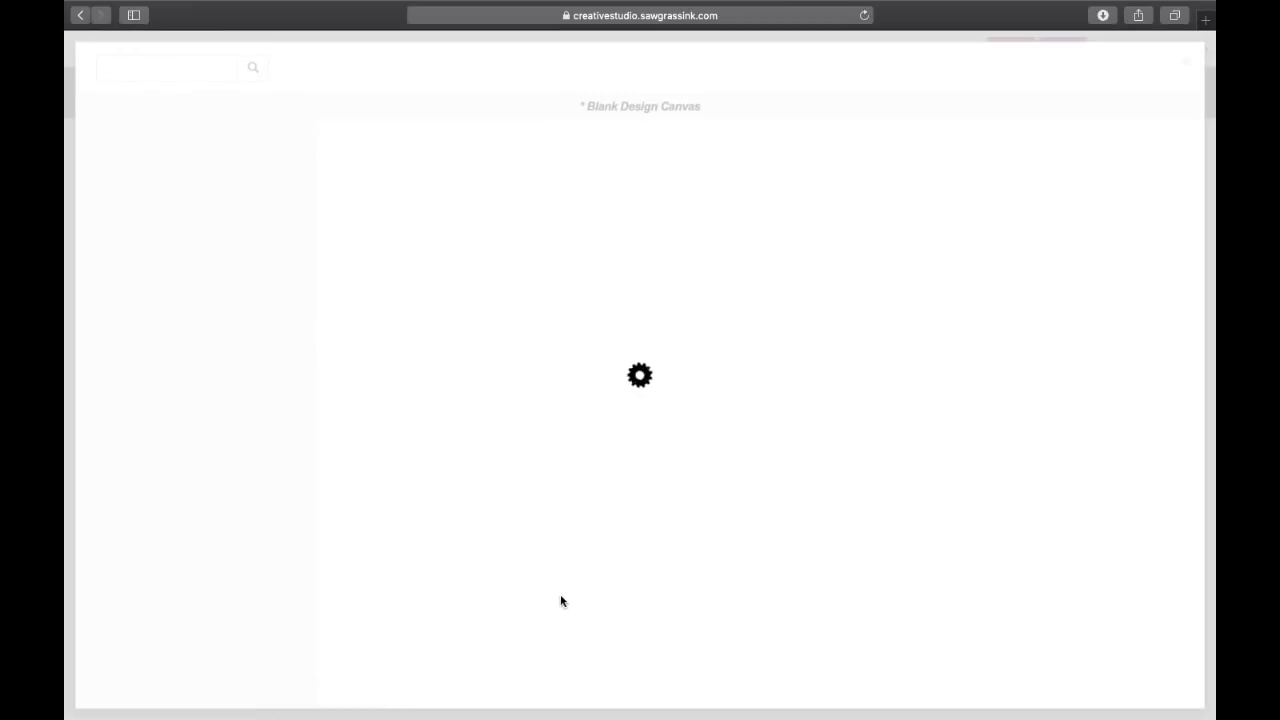
scroll(565, 606, down, 10)
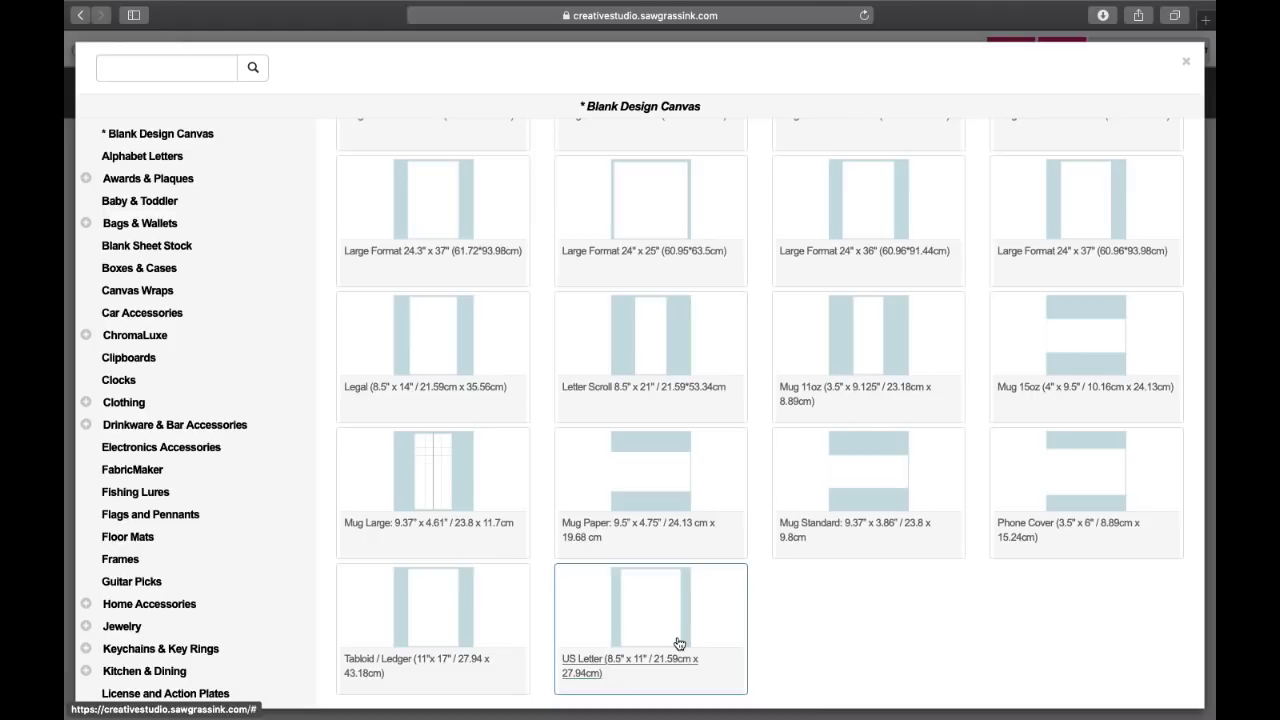
scroll(694, 594, up, 5)
scroll(698, 596, down, 5)
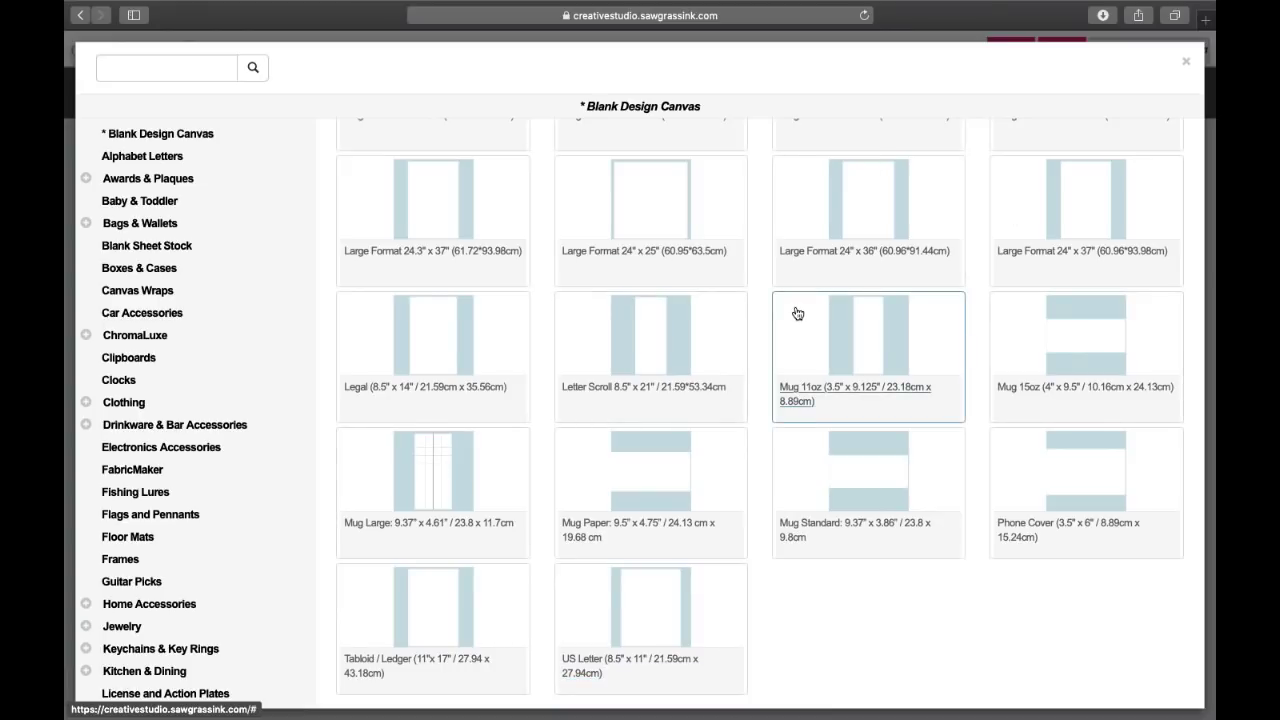
scroll(797, 314, up, 2)
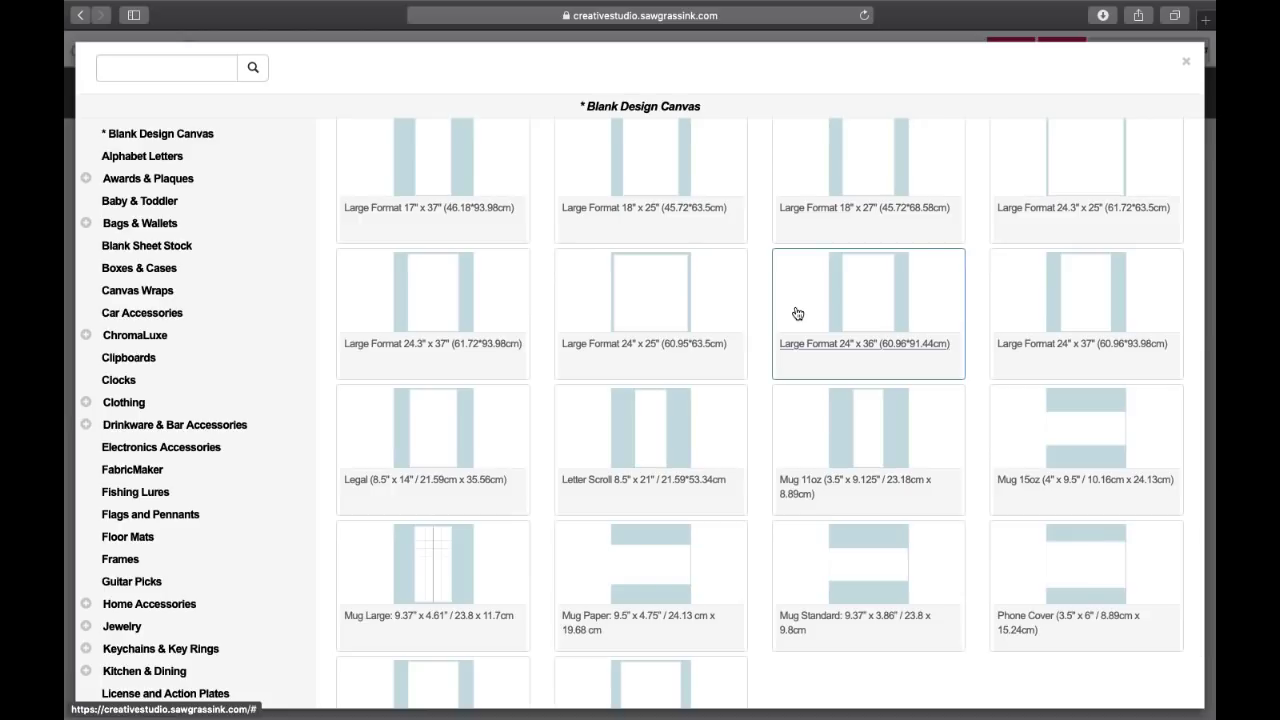
scroll(797, 314, down, 2)
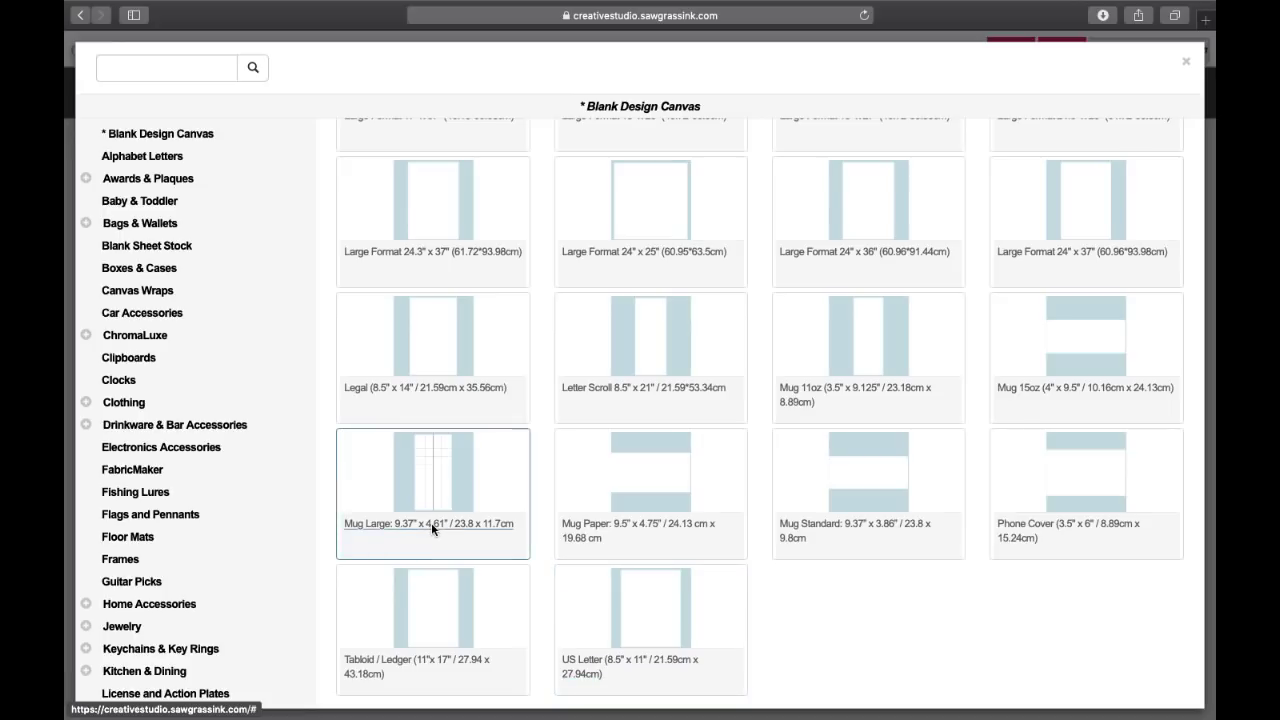
Step: Search the product catalog for "t shirt"
click(153, 72)
text(t)
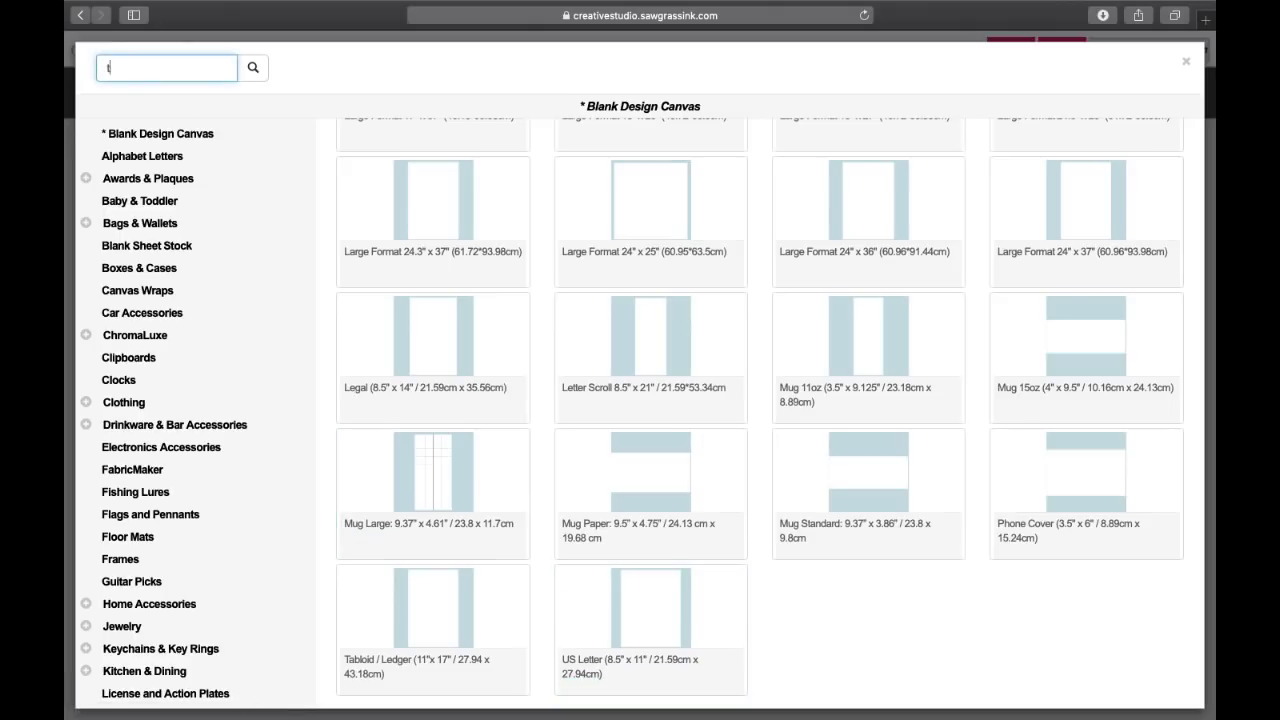
text( shirt)
key(Return)
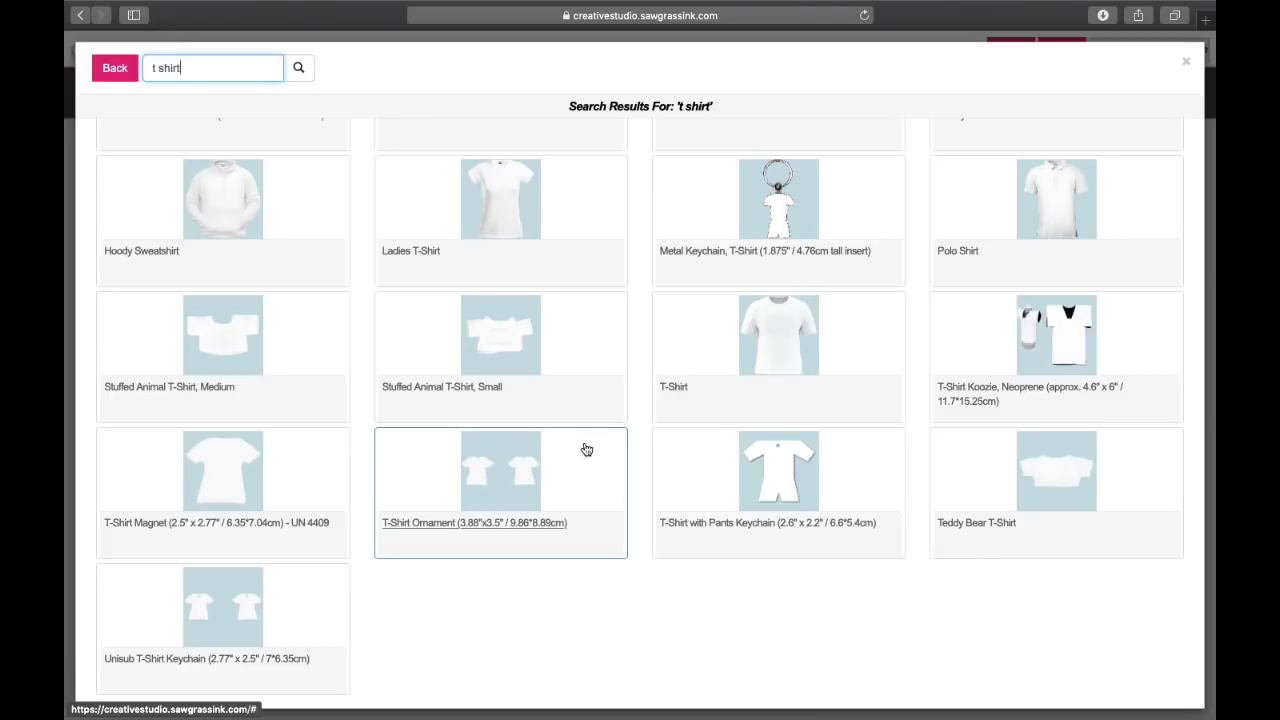
Step: Load the T-Shirt product with its Front side on A4 Vertical, after checking the size options for the Back side
click(725, 363)
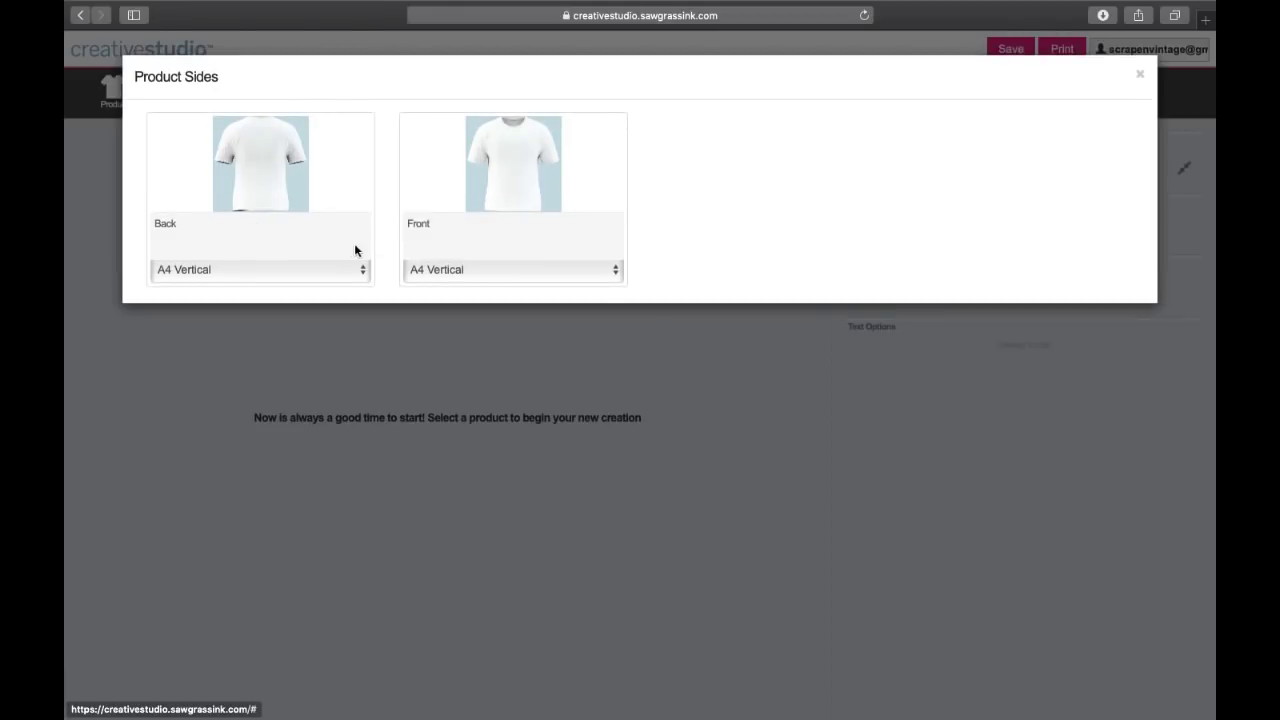
click(290, 277)
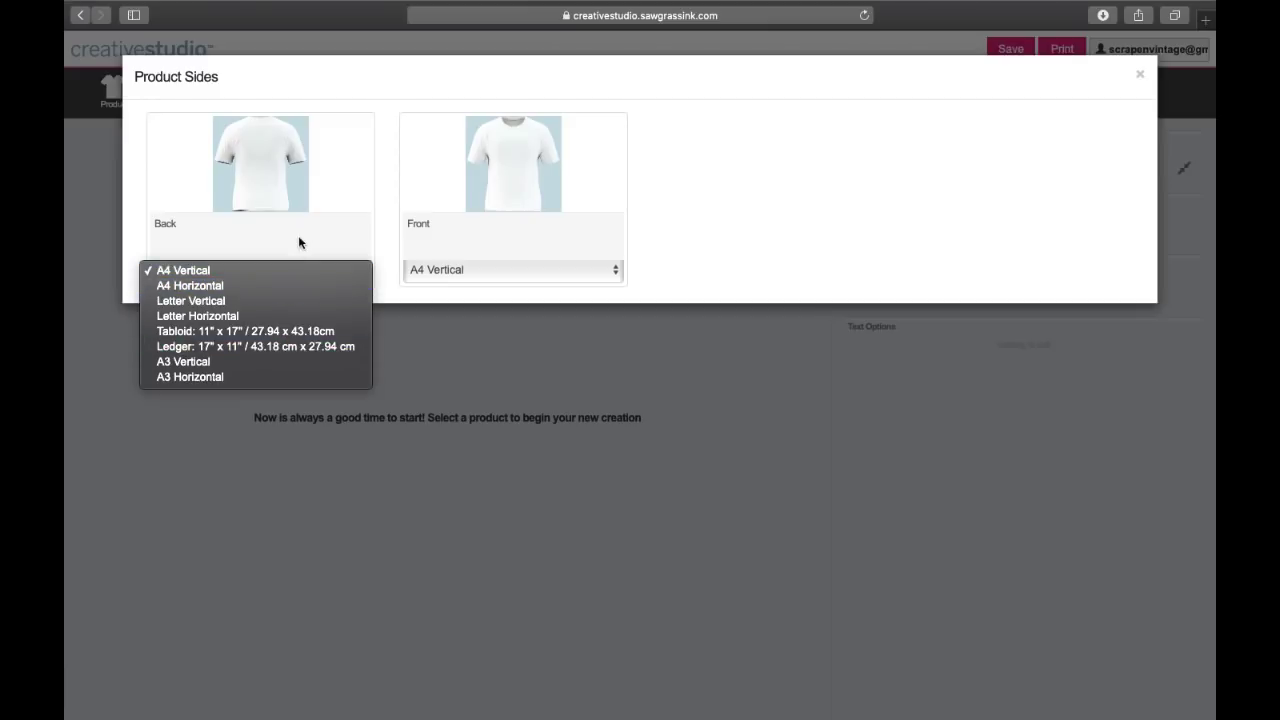
click(335, 199)
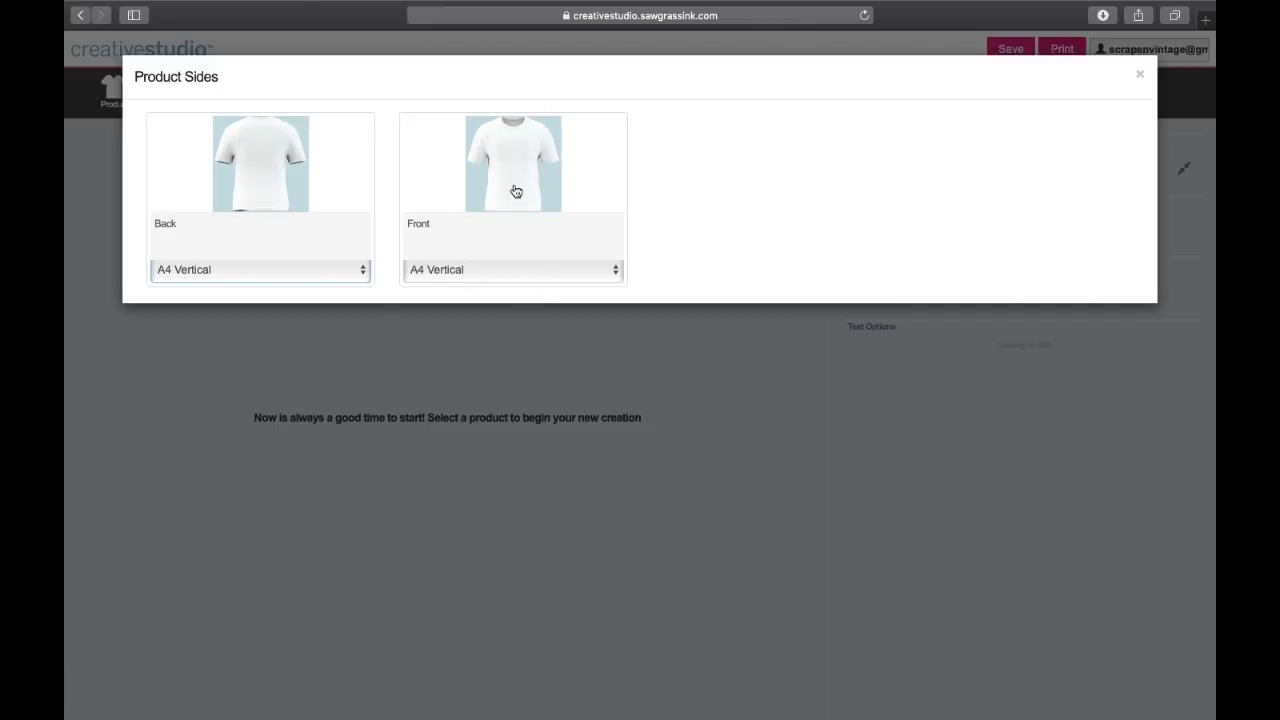
click(533, 163)
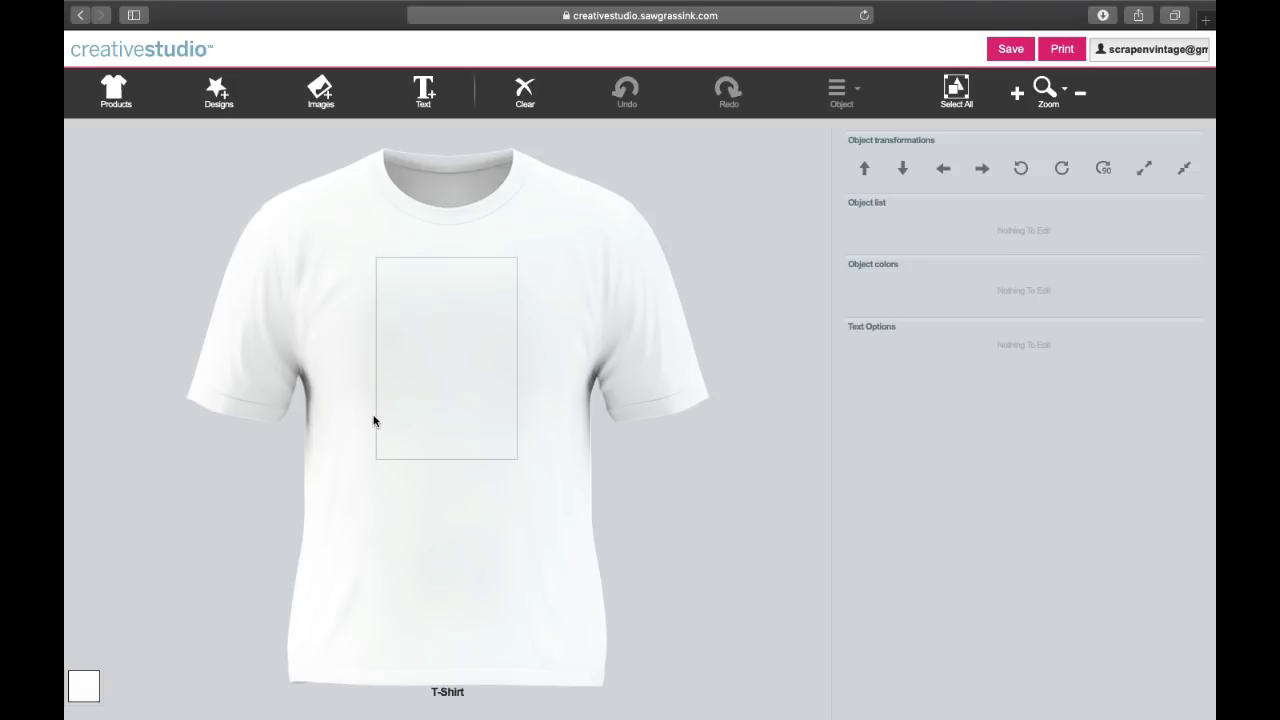
Step: Reopen the product catalog and show the Mousepads category within Office Accessories
click(116, 94)
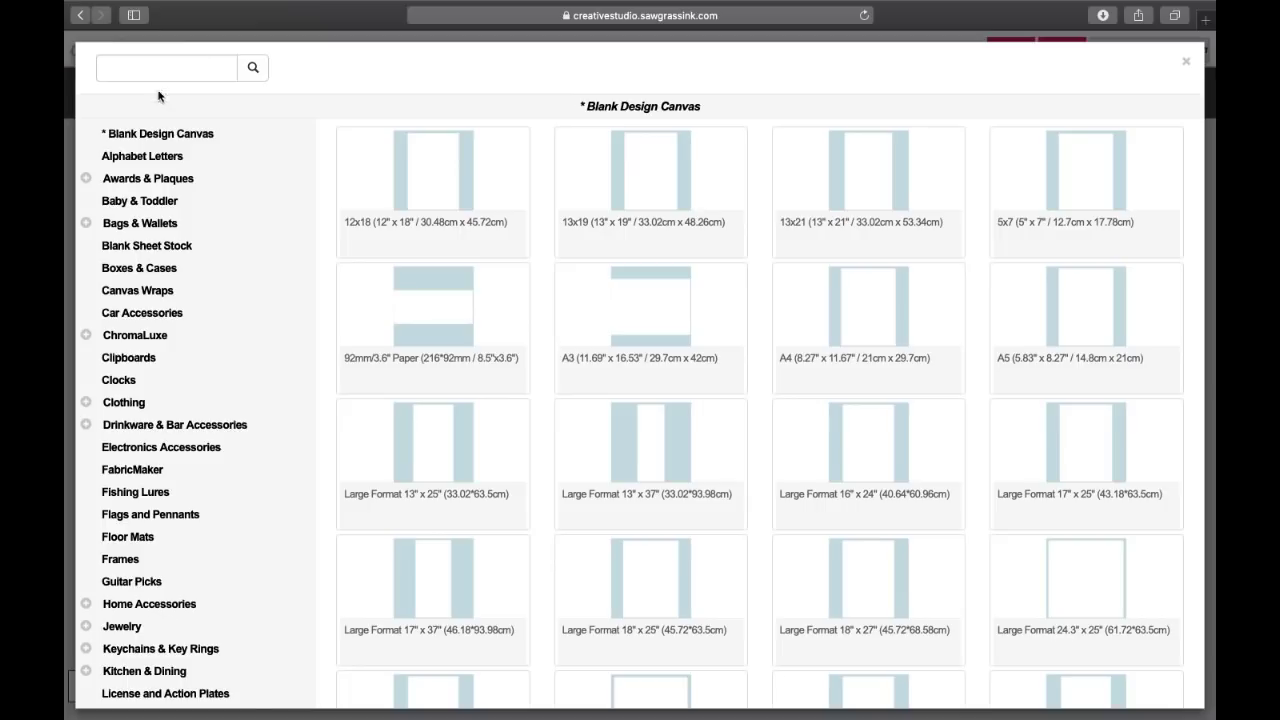
scroll(124, 595, down, 5)
scroll(124, 598, up, 5)
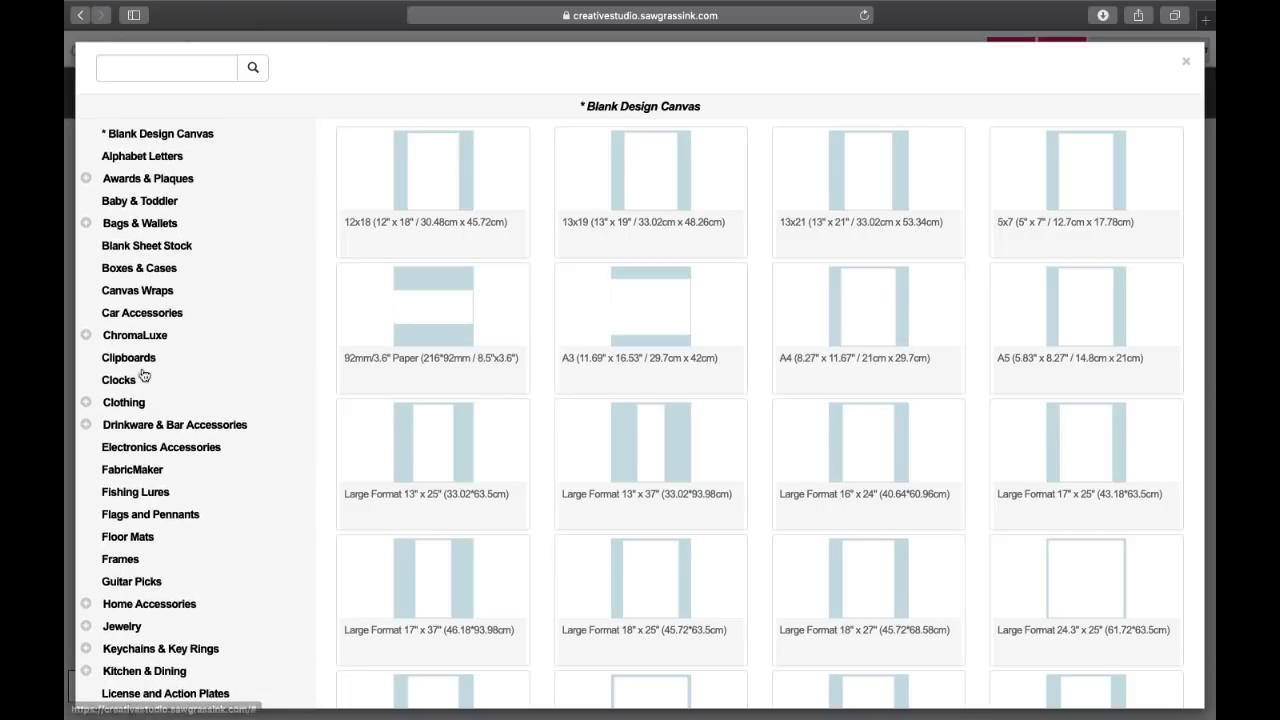
scroll(150, 400, down, 5)
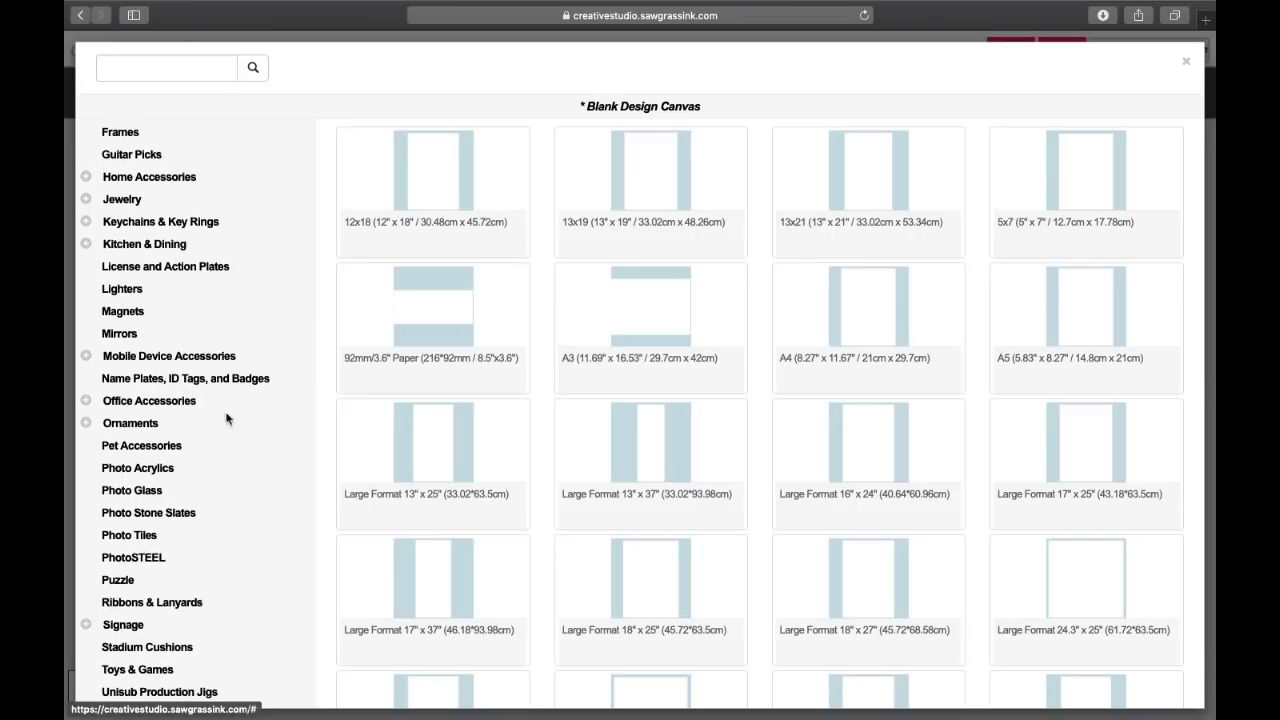
click(148, 402)
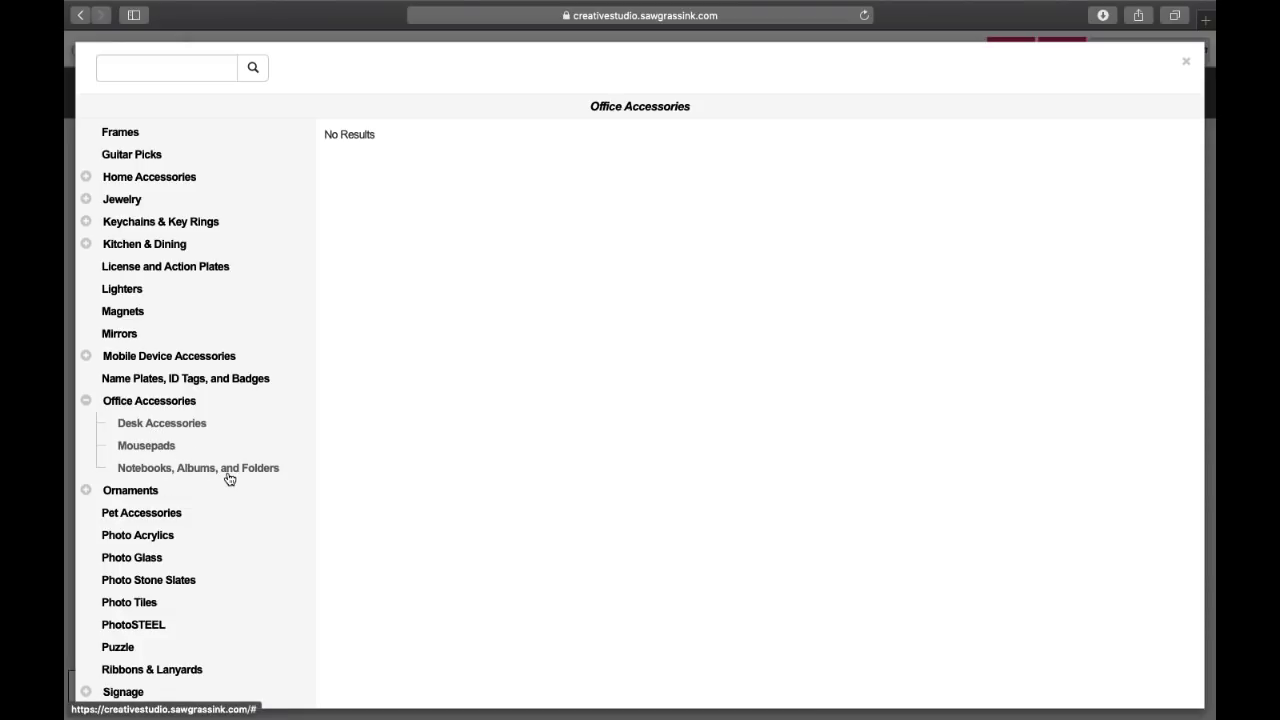
click(146, 454)
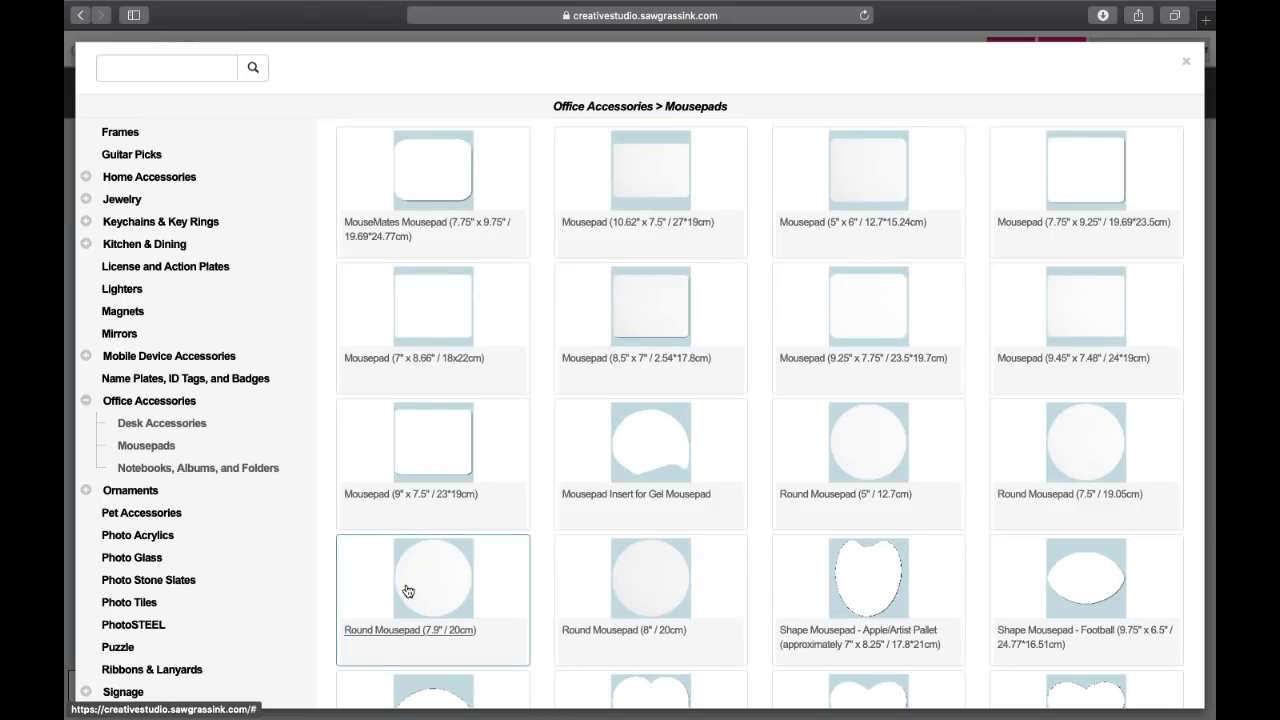
Step: Load the MouseMates Mousepad (7.75" x 9.75") in its Vertical orientation on Letter Vertical
scroll(408, 589, down, 2)
scroll(406, 589, down, 5)
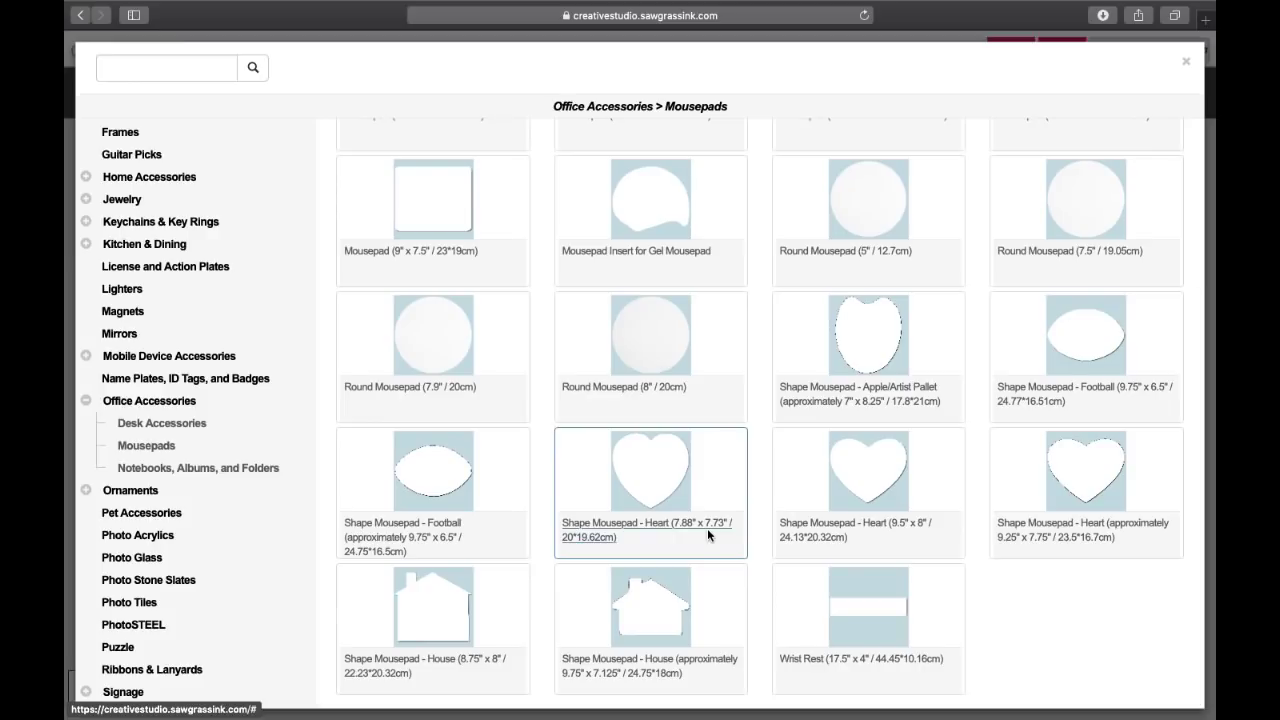
scroll(590, 598, up, 7)
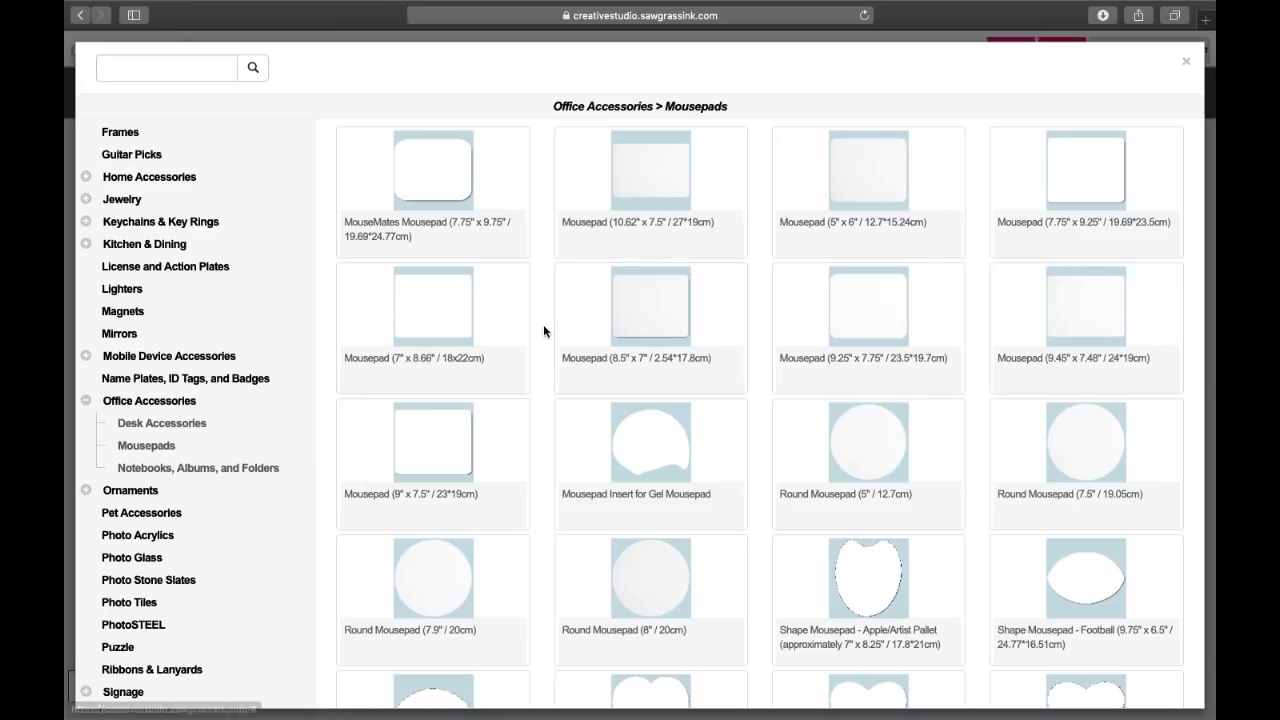
scroll(659, 368, down, 7)
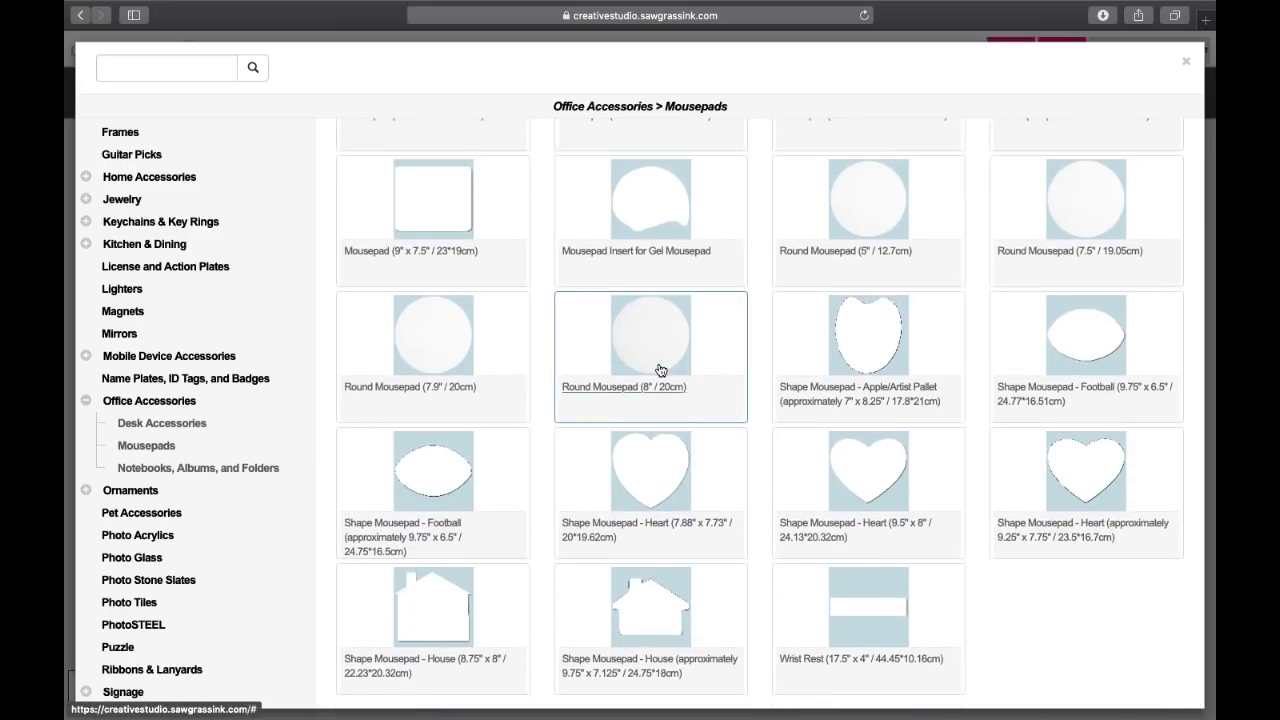
scroll(659, 368, up, 7)
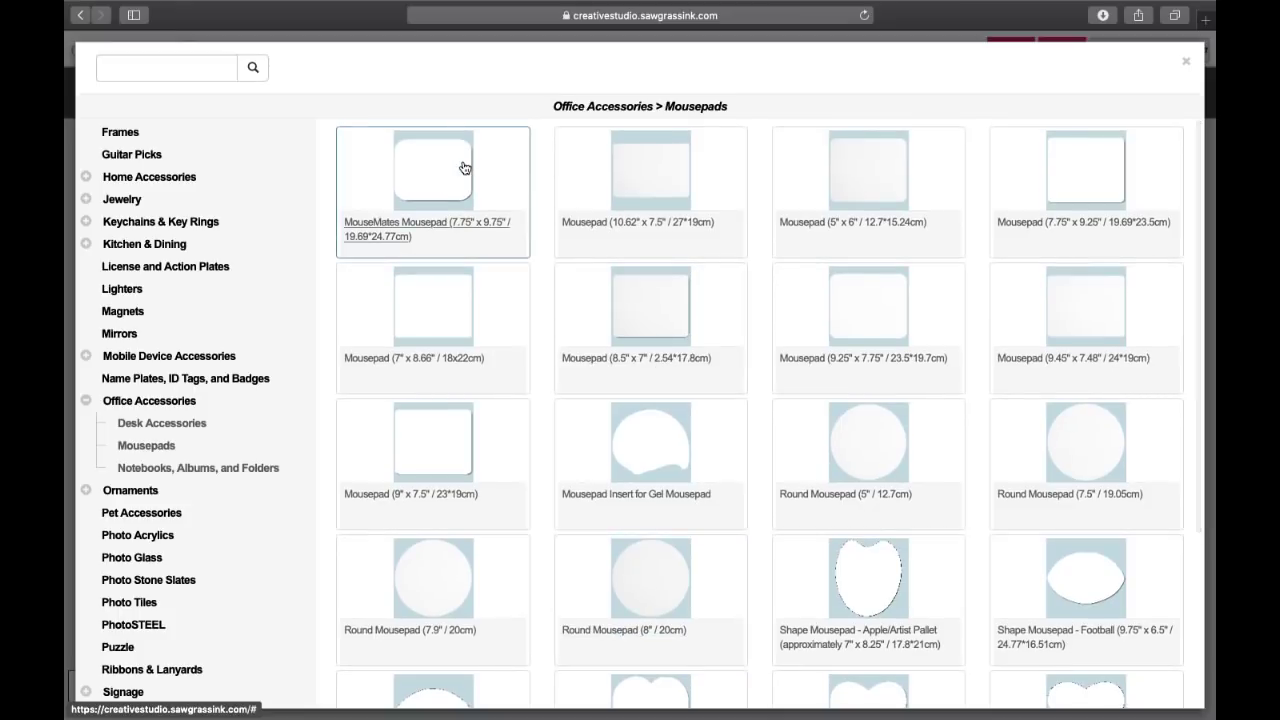
click(464, 167)
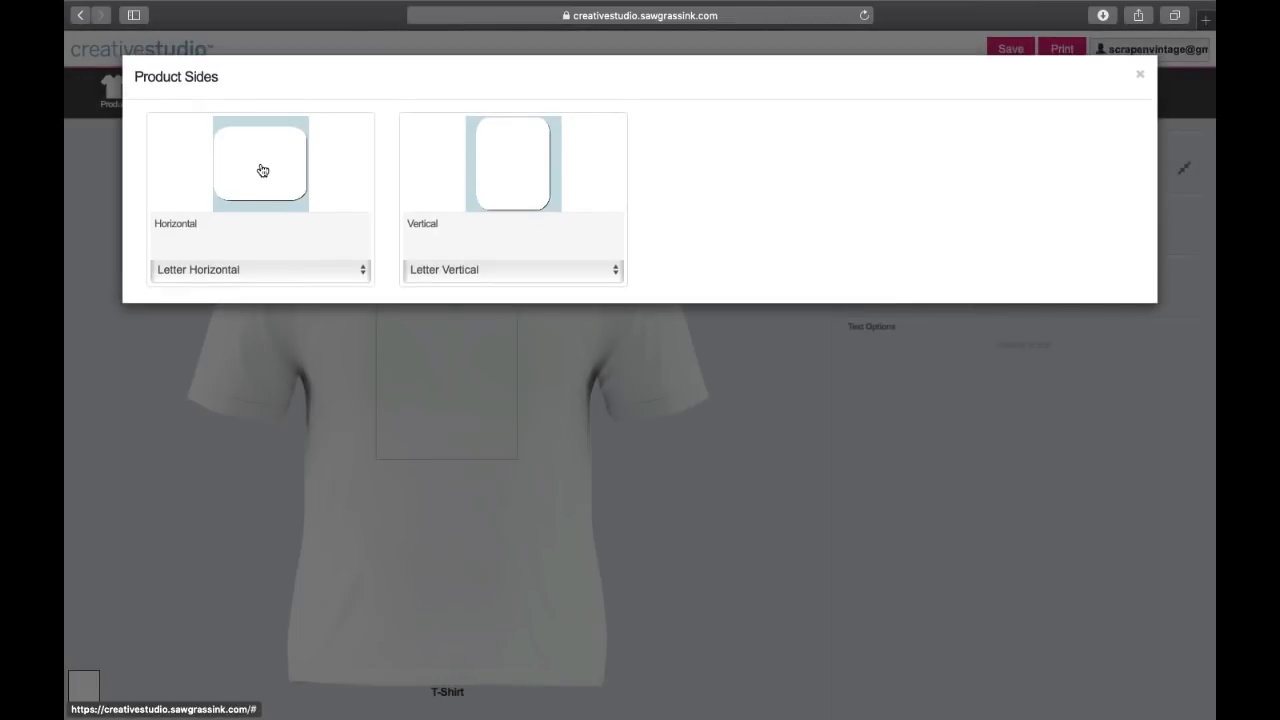
click(302, 275)
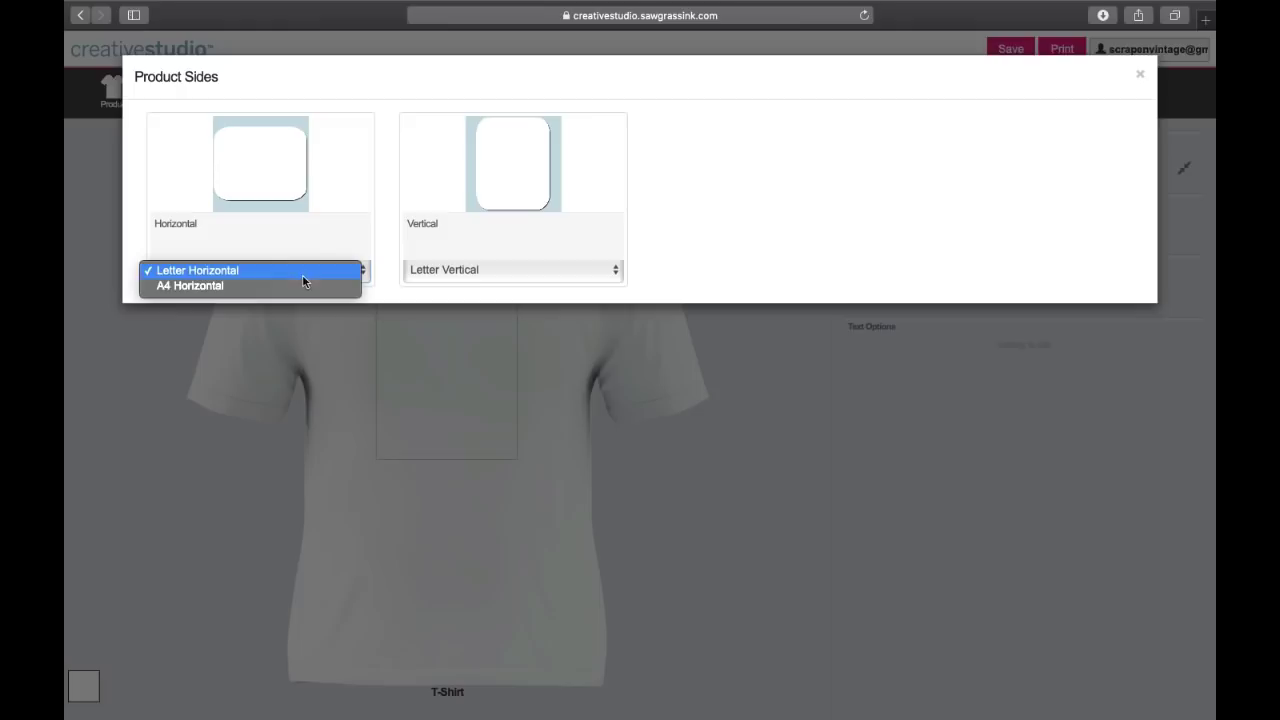
click(335, 210)
click(529, 184)
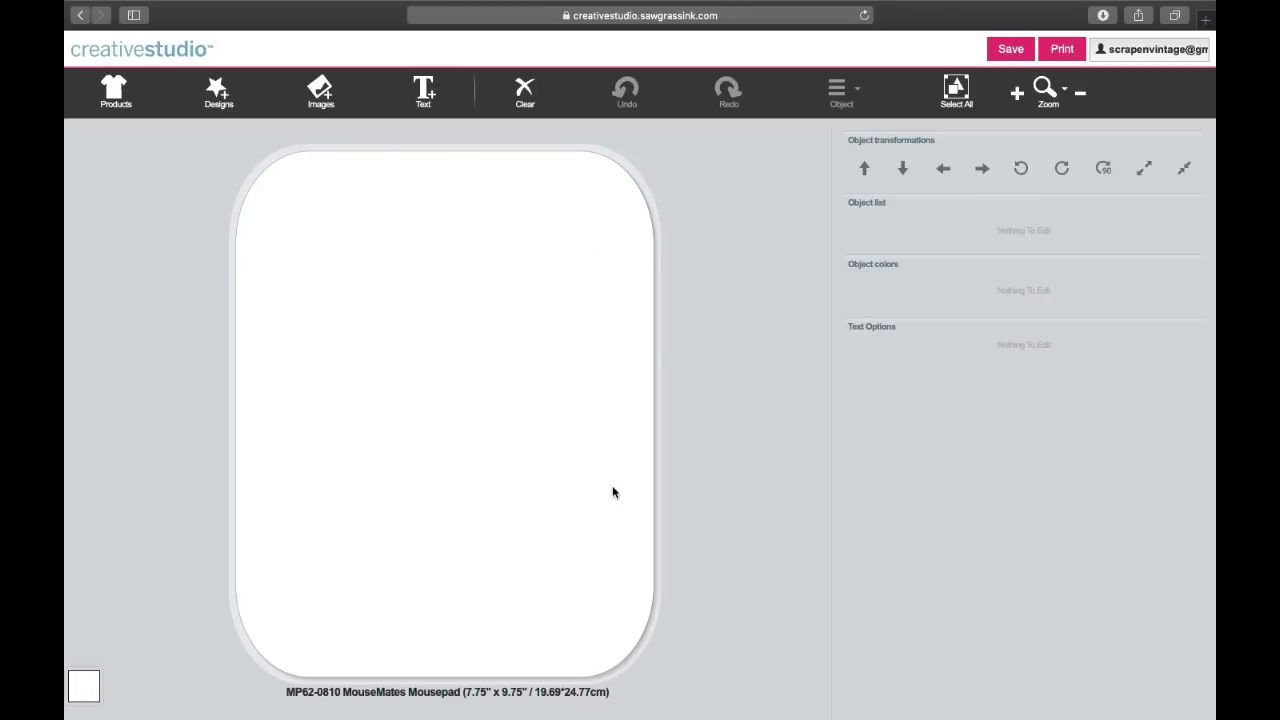
Step: Load the Guitar Picks (1.025" x 1.218") product from the Guitar Picks category as a Single Guitar Pick
click(105, 108)
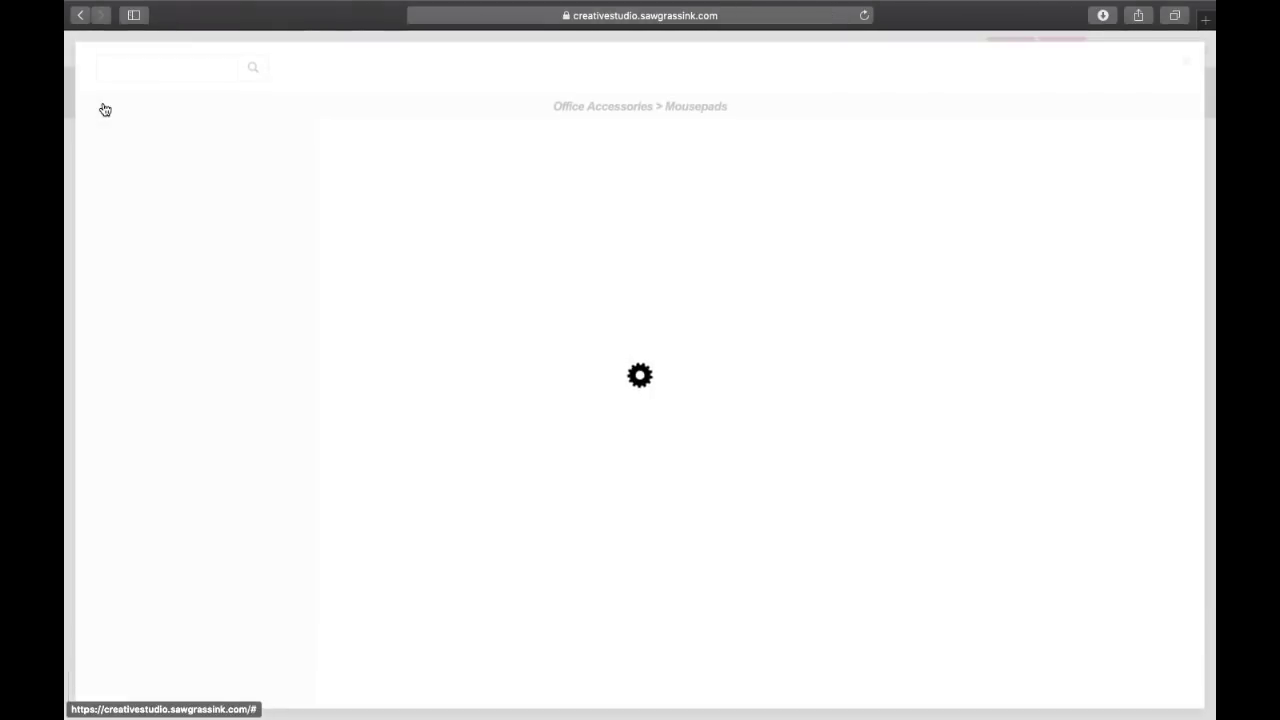
scroll(190, 340, down, 6)
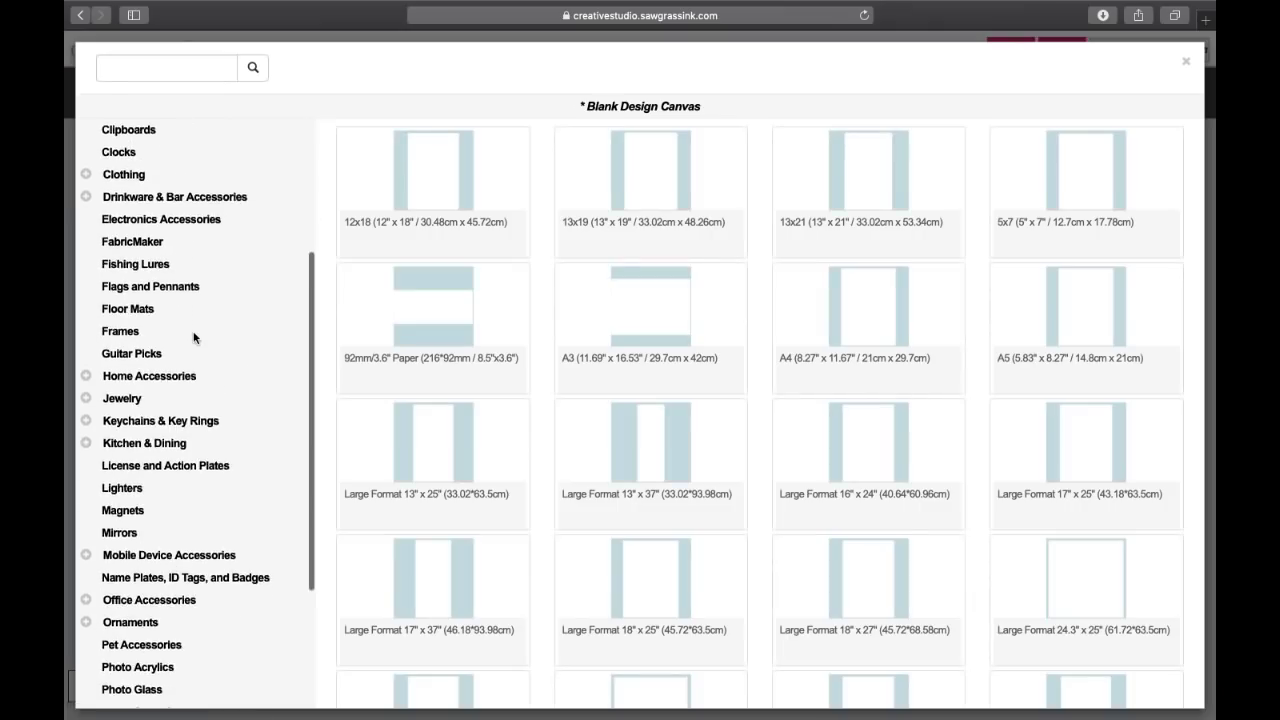
scroll(170, 346, down, 3)
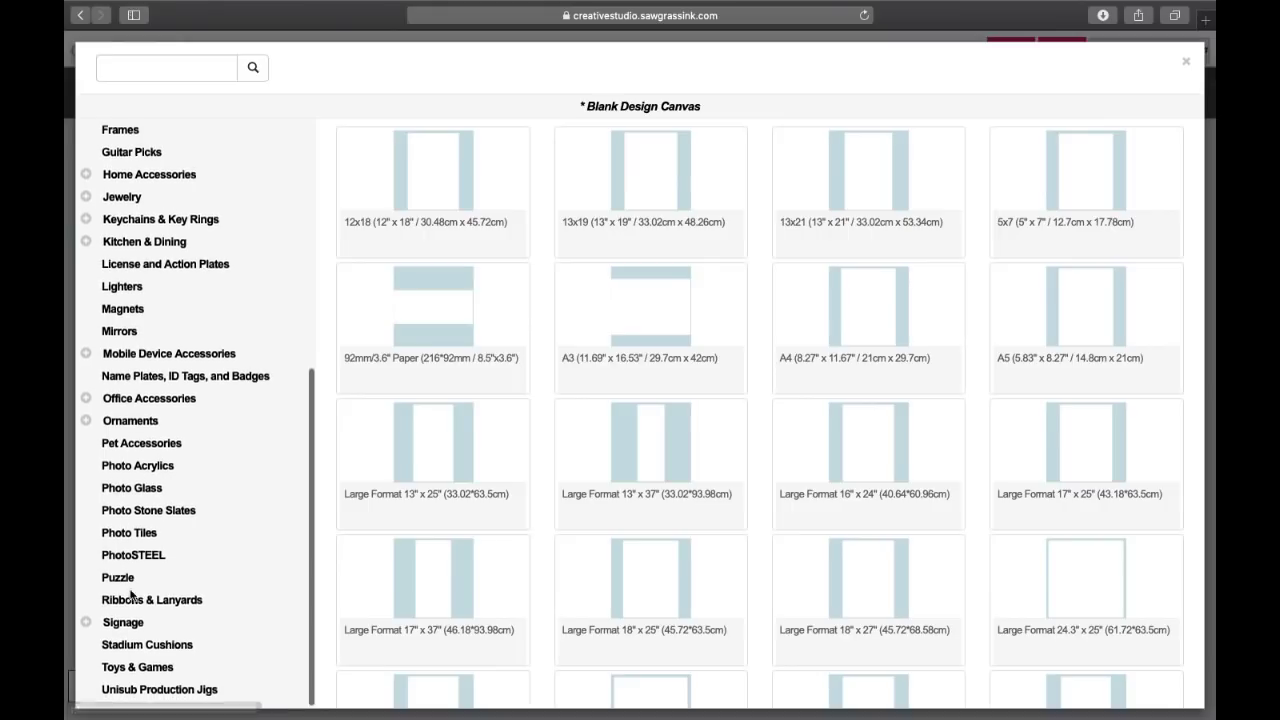
scroll(135, 620, up, 4)
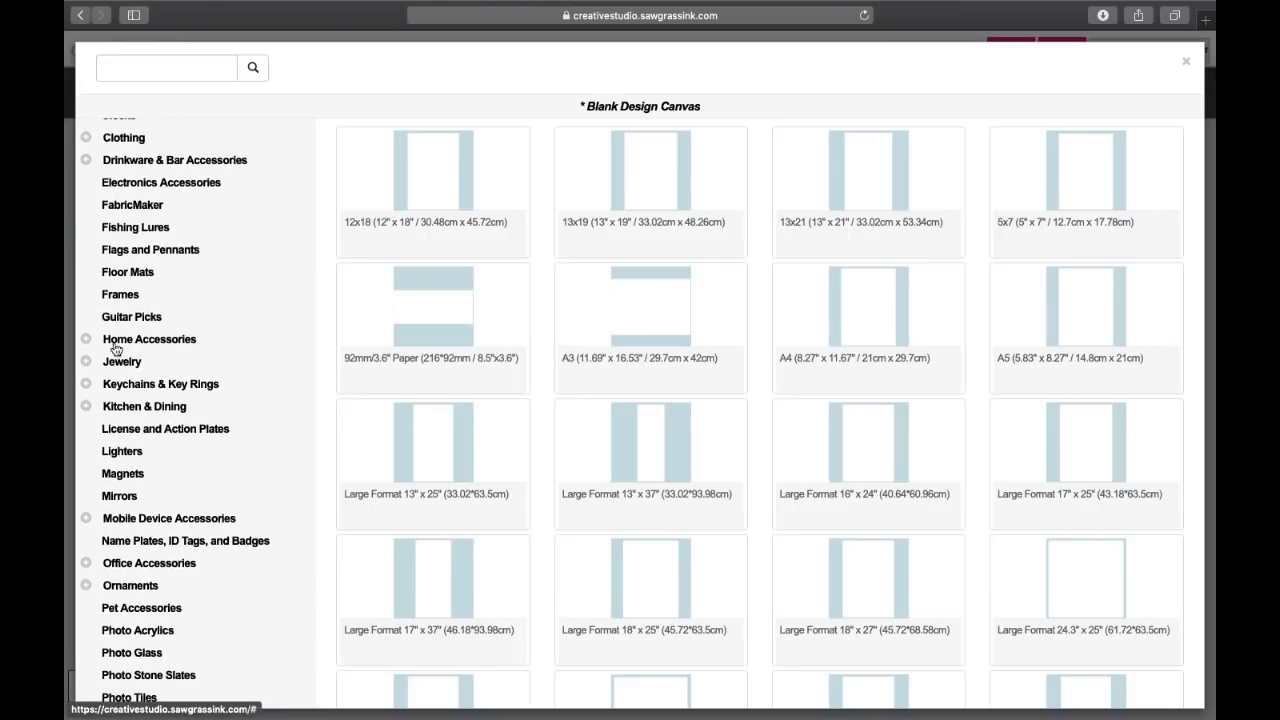
scroll(113, 345, up, 3)
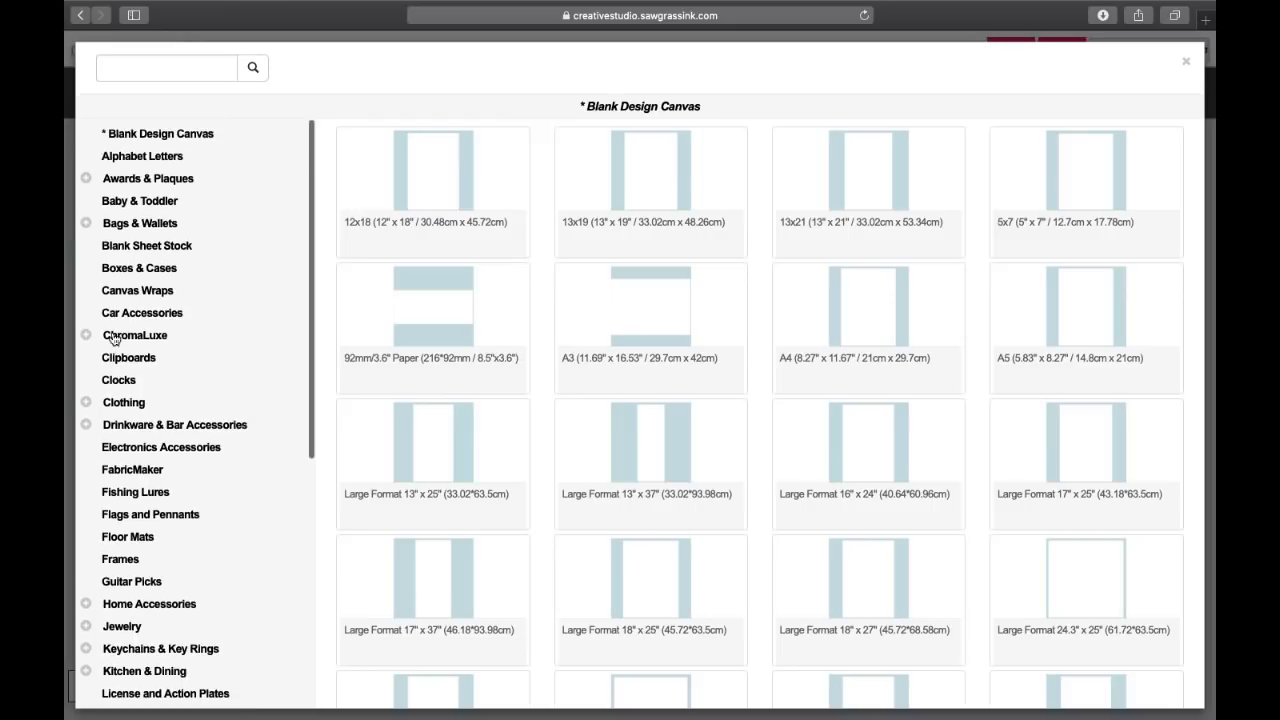
scroll(110, 405, down, 3)
click(133, 422)
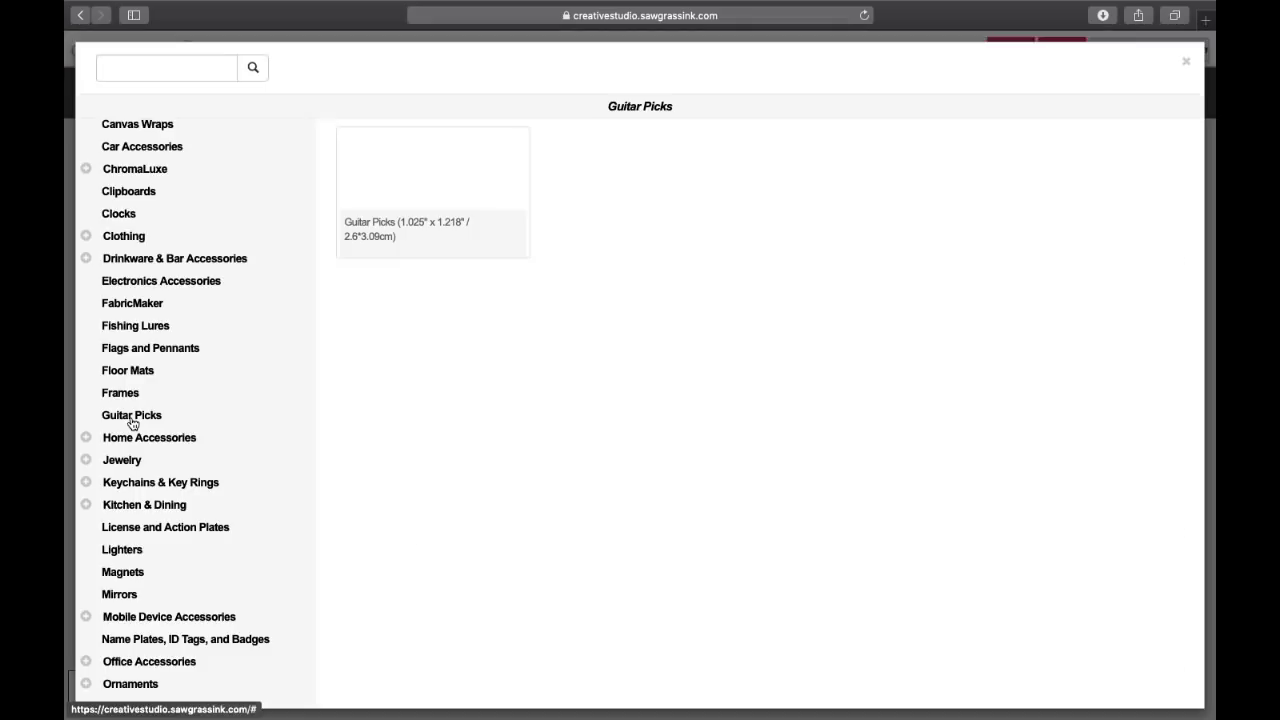
click(418, 192)
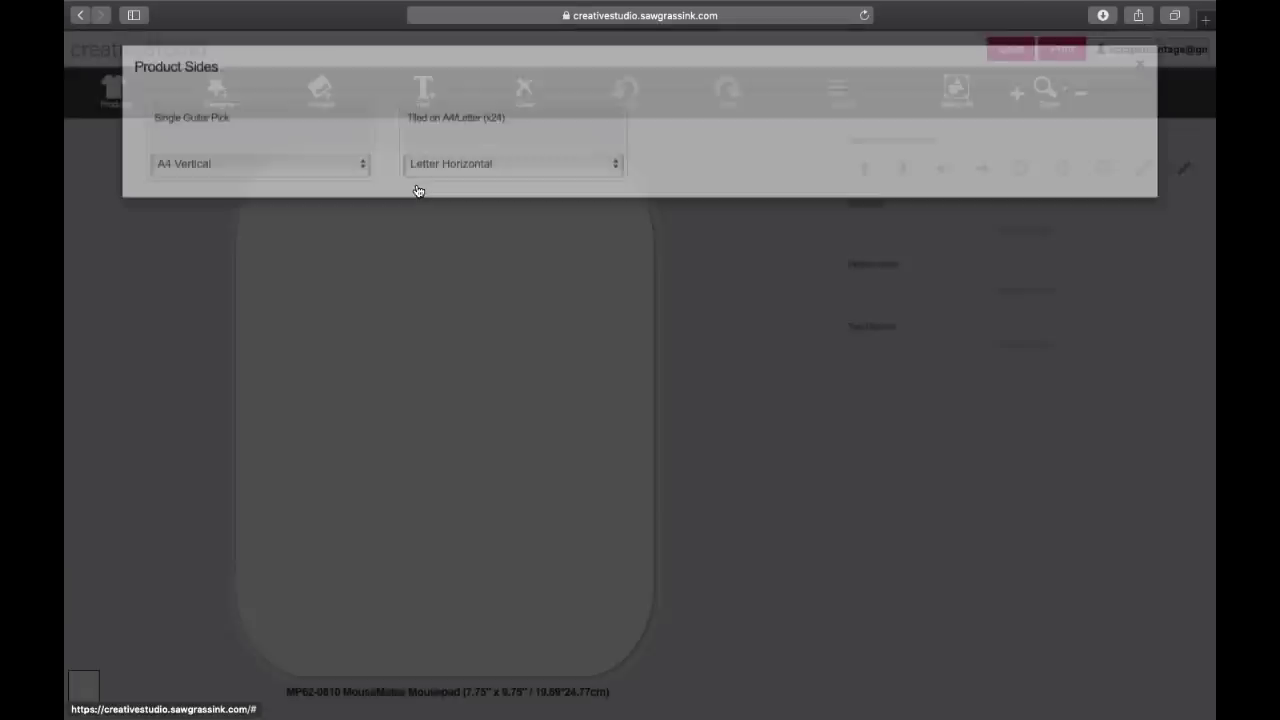
click(265, 168)
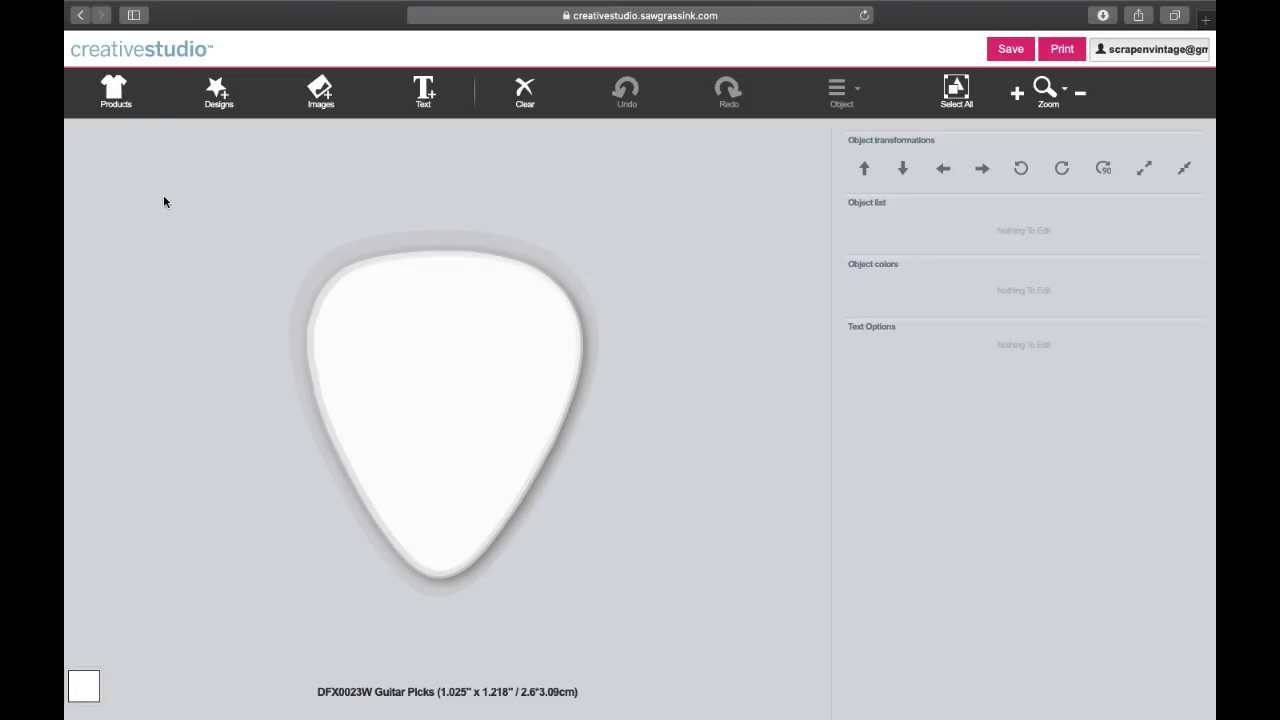
Step: Search the product catalog for "onesie" and load the Baby Onesie product on Letter Vertical
click(116, 88)
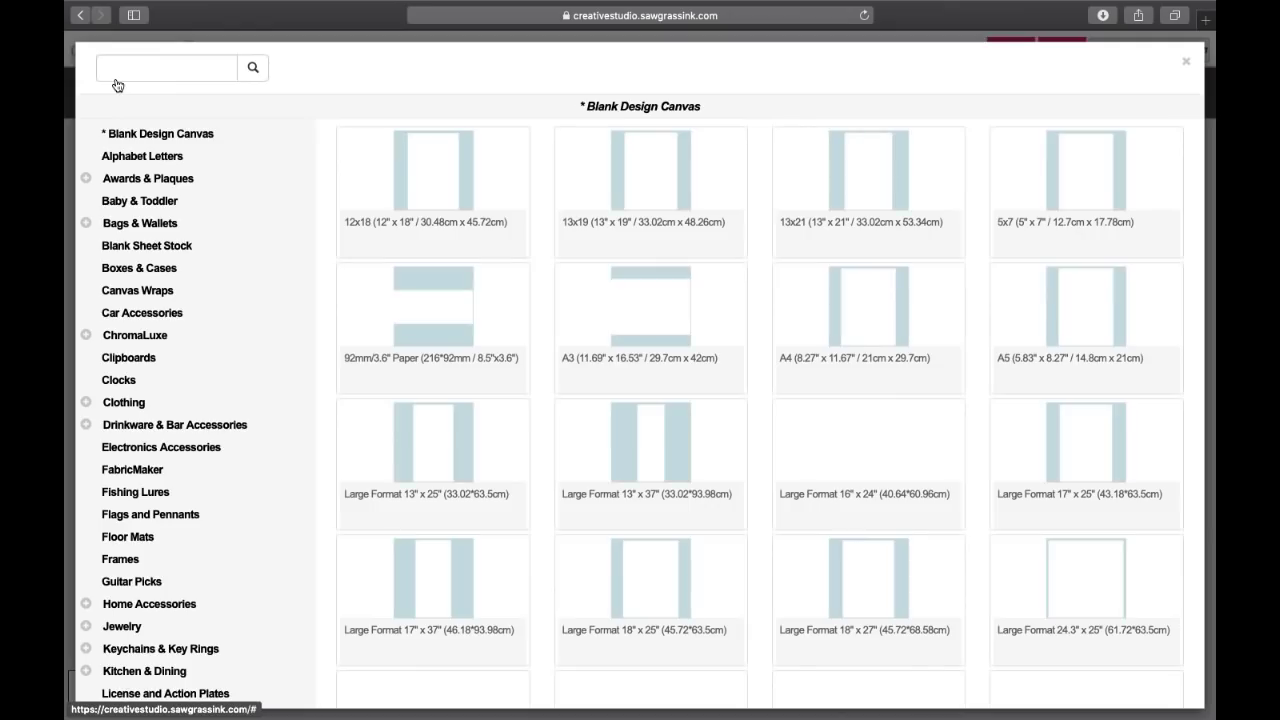
scroll(104, 535, down, 10)
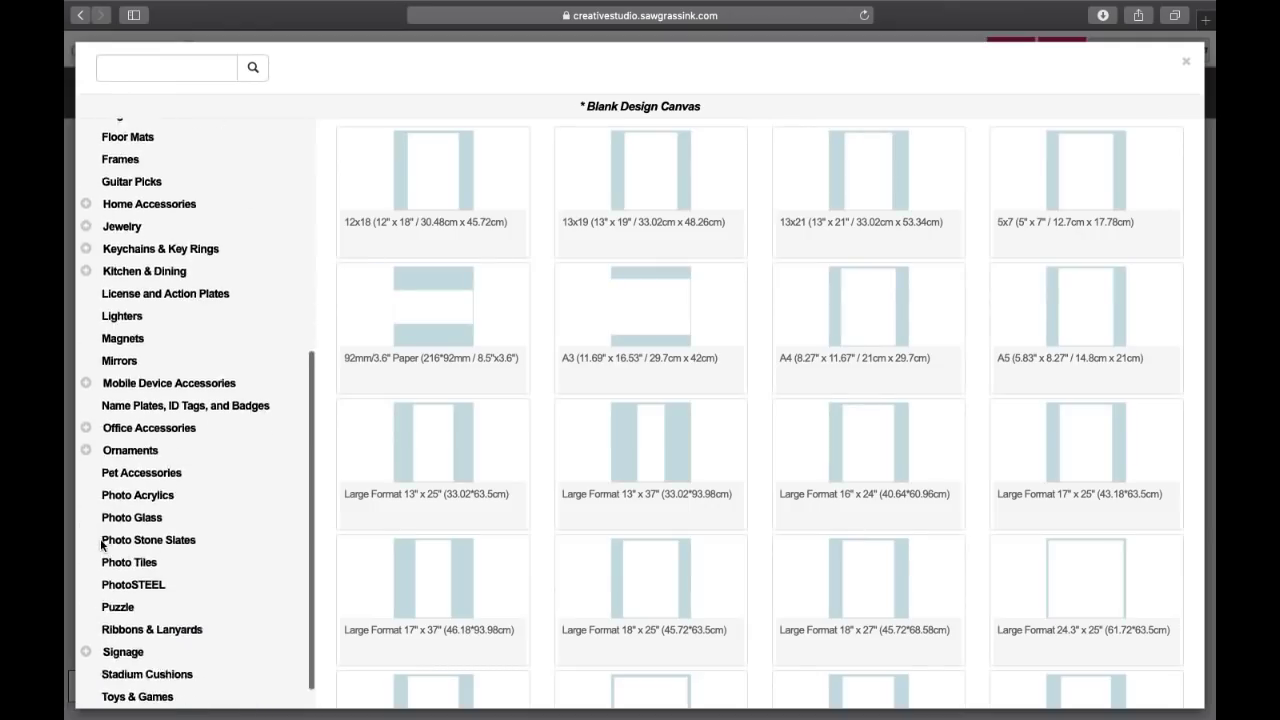
scroll(104, 540, up, 10)
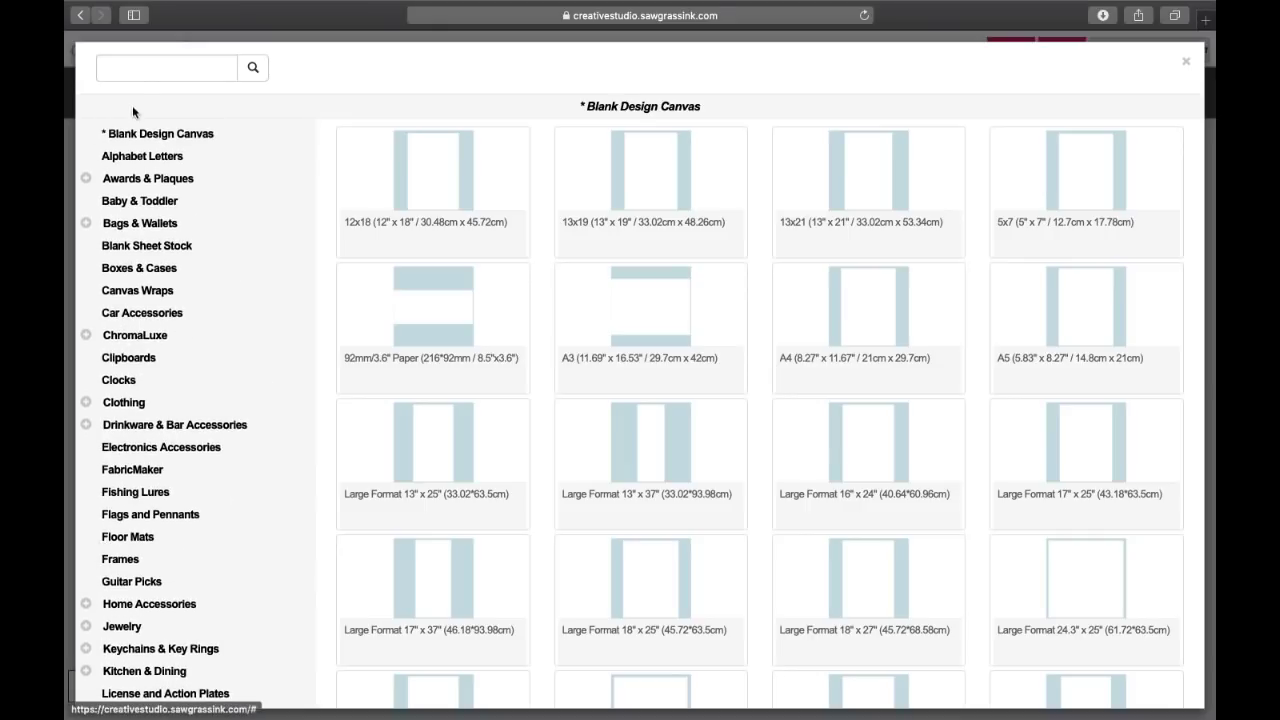
click(142, 67)
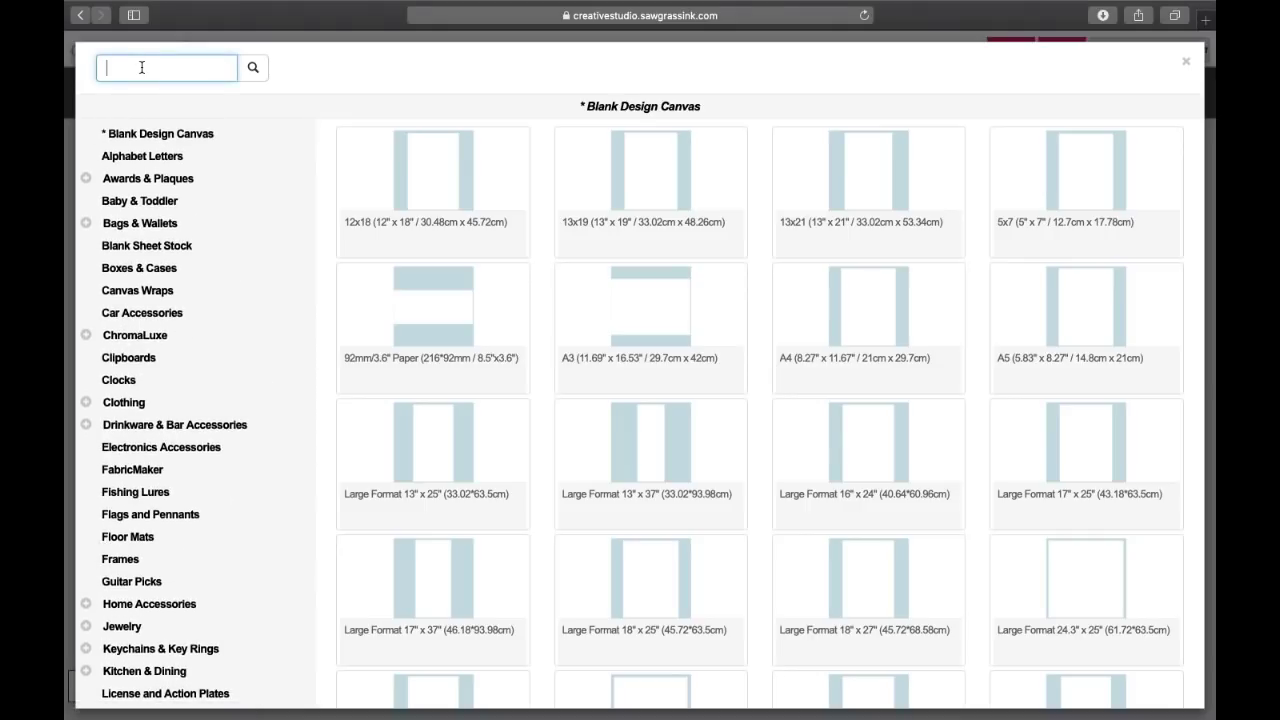
text(unisub)
key(Return)
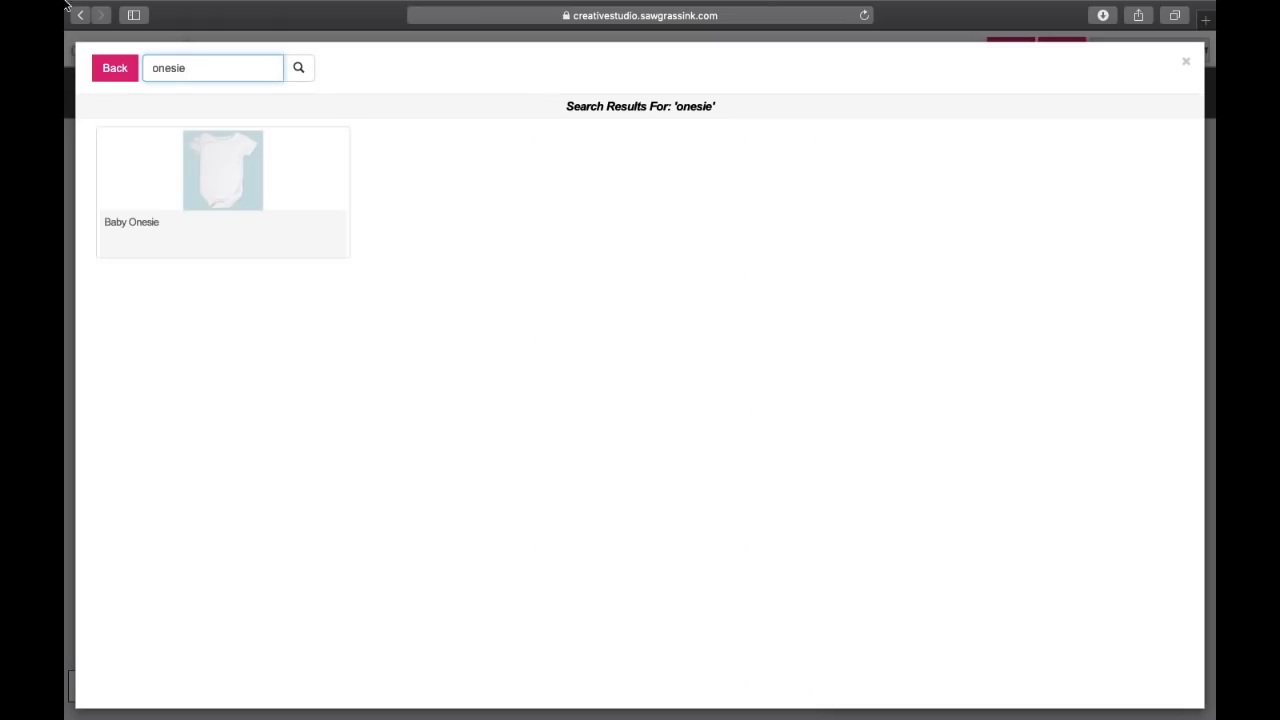
click(220, 150)
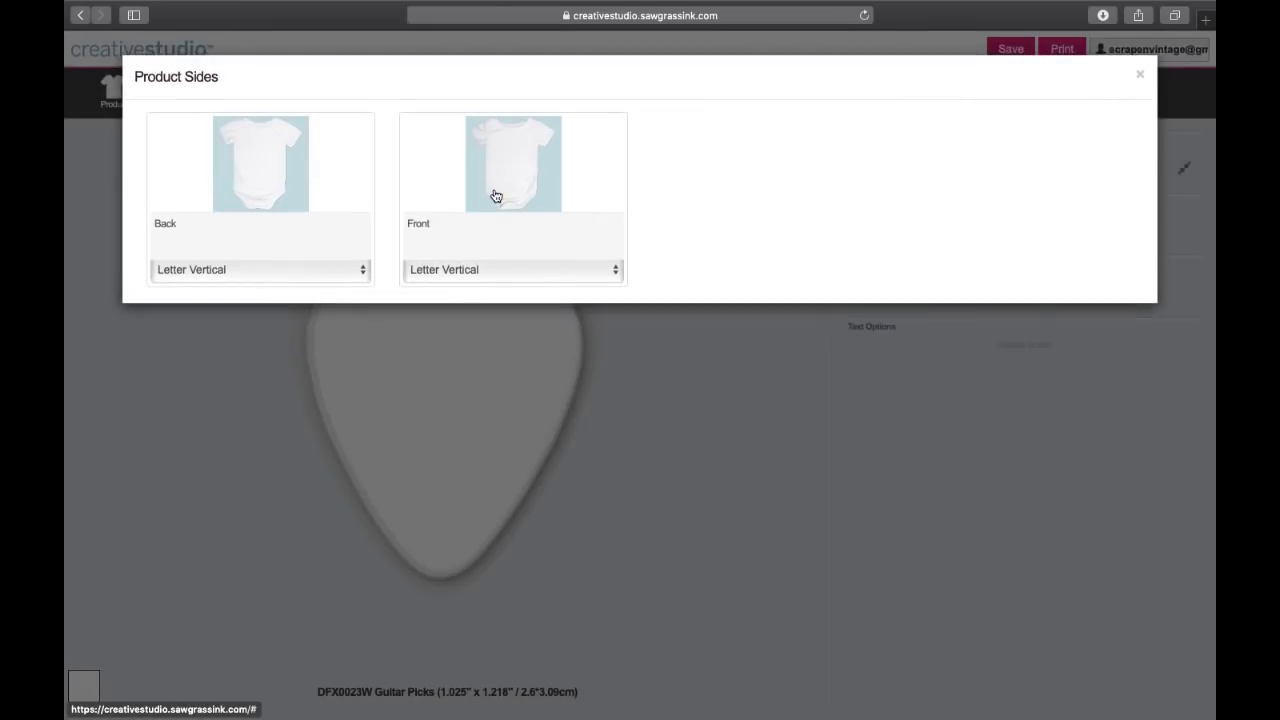
click(283, 189)
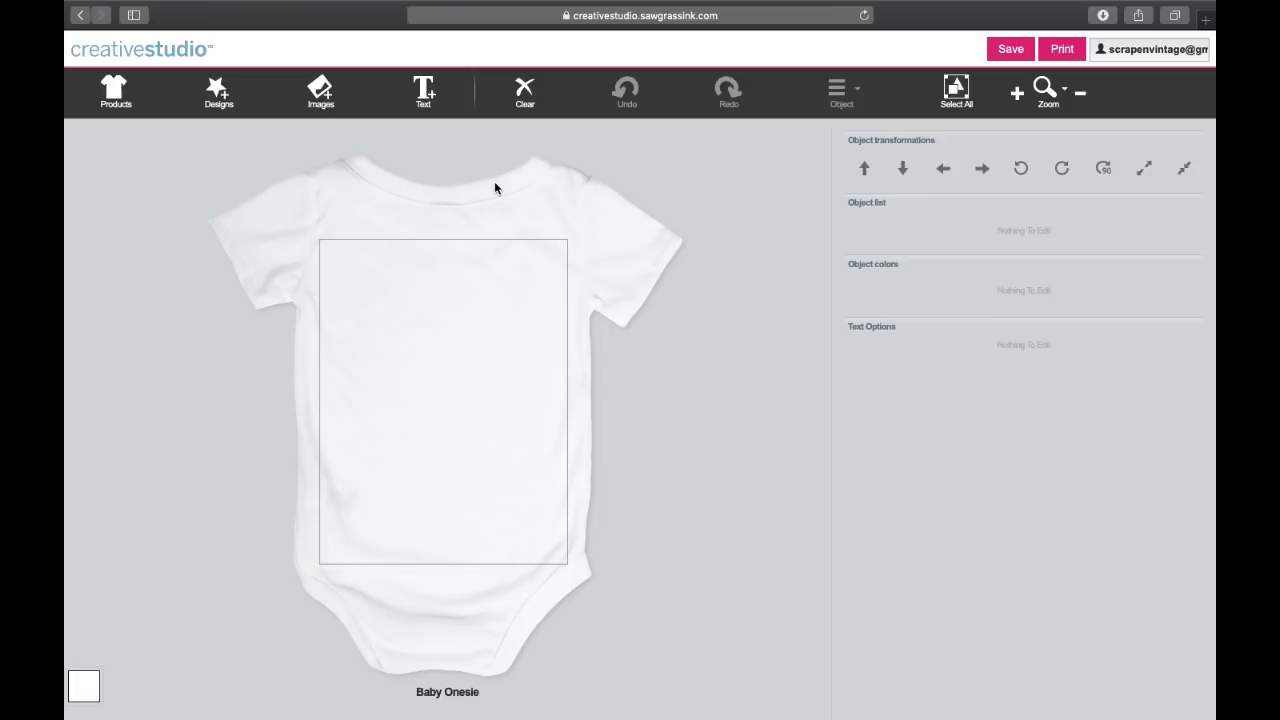
Step: Reopen the product catalog and search it for "dog collar"
click(113, 97)
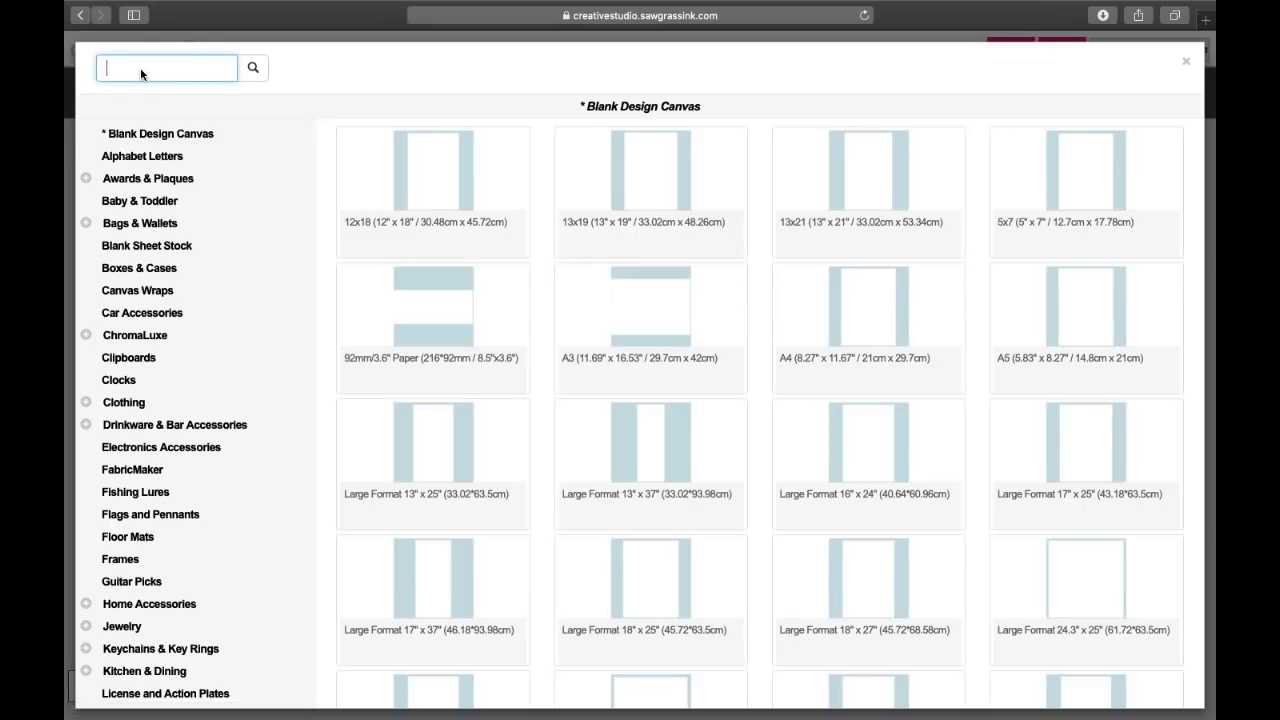
text(dog collar)
key(Return)
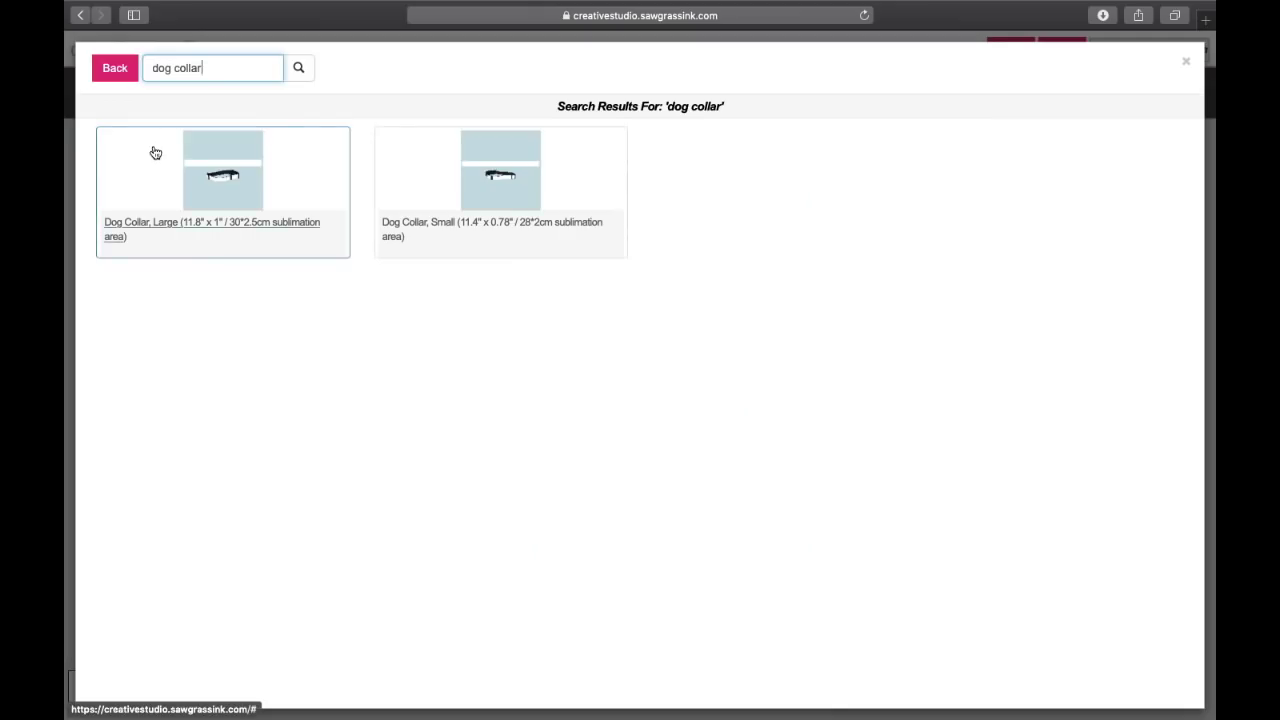
Step: Search the product catalog for "cutting board" and look through the available shapes and sizes
drag(207, 72, 150, 68)
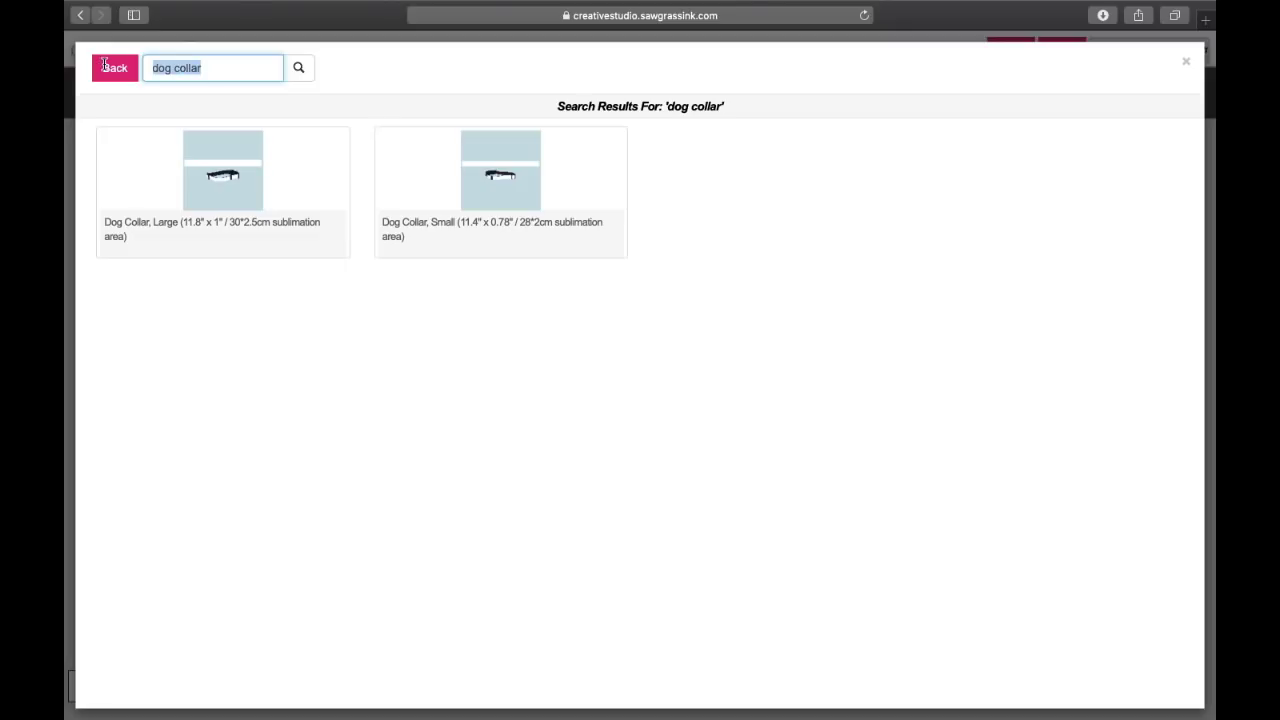
text(cutting board)
key(Return)
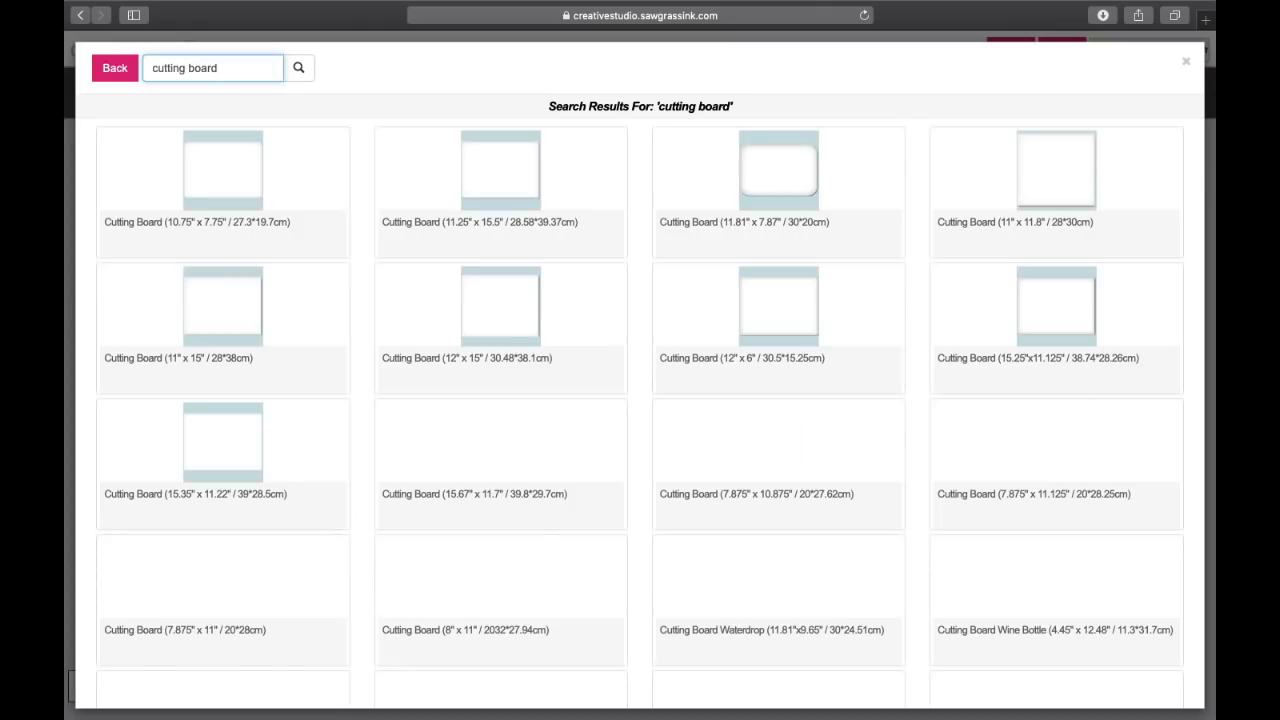
scroll(94, 363, down, 5)
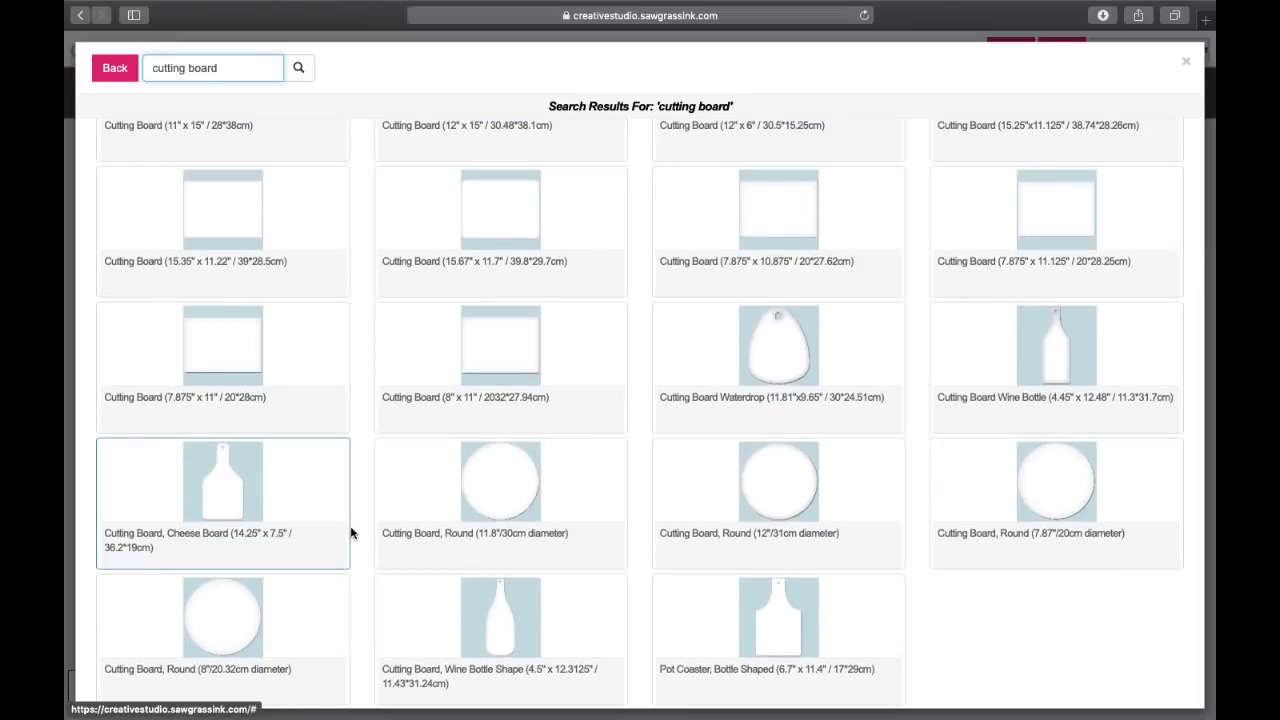
scroll(352, 531, up, 5)
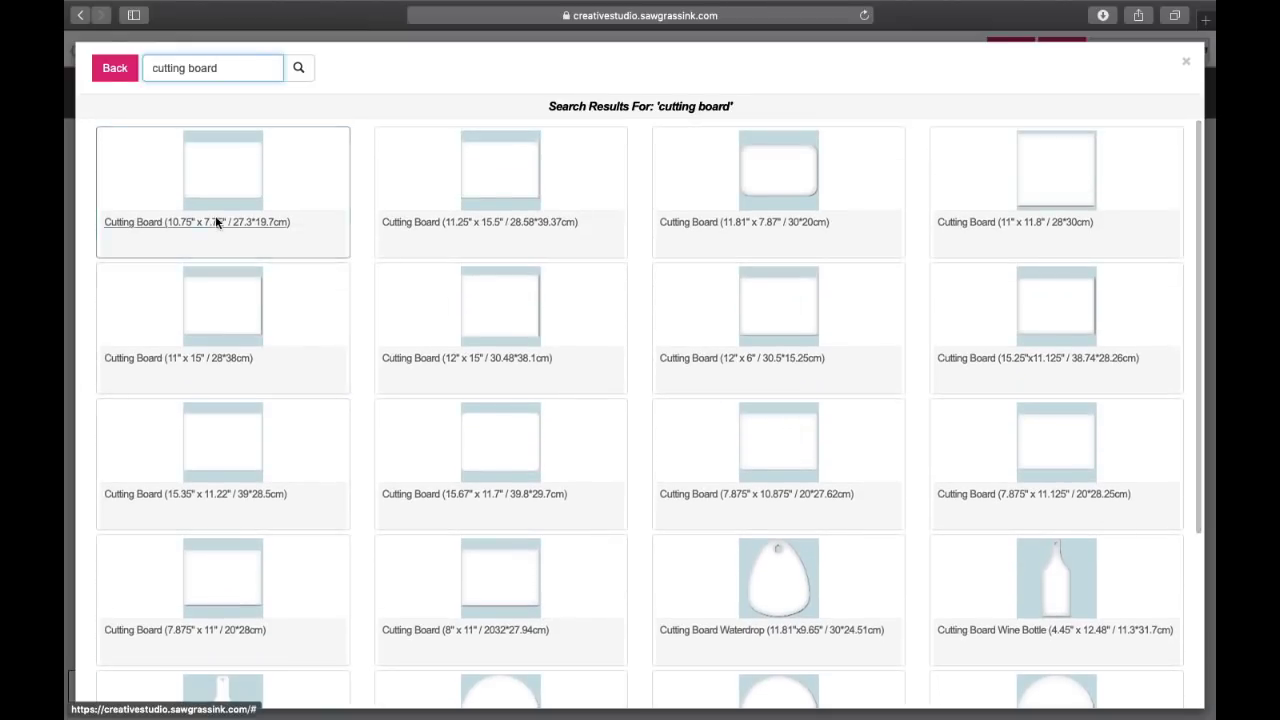
Step: Search the product catalog for "pillow" and load the Pillow Case, Square (13" / 33cm)
drag(222, 72, 67, 57)
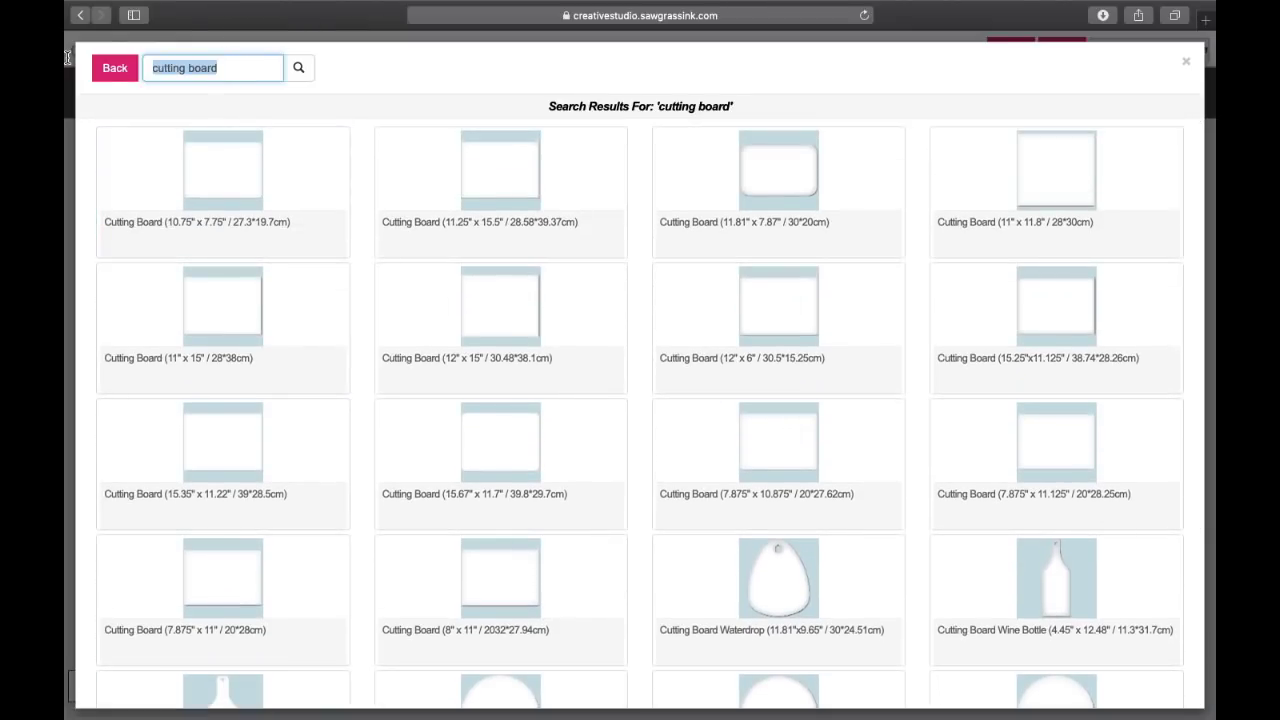
key(BackSpace)
text(pillow)
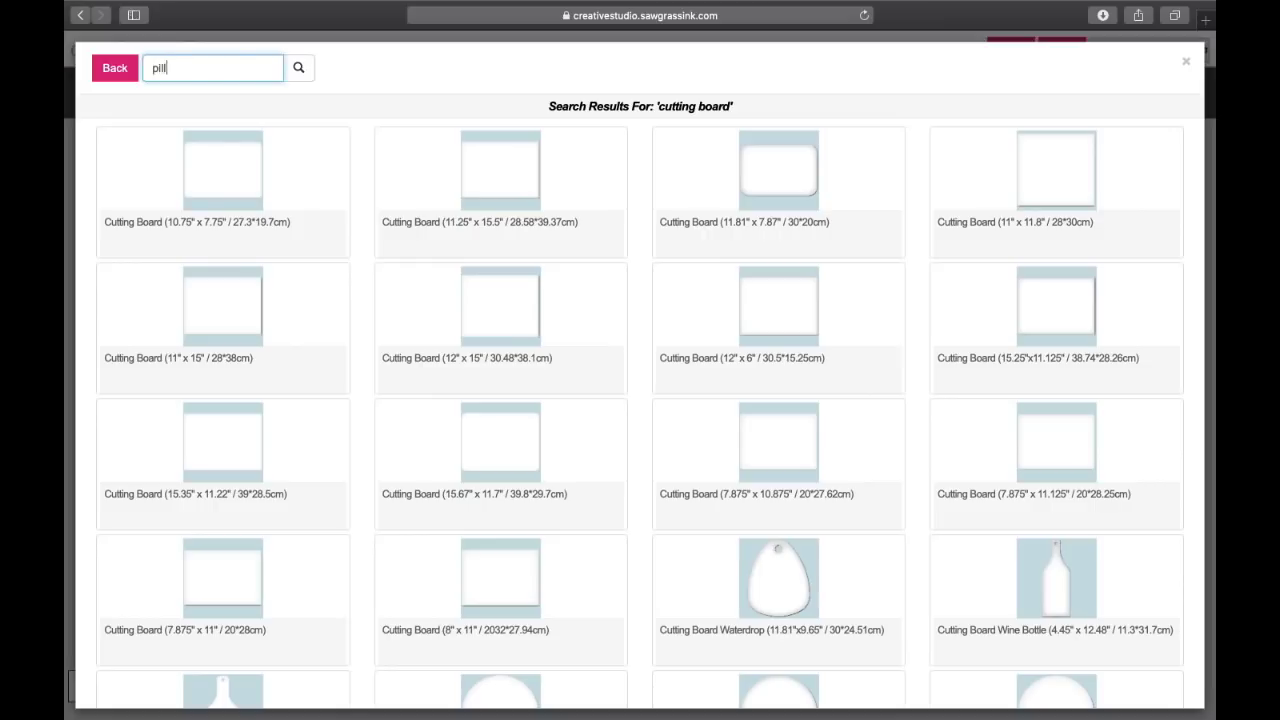
key(Return)
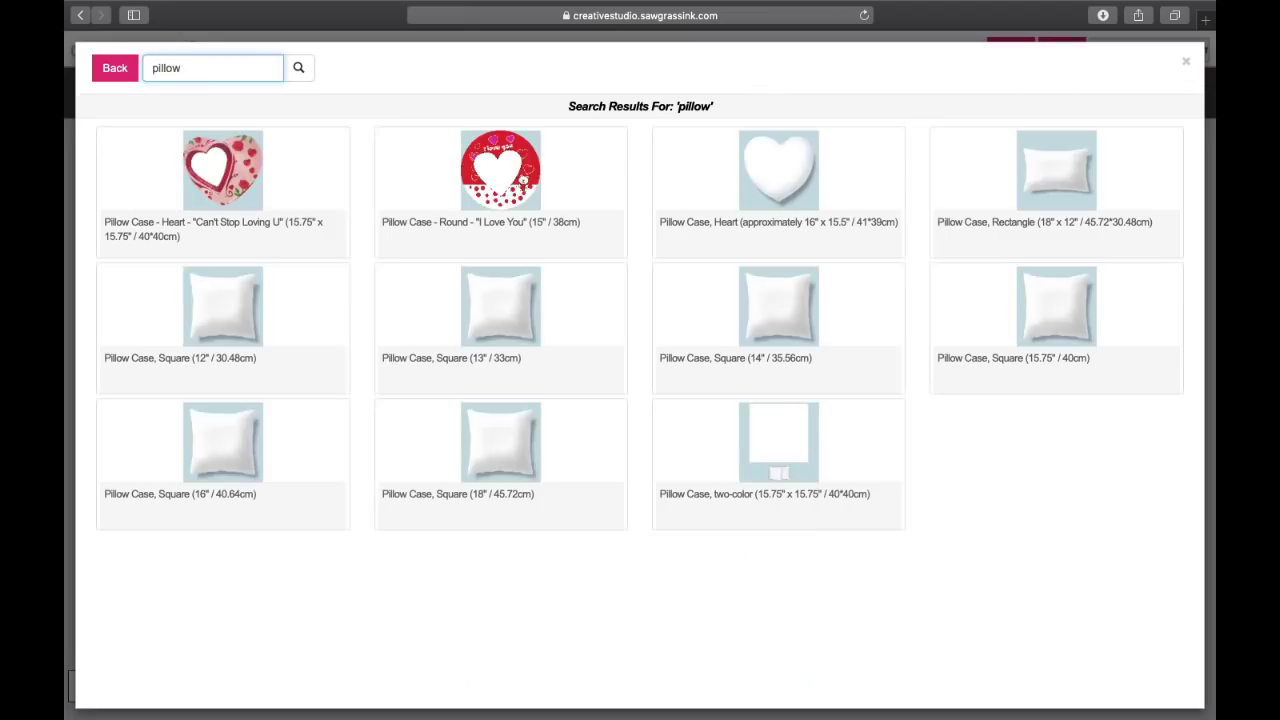
click(489, 306)
click(215, 183)
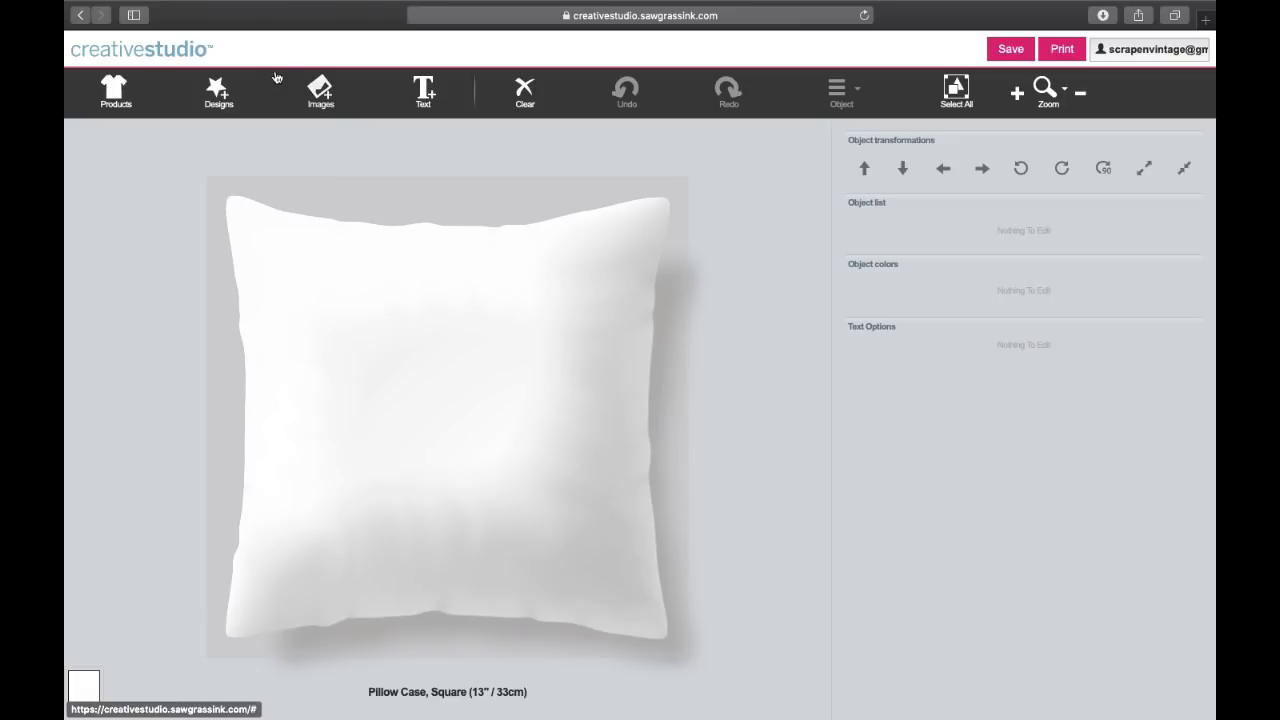
Step: Load the saved Dardanelle design from My Templates and switch its product to the Pillow Case, Square (14" / 35.56cm)
click(218, 95)
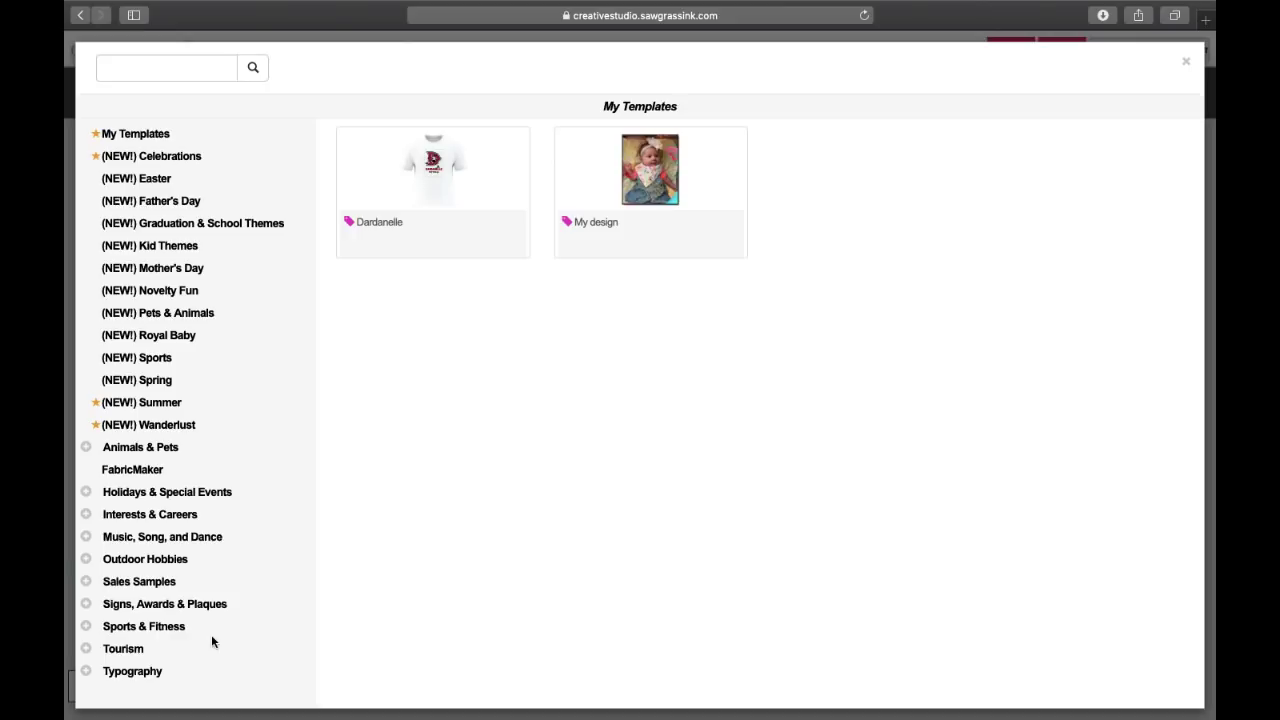
click(440, 190)
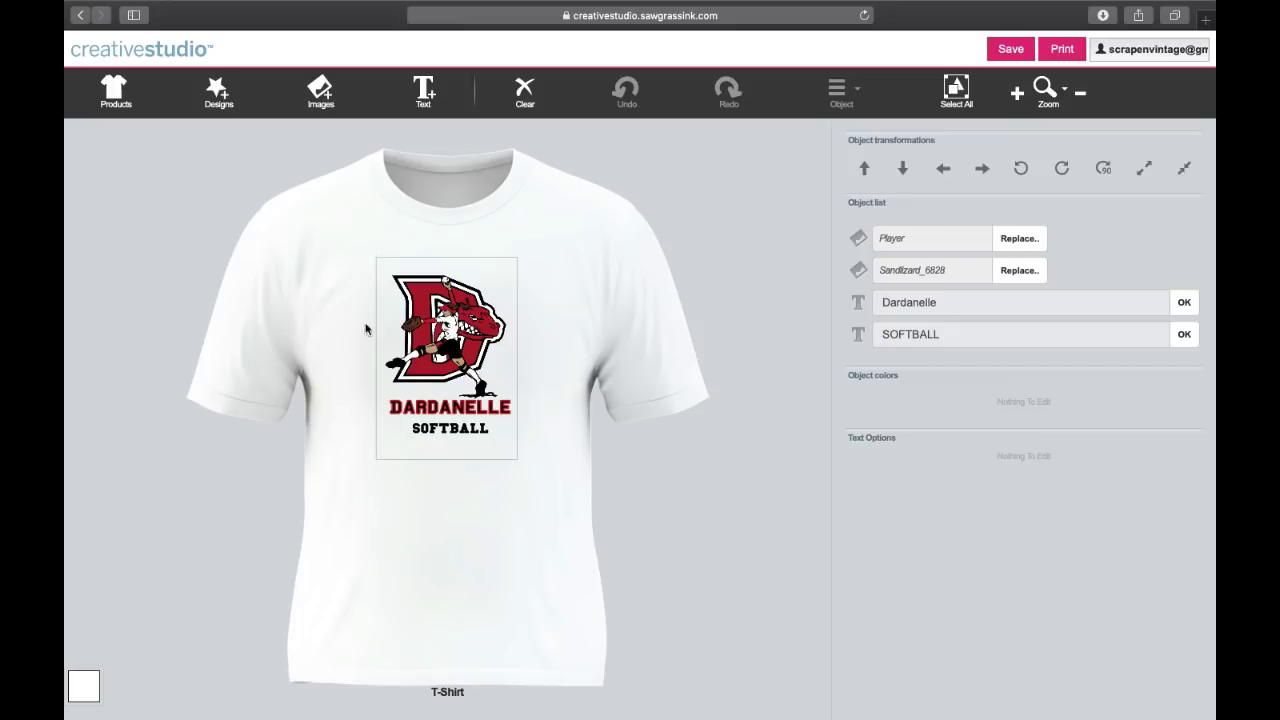
click(124, 92)
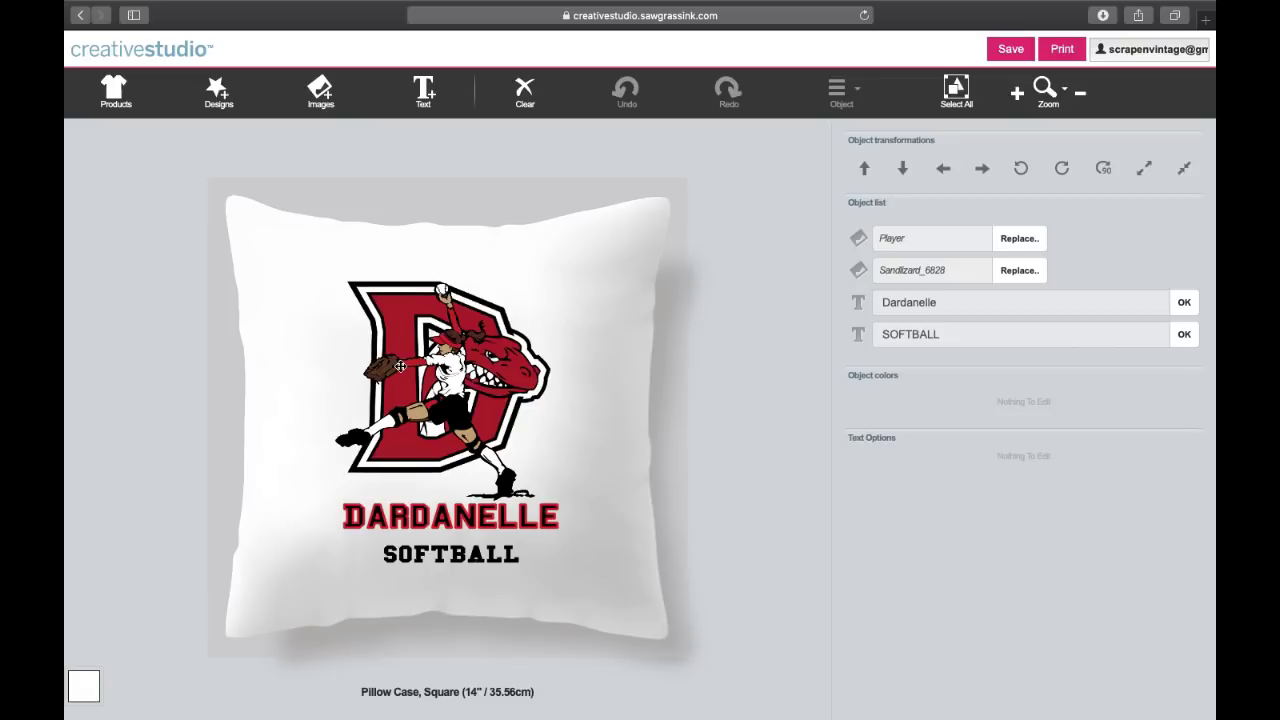
Step: Select all the Dardanelle softball artwork and text on the pillow case and delete it
drag(286, 272, 610, 716)
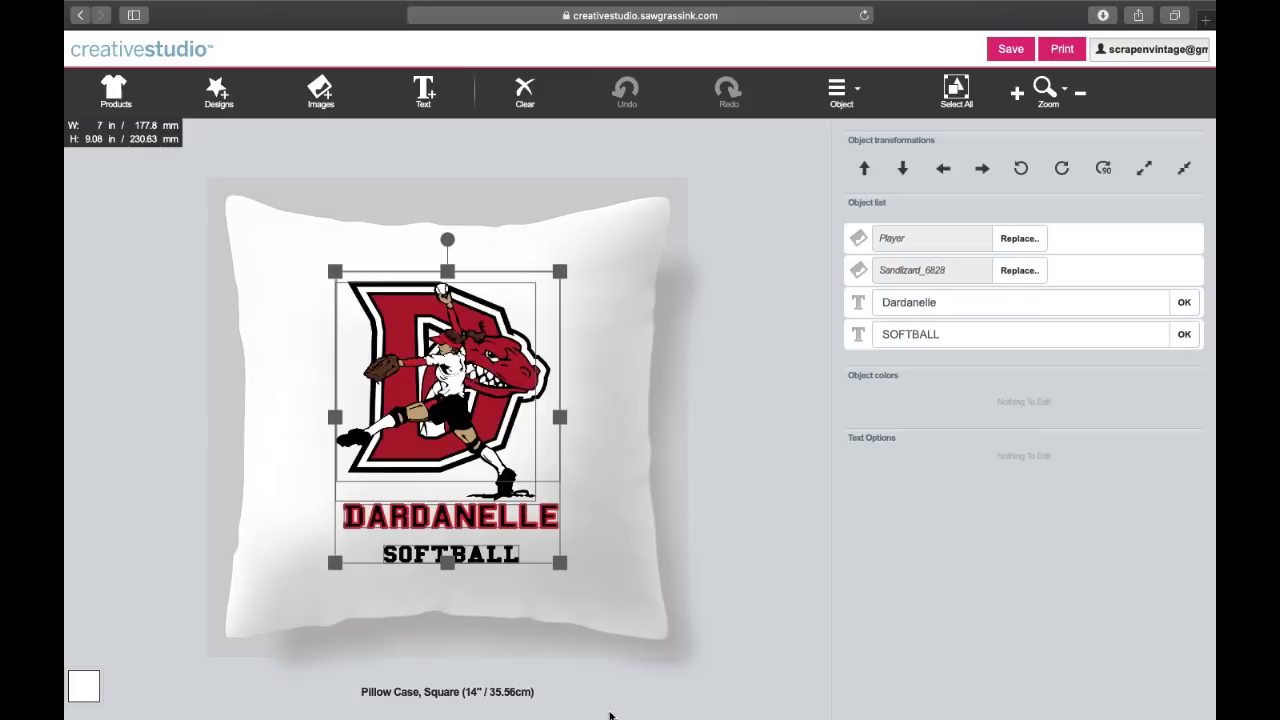
click(704, 541)
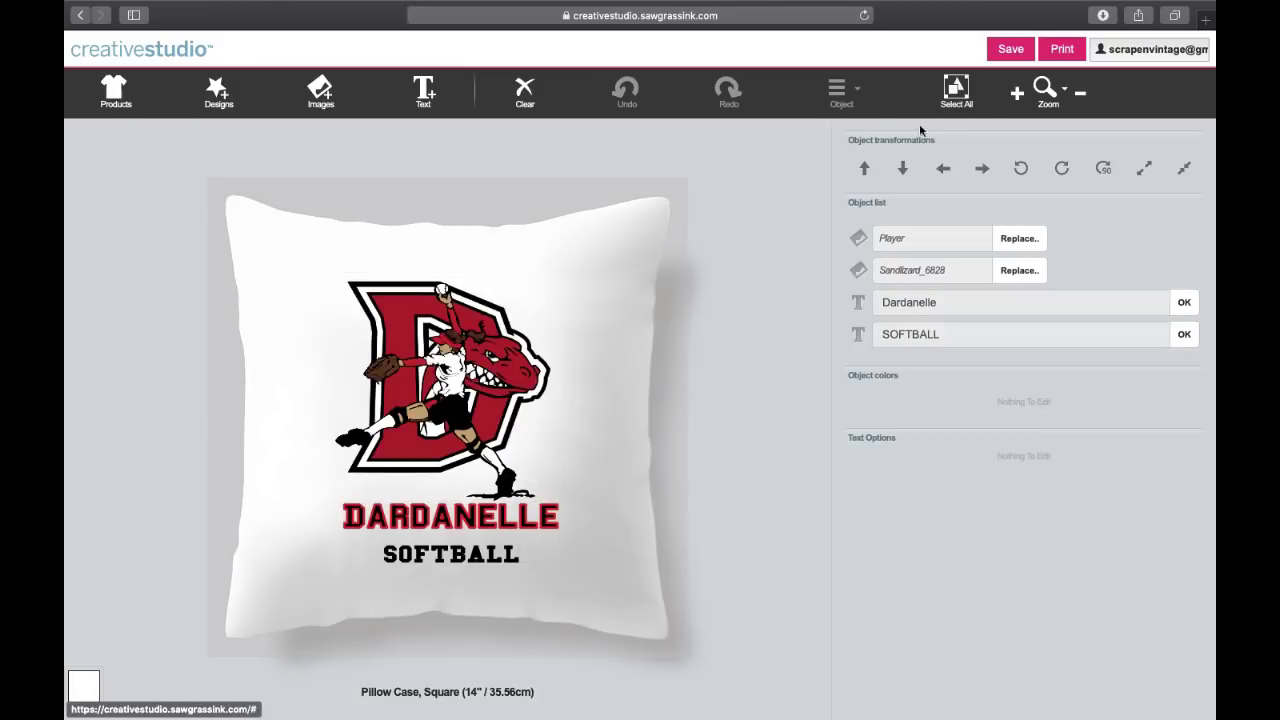
click(965, 82)
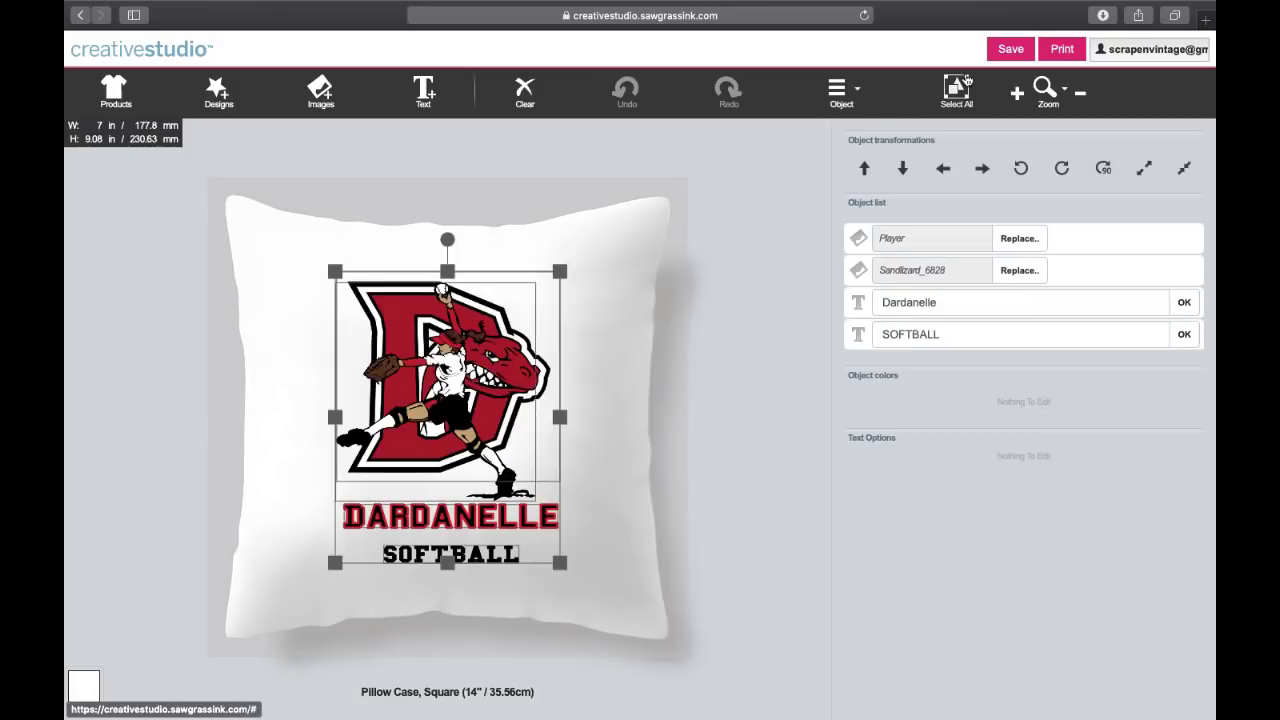
click(843, 107)
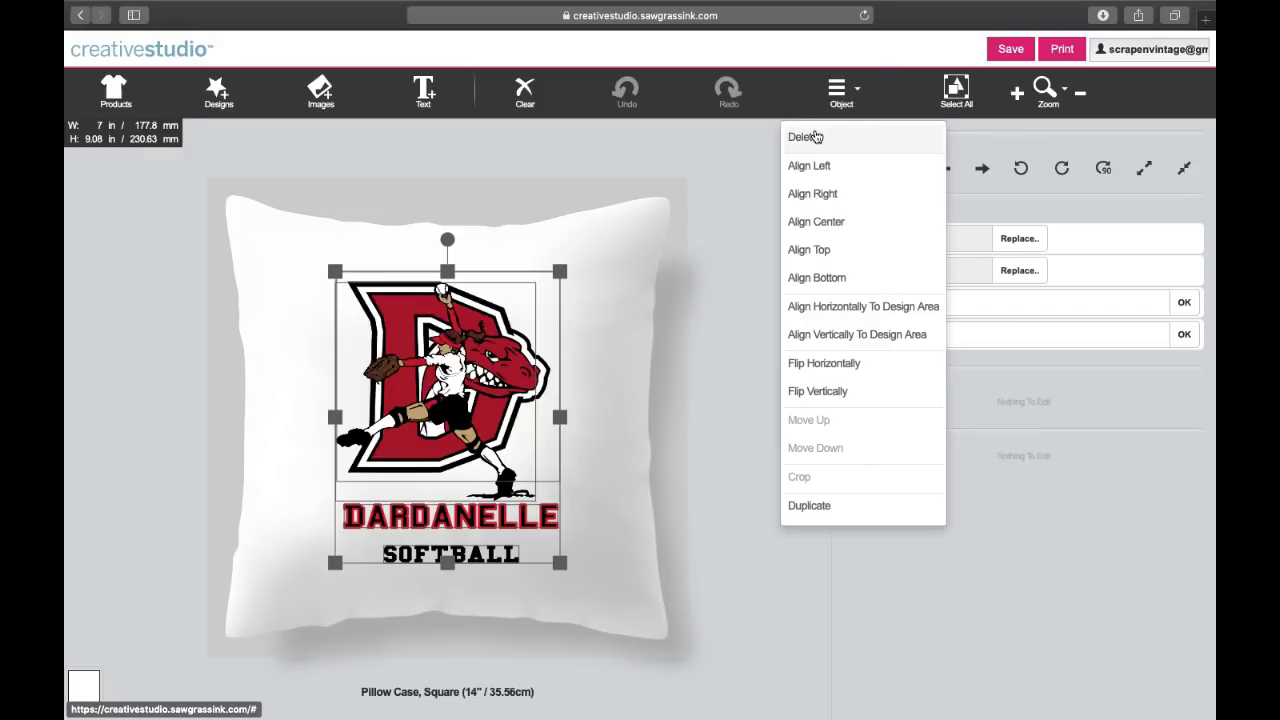
click(812, 135)
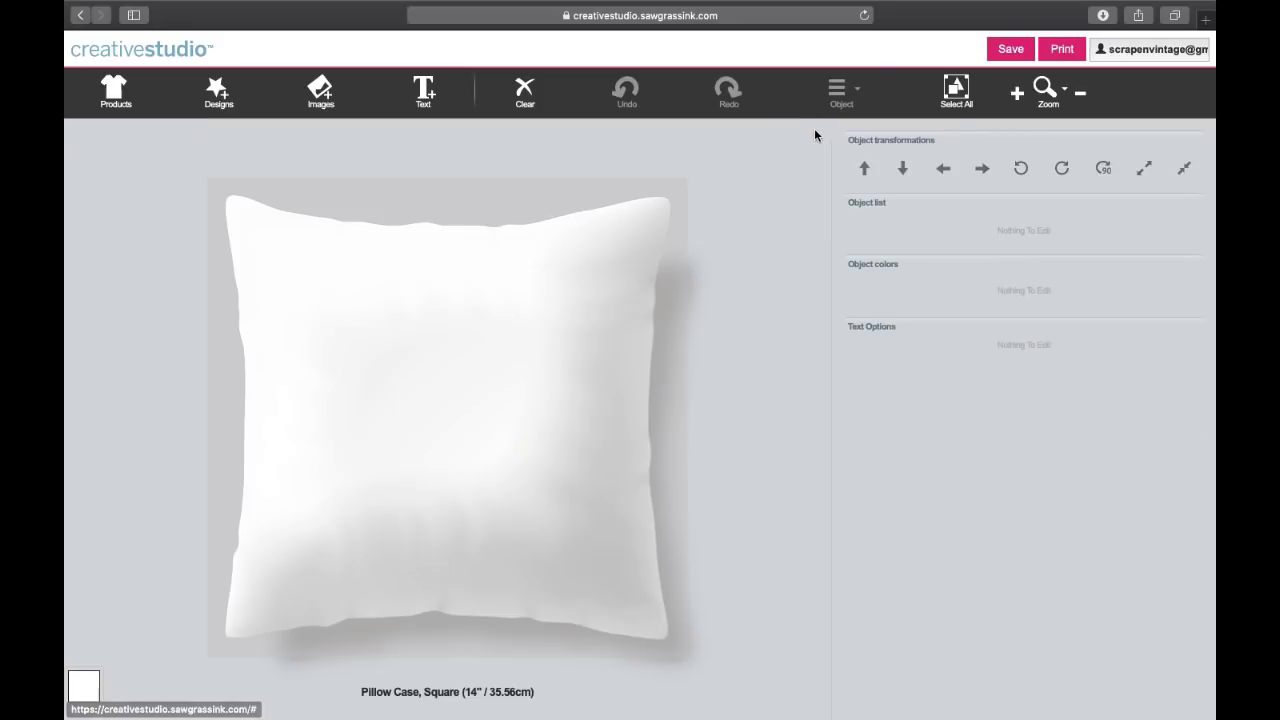
Step: Open the (NEW!) Summer category of the design templates and examine its premium designs
click(216, 98)
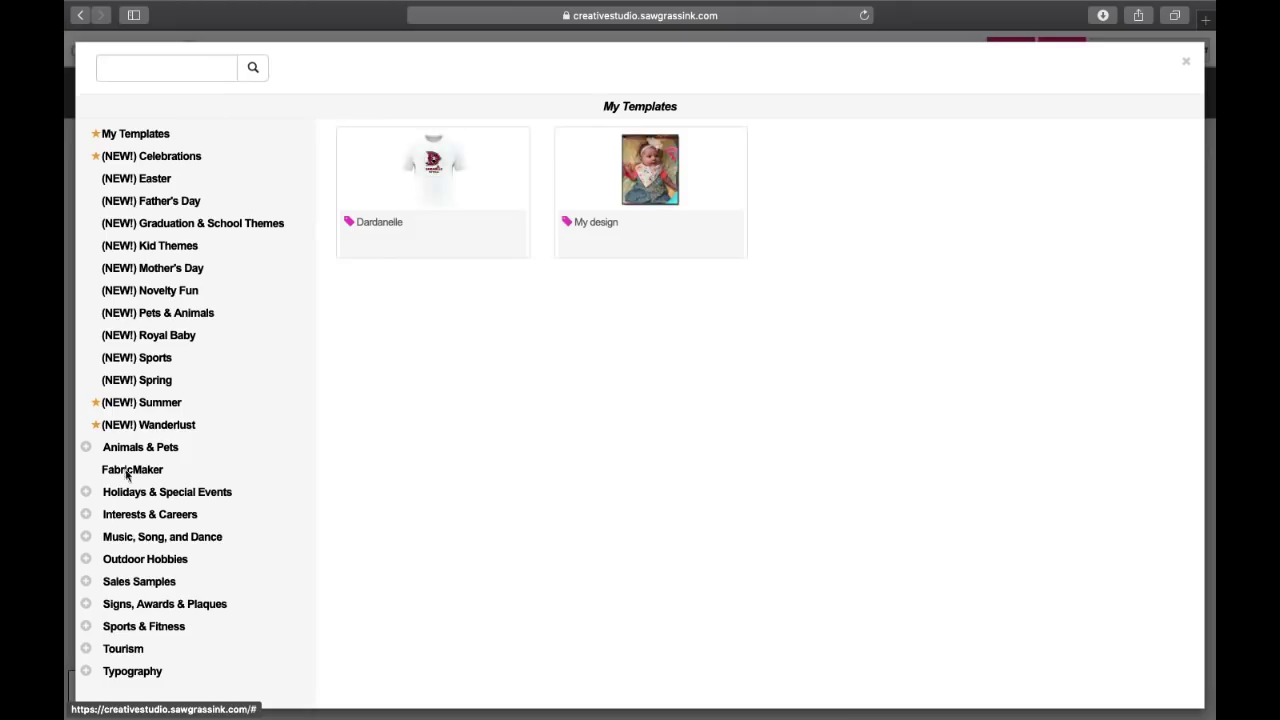
click(146, 404)
scroll(494, 434, down, 2)
scroll(496, 435, down, 5)
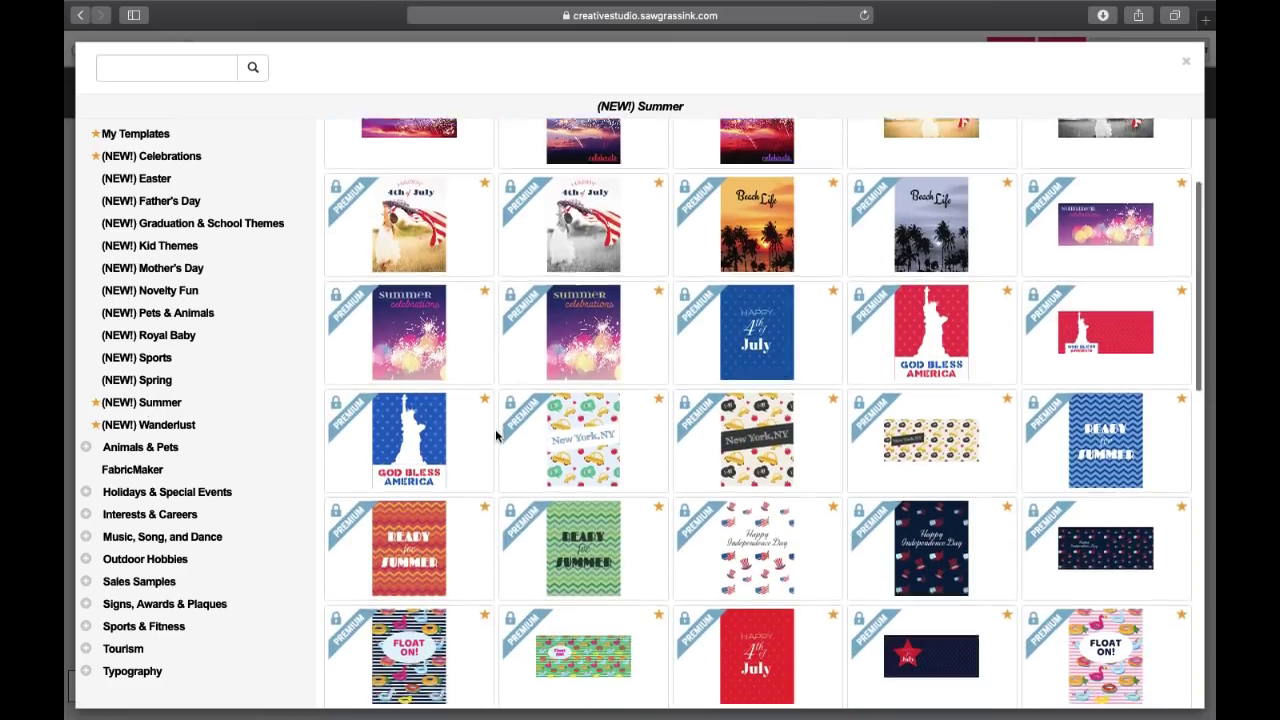
scroll(497, 434, down, 2)
scroll(431, 344, up, 5)
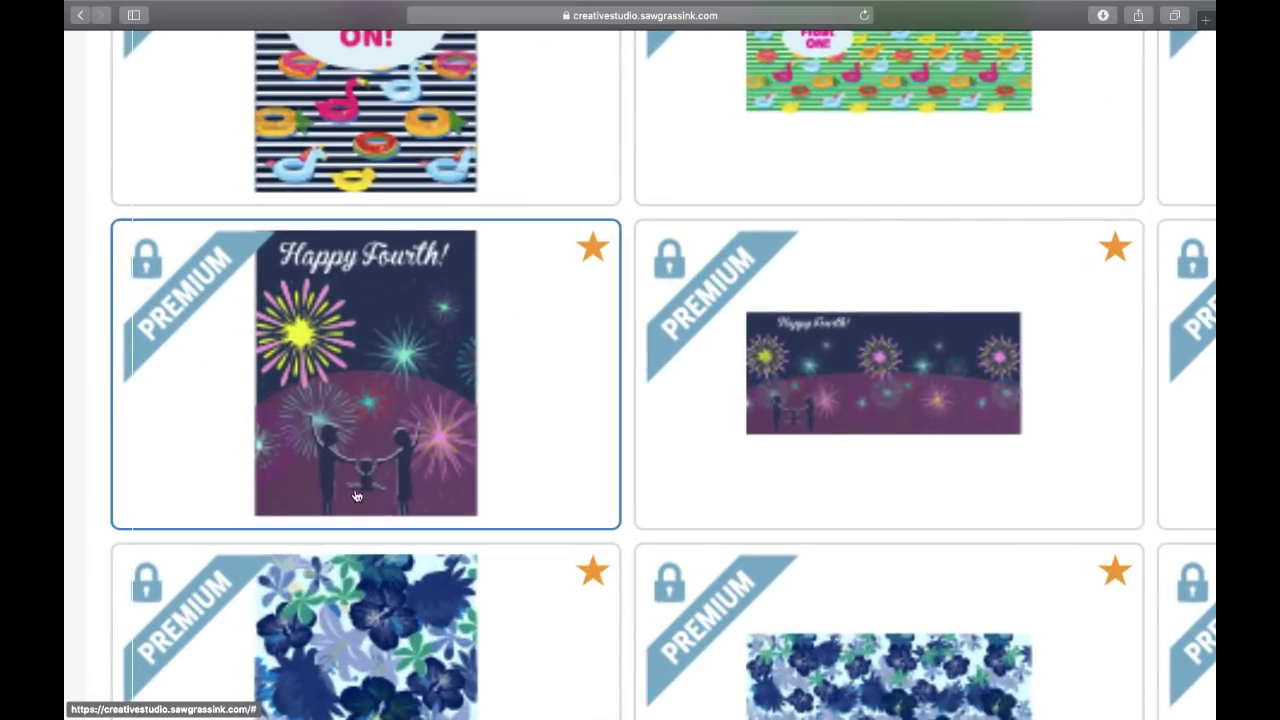
scroll(411, 485, down, 5)
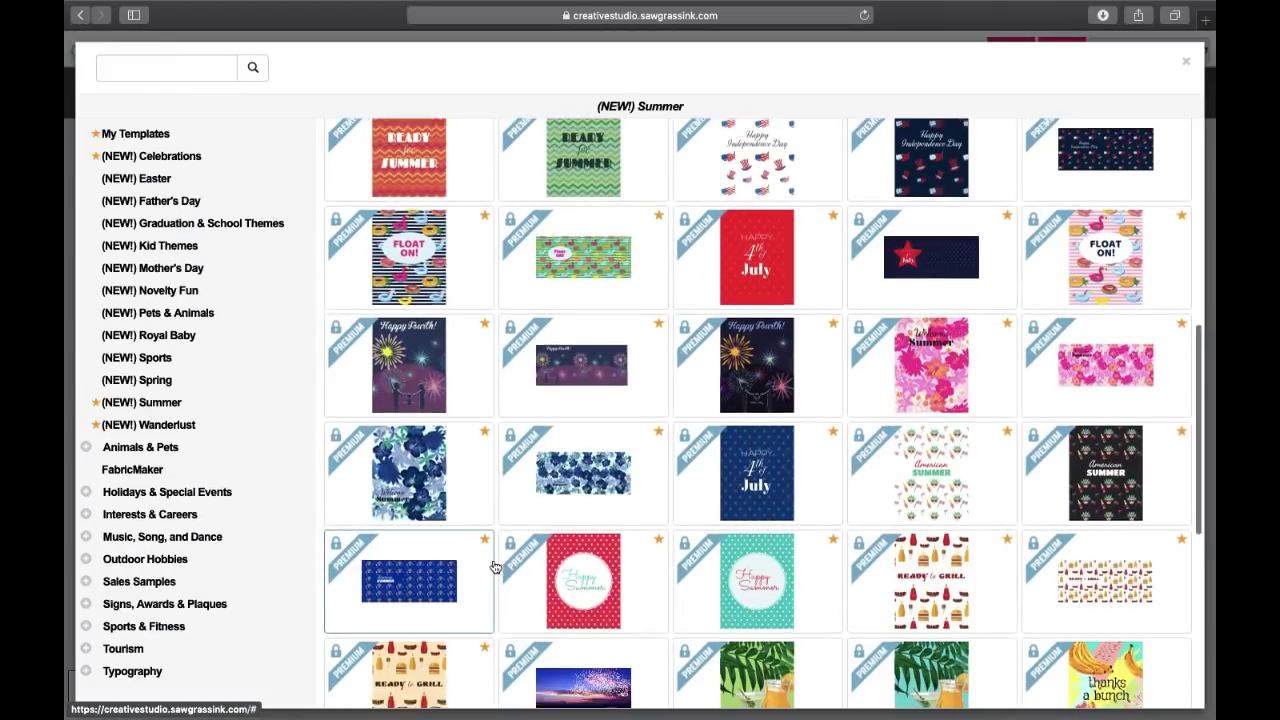
scroll(494, 567, down, 2)
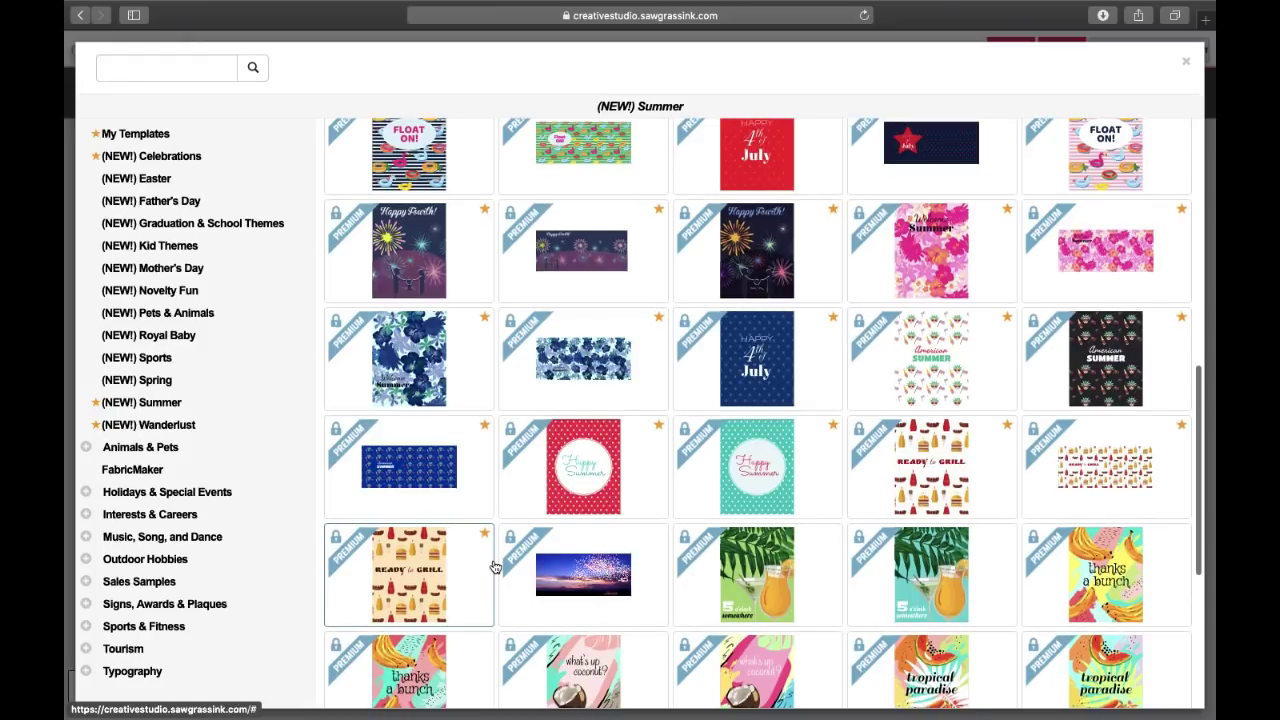
scroll(494, 567, down, 2)
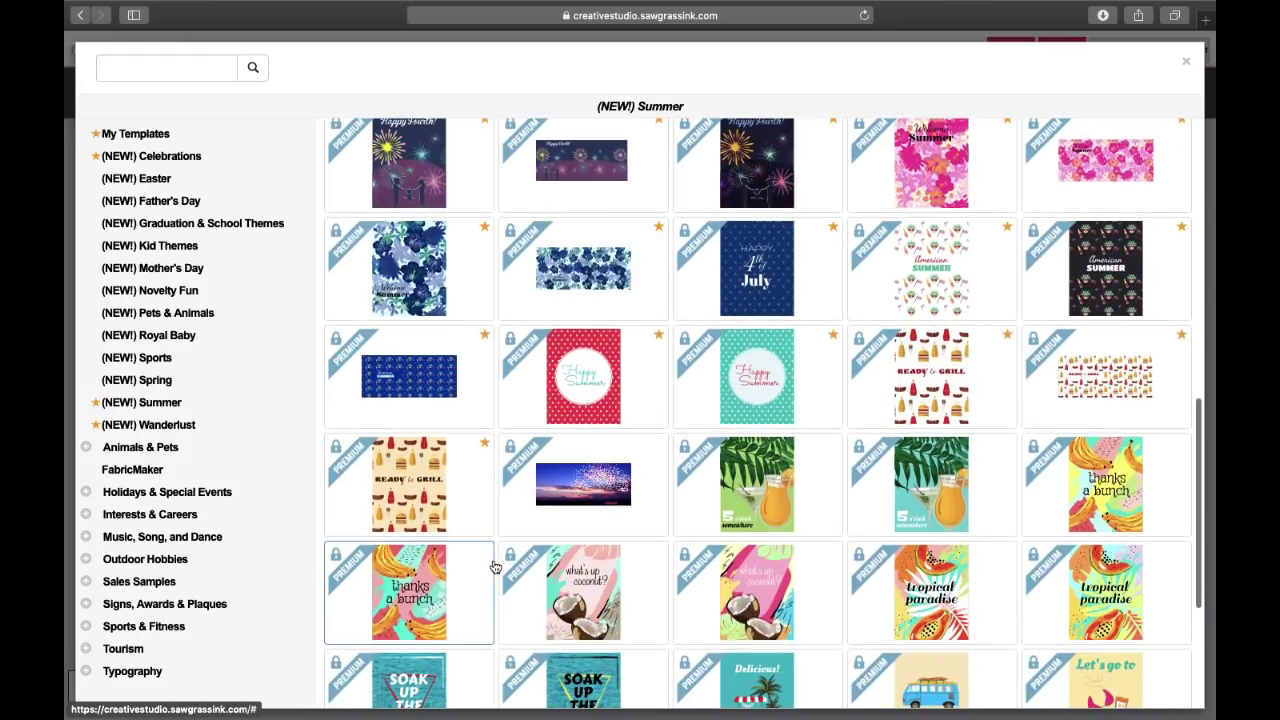
scroll(466, 354, up, 4)
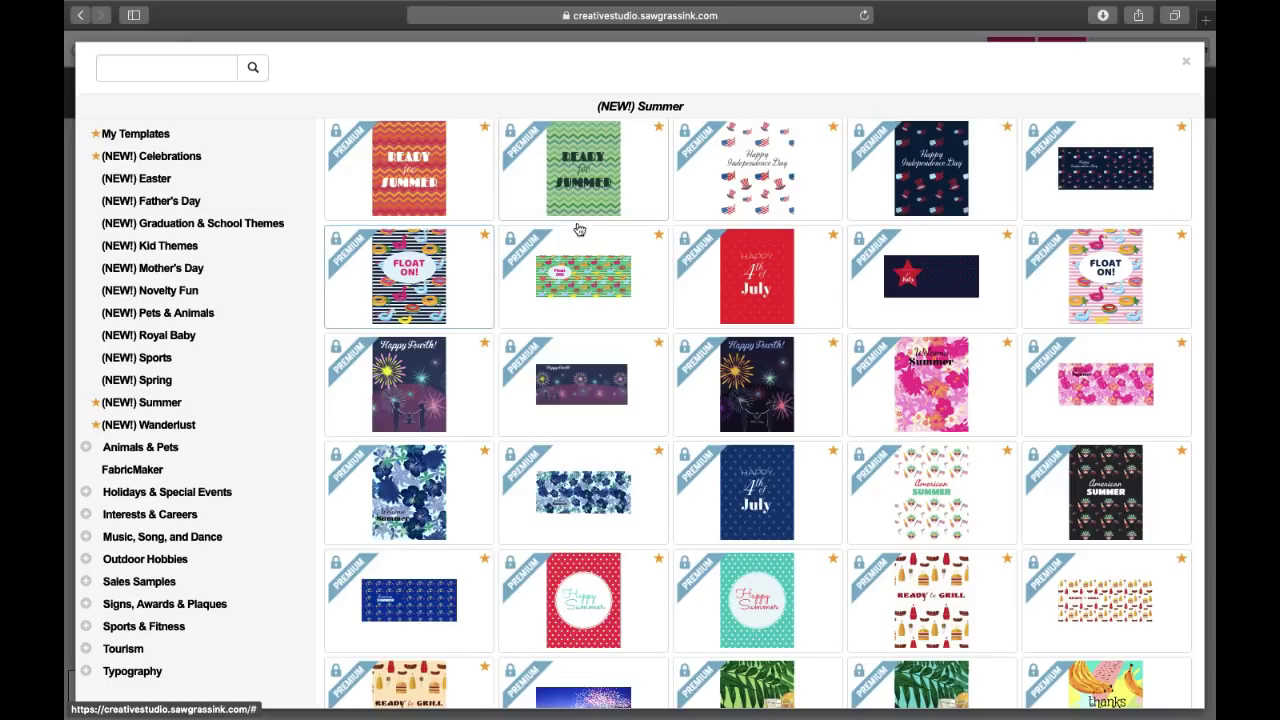
scroll(758, 290, down, 3)
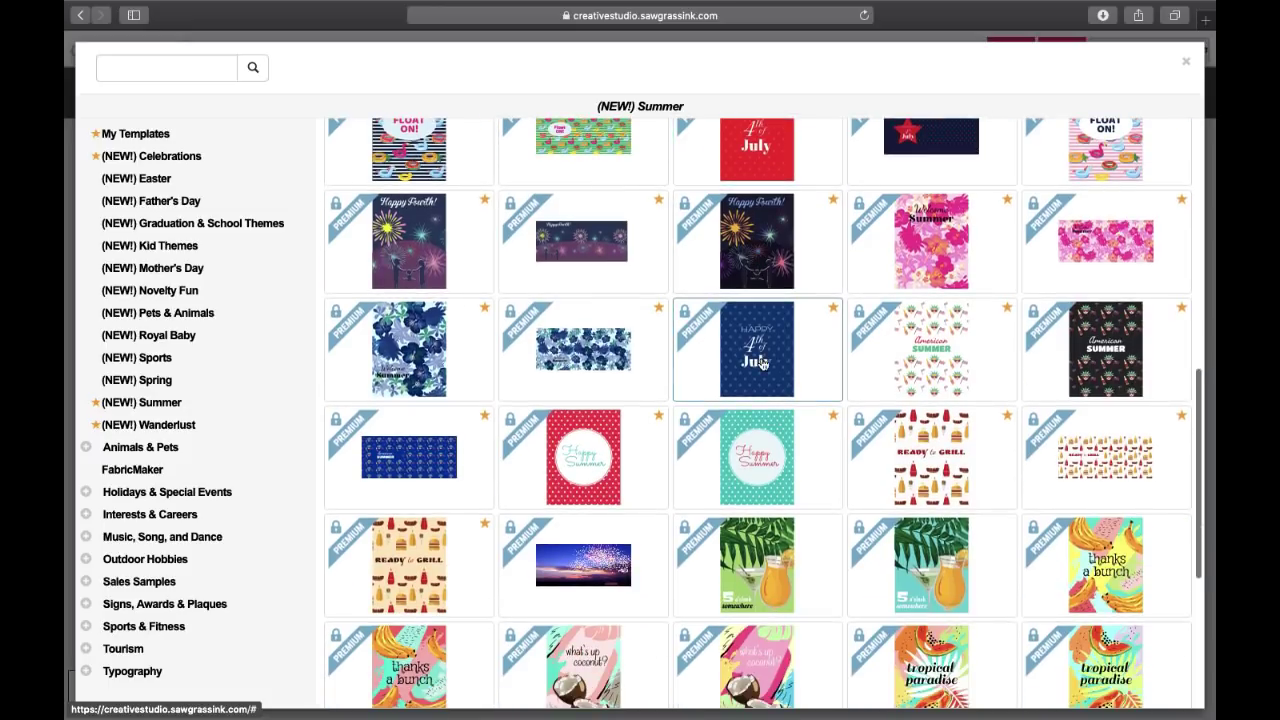
scroll(760, 340, down, 5)
scroll(866, 443, up, 15)
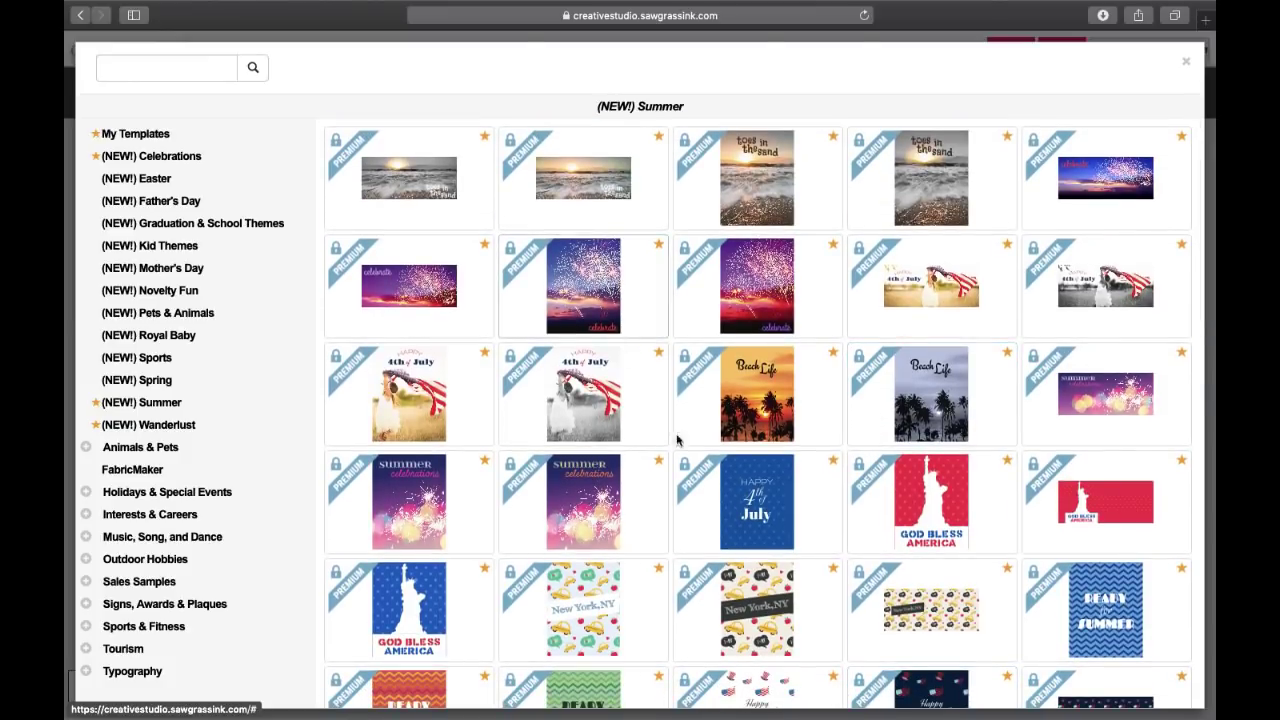
scroll(494, 334, down, 15)
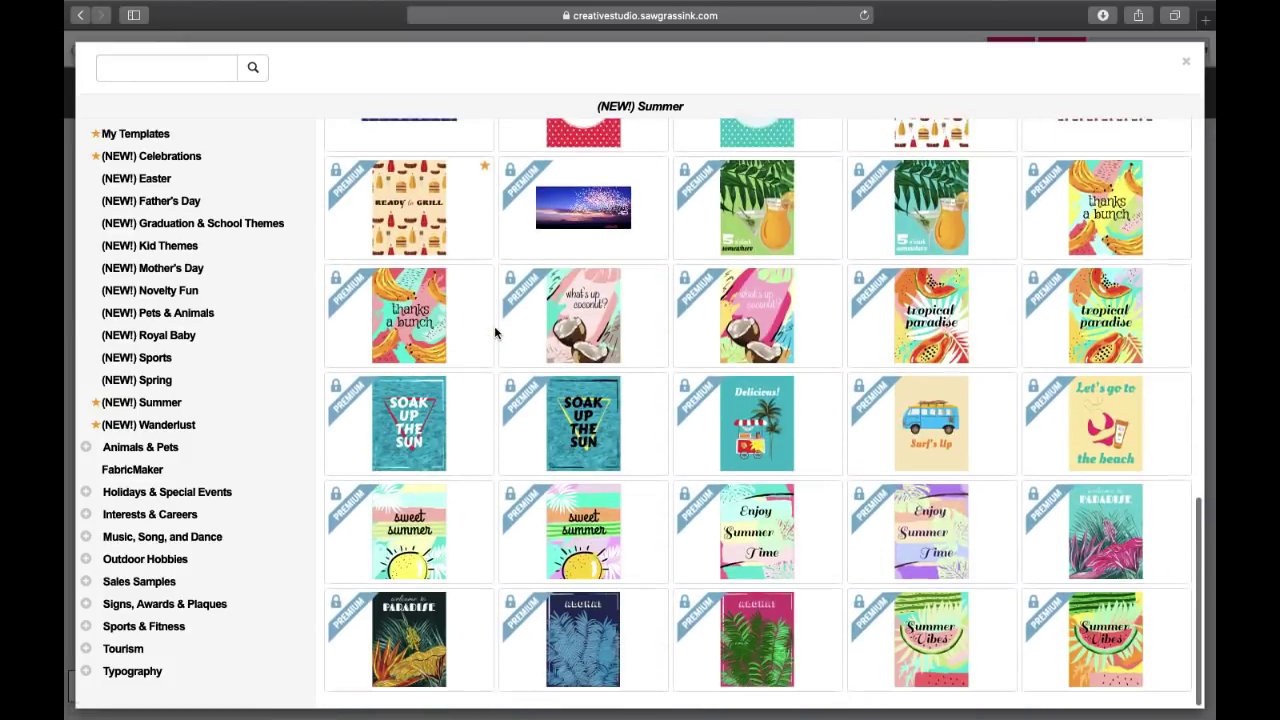
Step: Examine the design template categories Novelty Fun, Holidays & Special Events, and Music, Song, and Dance
scroll(494, 334, up, 15)
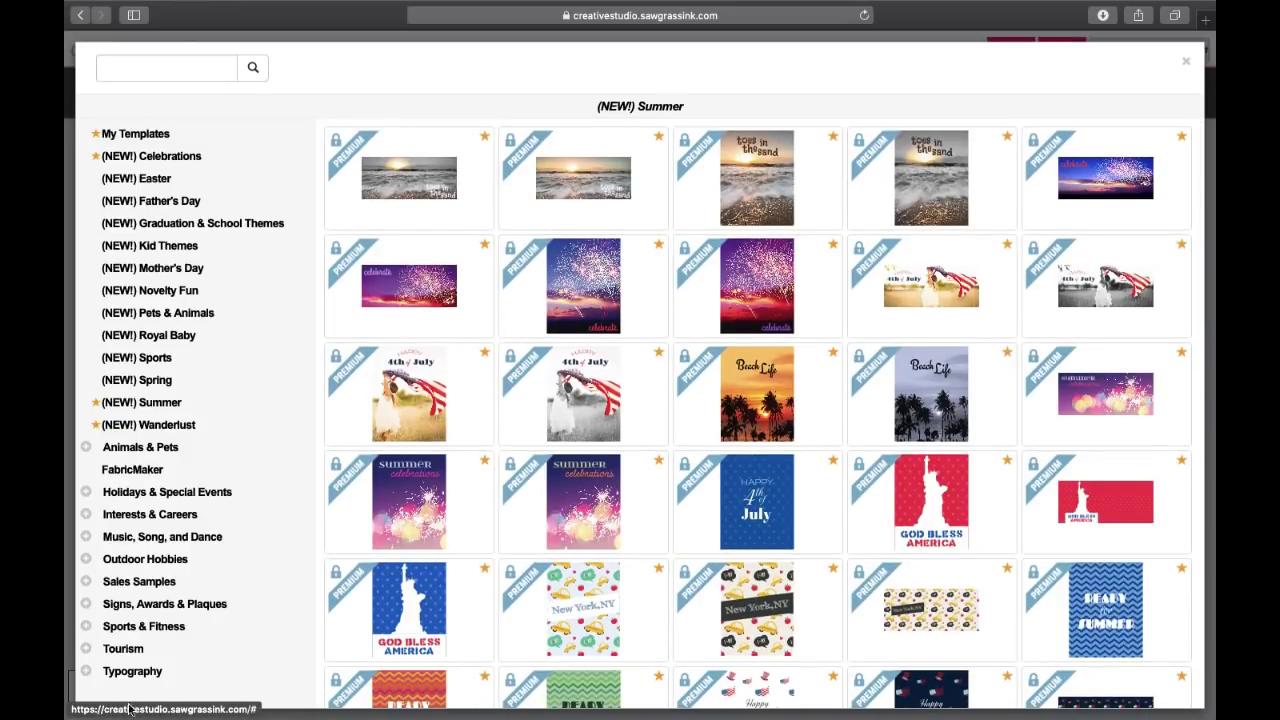
click(150, 290)
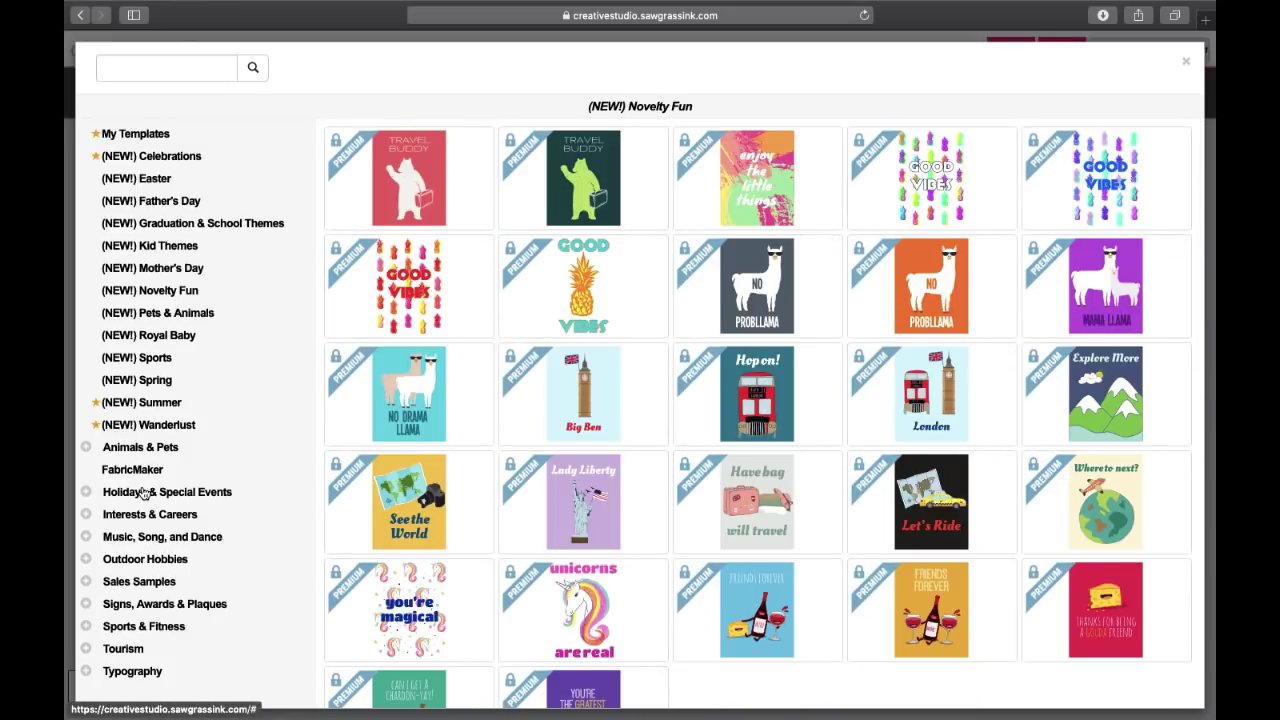
click(145, 492)
scroll(145, 492, down, 4)
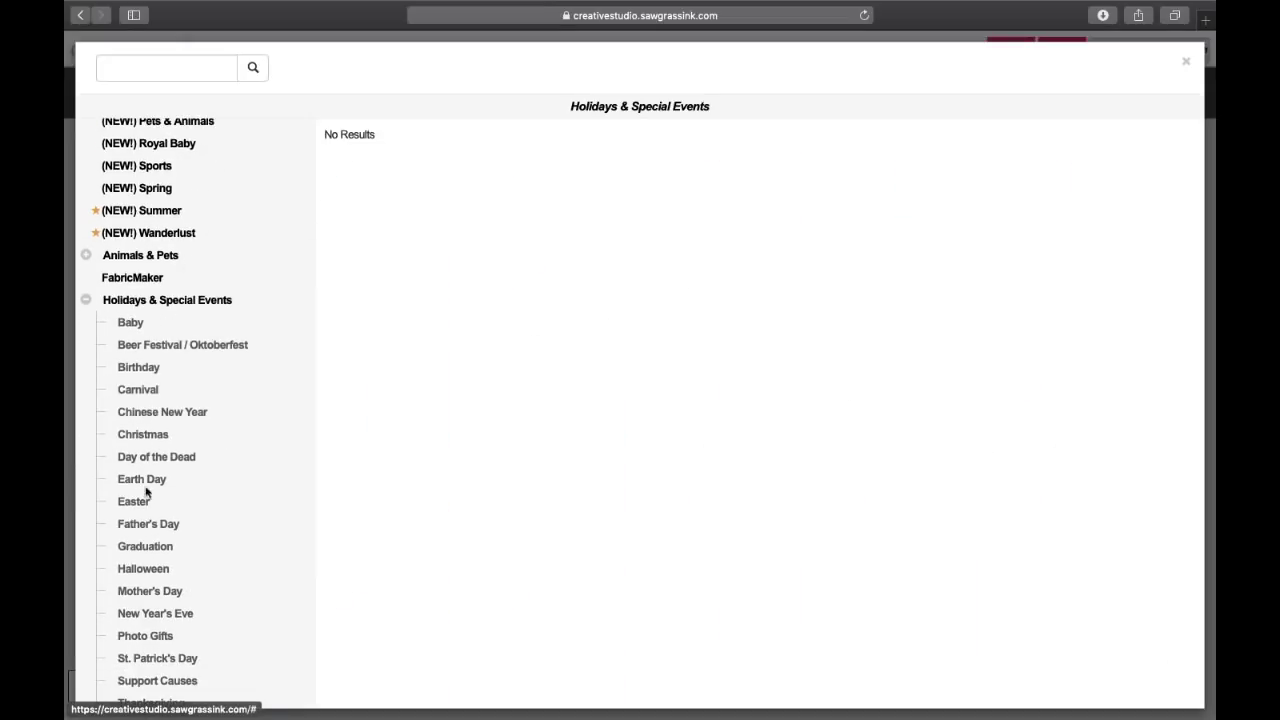
scroll(145, 495, down, 5)
scroll(148, 508, up, 4)
scroll(145, 508, up, 1)
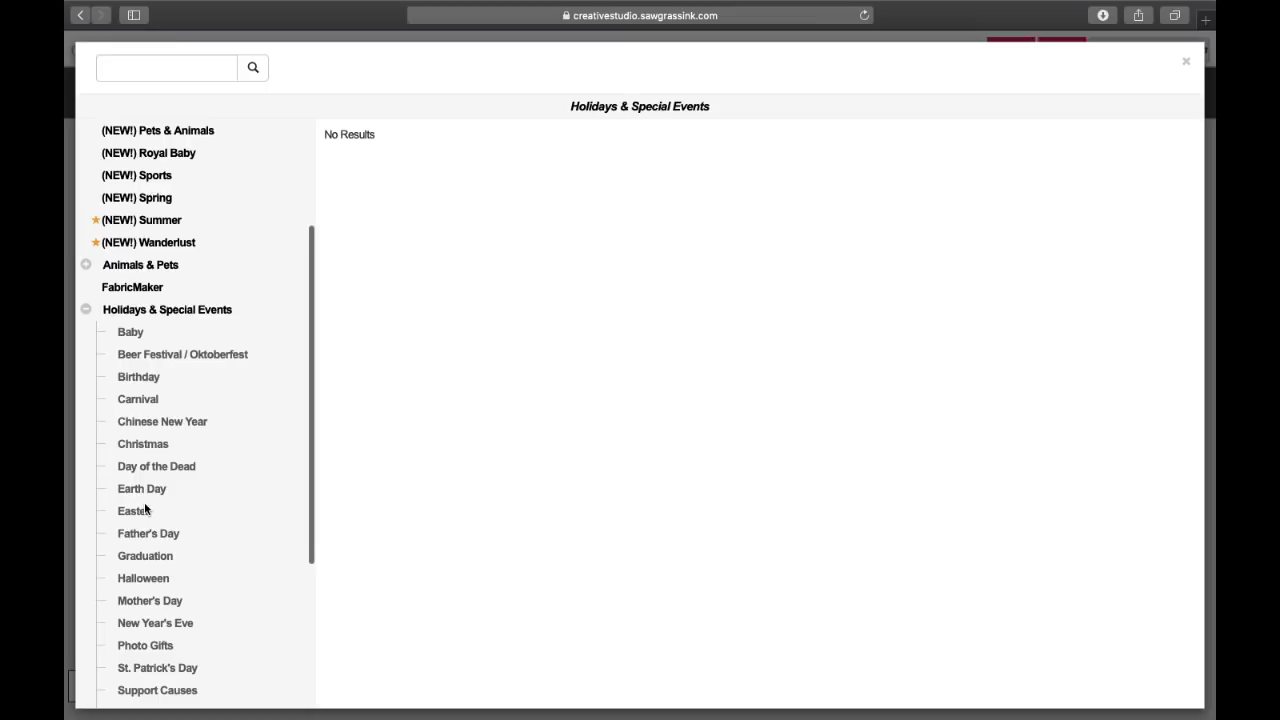
scroll(144, 508, down, 2)
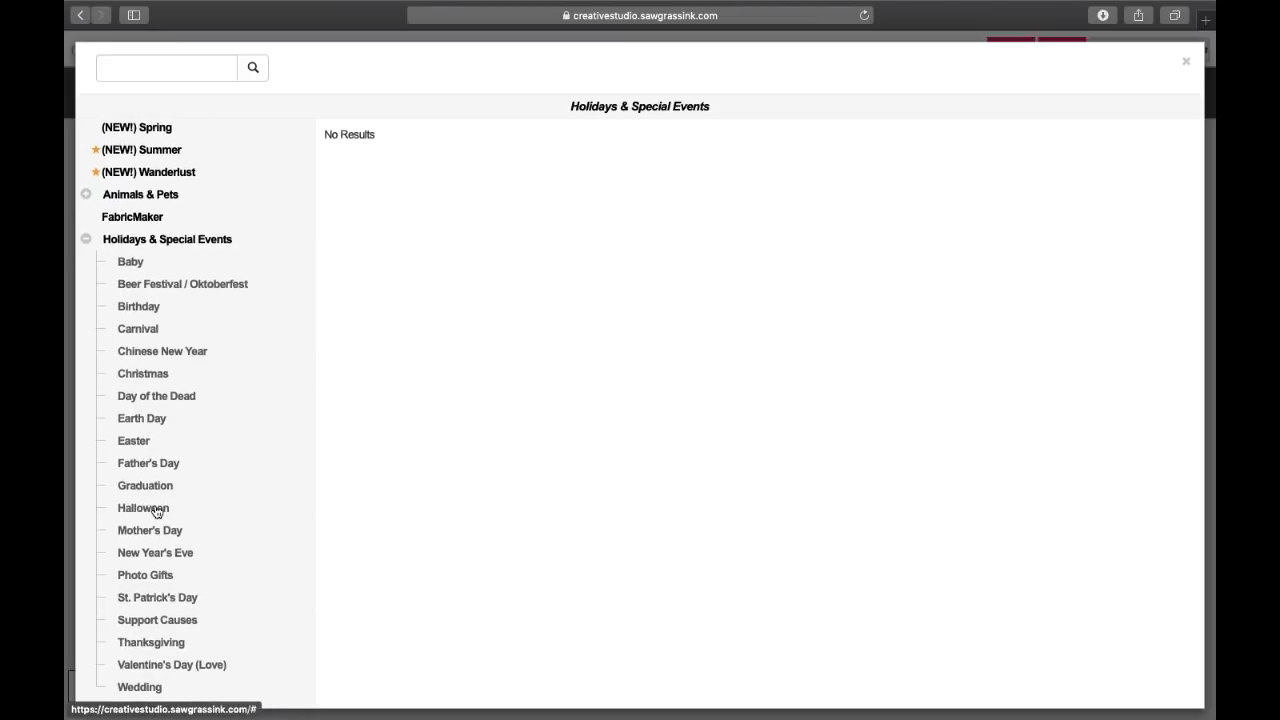
scroll(157, 510, down, 4)
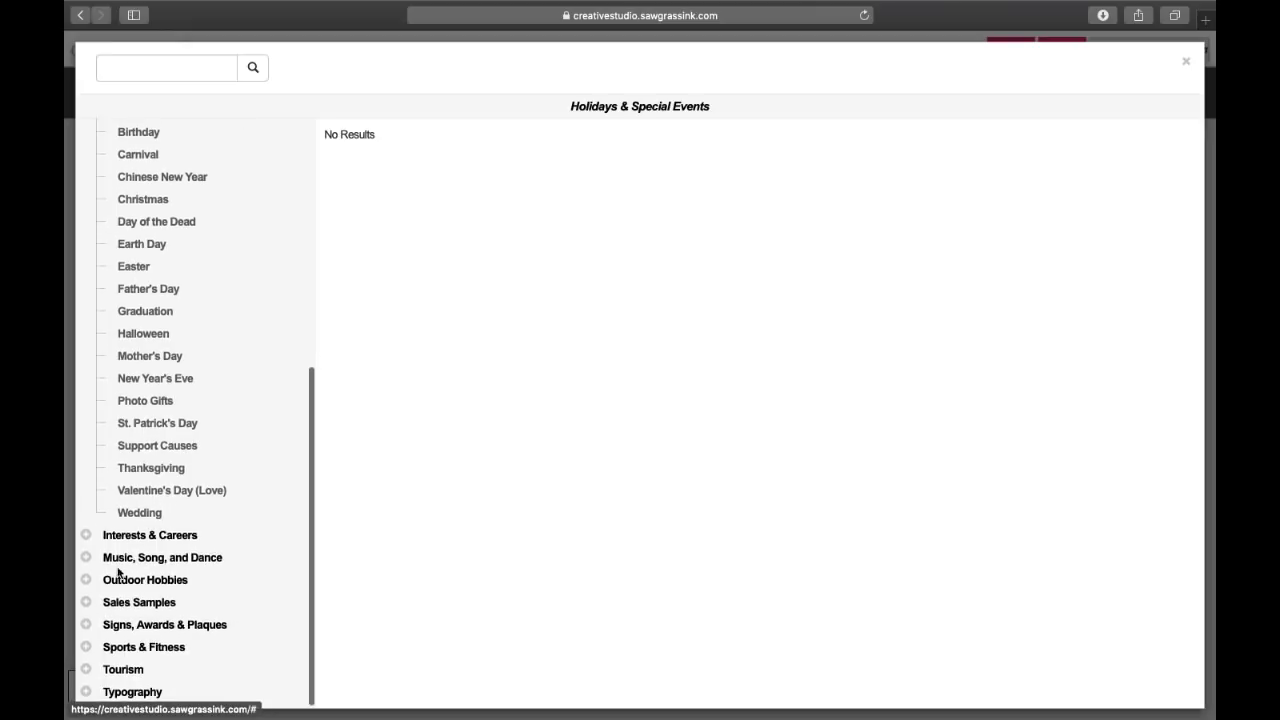
click(172, 565)
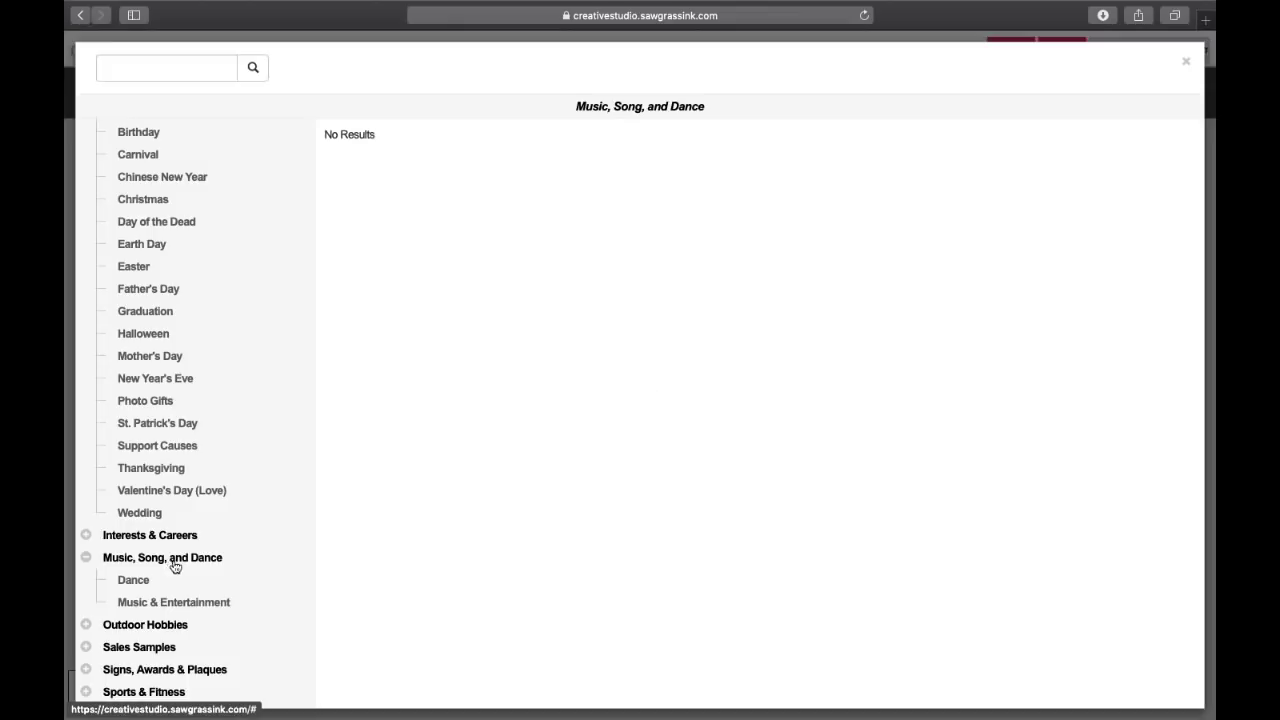
scroll(175, 568, down, 1)
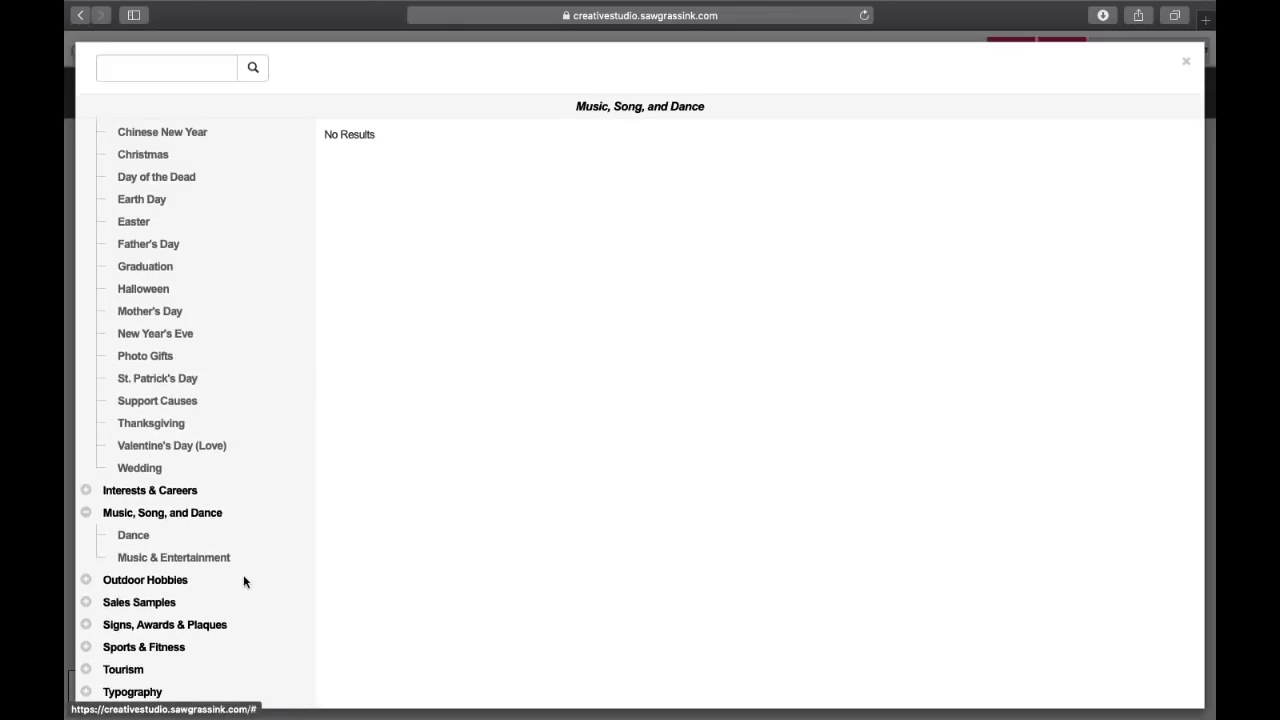
scroll(251, 582, down, 1)
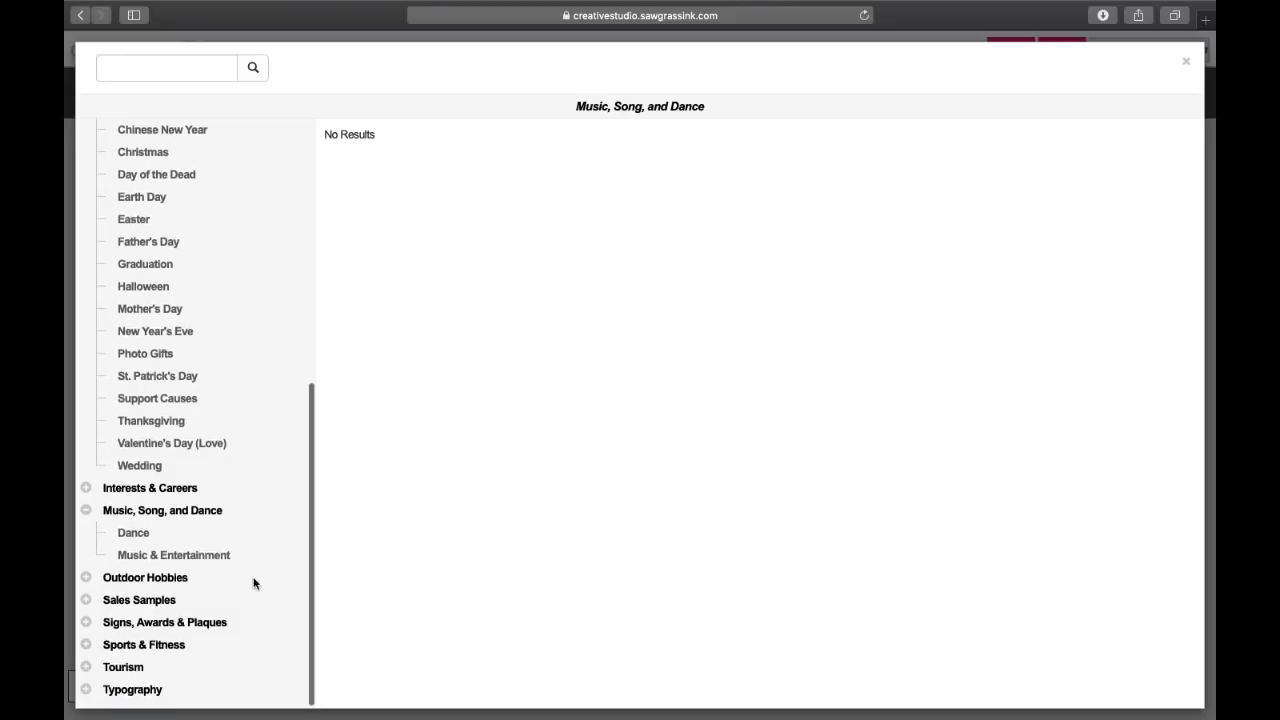
Step: Load the Mountain Guides badge design from the Outdoor Hobbies > Camping templates onto the pillow case
click(159, 584)
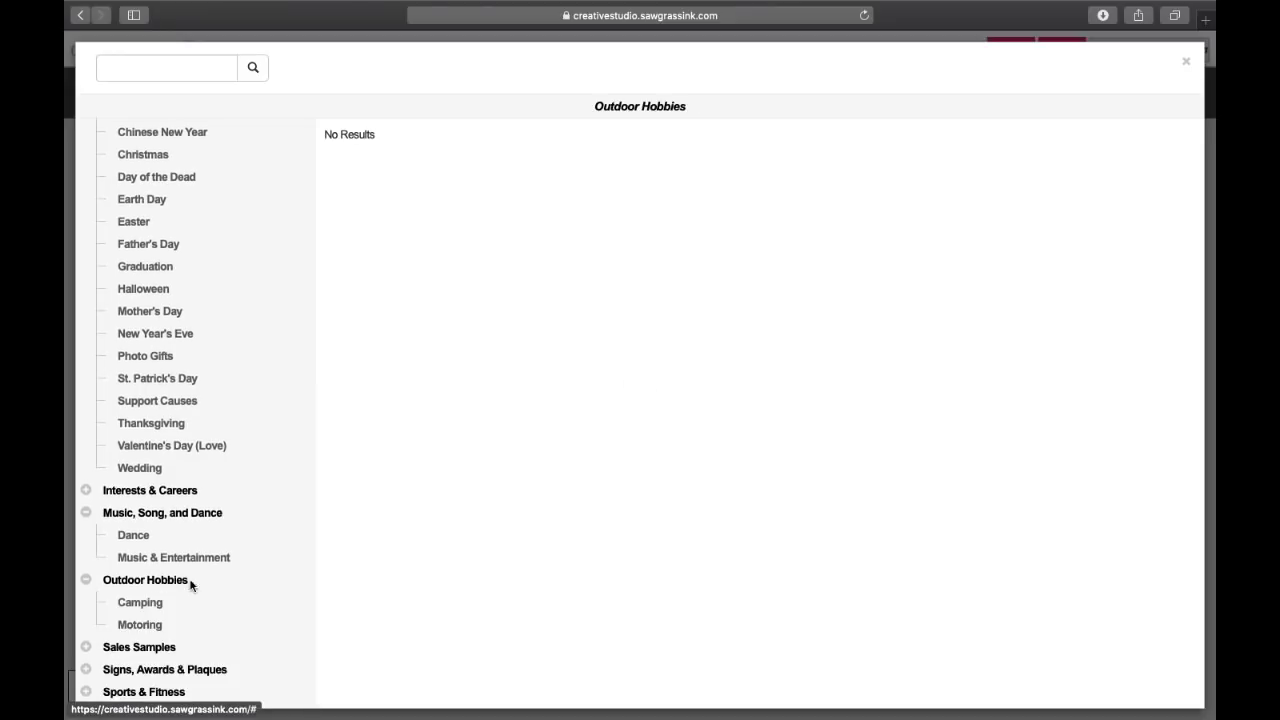
scroll(202, 587, down, 1)
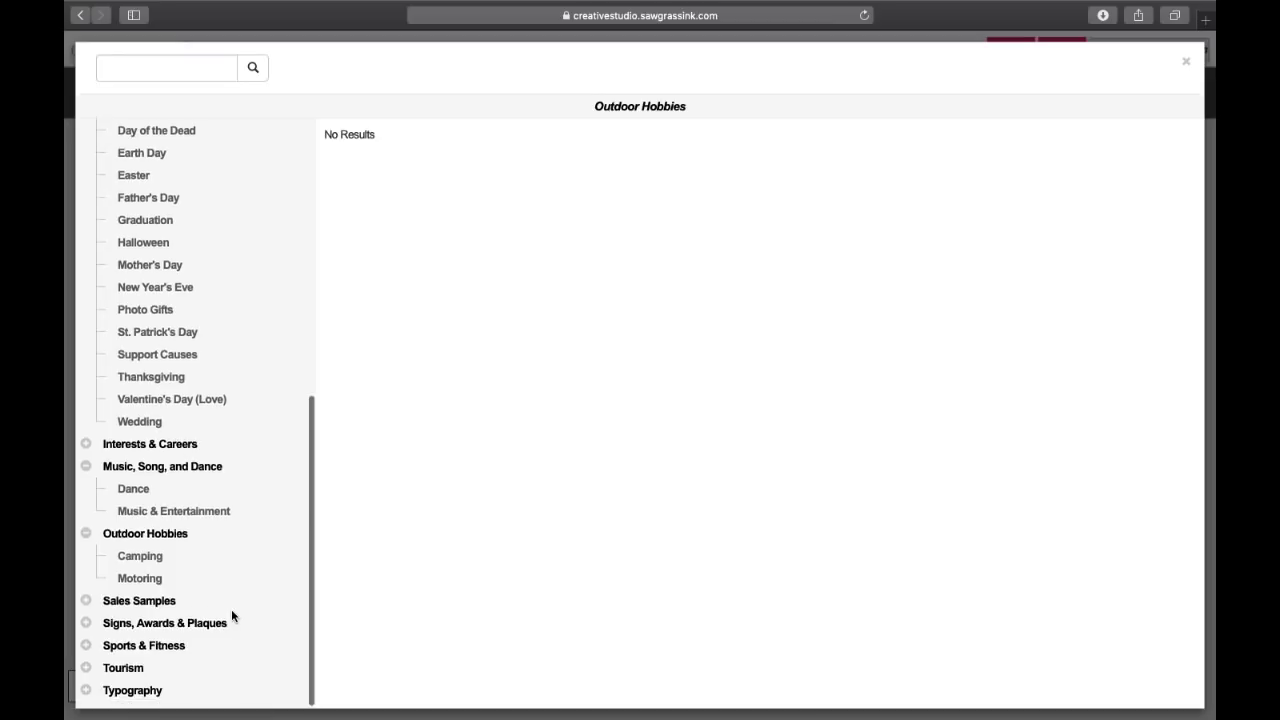
click(219, 560)
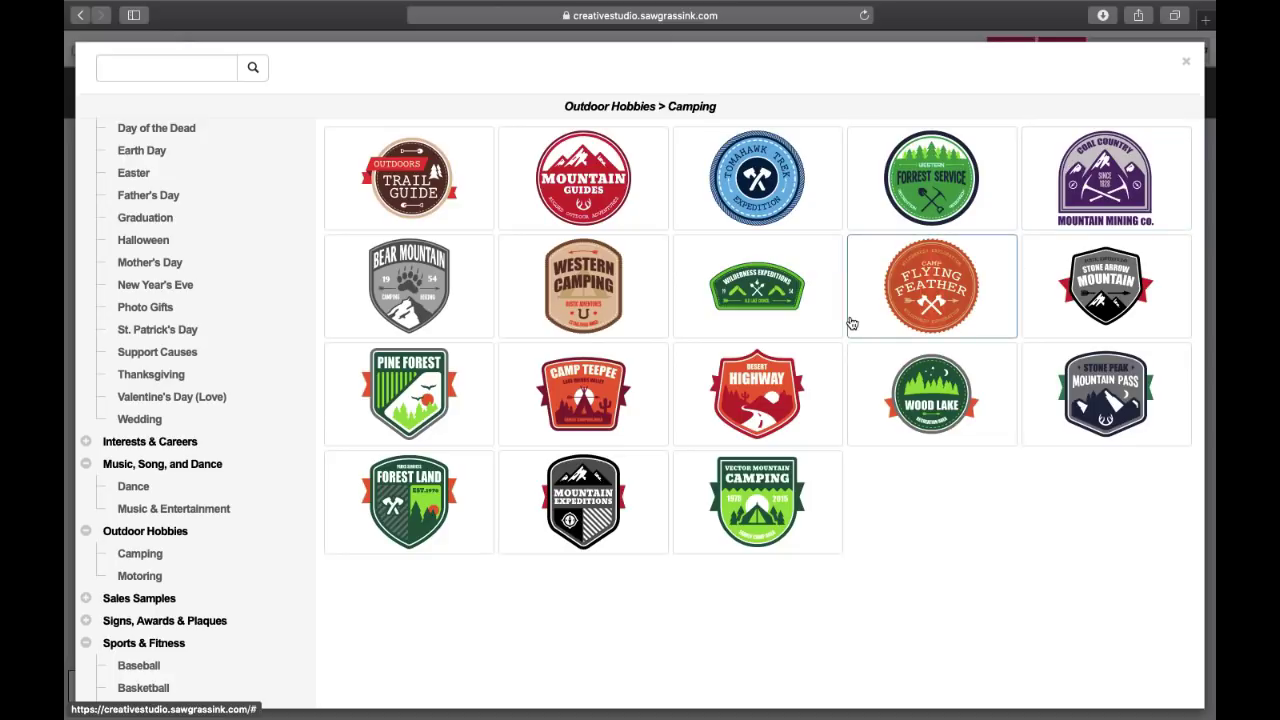
click(600, 175)
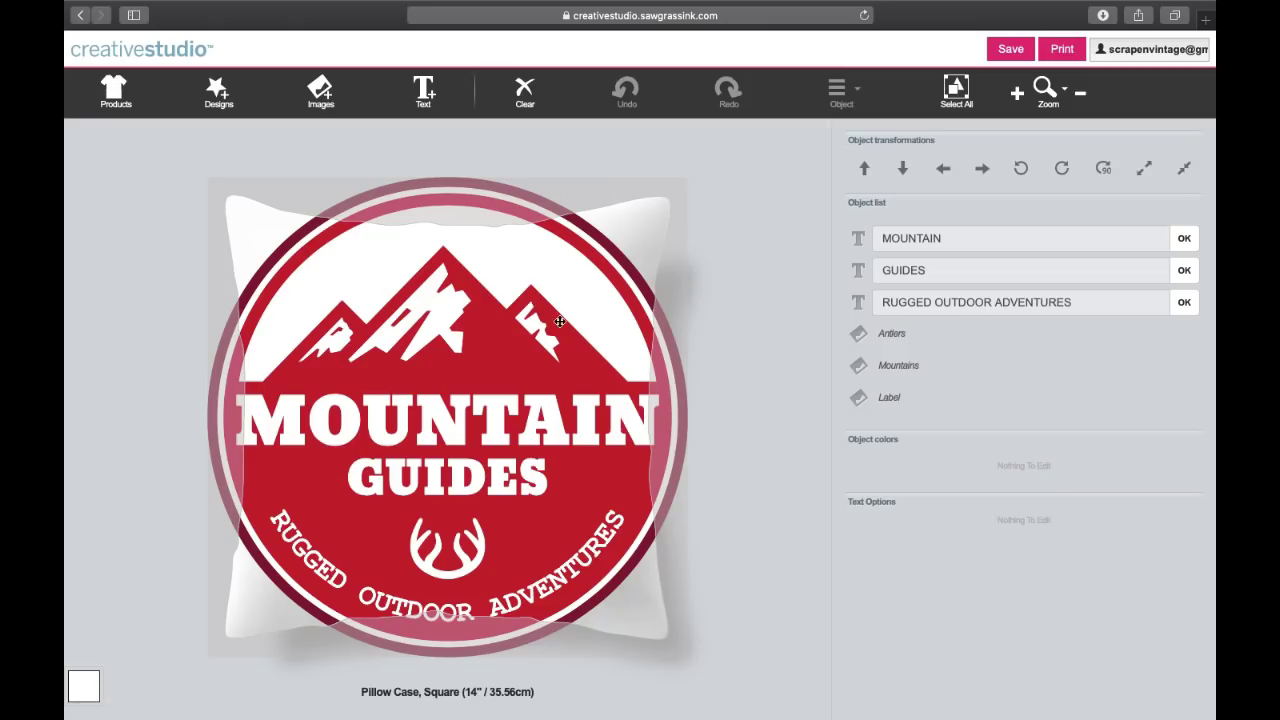
Step: Try to scale down all the Mountain Guides artwork freehand, and undo the resizing
click(600, 437)
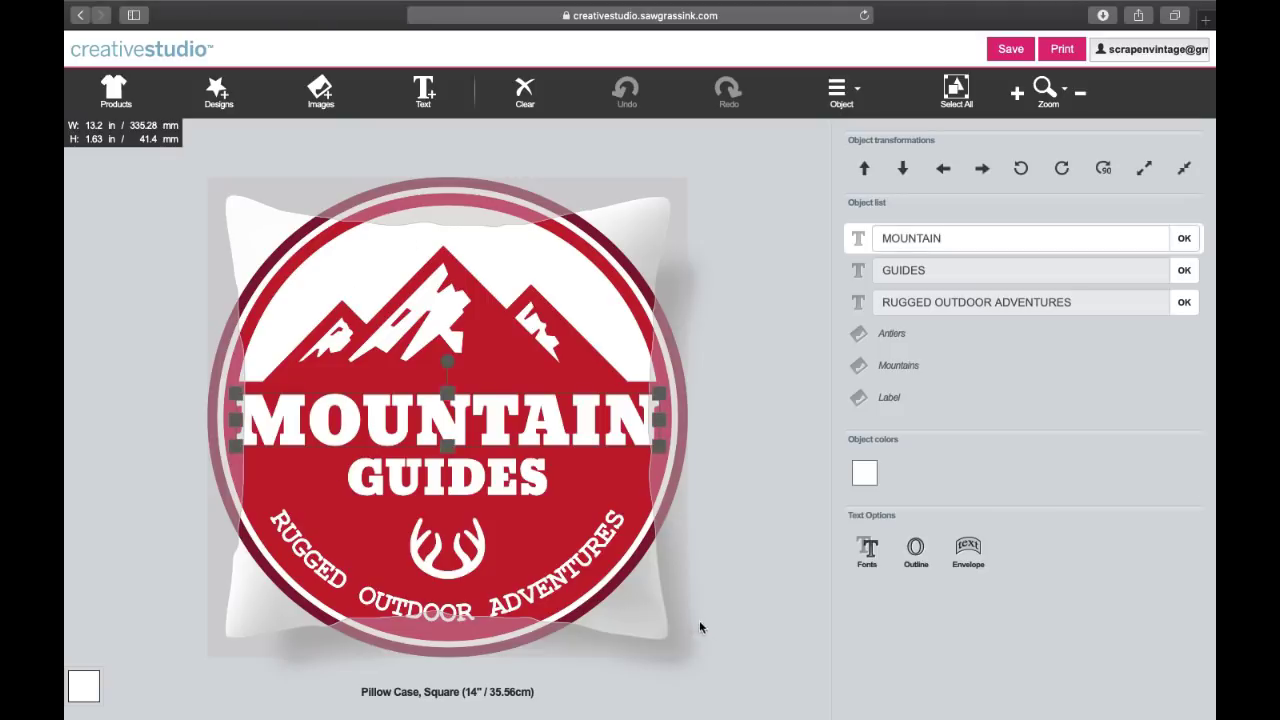
click(949, 93)
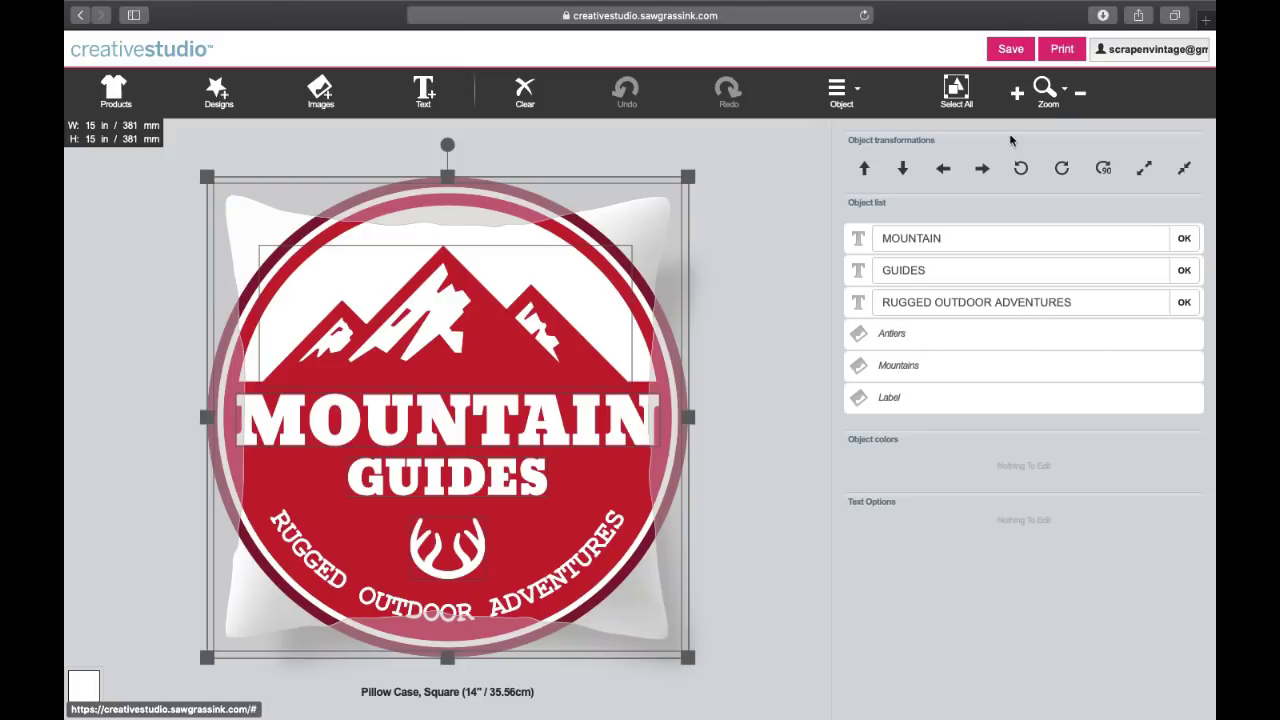
drag(690, 660, 590, 556)
click(626, 90)
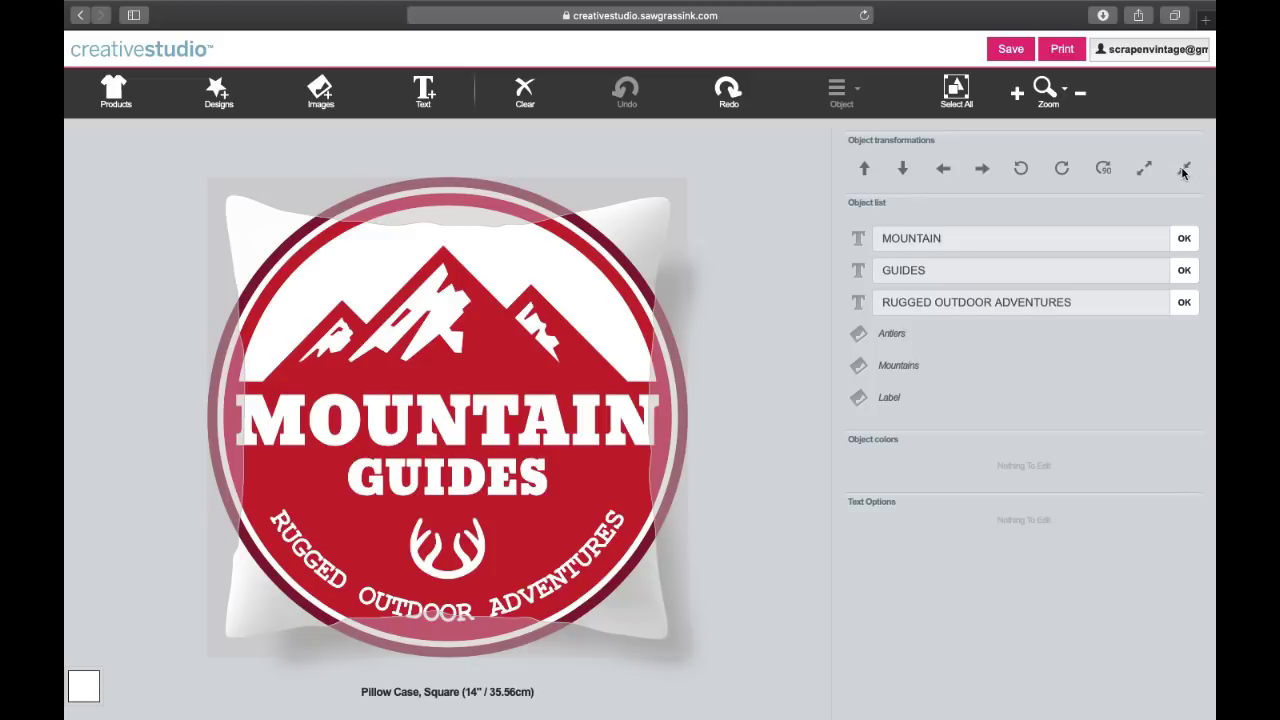
click(500, 312)
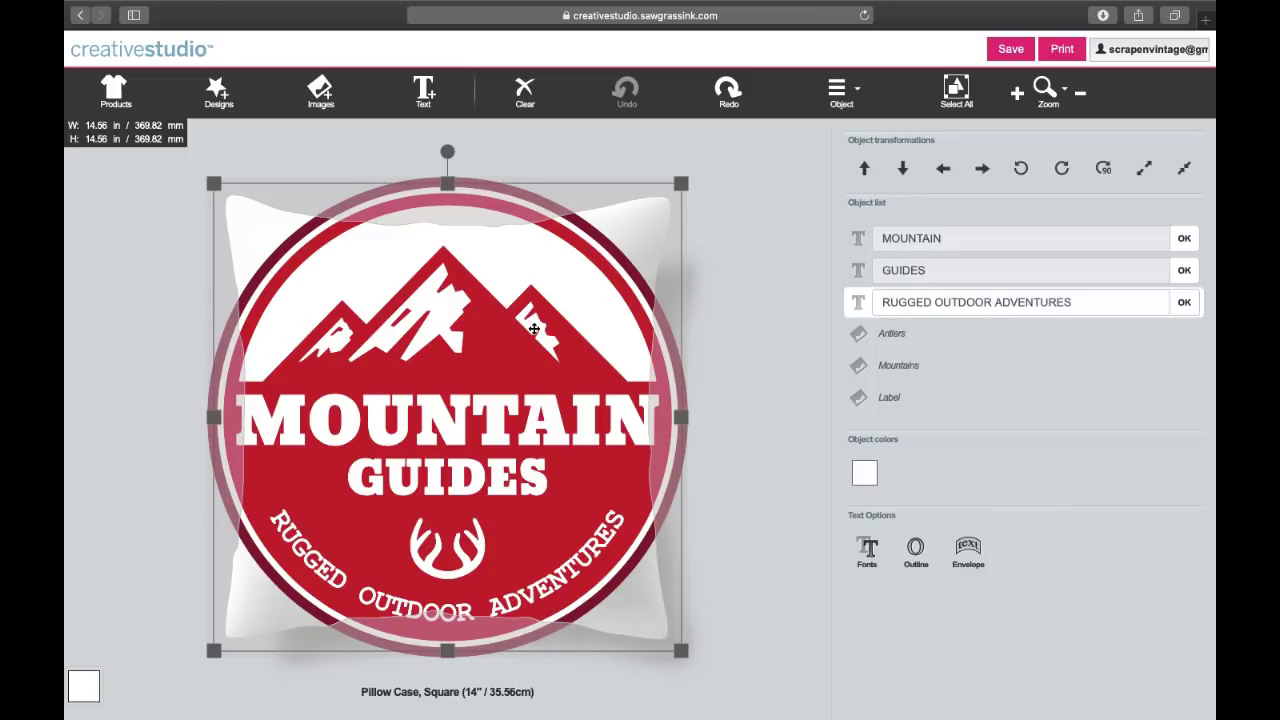
click(720, 272)
Step: Select all the Mountain Guides artwork and shrink it in increments to 8.86 × 8.86 in on the pillow case
click(956, 90)
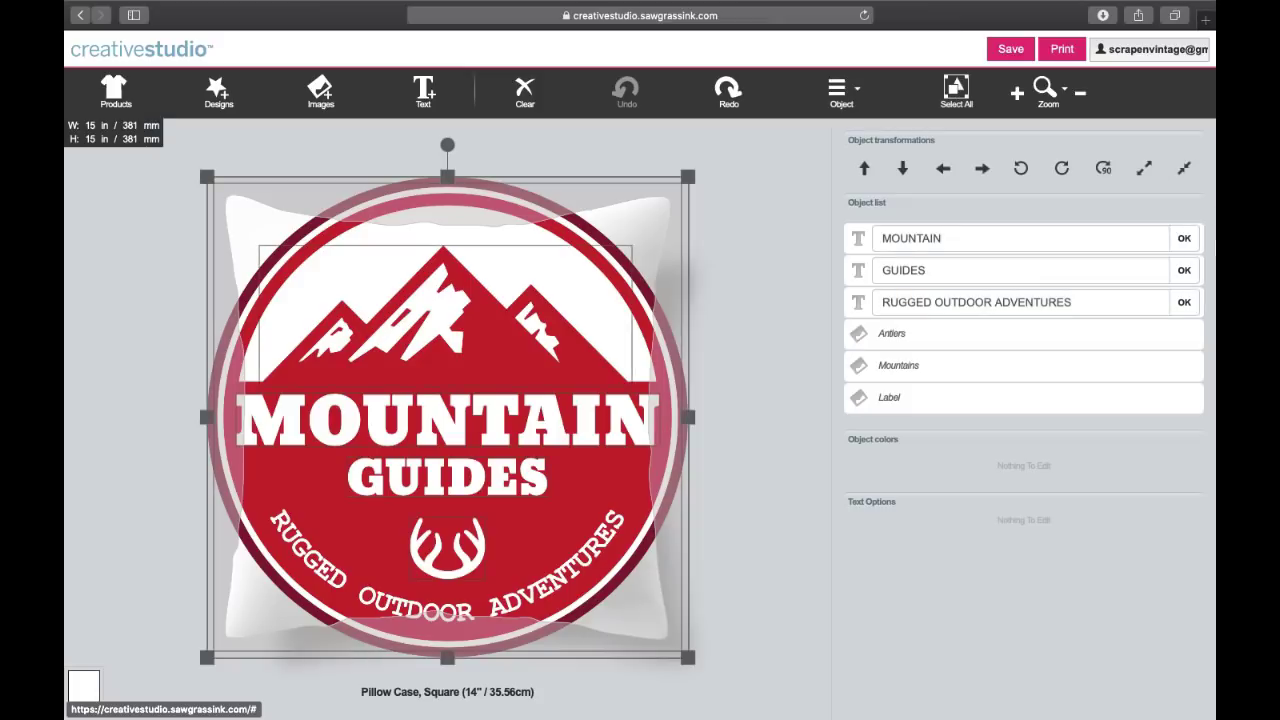
click(1185, 170)
click(1185, 170)
click(1185, 170)
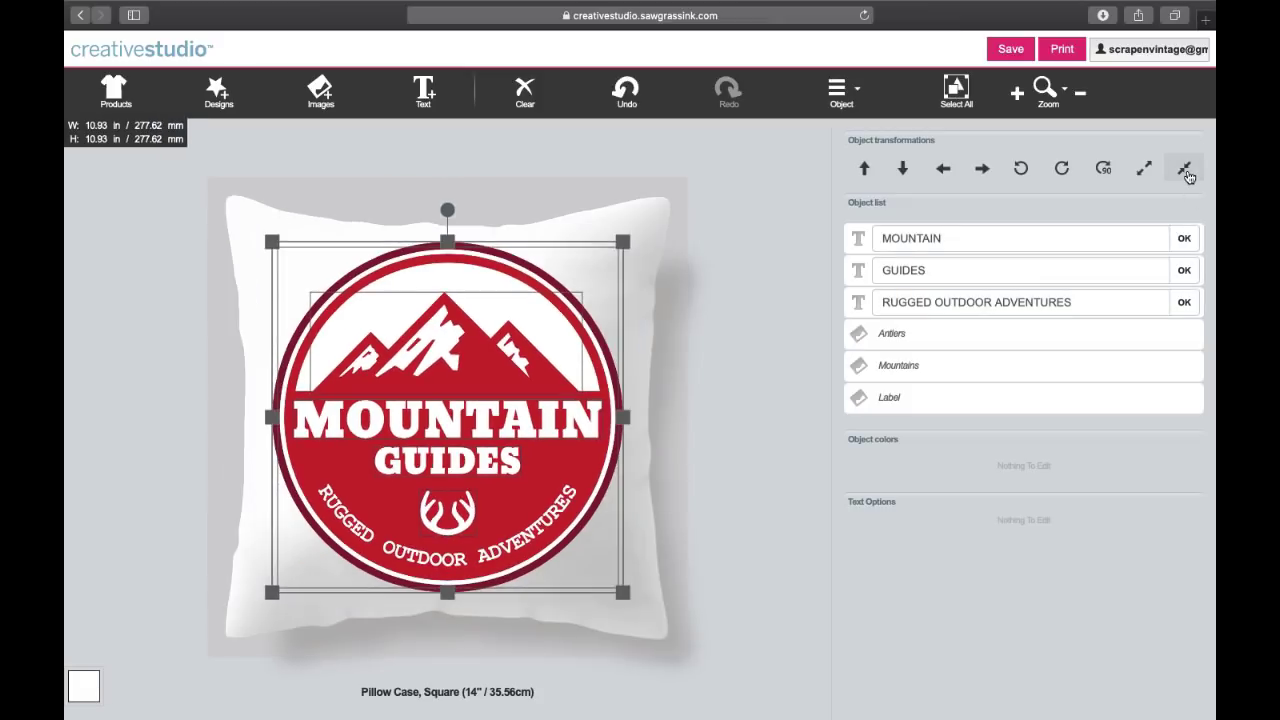
click(1185, 170)
click(1185, 170)
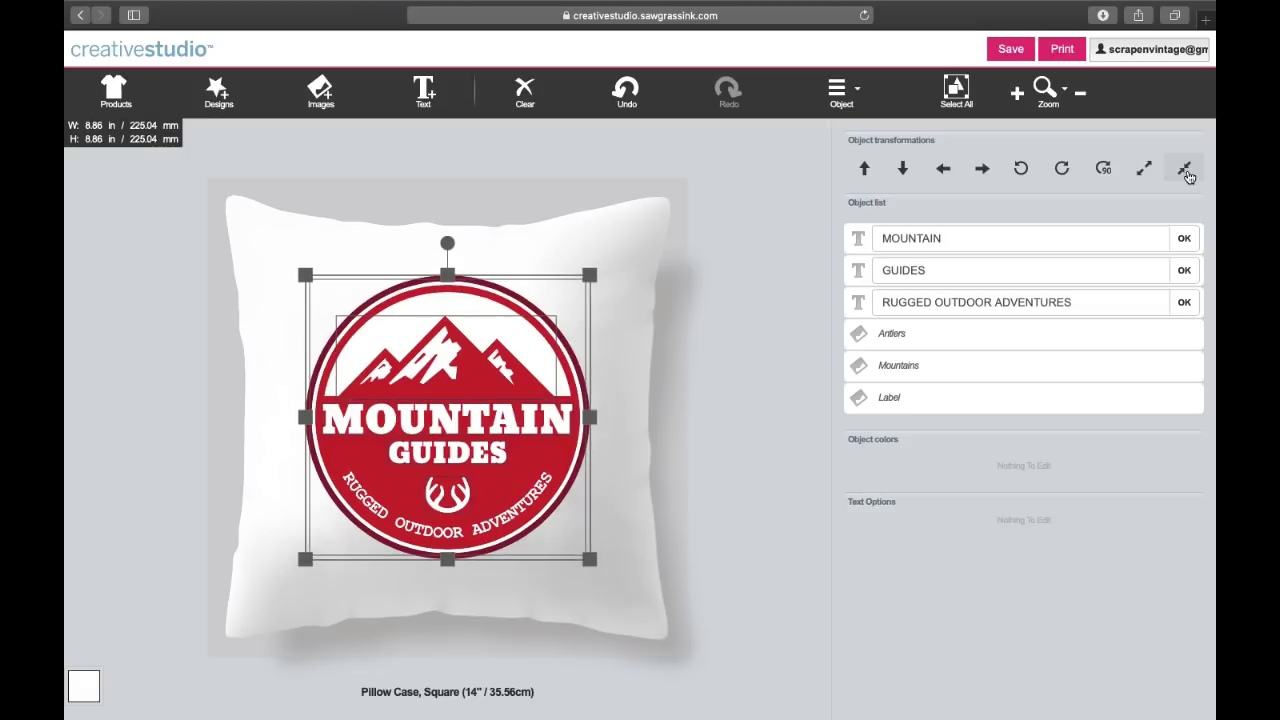
click(720, 413)
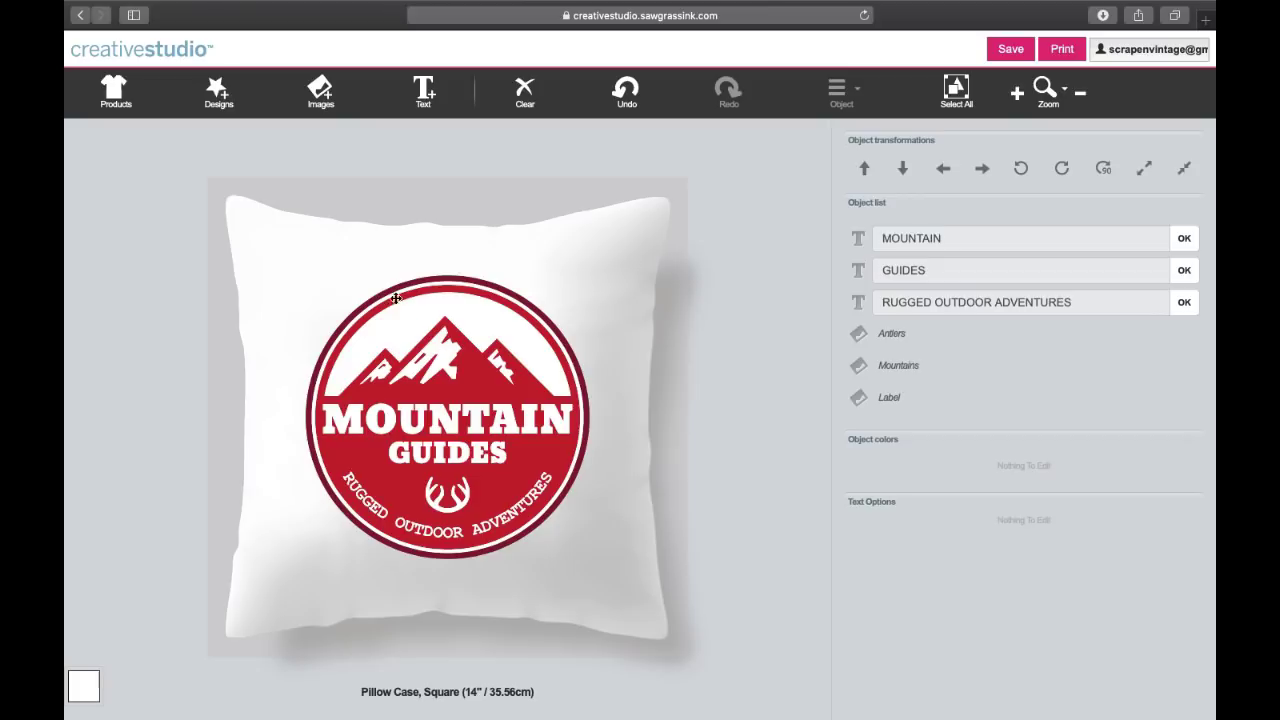
Step: Enlarge all the badge artwork by two increments and undo the last enlargement
click(959, 92)
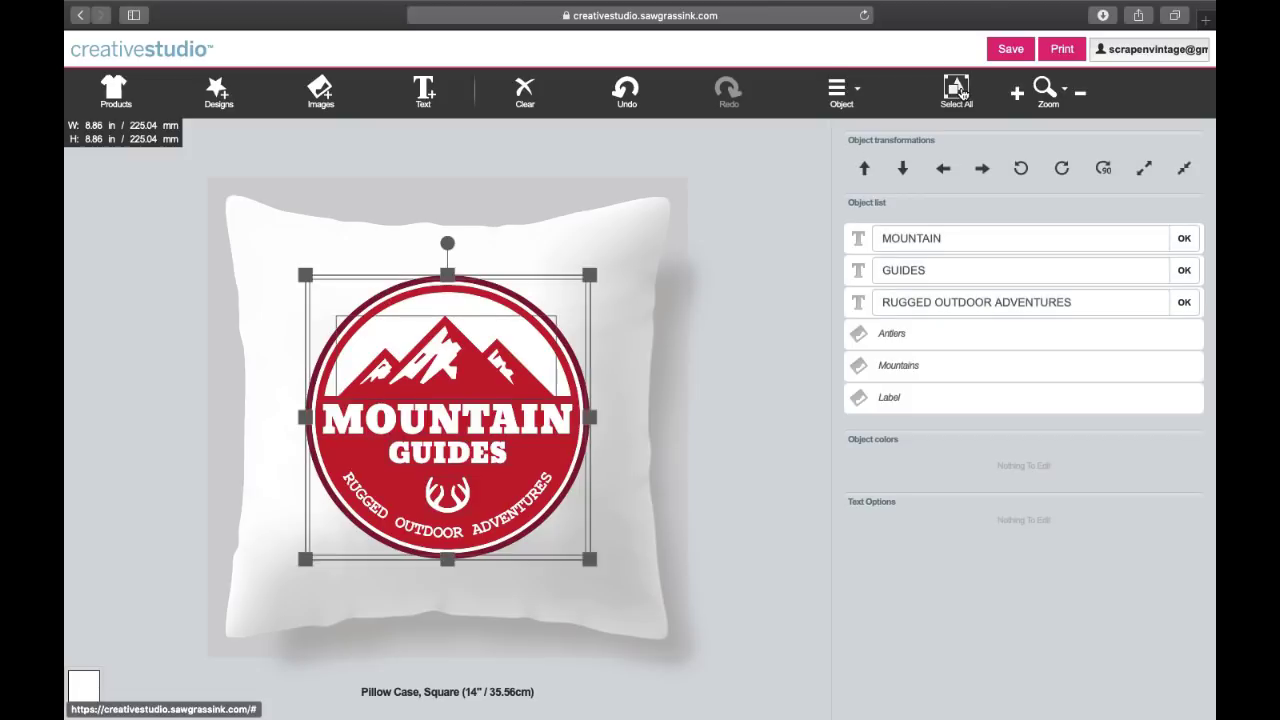
click(1144, 168)
click(1144, 168)
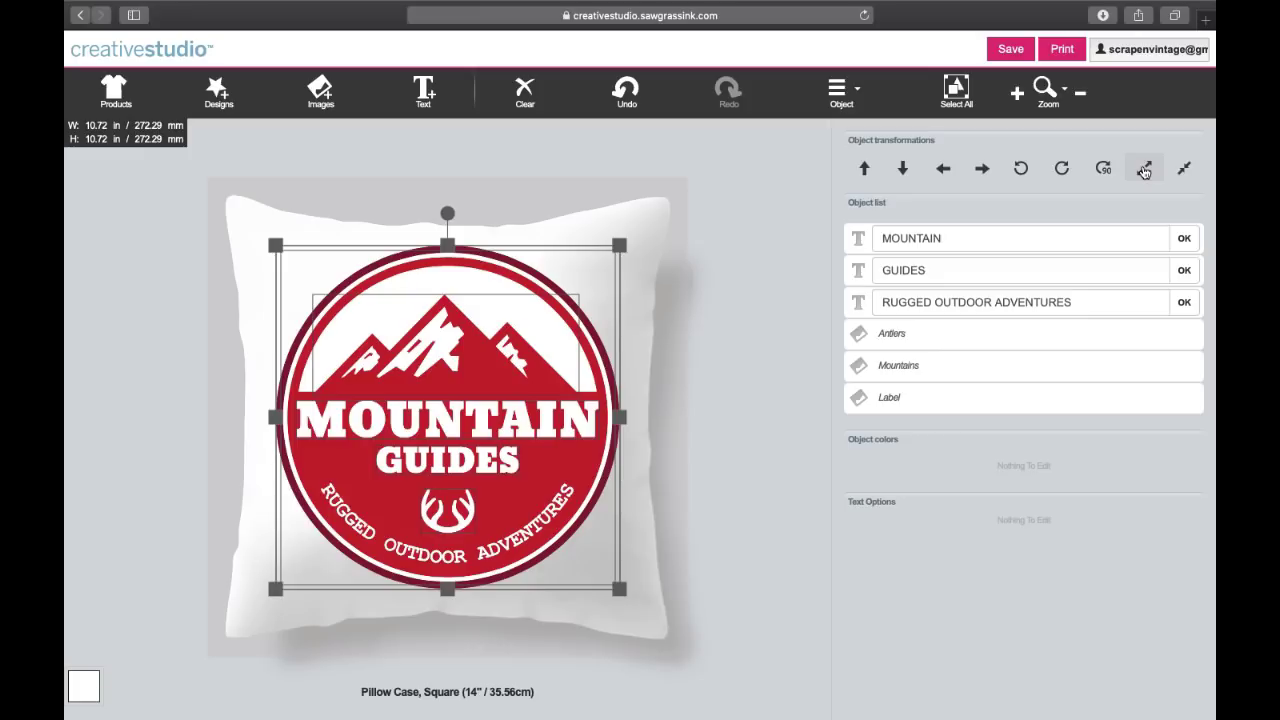
key(super+z)
click(500, 424)
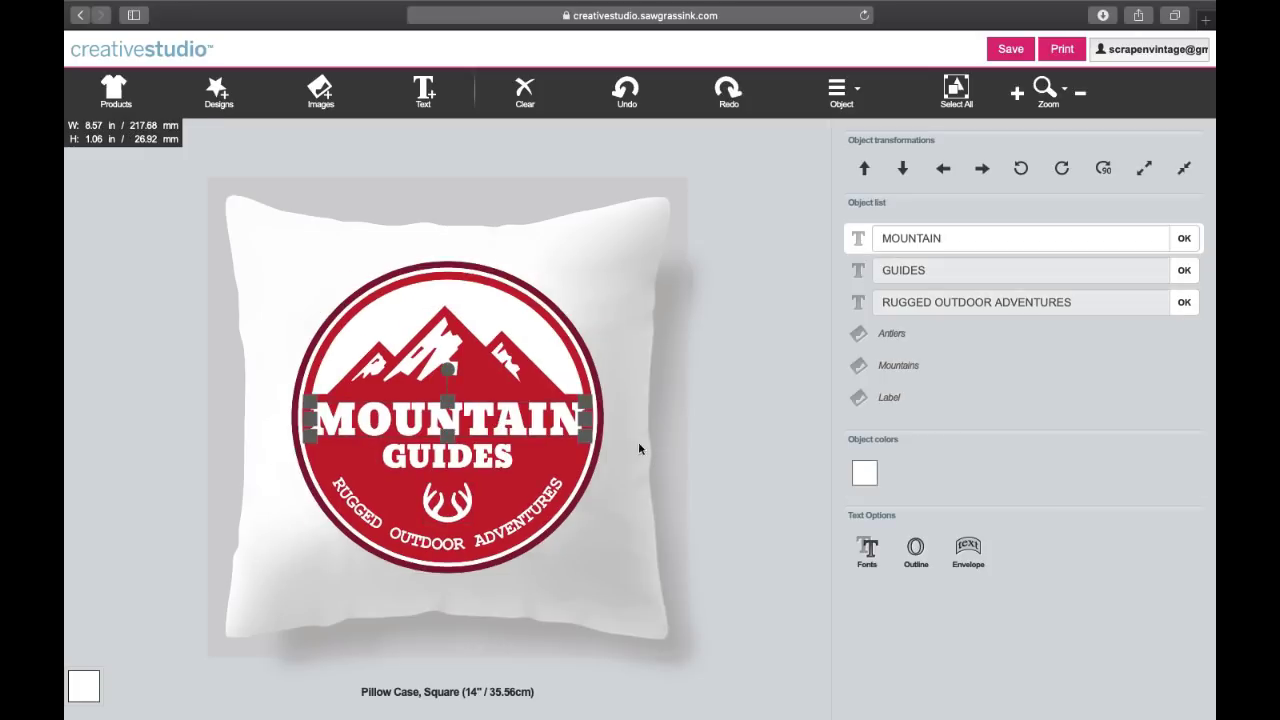
click(644, 441)
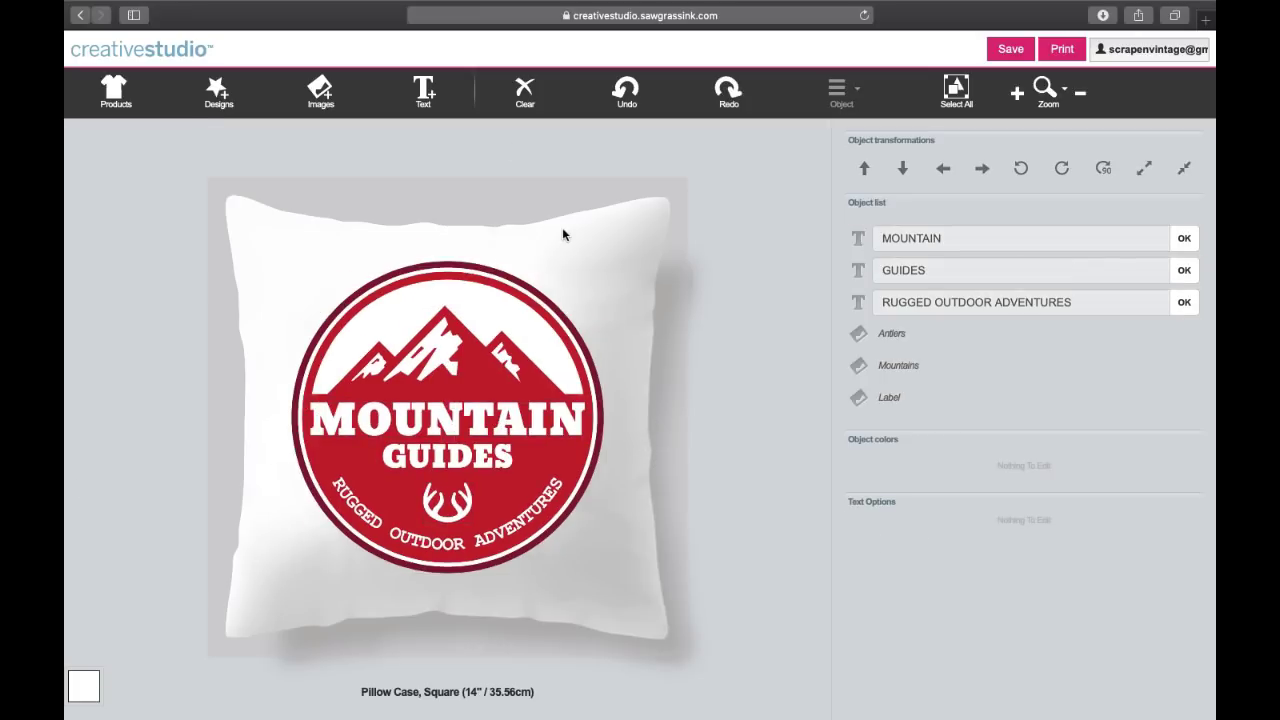
Step: Replace the badge's MOUNTAIN text with "nebo" and apply the change
click(548, 429)
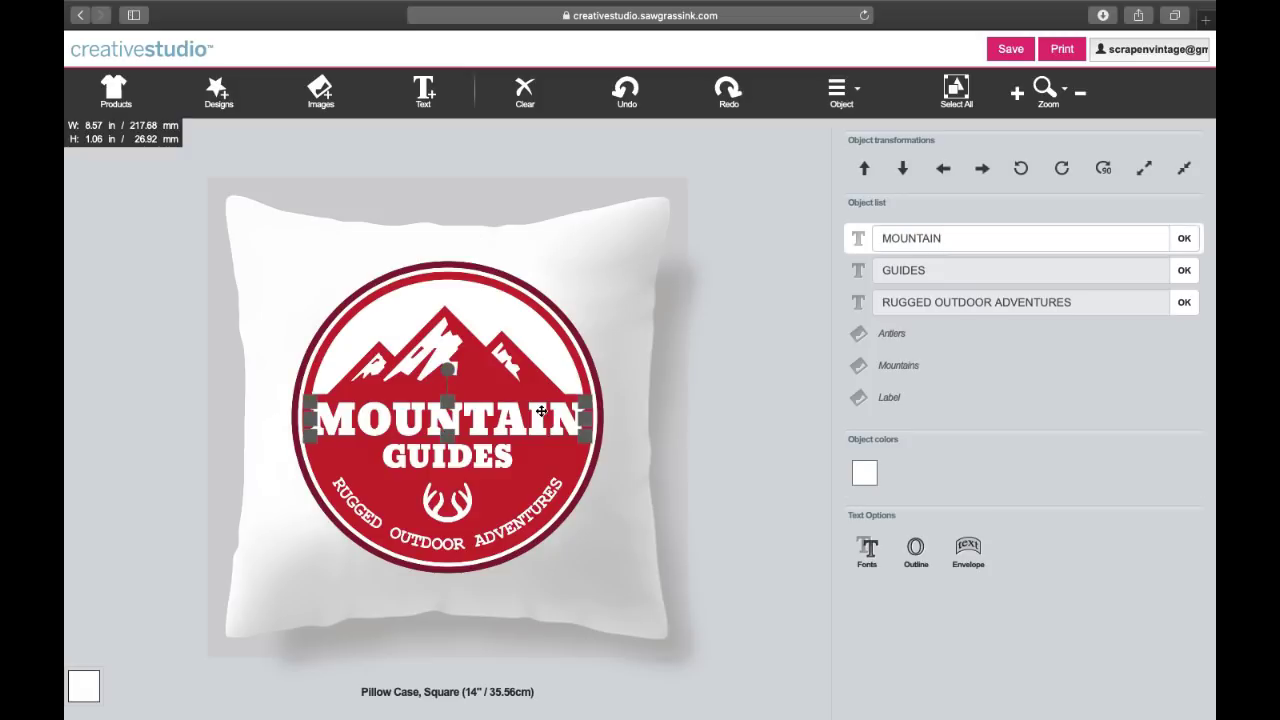
click(967, 239)
drag(940, 239, 788, 240)
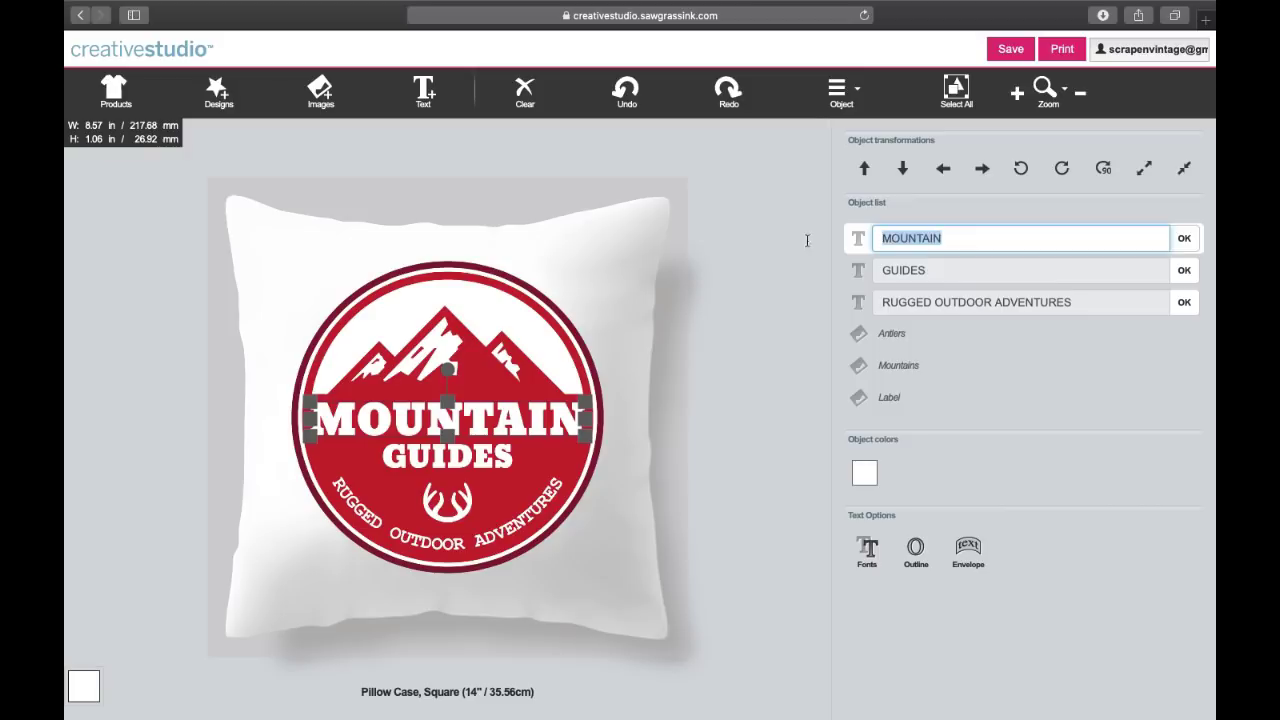
key(BackSpace)
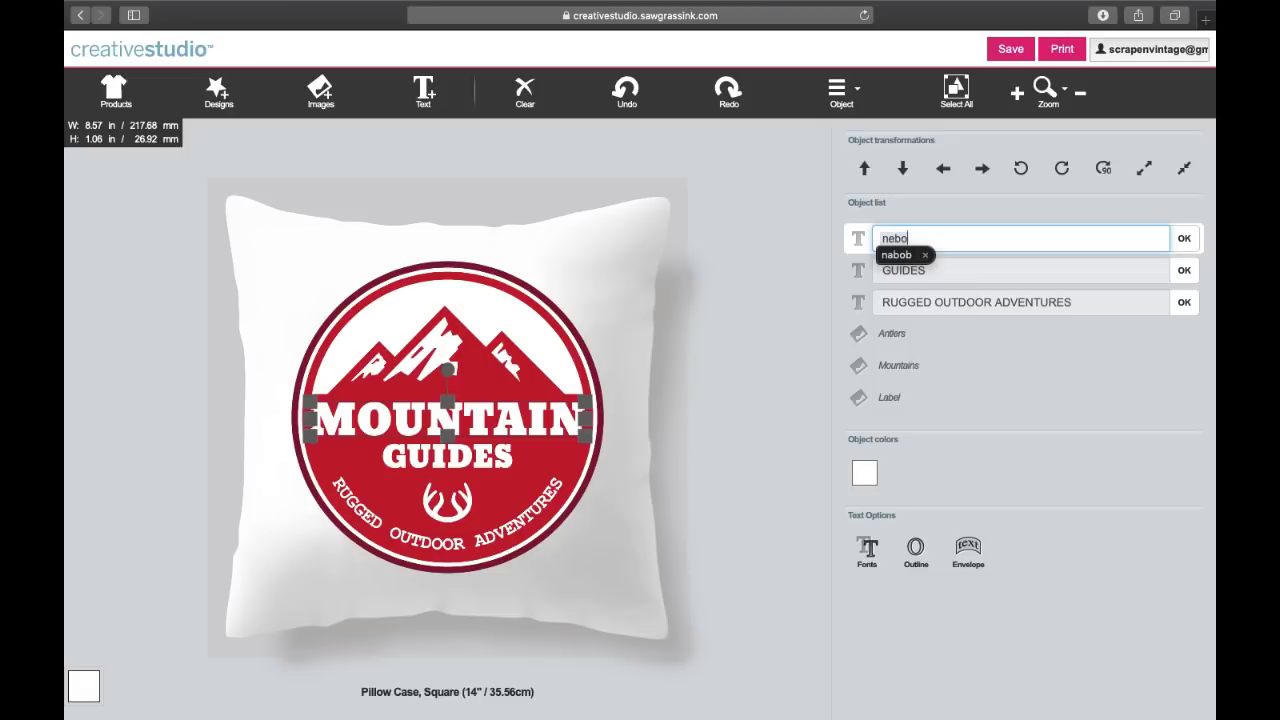
click(925, 255)
click(611, 425)
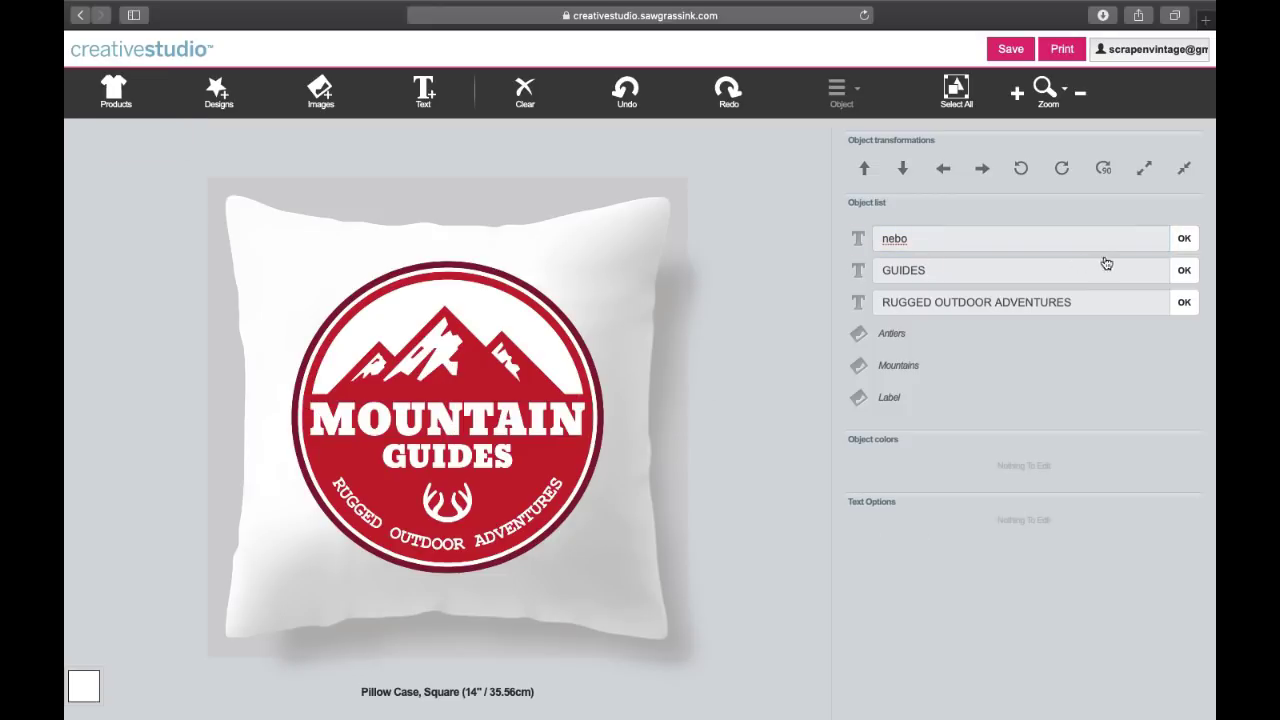
click(1183, 238)
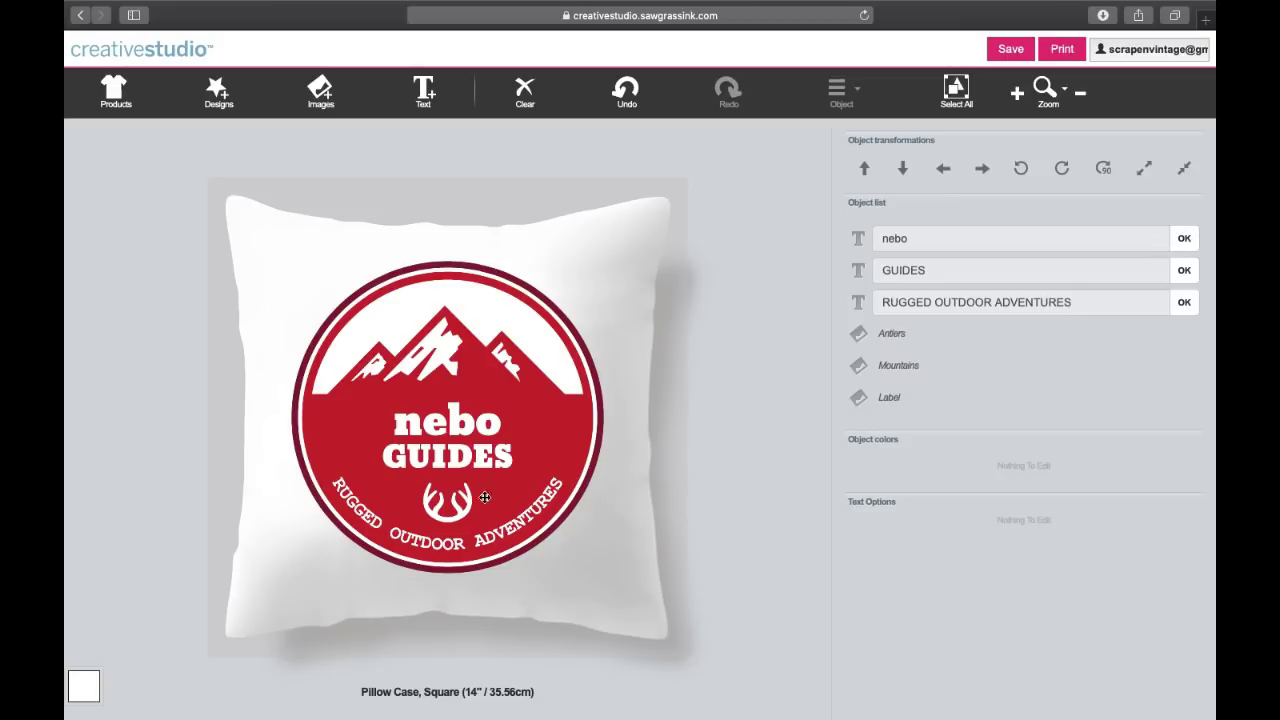
Step: Replace the curved RUGGED OUTDOOR ADVENTURES text with the channel owner's name followed by "youtube" and apply the change
click(370, 517)
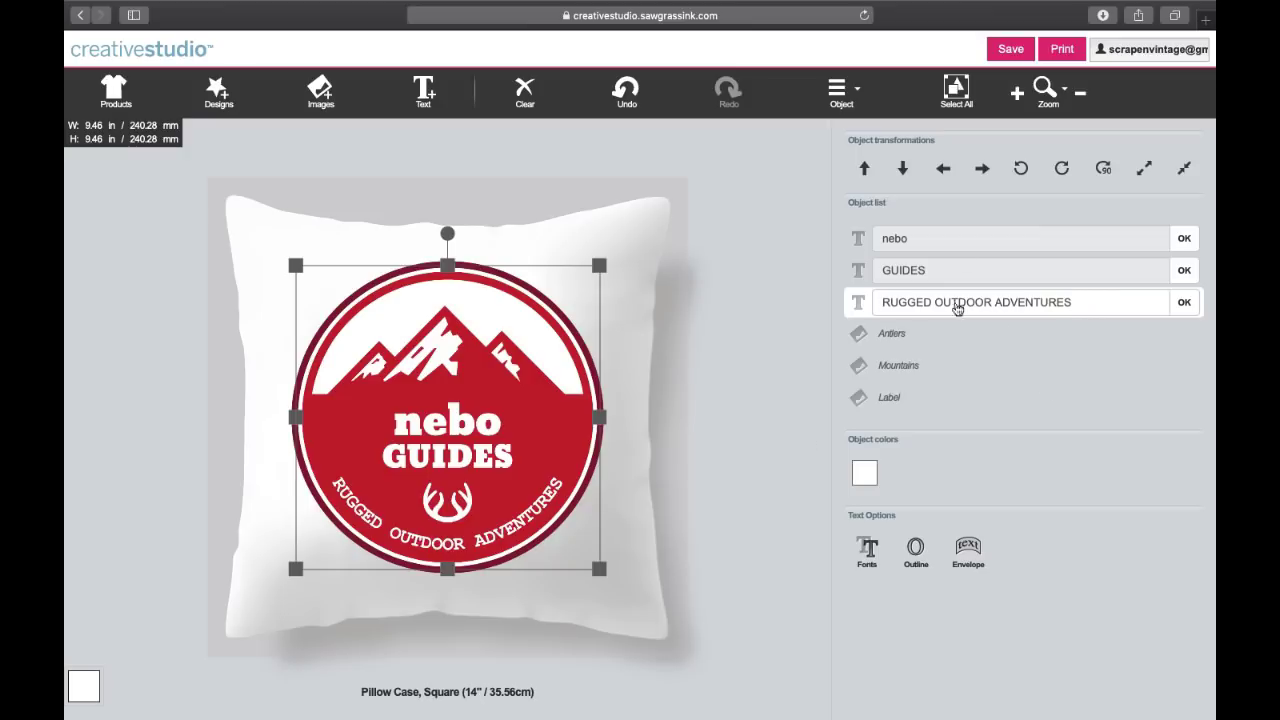
click(1080, 303)
drag(1103, 304, 752, 295)
text(Cr)
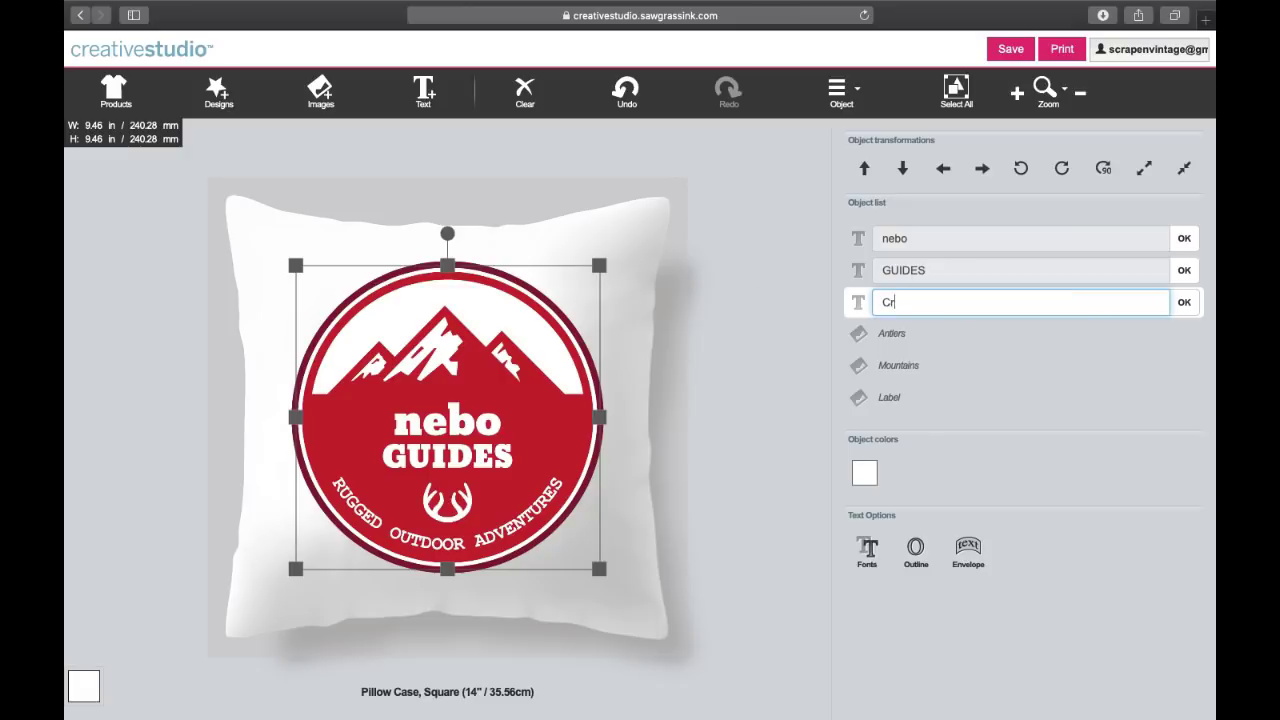
text(ystal Ann)
key(BackSpace)
key(BackSpace)
key(BackSpace)
text(youtube)
click(1185, 302)
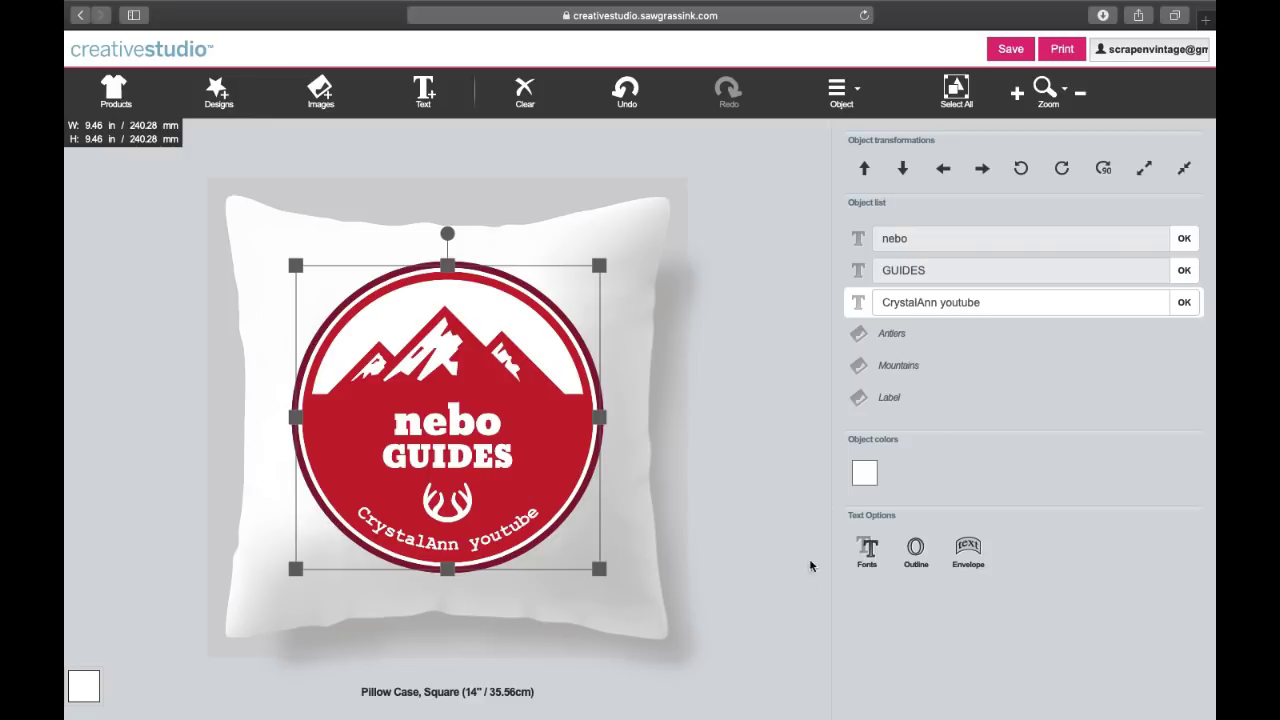
Step: Browse the Athletic fonts and change the badge's "nebo" text to Playball
click(448, 427)
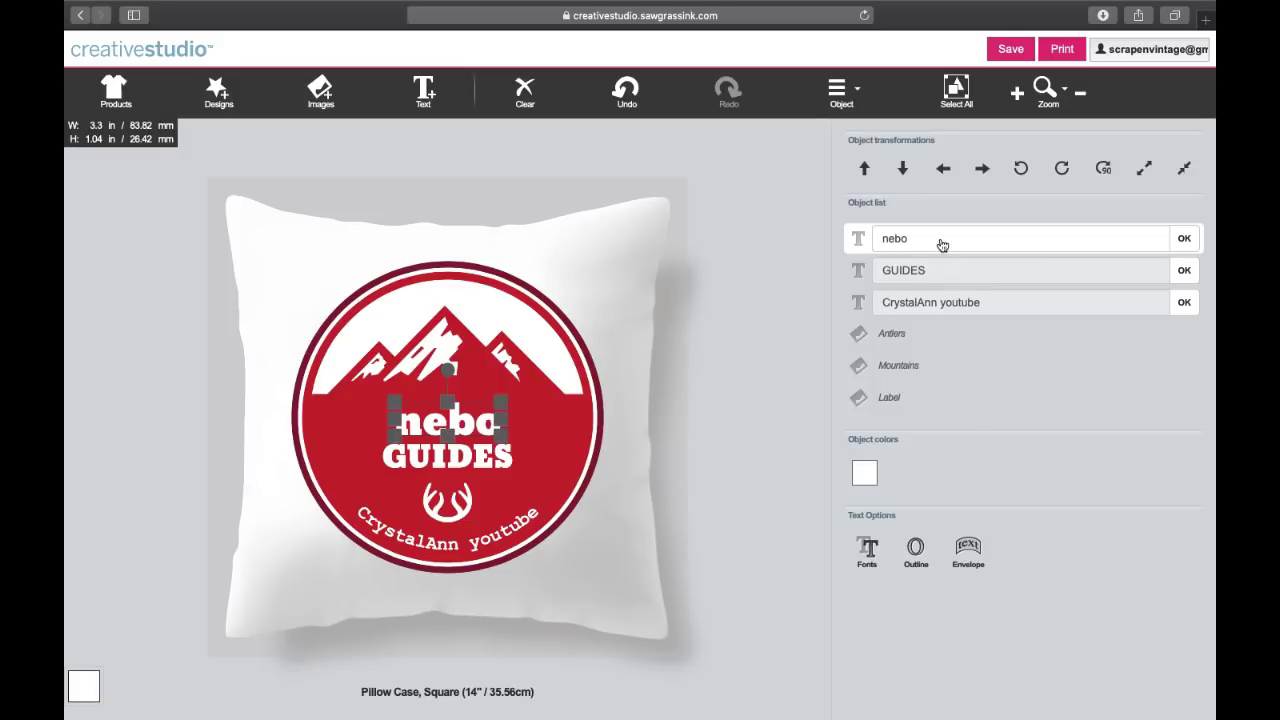
click(867, 548)
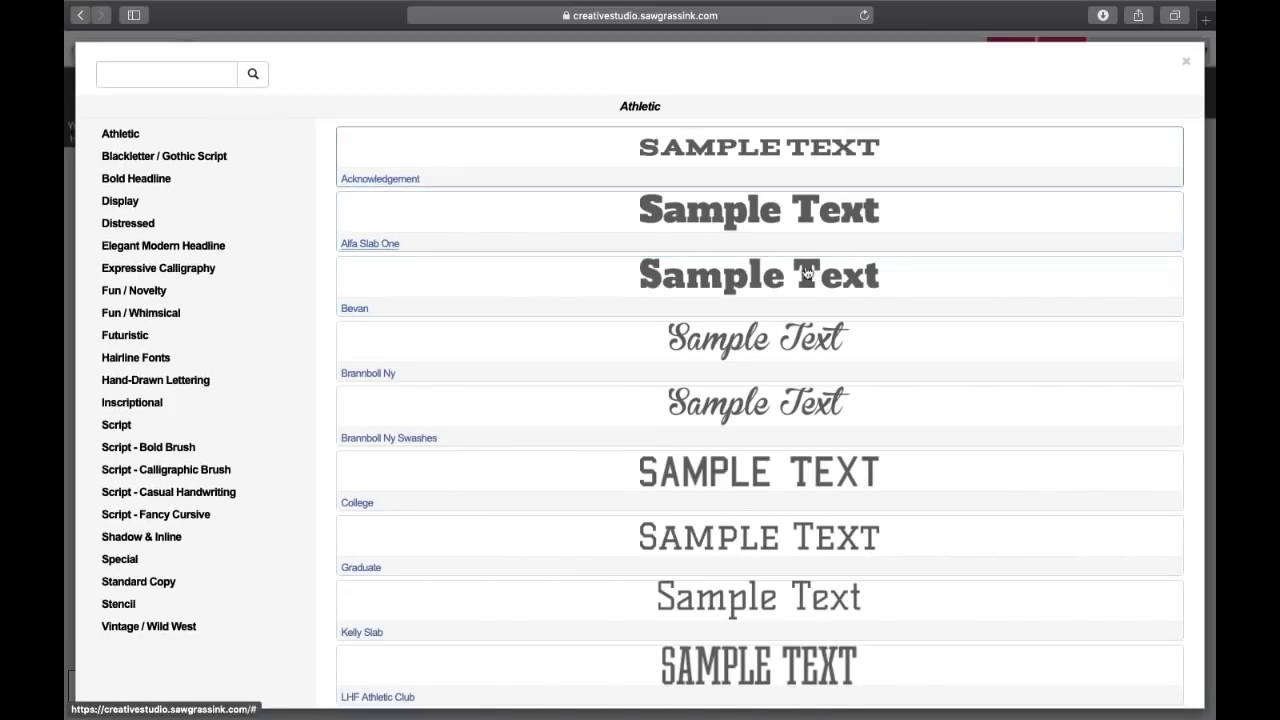
scroll(845, 578, down, 2)
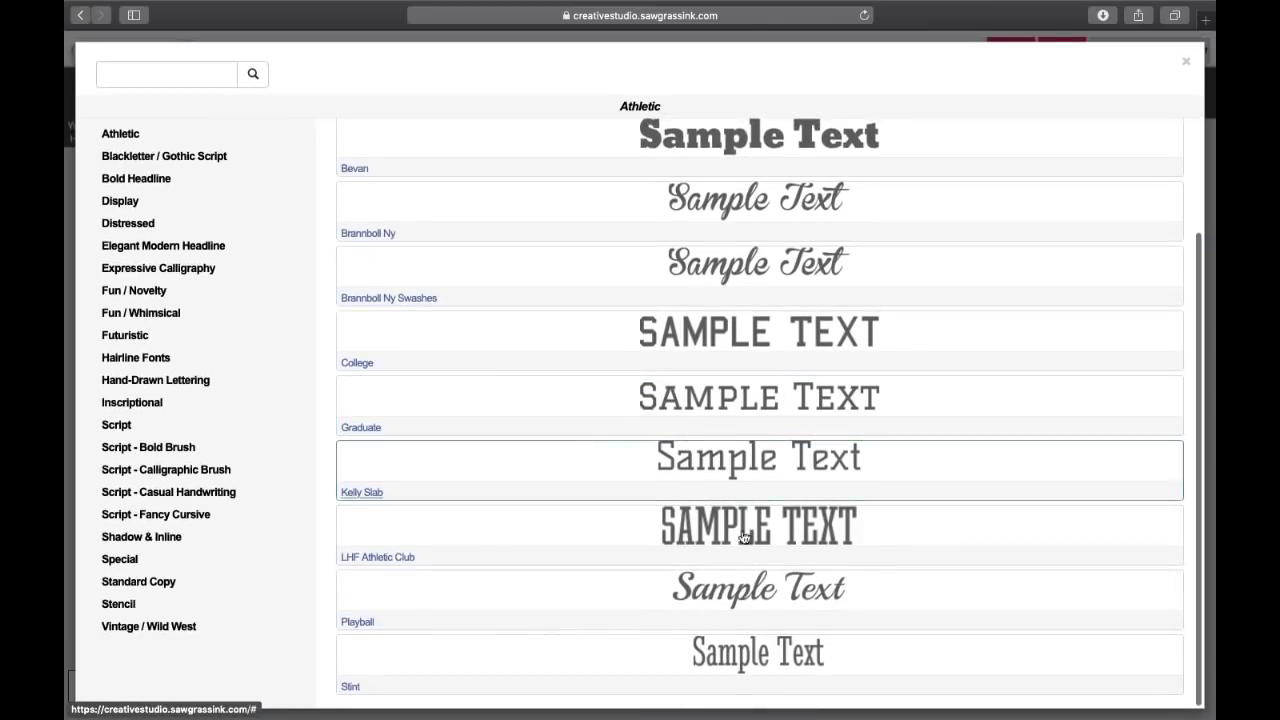
scroll(739, 322, up, 1)
scroll(720, 163, up, 1)
scroll(749, 528, down, 2)
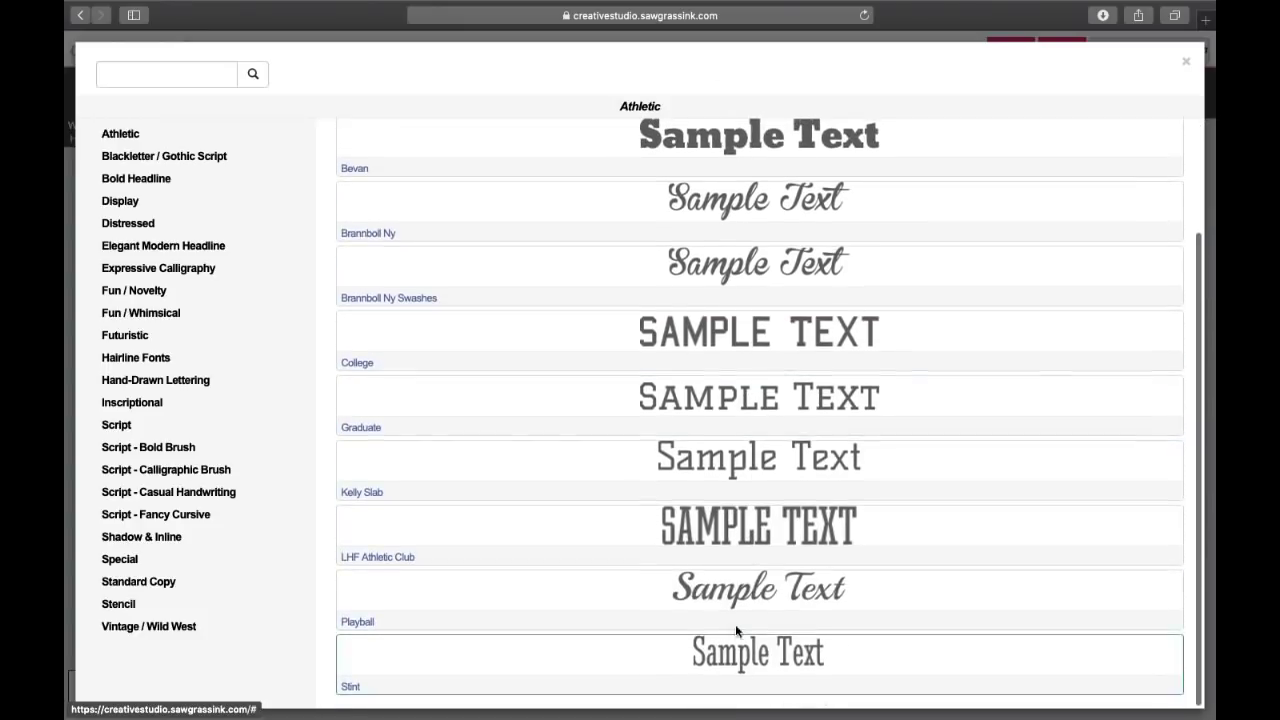
click(727, 603)
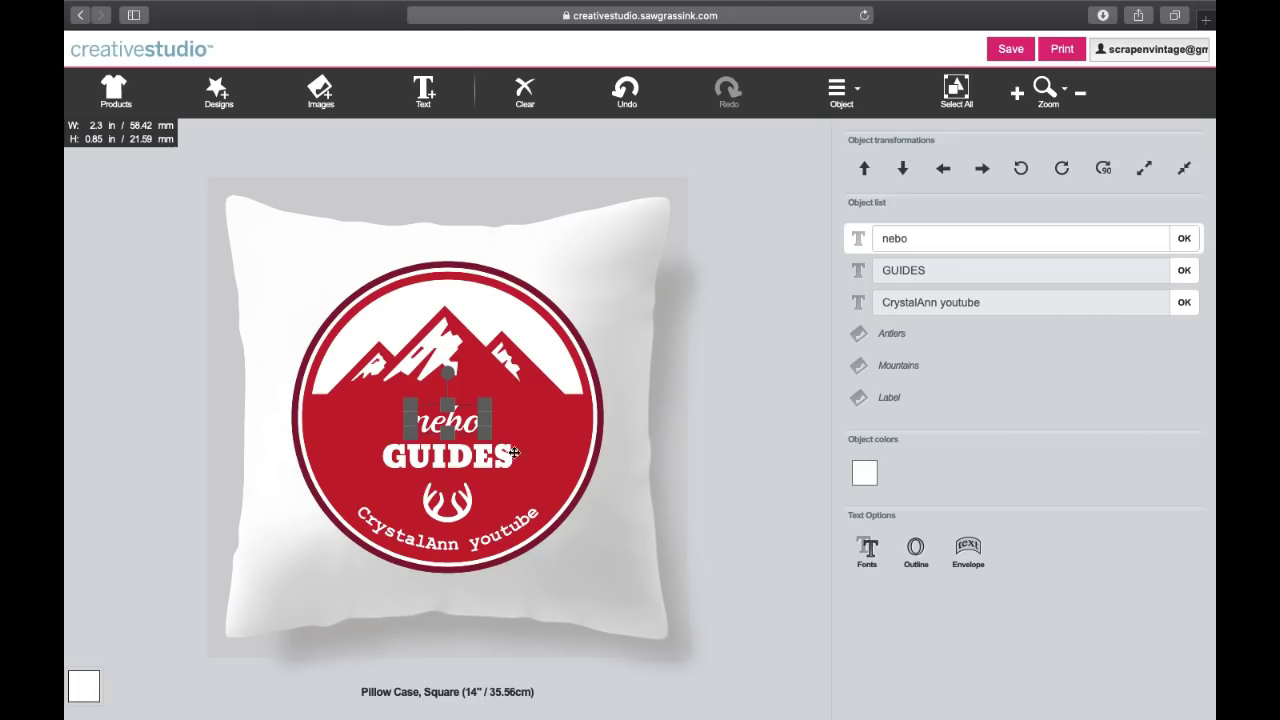
click(663, 482)
click(450, 422)
click(641, 468)
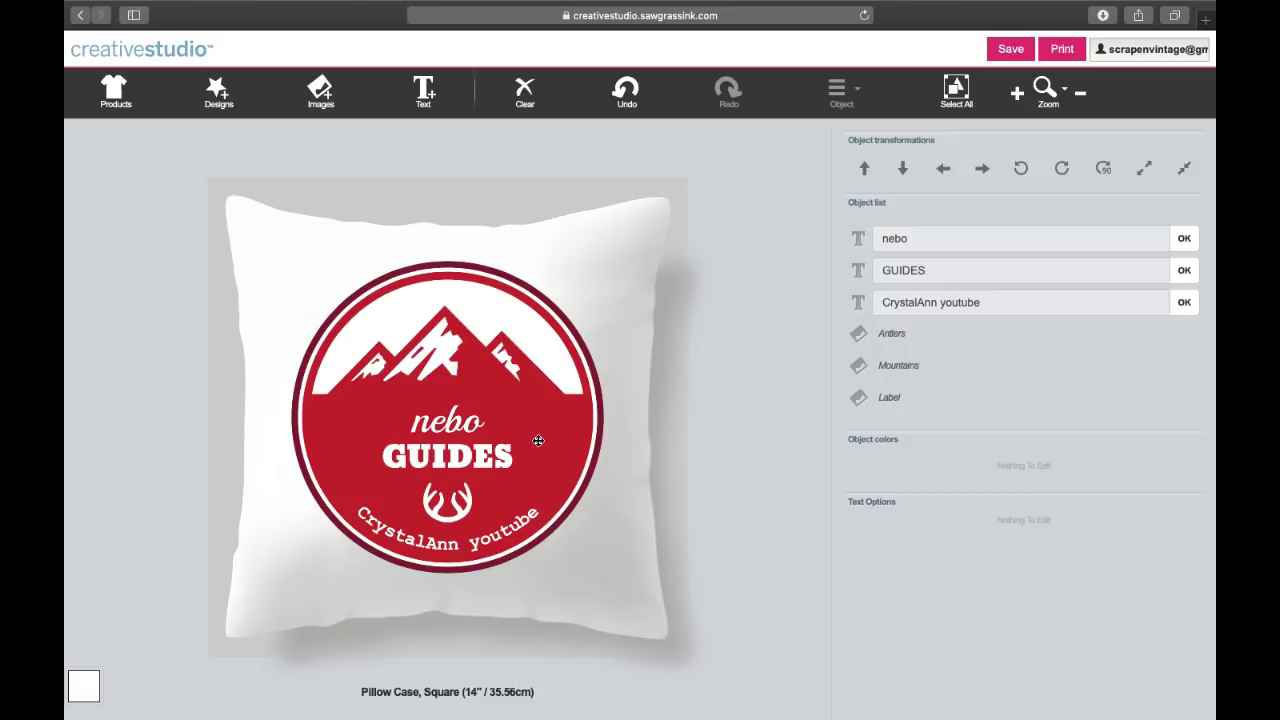
Step: Enlarge the "nebo" text in increments to 3.57 × 1.33 in and nudge it up slightly above GUIDES
click(447, 421)
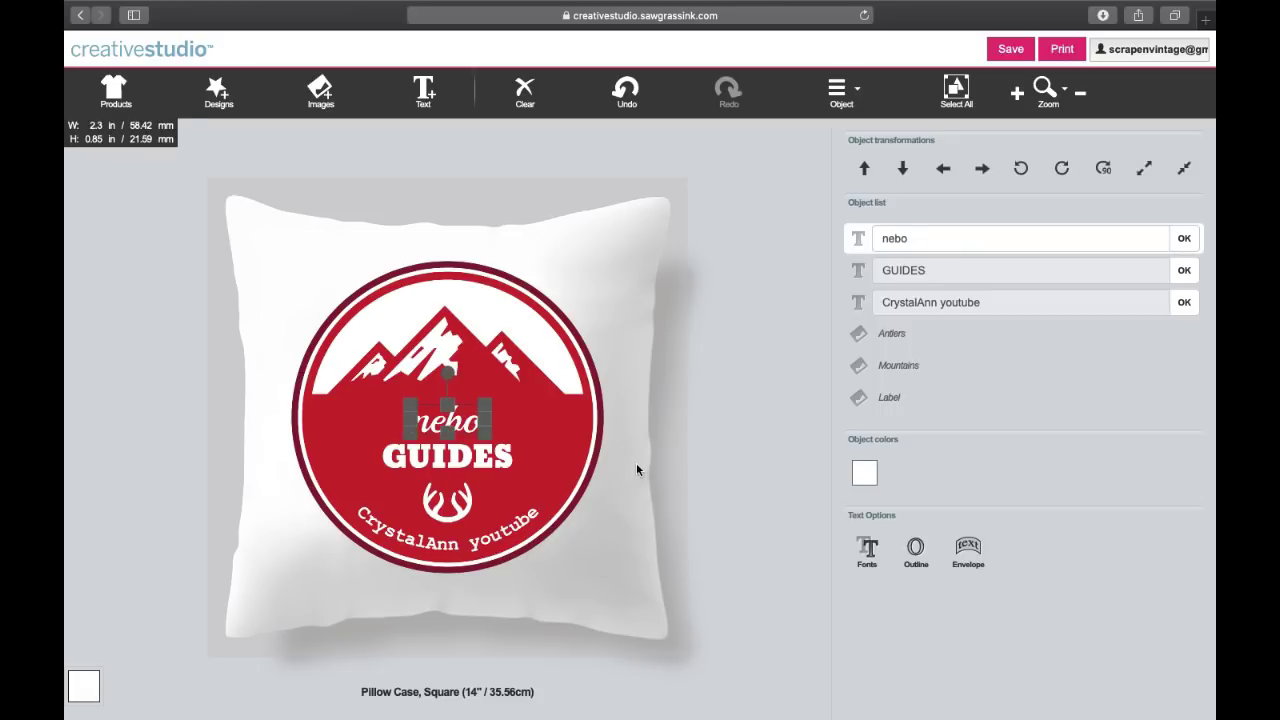
click(1150, 170)
click(1152, 172)
click(1152, 172)
click(1152, 172)
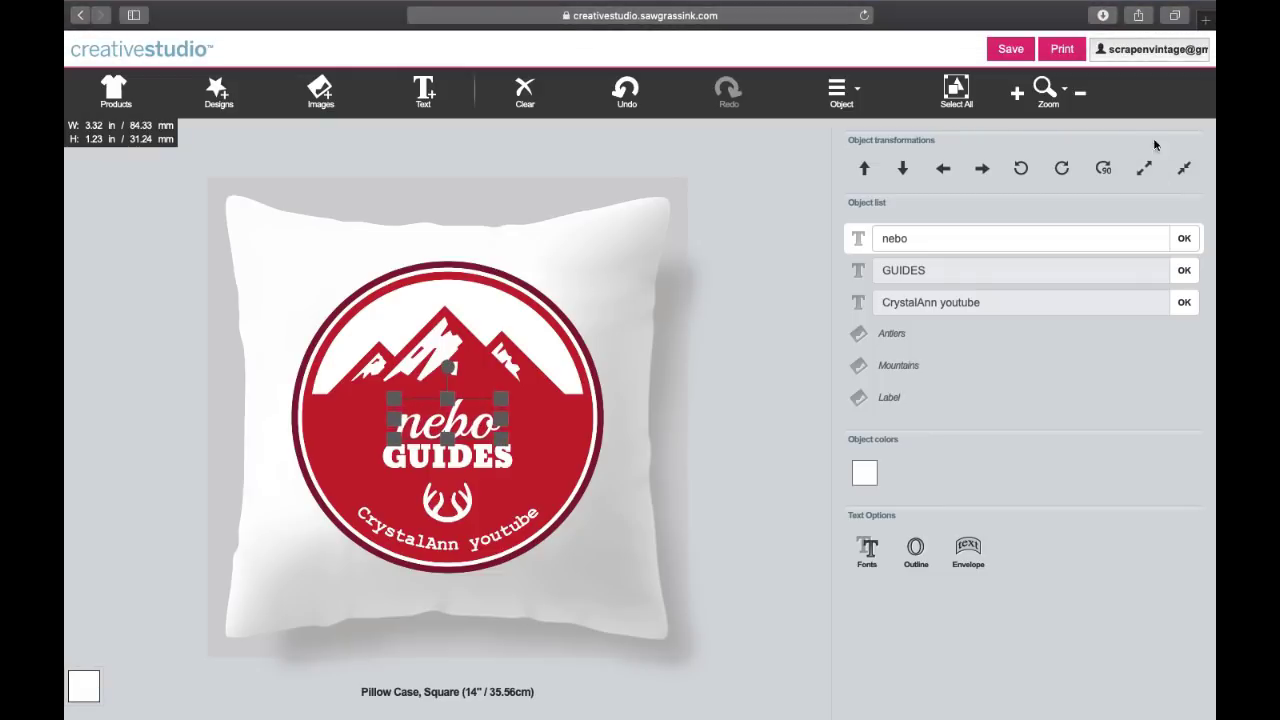
click(1141, 175)
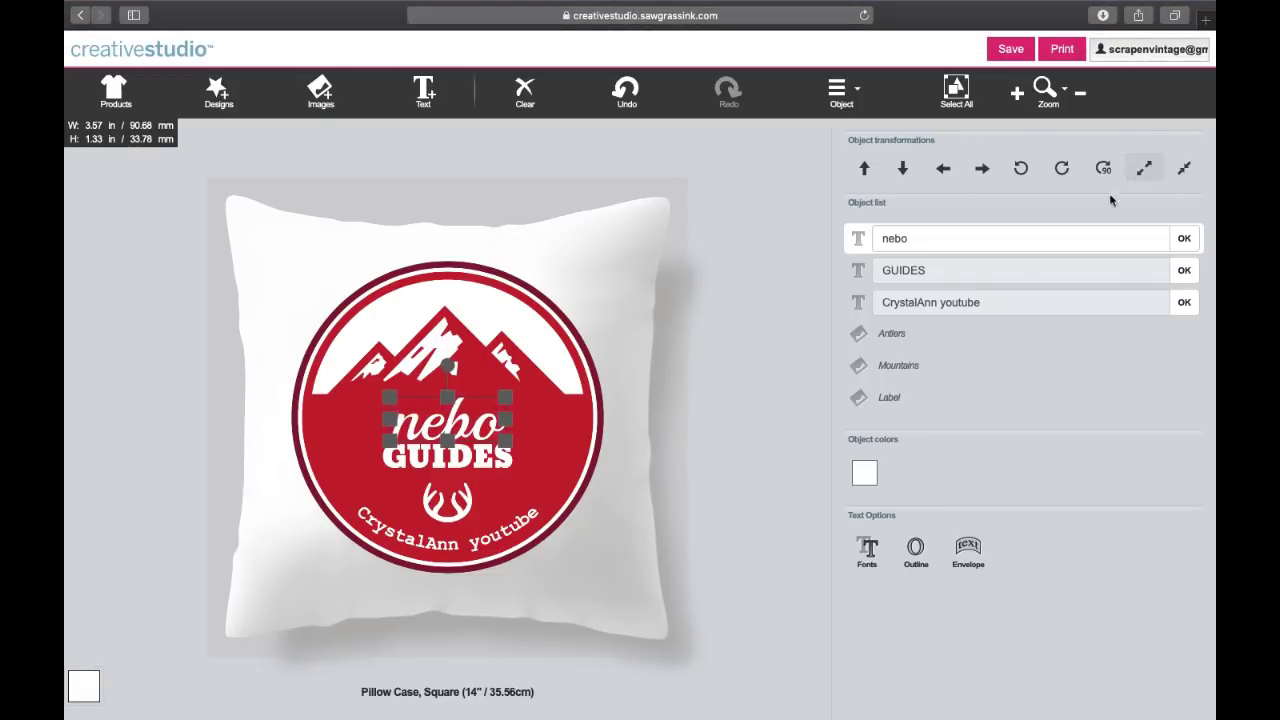
click(714, 382)
click(447, 432)
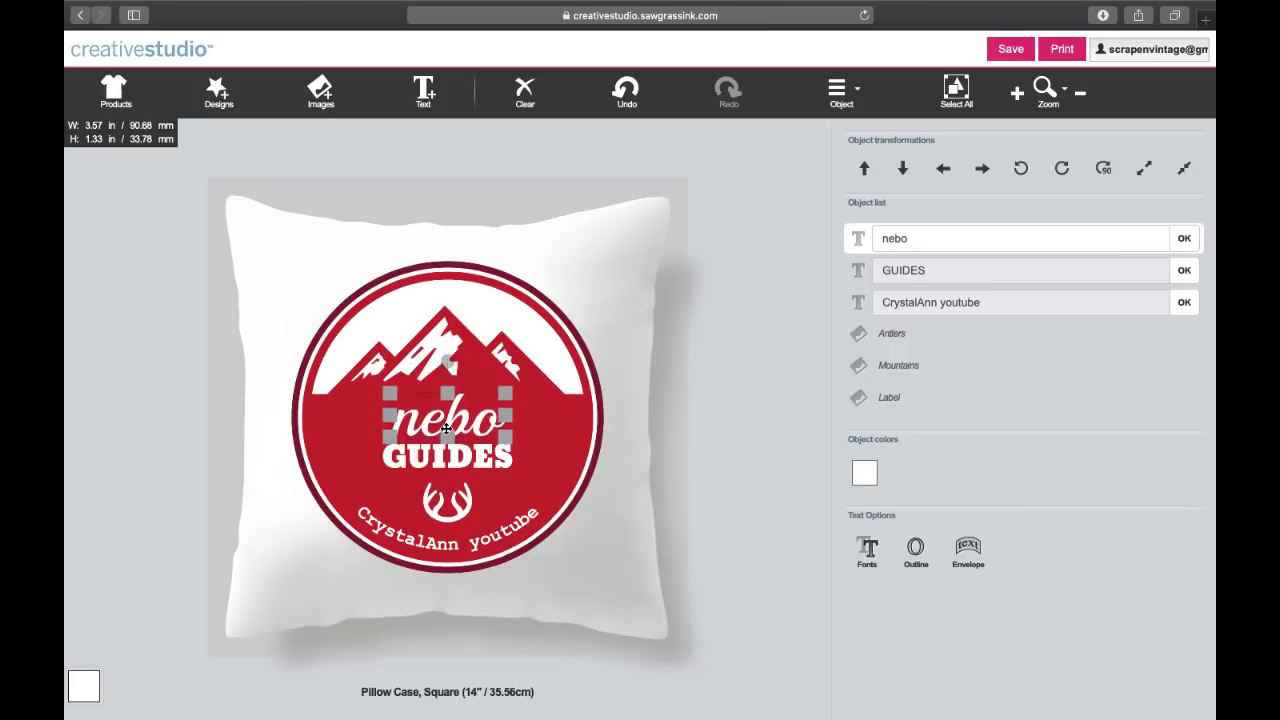
click(622, 473)
click(465, 413)
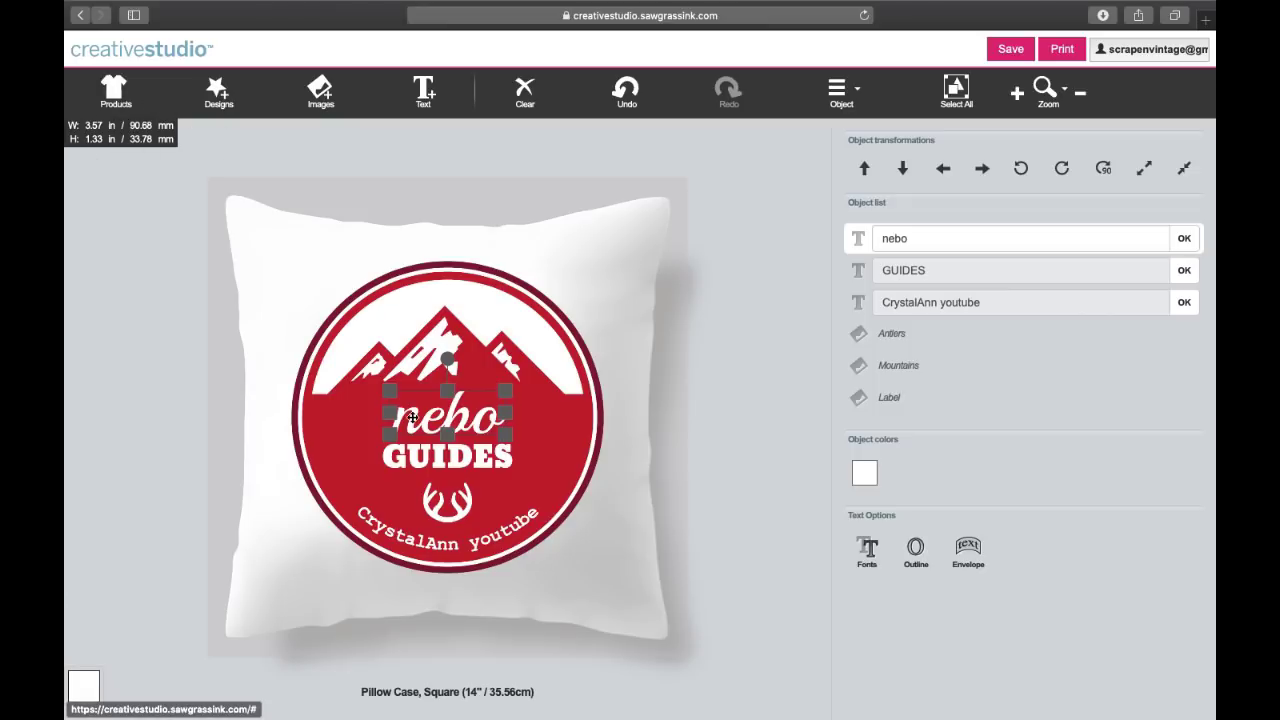
Step: Select all the badge artwork, shrink it to 7.1 × 7.1 in and enlarge it again slightly
click(487, 456)
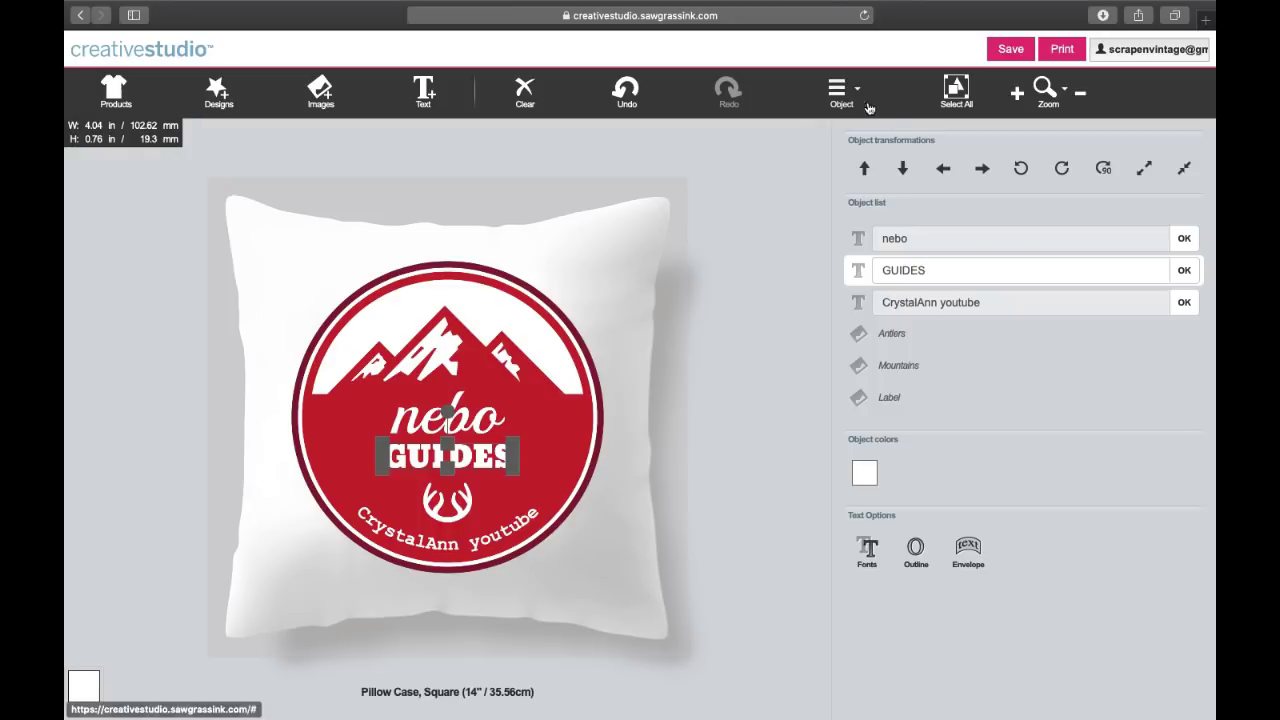
click(940, 103)
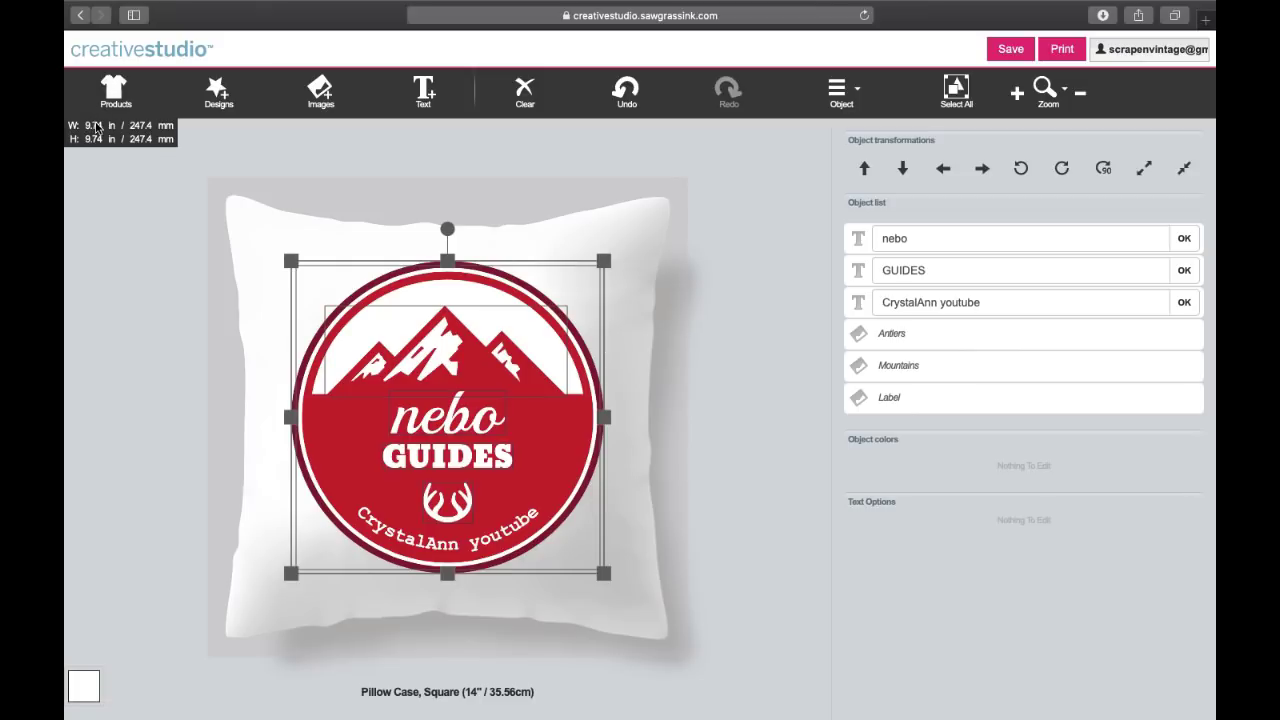
click(1184, 167)
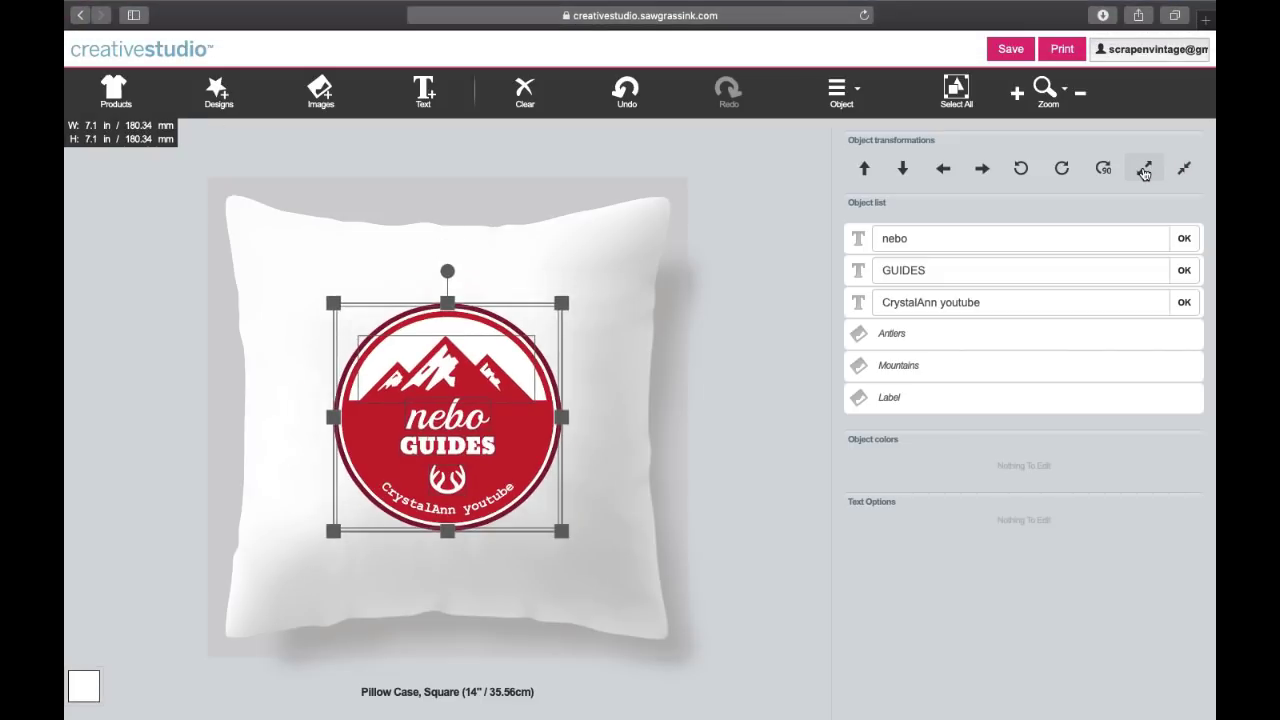
click(1144, 169)
click(714, 372)
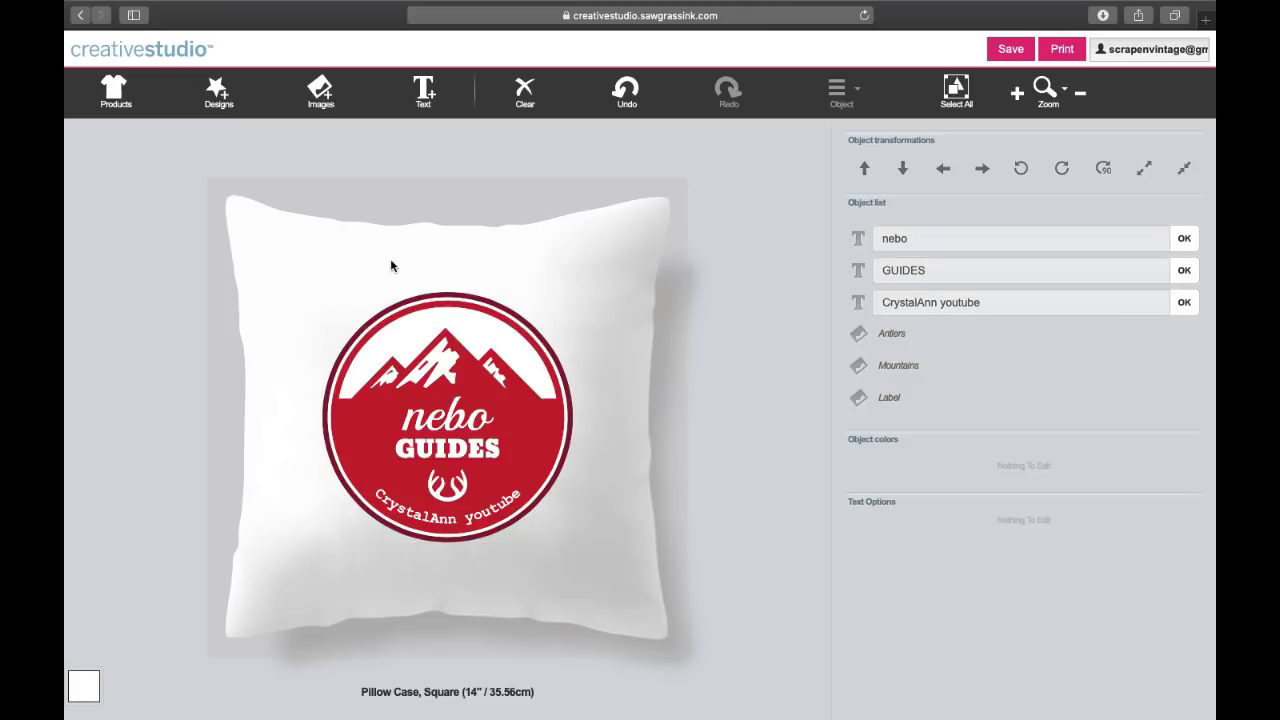
Step: Recolor the "nebo" text with a custom bright turquoise from the ColorSure palette and apply it
click(421, 404)
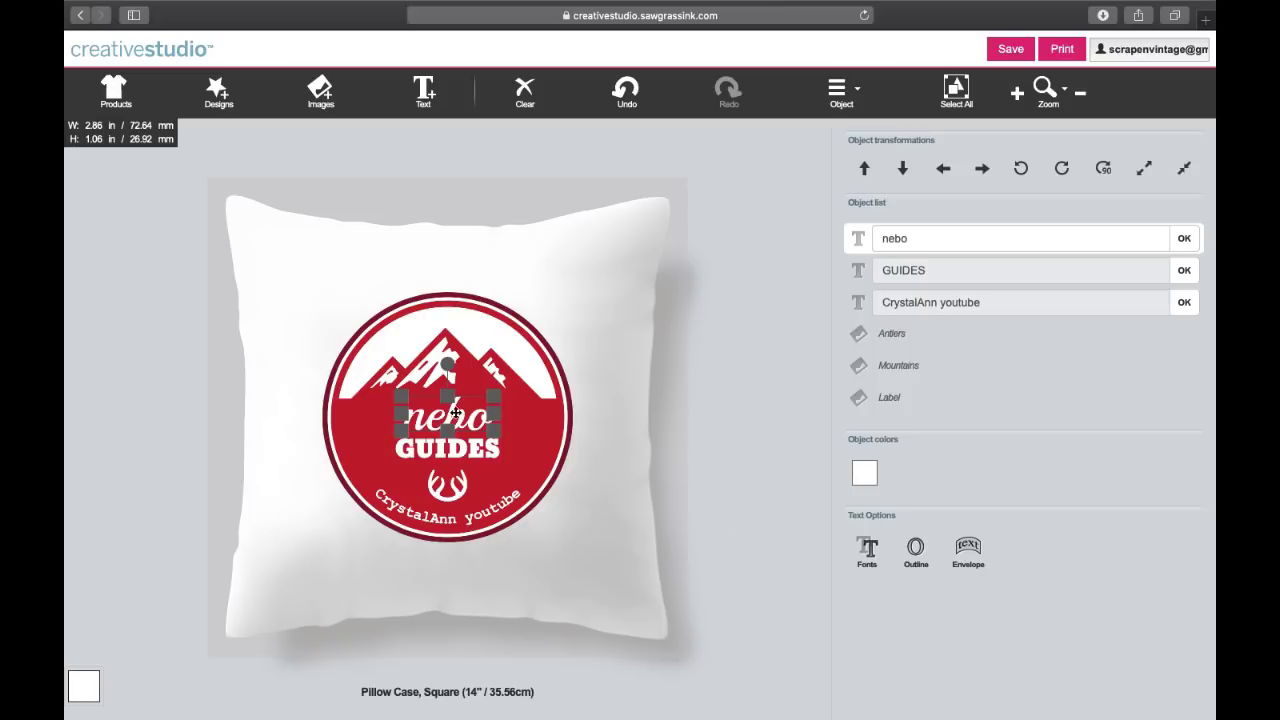
click(733, 485)
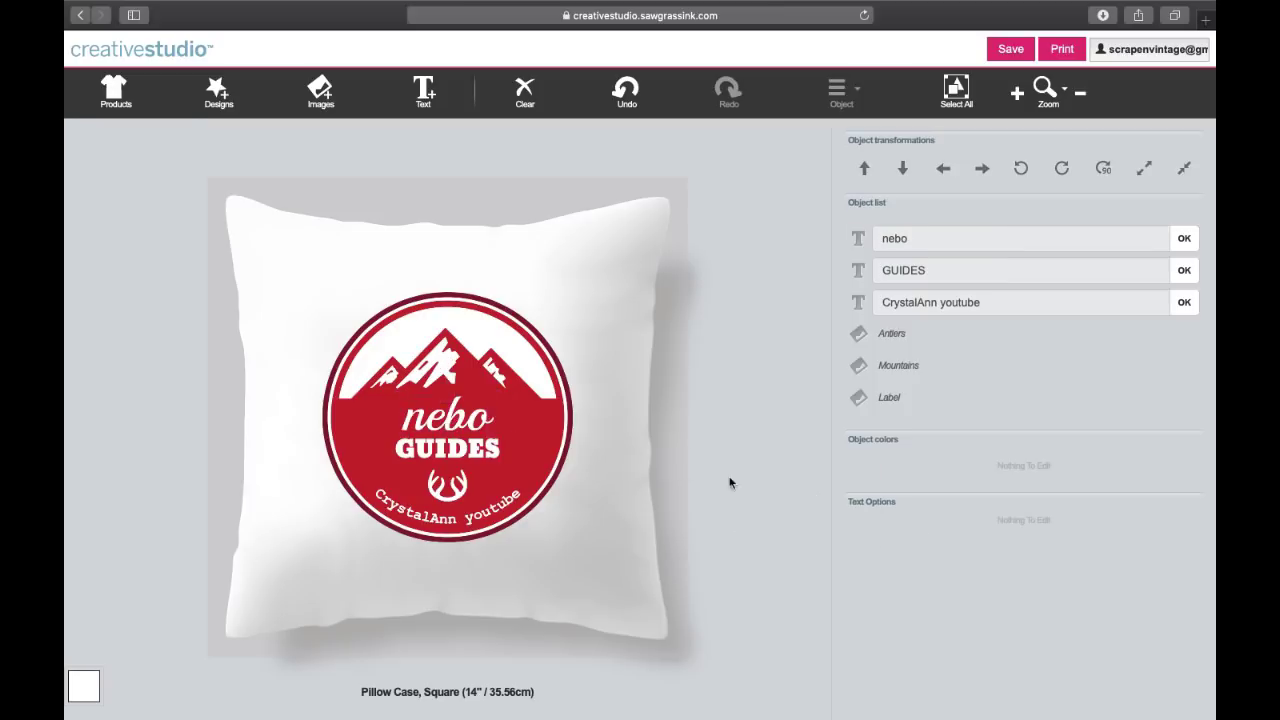
click(458, 410)
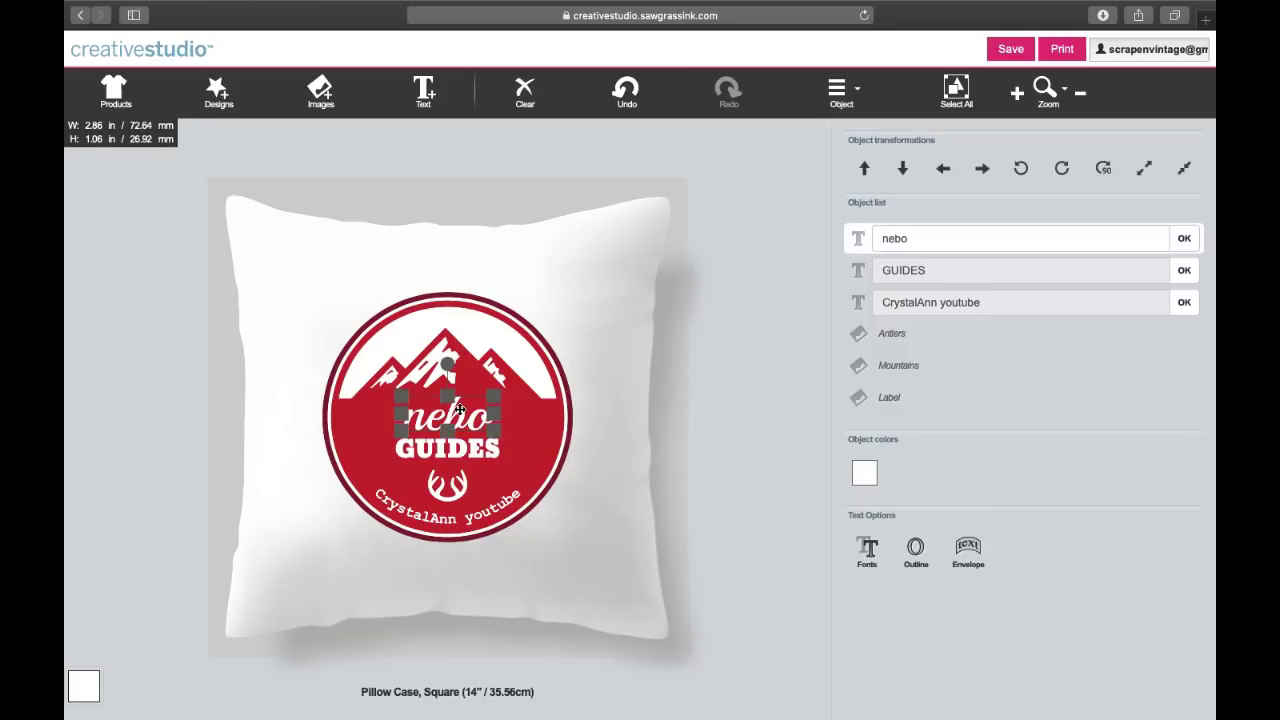
click(865, 476)
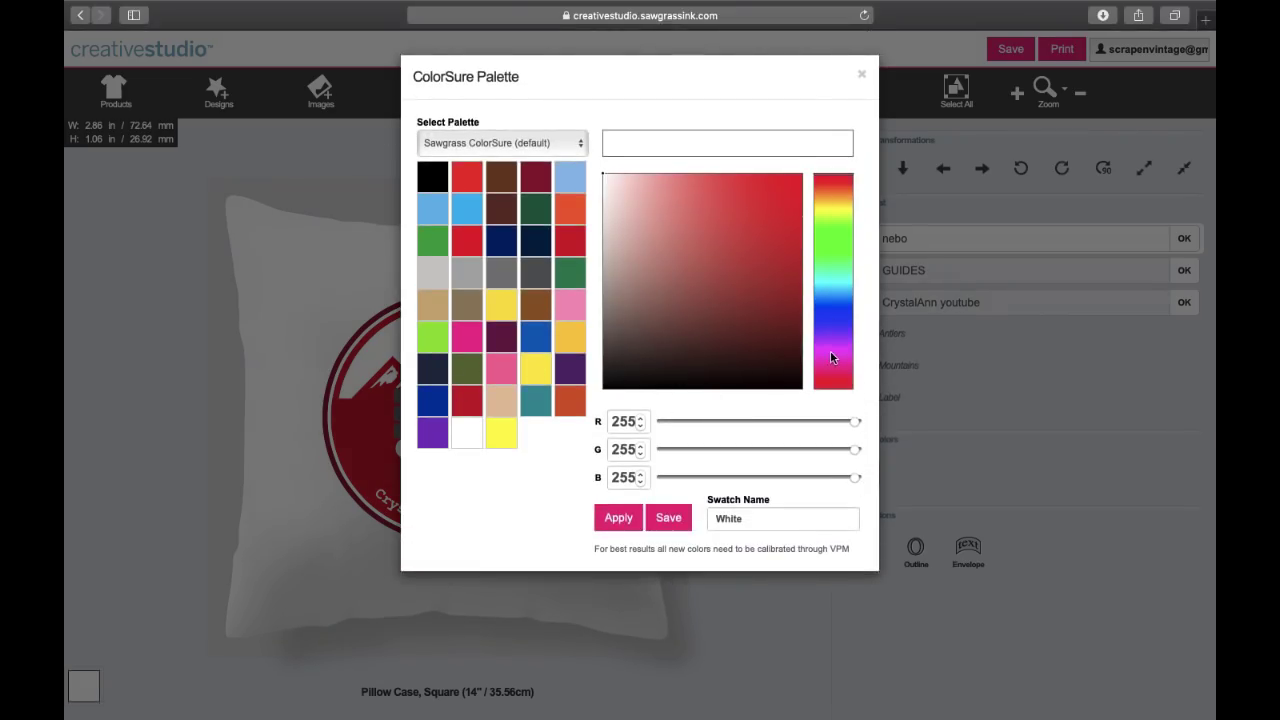
click(830, 264)
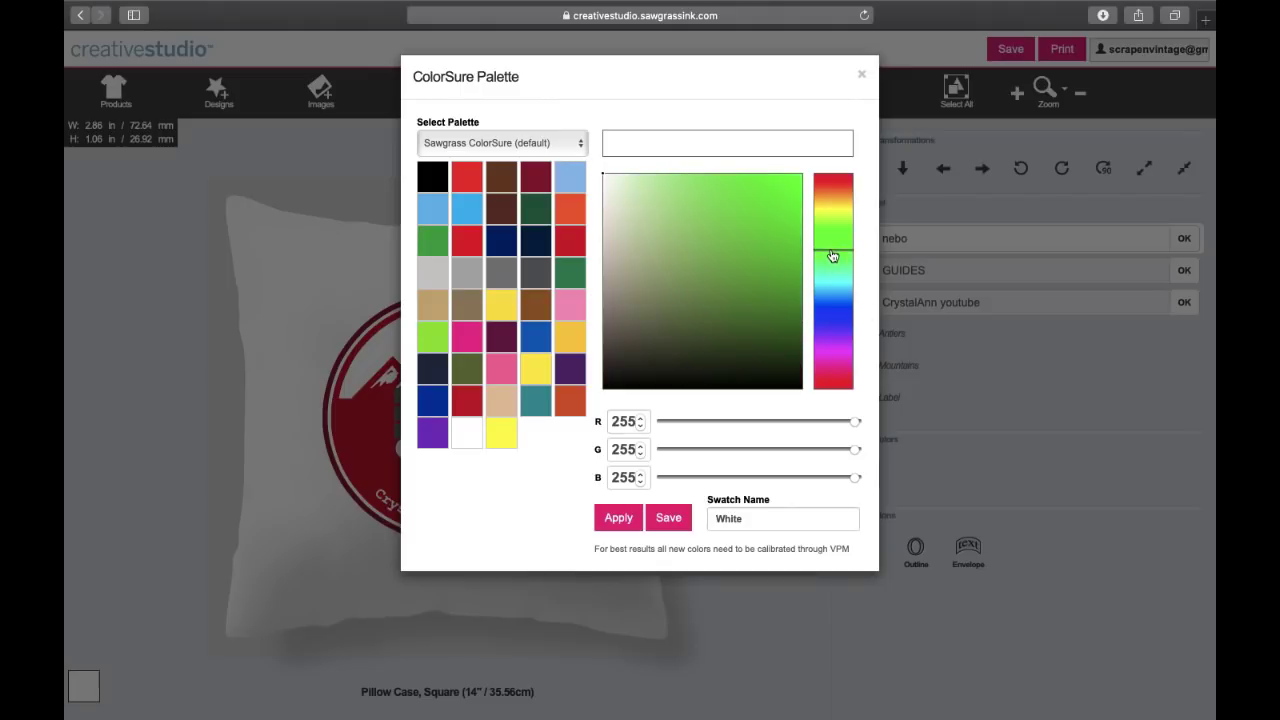
click(778, 195)
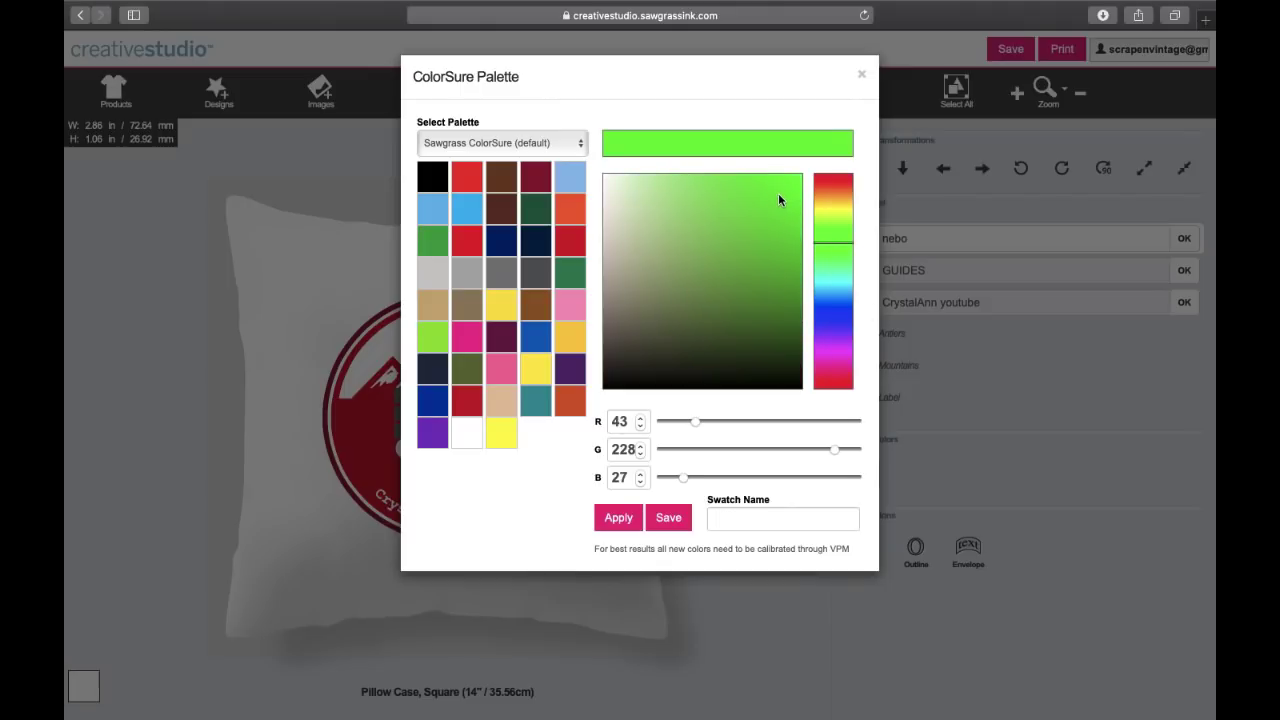
drag(836, 245, 836, 281)
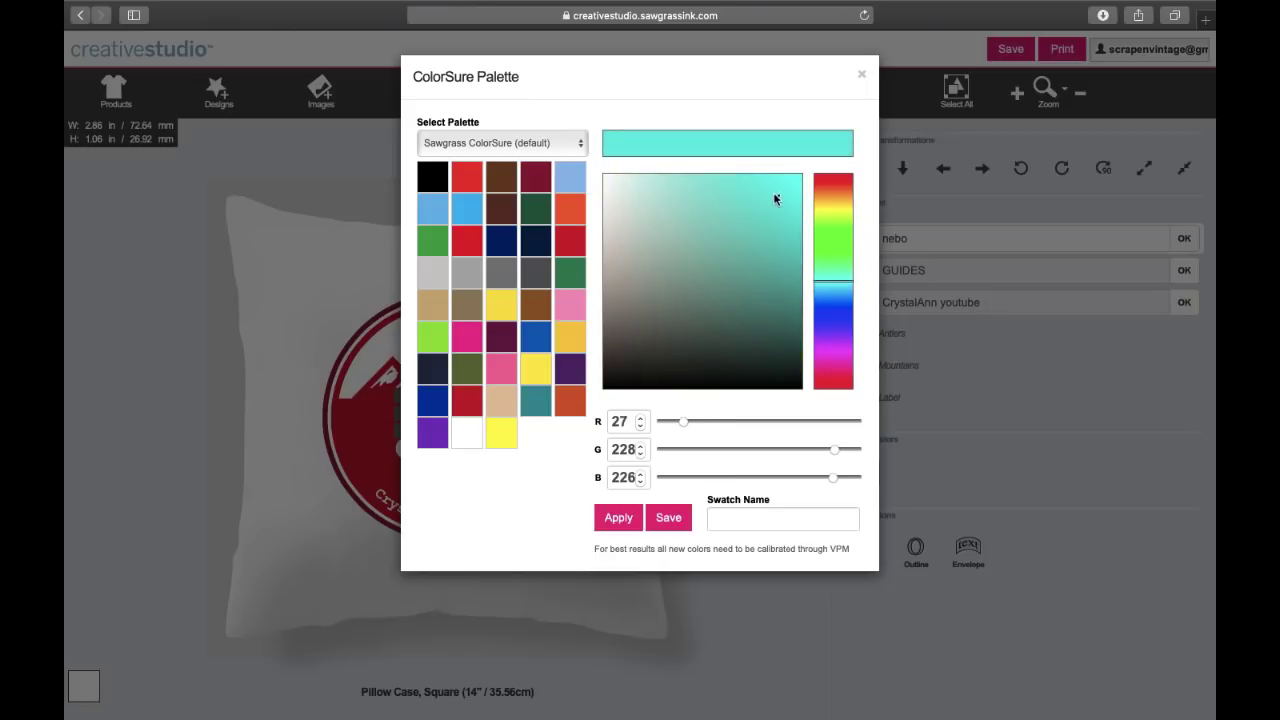
click(777, 184)
click(614, 521)
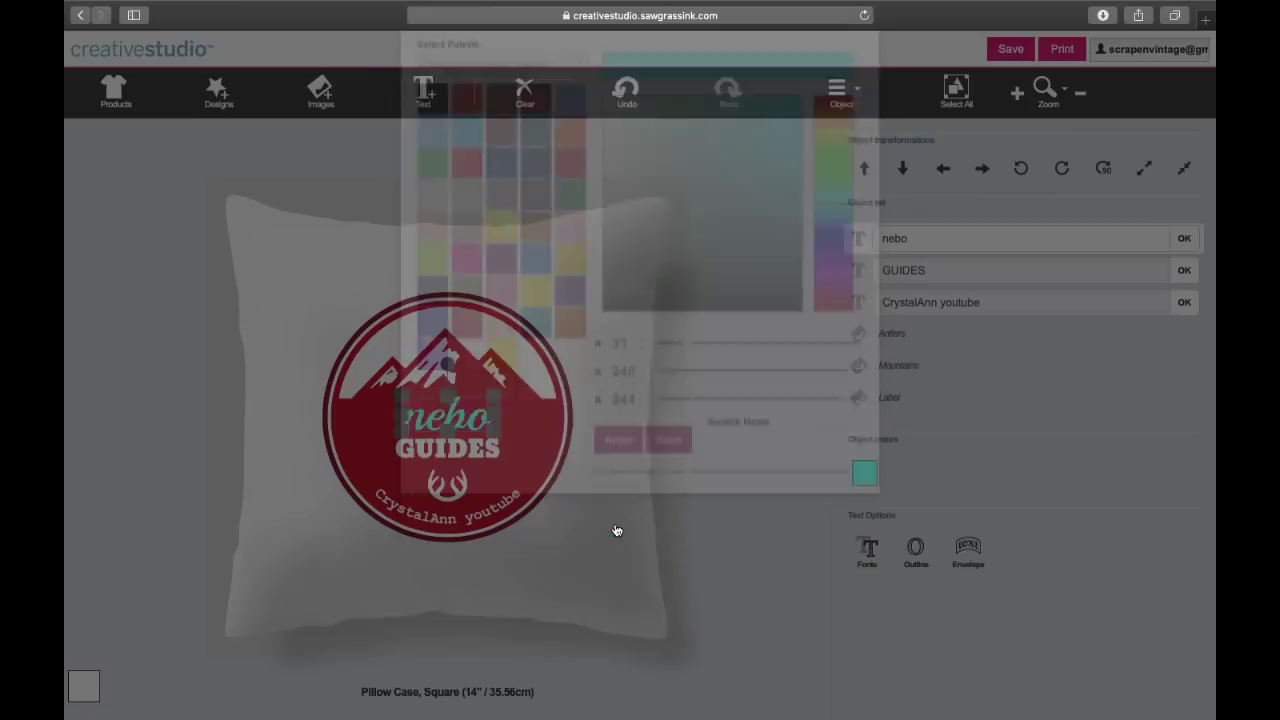
click(637, 528)
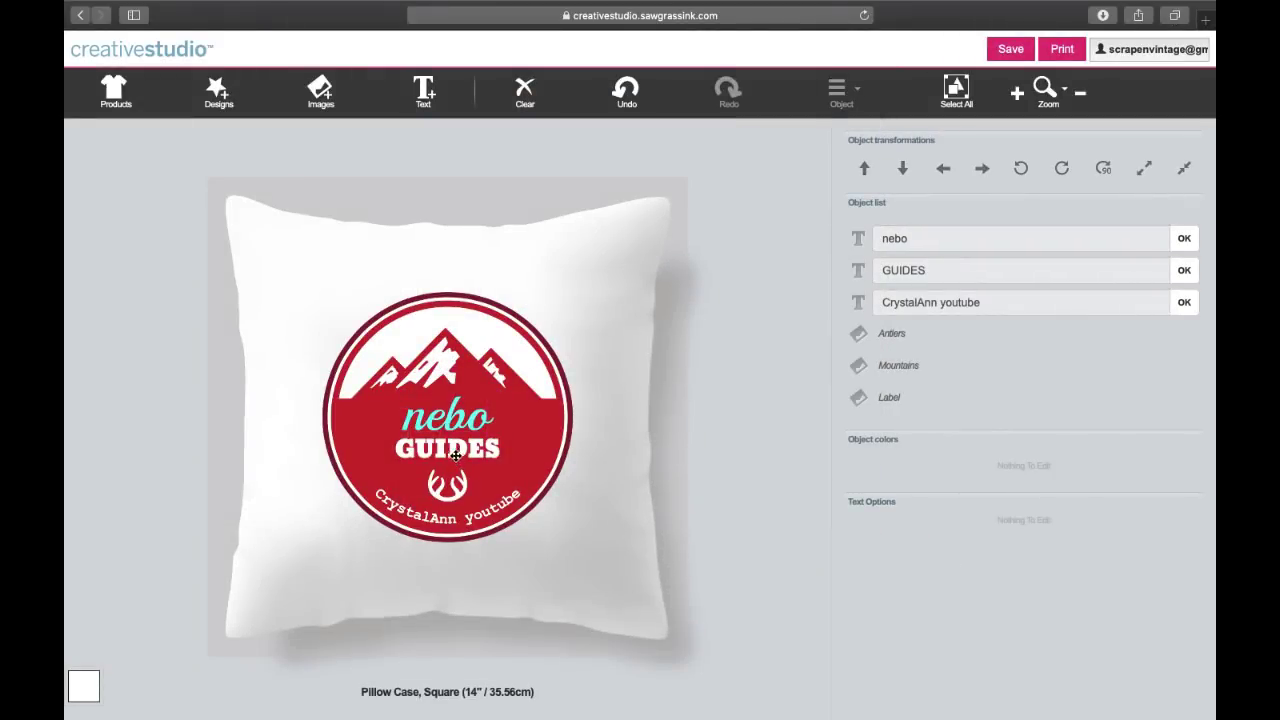
Step: Add a black outline of size 3 to the "nebo" text
click(444, 420)
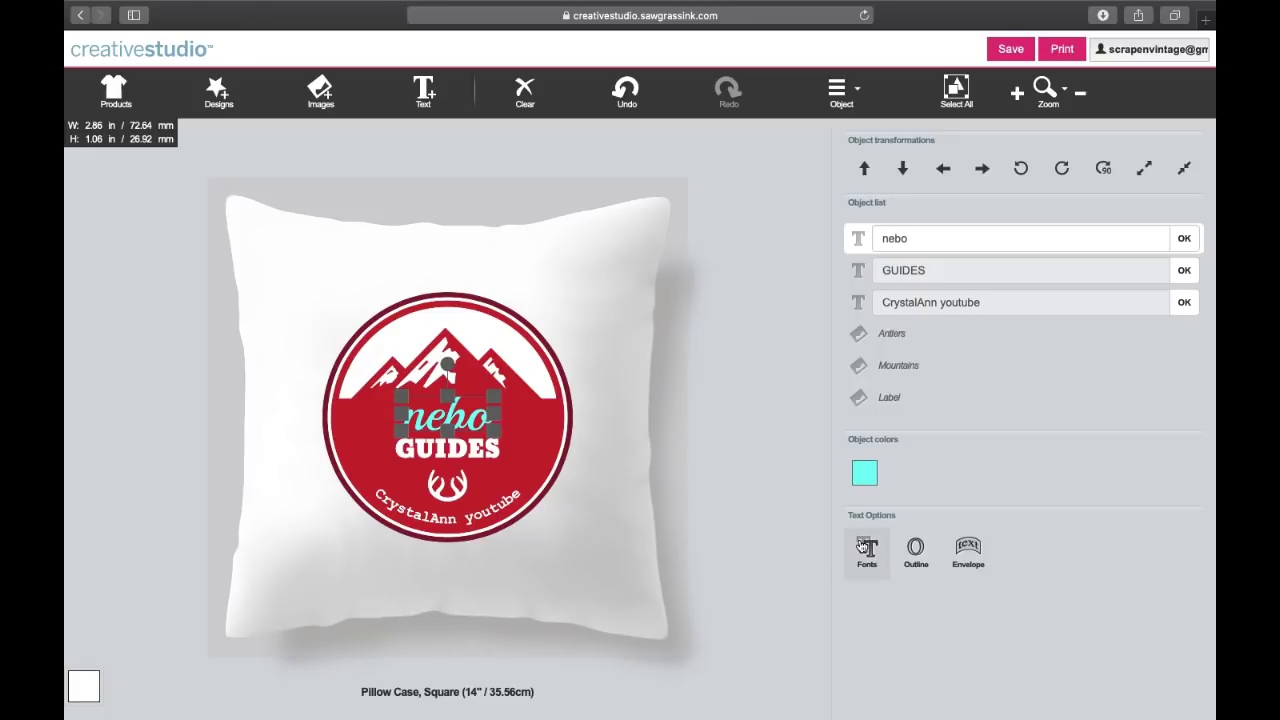
click(914, 544)
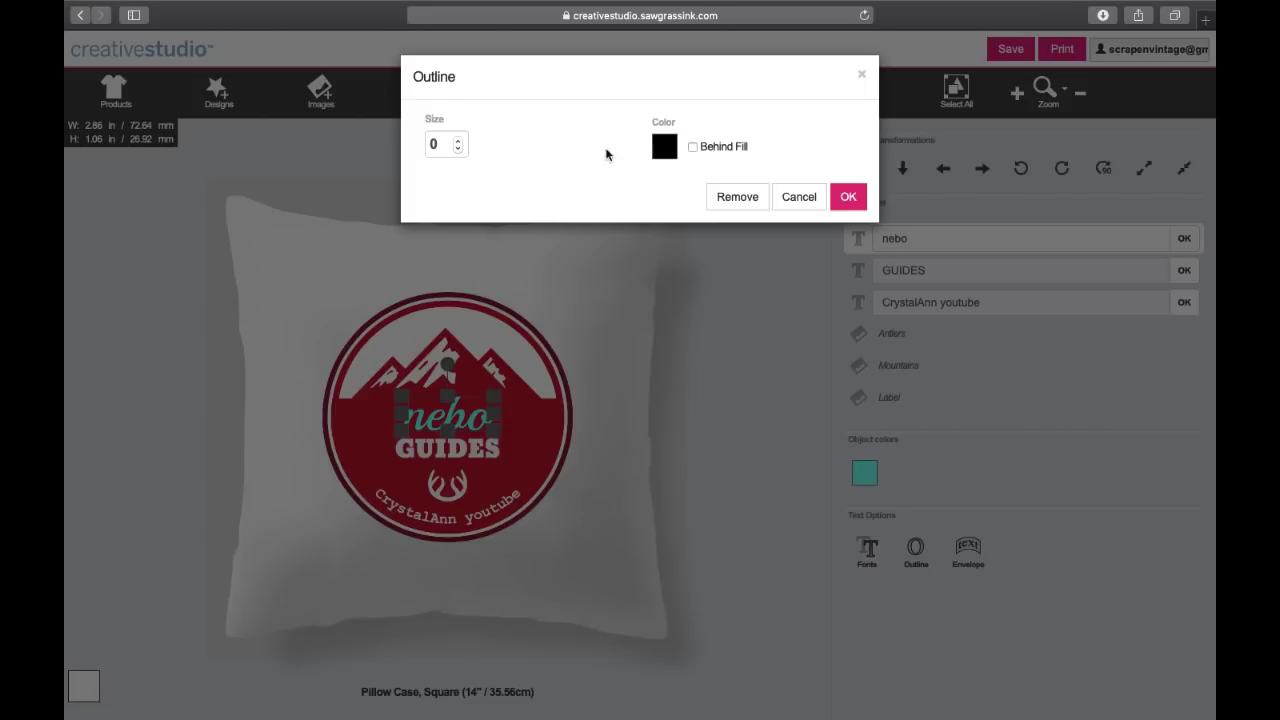
click(458, 142)
click(458, 142)
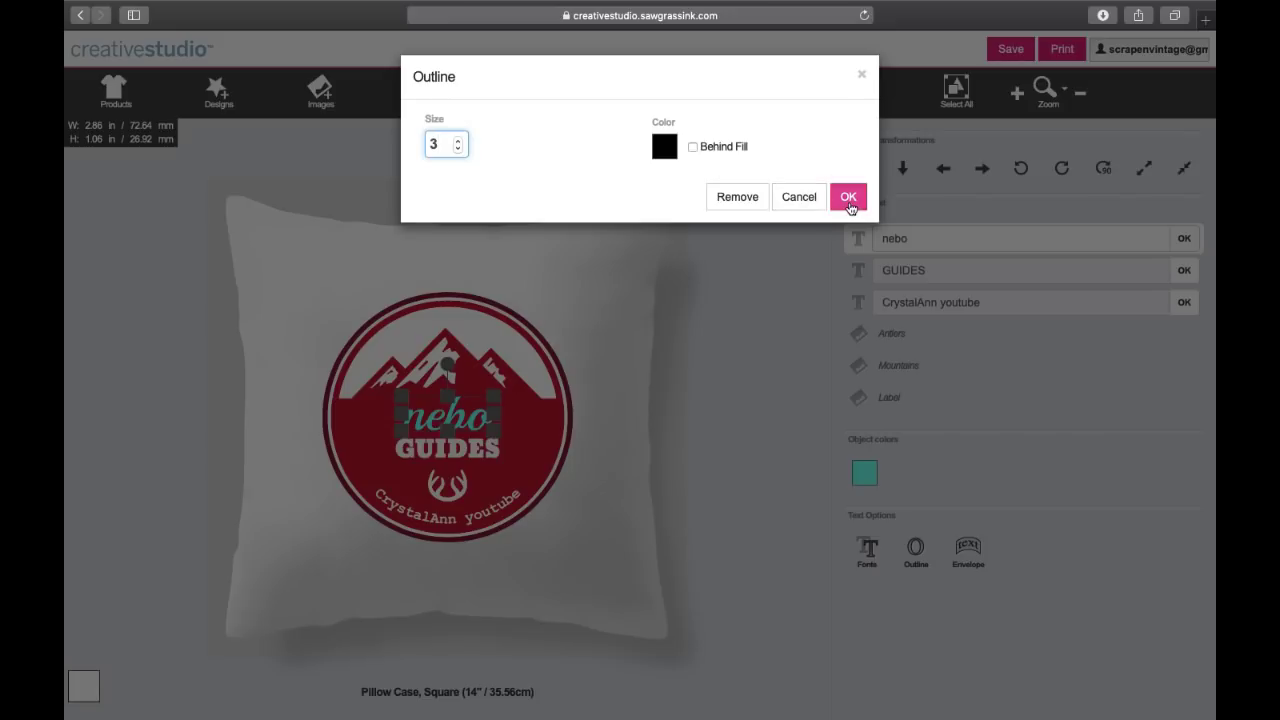
click(848, 198)
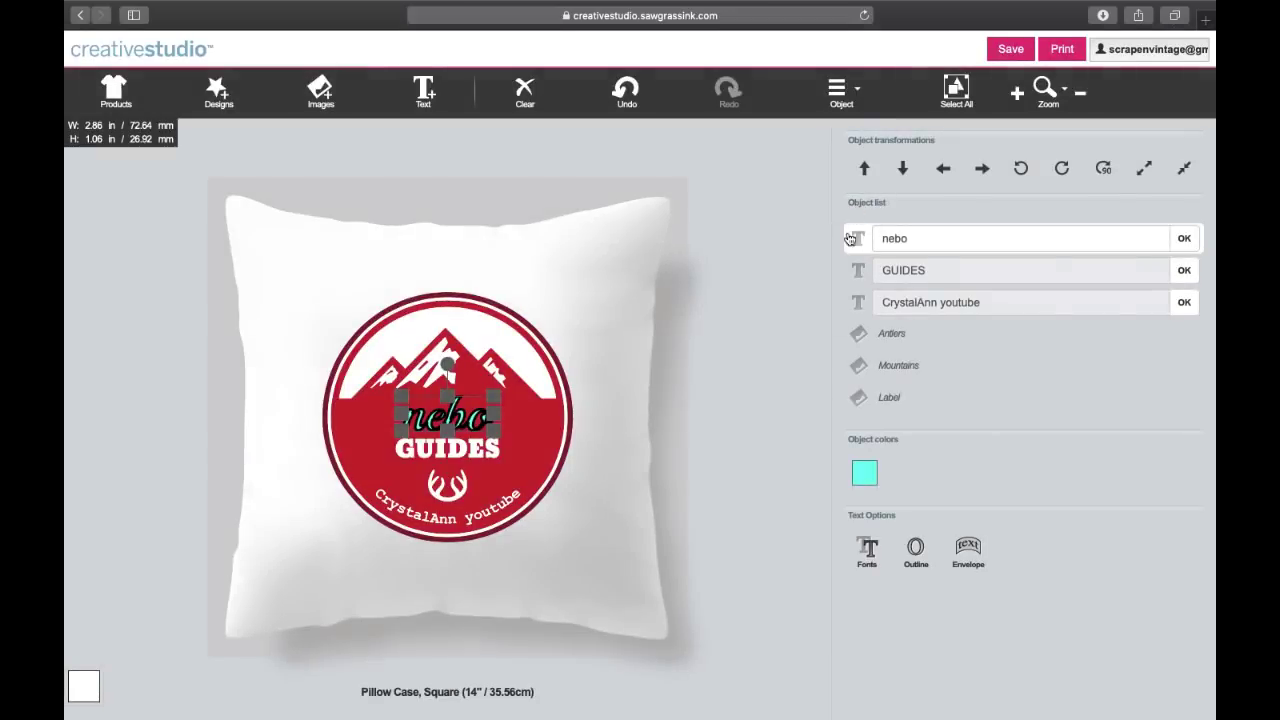
click(616, 503)
Step: Set the black outline of the "nebo" text to size 1
click(464, 418)
click(916, 548)
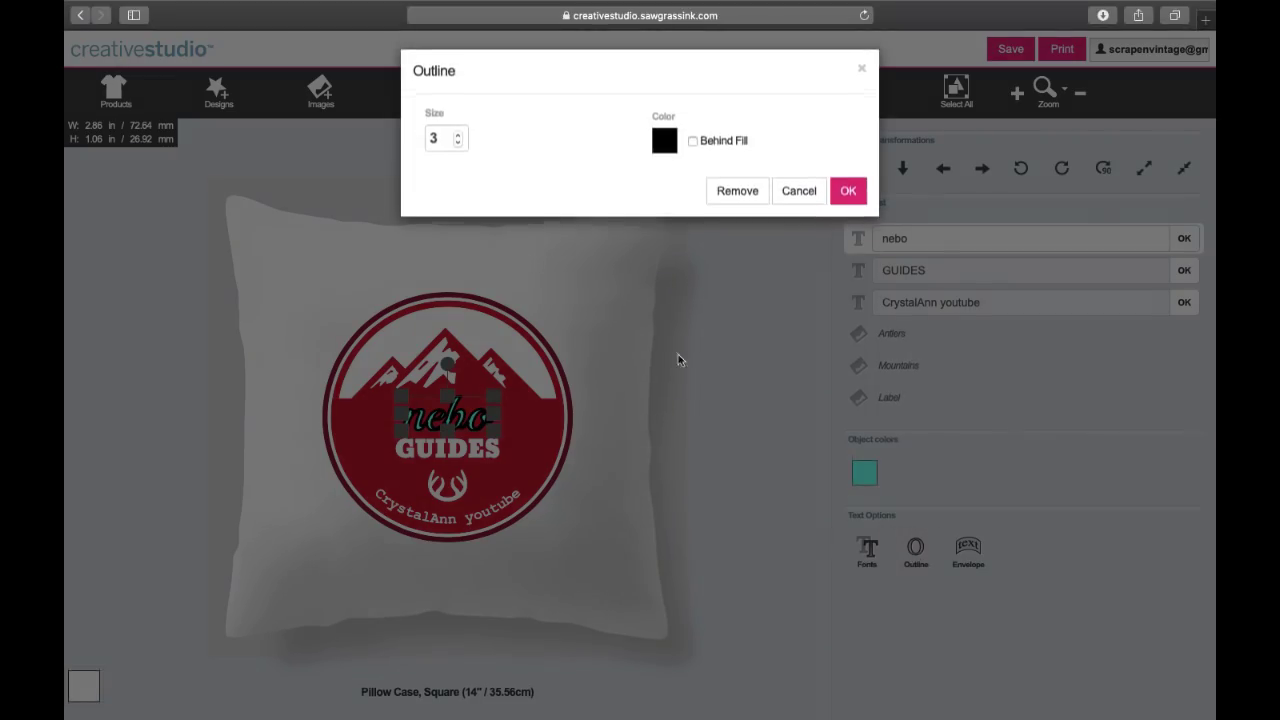
double_click(457, 148)
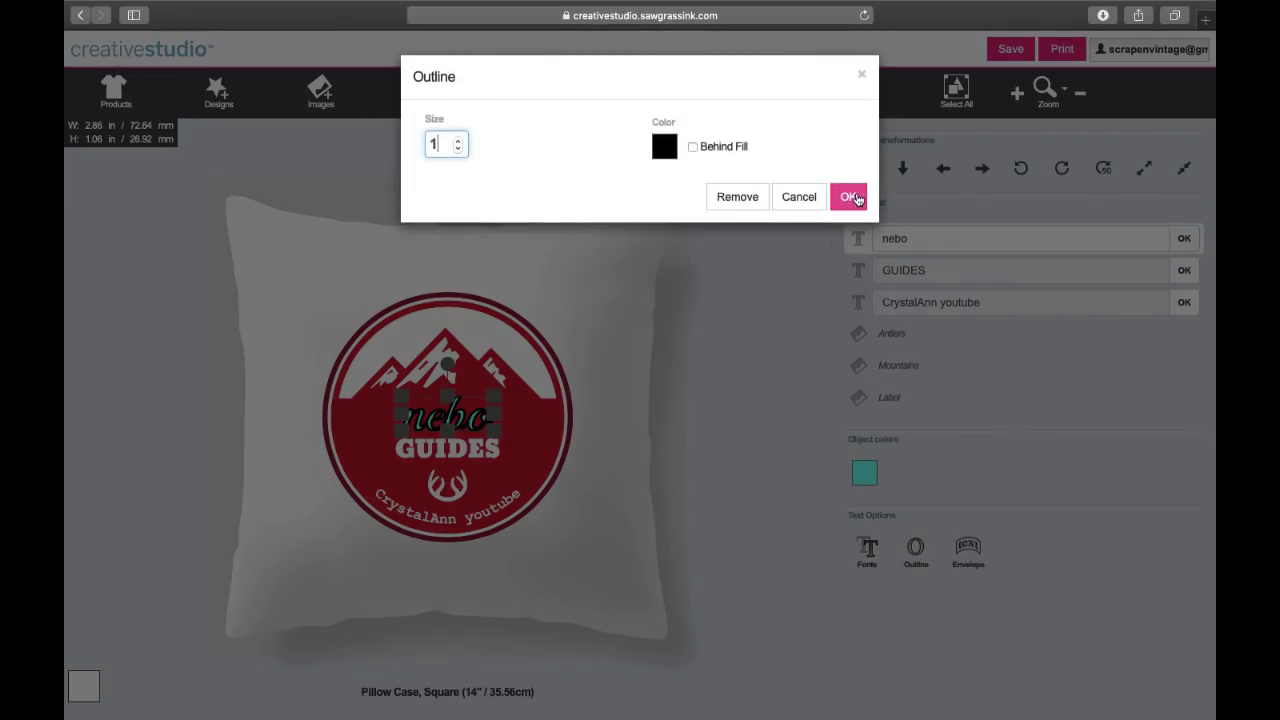
click(849, 197)
click(677, 420)
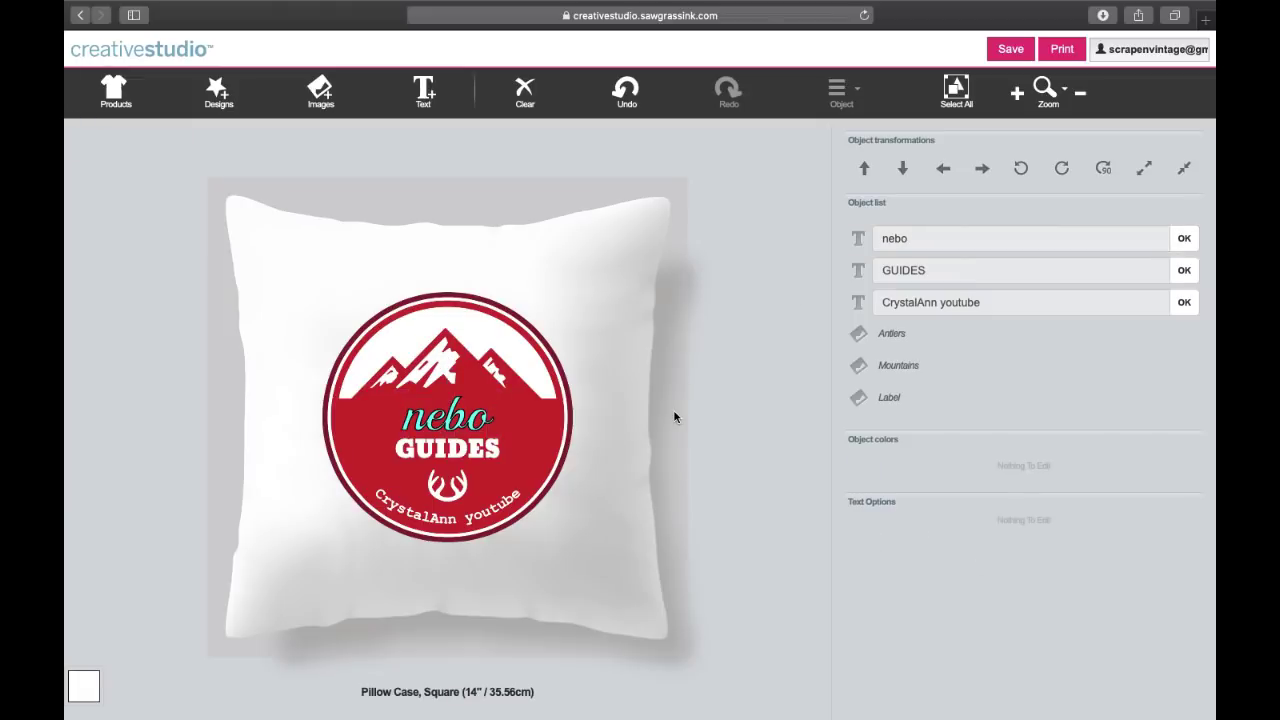
Step: Place the outline of the "nebo" text behind its fill and apply the change
click(463, 423)
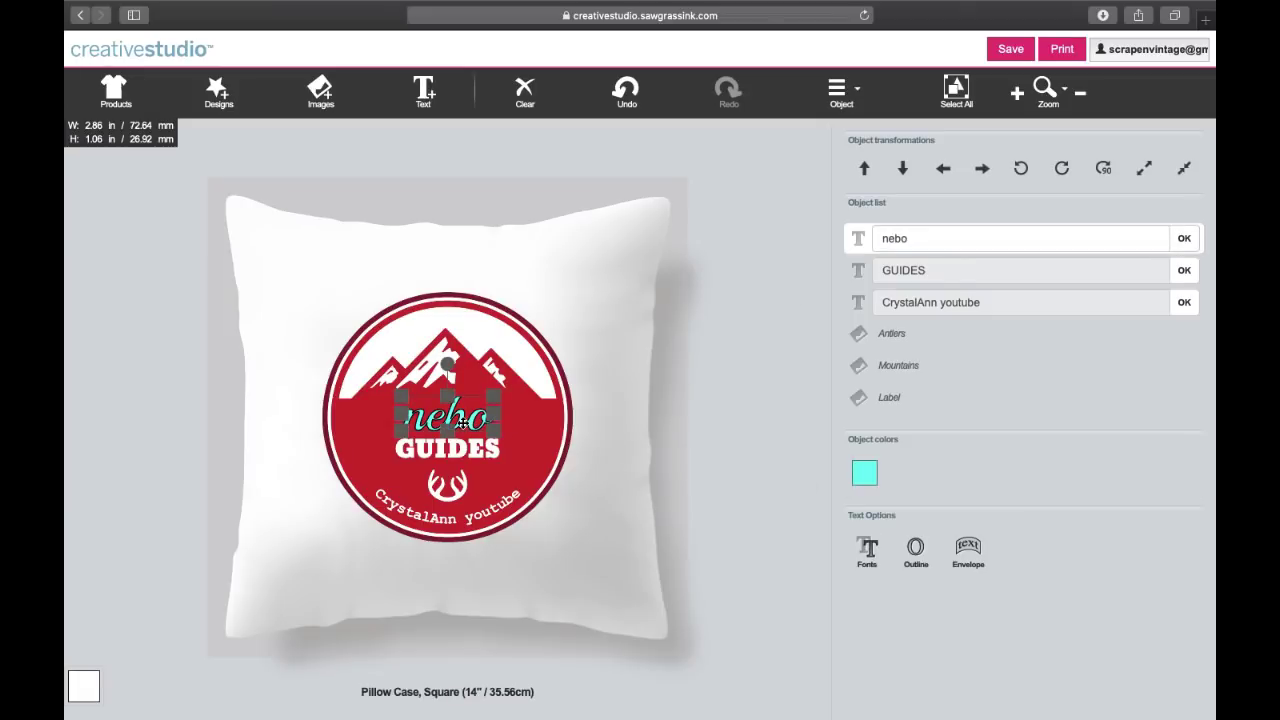
click(912, 560)
click(693, 147)
click(848, 196)
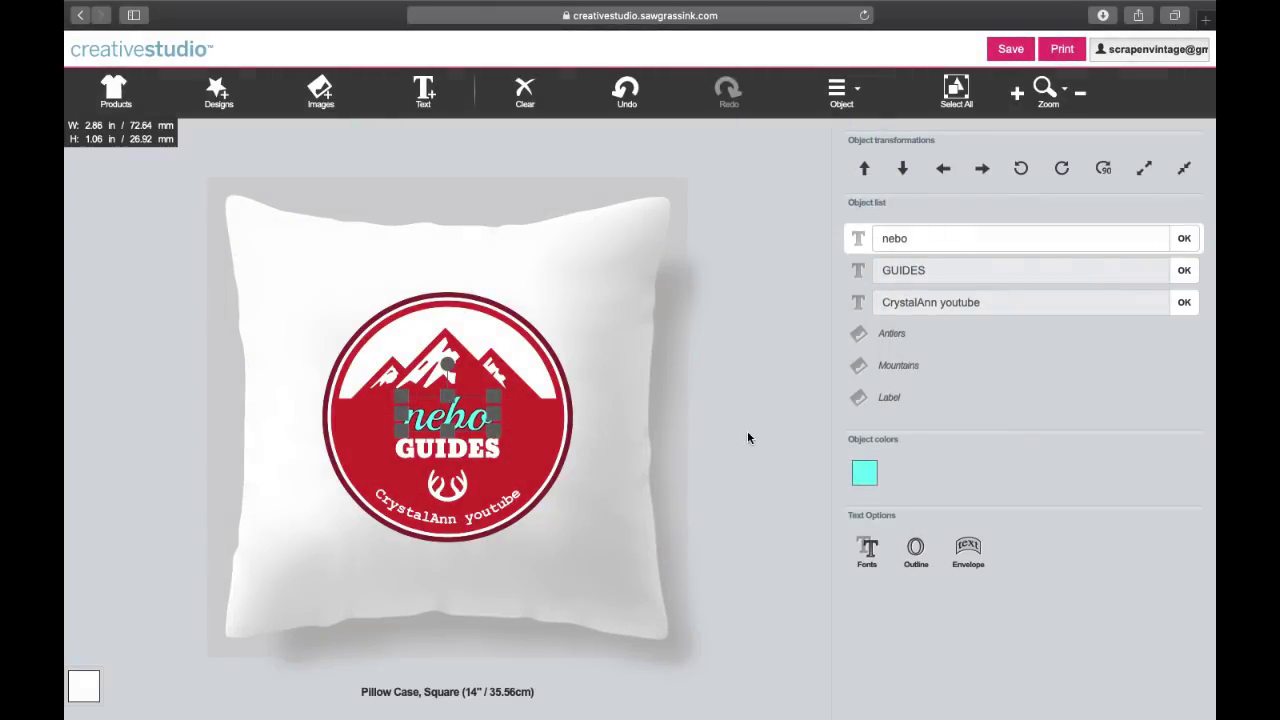
click(670, 452)
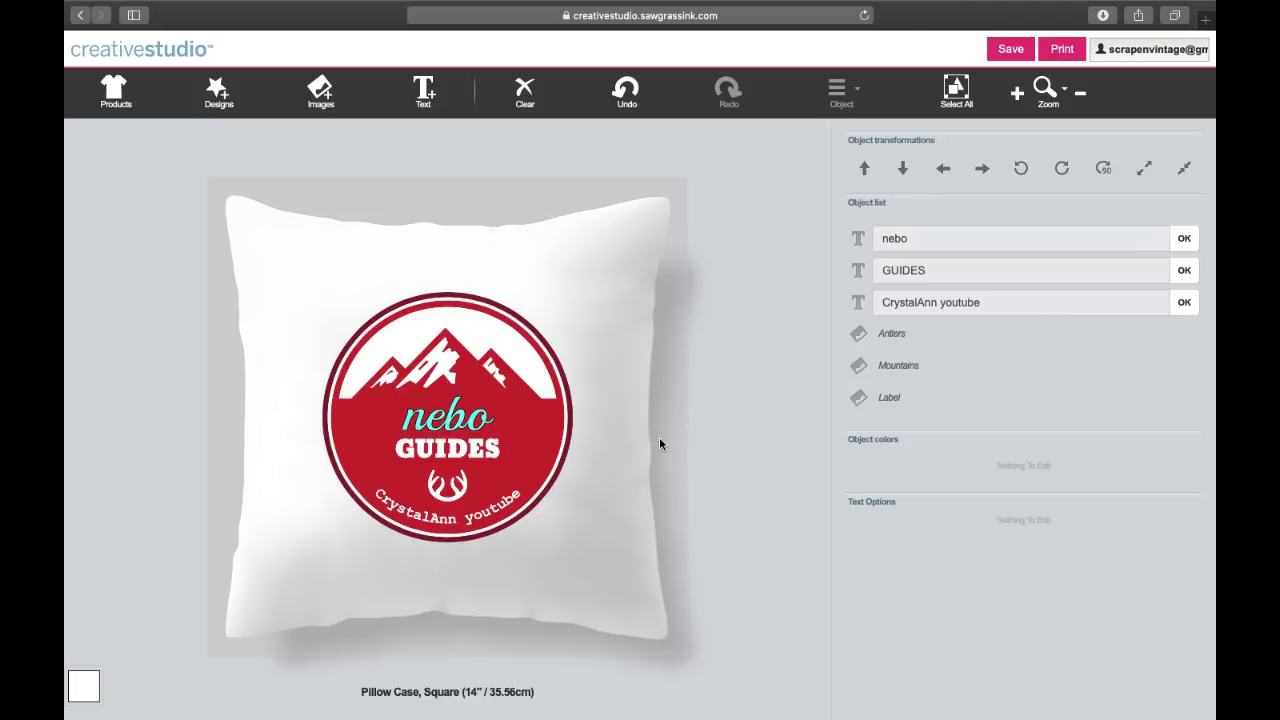
click(445, 417)
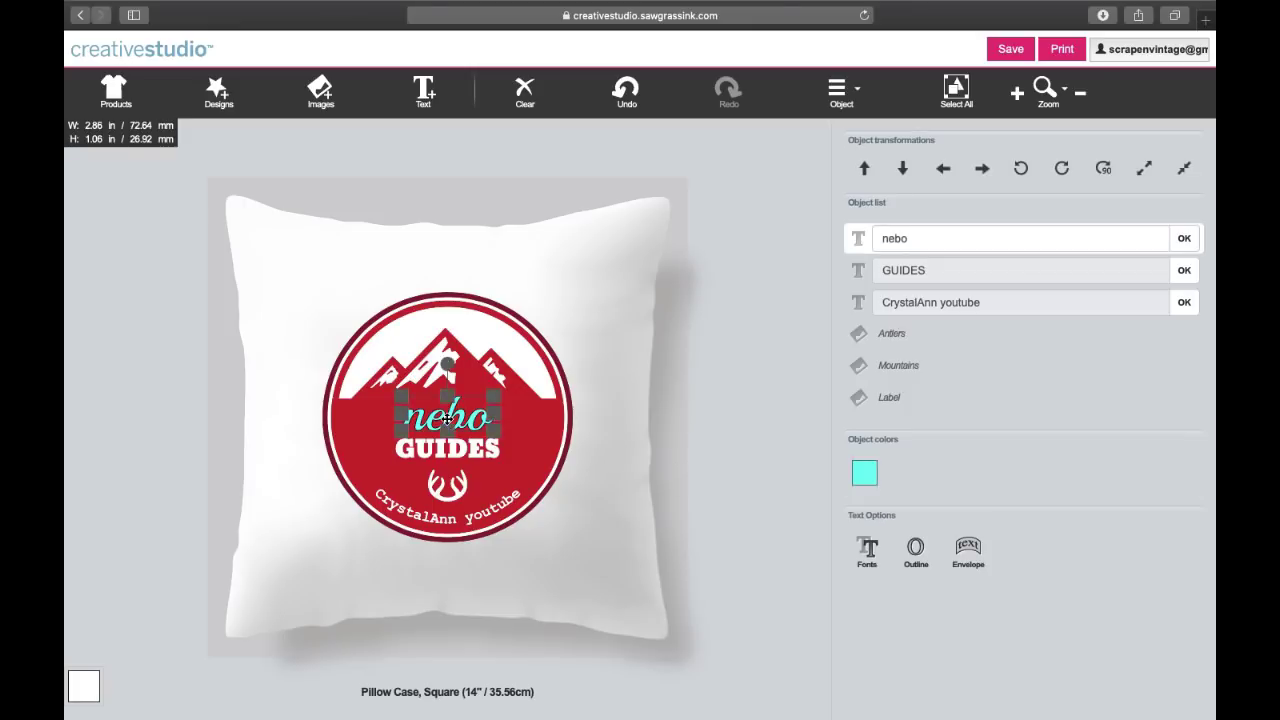
Step: Curve the "nebo" text with an Arch envelope, raising its size moderately above the midpoint
click(970, 550)
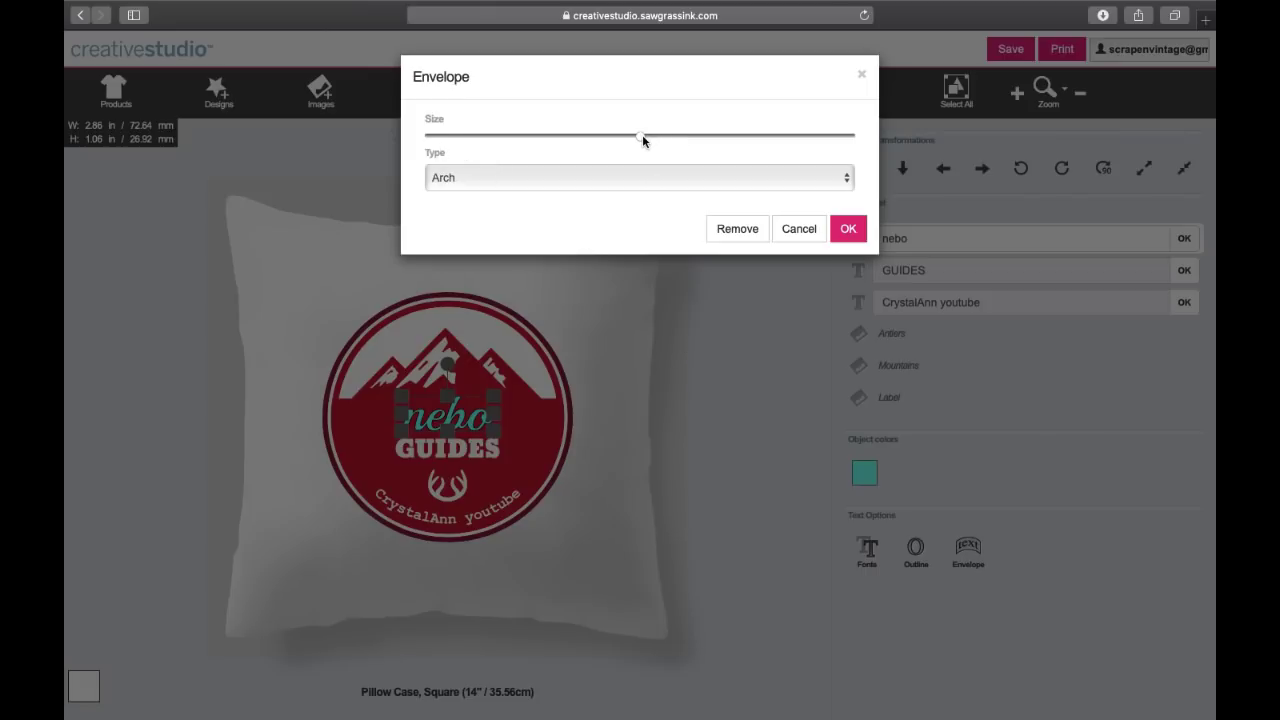
drag(642, 136, 723, 136)
click(852, 238)
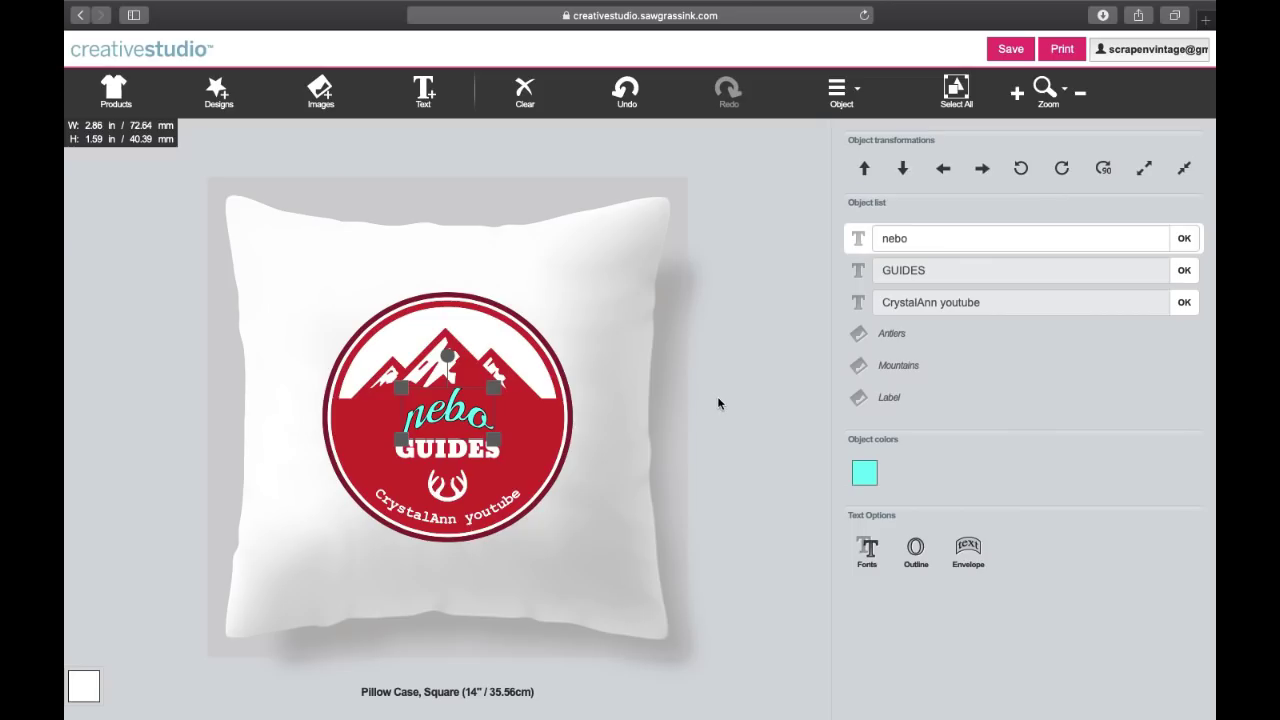
Step: Change the envelope of the "nebo" text to the BridgeBottom type and apply it
click(970, 545)
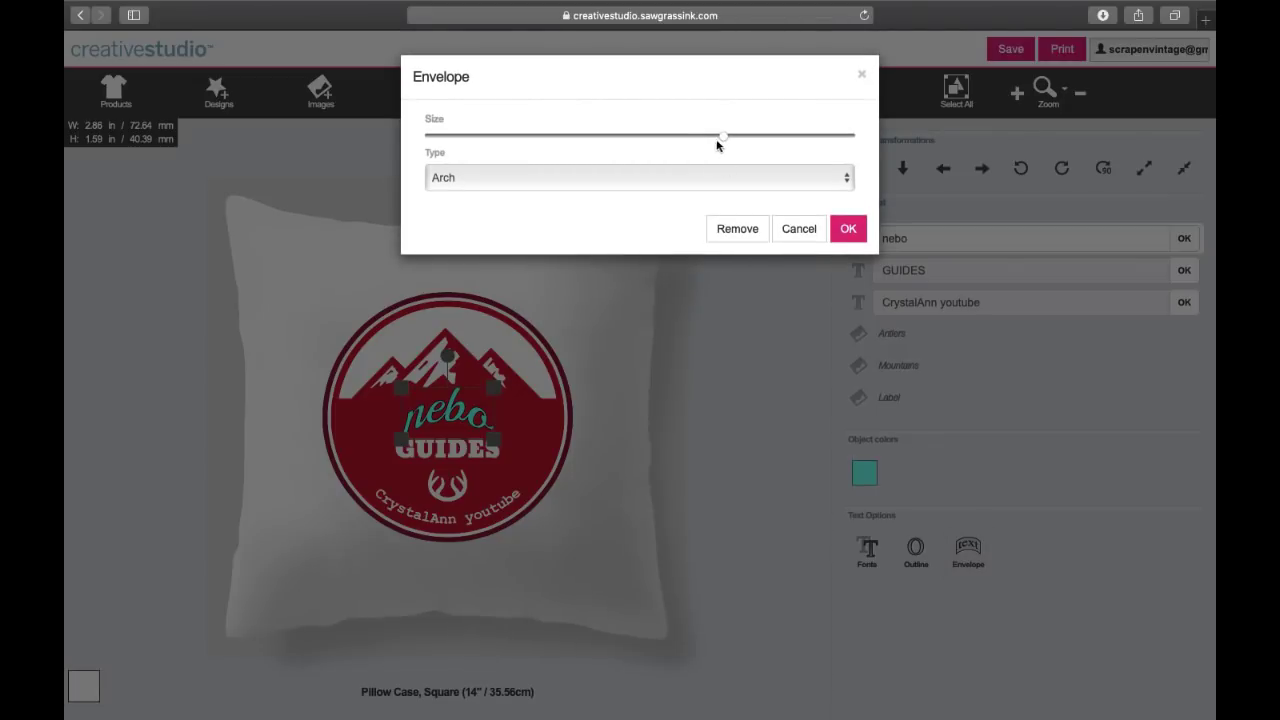
drag(722, 141, 700, 141)
click(797, 178)
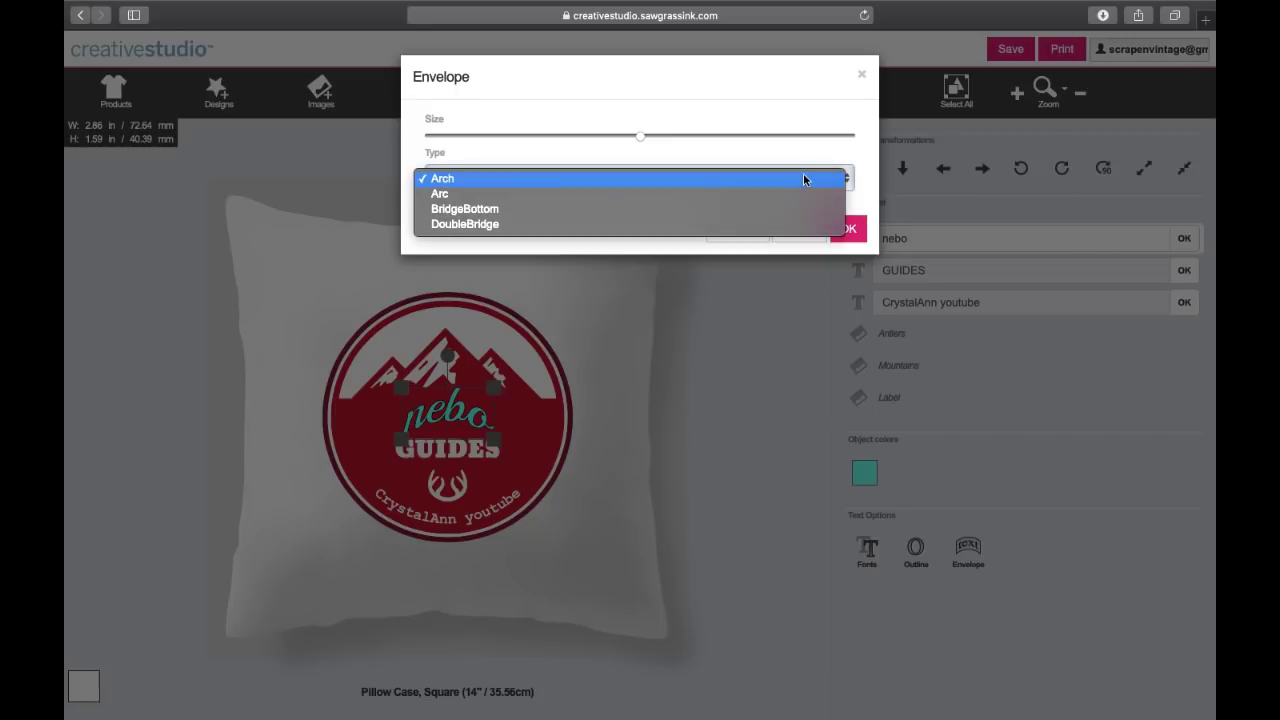
click(602, 208)
click(848, 229)
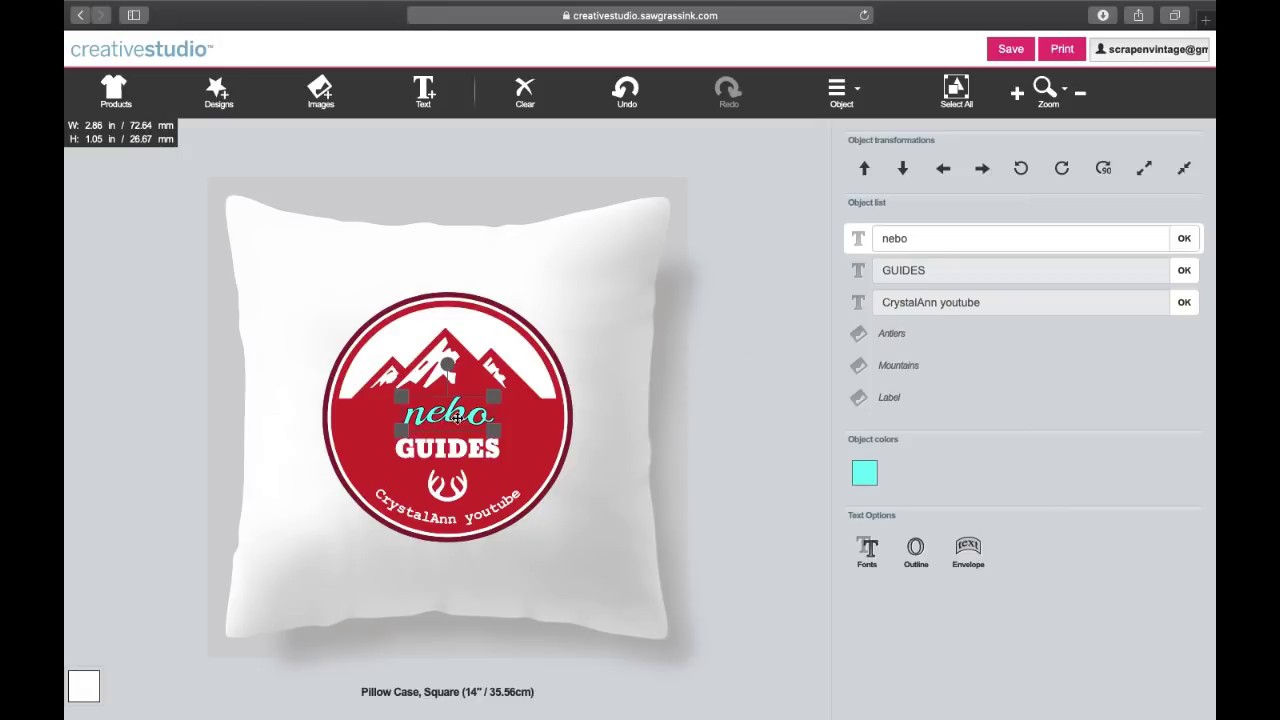
Step: Apply a DoubleBridge envelope to the "nebo" text with its size slightly above the midpoint
click(967, 548)
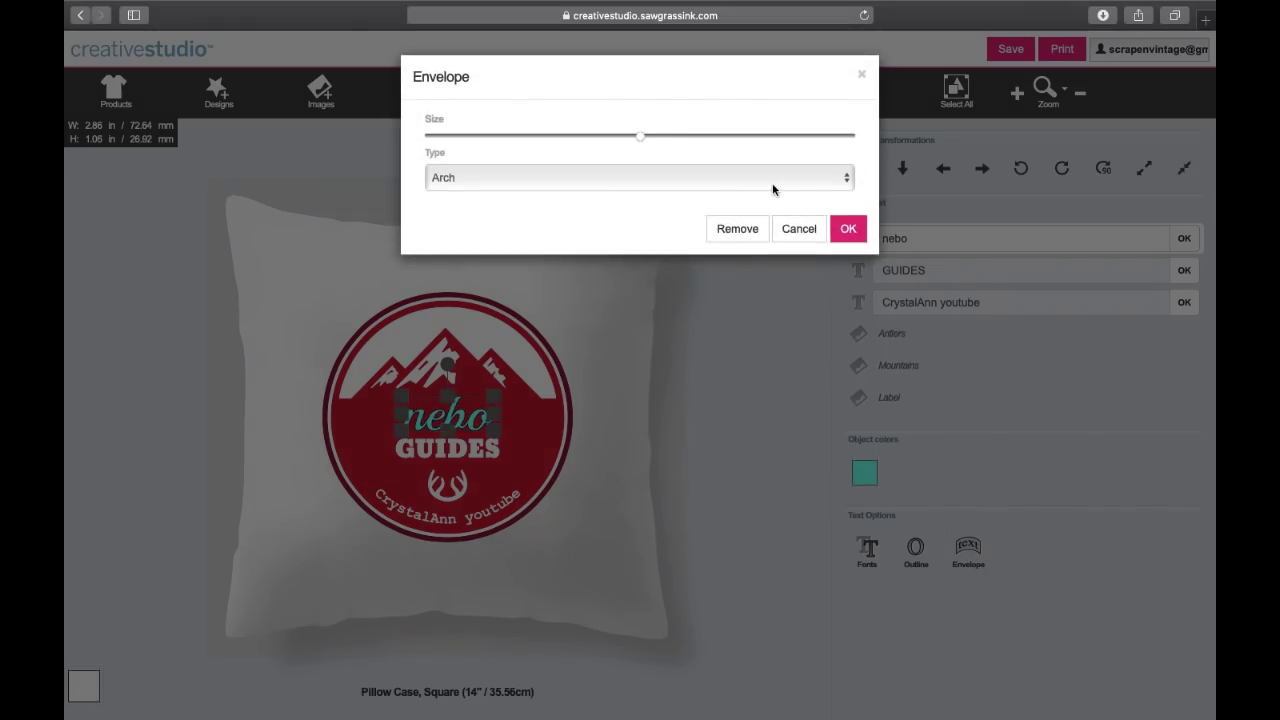
click(770, 186)
click(555, 224)
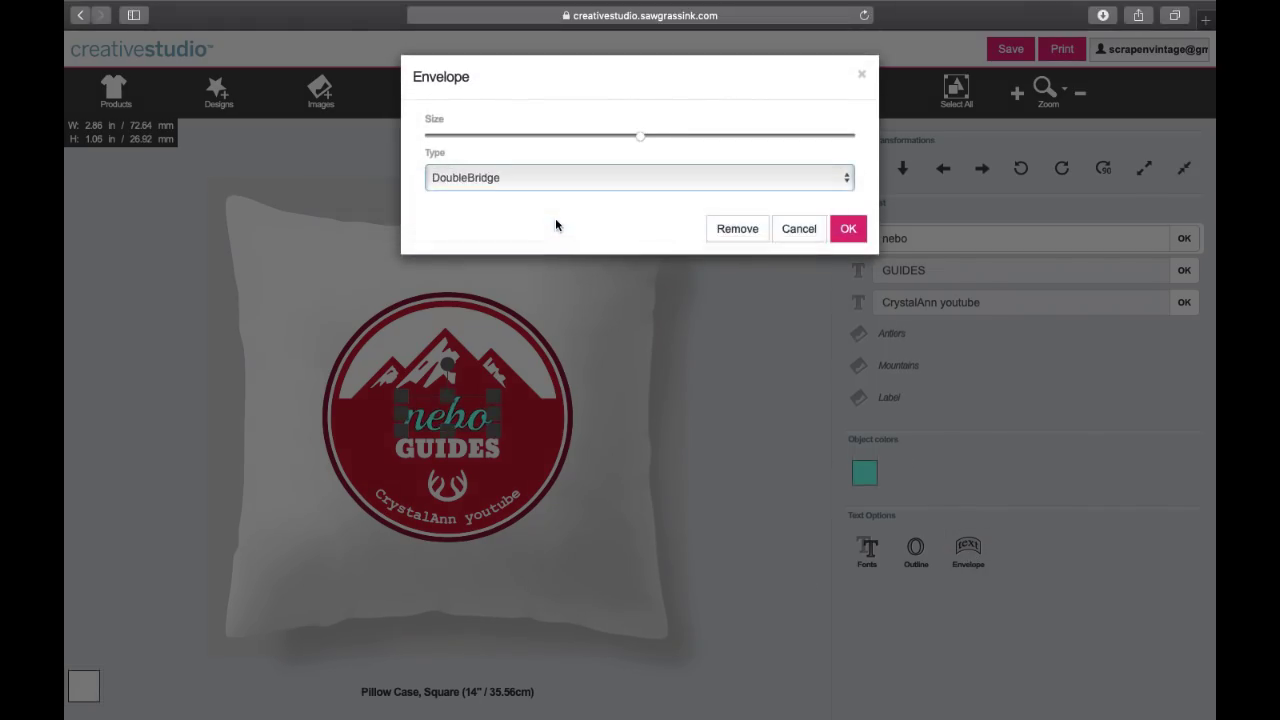
drag(643, 140, 677, 140)
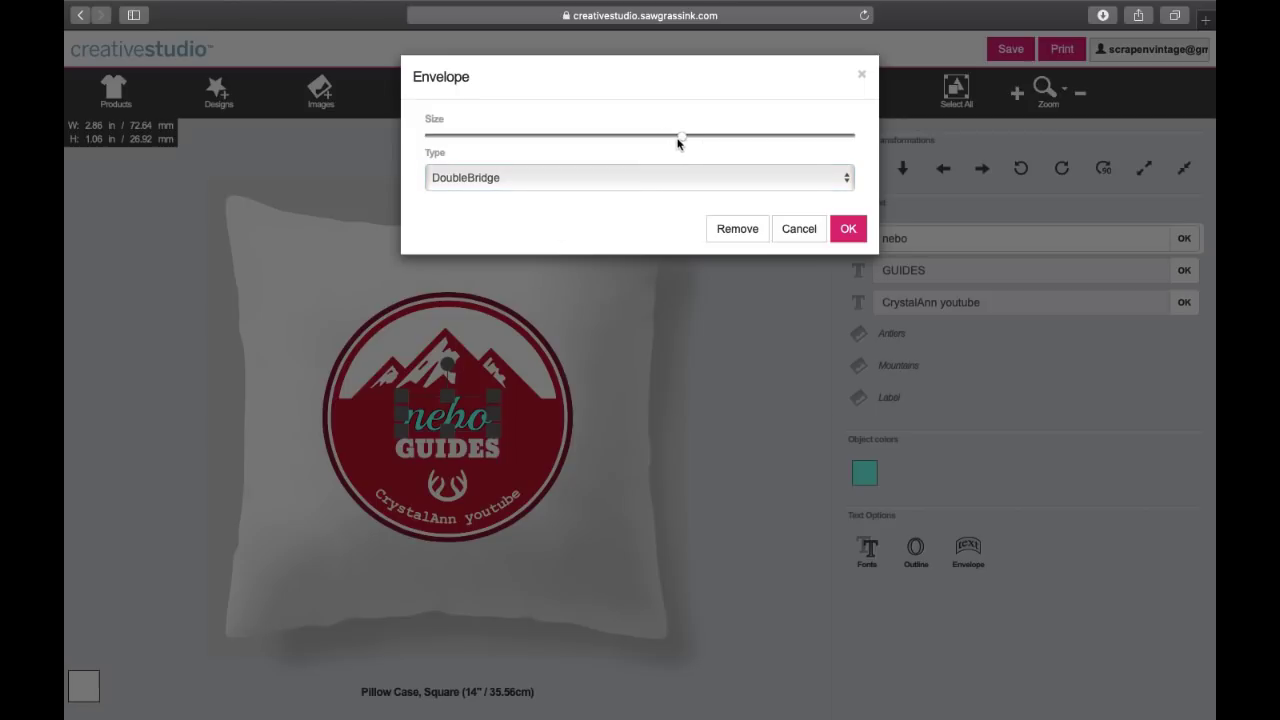
click(847, 228)
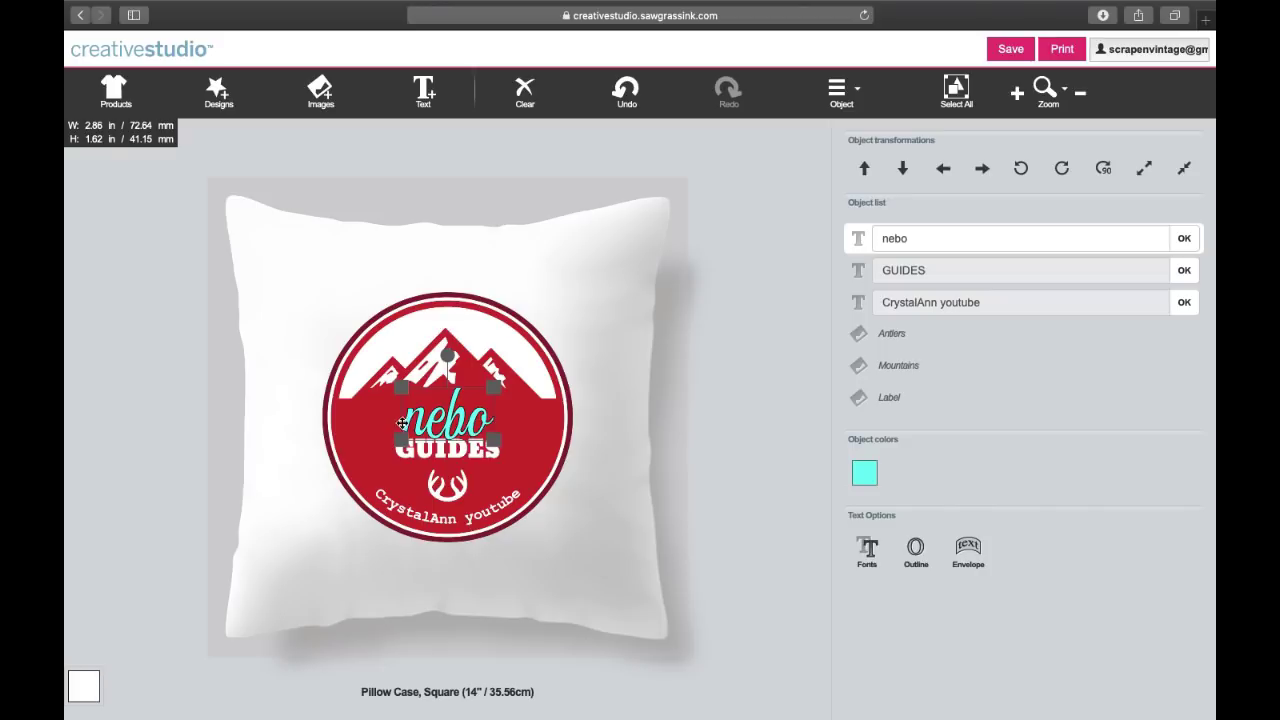
Step: Undo the DoubleBridge envelope on the "nebo" text and select the curved text at the badge's lower edge
click(638, 399)
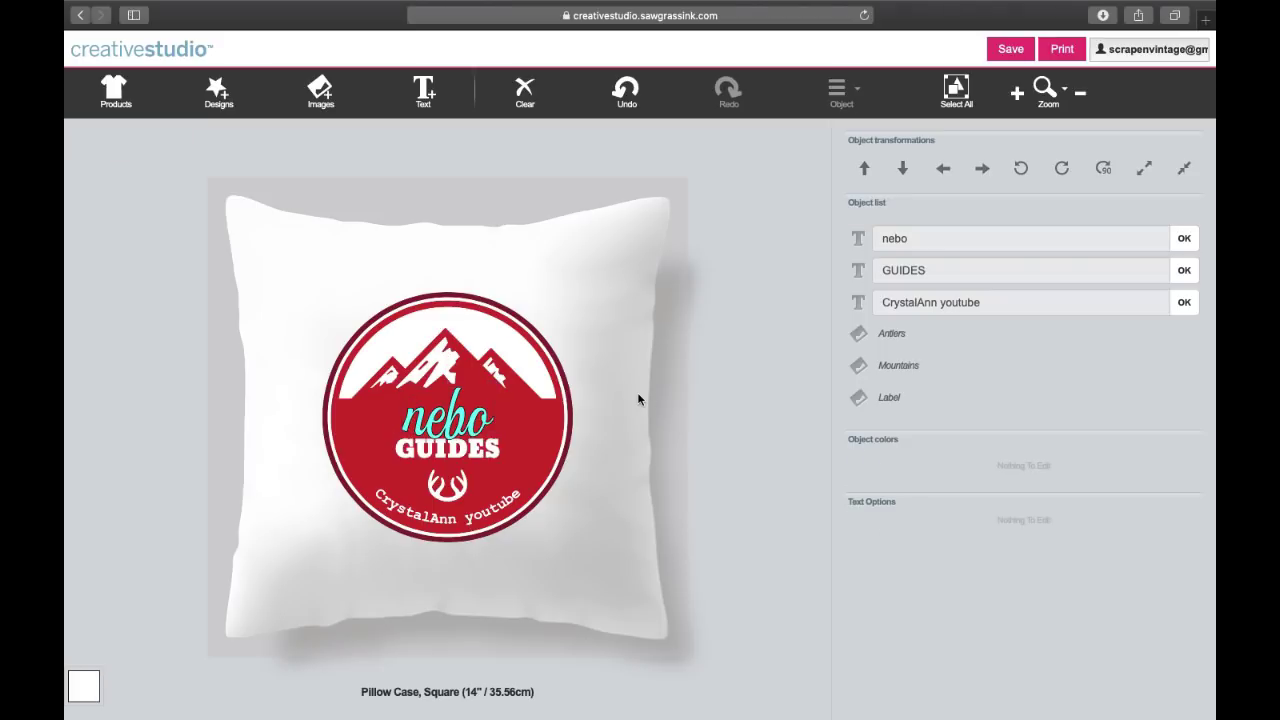
click(626, 92)
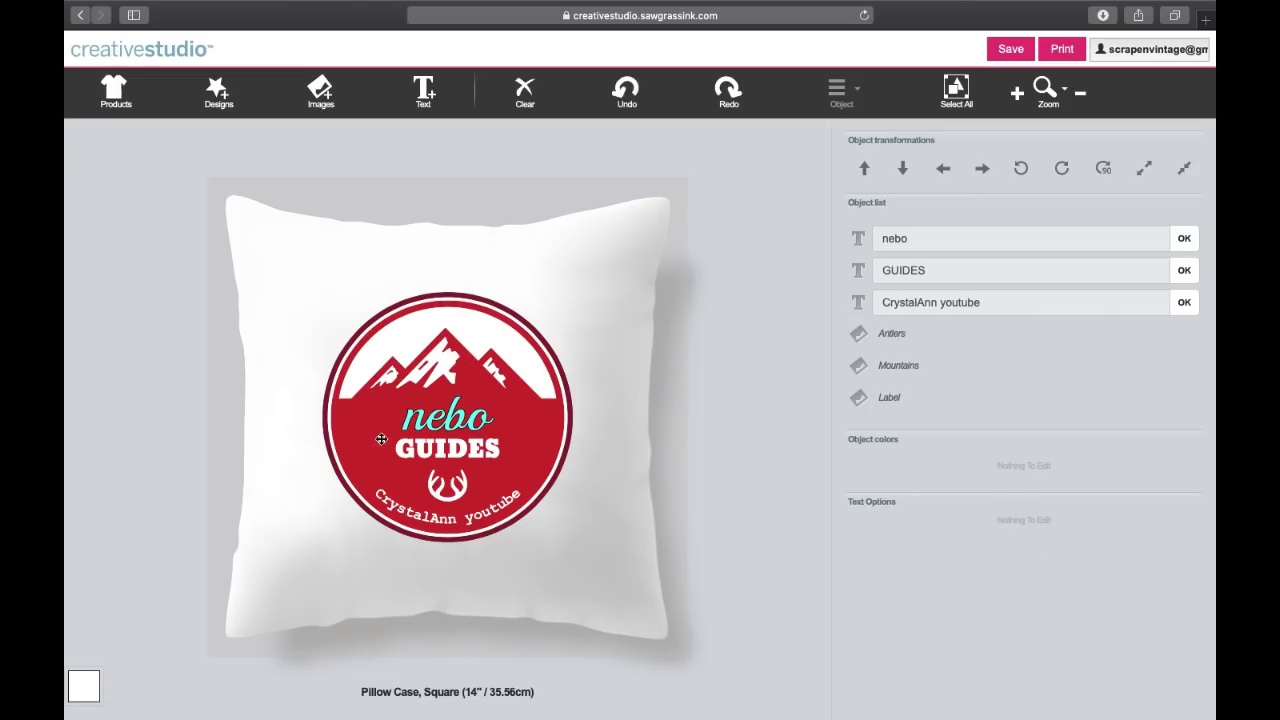
click(417, 427)
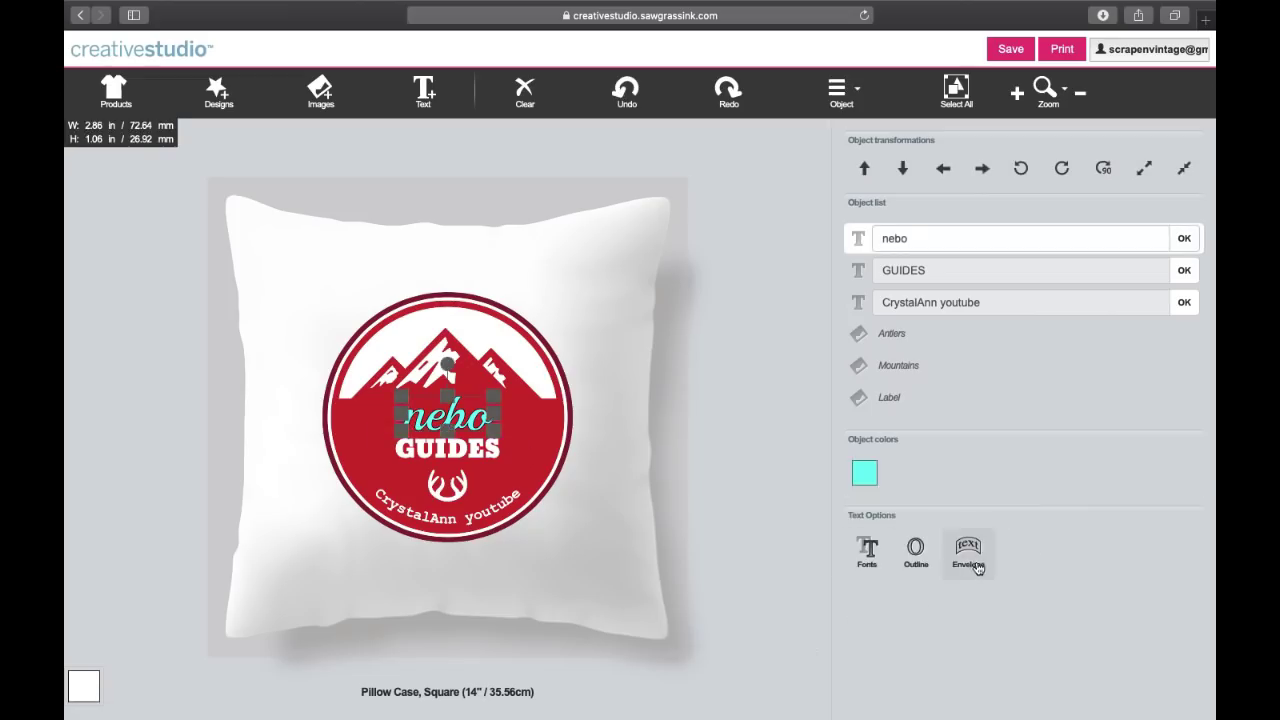
click(700, 548)
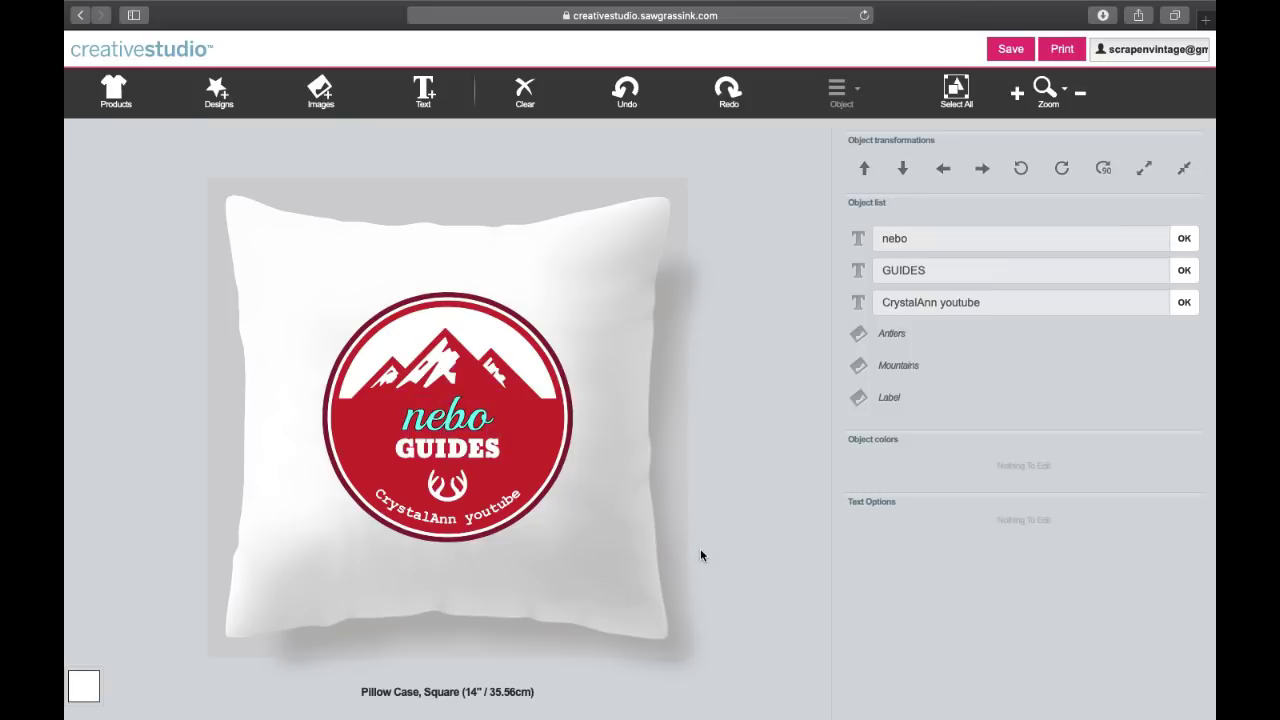
click(490, 511)
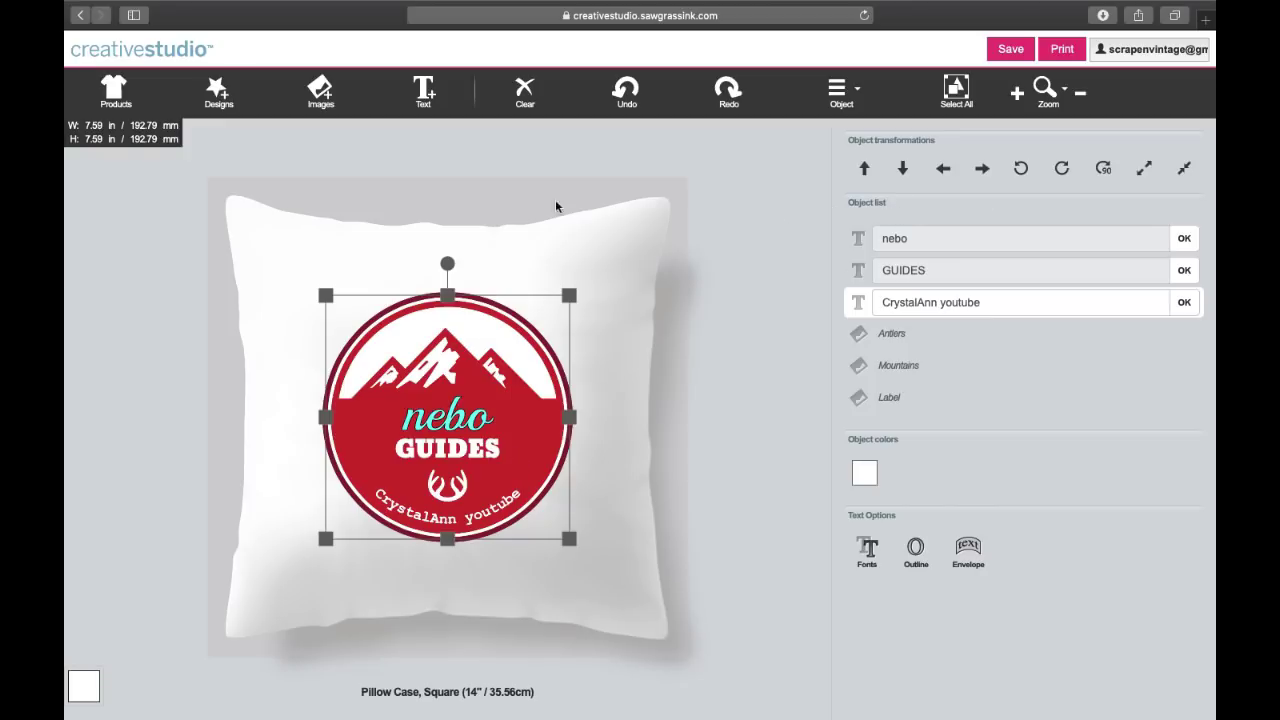
Step: Replace the current design with the Lionheart template from the Animals category of Animals & Pets, accepting the loss of work
click(223, 103)
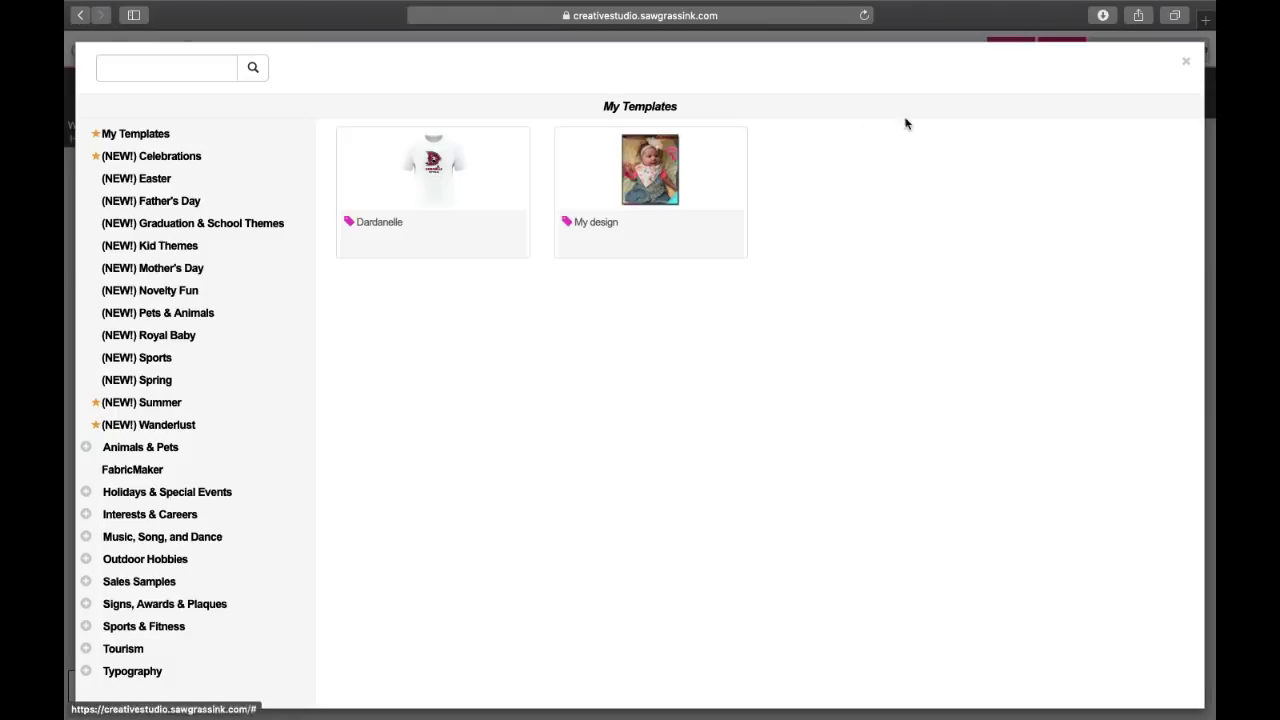
click(1186, 61)
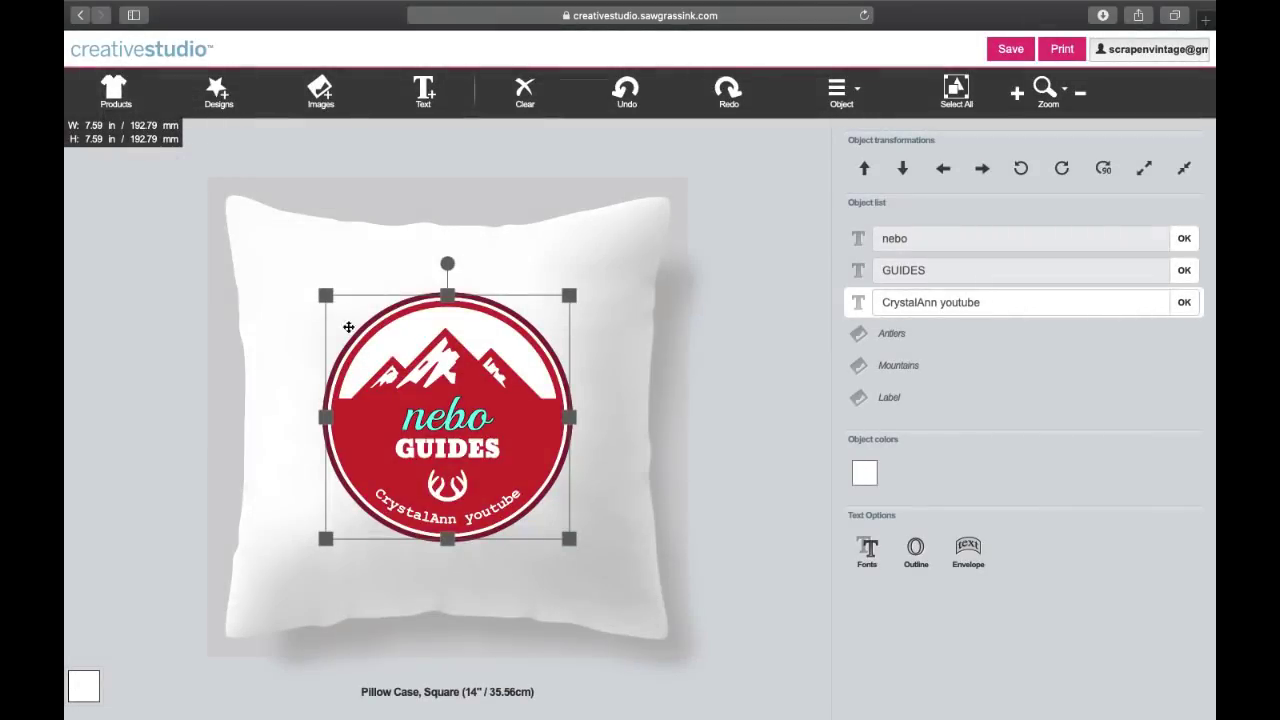
click(214, 100)
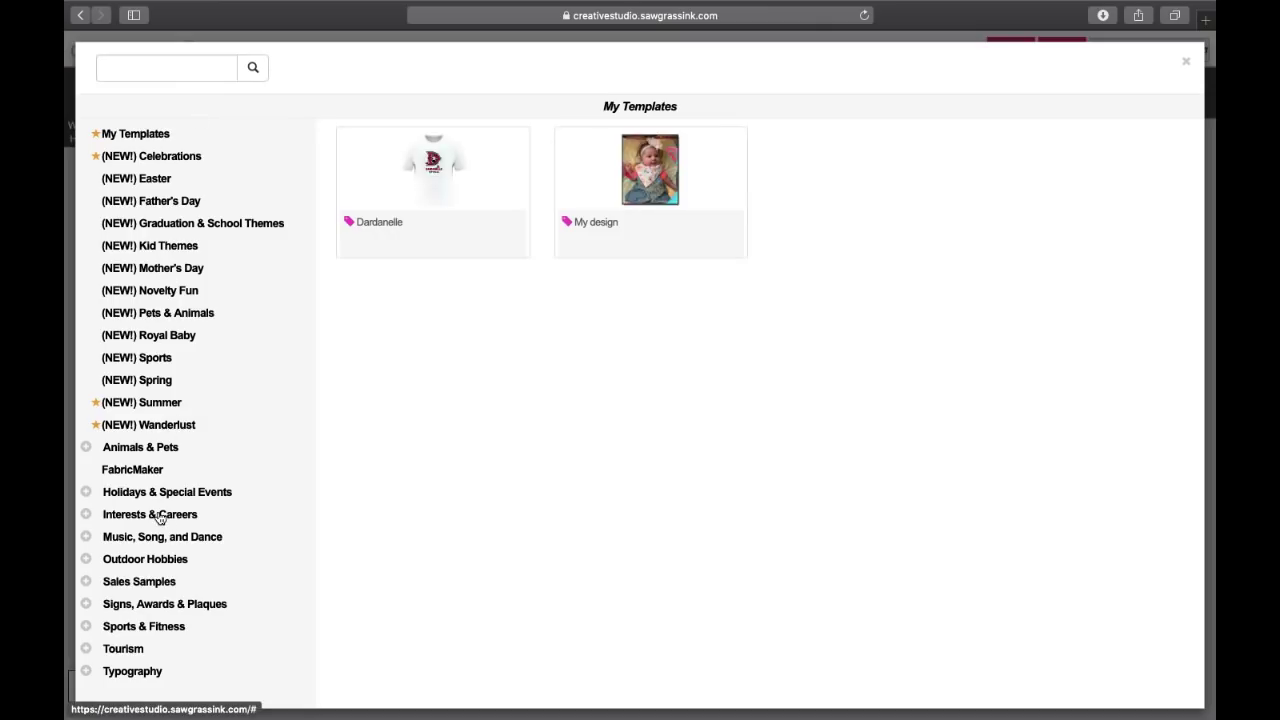
click(153, 455)
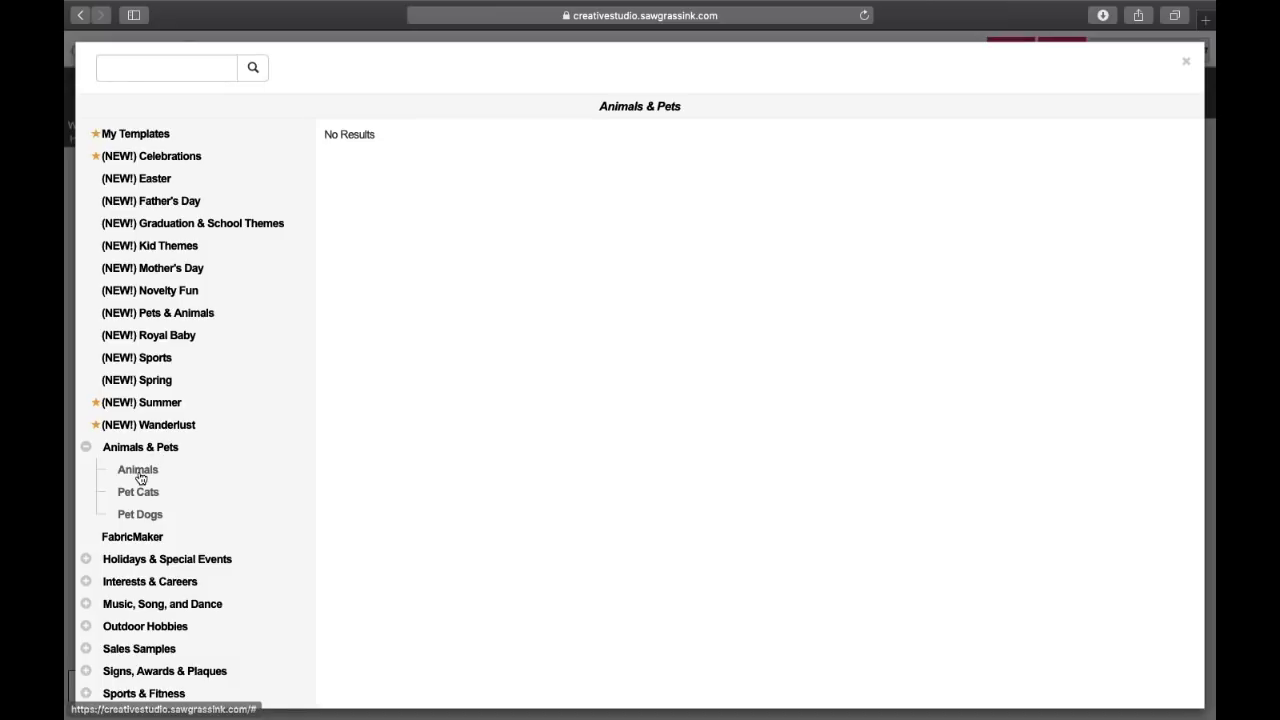
click(139, 472)
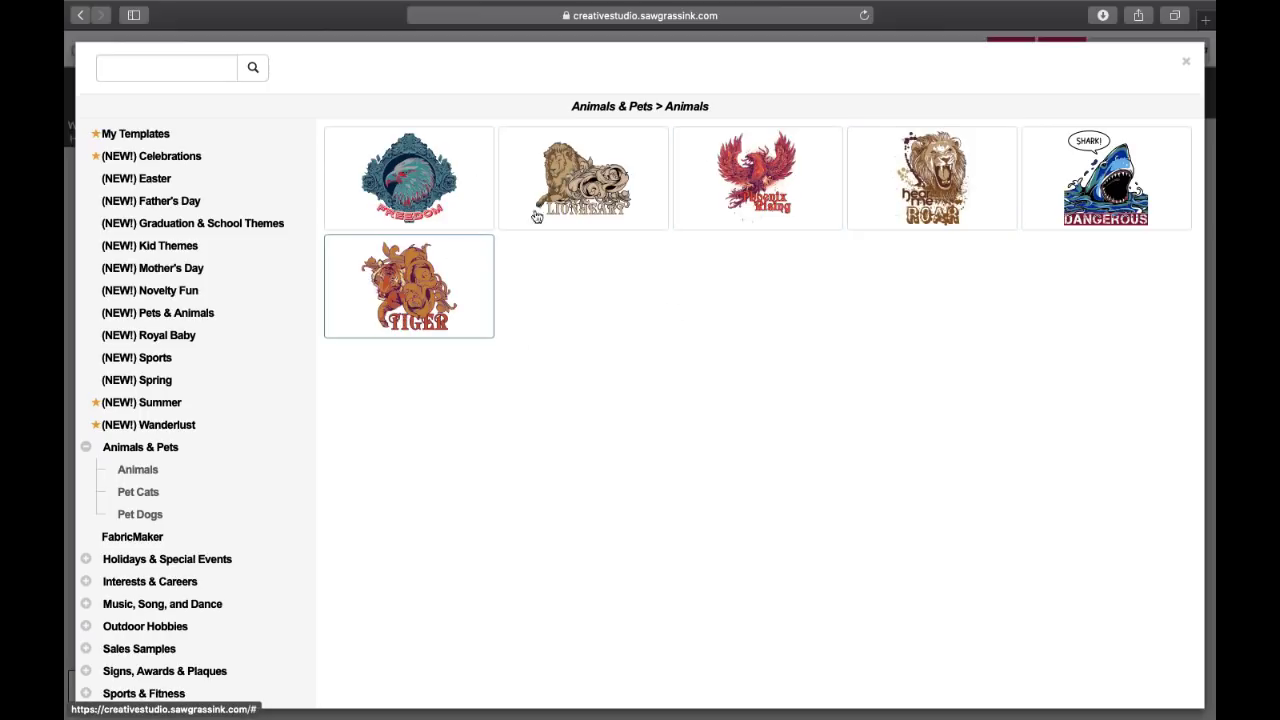
click(577, 186)
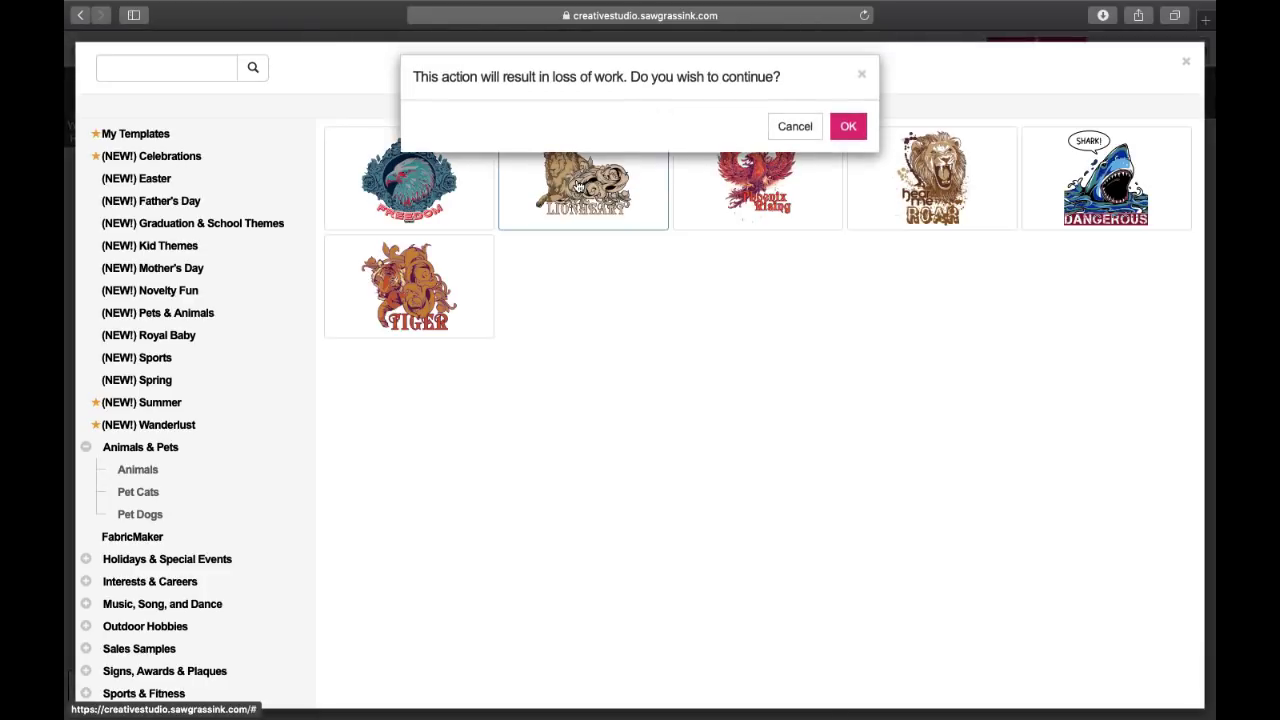
click(847, 127)
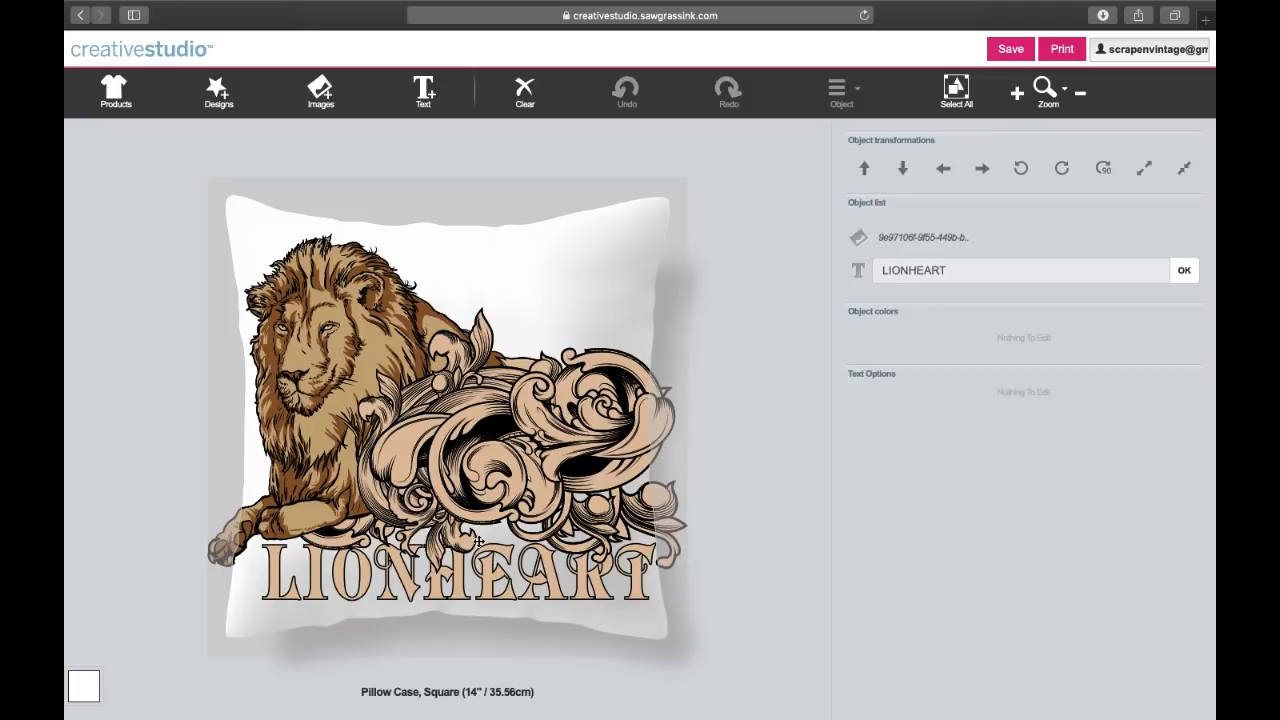
Step: Recolor the tan ornamental scrollwork of the lion graphic with the Magenta Rhod Red swatch
click(581, 357)
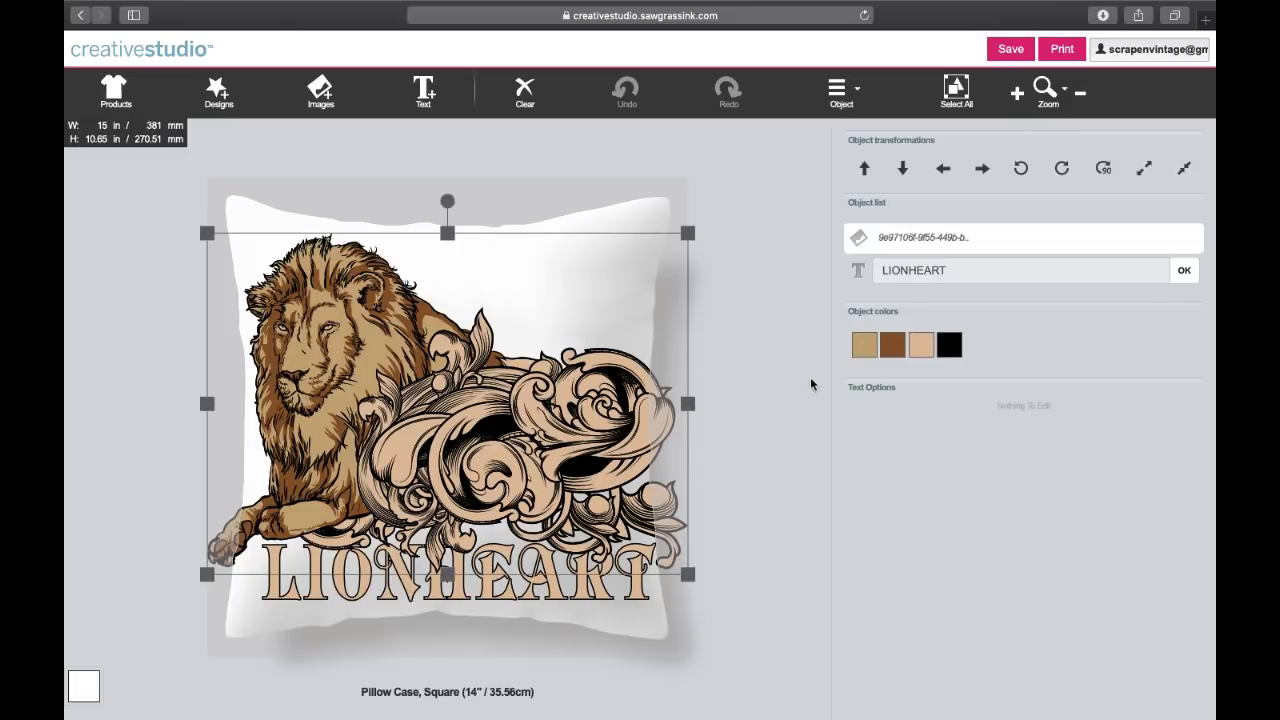
click(921, 348)
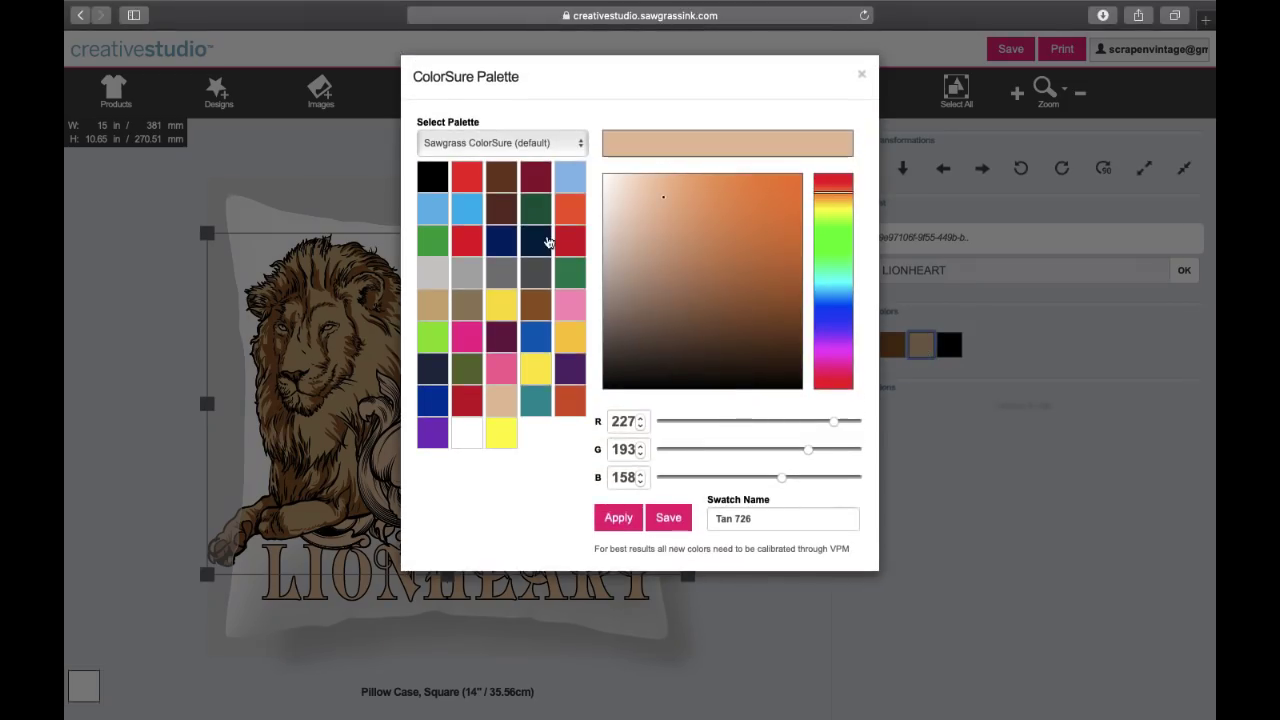
click(466, 340)
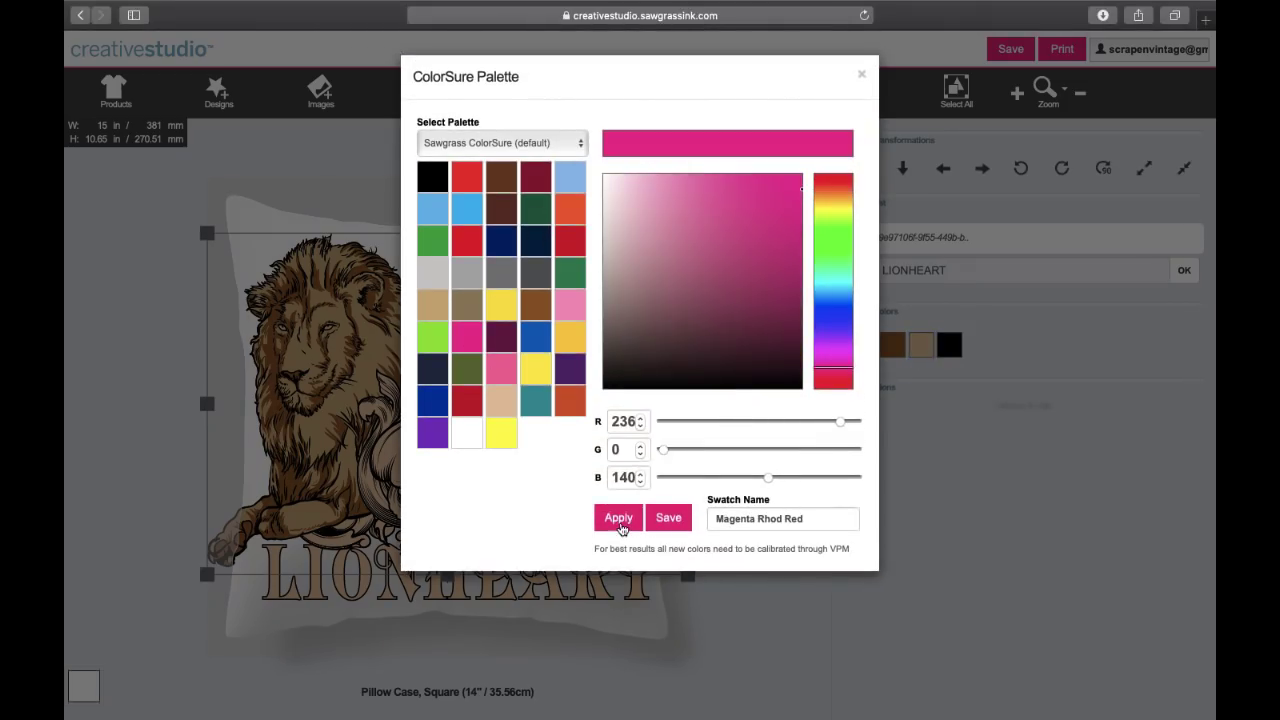
click(620, 527)
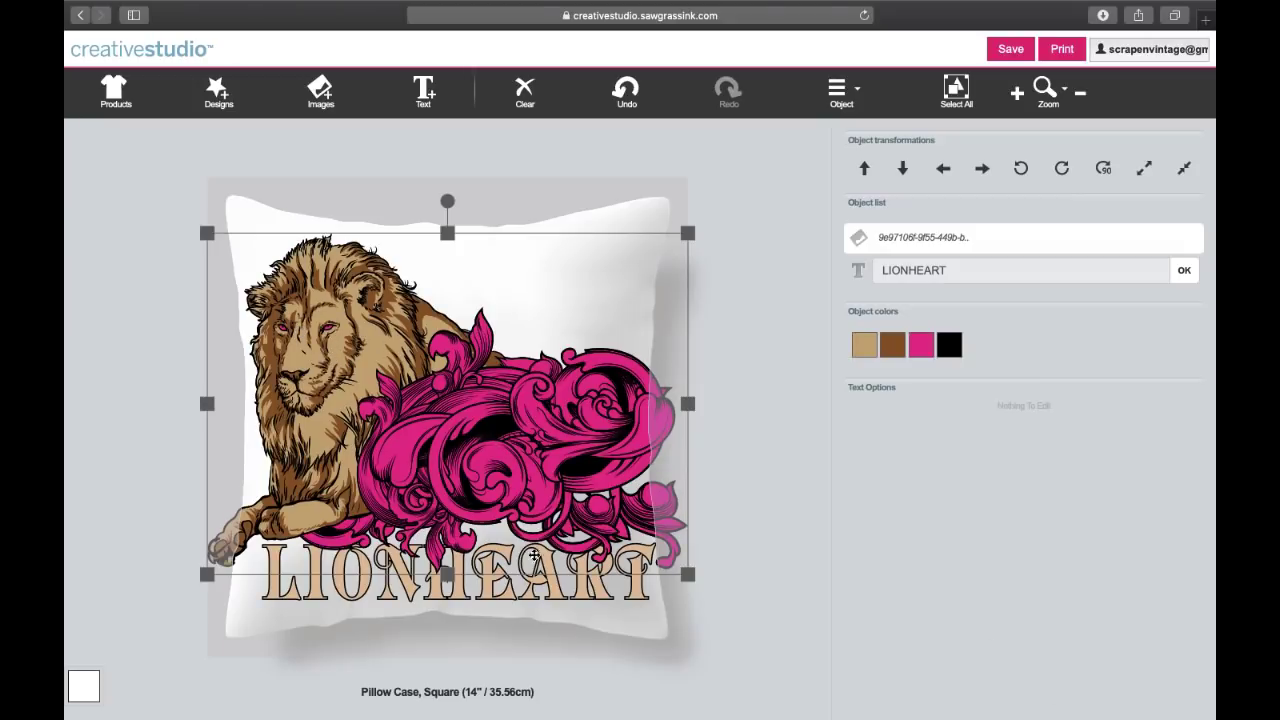
Step: Recolor the "LIONHEART" text with the Columbia Blue 292 swatch
click(414, 592)
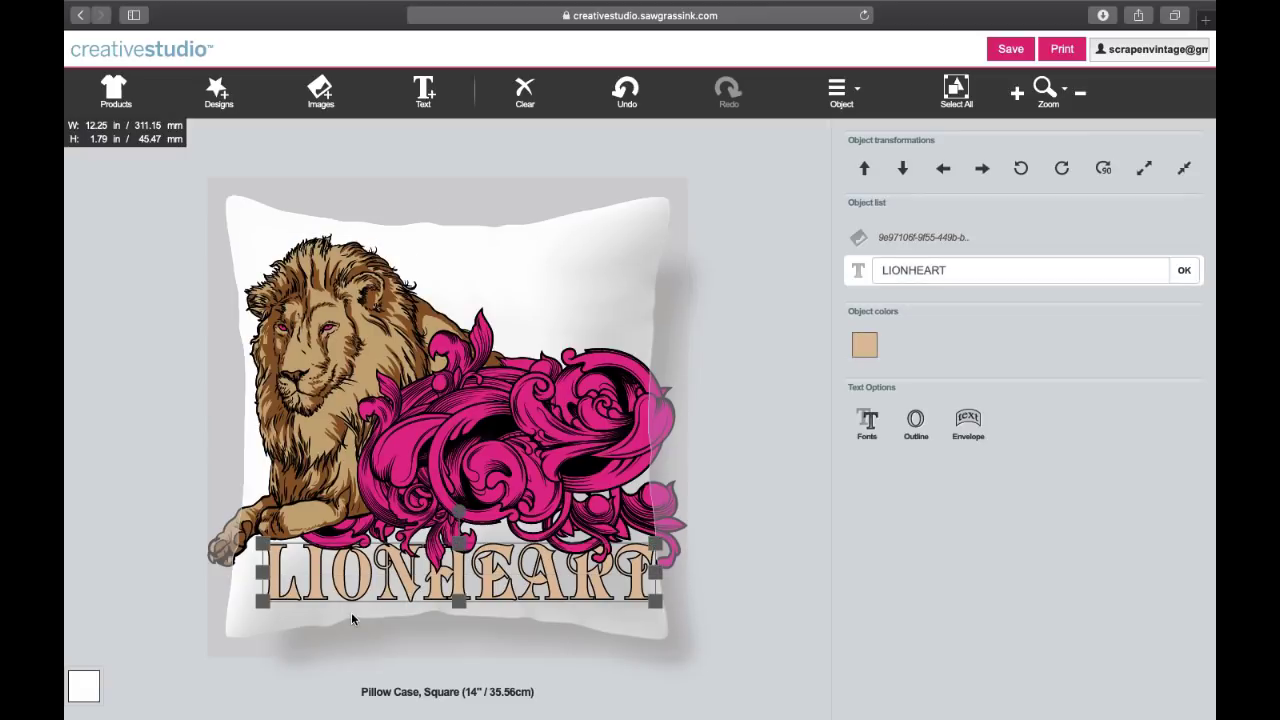
click(864, 347)
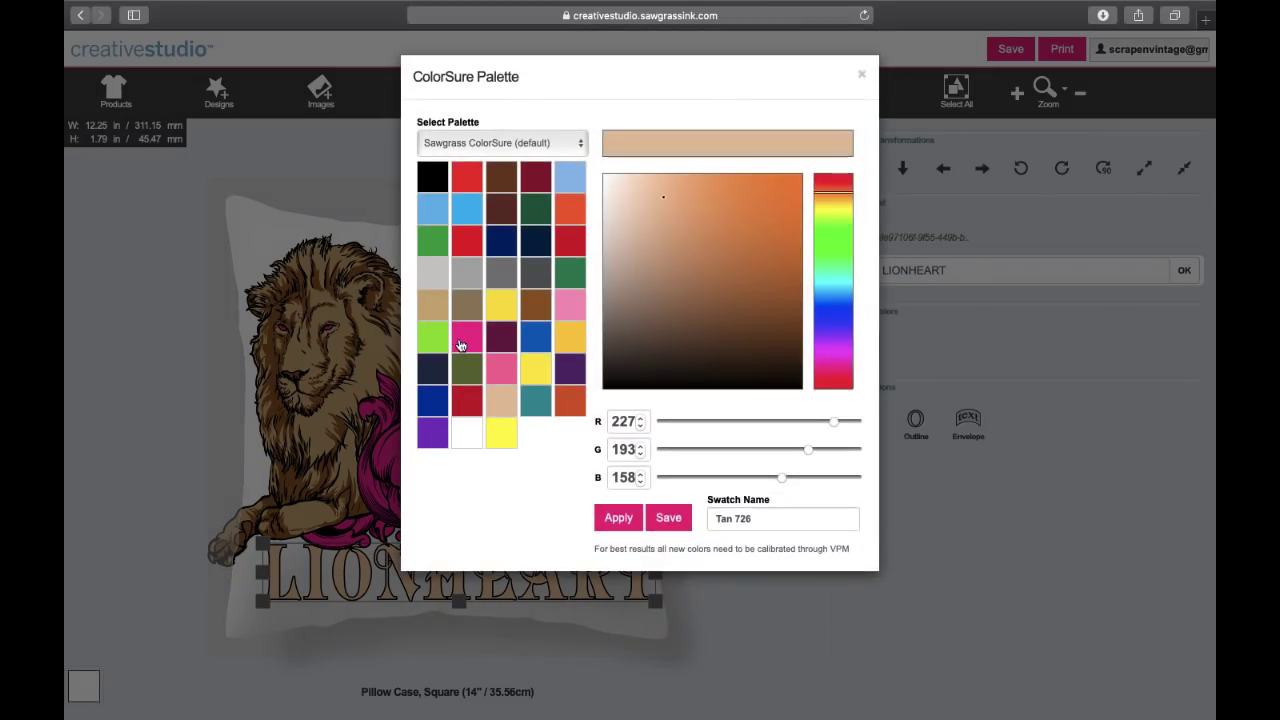
click(430, 213)
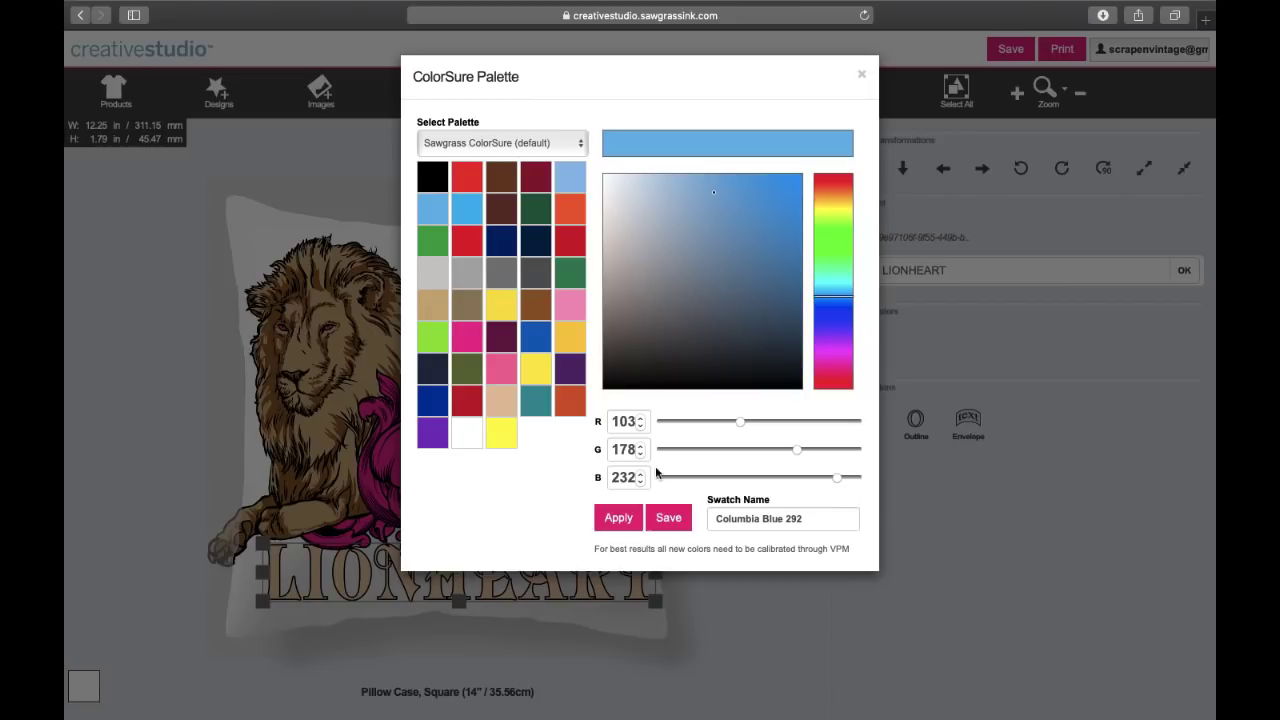
click(614, 520)
Step: Shrink the lion graphic and "LIONHEART" text together to about 9.84 × 7.53 in and clear the selection
click(328, 400)
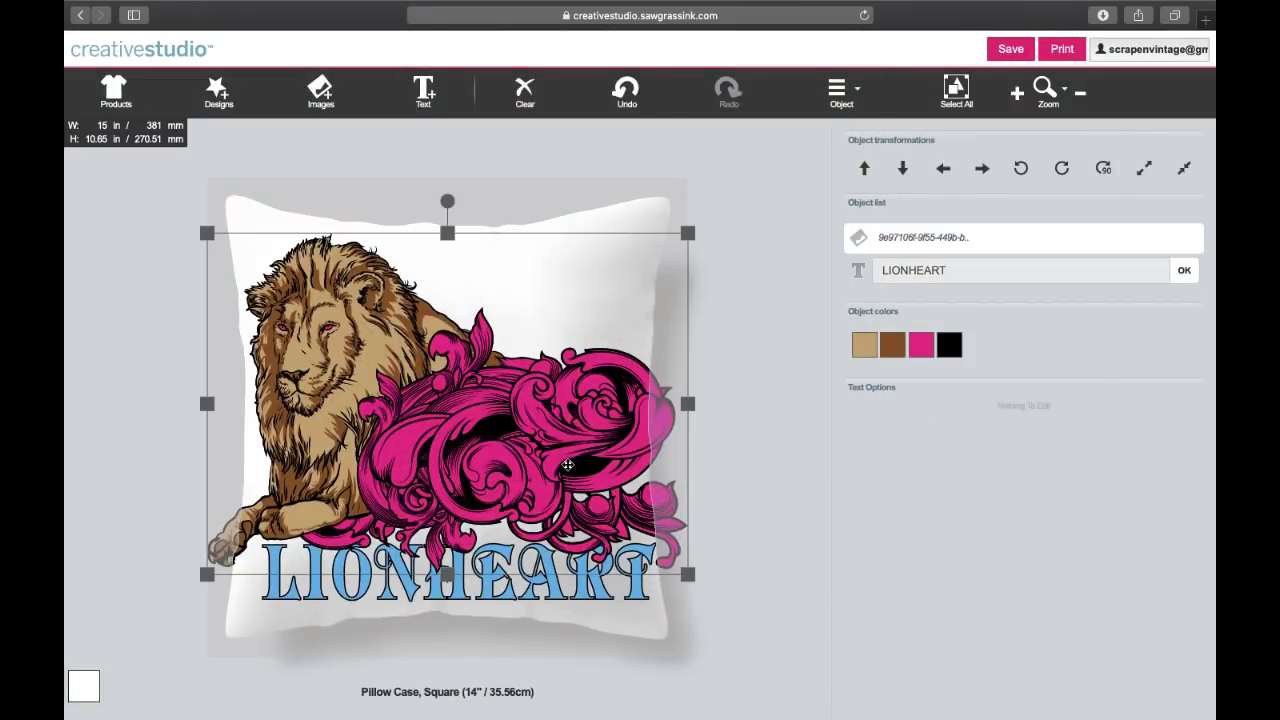
click(955, 93)
click(1178, 171)
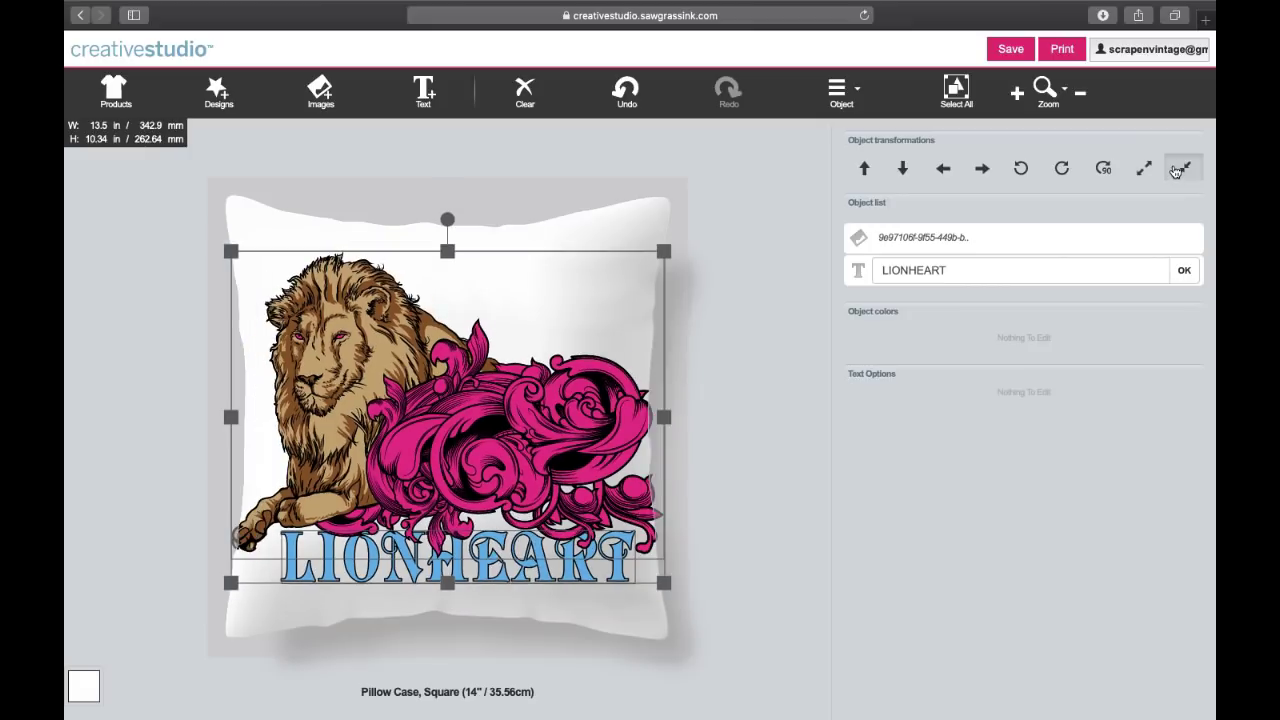
click(1178, 171)
click(1178, 171)
click(1178, 171)
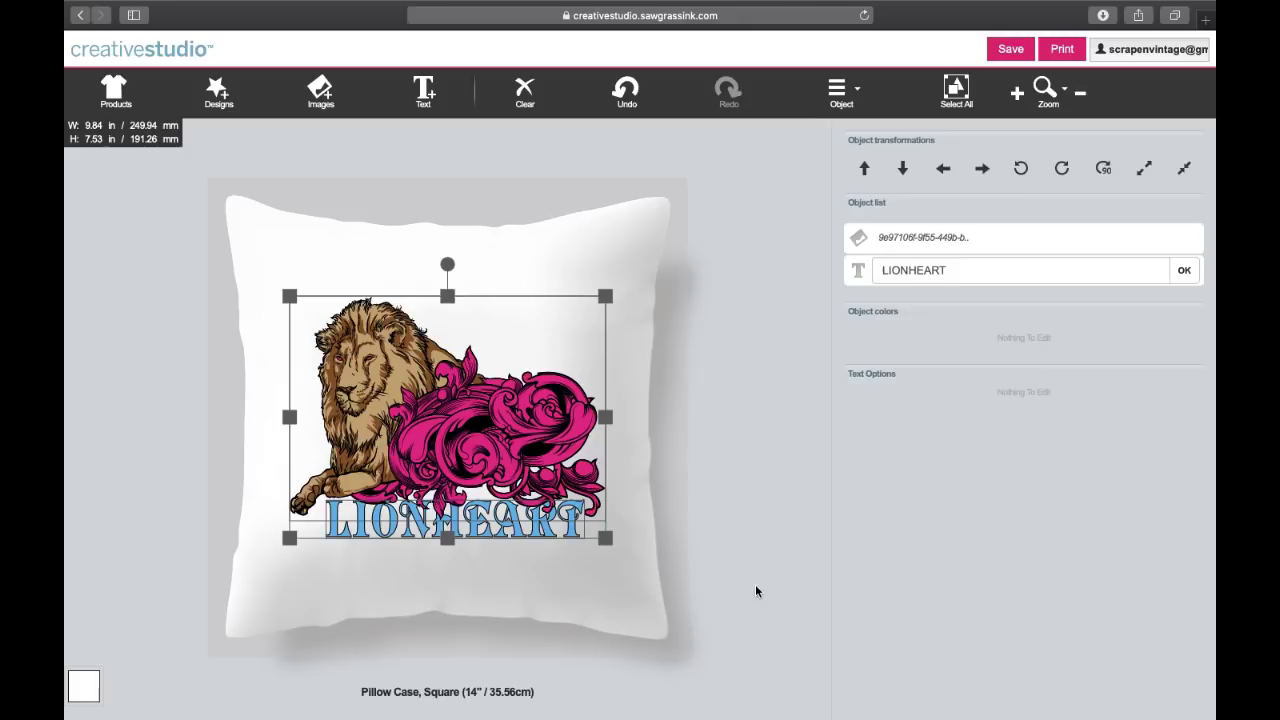
click(656, 619)
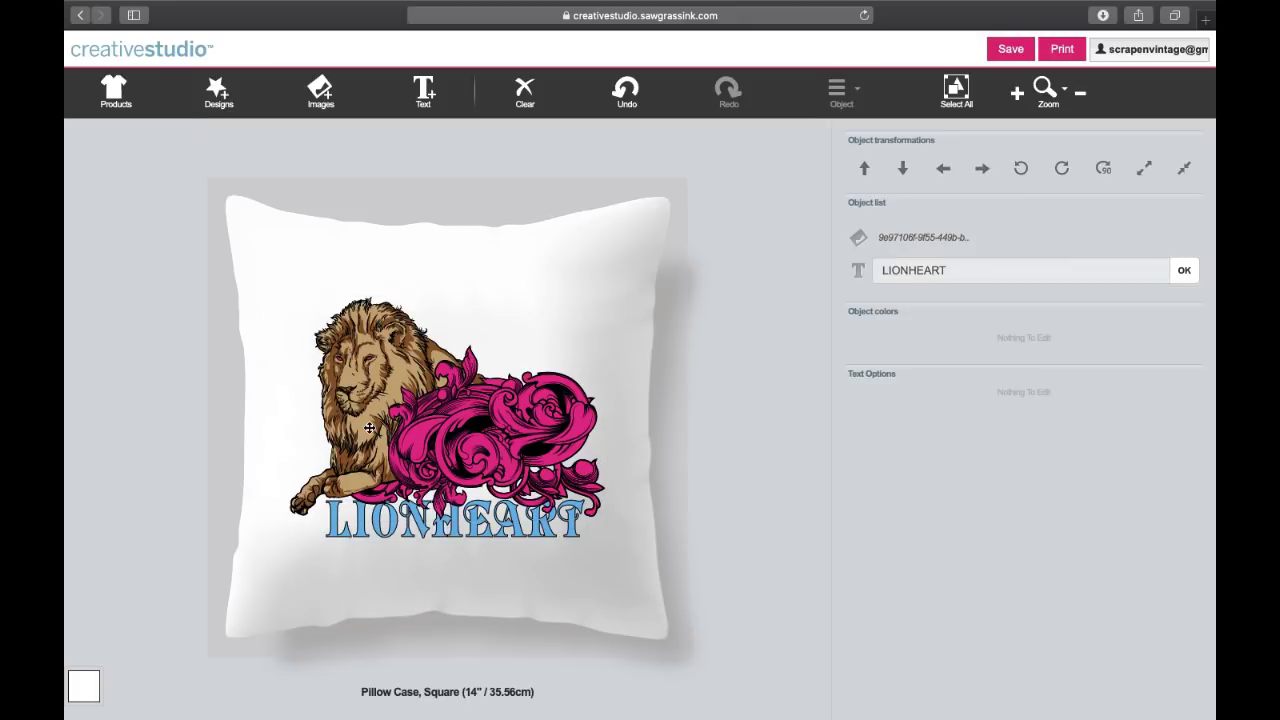
Step: View the saved designs in My Templates and return to the pillow design
click(217, 92)
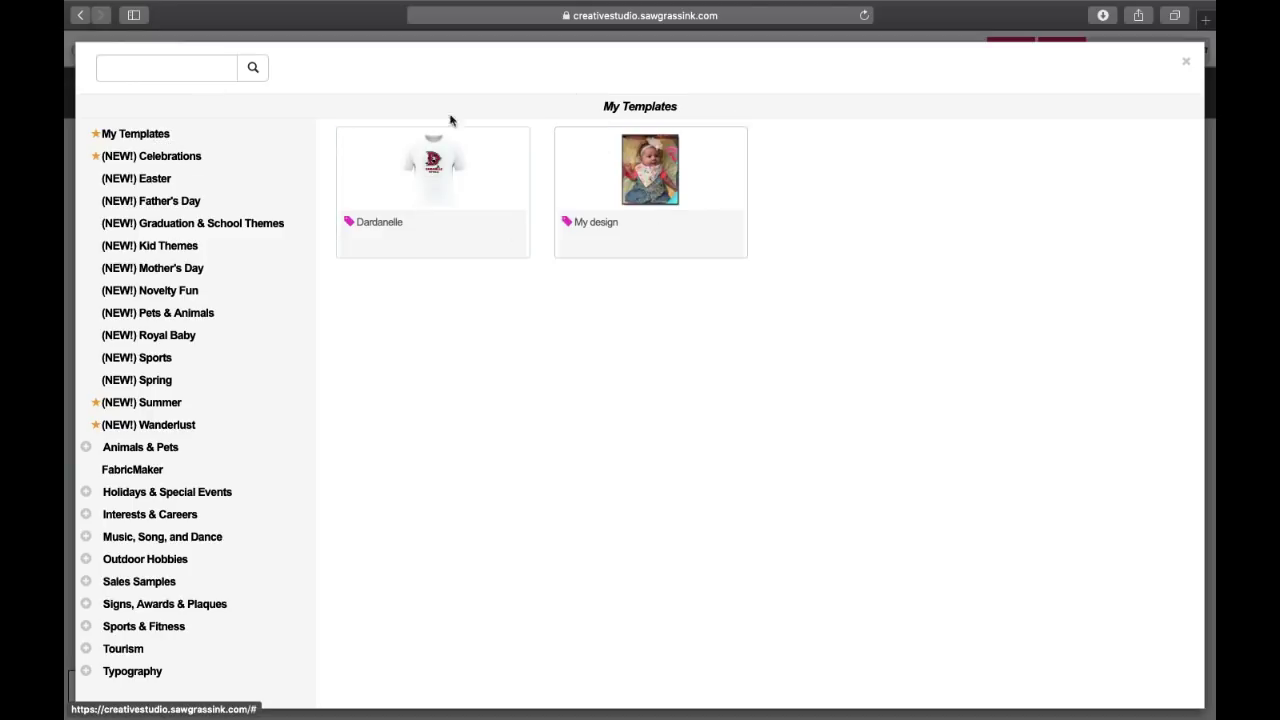
click(141, 136)
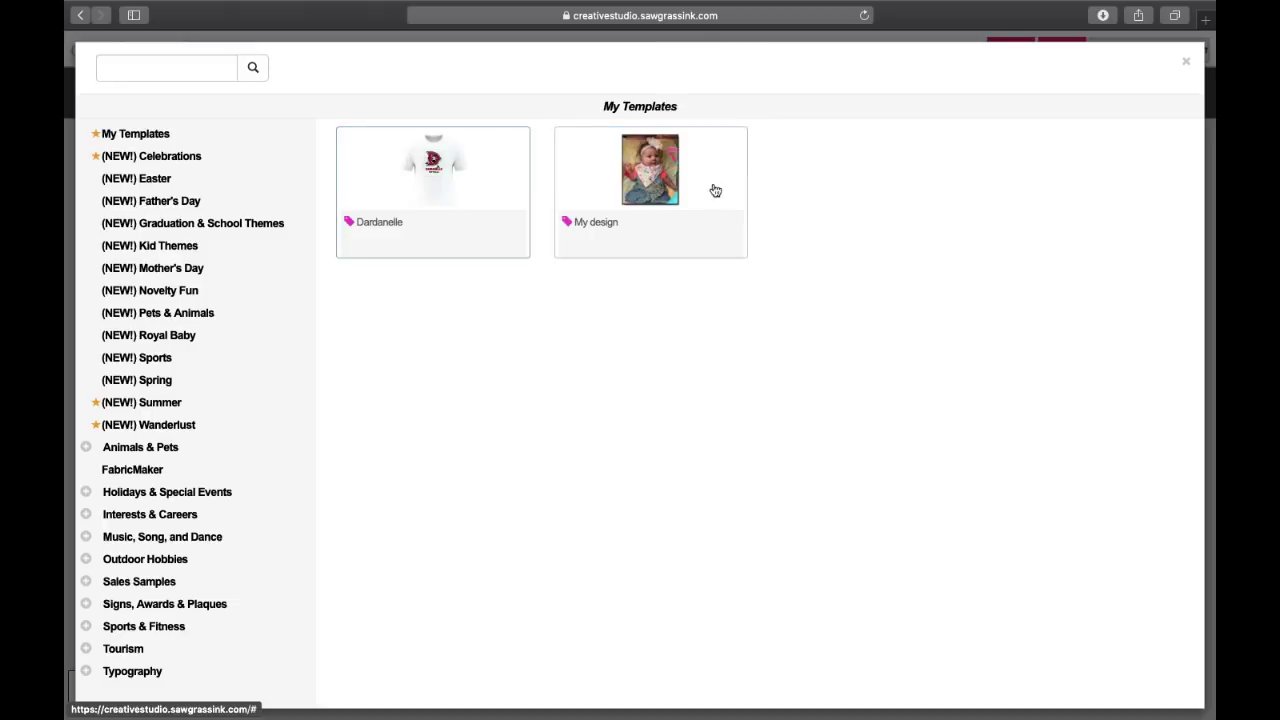
click(1185, 64)
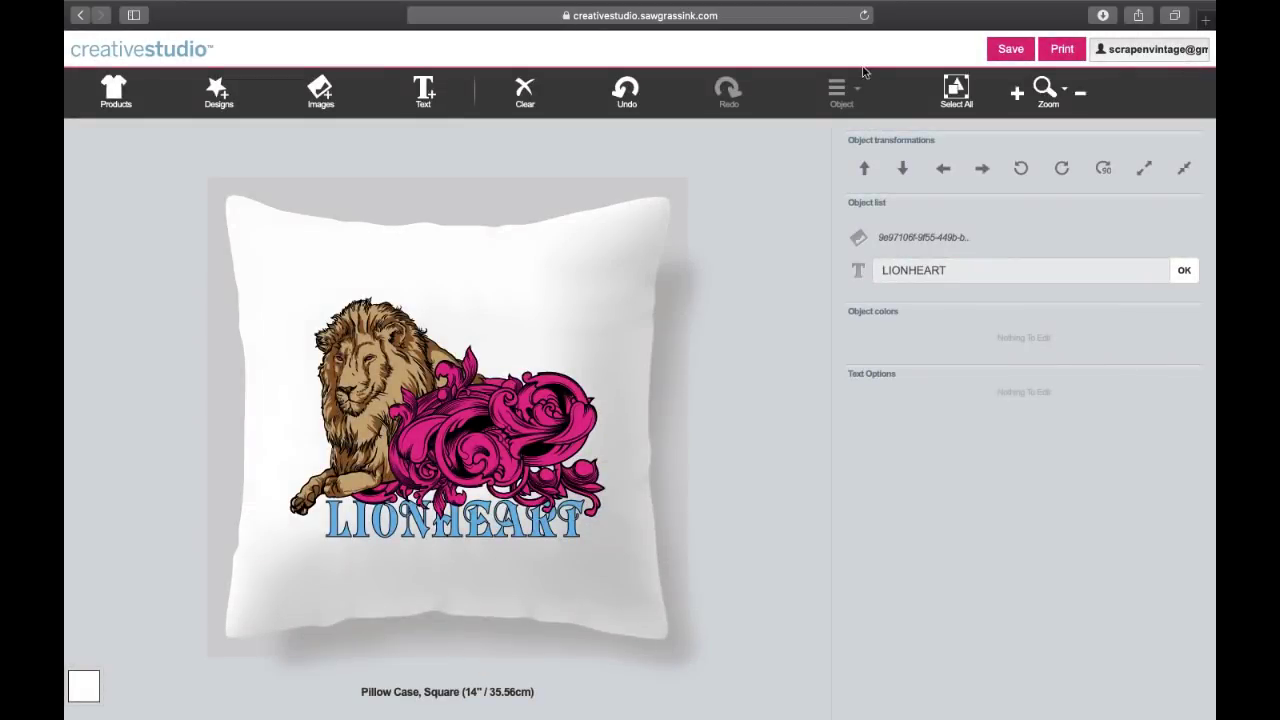
Step: Delete the lion graphic and the "LIONHEART" text from the pillow design
click(957, 94)
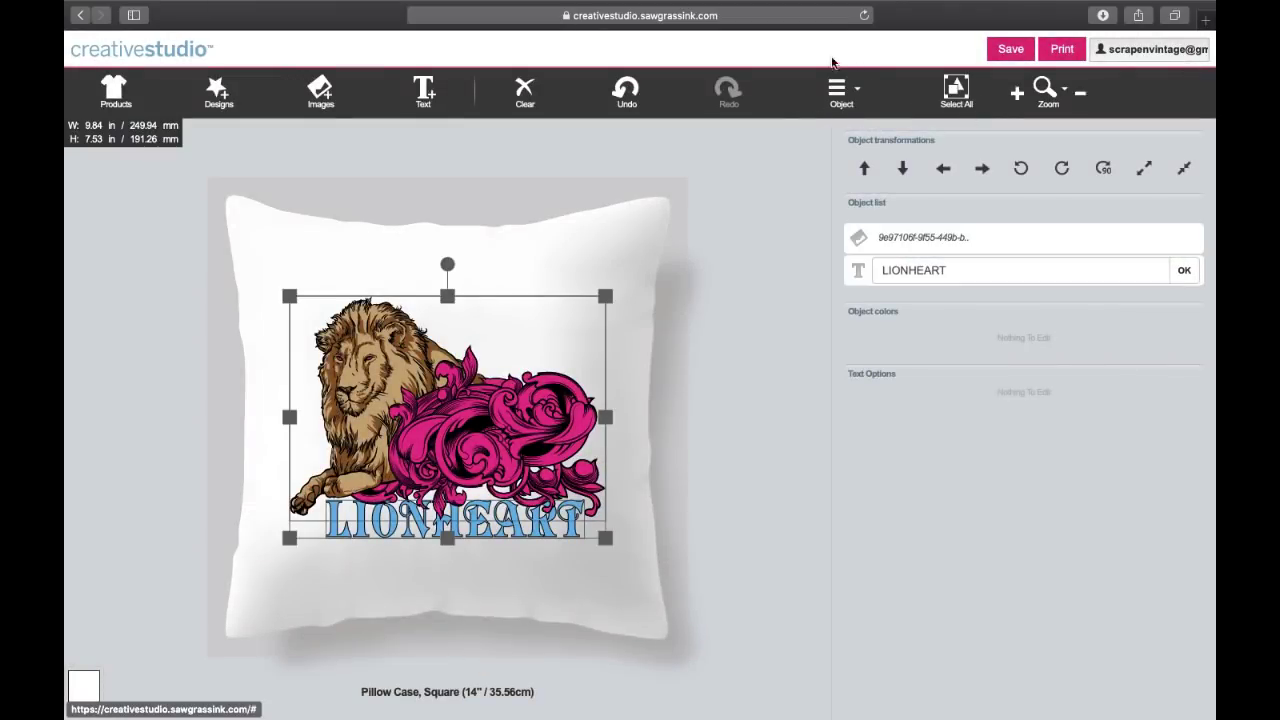
click(843, 100)
click(806, 133)
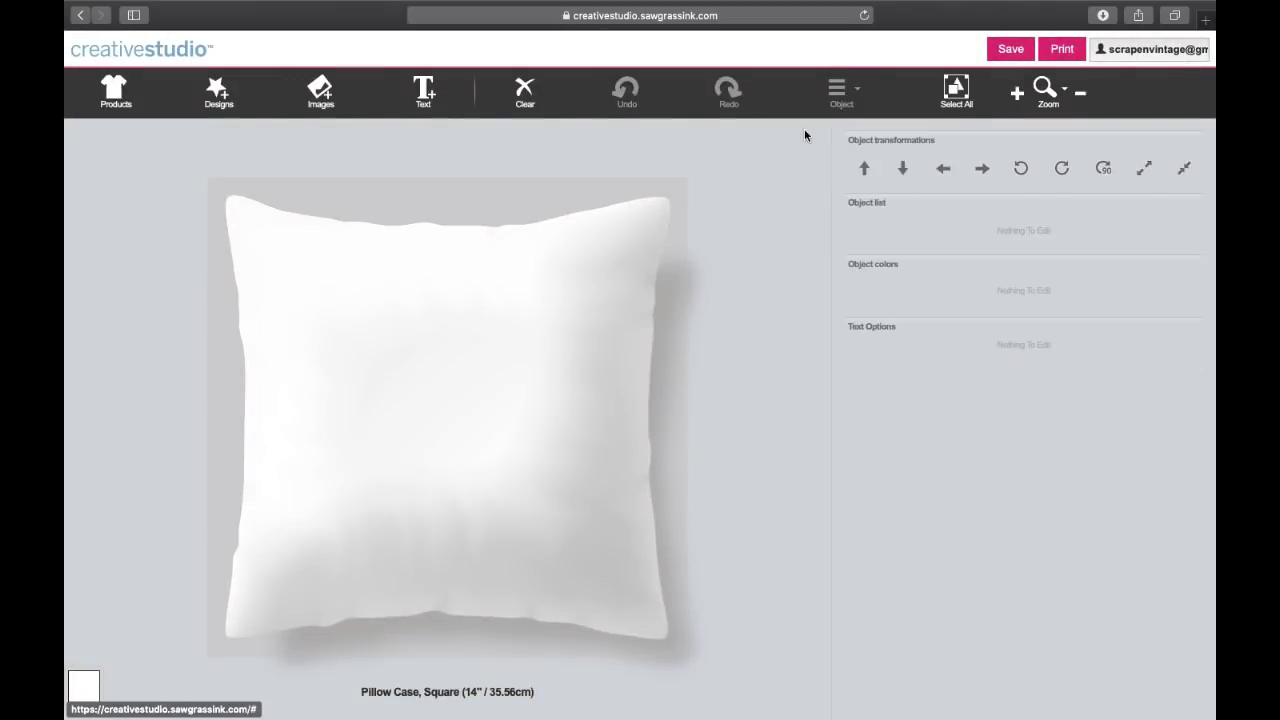
Step: Open the image library and look through the uploaded pictures in My Images
click(320, 92)
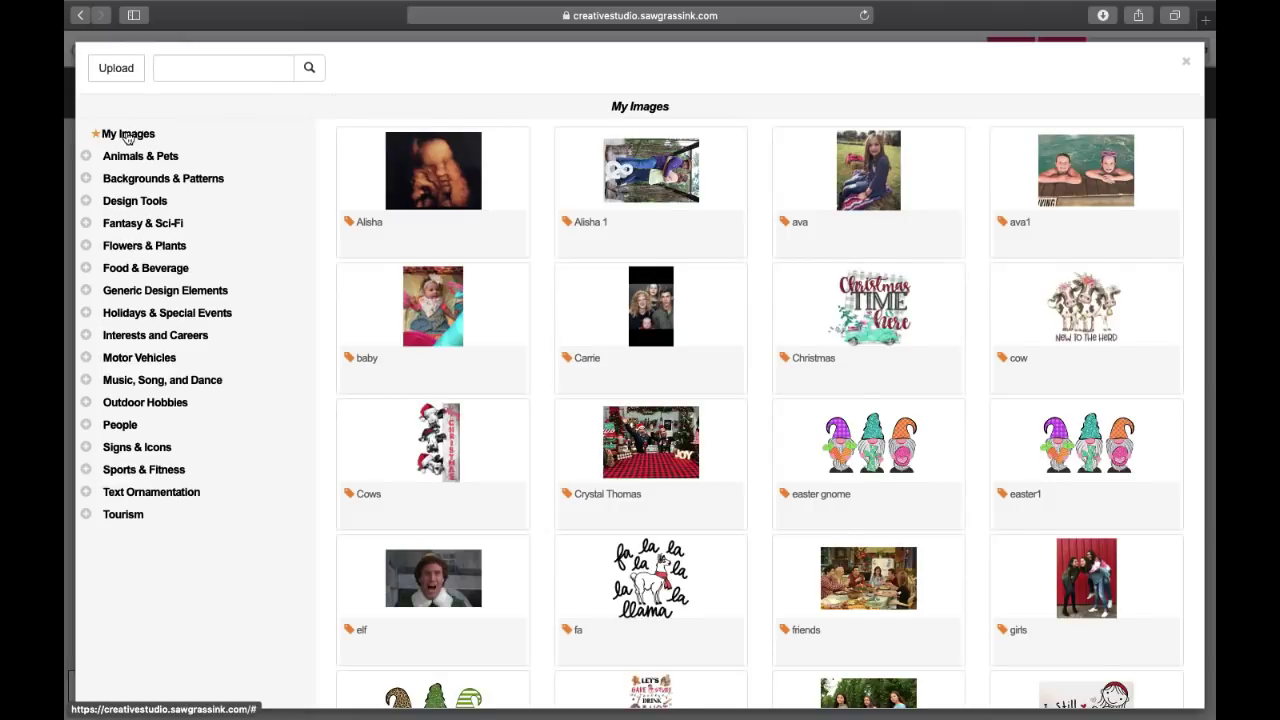
scroll(923, 549, down, 5)
scroll(926, 551, up, 5)
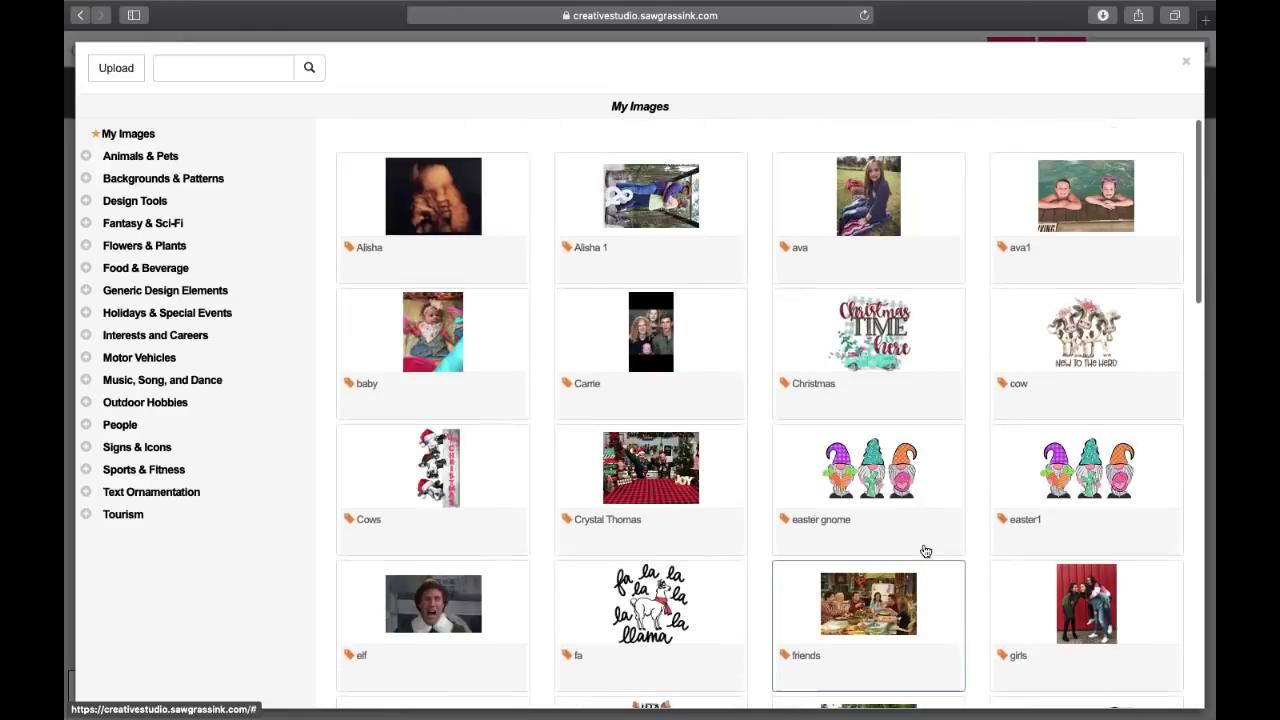
scroll(926, 551, down, 1)
click(144, 134)
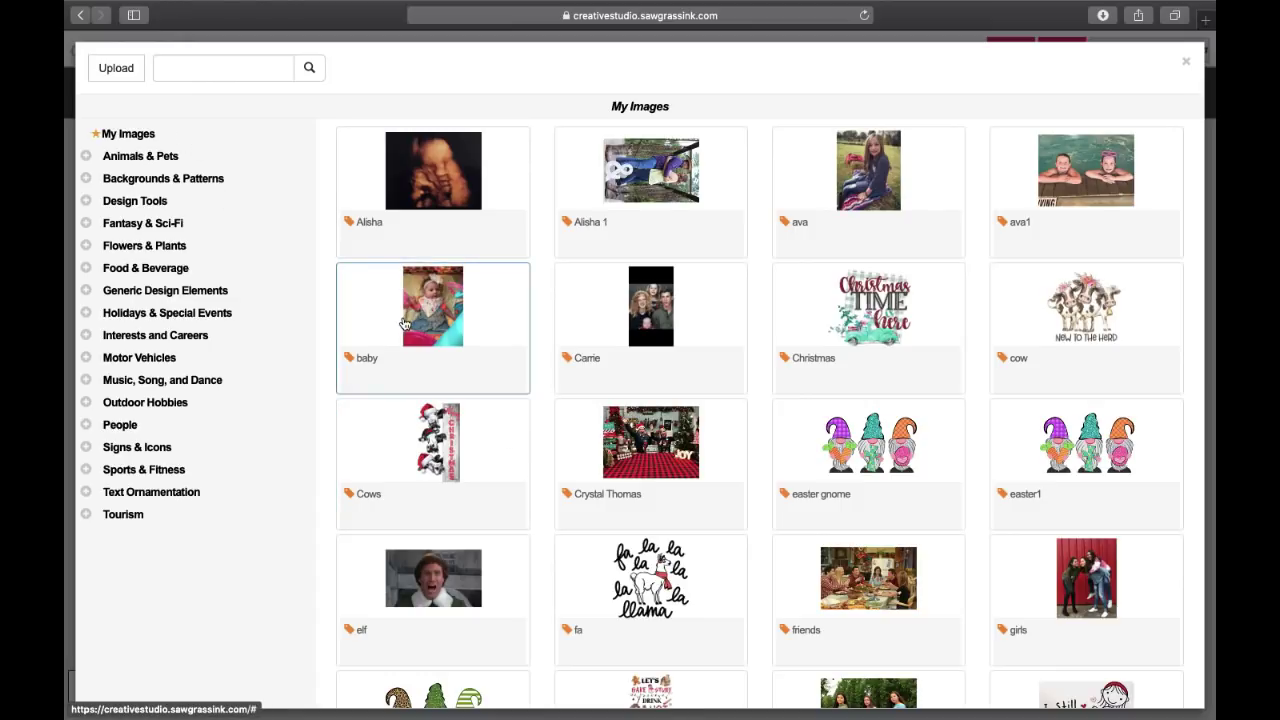
scroll(743, 394, down, 5)
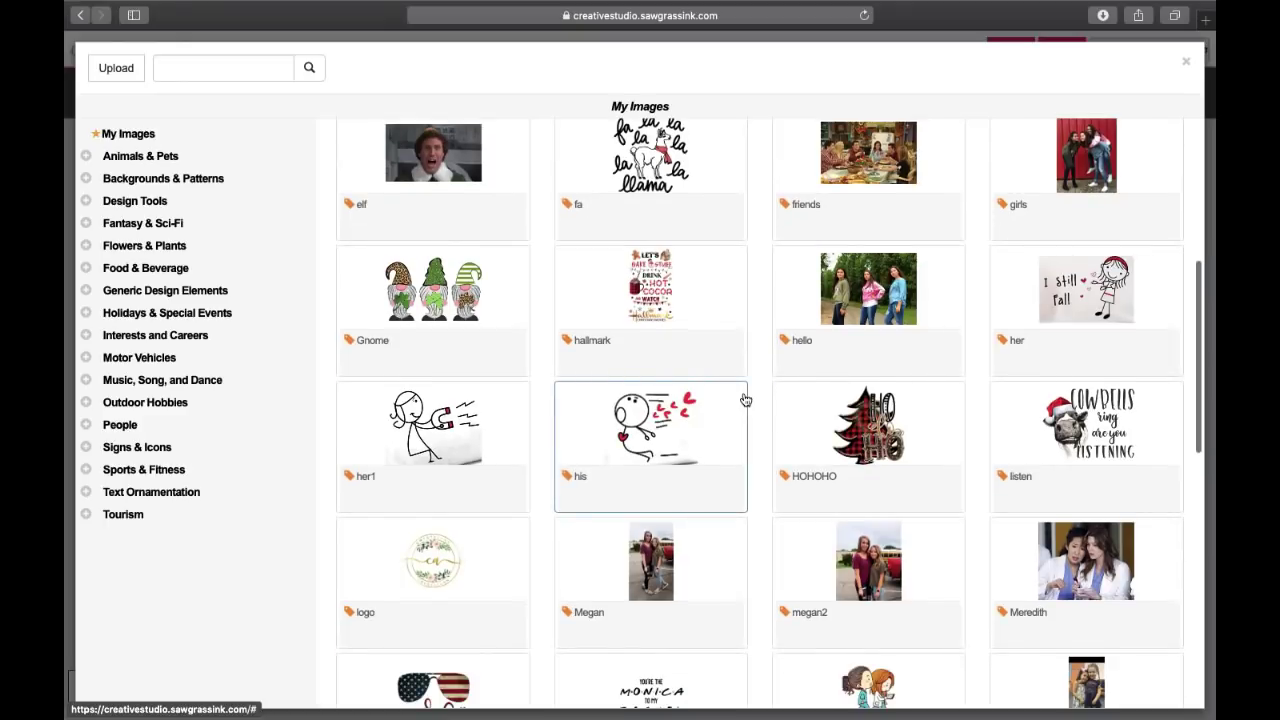
scroll(745, 400, up, 5)
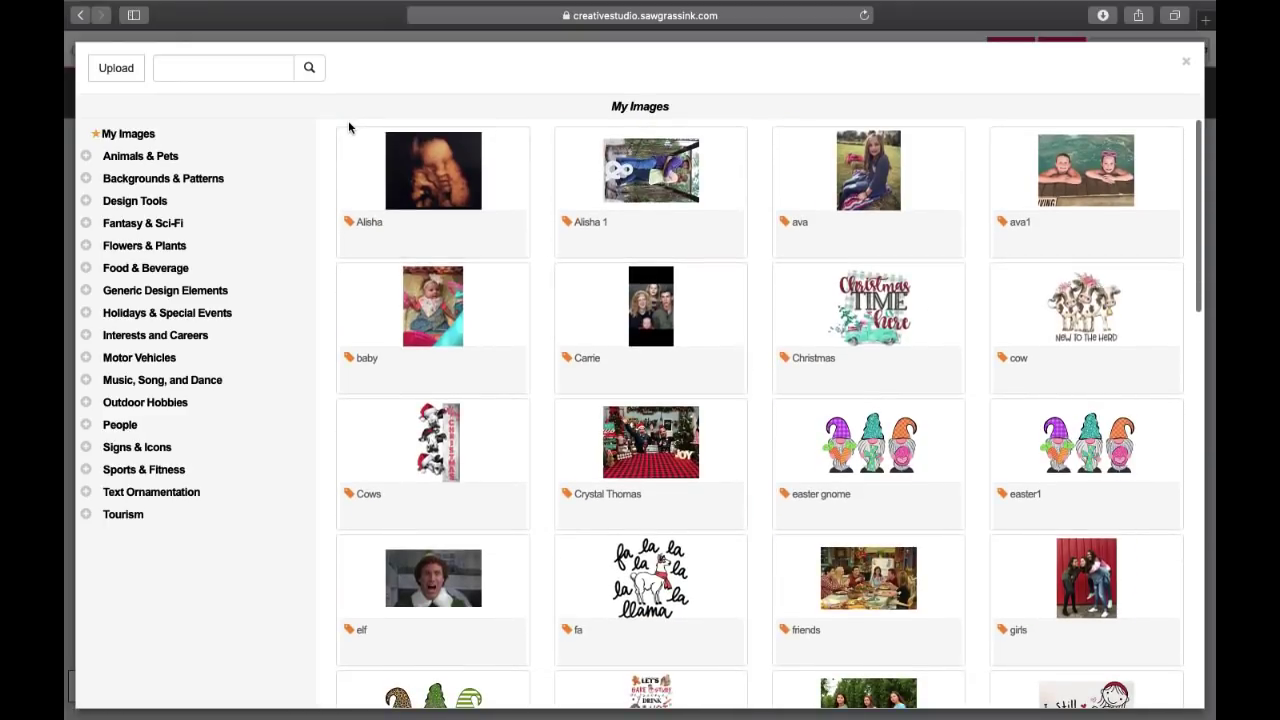
Step: Start an image upload and choose the red "D" team logo PNG, teampic118719…orig.png, from the Desktop
click(114, 68)
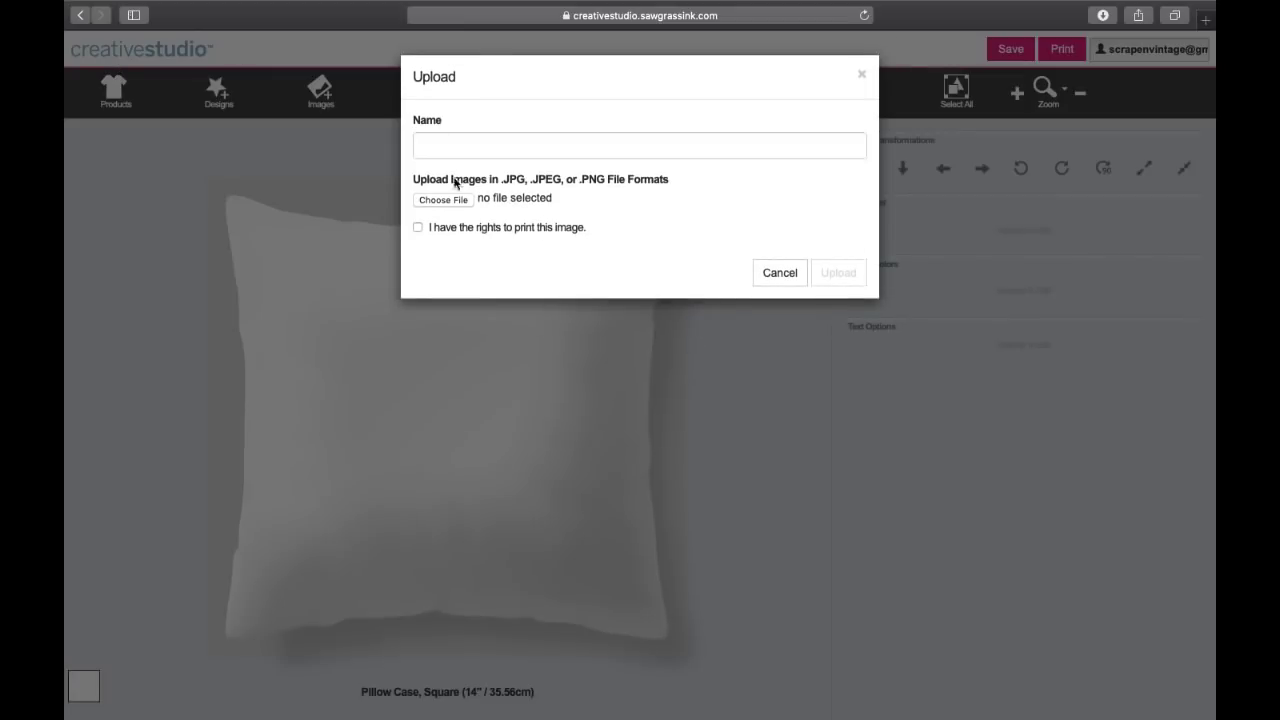
click(442, 200)
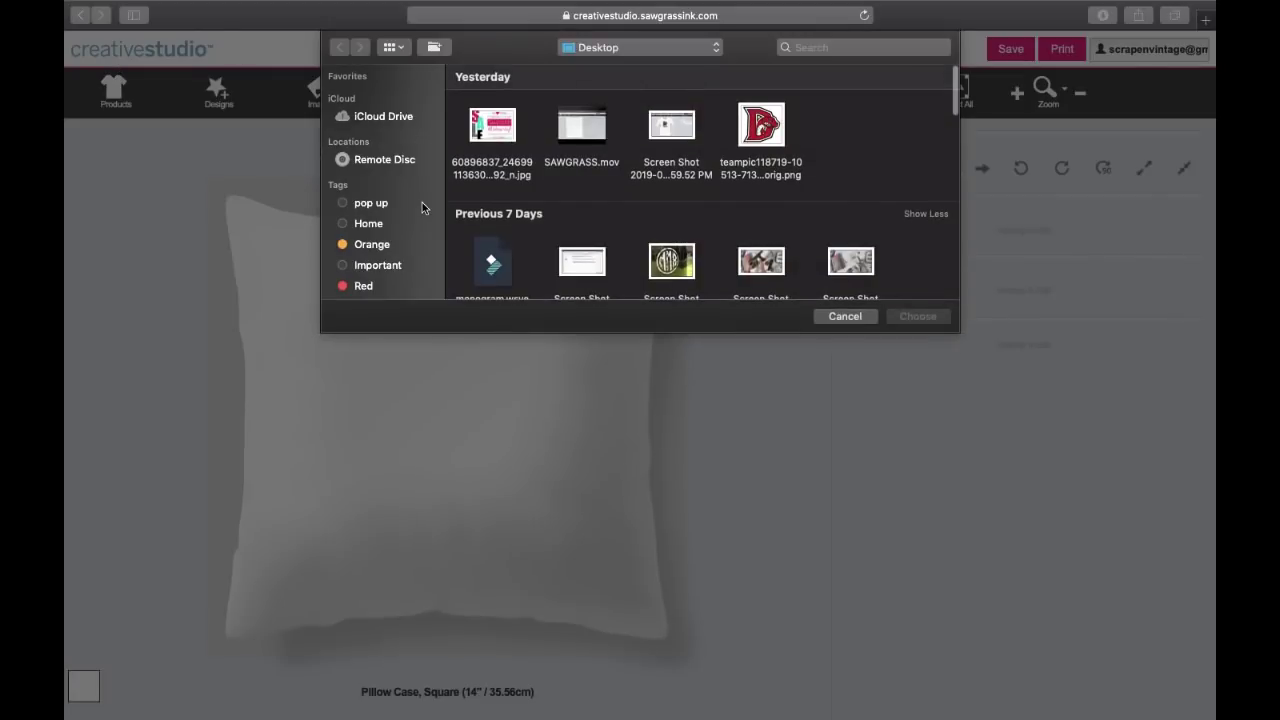
scroll(610, 230, down, 4)
scroll(637, 266, up, 4)
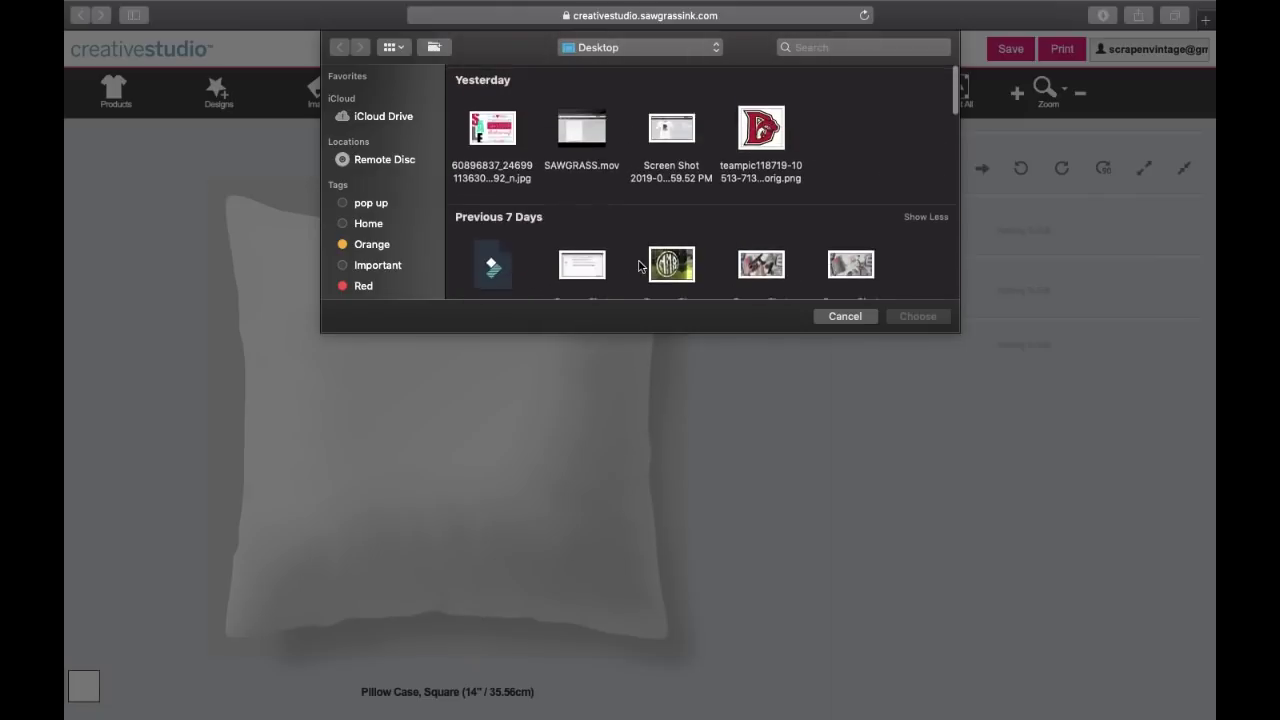
click(762, 127)
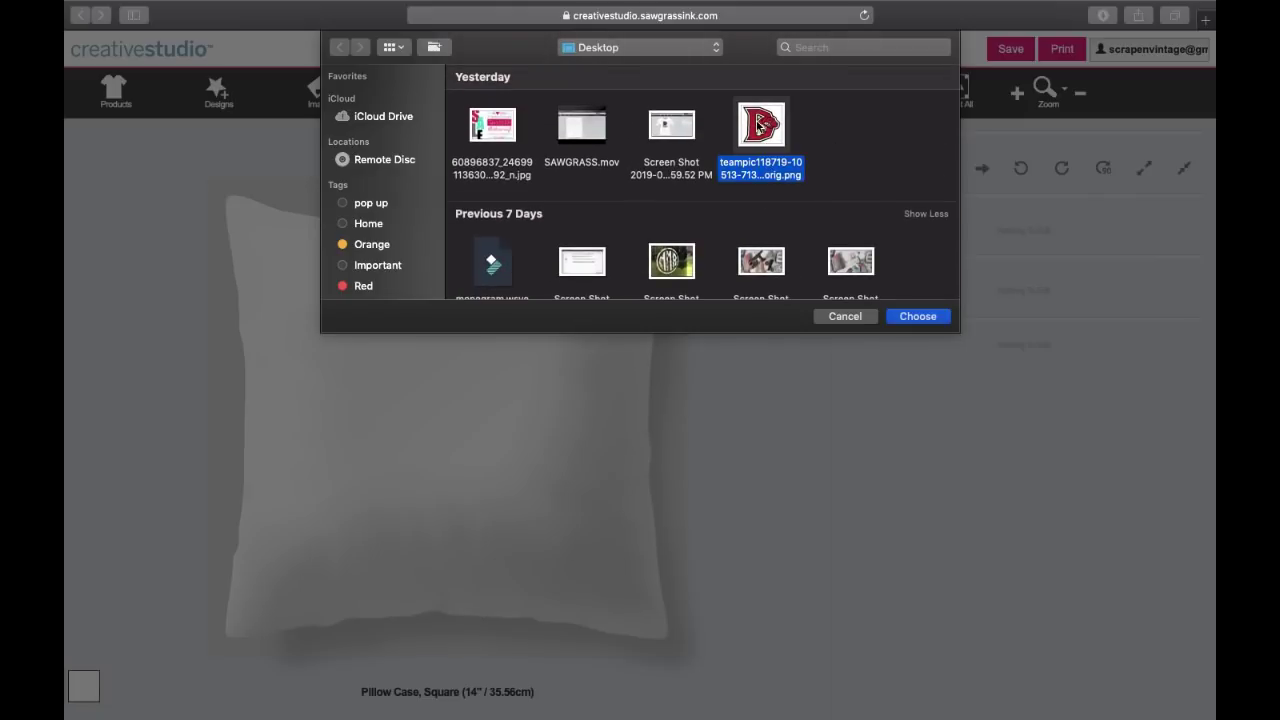
click(904, 318)
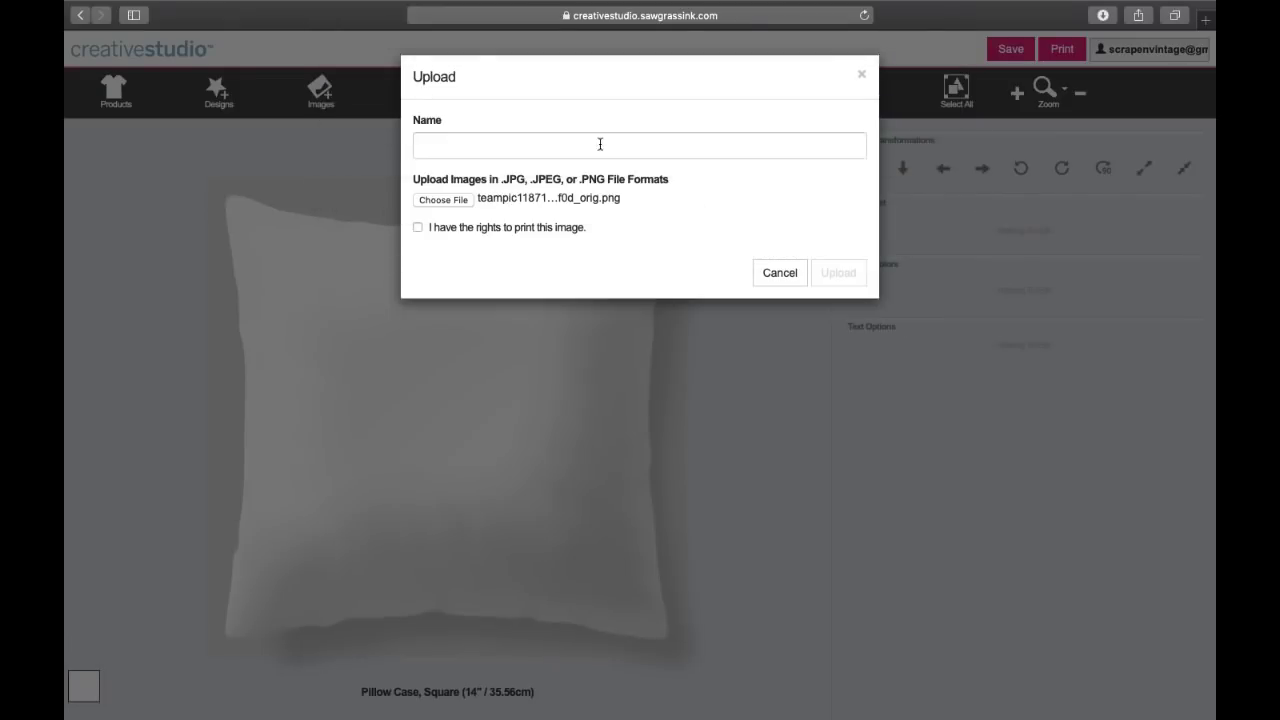
Step: Name the image "D", confirm the rights to print it, and upload it
click(585, 156)
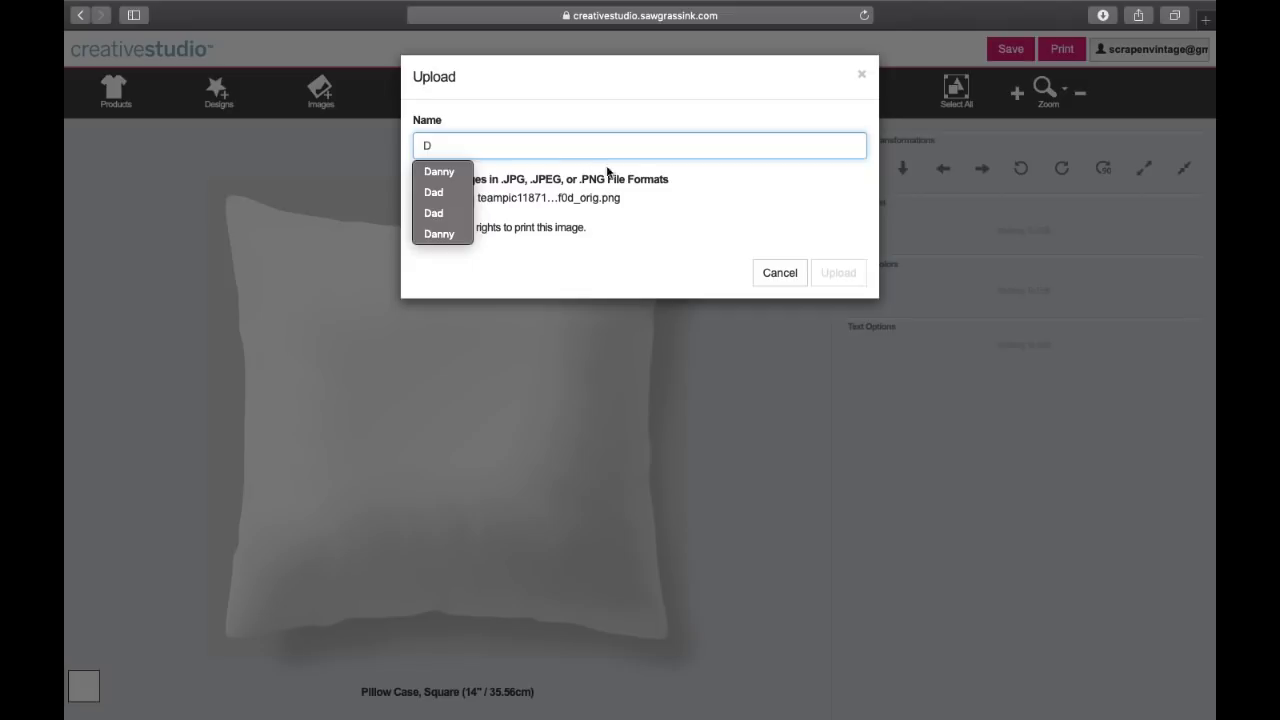
click(674, 237)
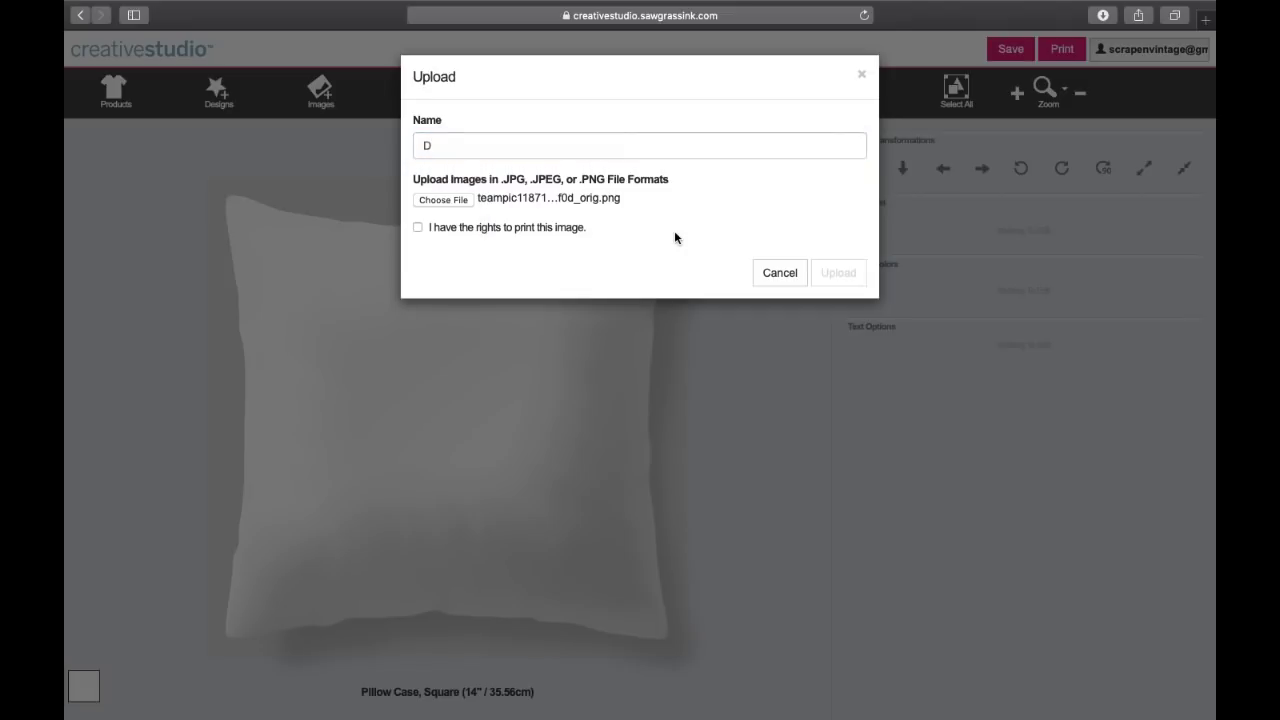
click(418, 227)
click(838, 274)
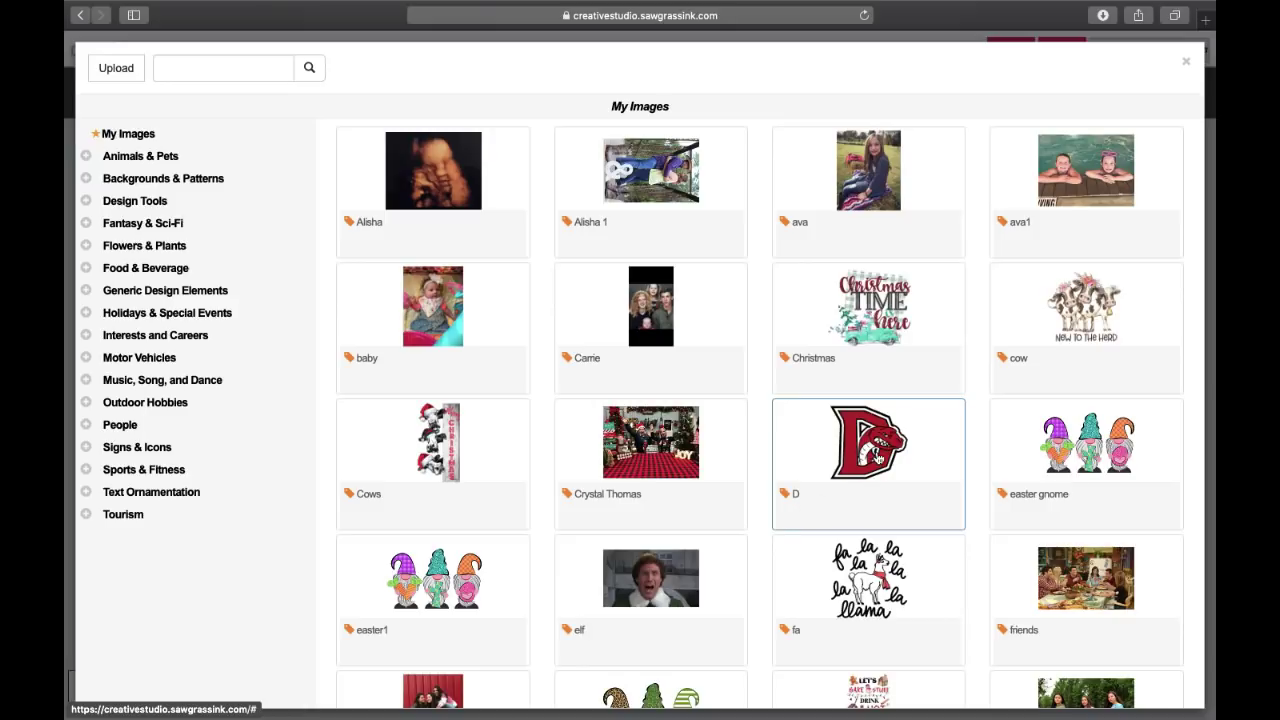
Step: Add the "D" image to the pillow, shrink it to about 7.14 × 6.69 in, and move it to the pillow's center
click(877, 438)
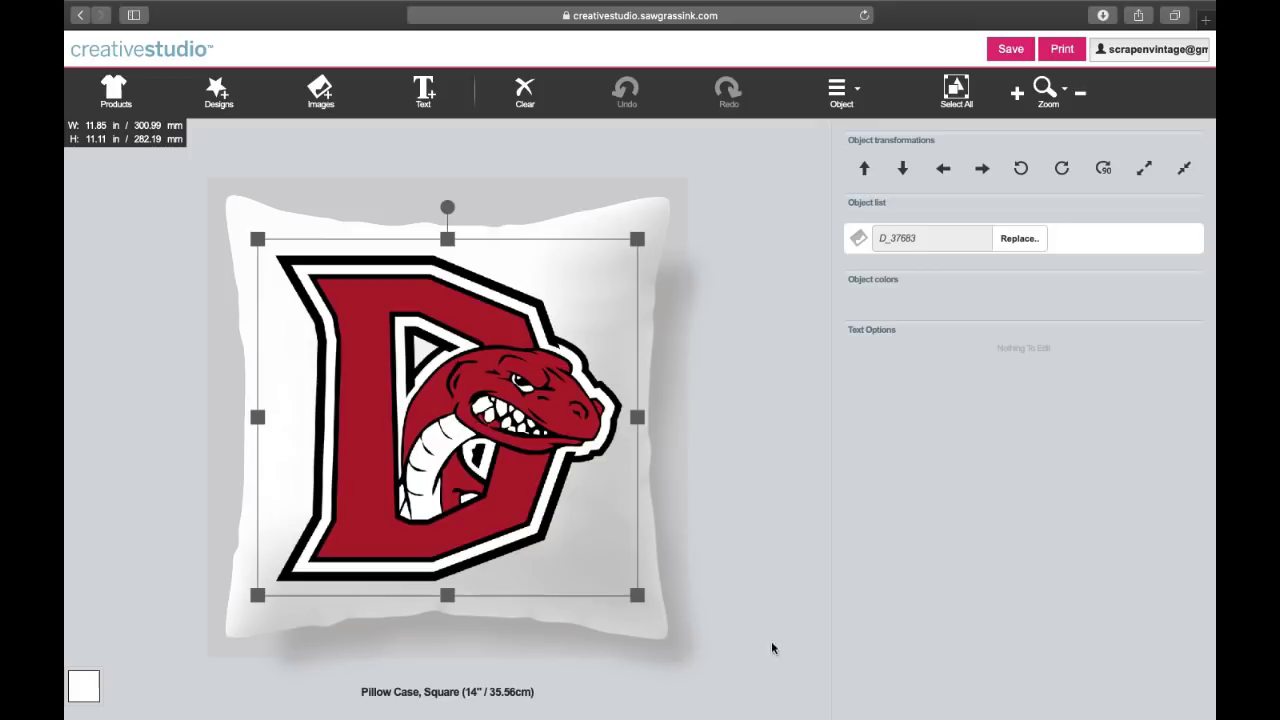
drag(637, 596, 486, 453)
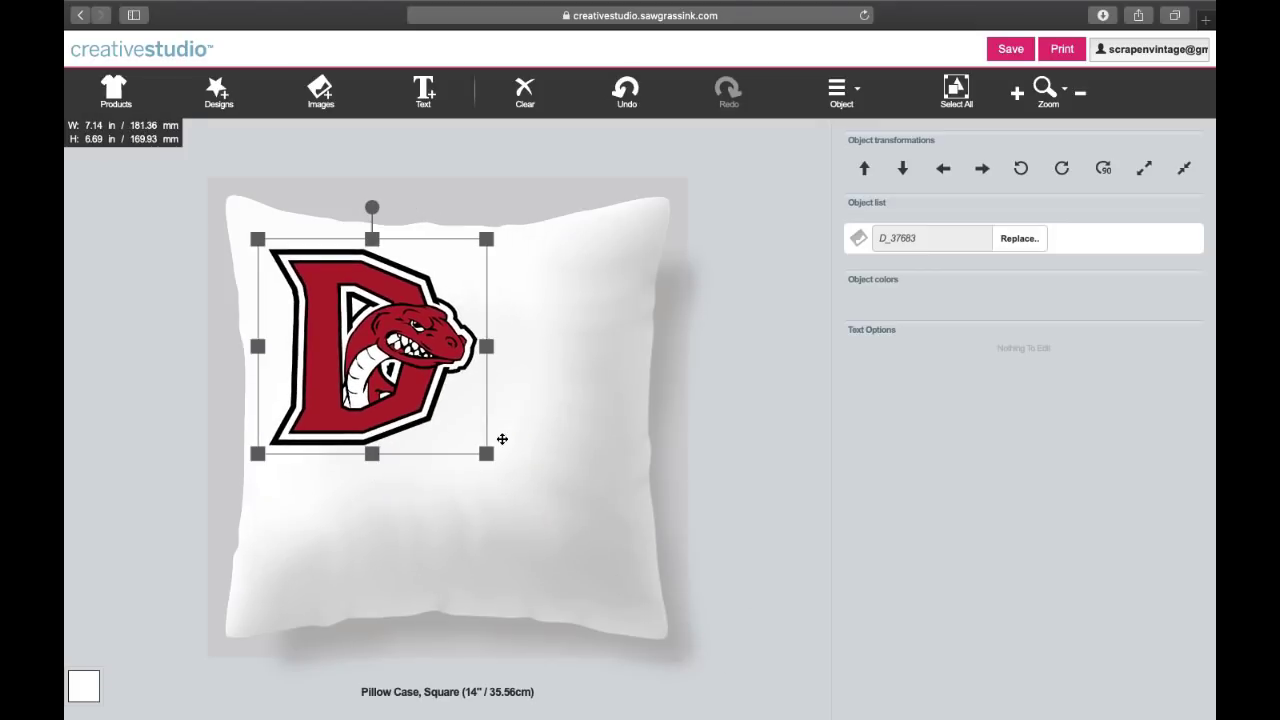
drag(418, 321, 498, 402)
drag(502, 376, 495, 374)
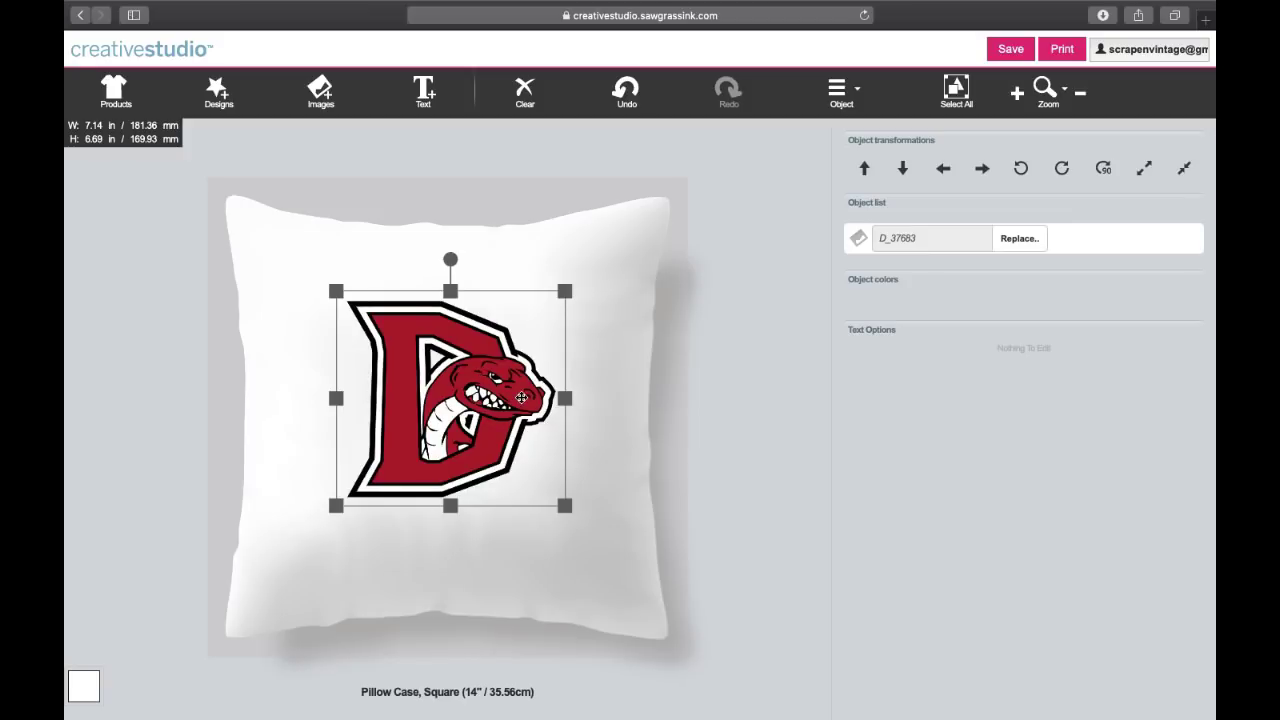
click(630, 490)
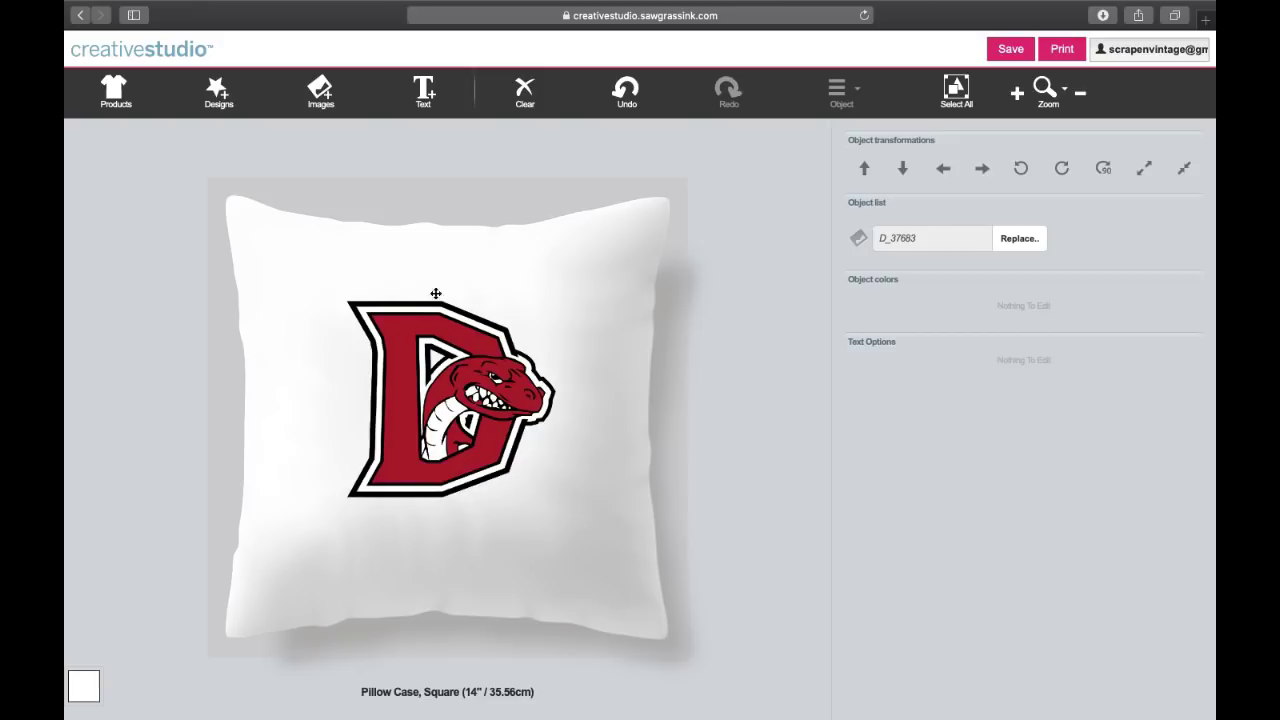
Step: Delete the "D" logo from the pillow design
click(951, 96)
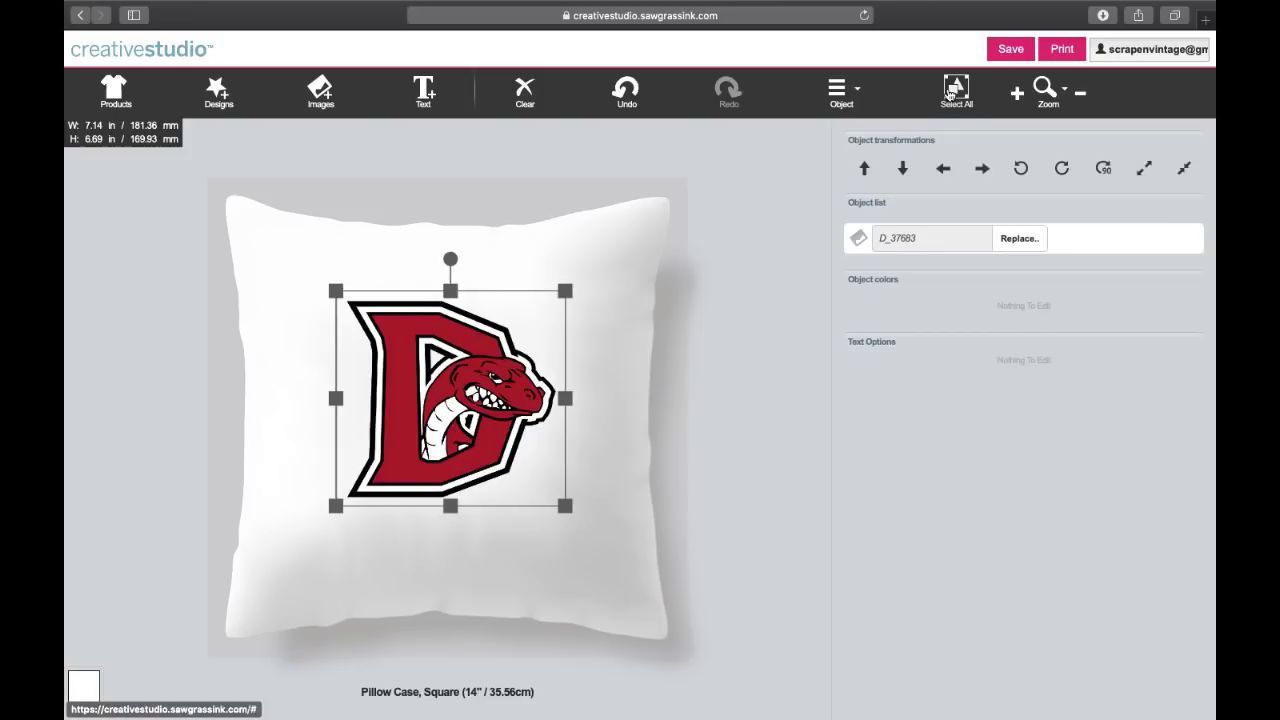
click(830, 100)
click(824, 140)
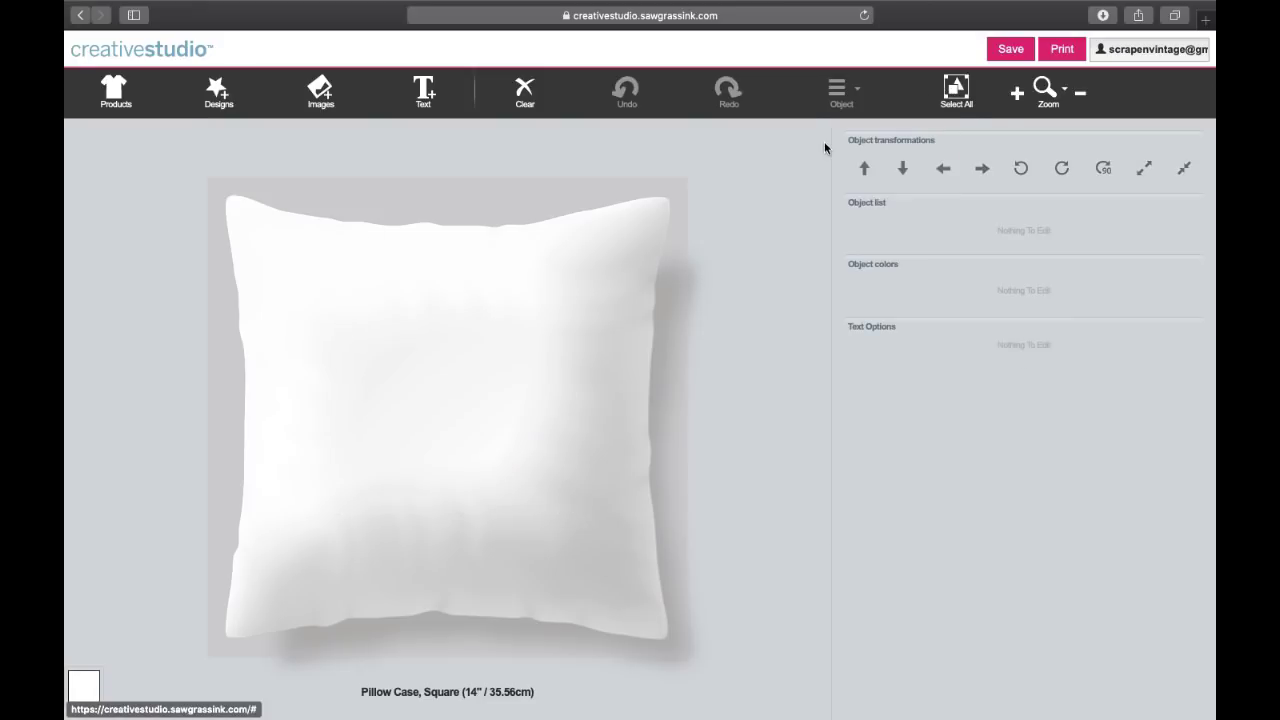
Step: Look through the My Images library again and return to the blank pillow design
click(320, 95)
scroll(728, 447, down, 8)
scroll(728, 447, up, 6)
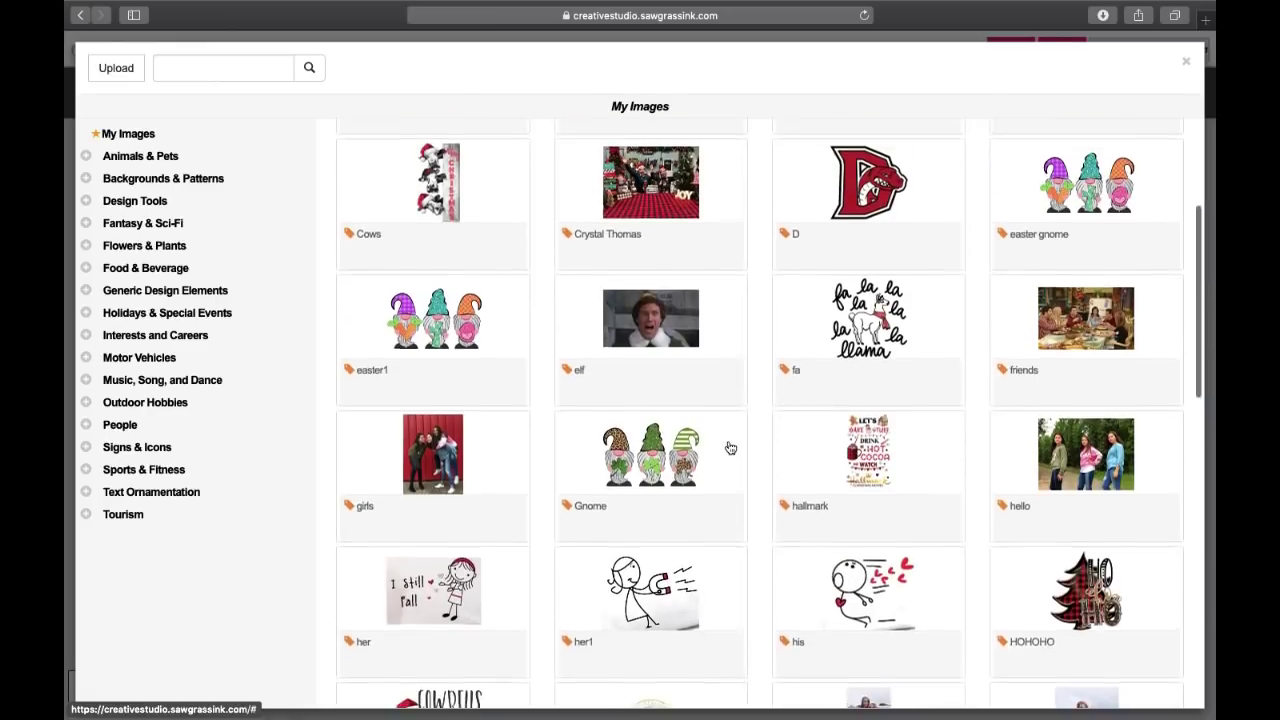
scroll(728, 447, up, 1)
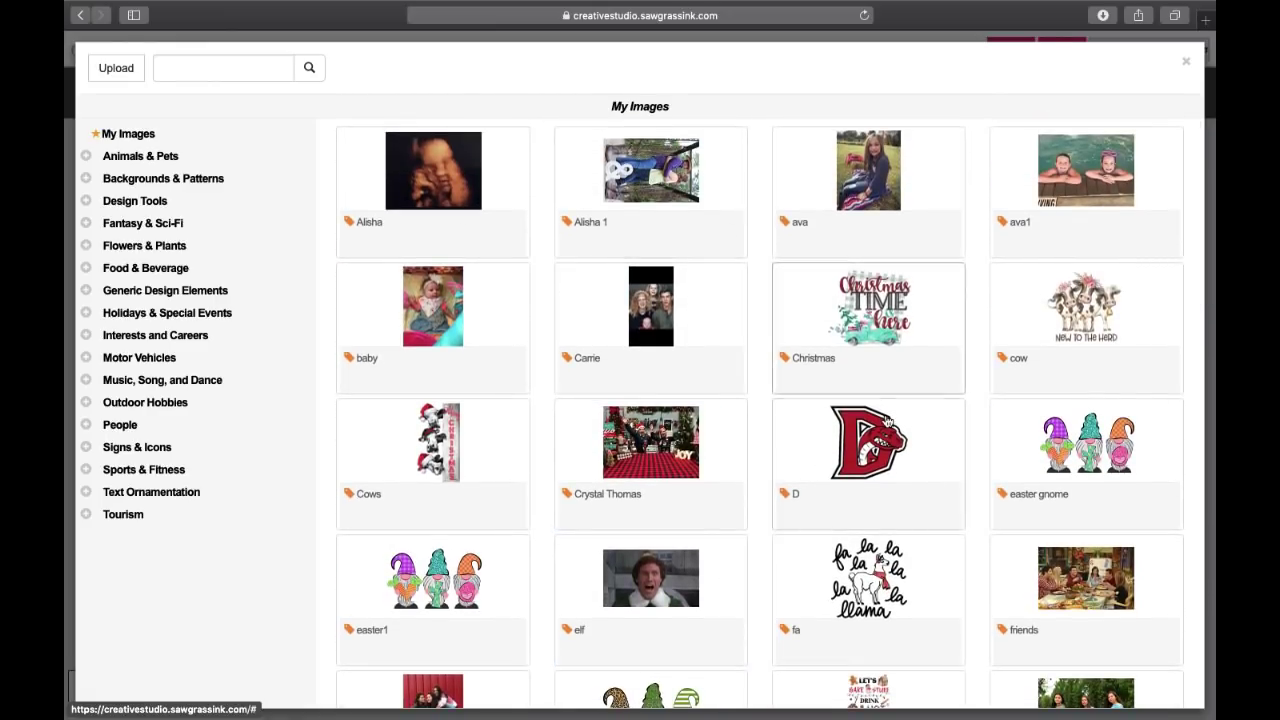
scroll(880, 437, down, 1)
scroll(880, 437, up, 1)
click(880, 440)
scroll(445, 190, down, 1)
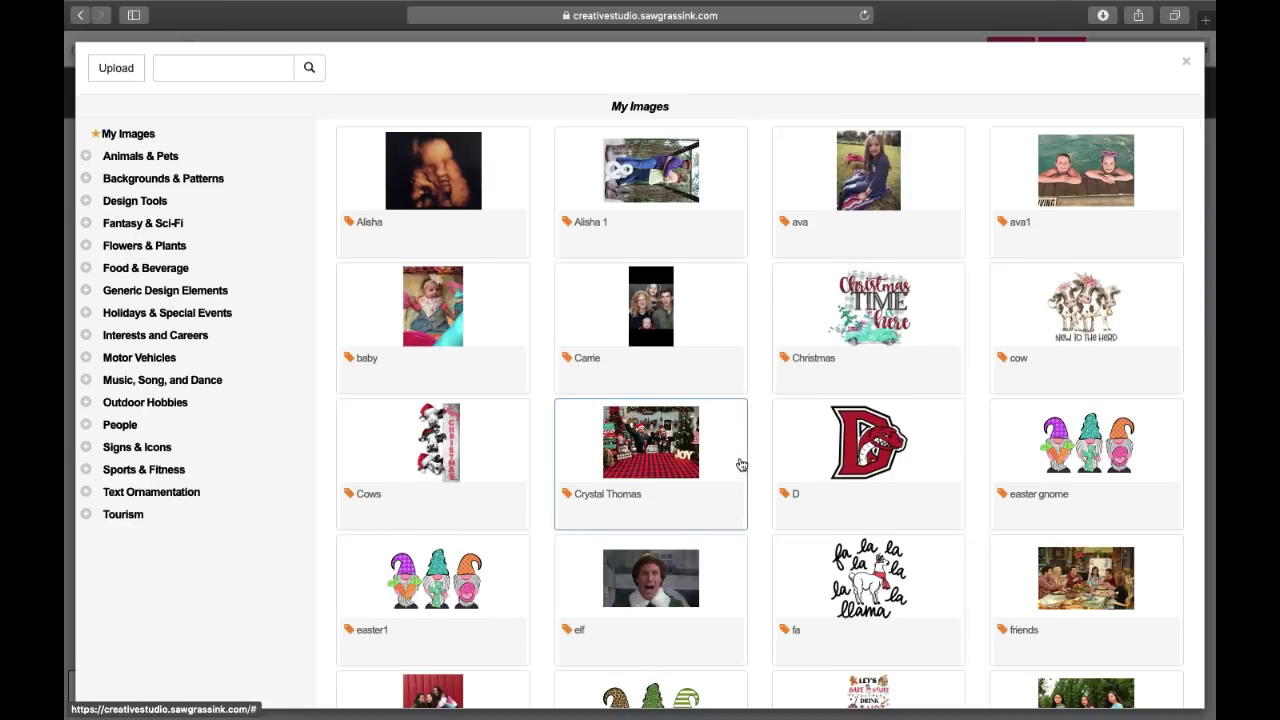
click(1185, 66)
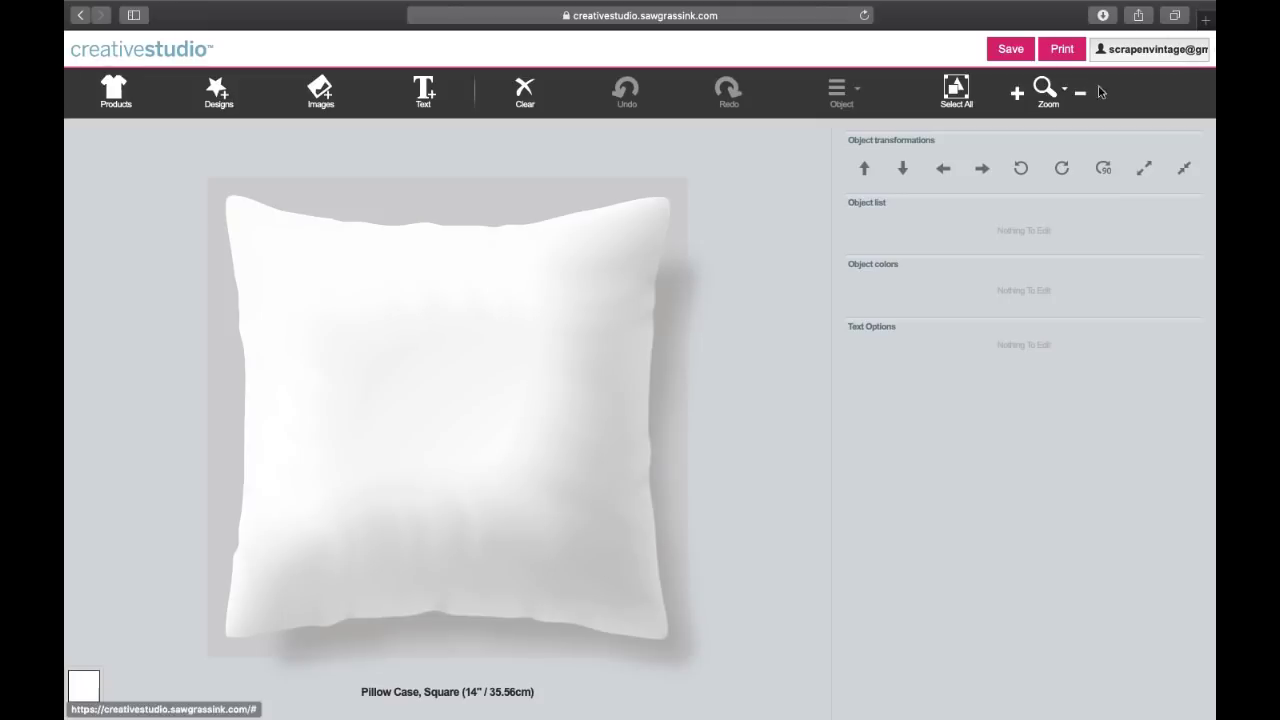
Step: Open the account's Administration page and look over the saved Print Jobs list
click(1145, 60)
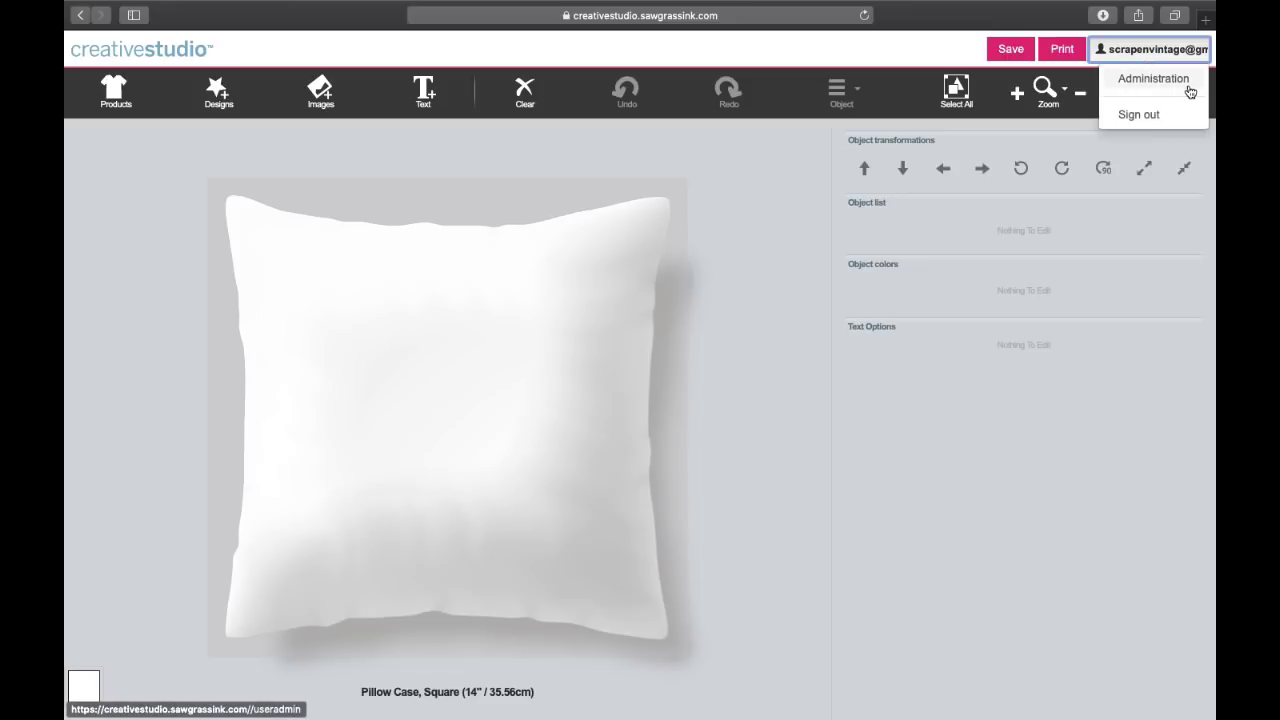
click(1190, 93)
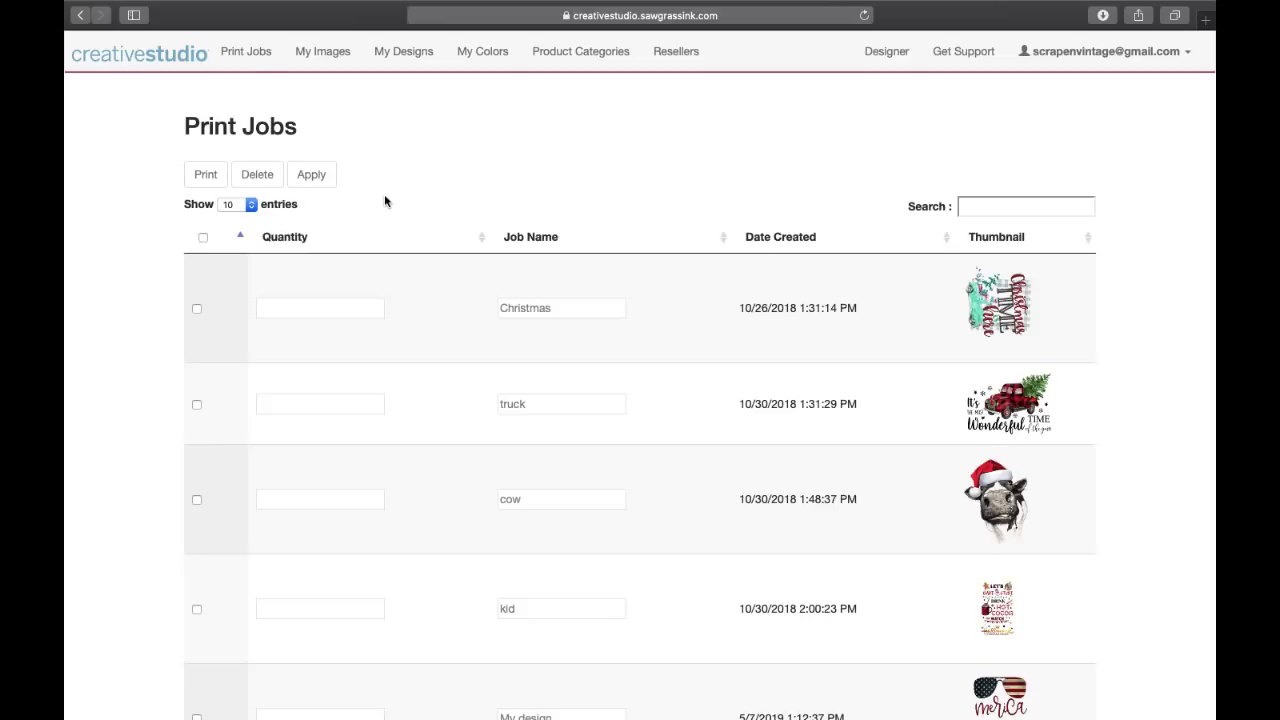
scroll(600, 335, down, 1)
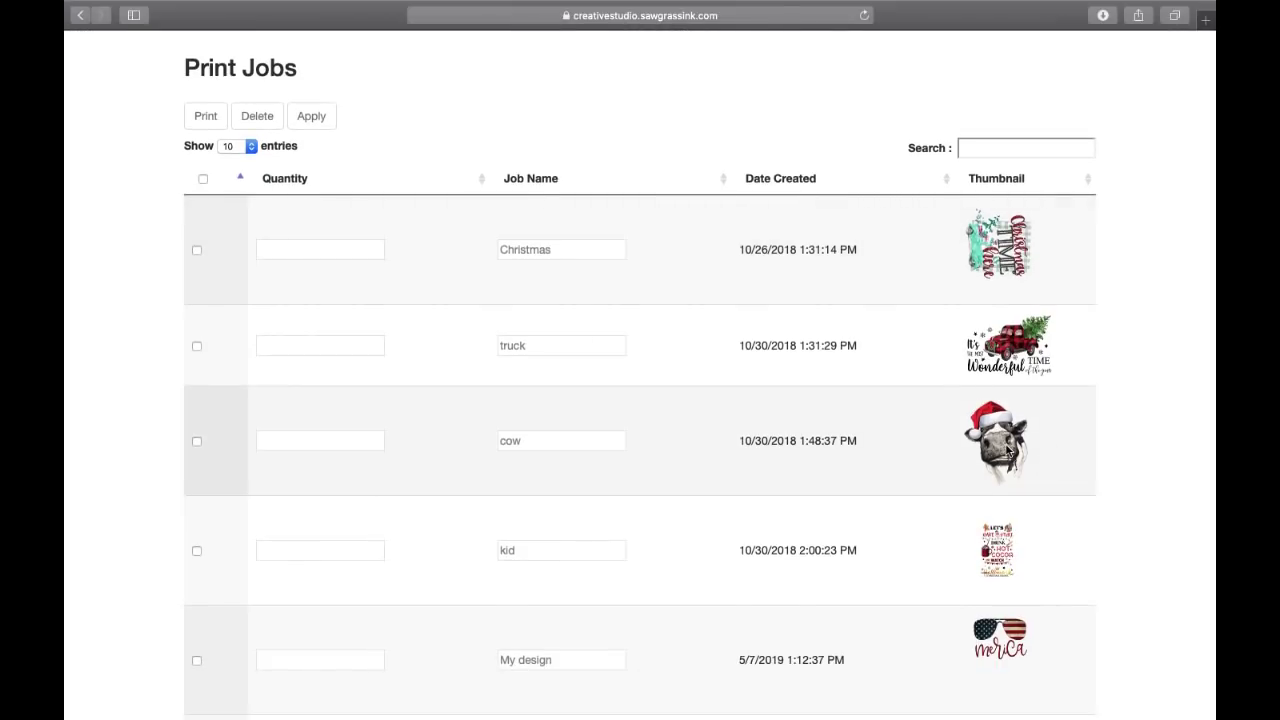
scroll(900, 400, up, 1)
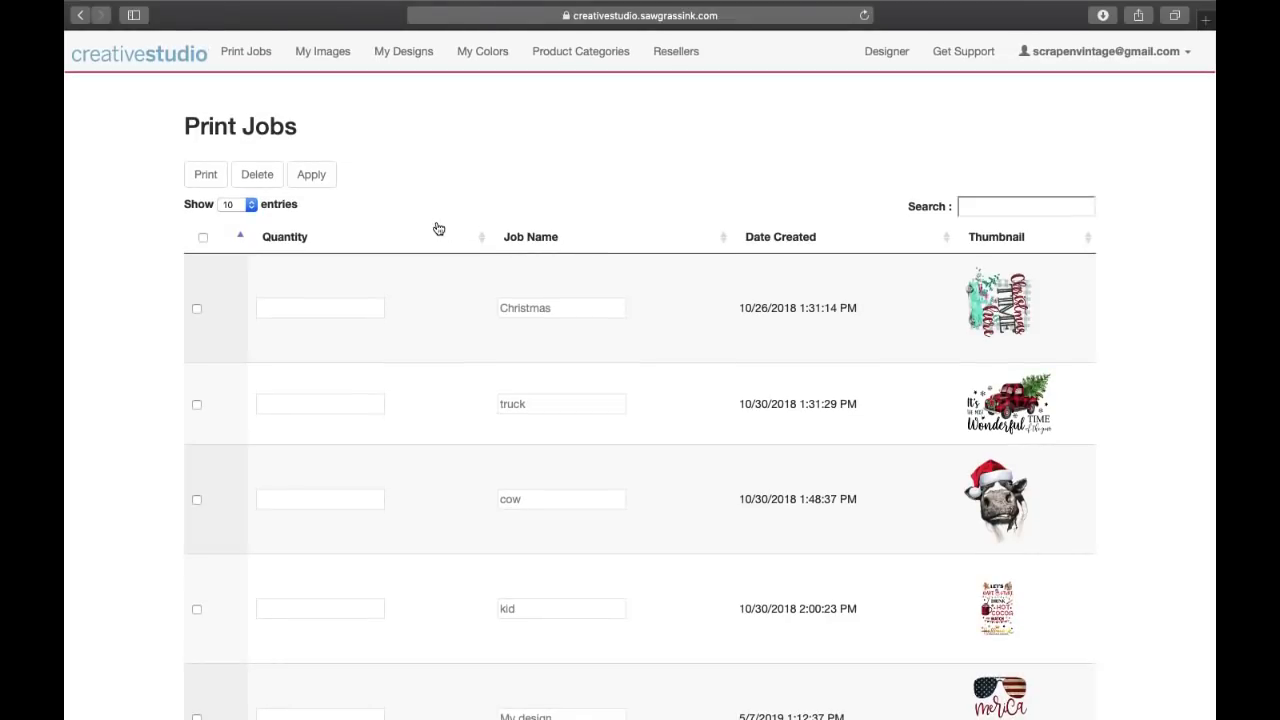
Step: Select all print jobs in the list, and clear the selection
click(202, 238)
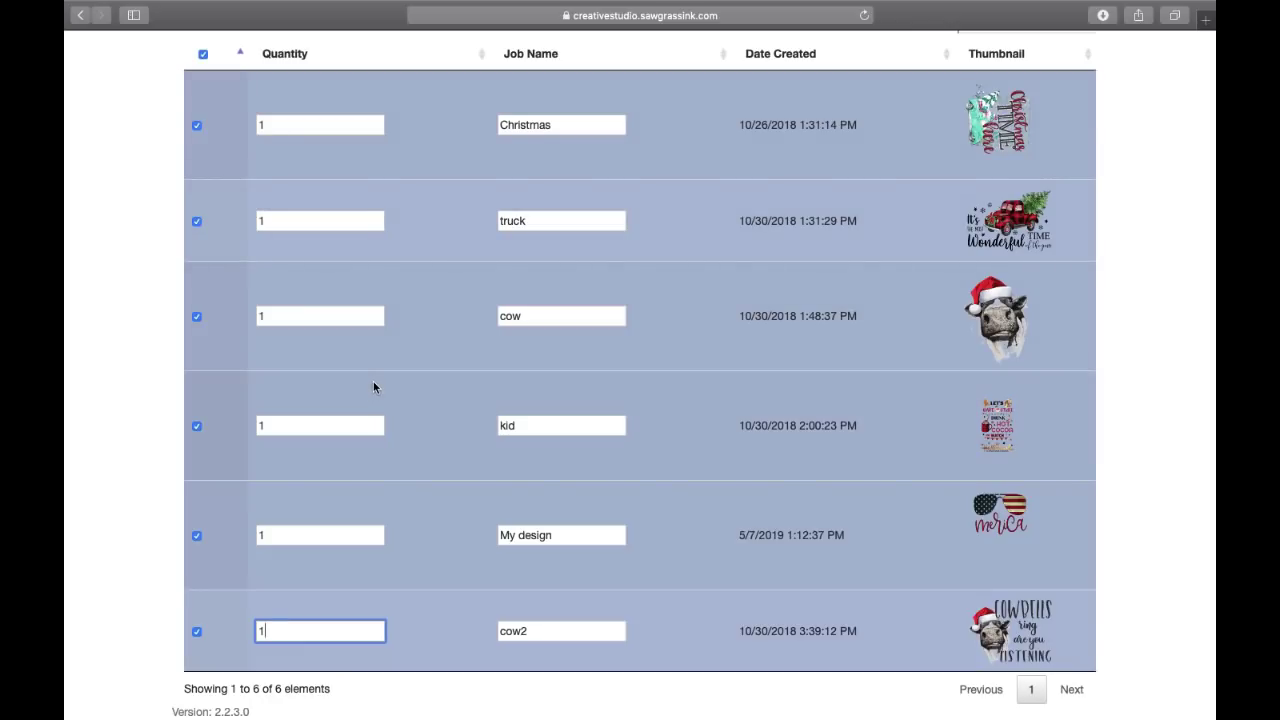
scroll(373, 387, up, 3)
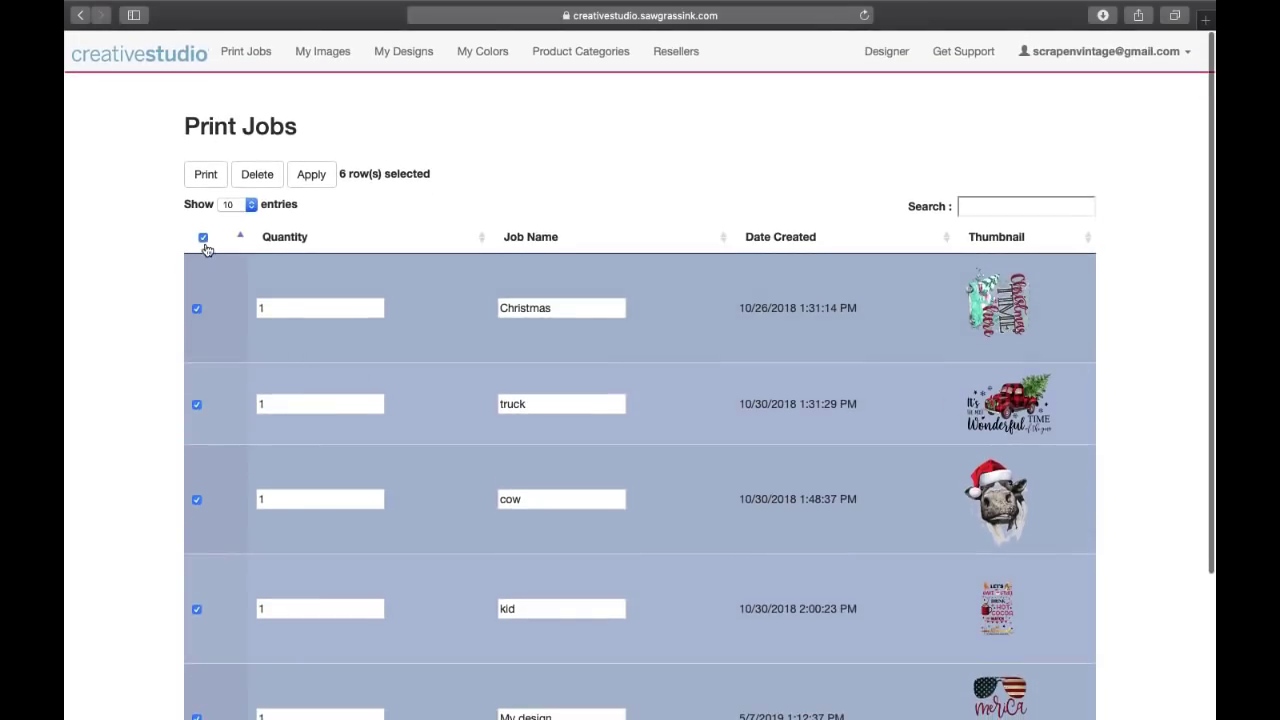
click(203, 239)
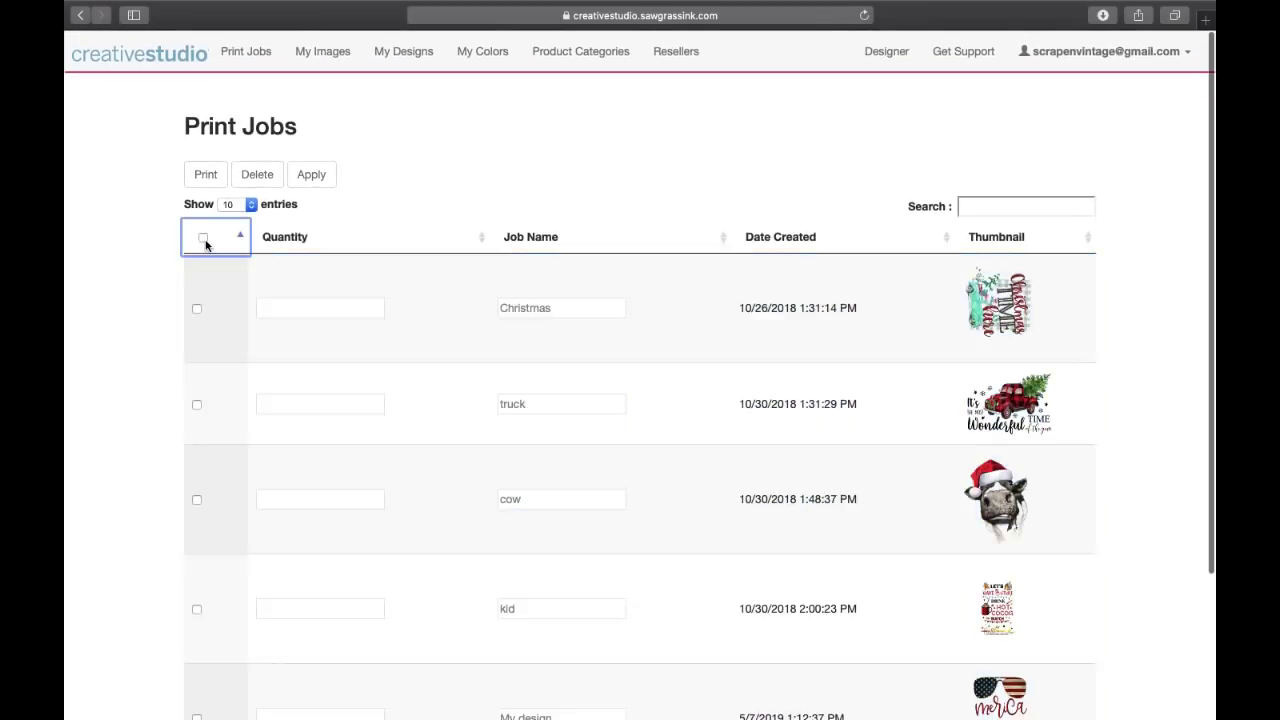
Step: Delete the "Christmas" print job and confirm the deletion
click(197, 309)
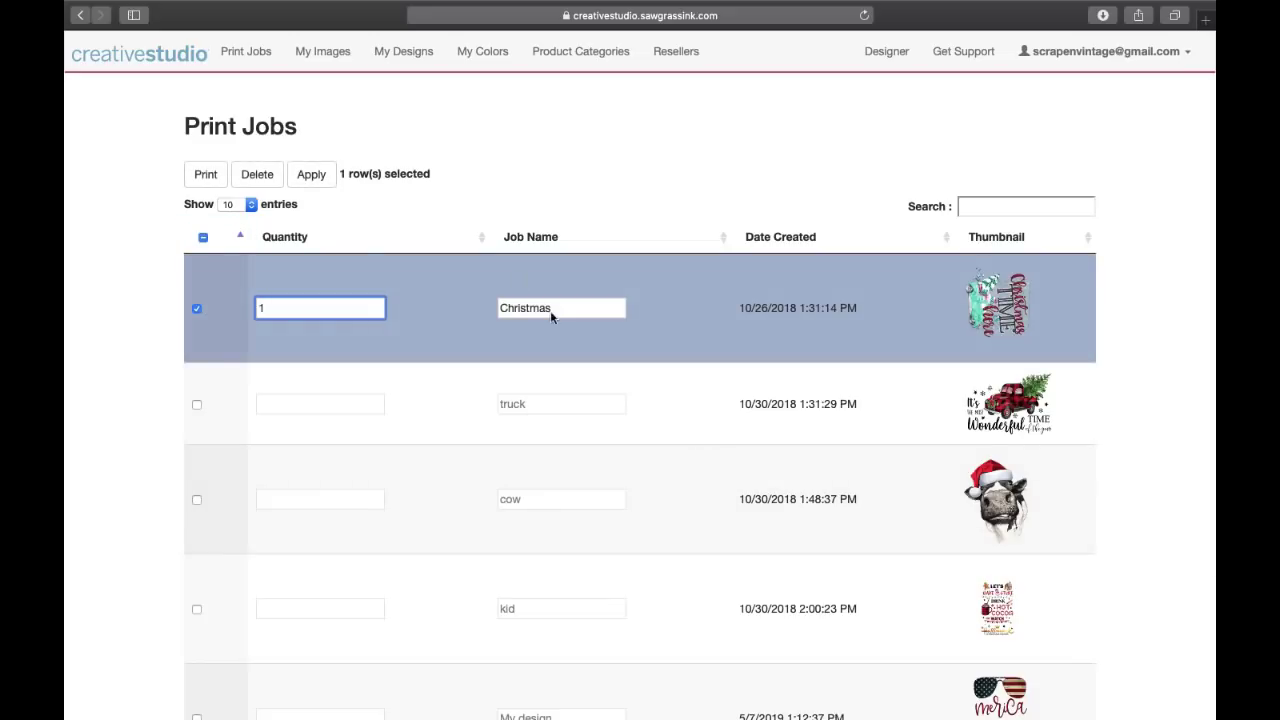
click(266, 177)
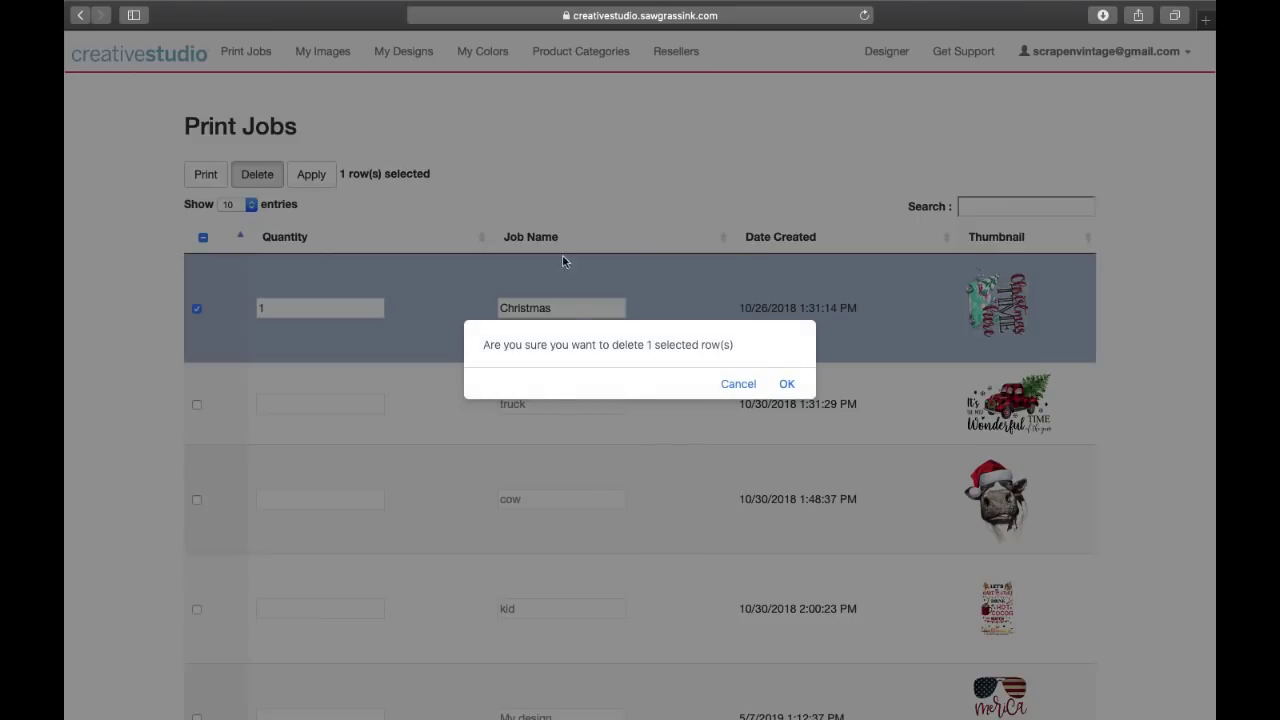
click(788, 385)
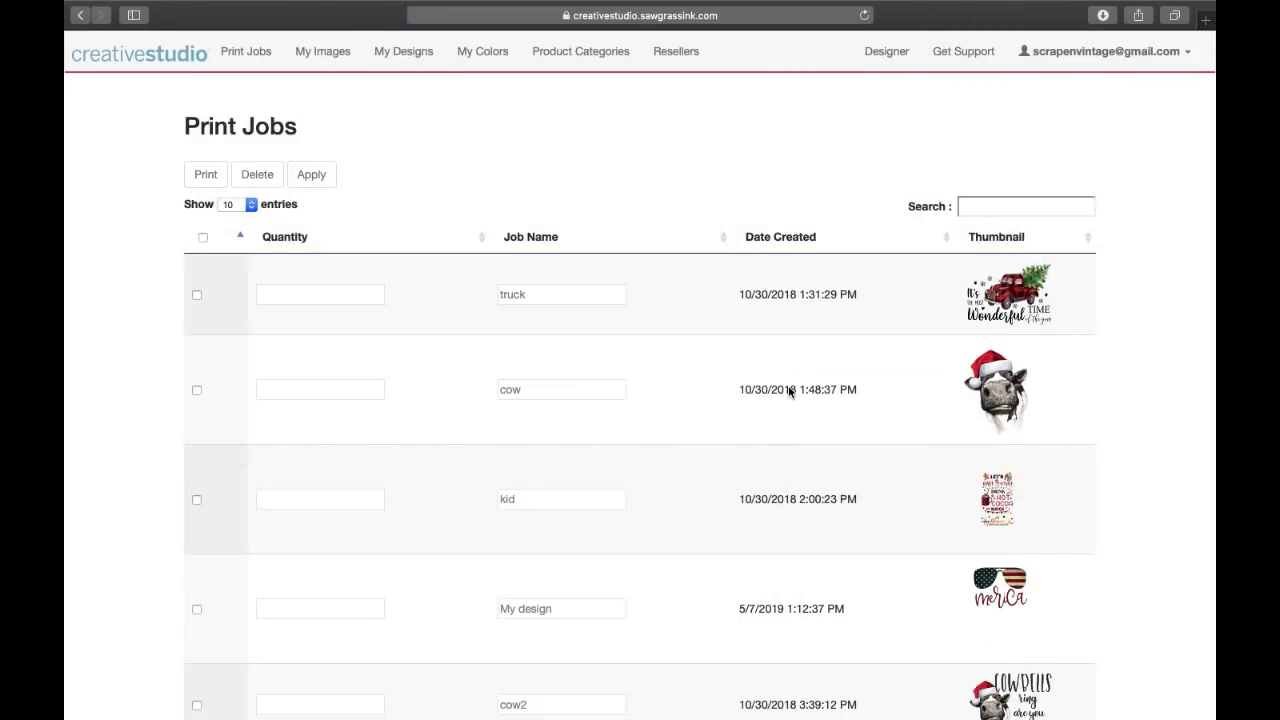
click(196, 296)
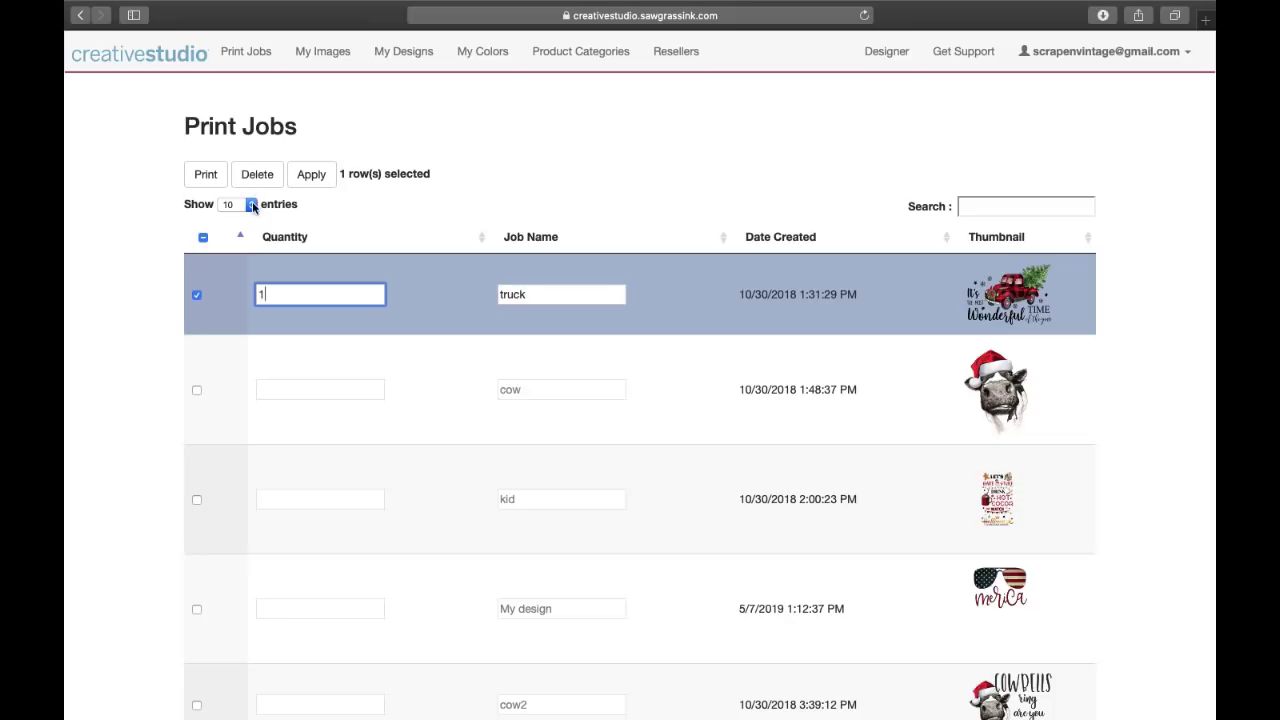
click(358, 216)
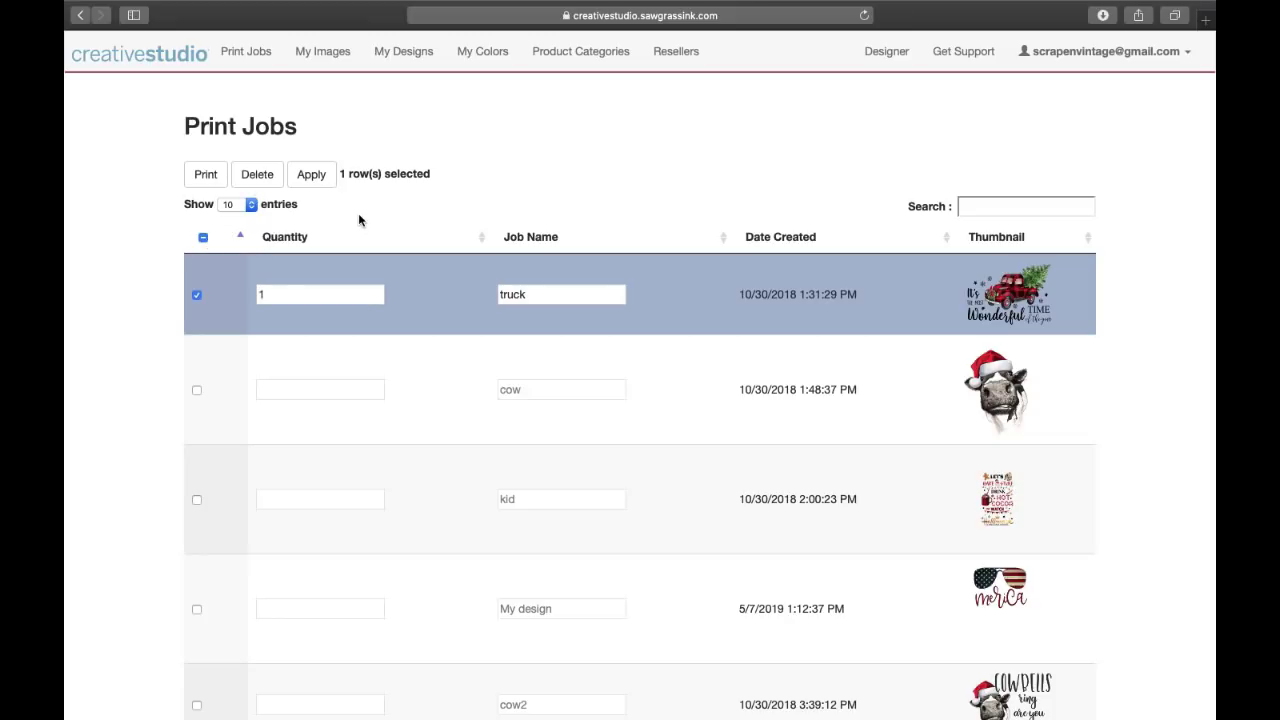
click(196, 297)
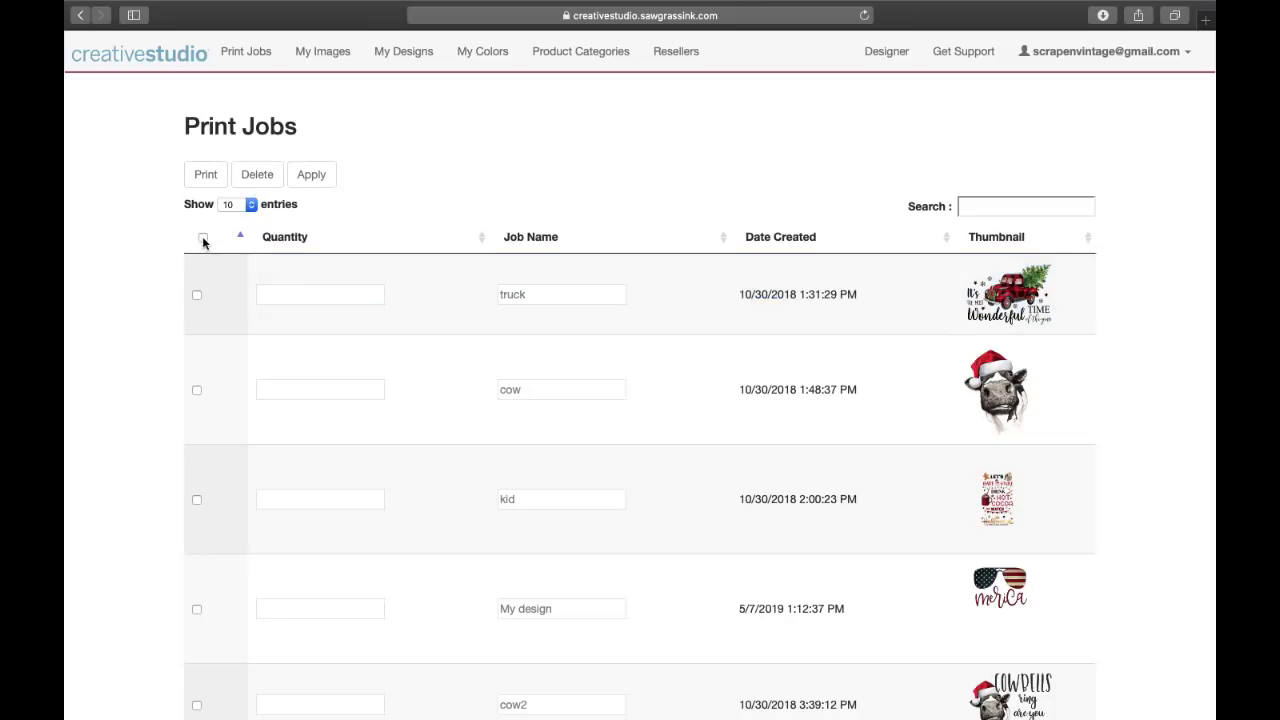
Step: Select all the remaining print jobs in the list, delete them and confirm the deletion
click(203, 237)
scroll(610, 378, down, 2)
scroll(608, 380, up, 2)
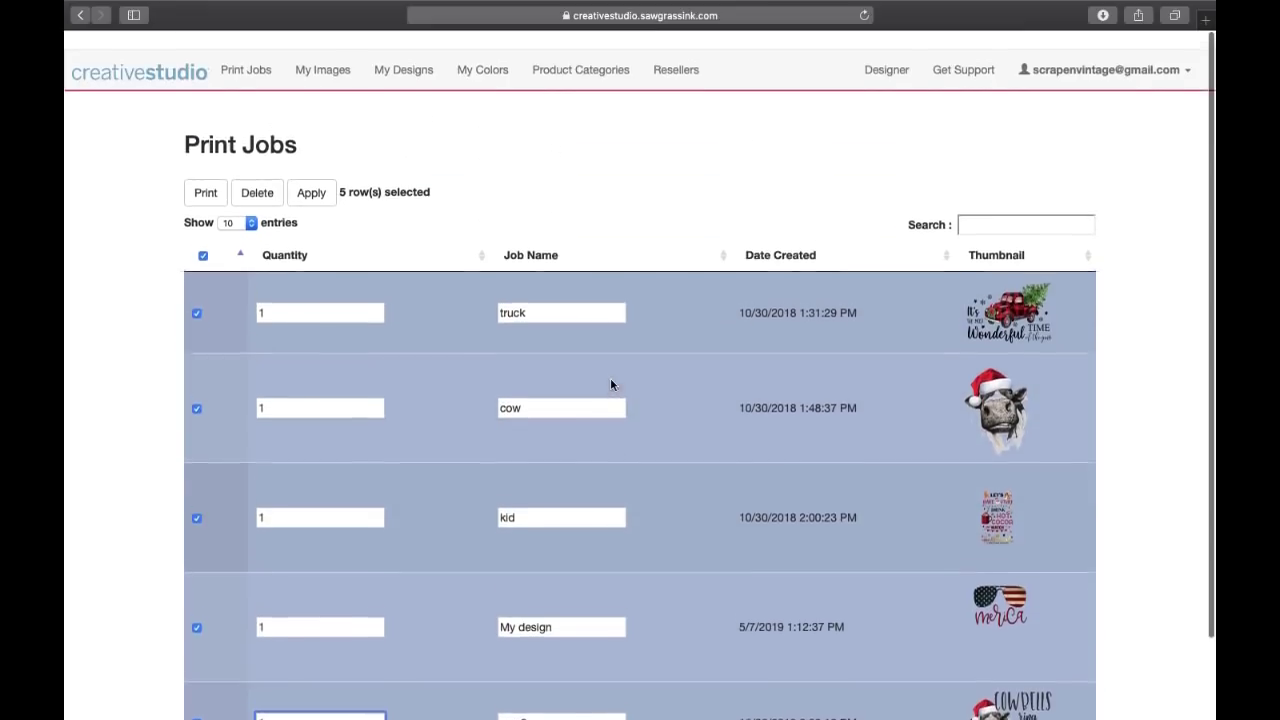
click(257, 174)
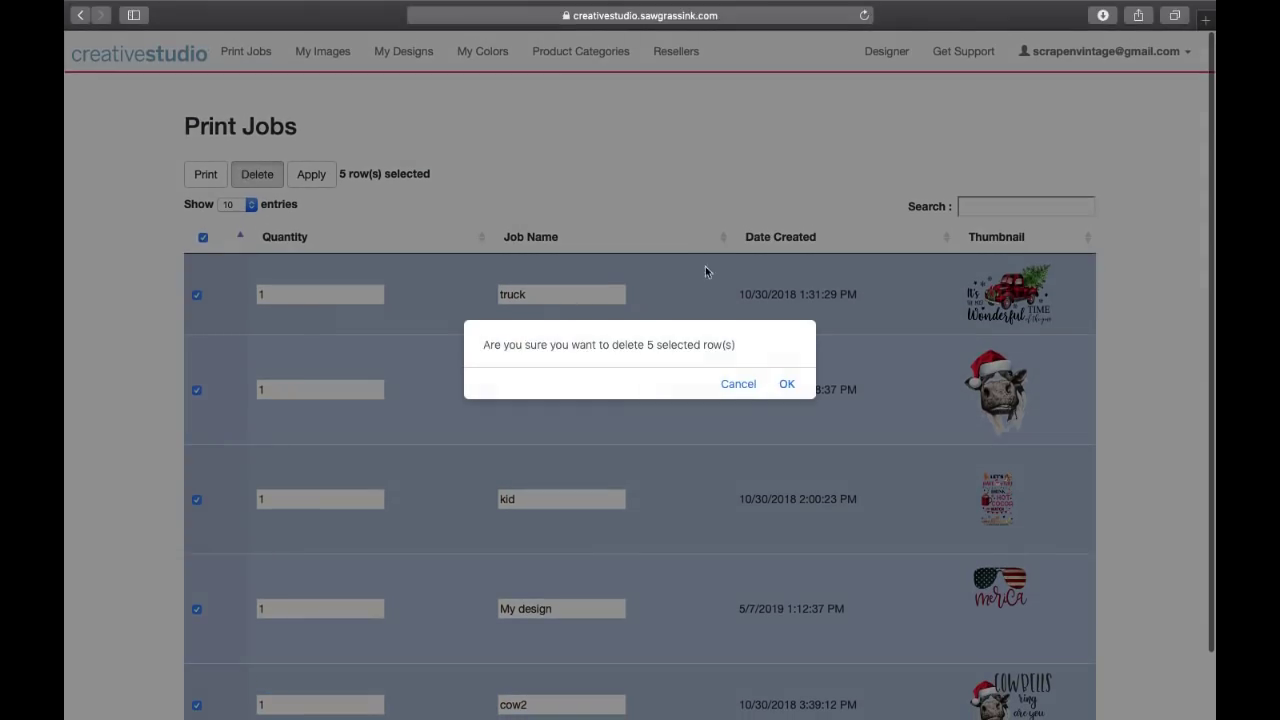
click(787, 386)
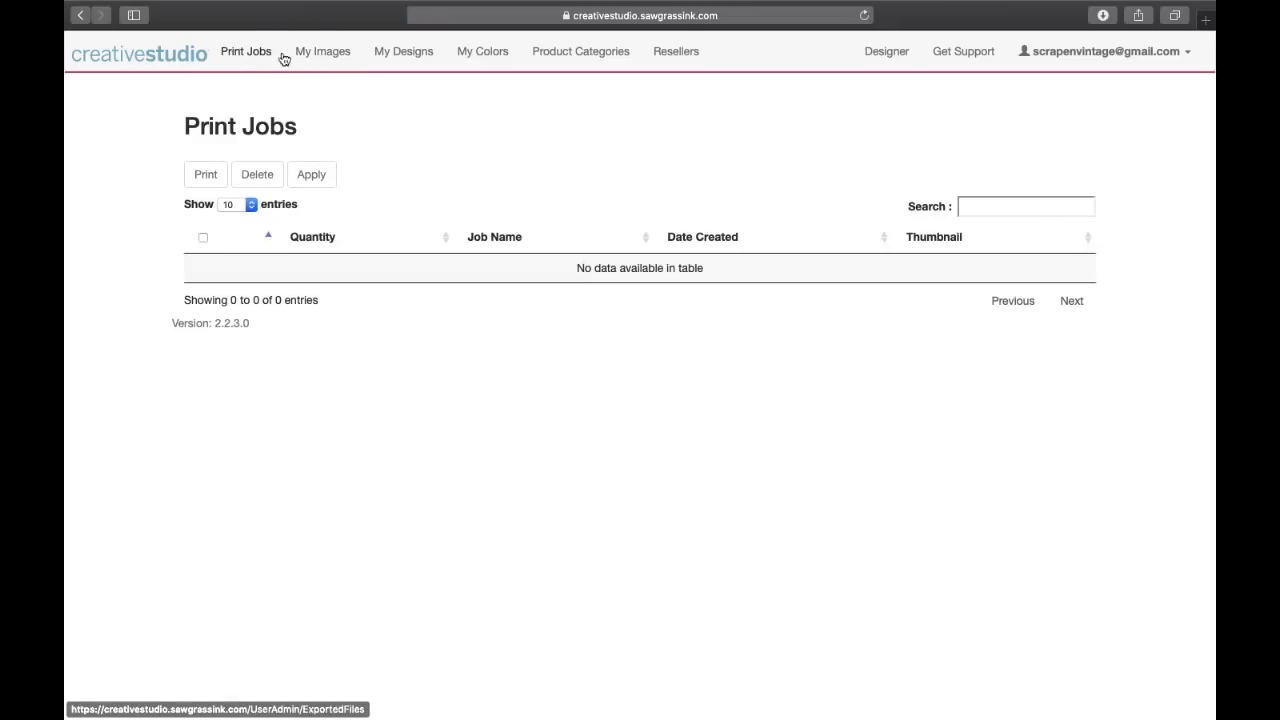
Step: Open the My Images administration page and look through the list of uploaded images
click(314, 51)
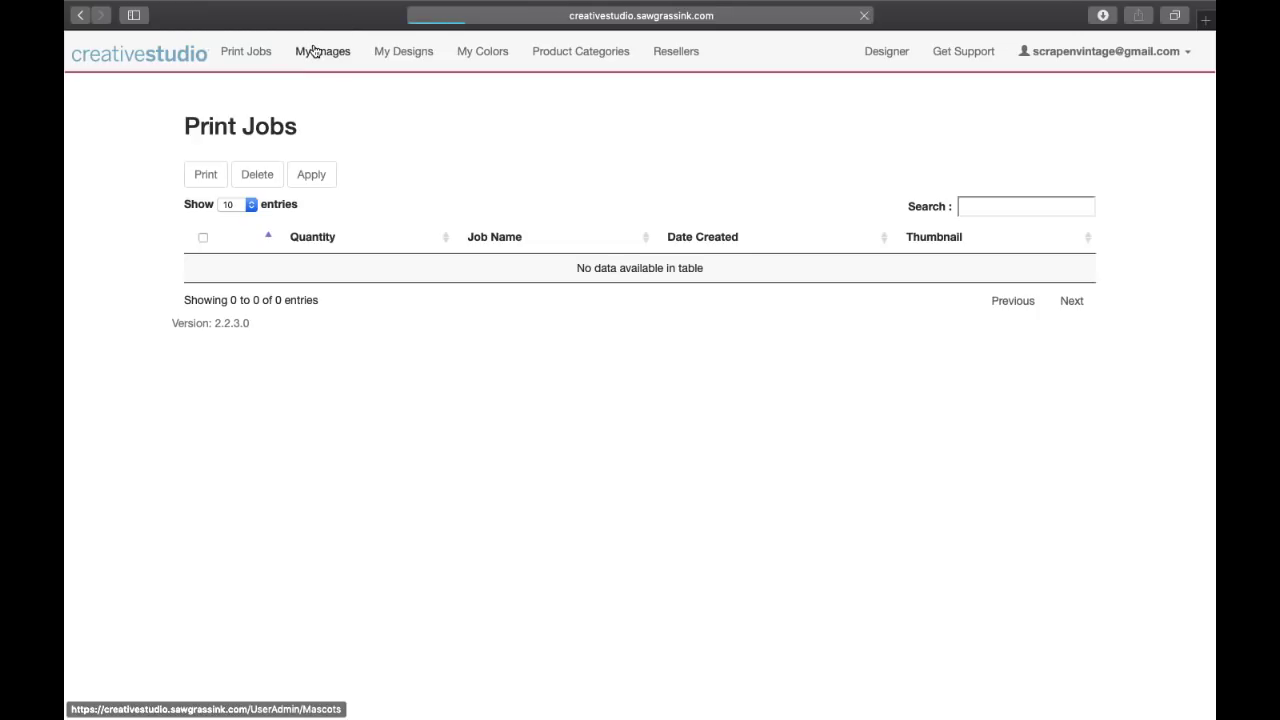
scroll(660, 506, down, 5)
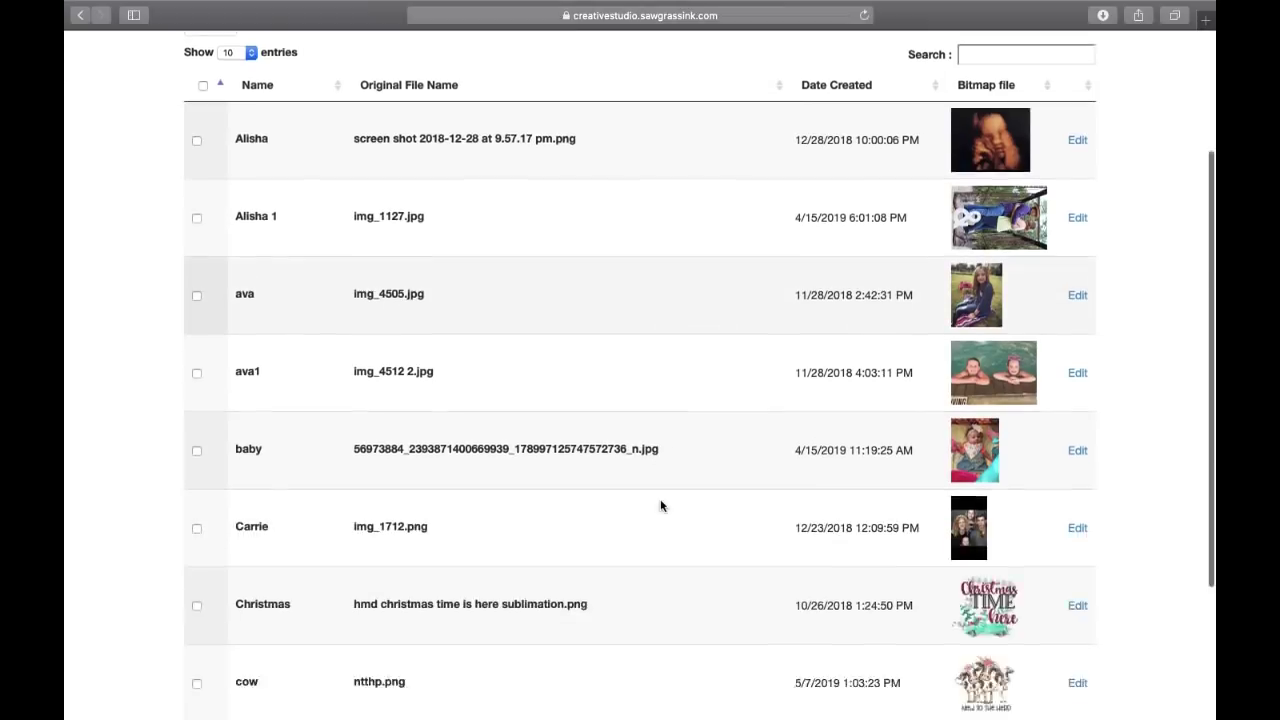
scroll(660, 506, up, 2)
scroll(660, 506, down, 2)
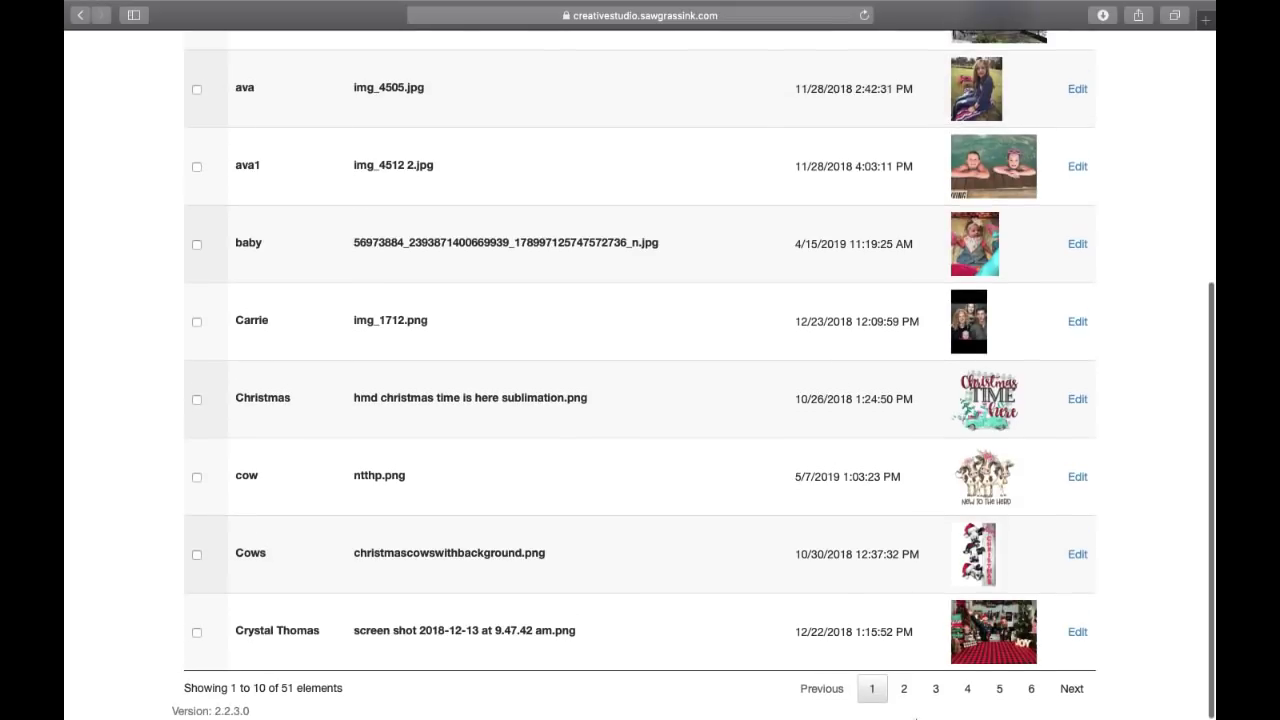
scroll(1146, 350, up, 5)
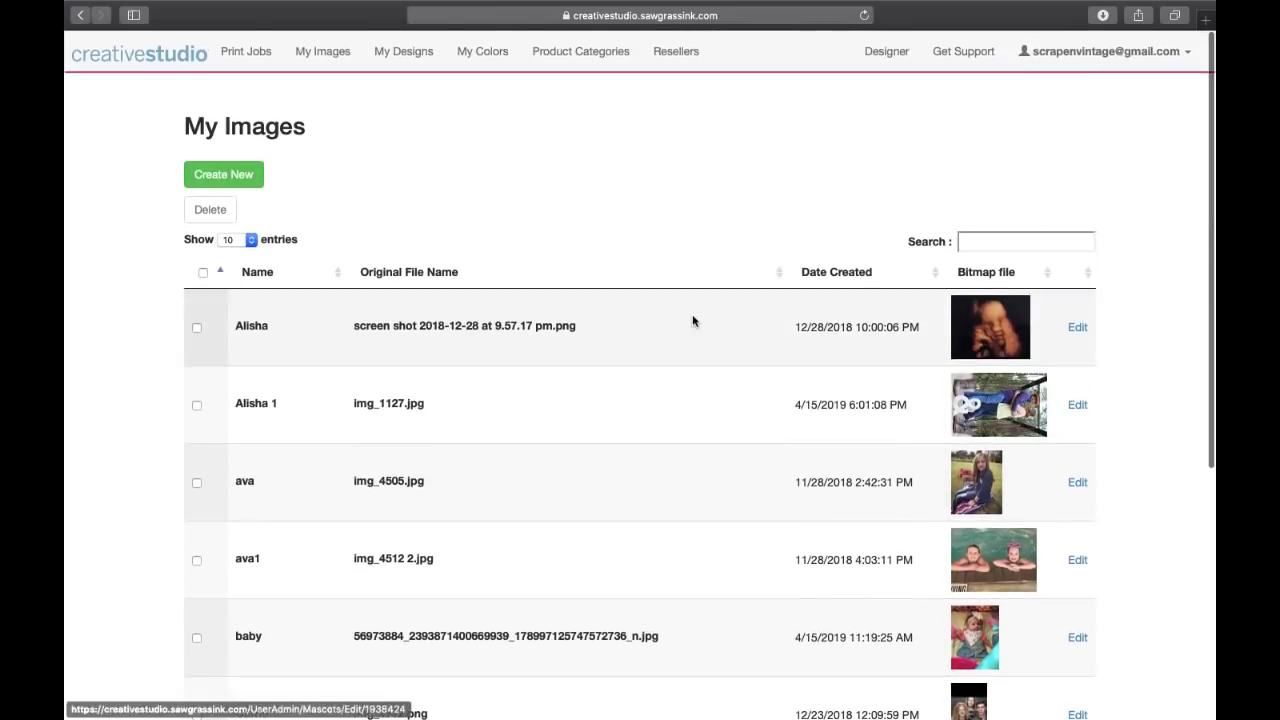
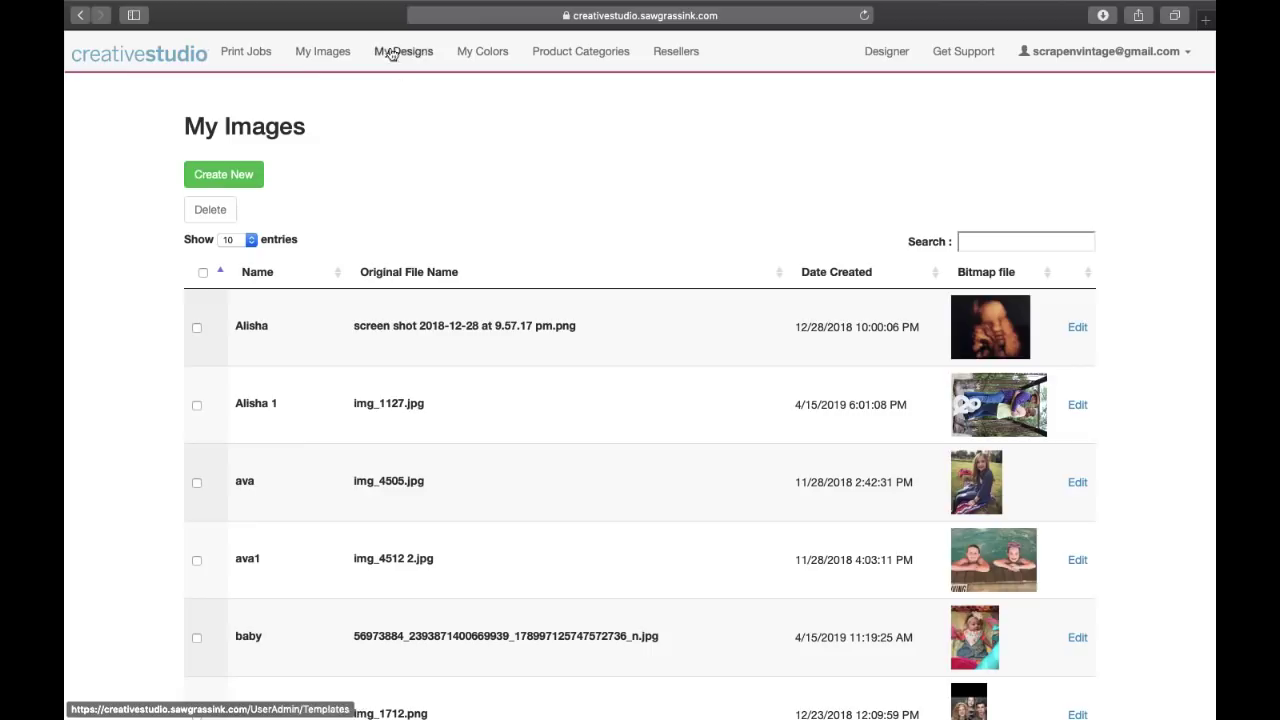
scroll(564, 634, down, 5)
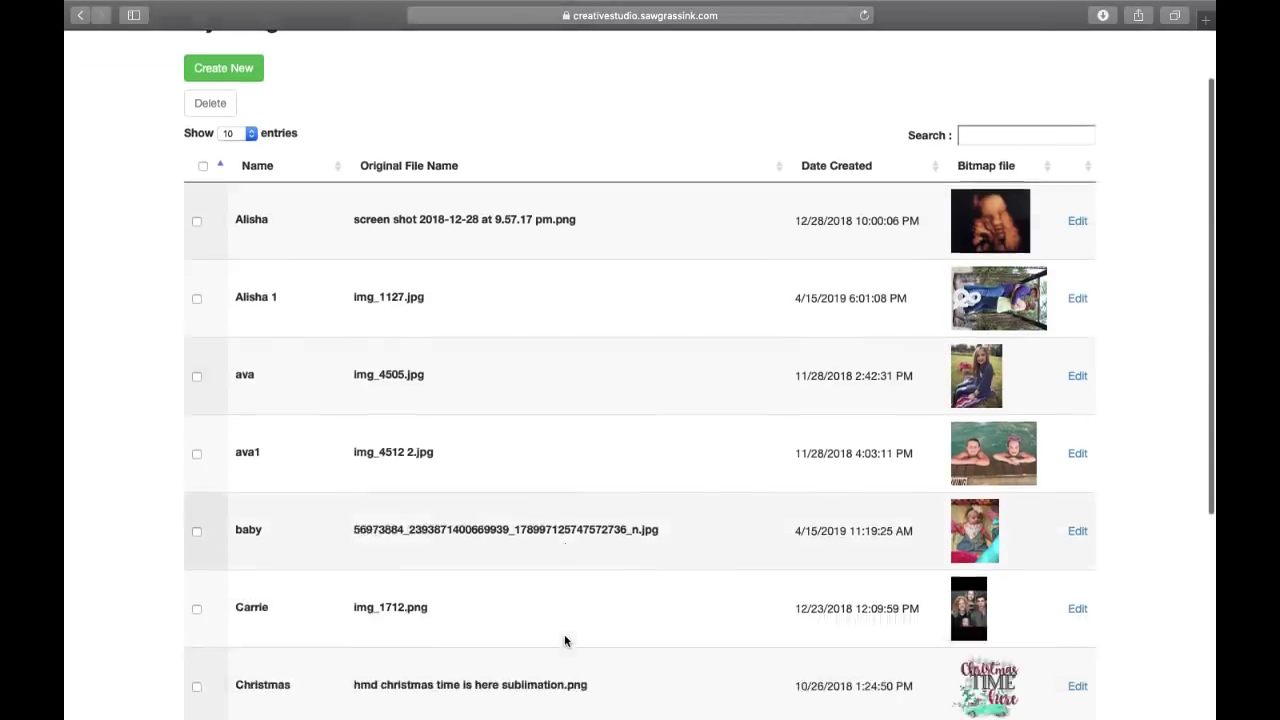
scroll(564, 640, up, 5)
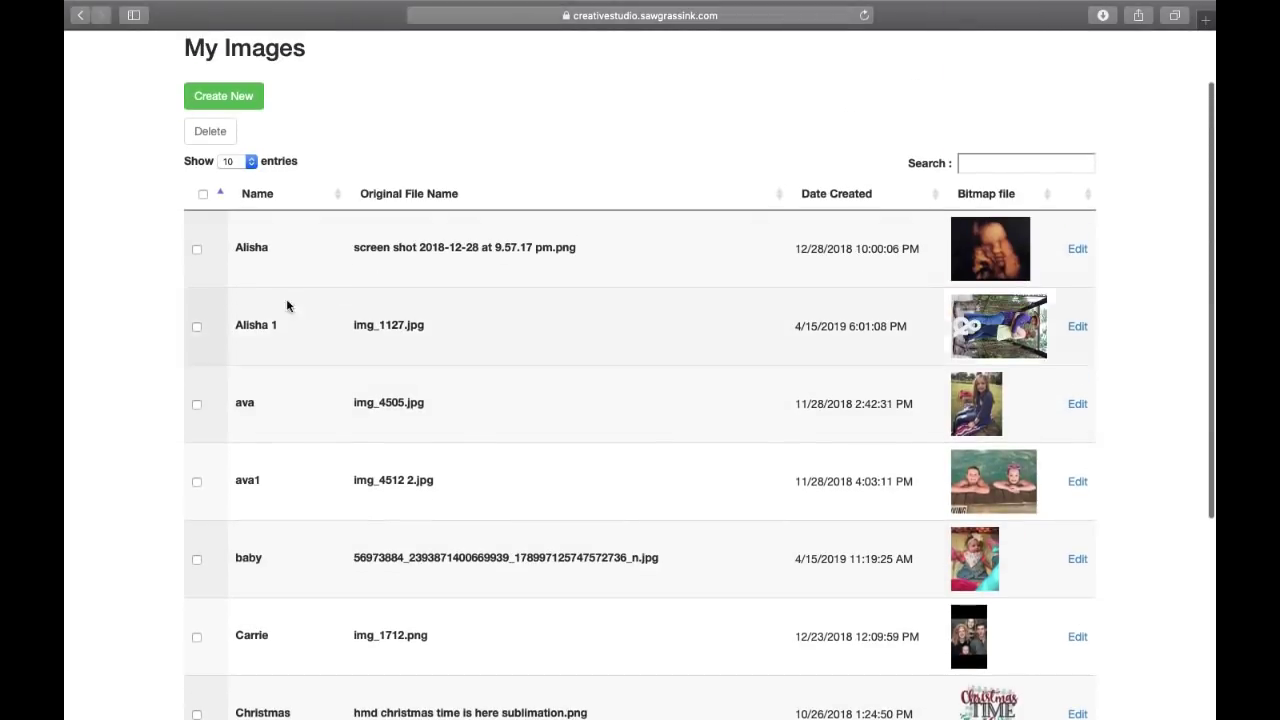
Step: Delete the uploaded image whose original file is "screen shot 2018-12-28 at 9.57.17 pm.png" and confirm the deletion
click(196, 249)
scroll(200, 250, up, 2)
click(210, 206)
click(786, 384)
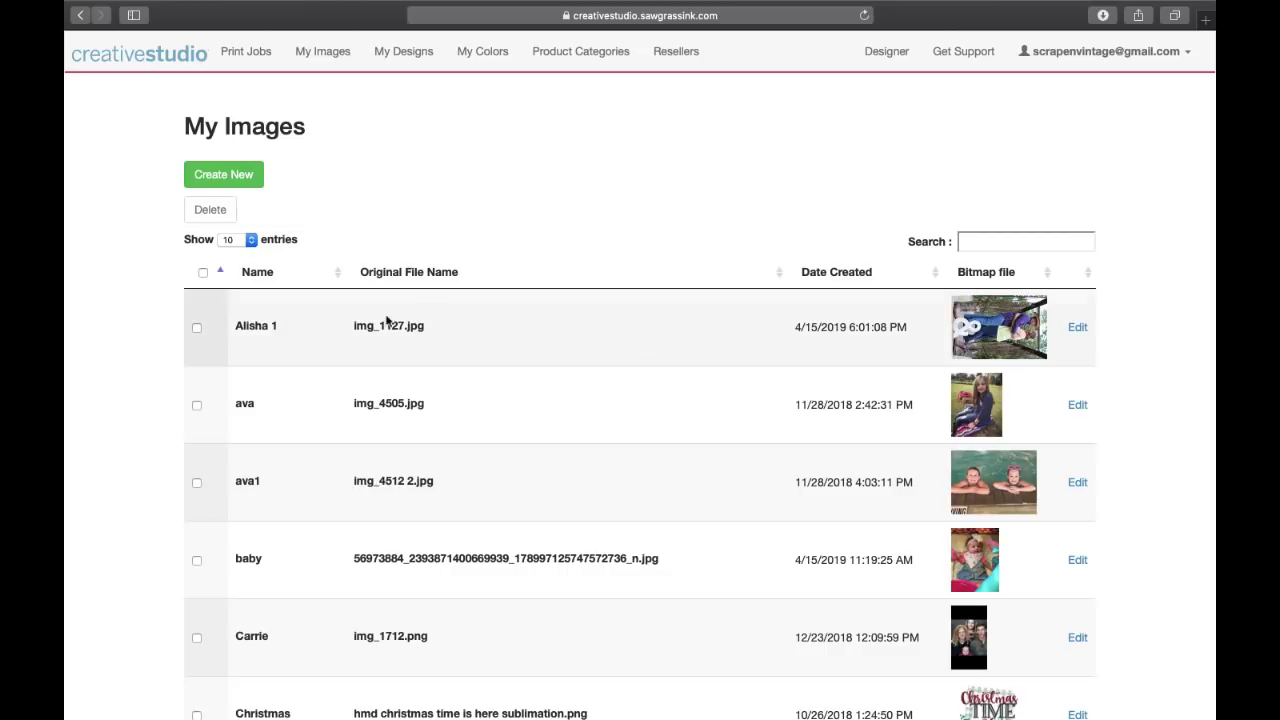
Step: Delete the five personal photos img_1127.jpg, img_4505.jpg, img_4512 2.jpg, "baby" and img_1712.png together, and confirm the deletion
click(196, 328)
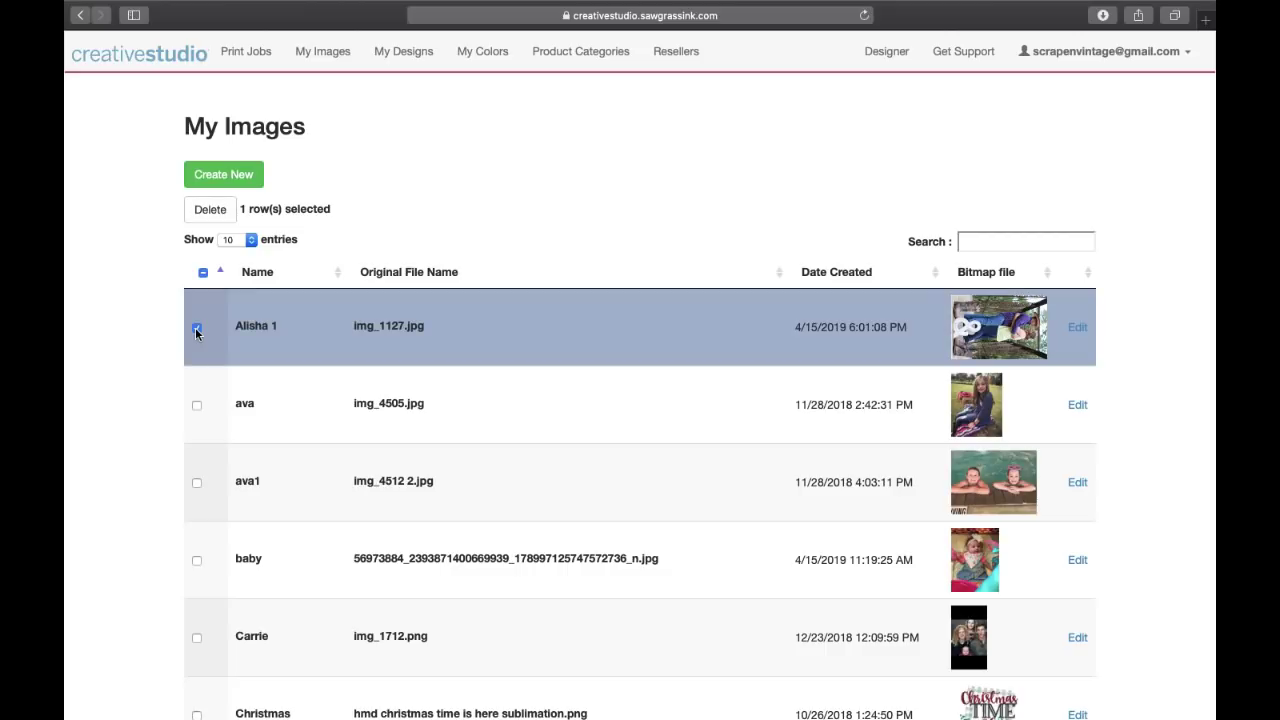
click(197, 407)
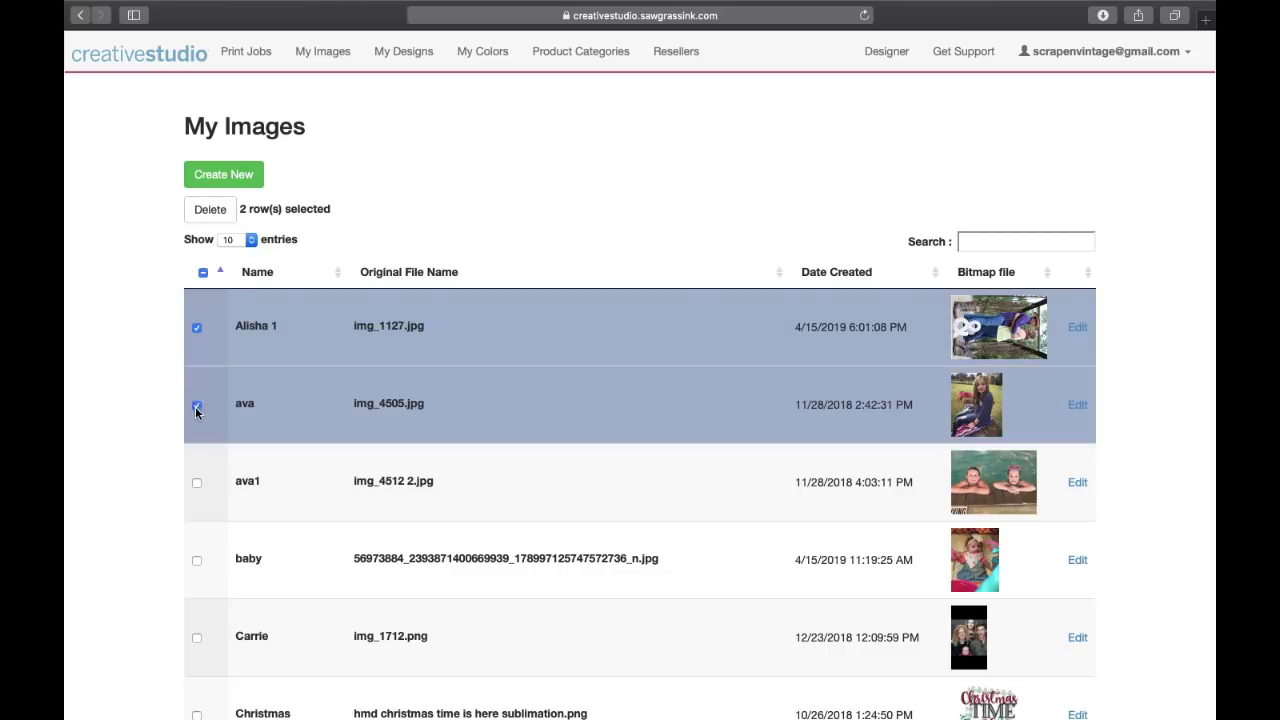
click(196, 482)
click(197, 561)
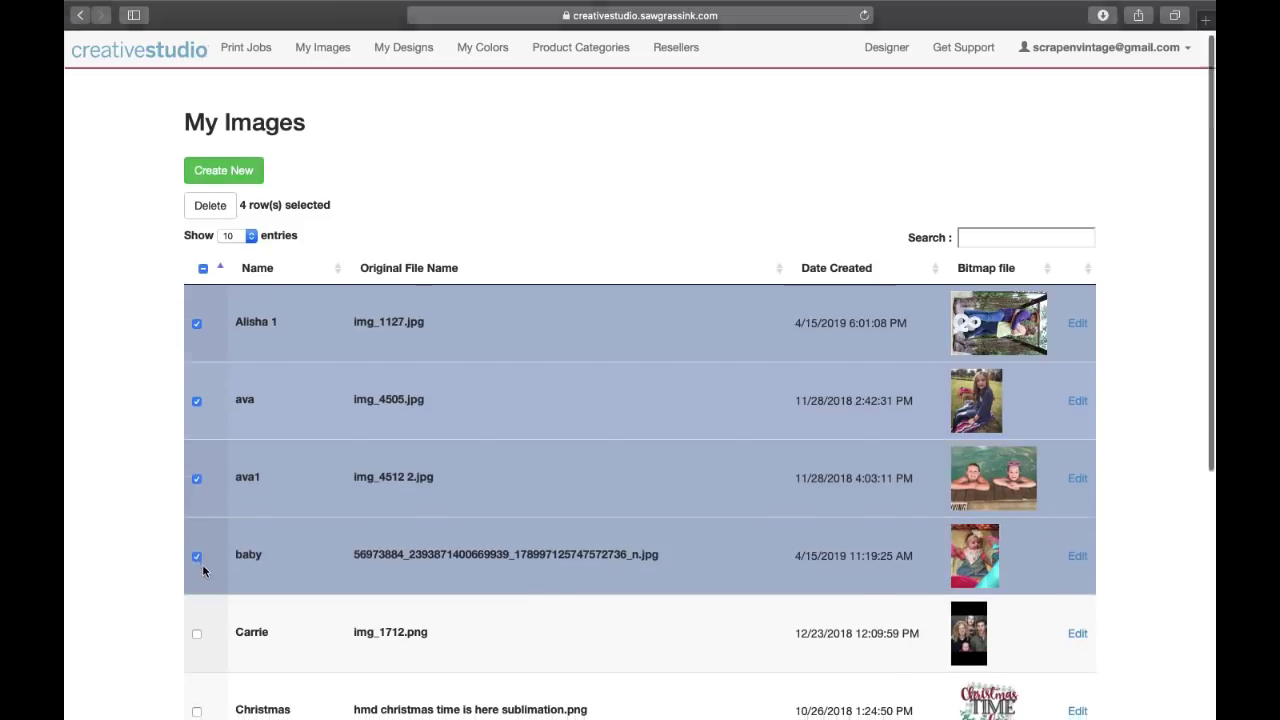
scroll(202, 564, down, 3)
click(196, 436)
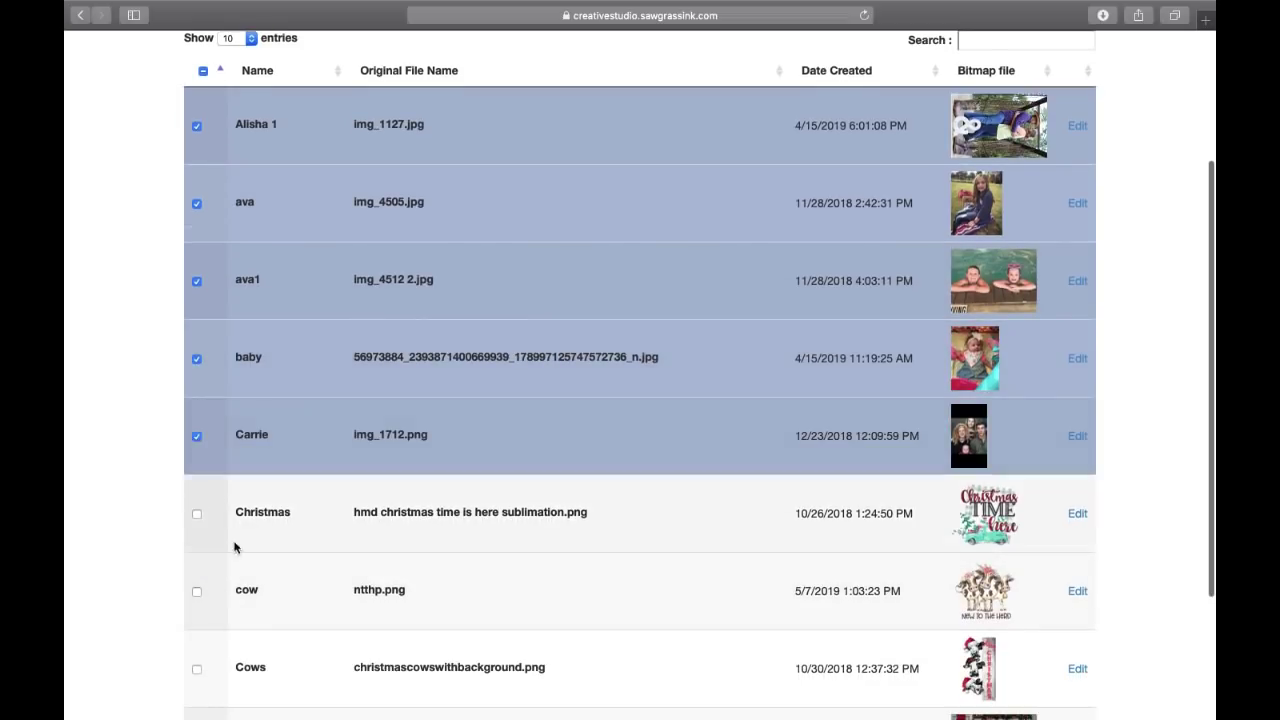
scroll(237, 555, down, 3)
scroll(229, 500, up, 1)
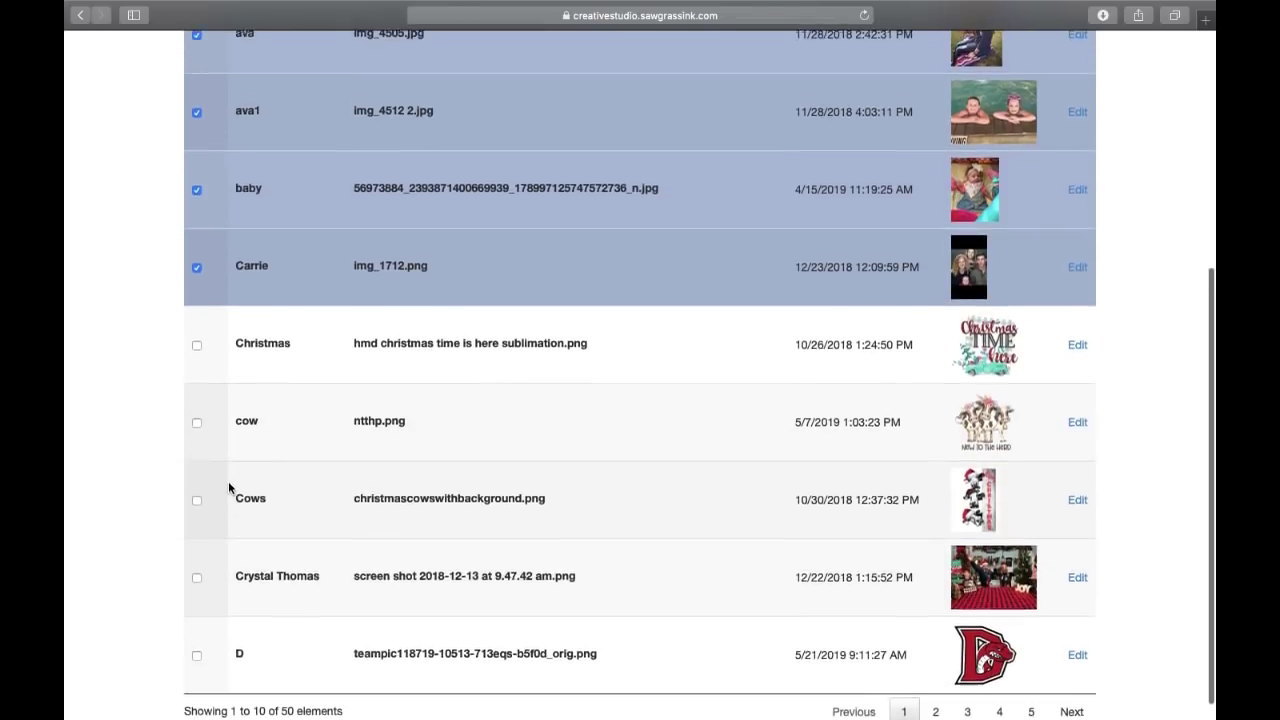
scroll(228, 487, up, 5)
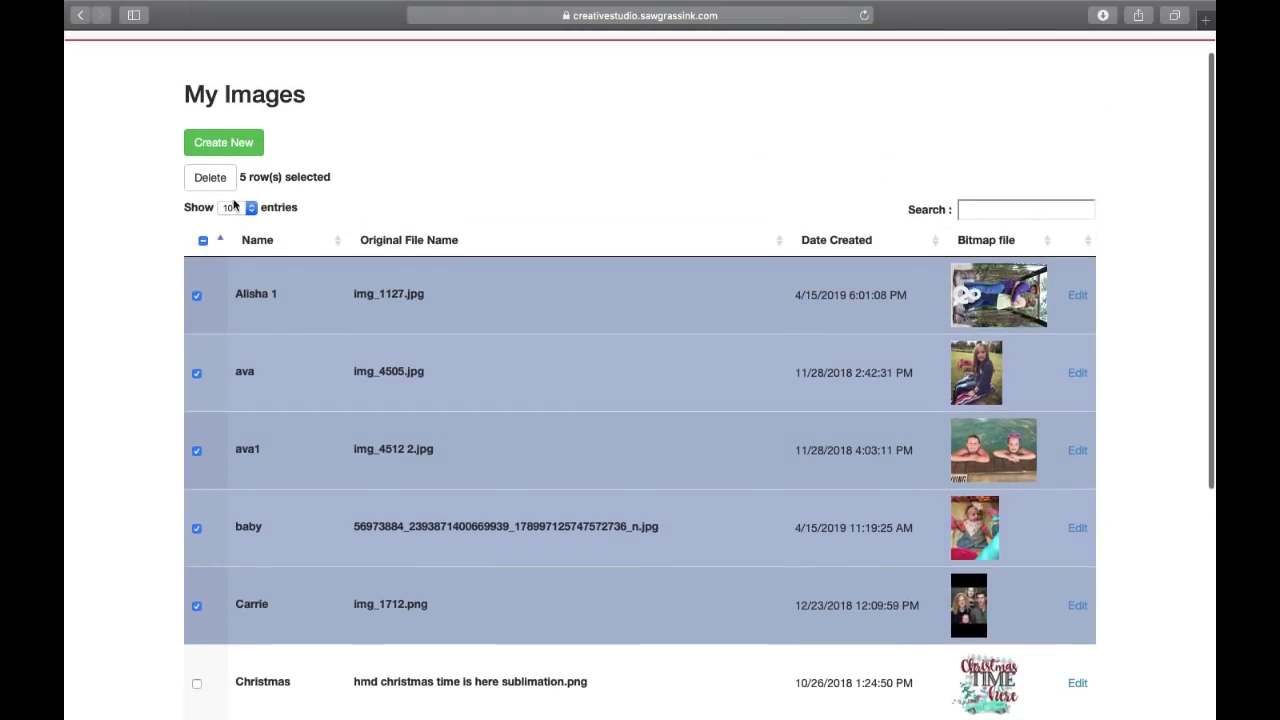
click(212, 178)
click(787, 388)
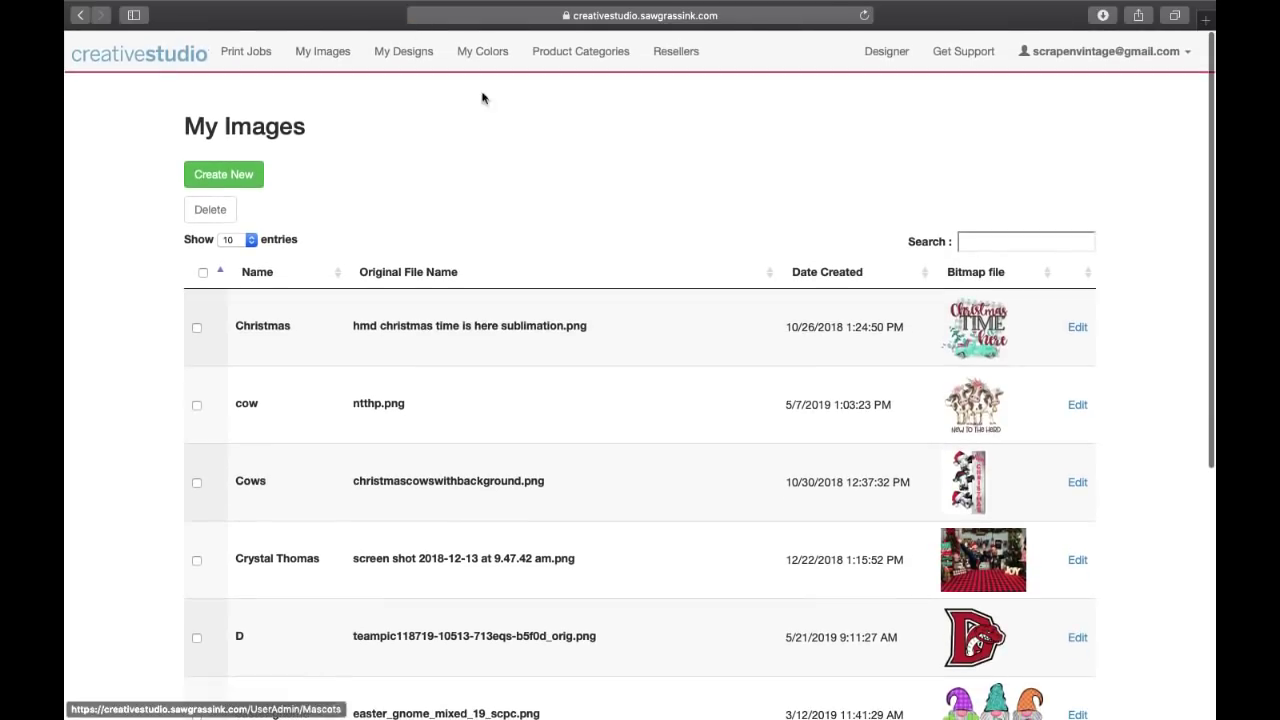
Step: Delete the saved design "My design" from My Designs and confirm the deletion
click(400, 56)
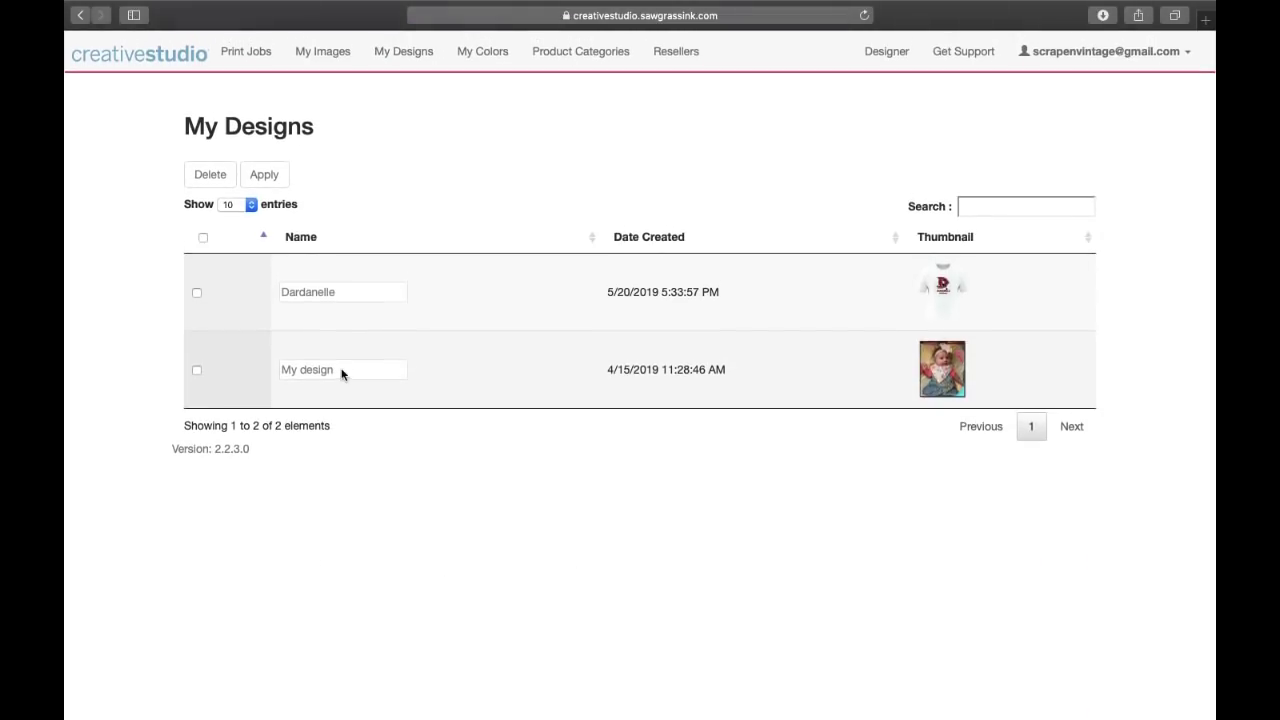
click(196, 371)
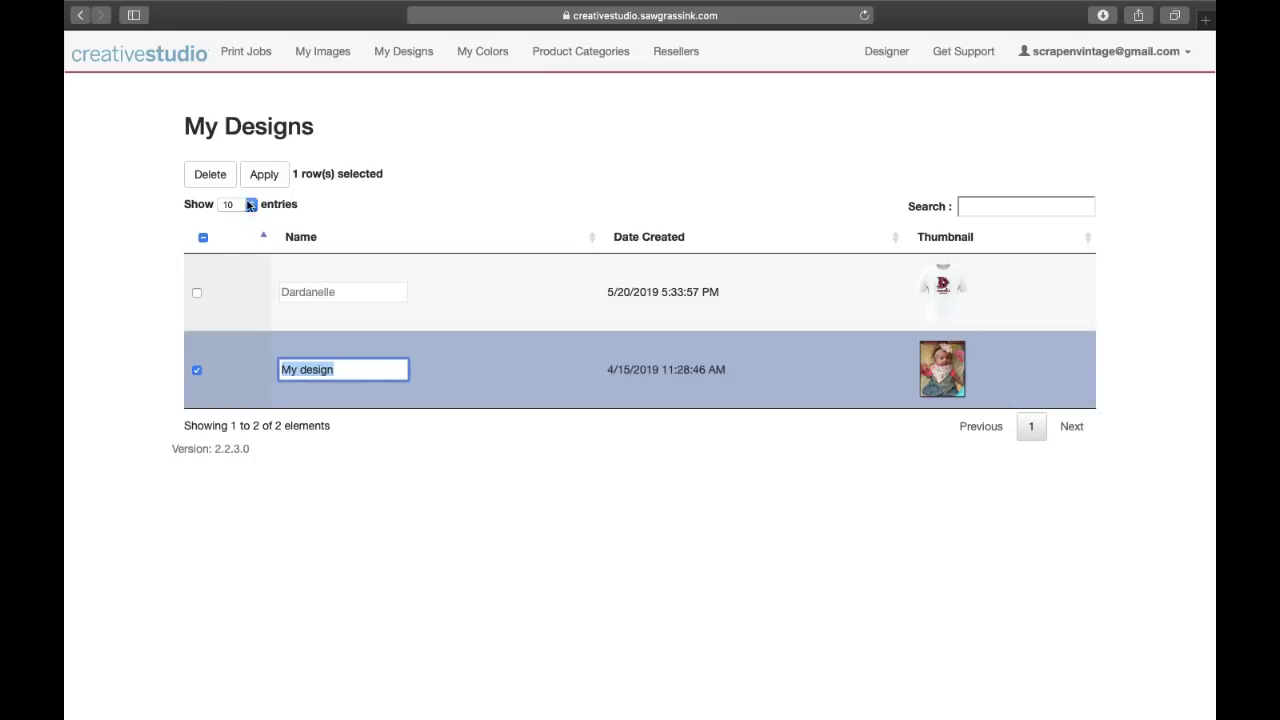
click(211, 176)
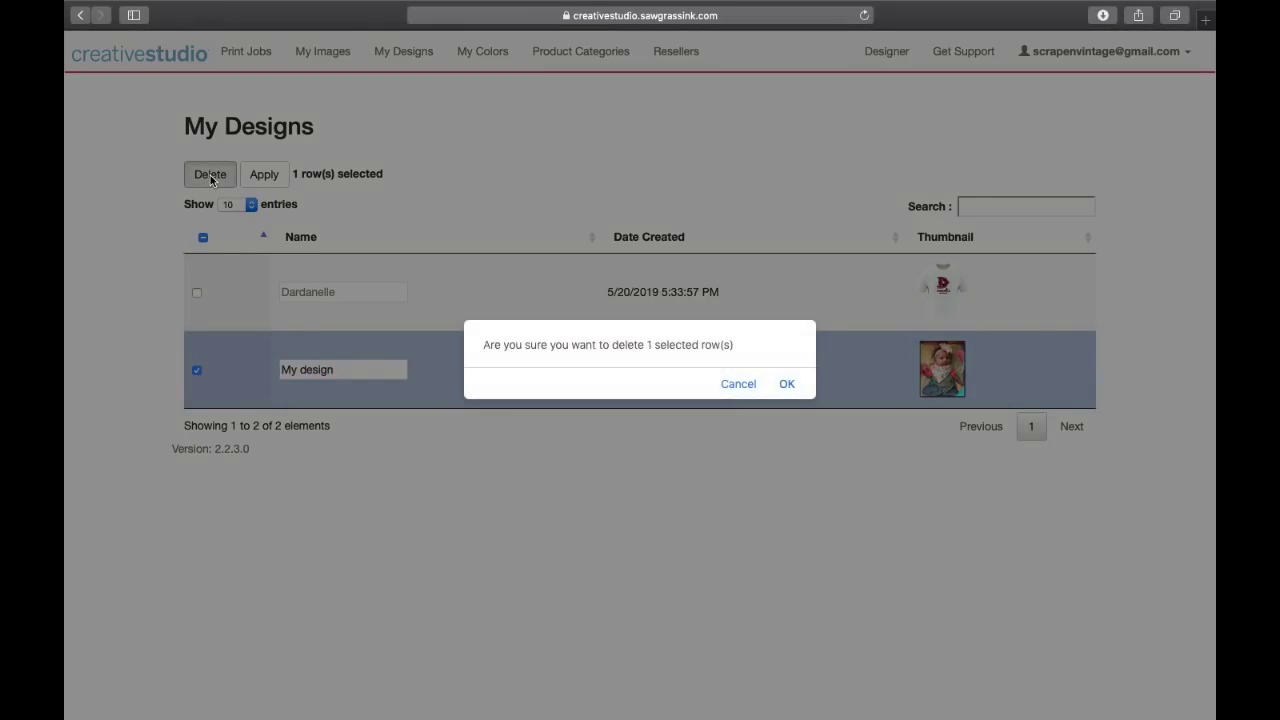
click(787, 386)
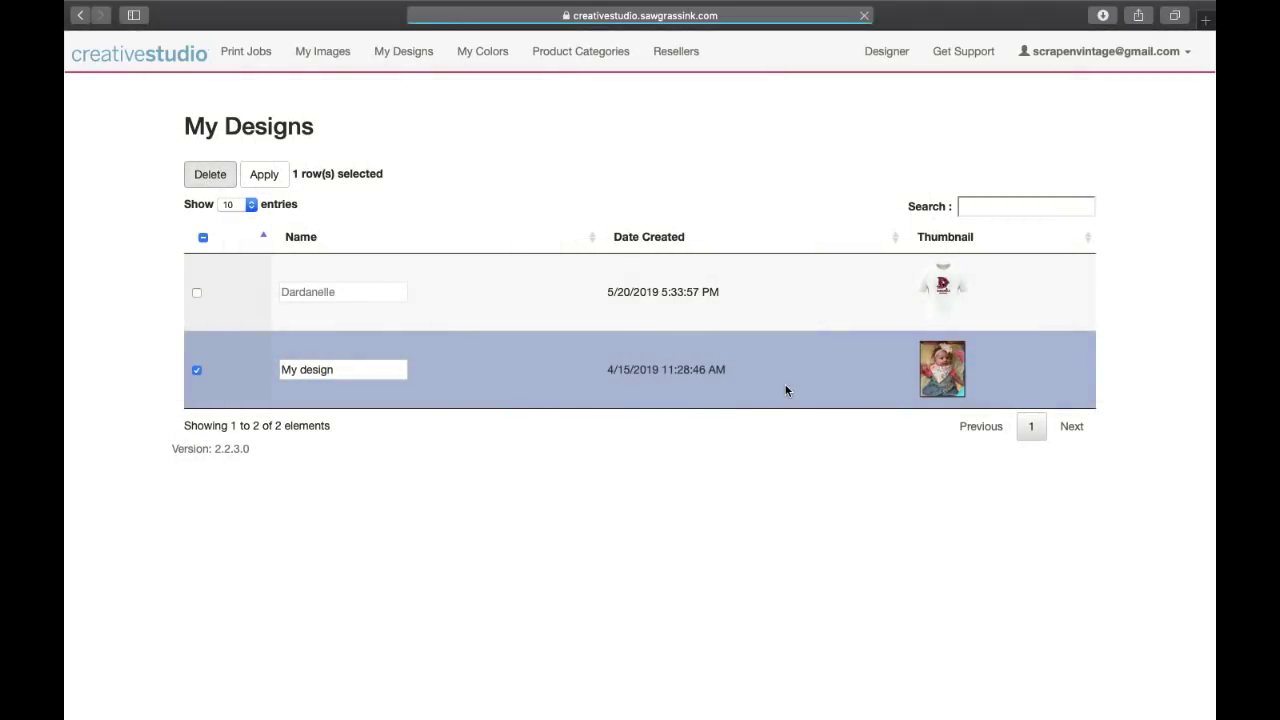
Step: View the My Colors and Product Categories administration pages, and return to the designer
click(483, 52)
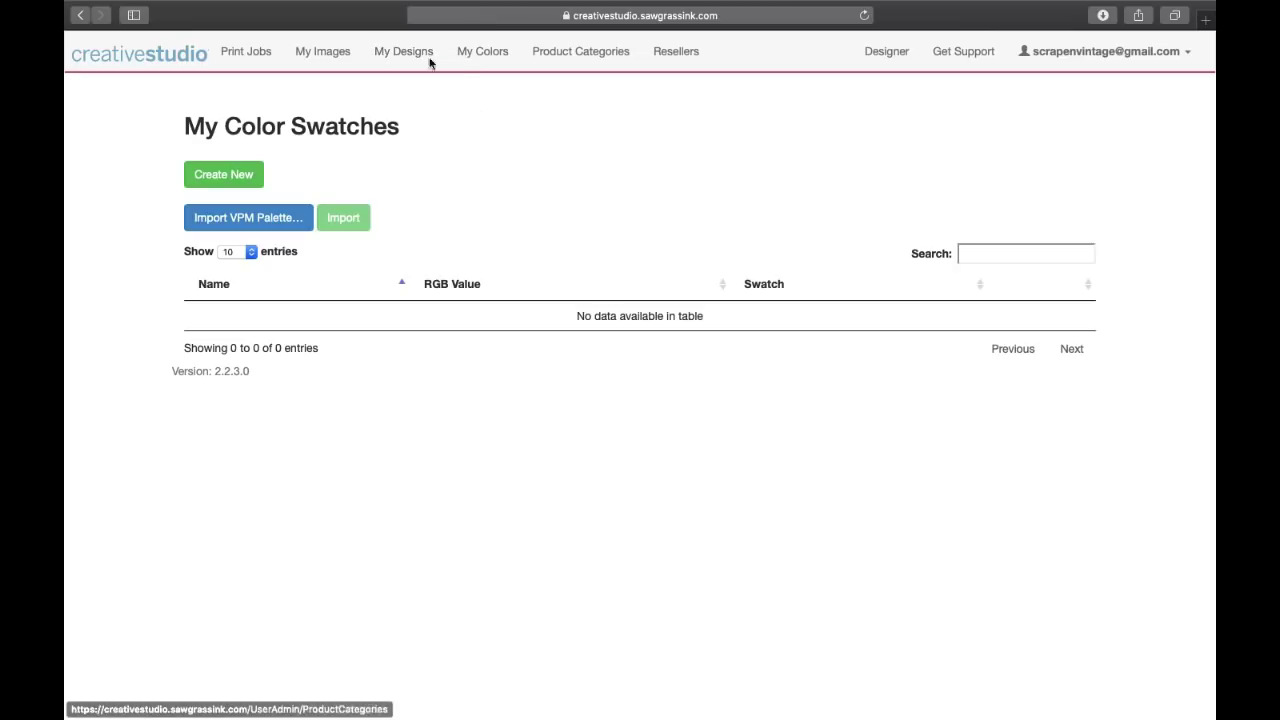
click(575, 56)
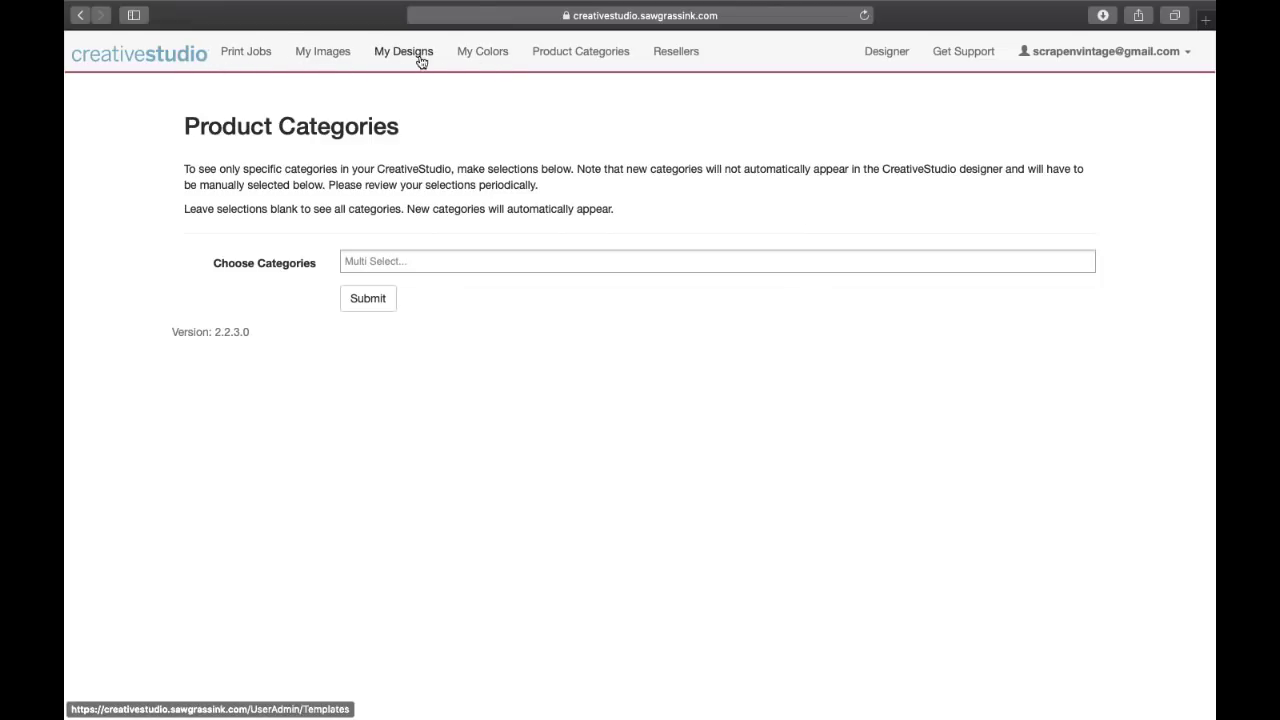
click(128, 62)
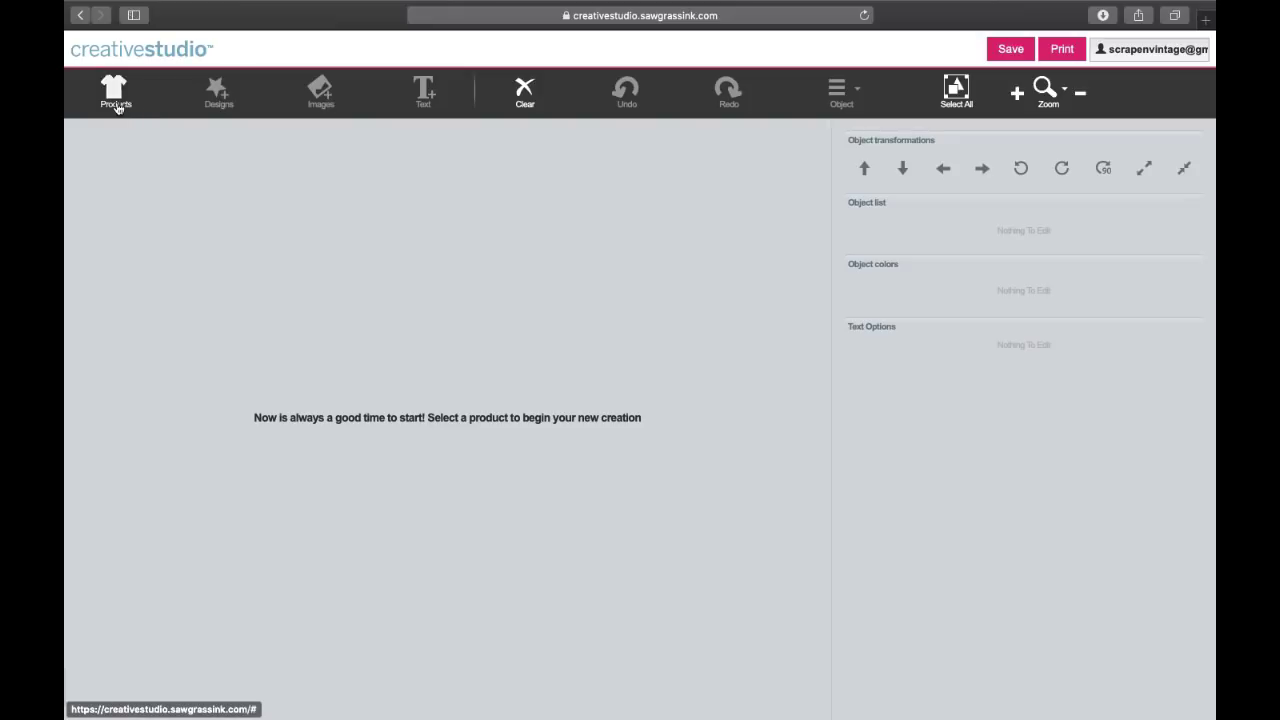
Step: Look through the My Images collection in the designer's image library
click(116, 100)
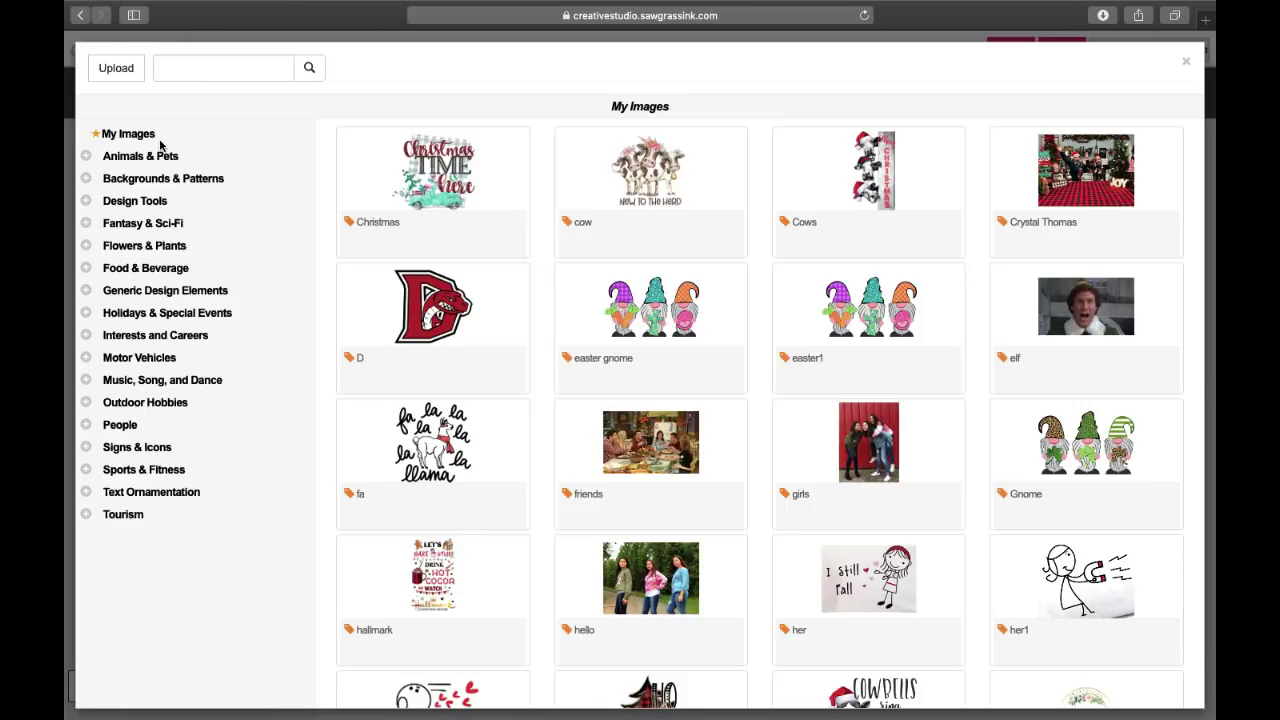
scroll(711, 486, down, 10)
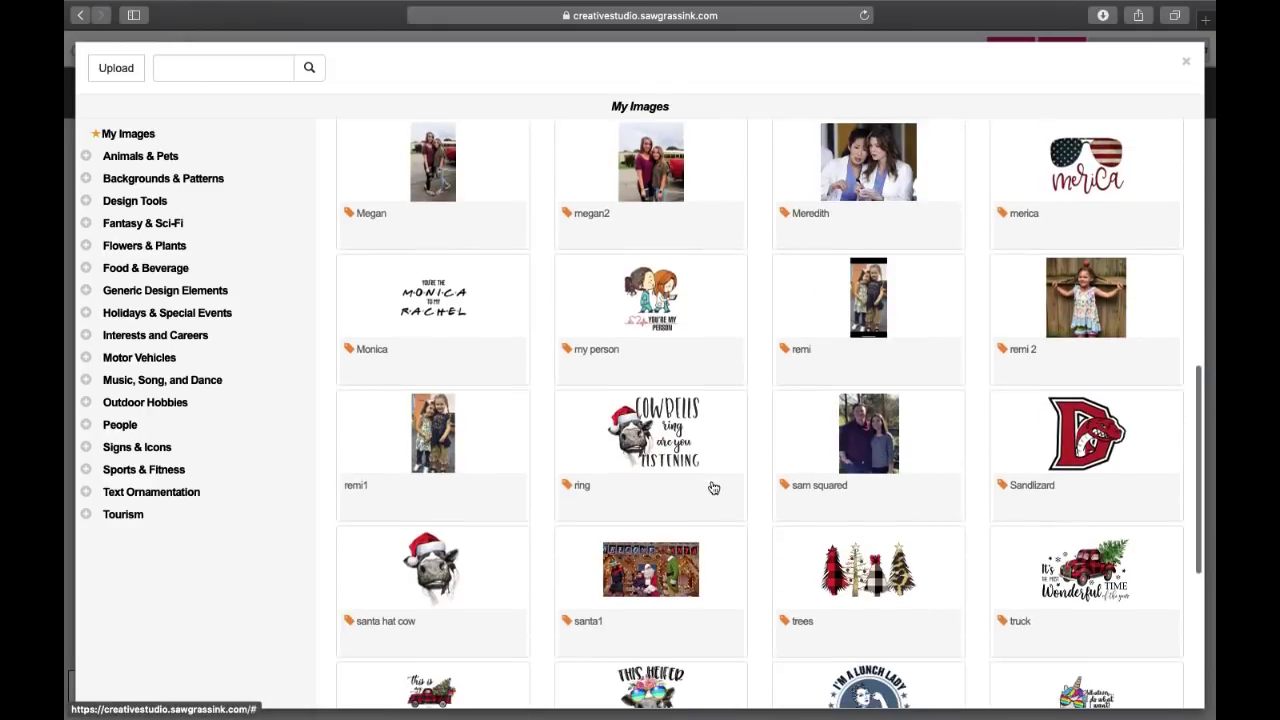
scroll(711, 486, up, 9)
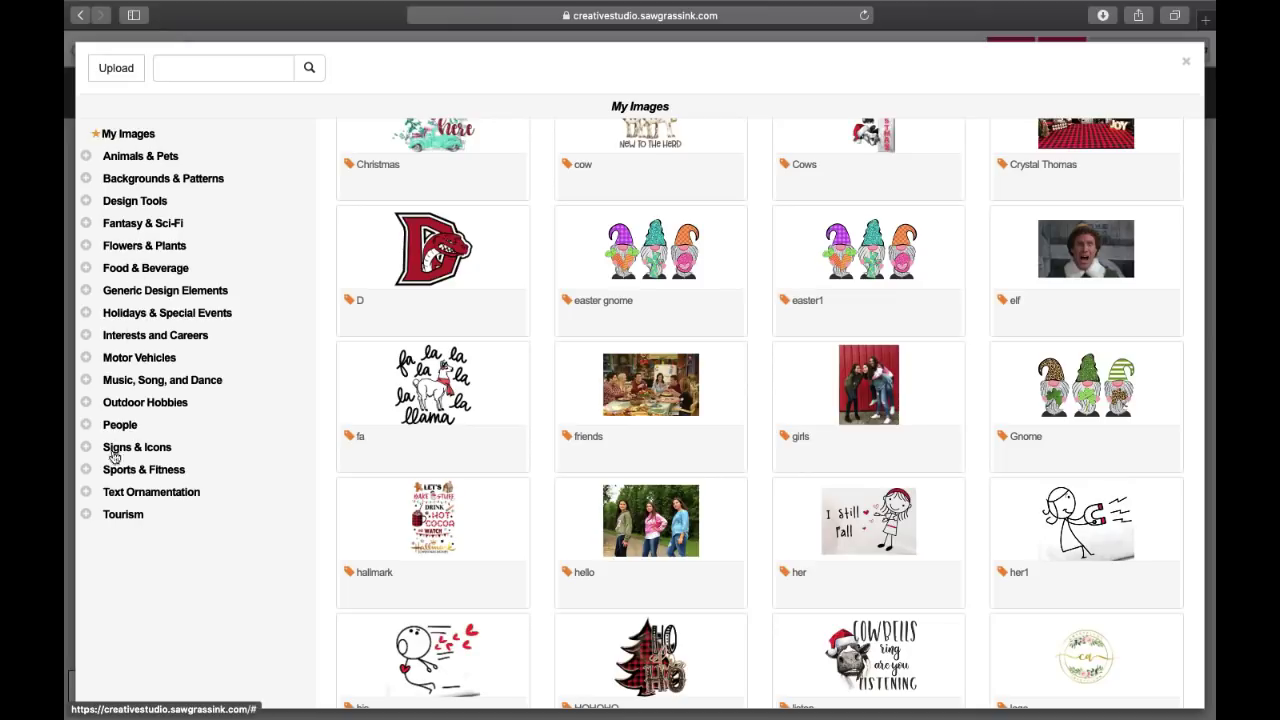
Step: Open the Pet Dogs subcategory of Animals & Pets in the image library and browse its artwork
click(138, 157)
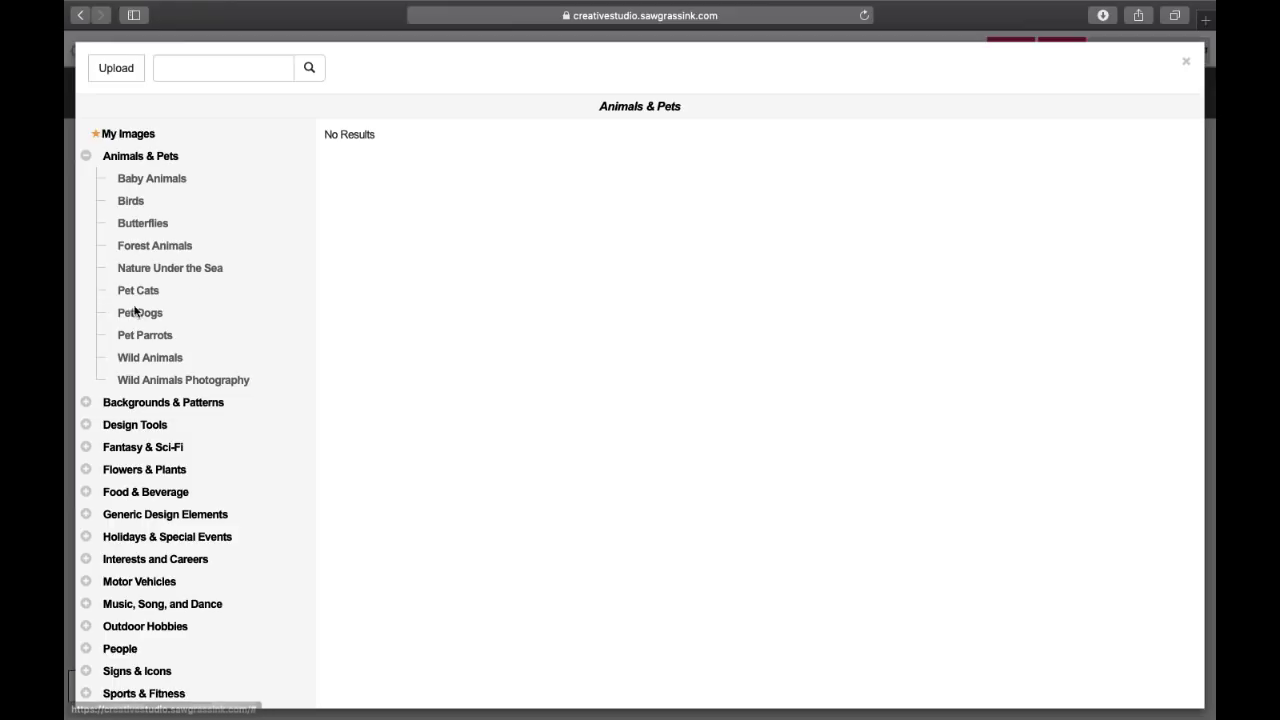
scroll(151, 346, down, 2)
scroll(154, 354, up, 2)
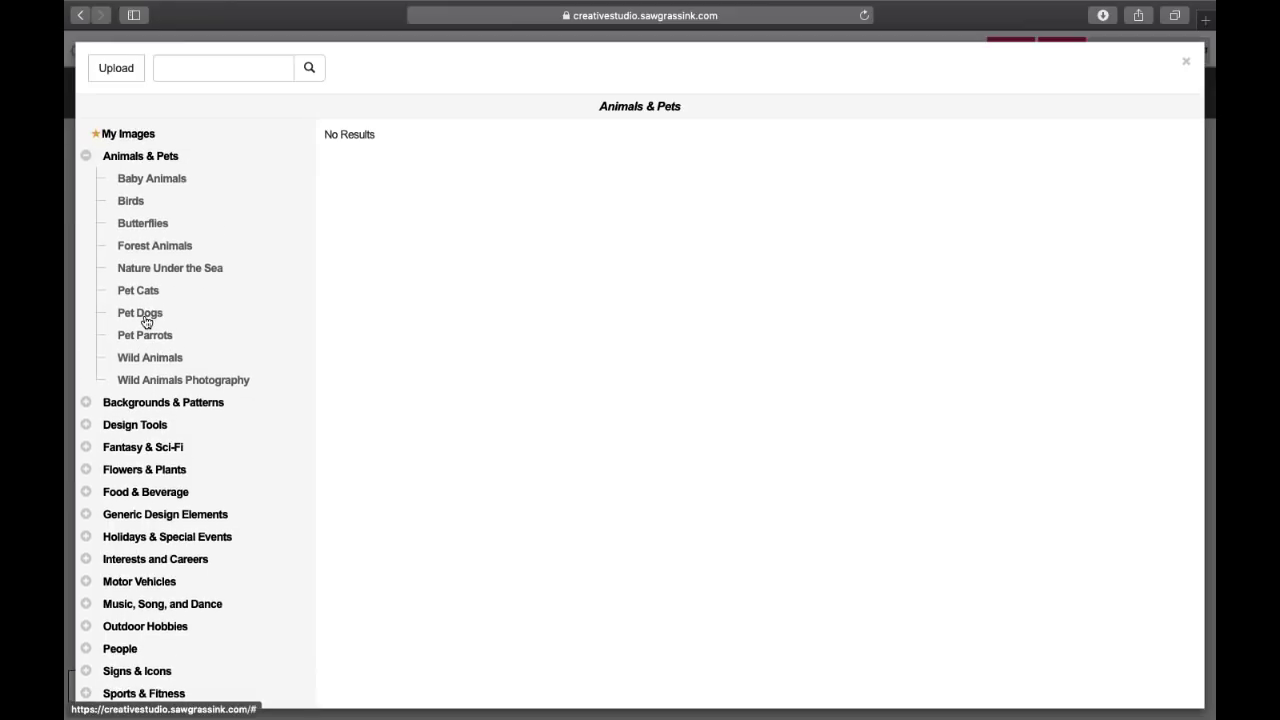
click(143, 314)
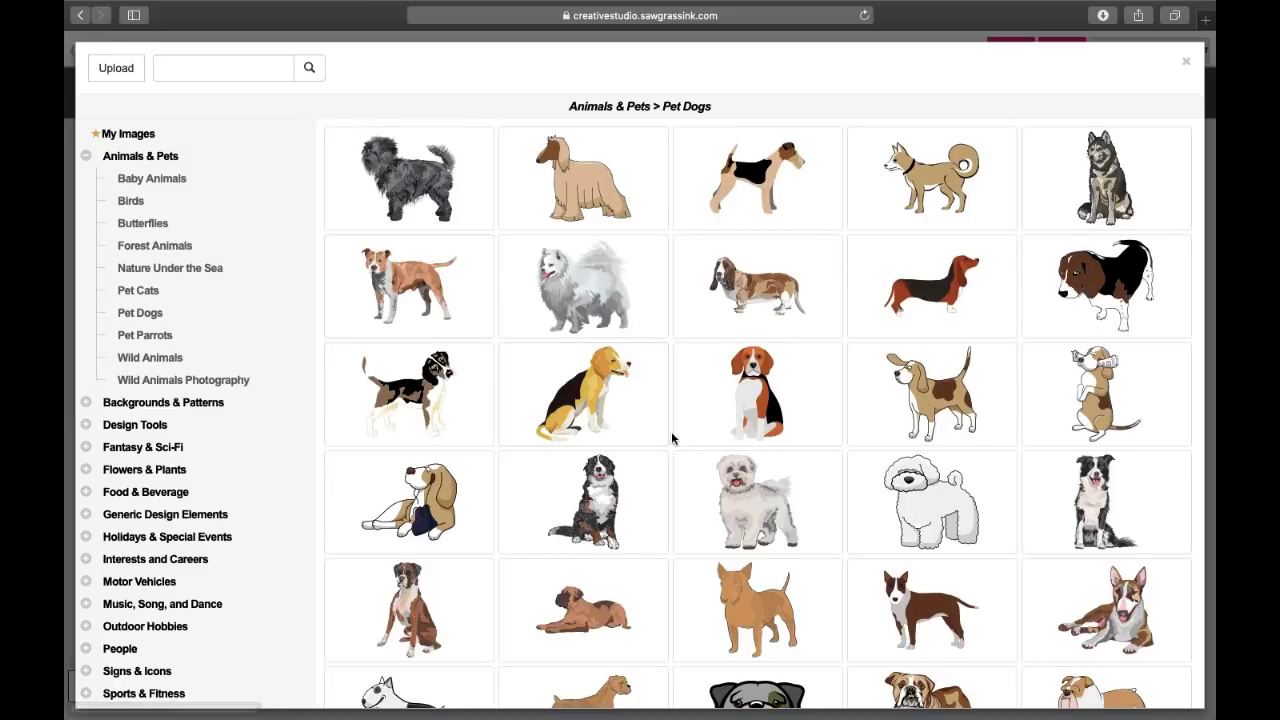
scroll(671, 434, down, 5)
scroll(671, 438, down, 12)
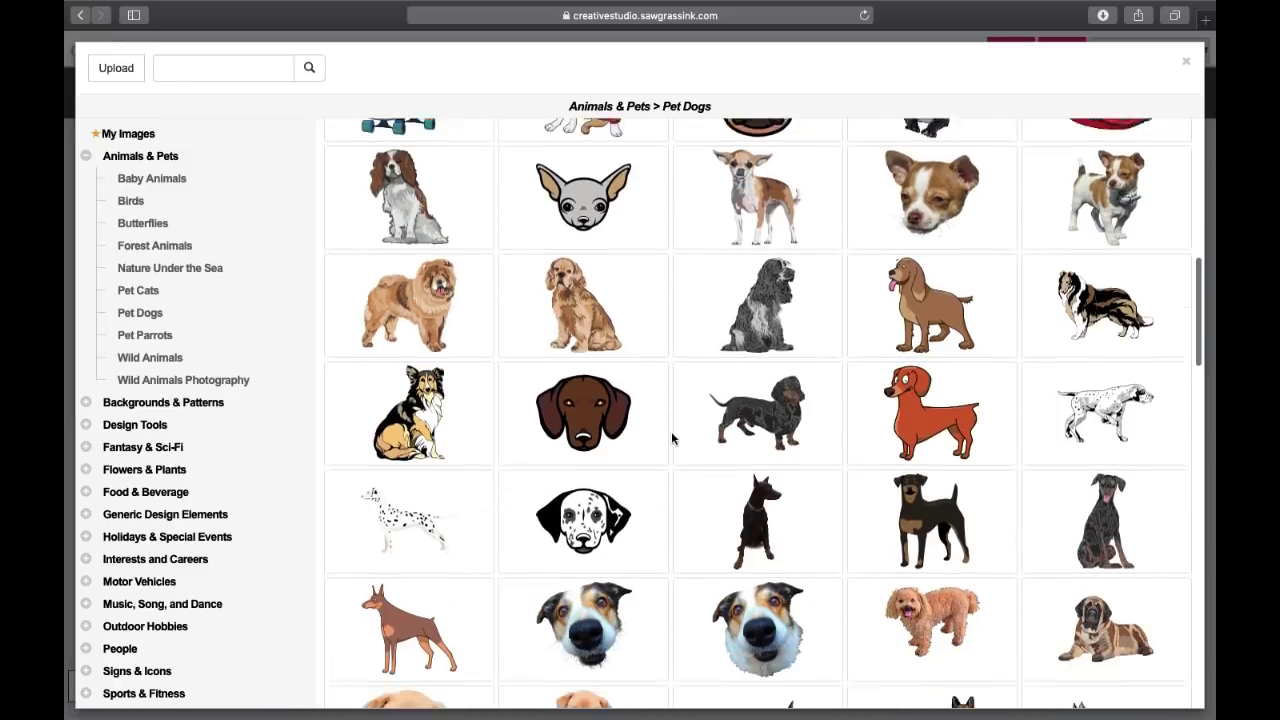
Step: Add the close-up dog face photo from the Pet Dogs artwork to the square pillow case
scroll(671, 438, up, 2)
scroll(672, 437, up, 2)
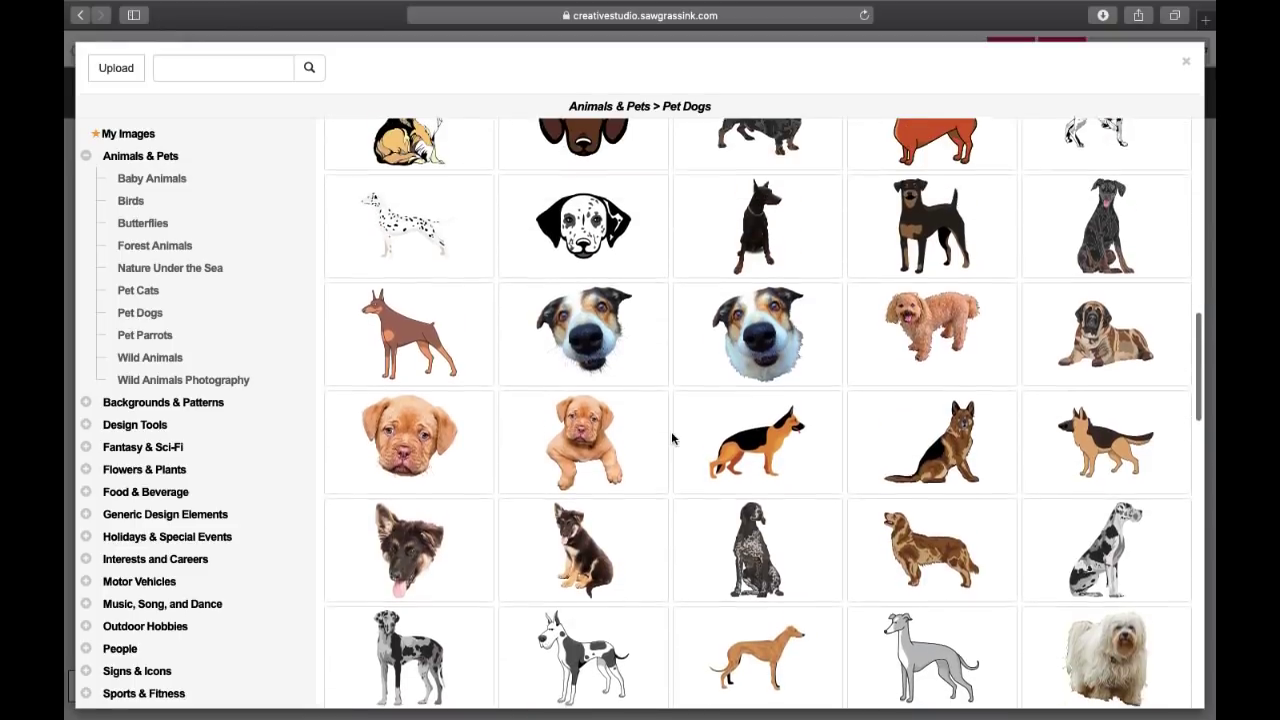
click(767, 368)
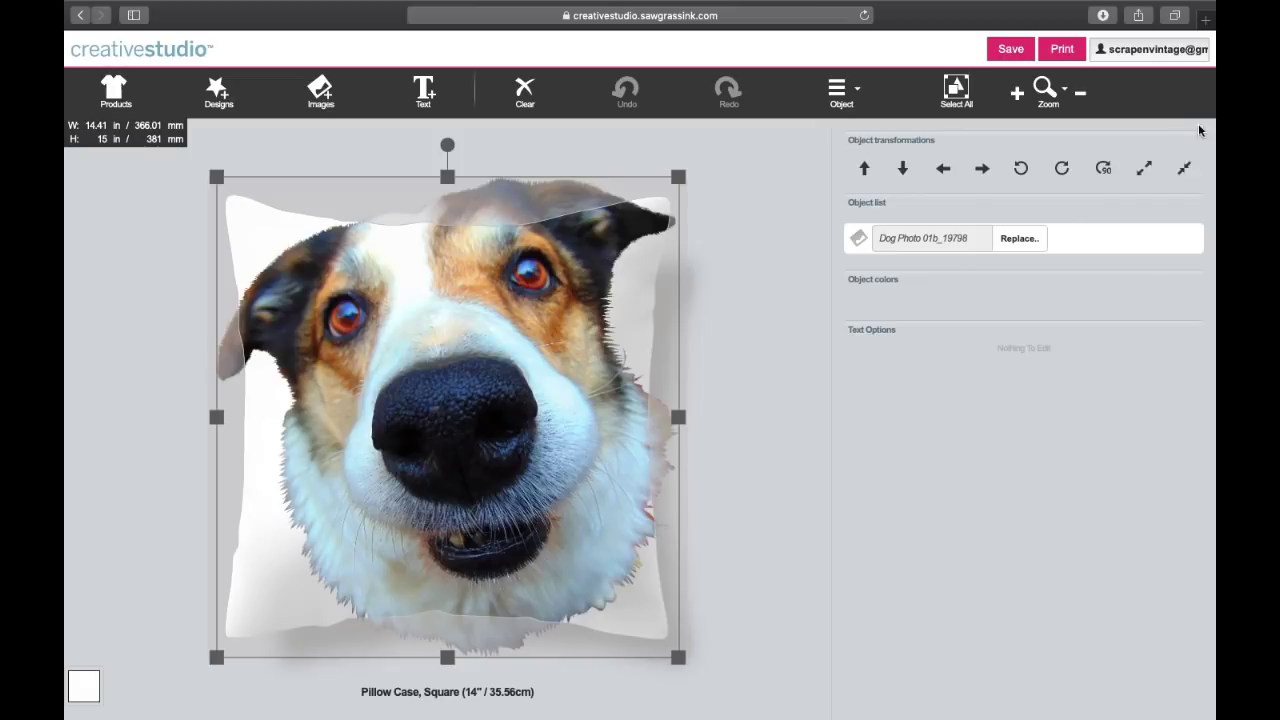
Step: Shrink the dog photo in steps to 8.1 by 8.44 in so it fits within the pillow, and deselect it
click(1185, 176)
click(1185, 176)
click(1185, 176)
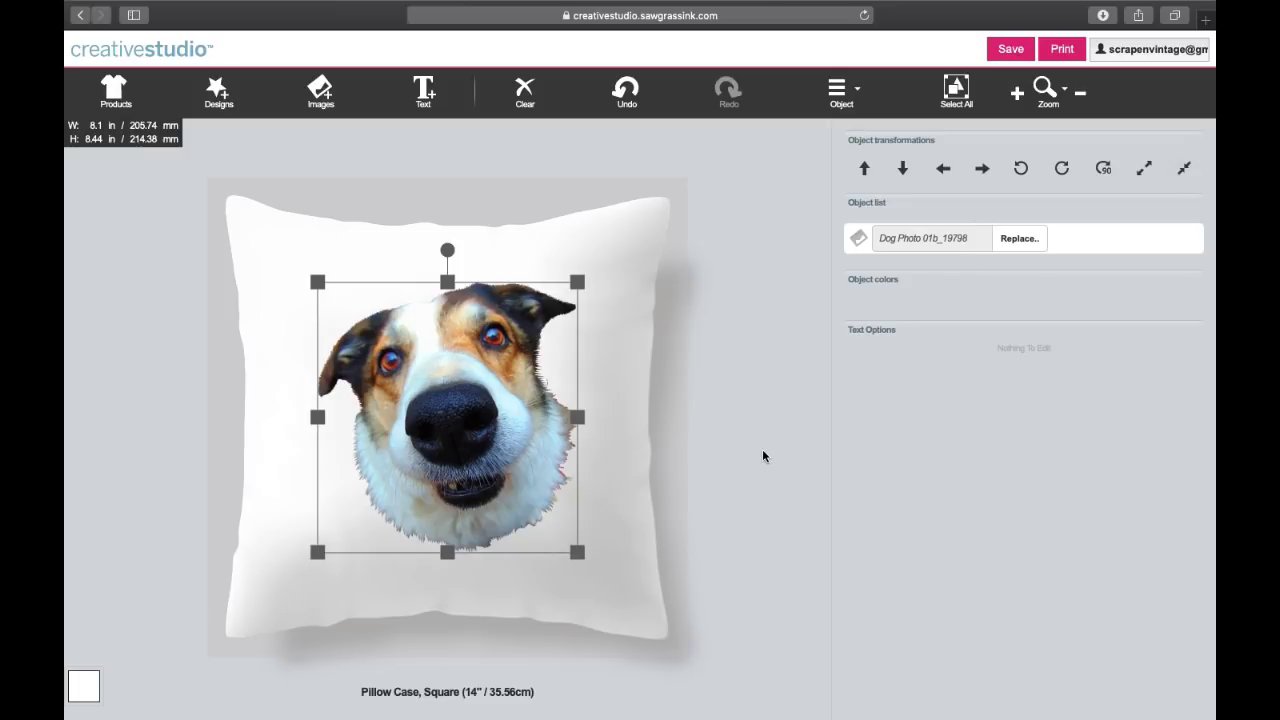
click(619, 474)
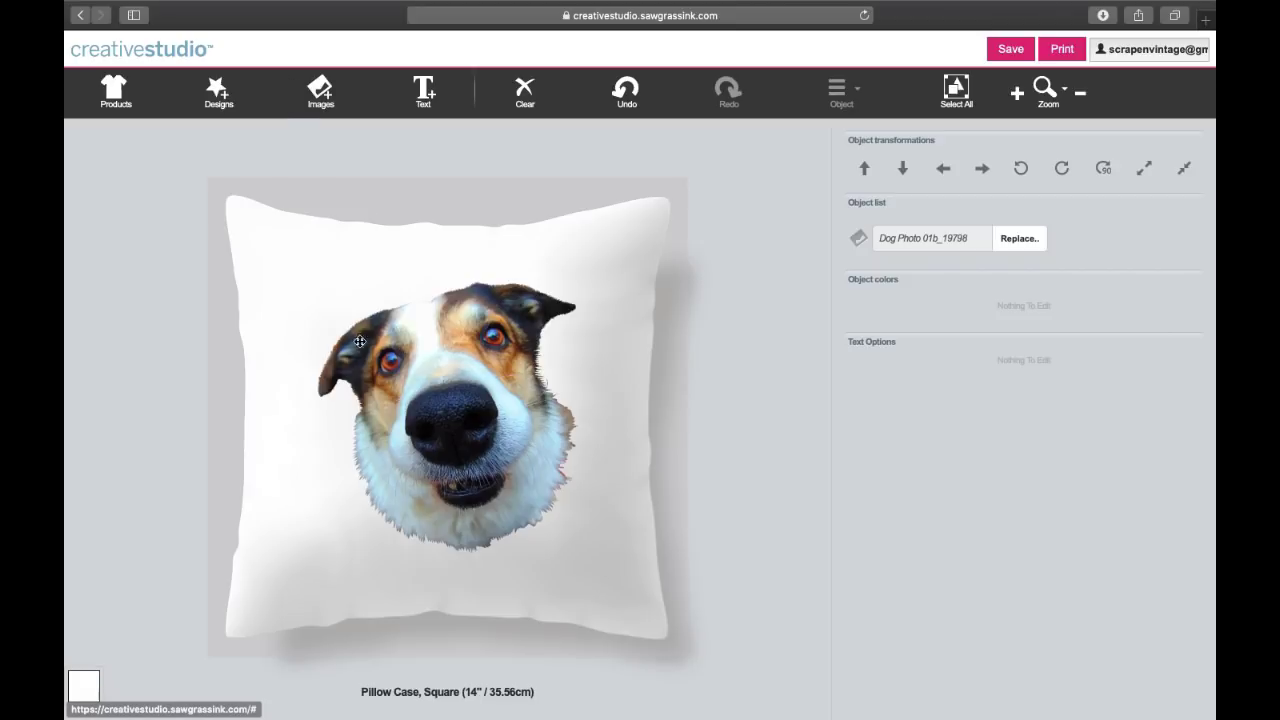
Step: Nudge the dog photo slightly, reduce it one size step to 6 in wide, enlarge it back to 8.1 in, and deselect it
mouse_move(446, 397)
mouse_down()
mouse_move(432, 396)
mouse_move(443, 395)
mouse_up()
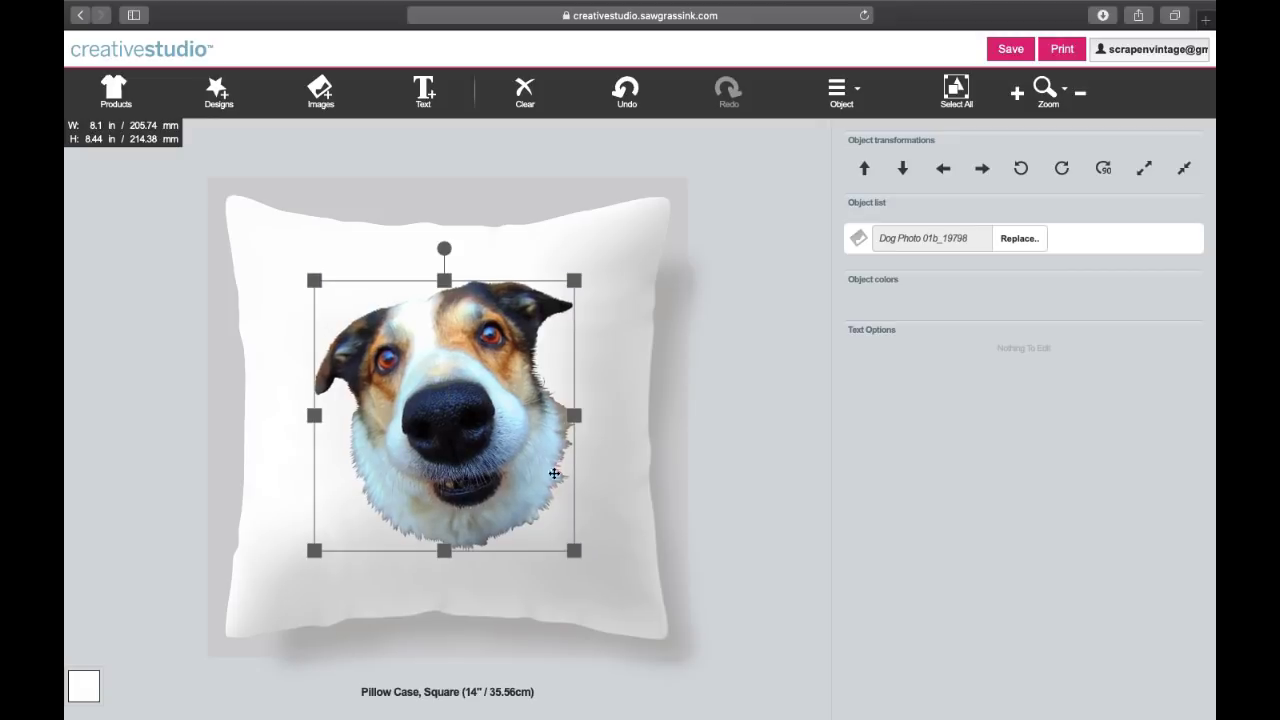
click(1188, 170)
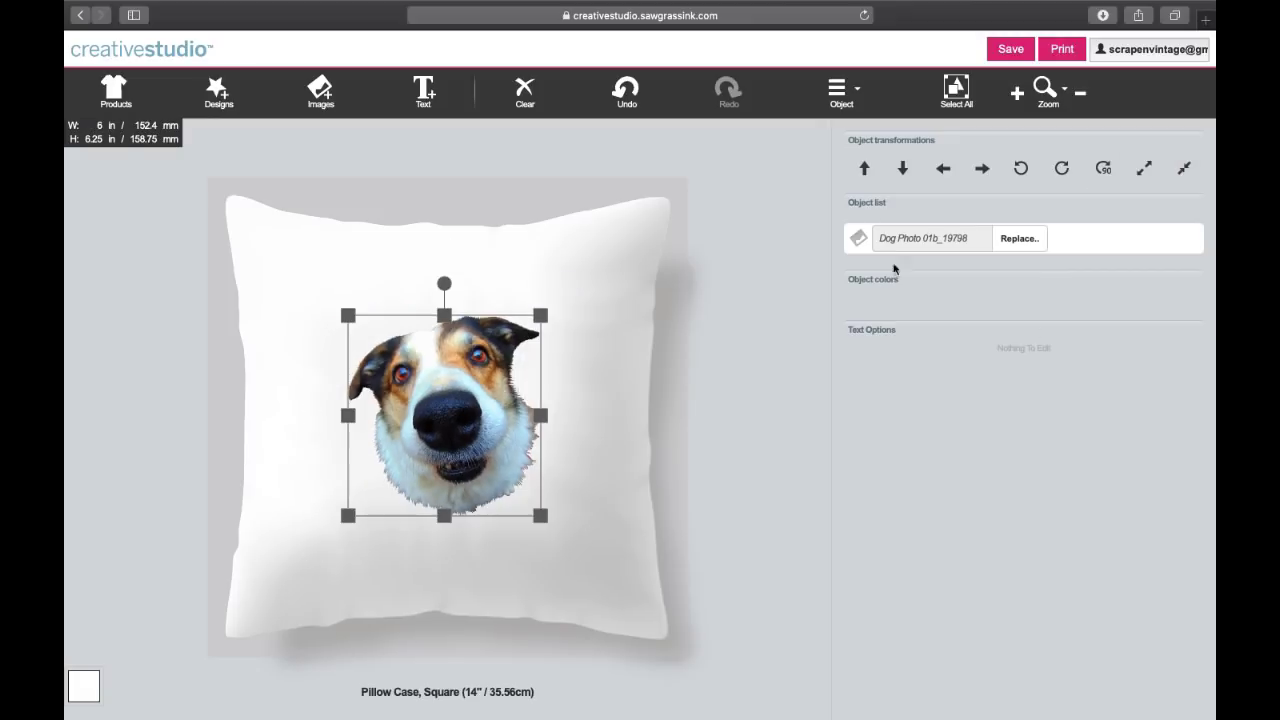
click(1147, 169)
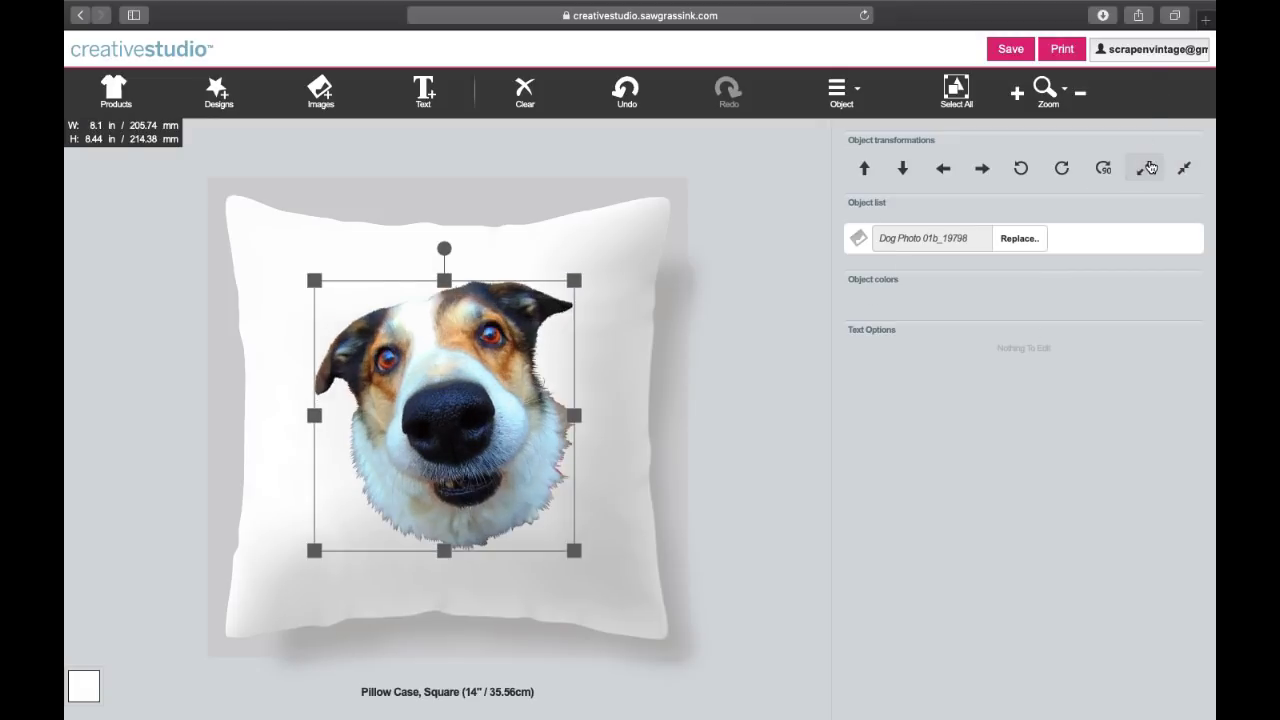
click(589, 427)
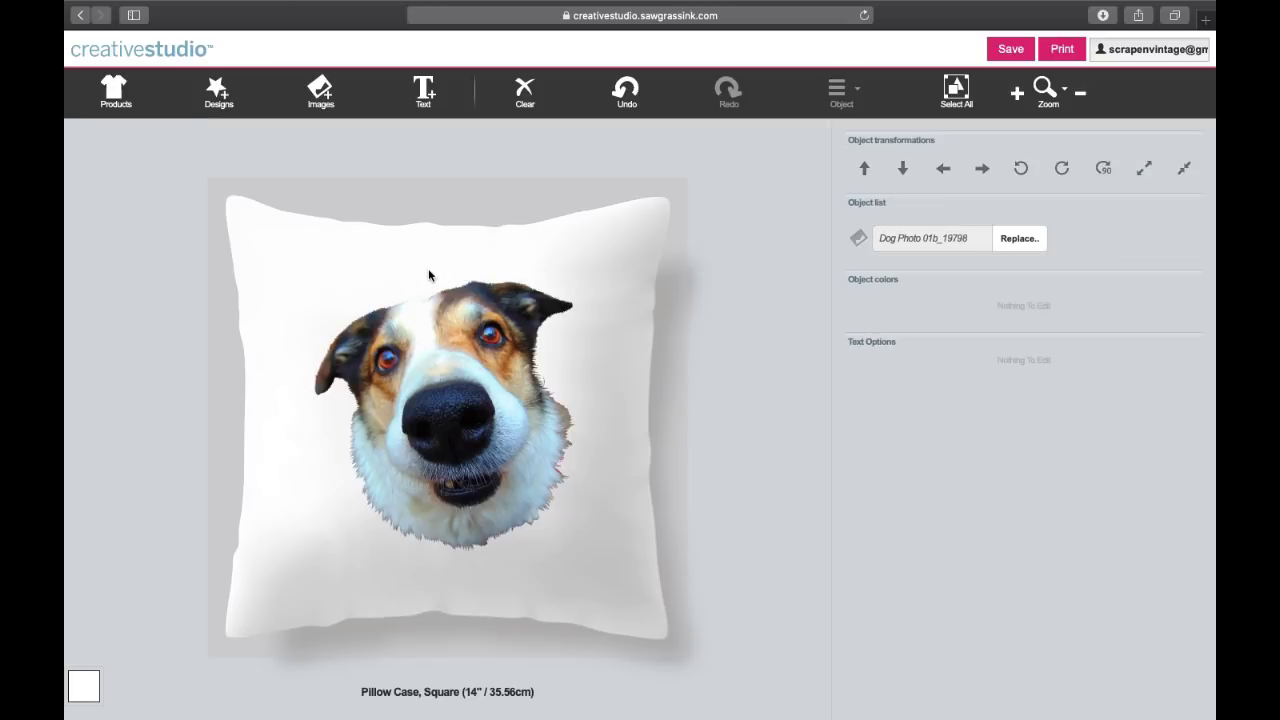
Step: Reopen the image library, check the Design Tools category, and browse the Dancers artwork under Music, Song, and Dance
click(337, 115)
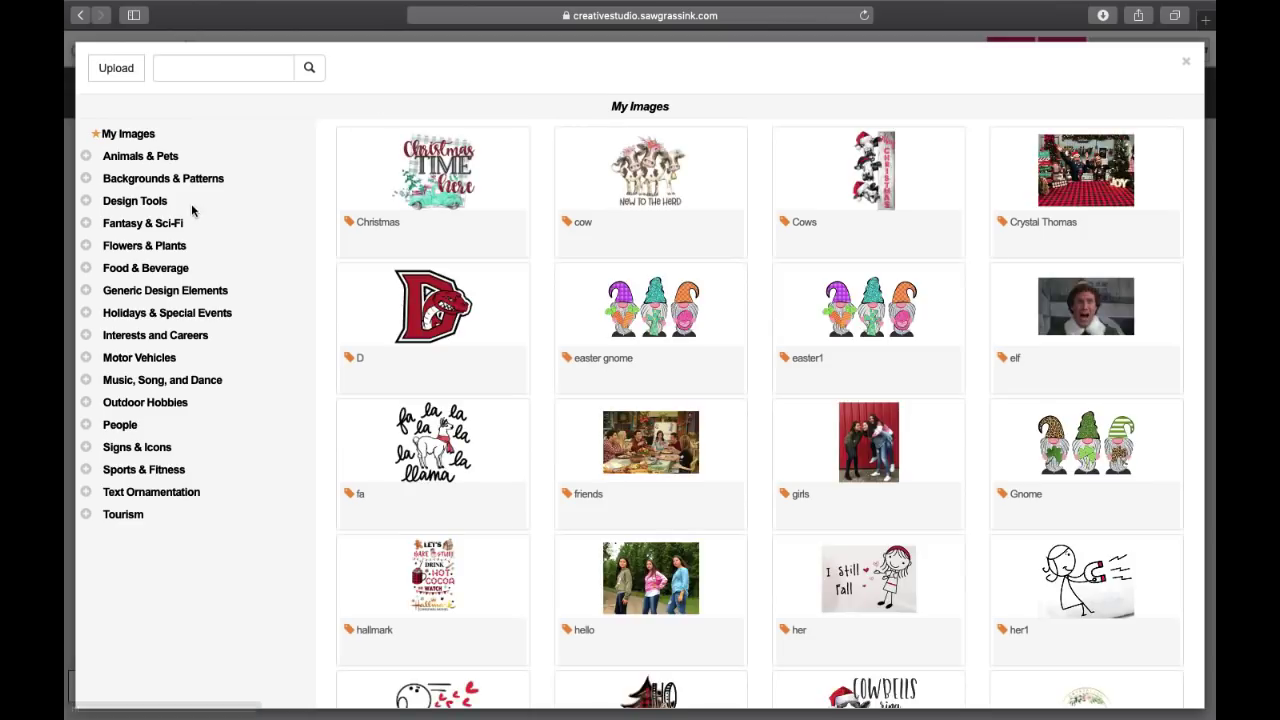
click(153, 201)
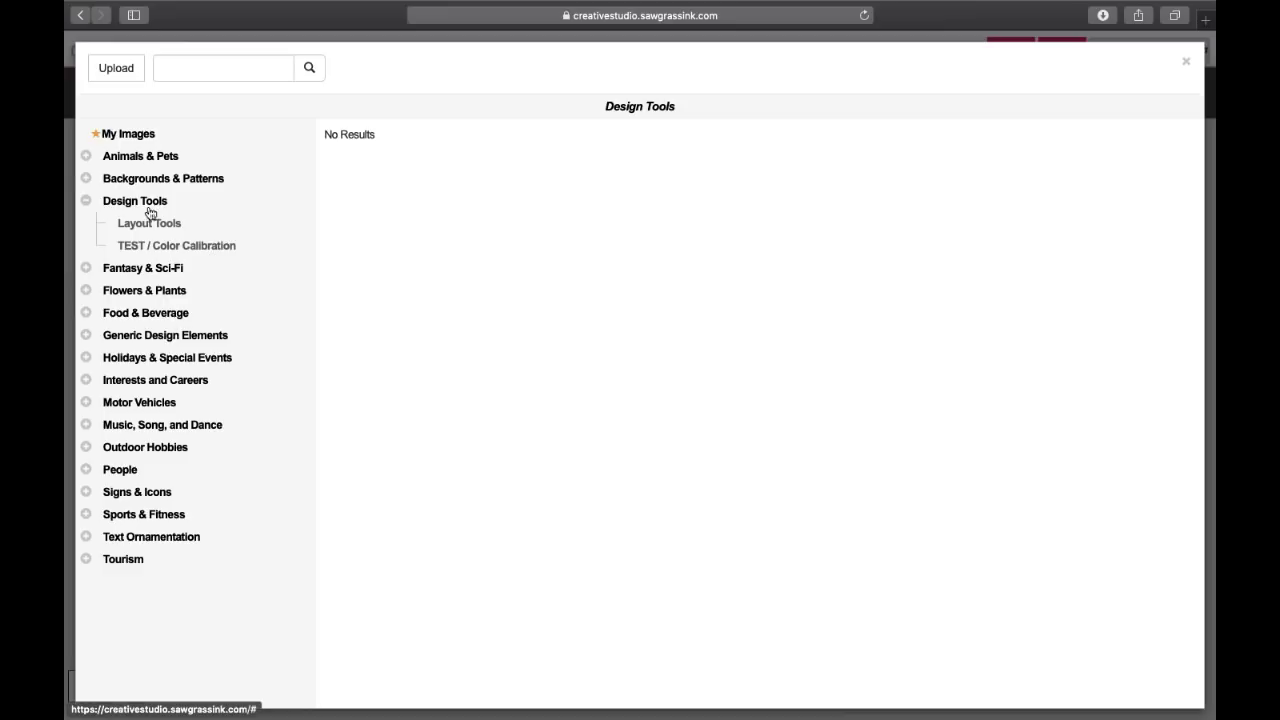
click(136, 425)
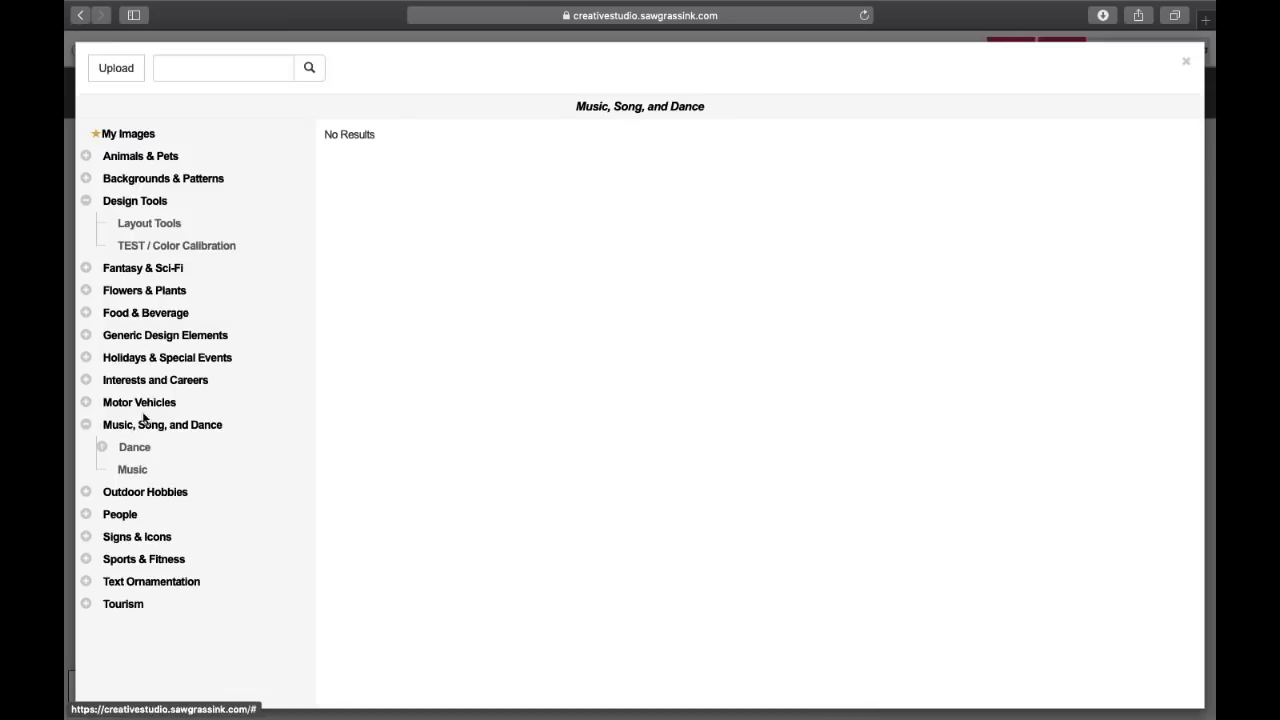
click(139, 452)
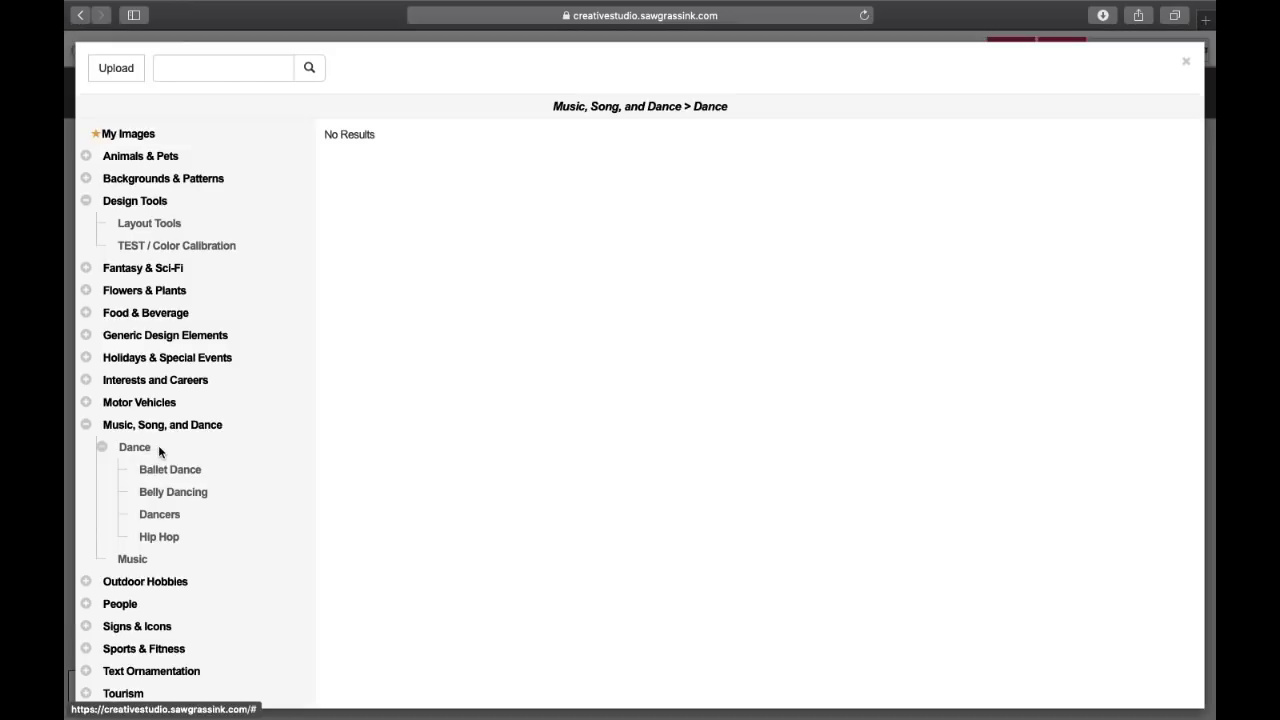
click(160, 514)
scroll(726, 527, down, 5)
scroll(726, 527, down, 4)
scroll(726, 527, up, 10)
scroll(155, 549, down, 1)
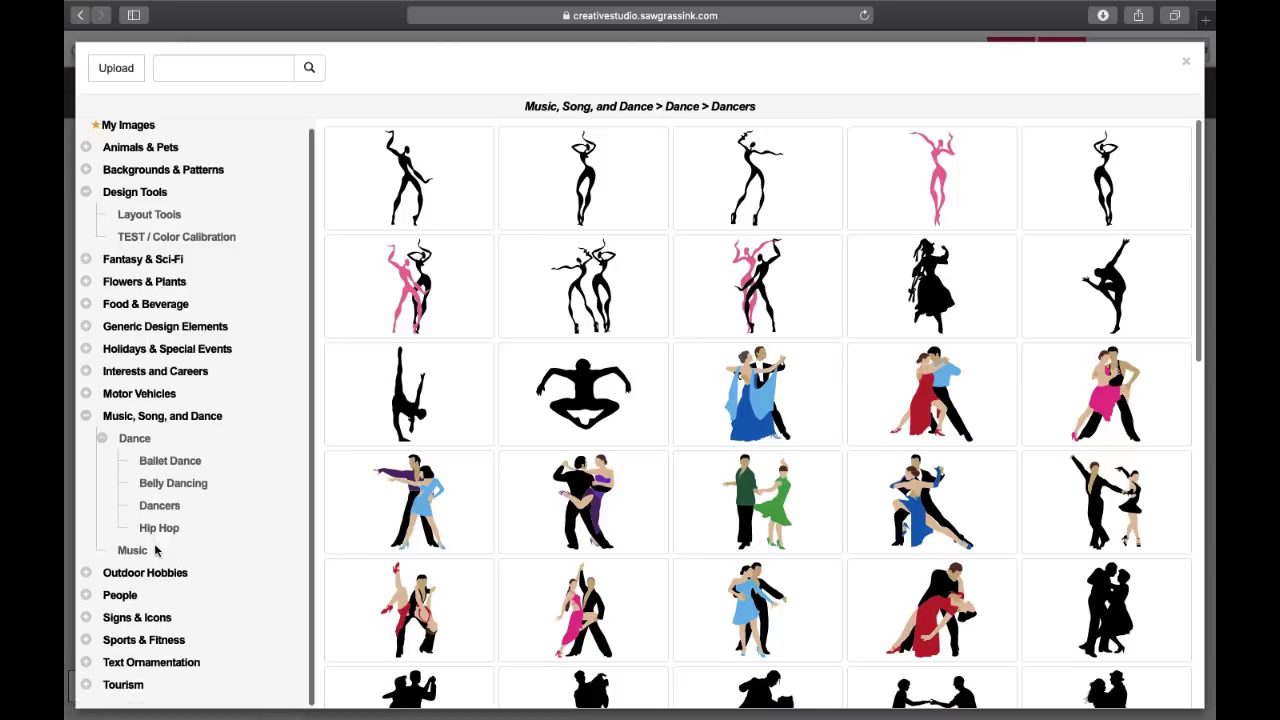
Step: Open the Family subcategory of People and look through its illustrations and silhouettes
click(120, 596)
scroll(133, 592, down, 1)
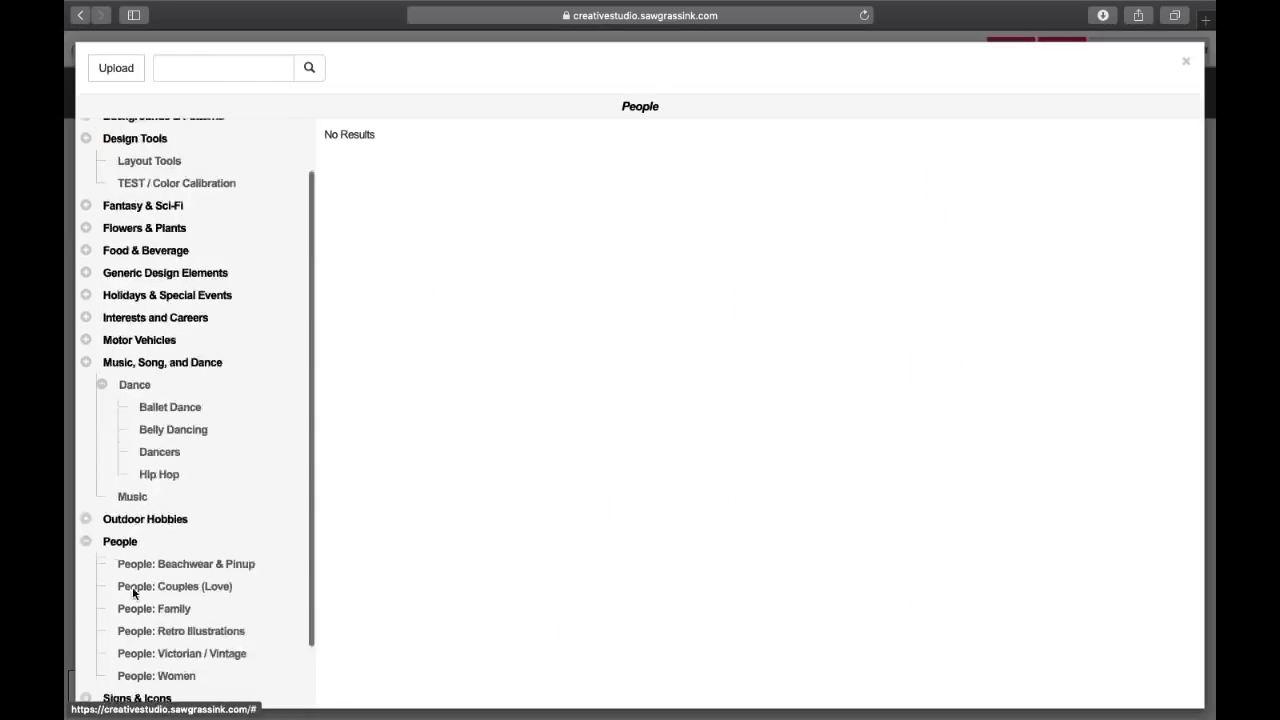
scroll(133, 590, down, 2)
click(171, 540)
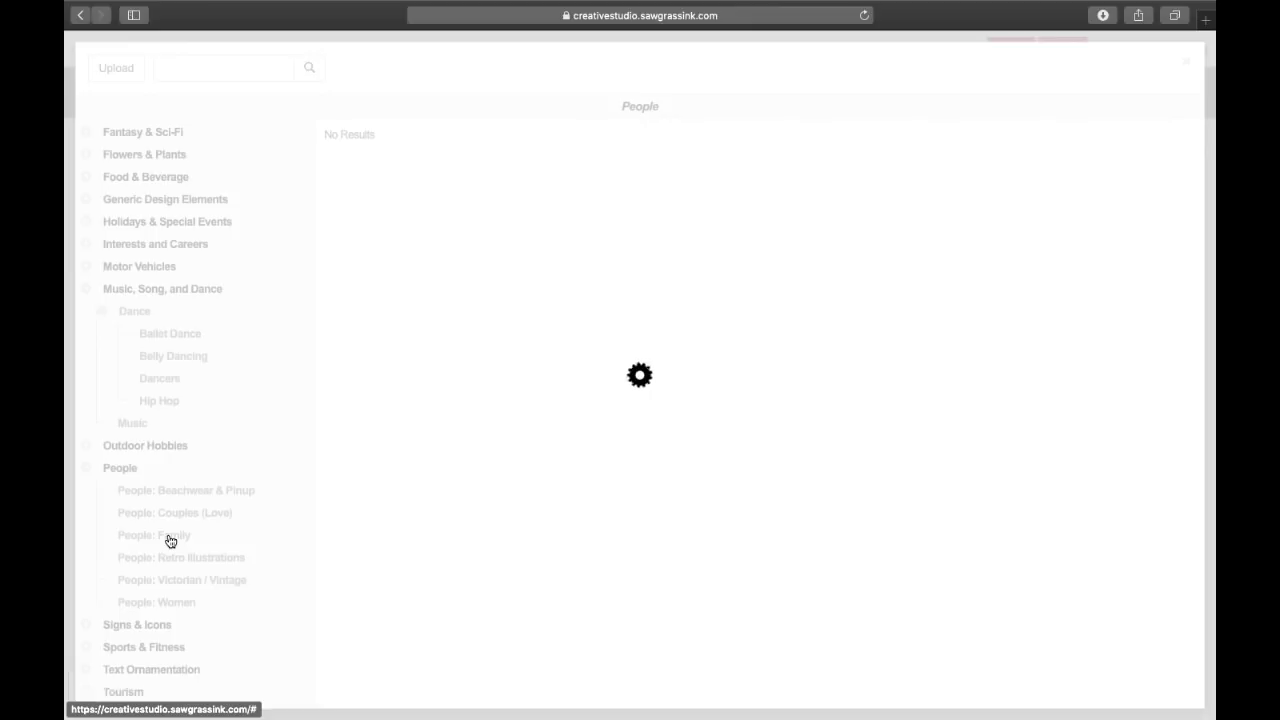
scroll(493, 308, down, 1)
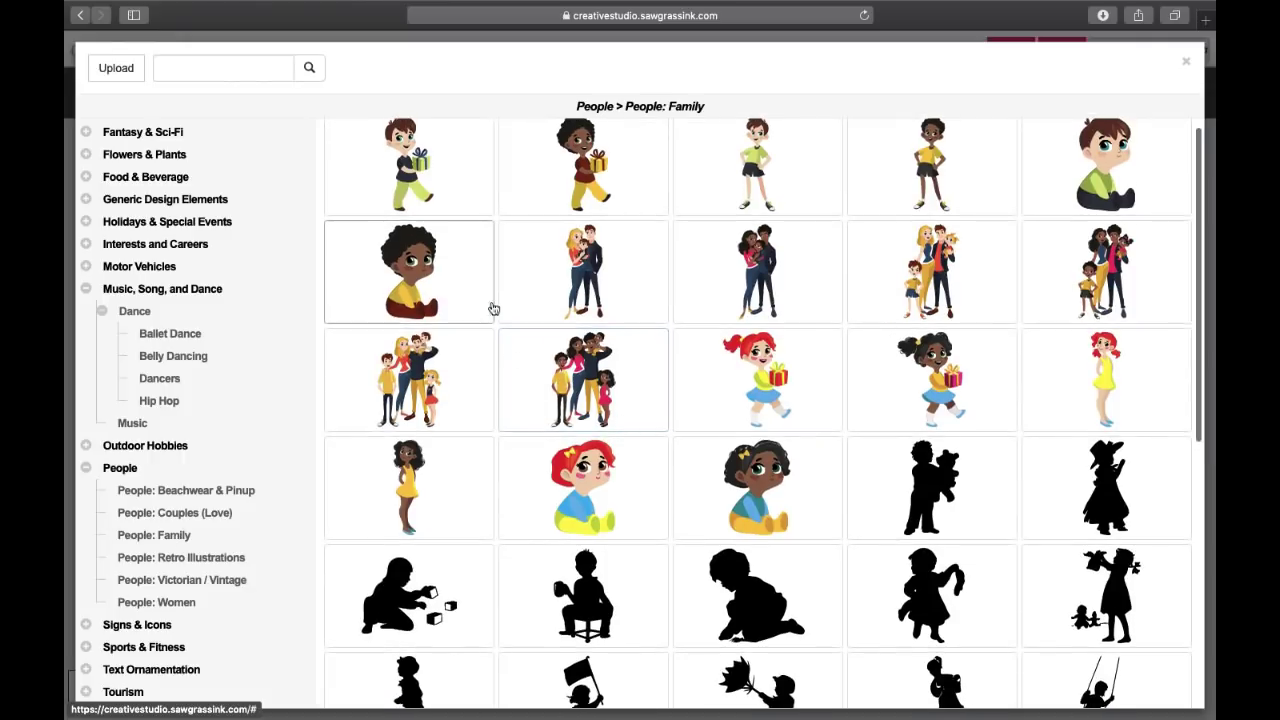
scroll(520, 512, down, 1)
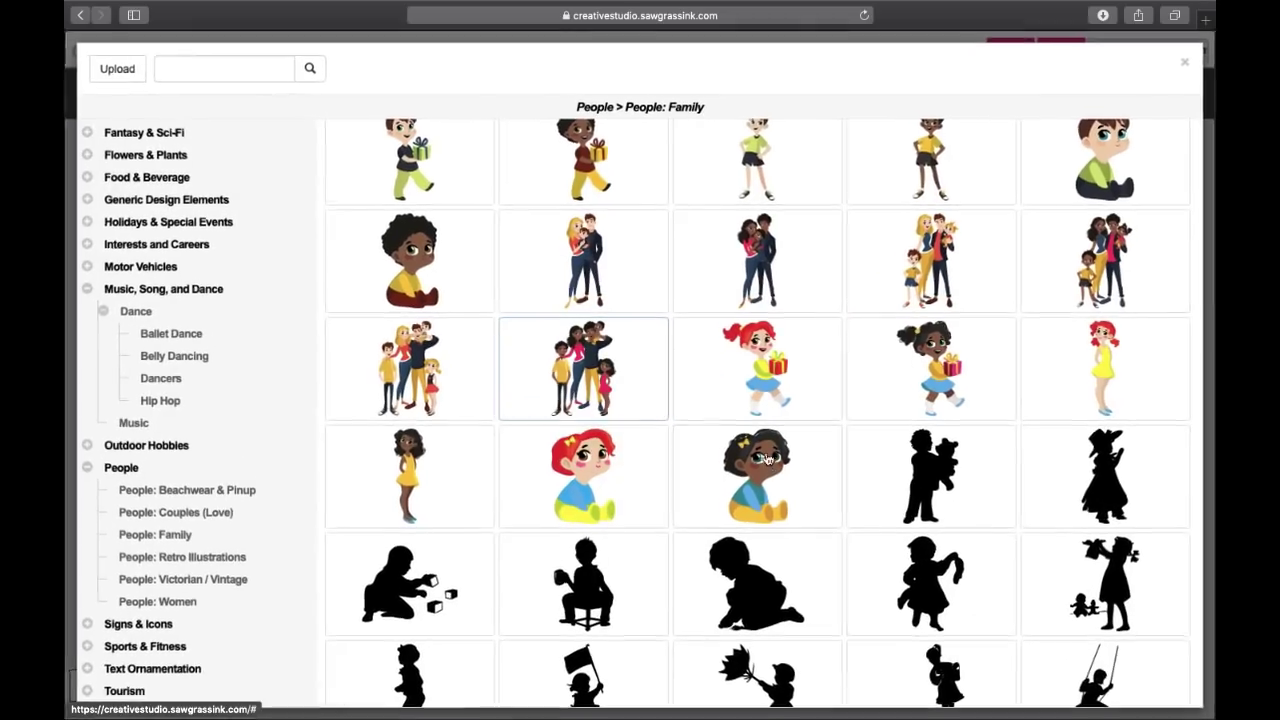
scroll(767, 458, down, 5)
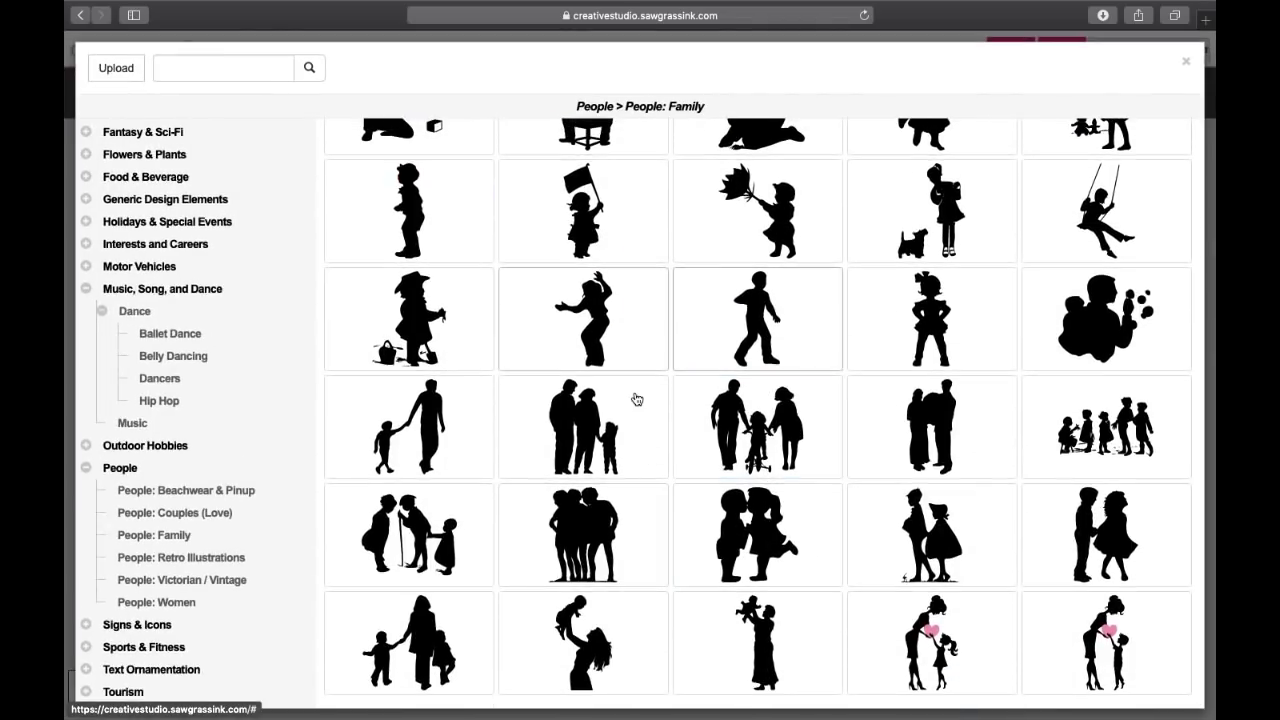
scroll(634, 400, up, 2)
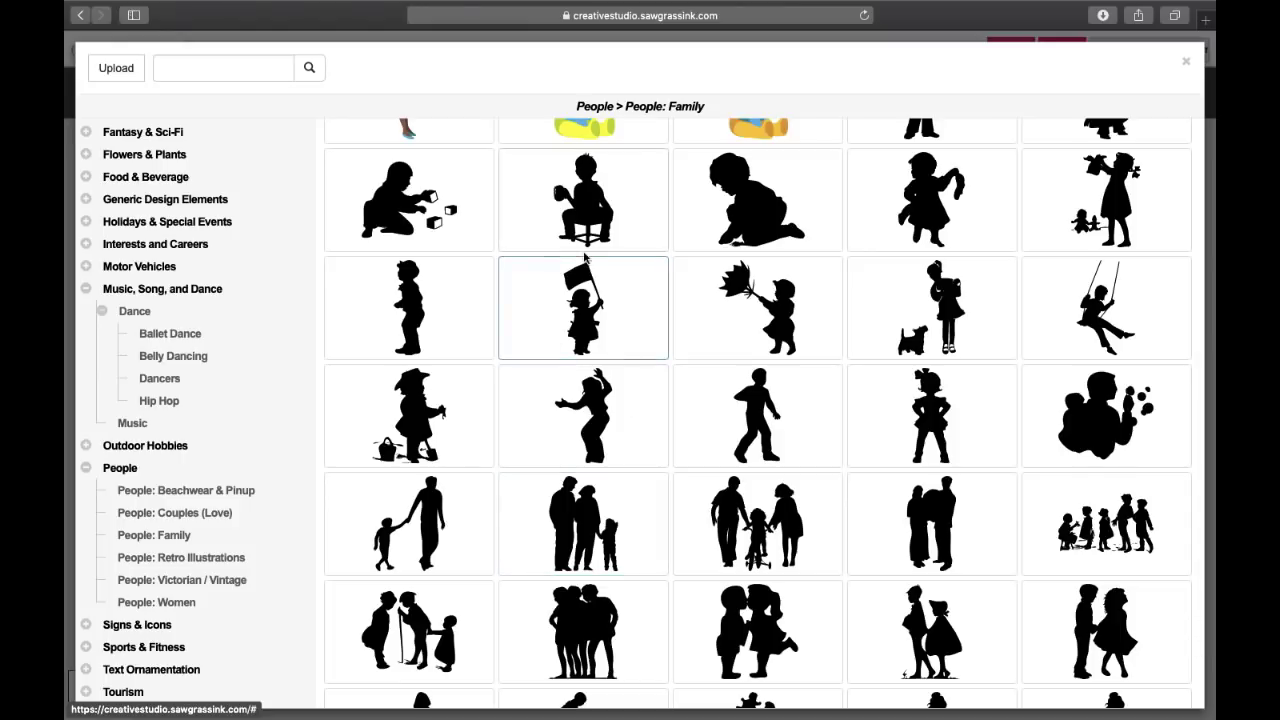
scroll(651, 431, down, 1)
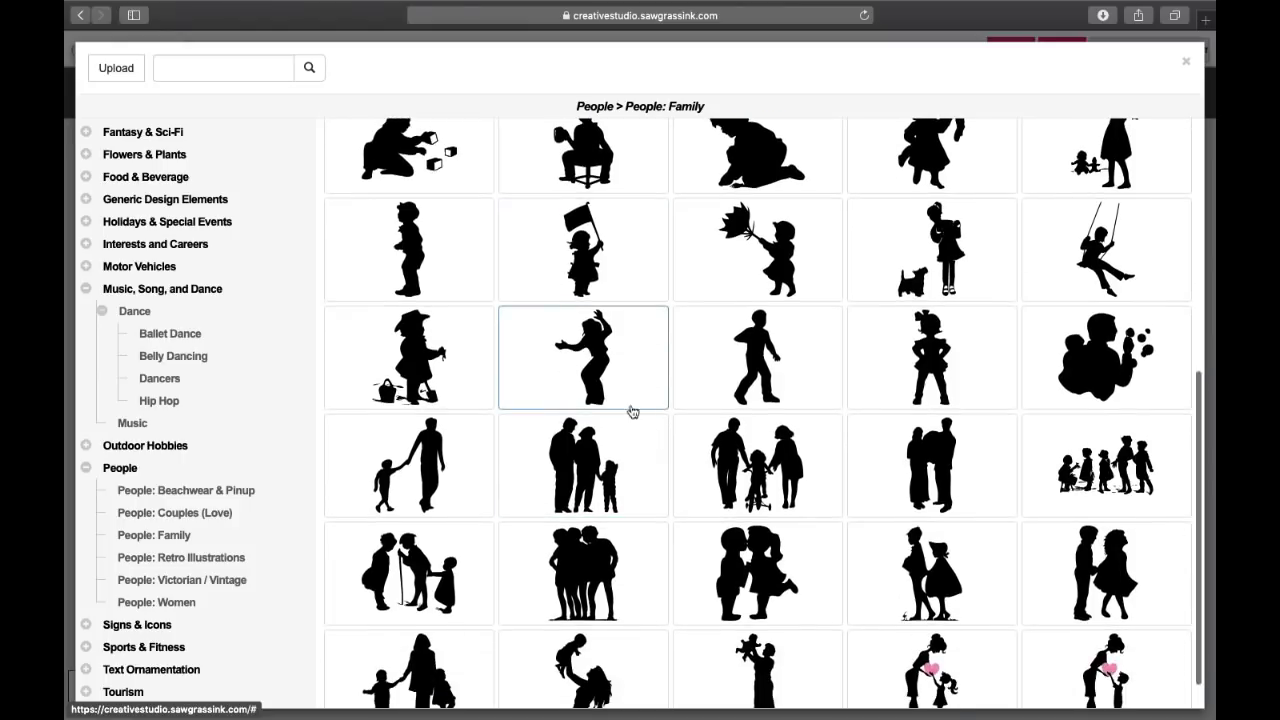
scroll(674, 366, down, 1)
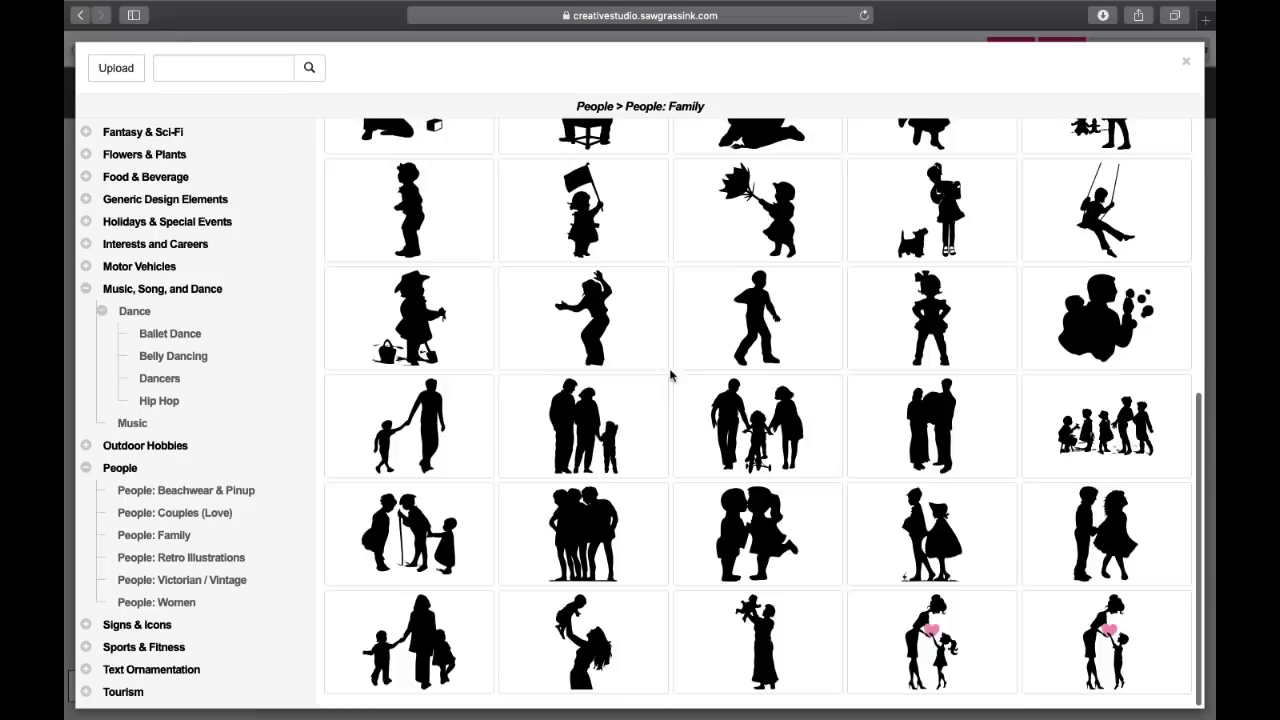
scroll(670, 375, up, 8)
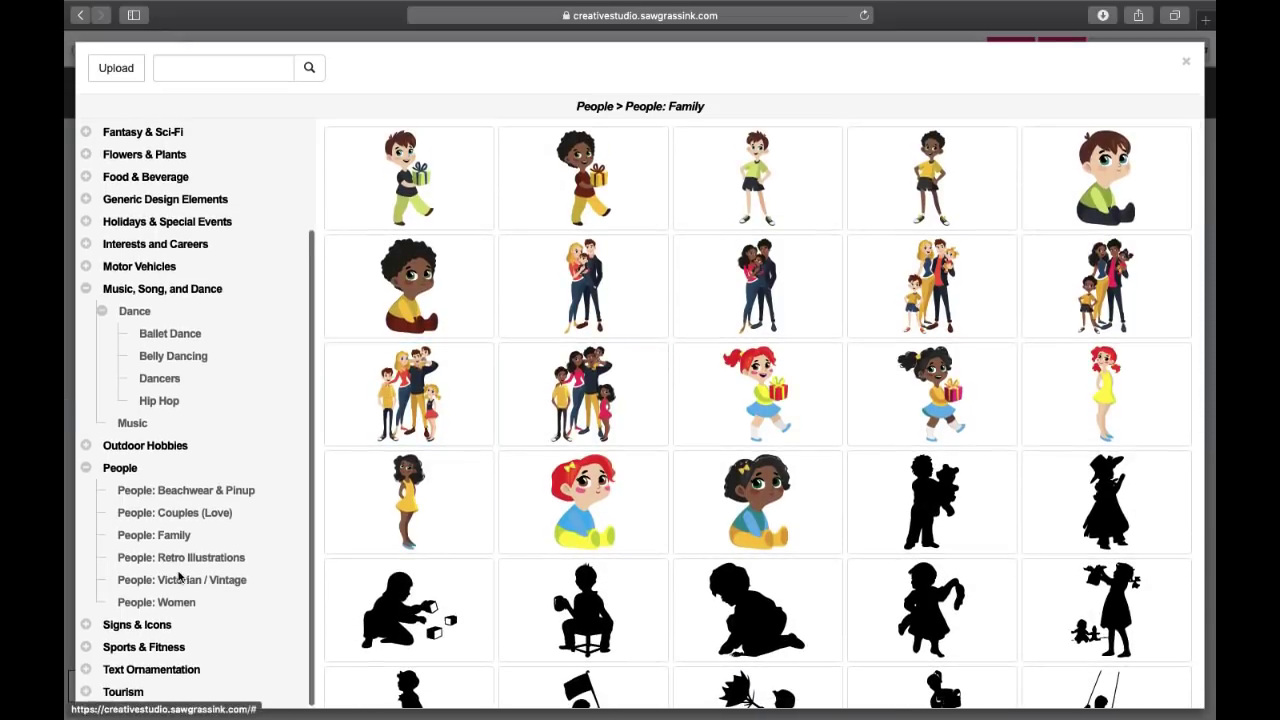
Step: Browse the Beachwear & Pinup artwork in the People category
click(201, 502)
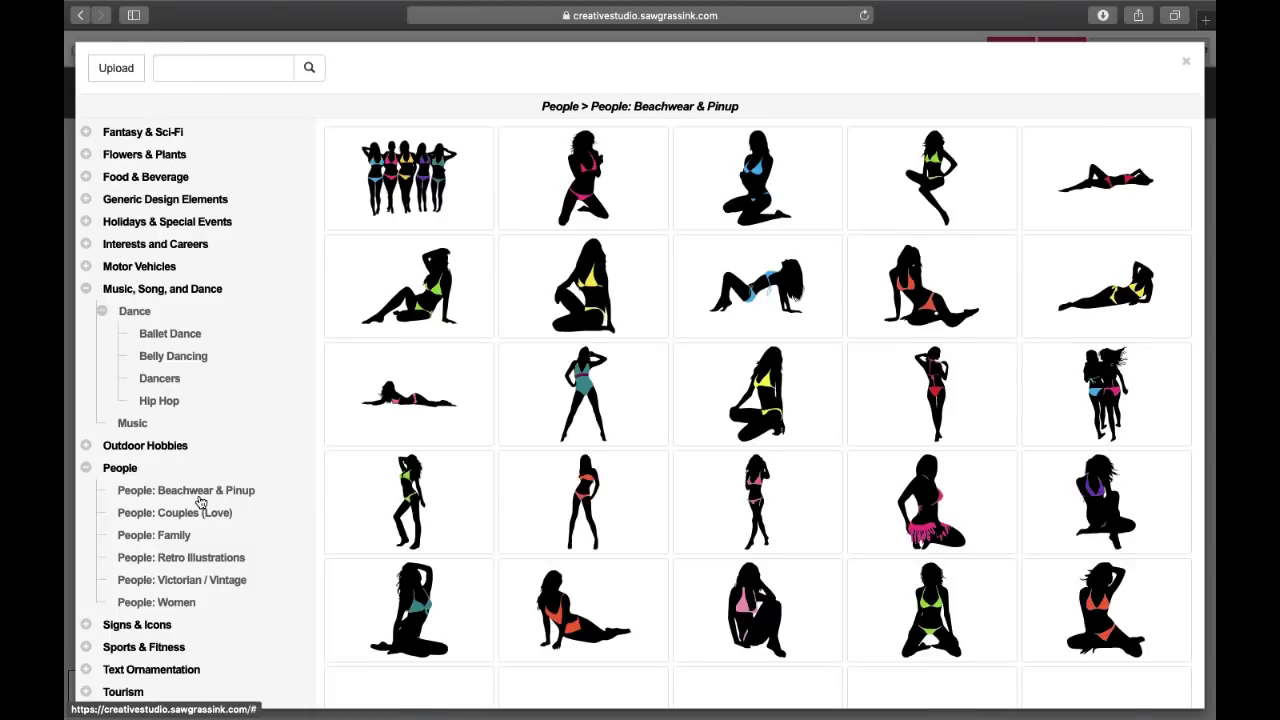
scroll(531, 660, down, 5)
mouse_move(640, 700)
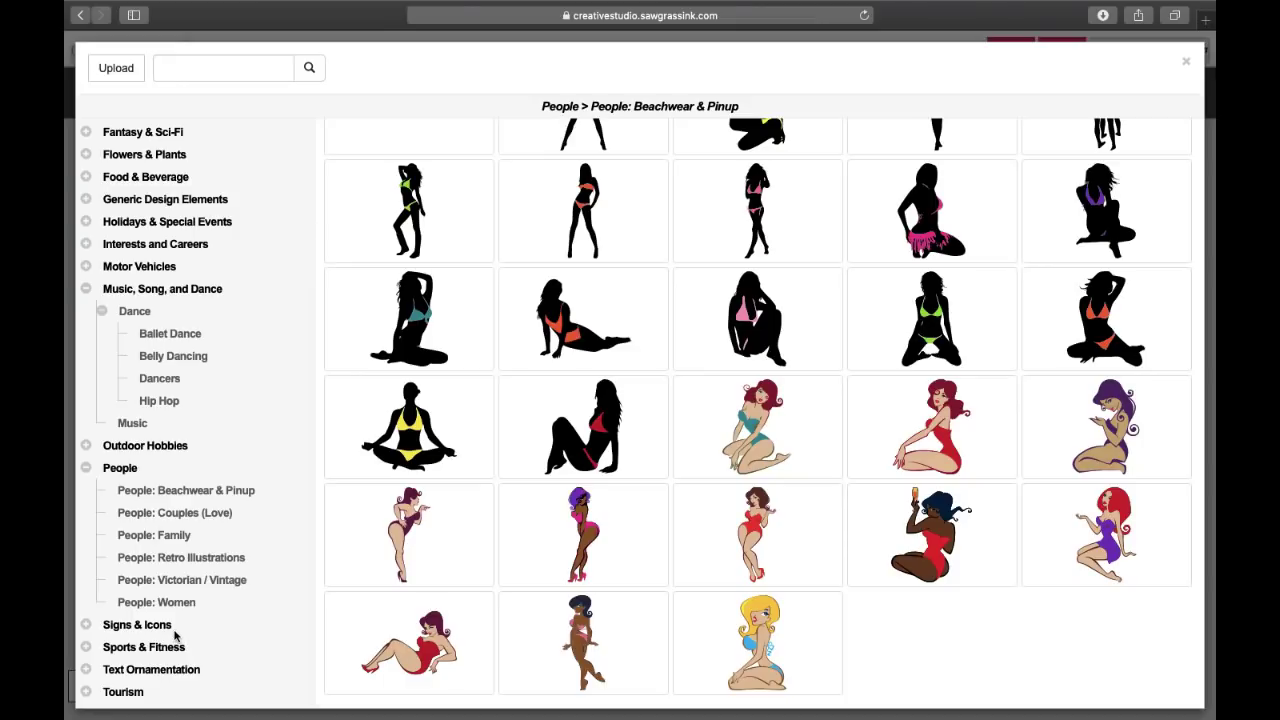
Step: Open the Baseball subcategory of Sports & Fitness and examine its full range of artwork, including a close-up view of individual images
click(160, 652)
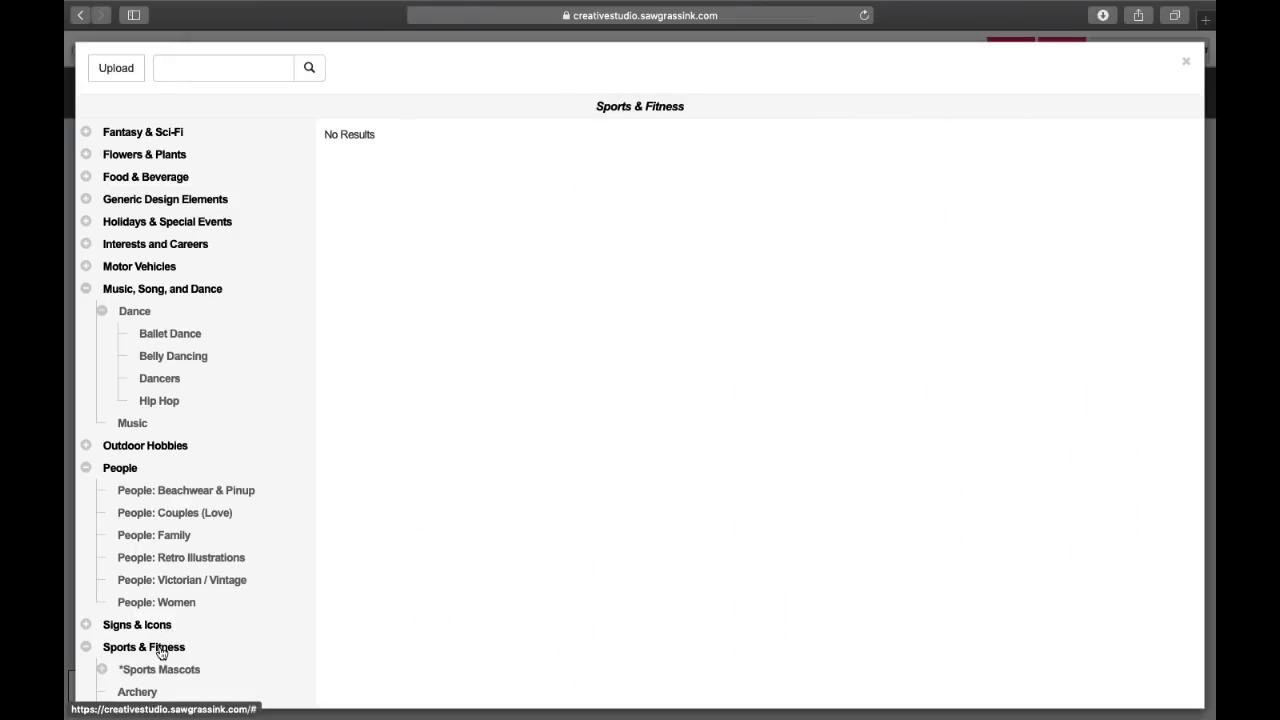
scroll(190, 645, down, 5)
click(124, 299)
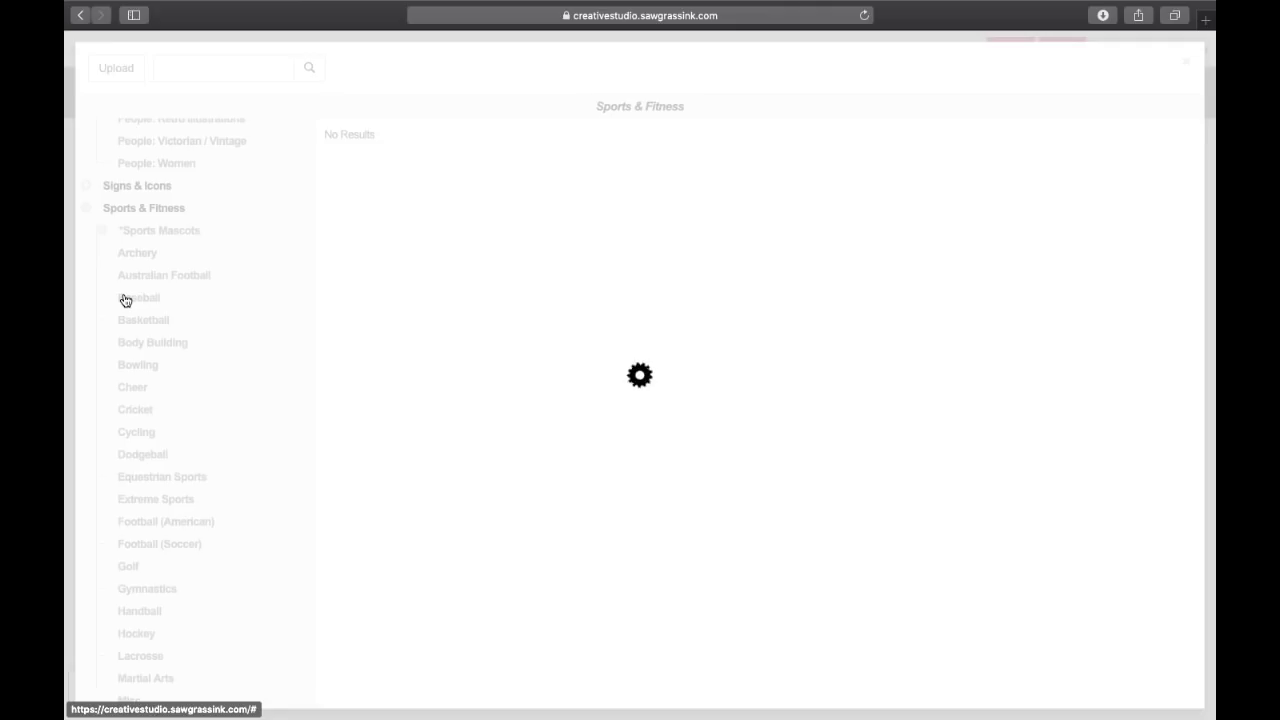
scroll(642, 470, down, 1)
scroll(642, 470, up, 1)
scroll(457, 343, down, 2)
scroll(757, 314, up, 2)
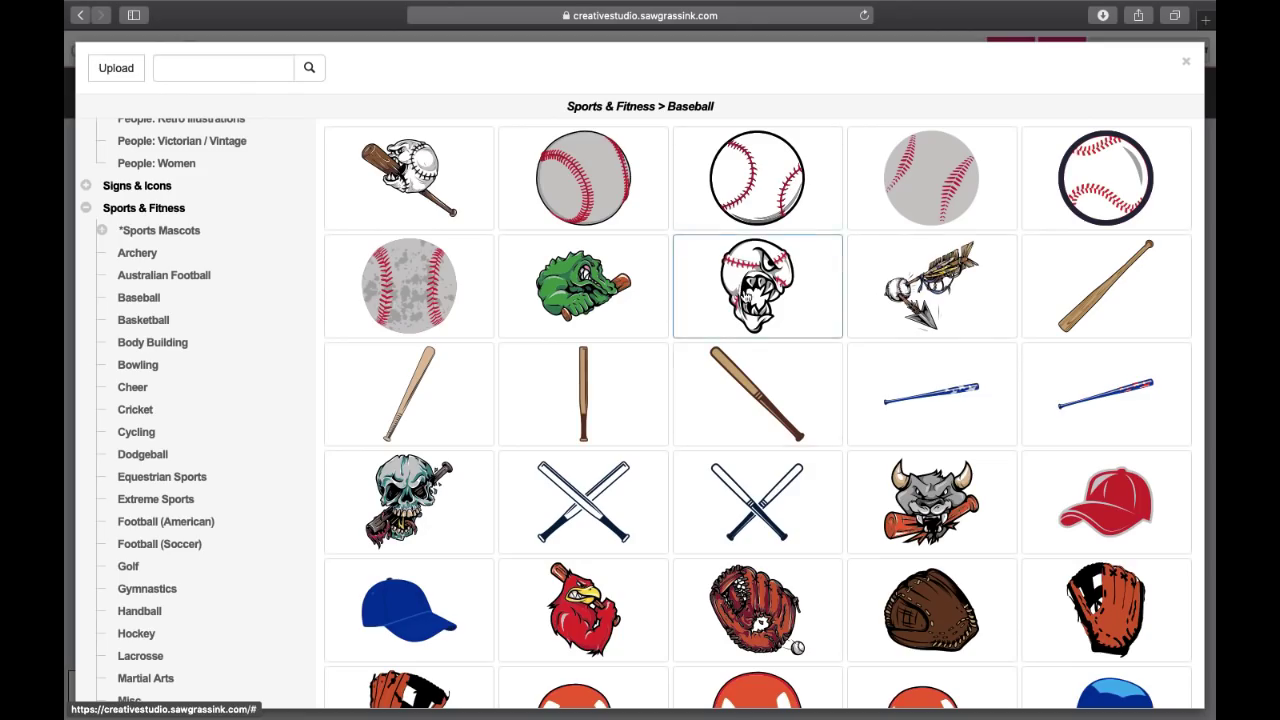
scroll(752, 240, up, 3)
scroll(752, 240, down, 3)
scroll(765, 416, down, 10)
scroll(765, 416, down, 4)
scroll(765, 416, up, 3)
scroll(790, 432, down, 5)
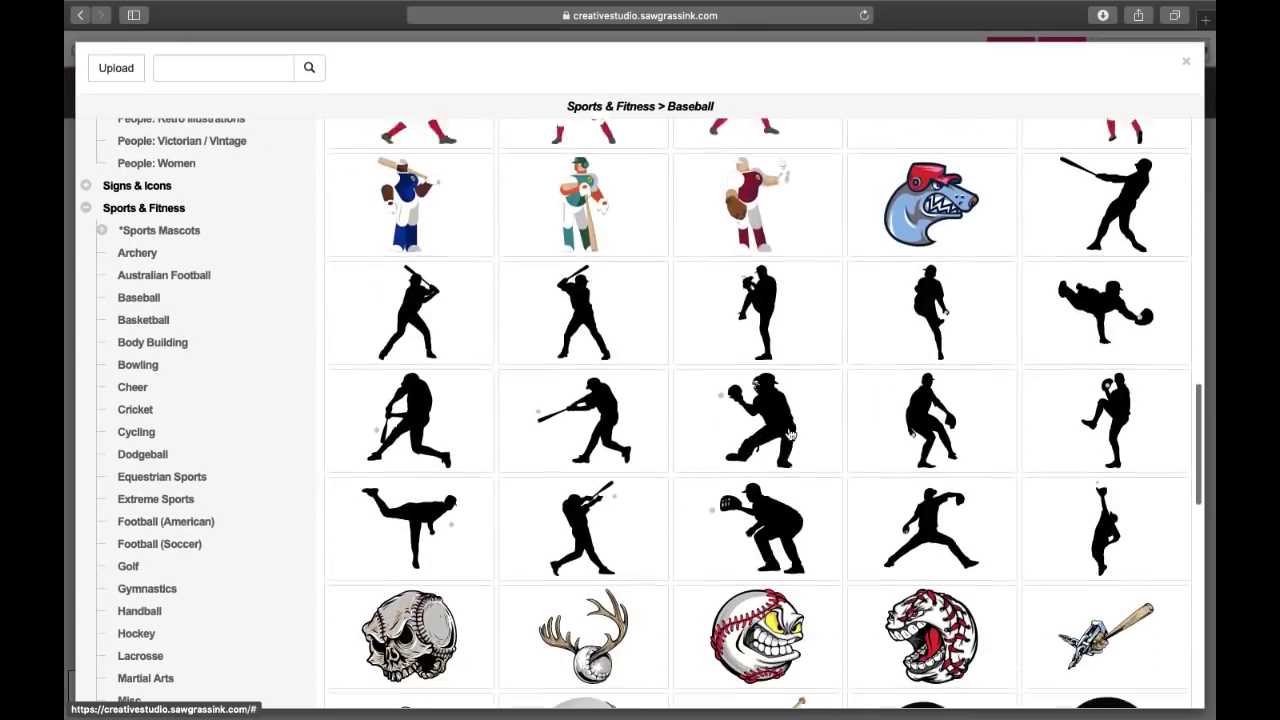
scroll(790, 432, down, 4)
scroll(883, 480, down, 4)
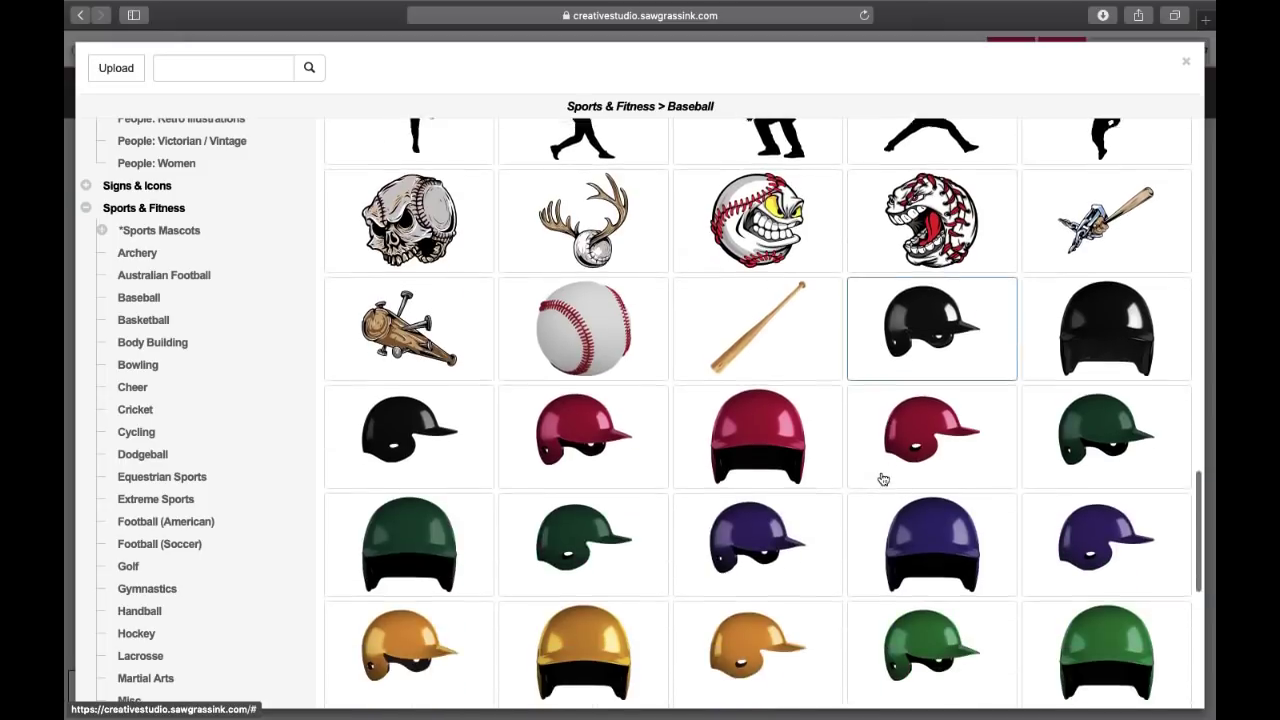
scroll(883, 480, down, 1)
scroll(880, 477, up, 2)
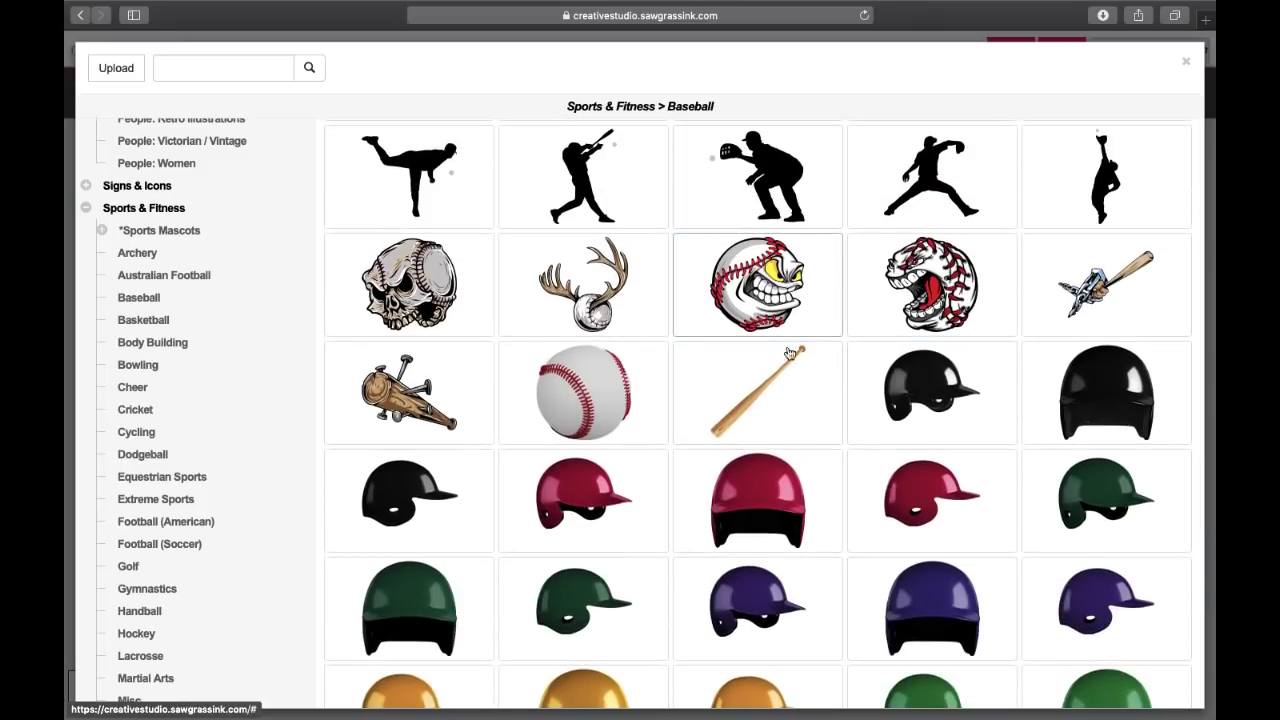
scroll(785, 360, down, 10)
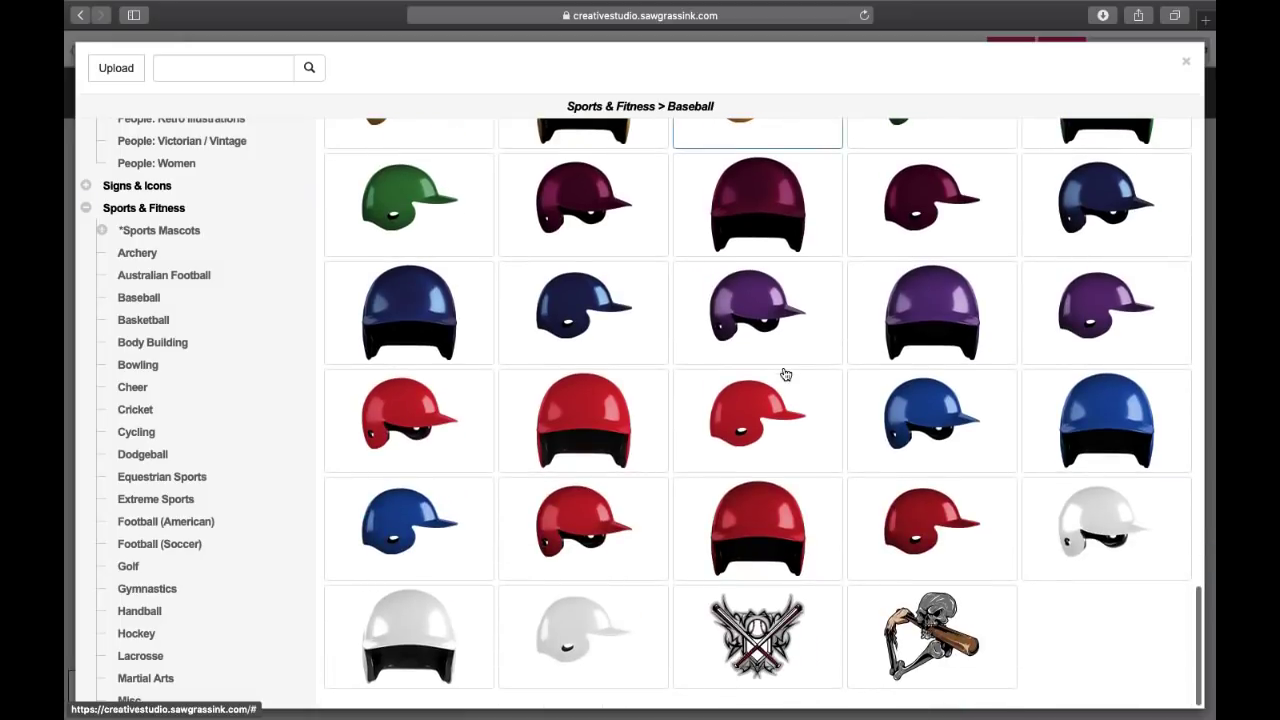
scroll(785, 372, up, 10)
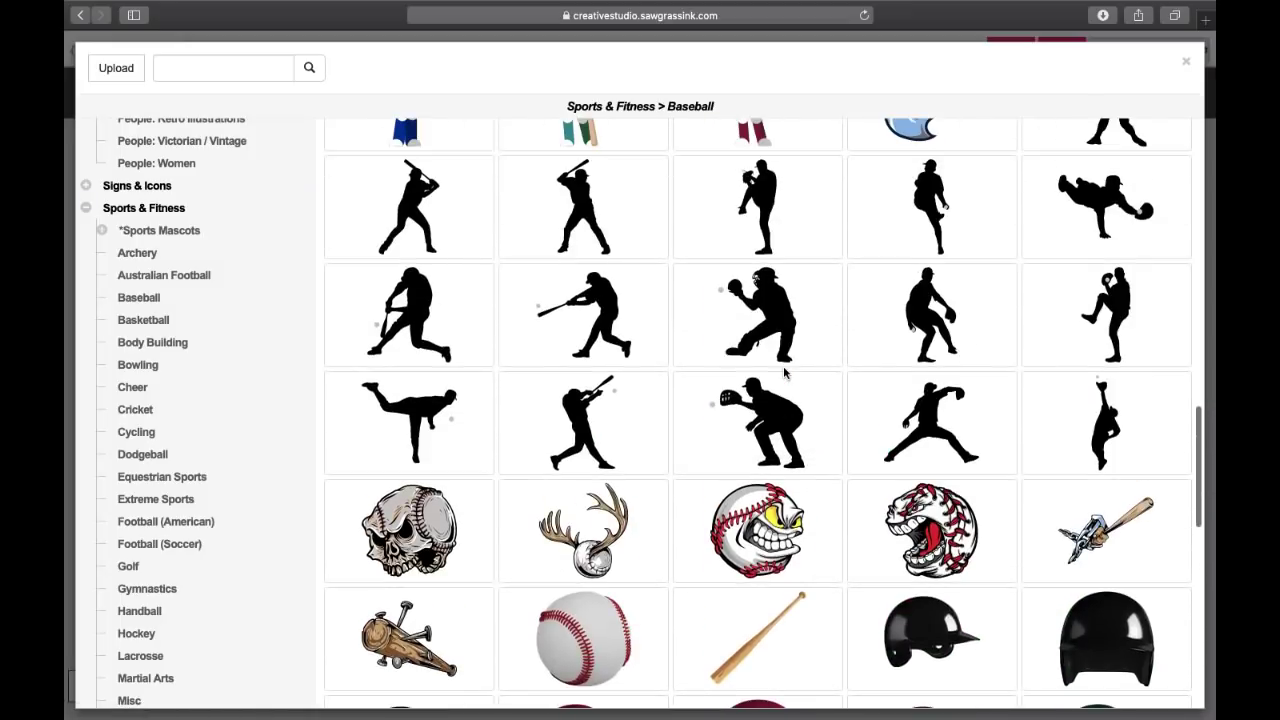
scroll(786, 374, down, 2)
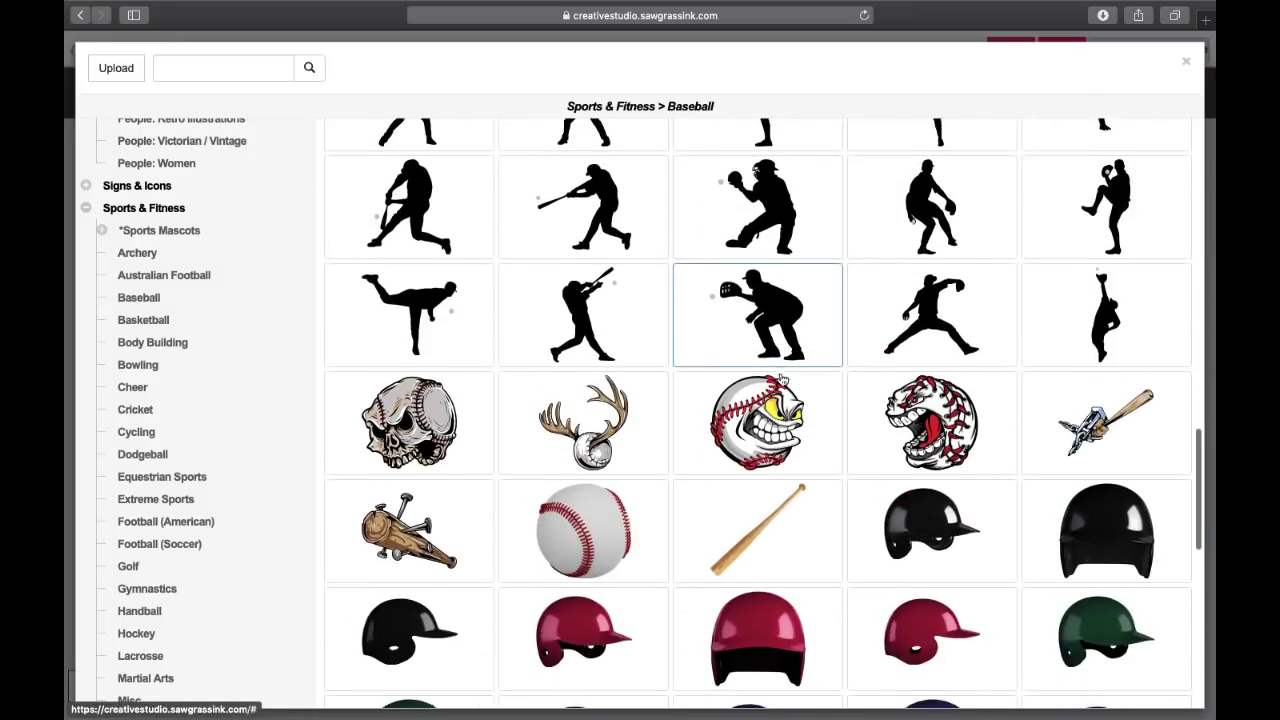
scroll(376, 496, up, 5)
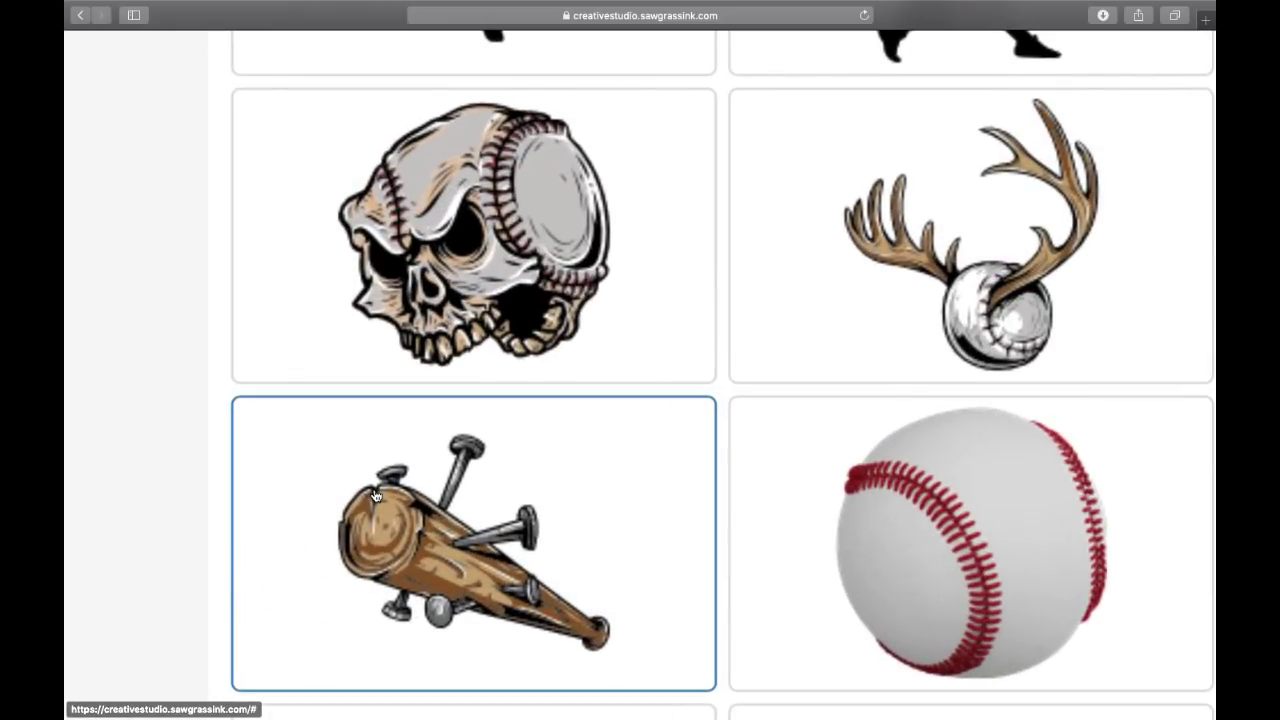
scroll(376, 496, down, 5)
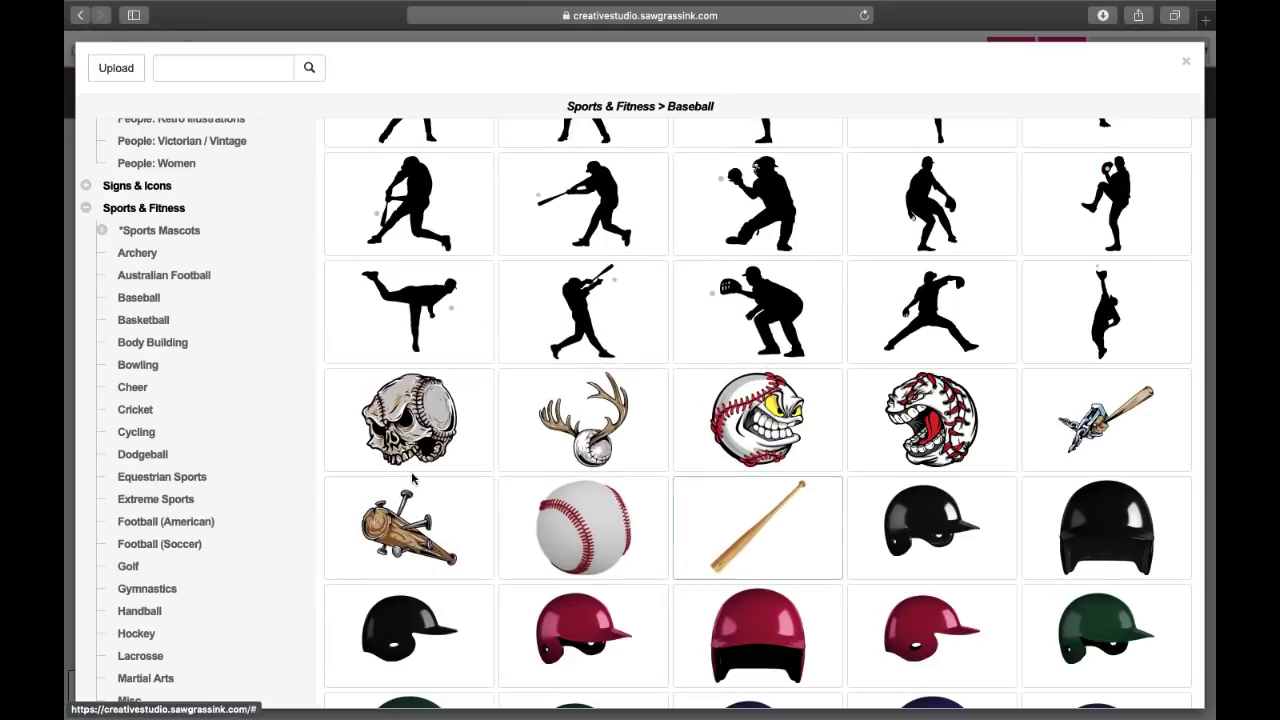
Step: Open the Cheer subcategory of Sports & Fitness and look through its artwork
click(126, 392)
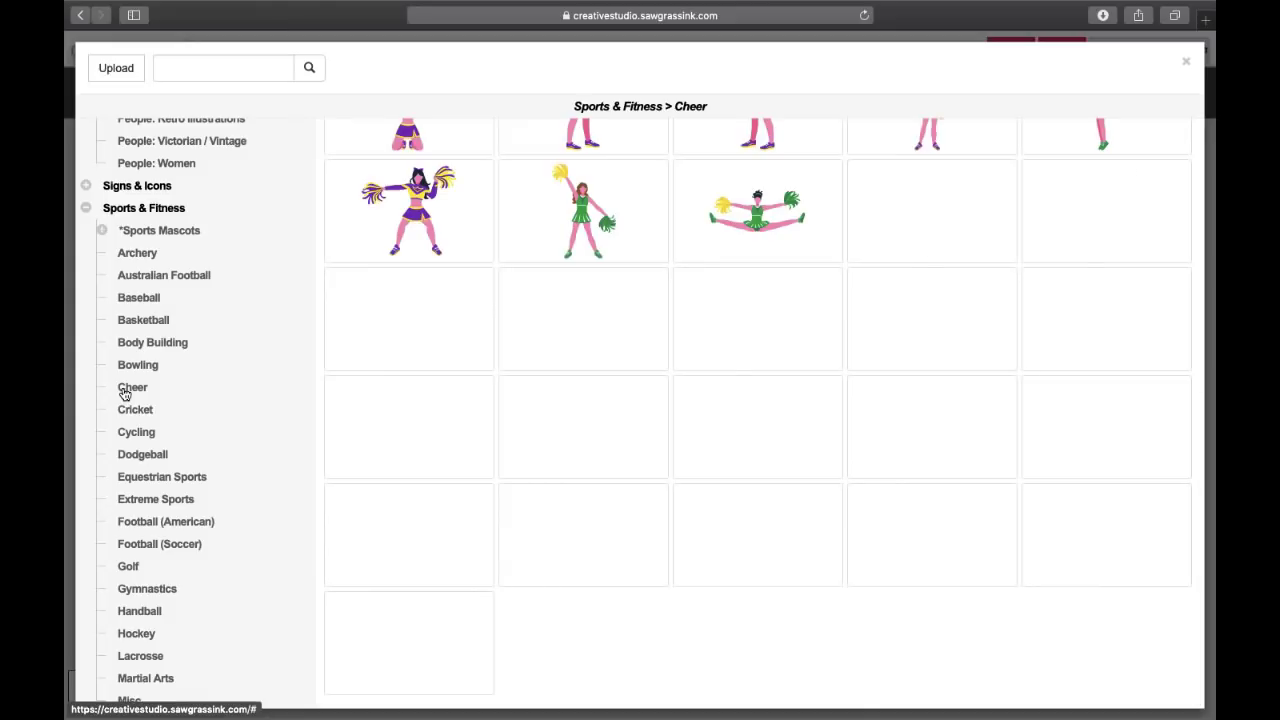
scroll(688, 502, up, 10)
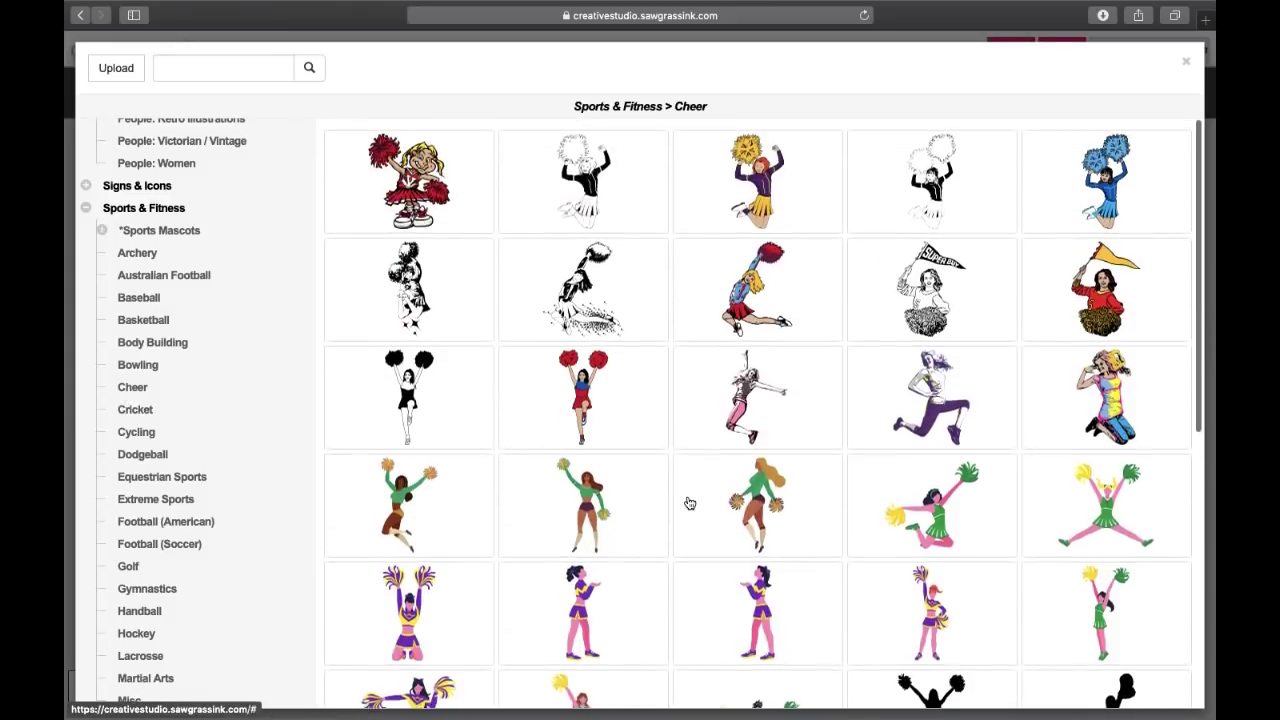
scroll(689, 503, down, 10)
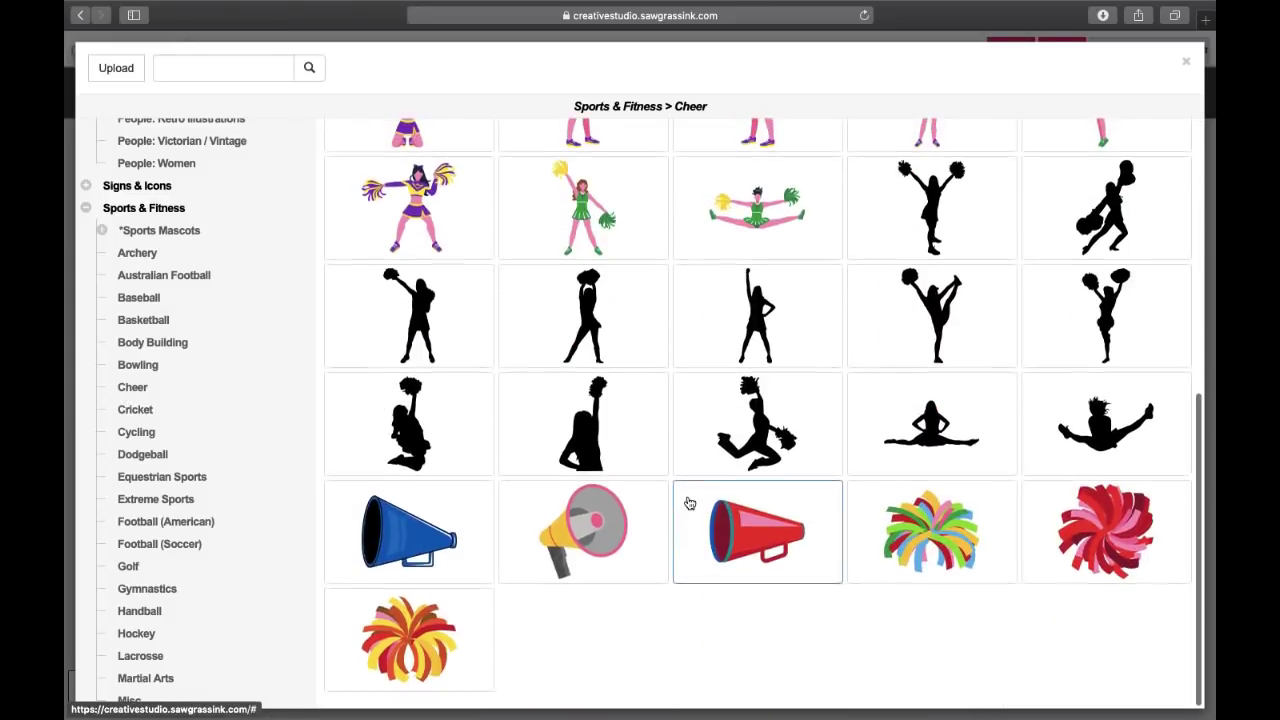
Step: Expand the Sports Mascots group within Sports & Fitness to view its mascot subcategories
click(195, 232)
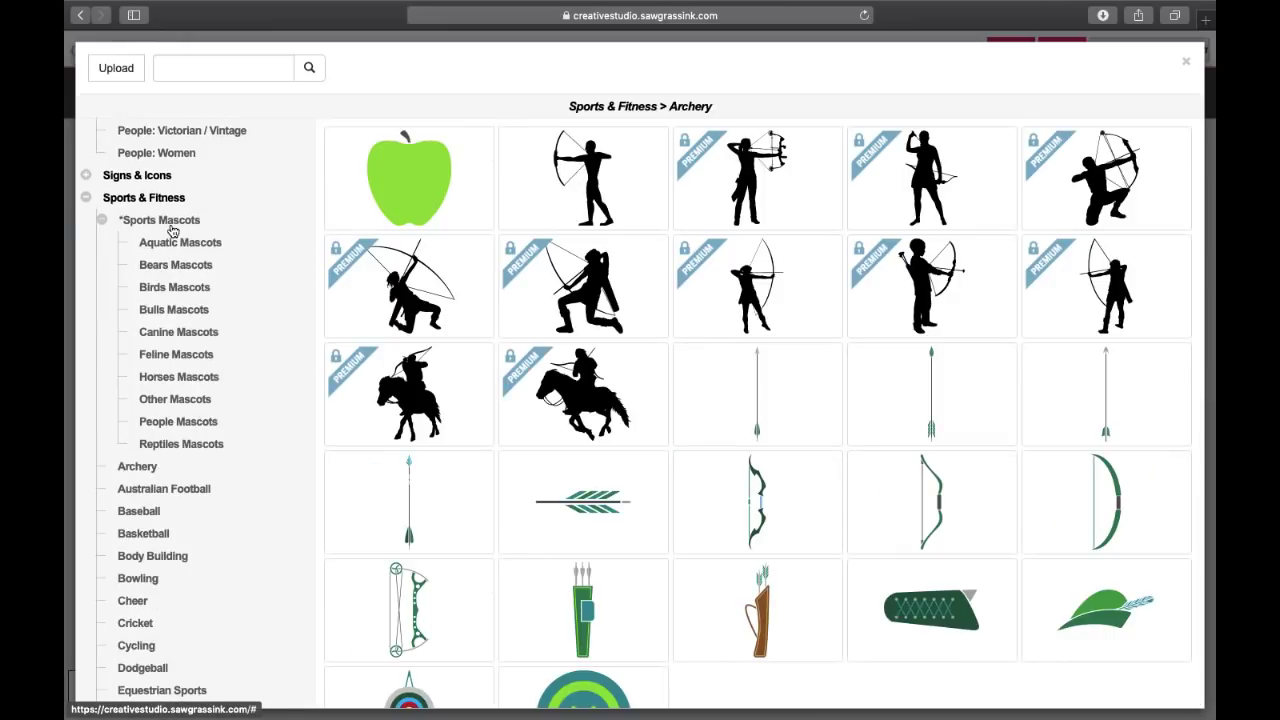
Step: Browse the Sports Mascots artwork, viewing the Aquatic, Bears, Birds, Horses, Other and Reptiles categories
click(193, 248)
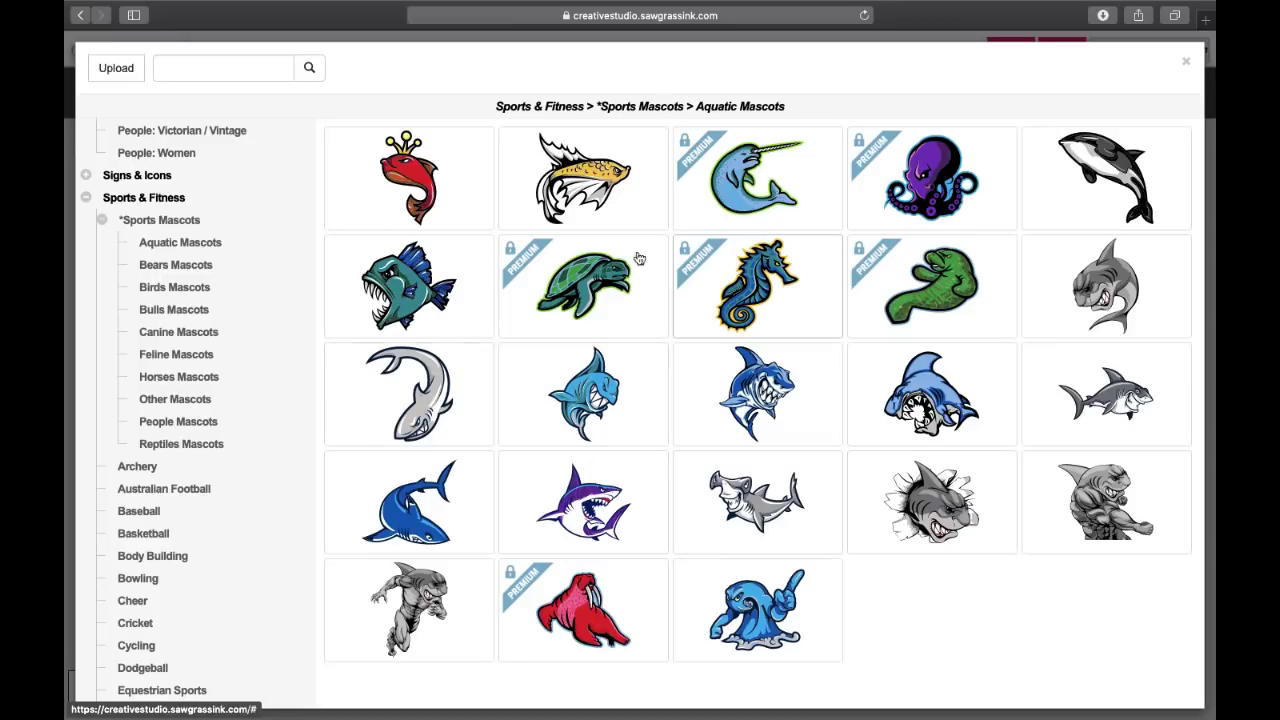
click(200, 264)
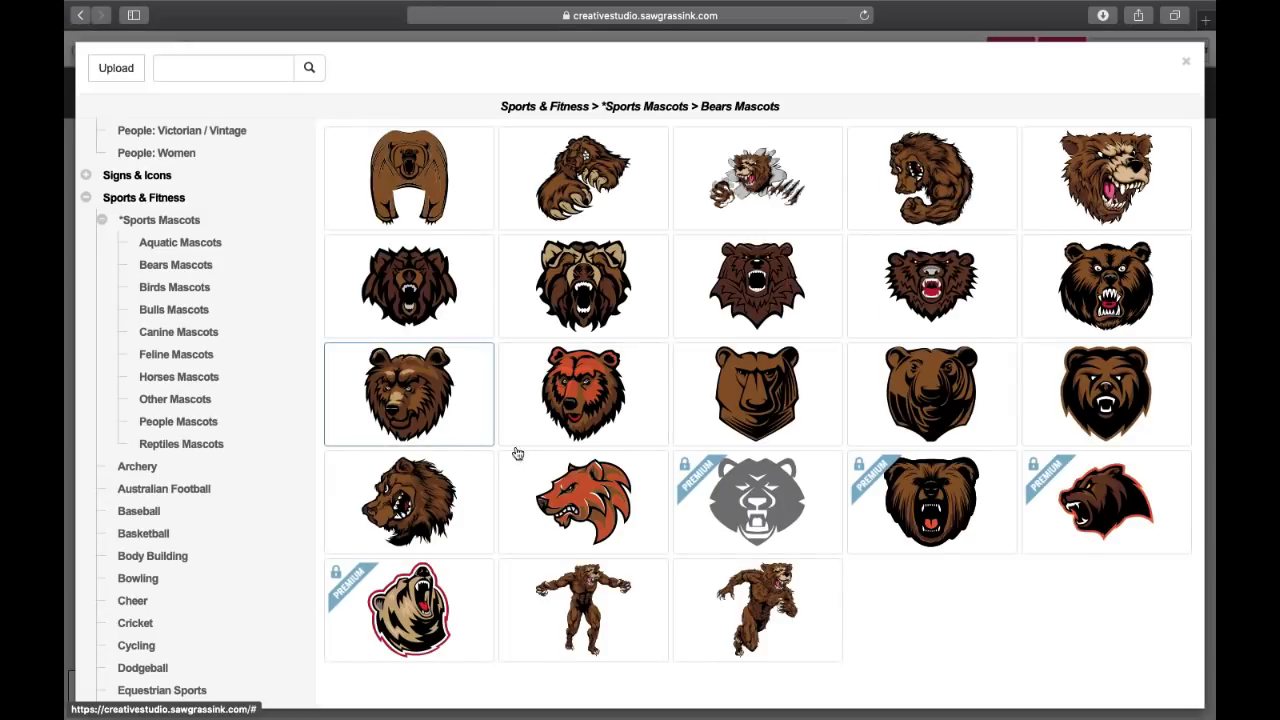
click(178, 290)
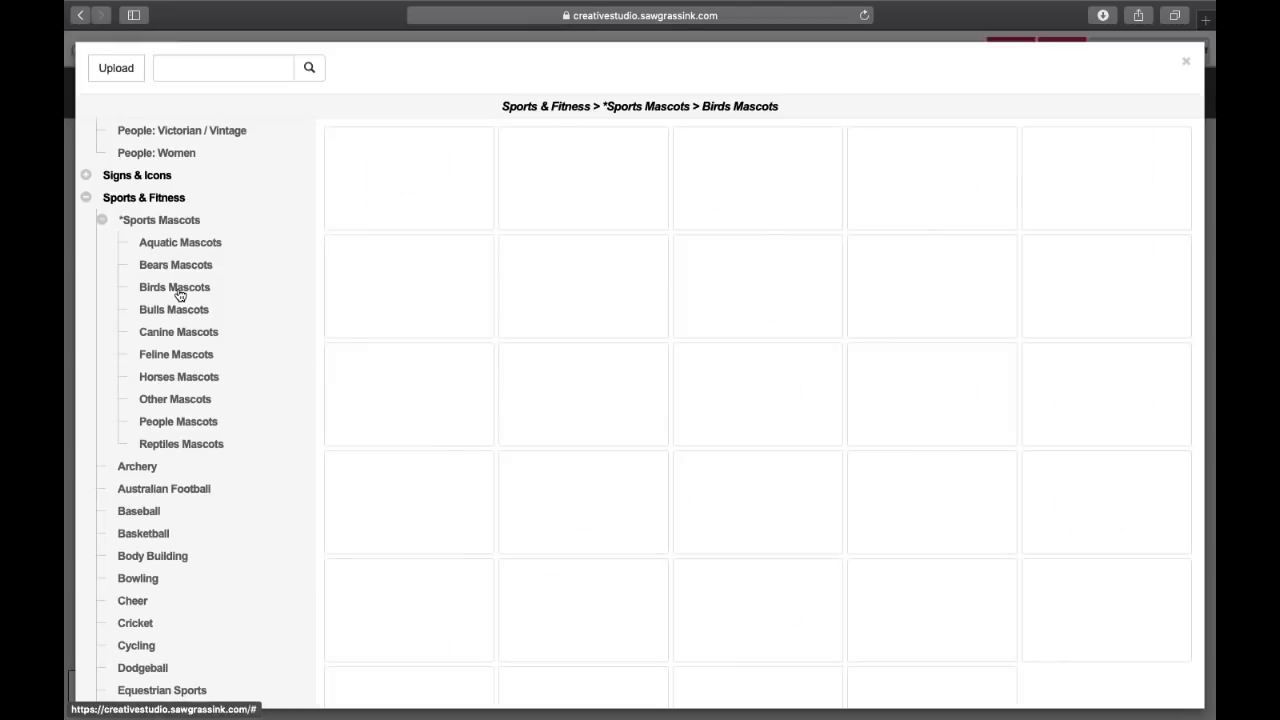
click(164, 380)
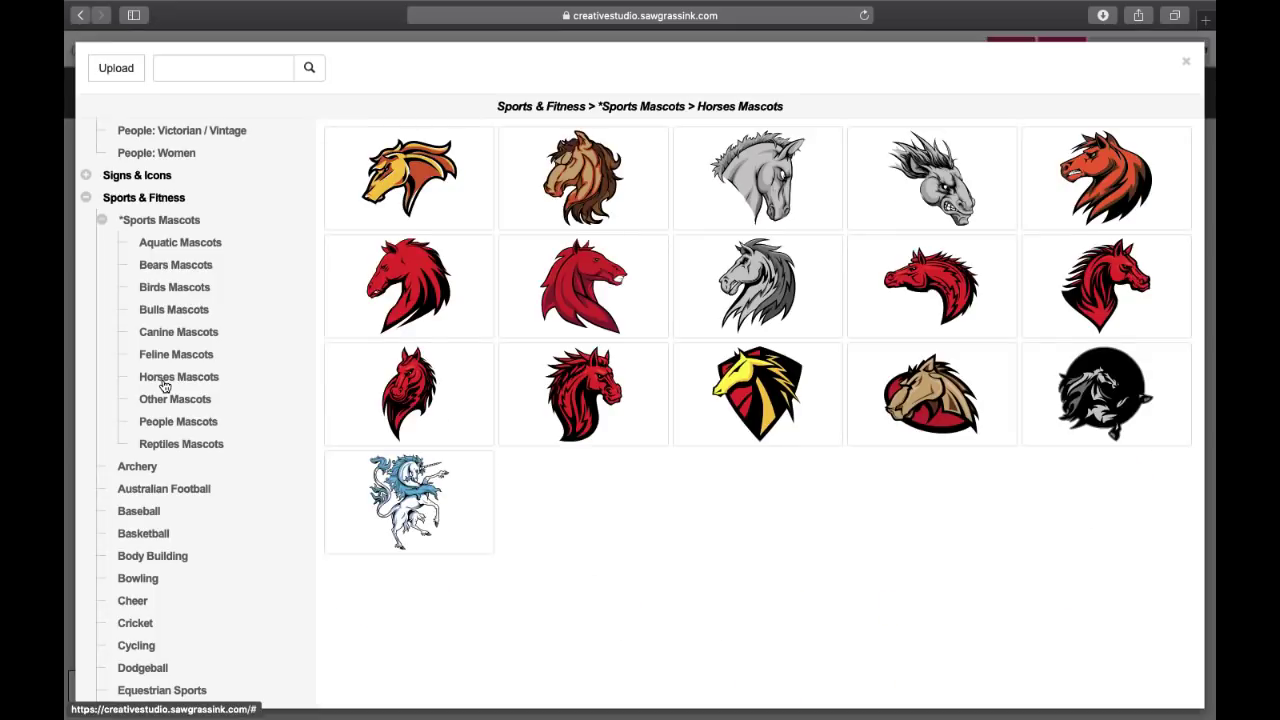
click(170, 399)
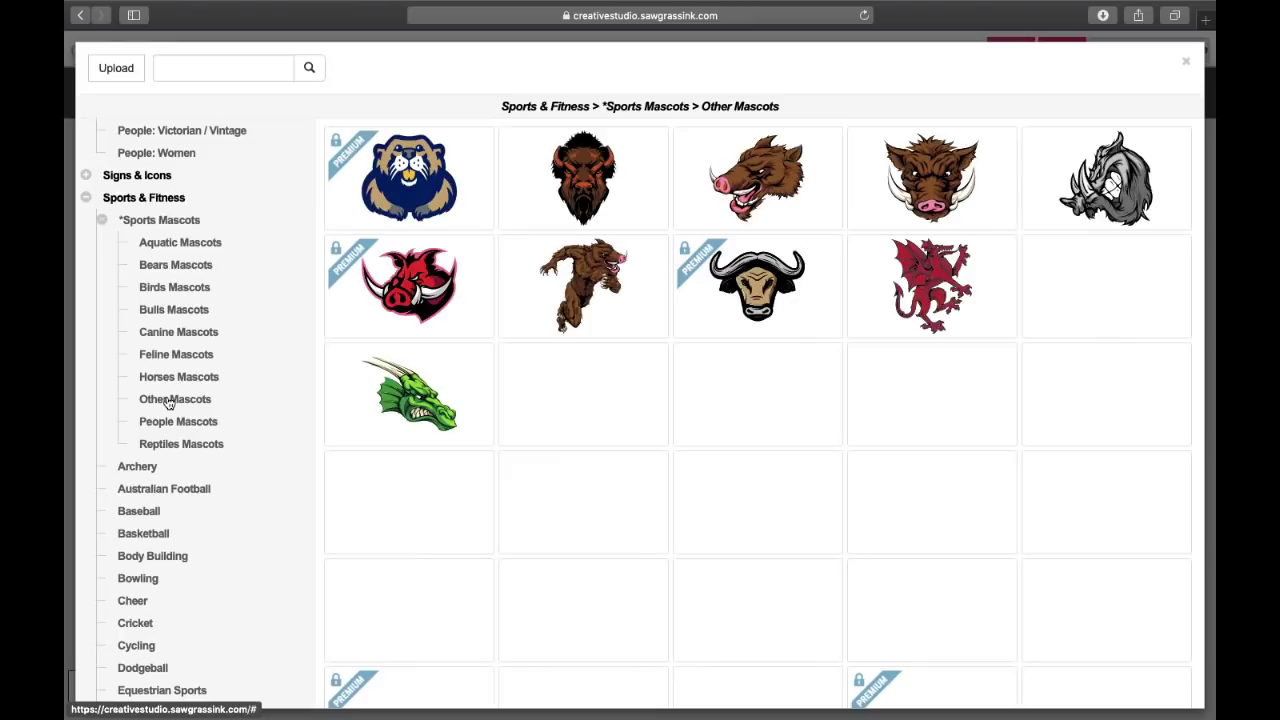
scroll(600, 450, down, 3)
scroll(790, 350, down, 2)
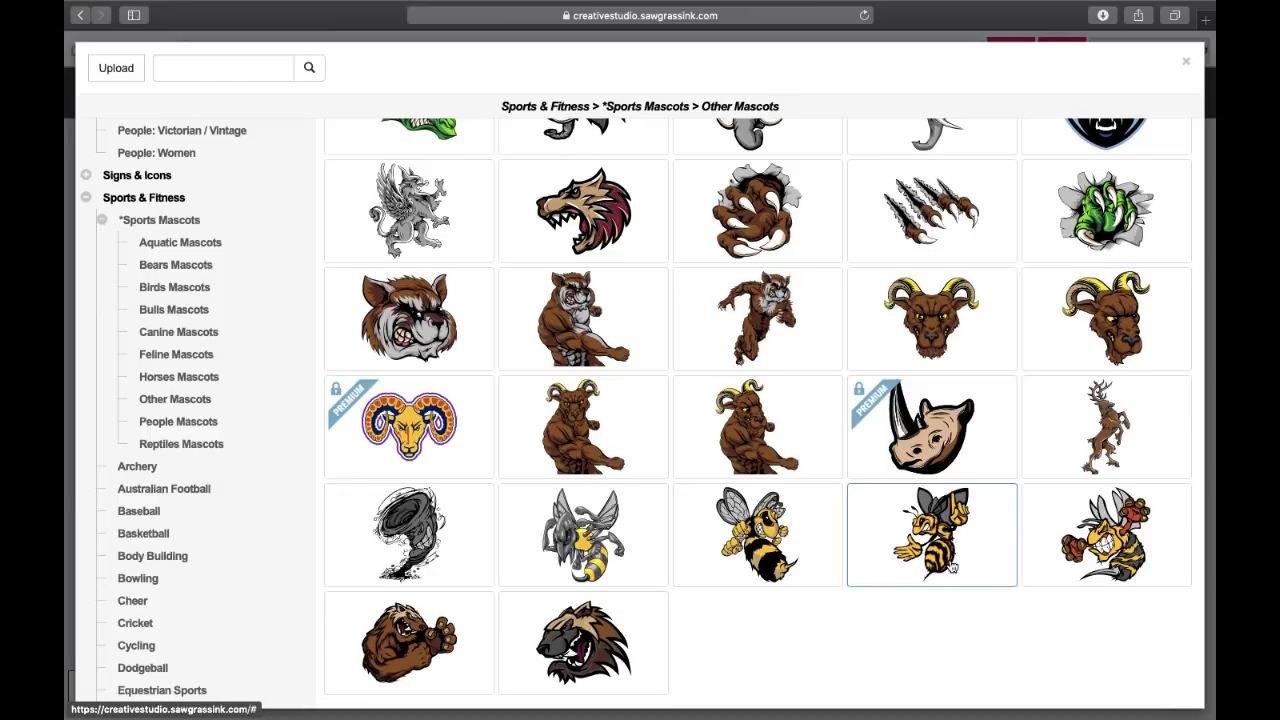
click(181, 444)
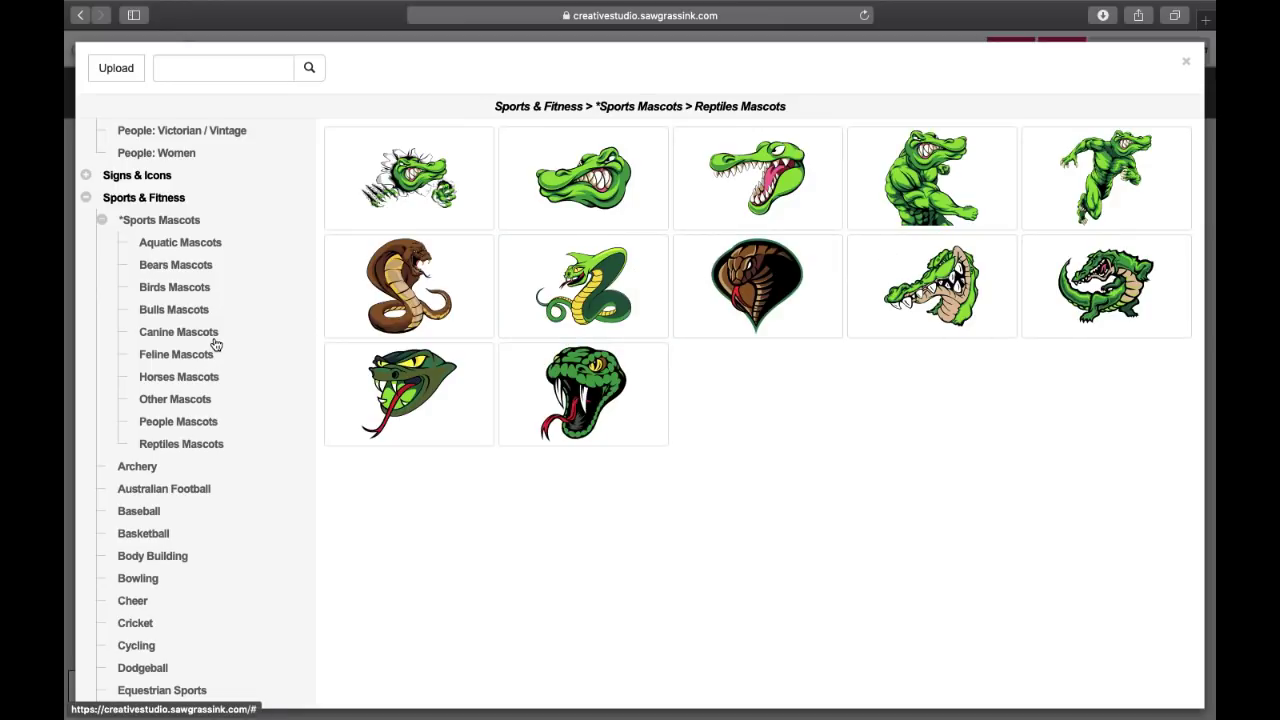
Step: Browse the Calligraphic Flourishes artwork within the Text Ornamentation category
scroll(131, 474, down, 10)
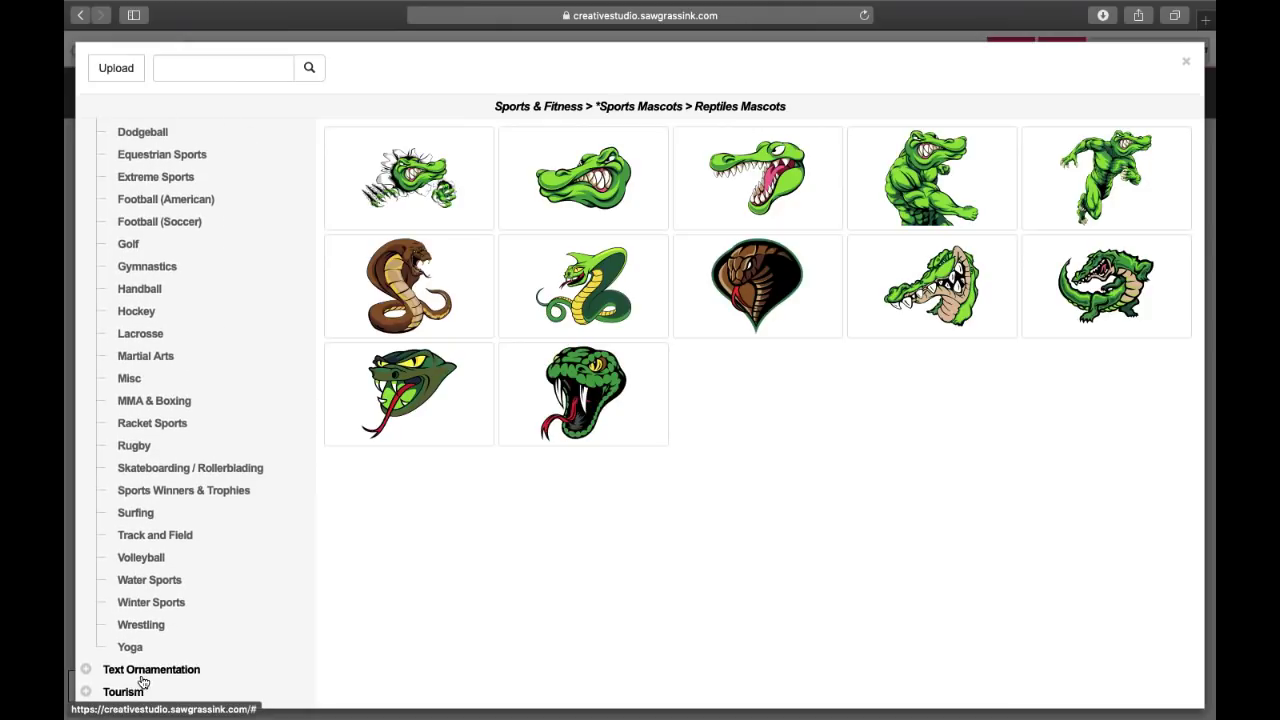
click(143, 677)
scroll(204, 652, down, 2)
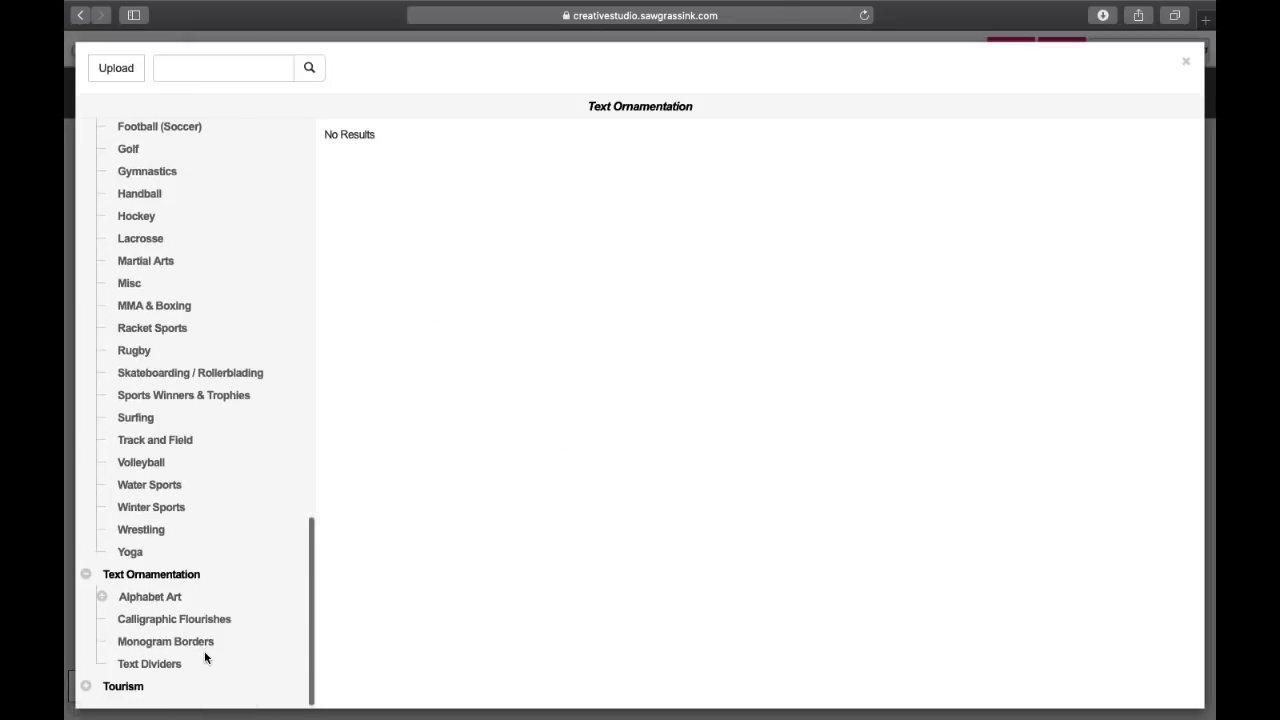
click(143, 626)
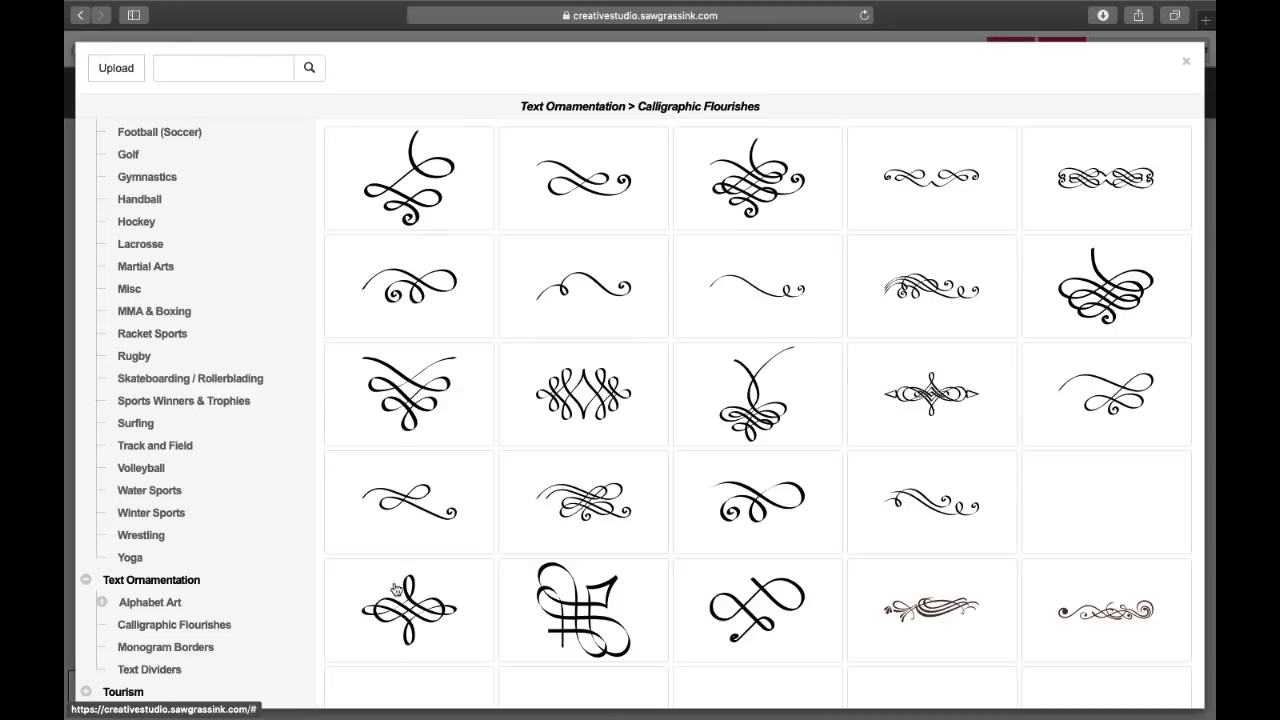
scroll(756, 690, down, 5)
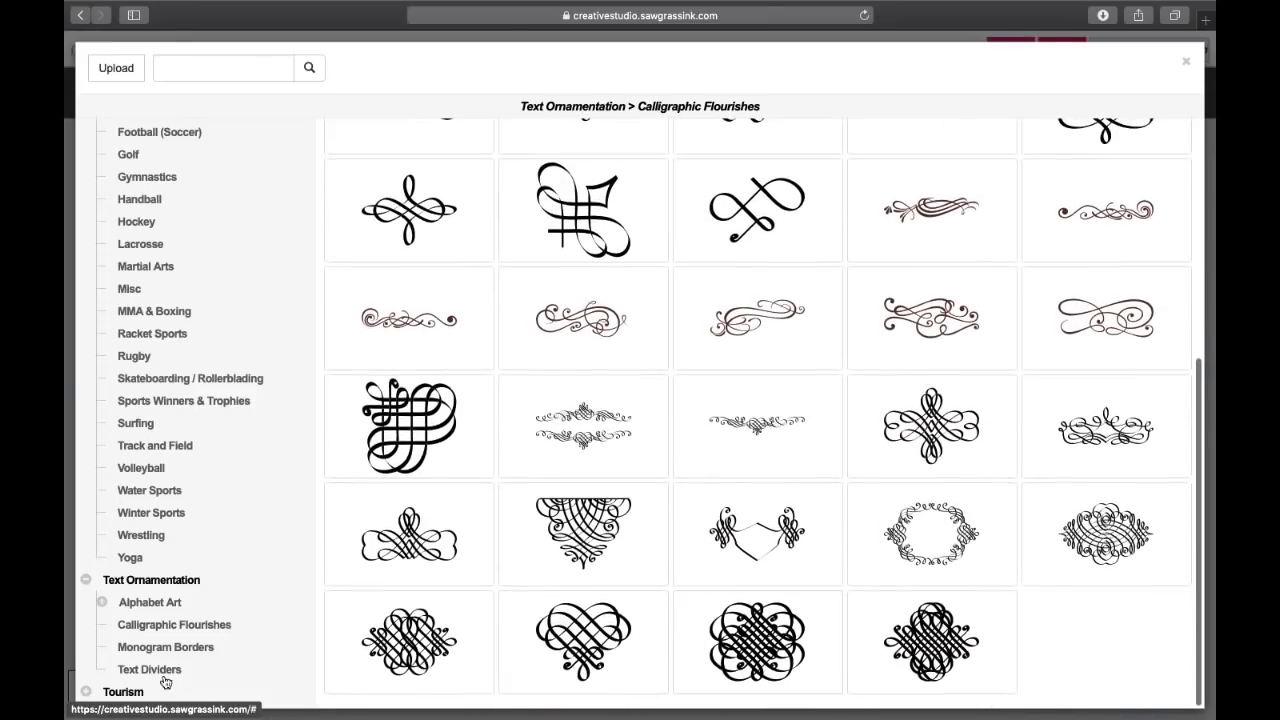
scroll(214, 610, down, 1)
Step: Collapse the expanded Music, Song, and Dance, People, Sports & Fitness, Text Ornamentation and Design Tools image categories
scroll(162, 563, up, 5)
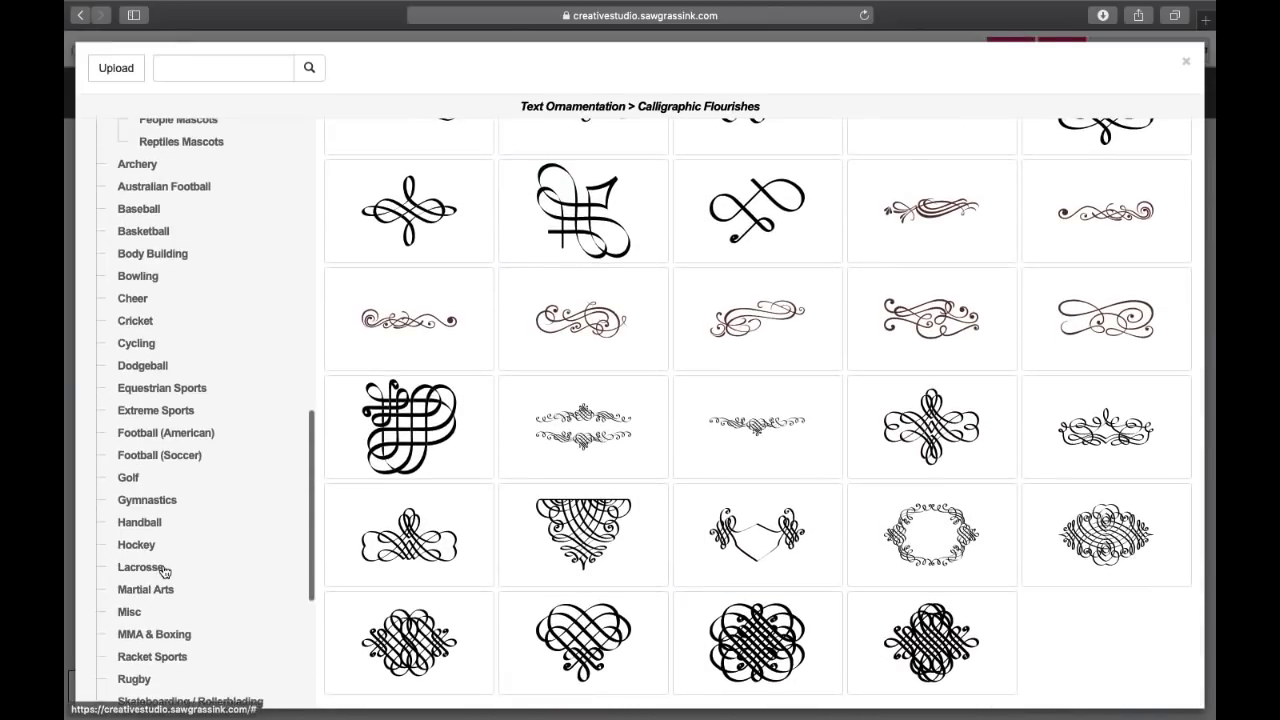
scroll(163, 570, up, 10)
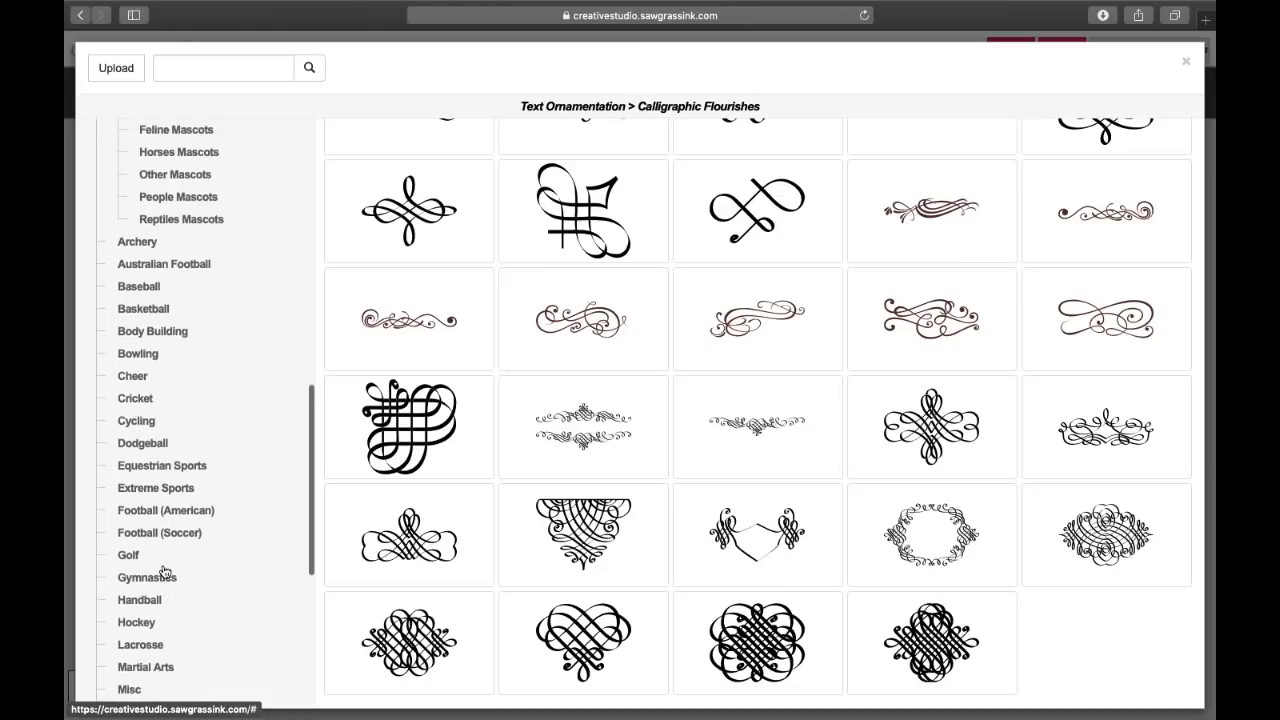
scroll(165, 570, up, 6)
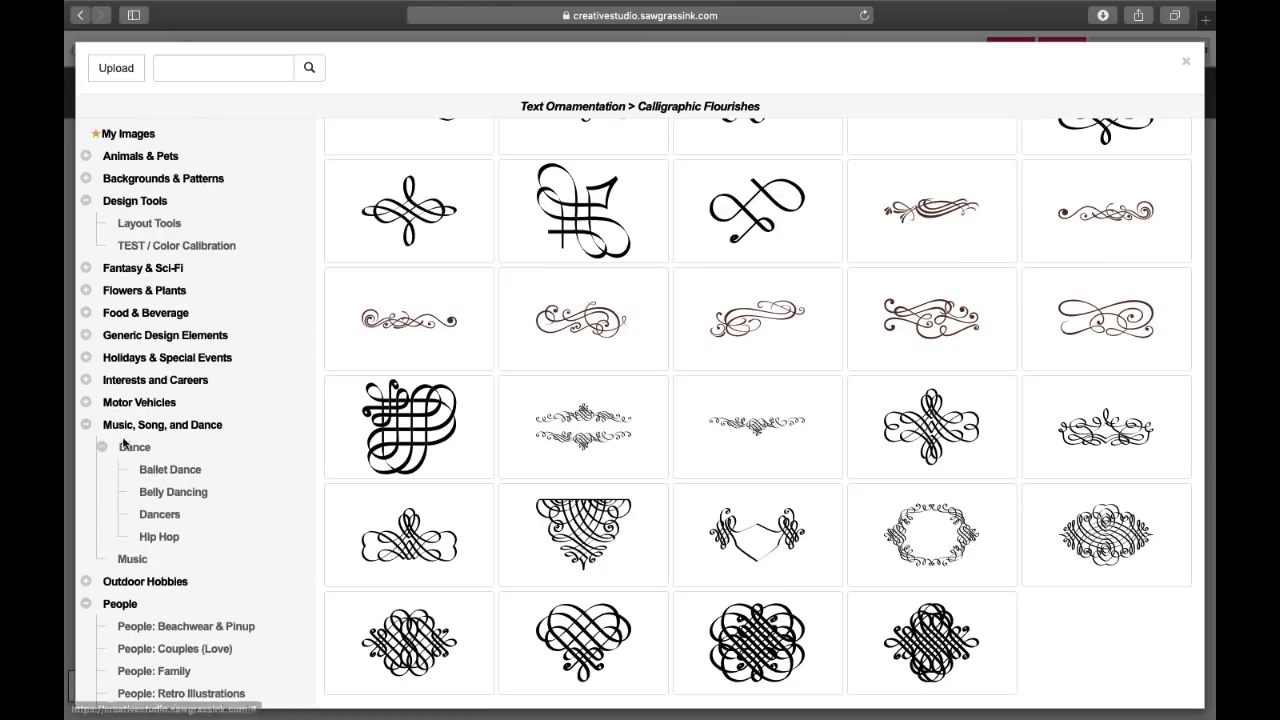
click(137, 427)
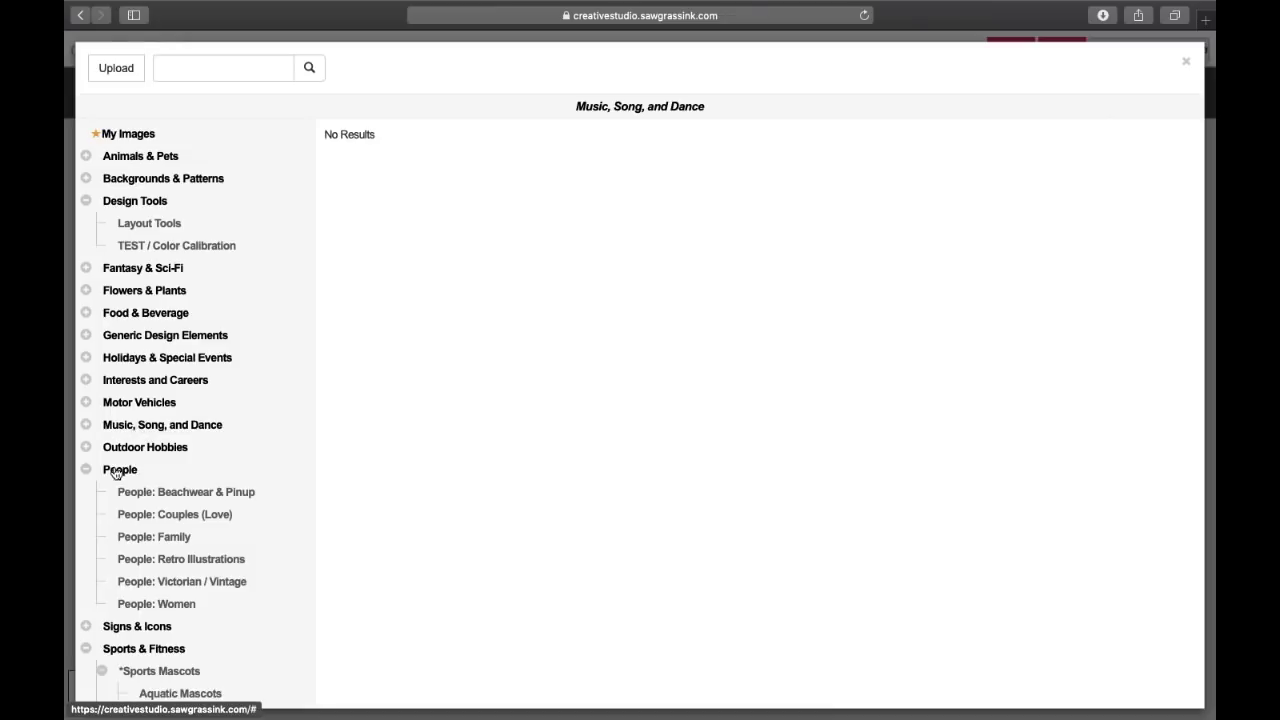
click(118, 471)
click(133, 518)
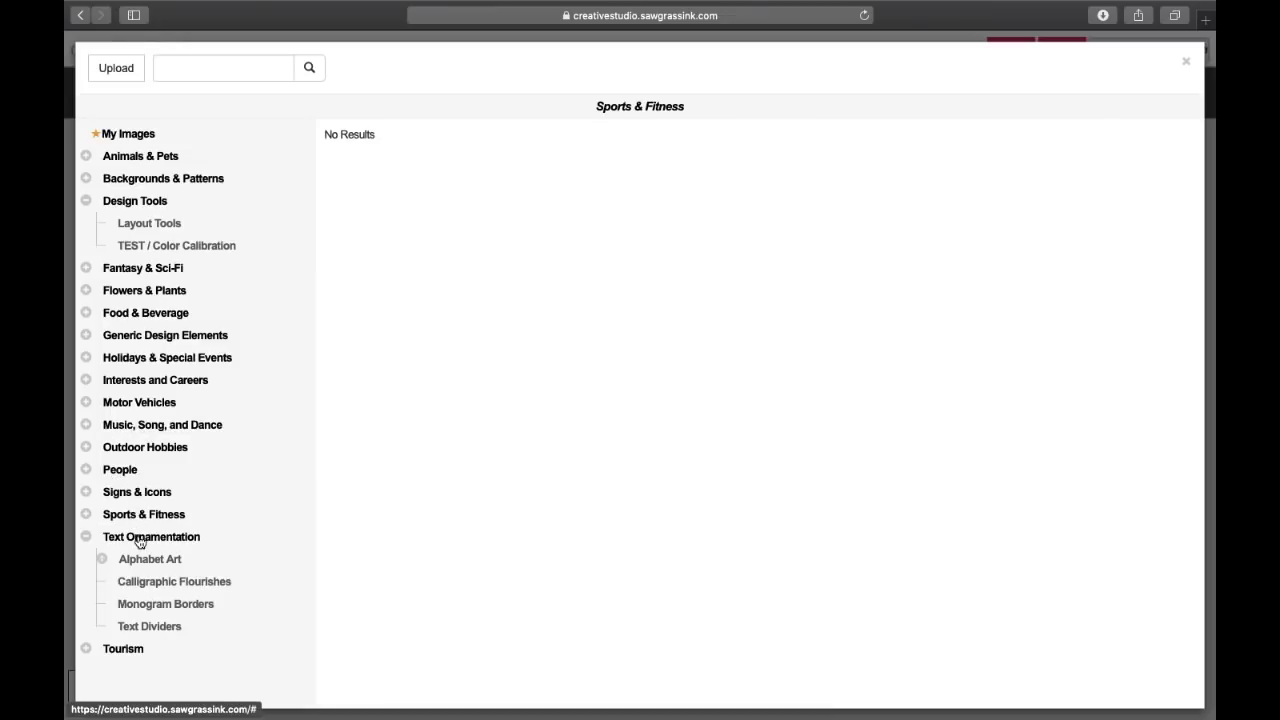
click(139, 538)
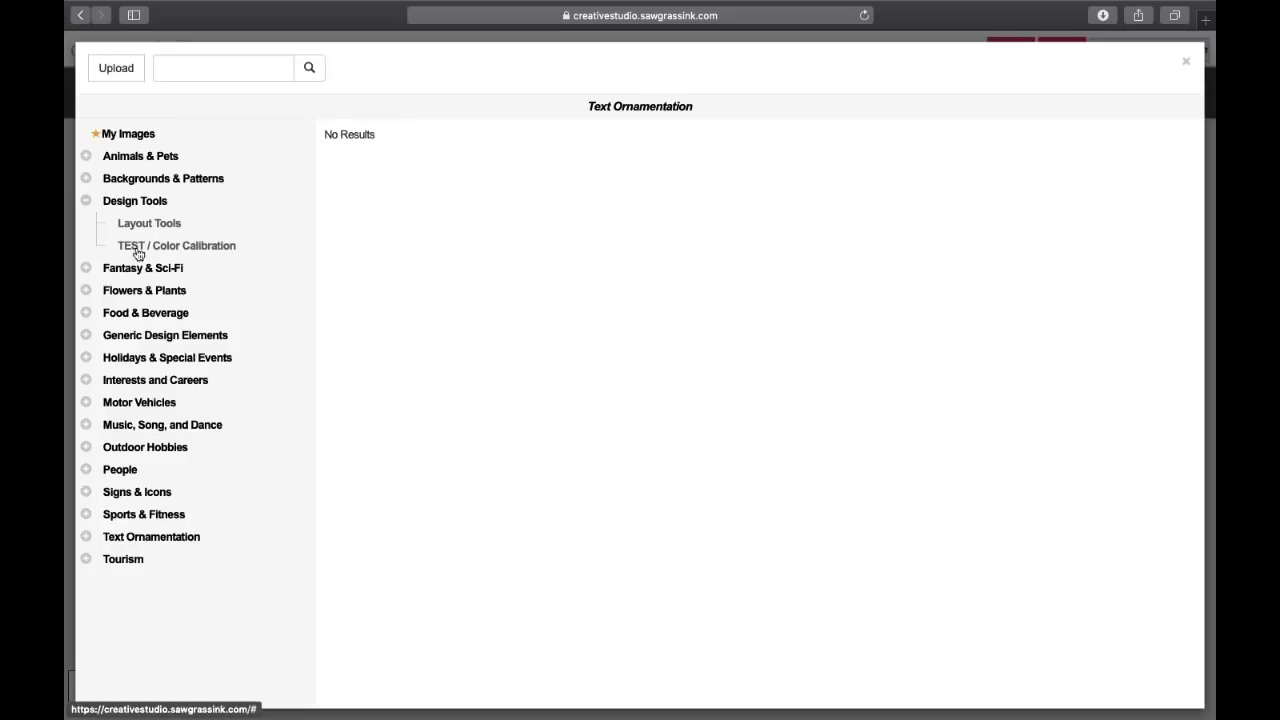
click(143, 203)
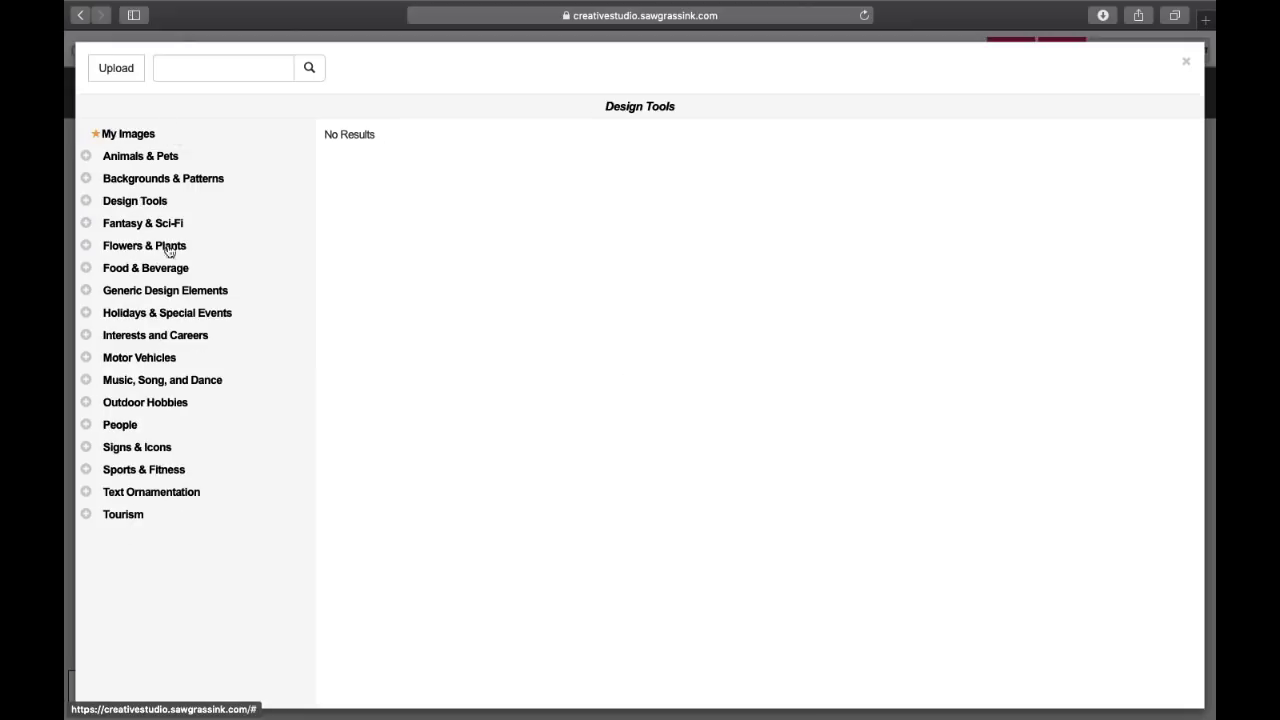
Step: Expand the Backgrounds & Patterns category and look through its Bokeh images
click(152, 180)
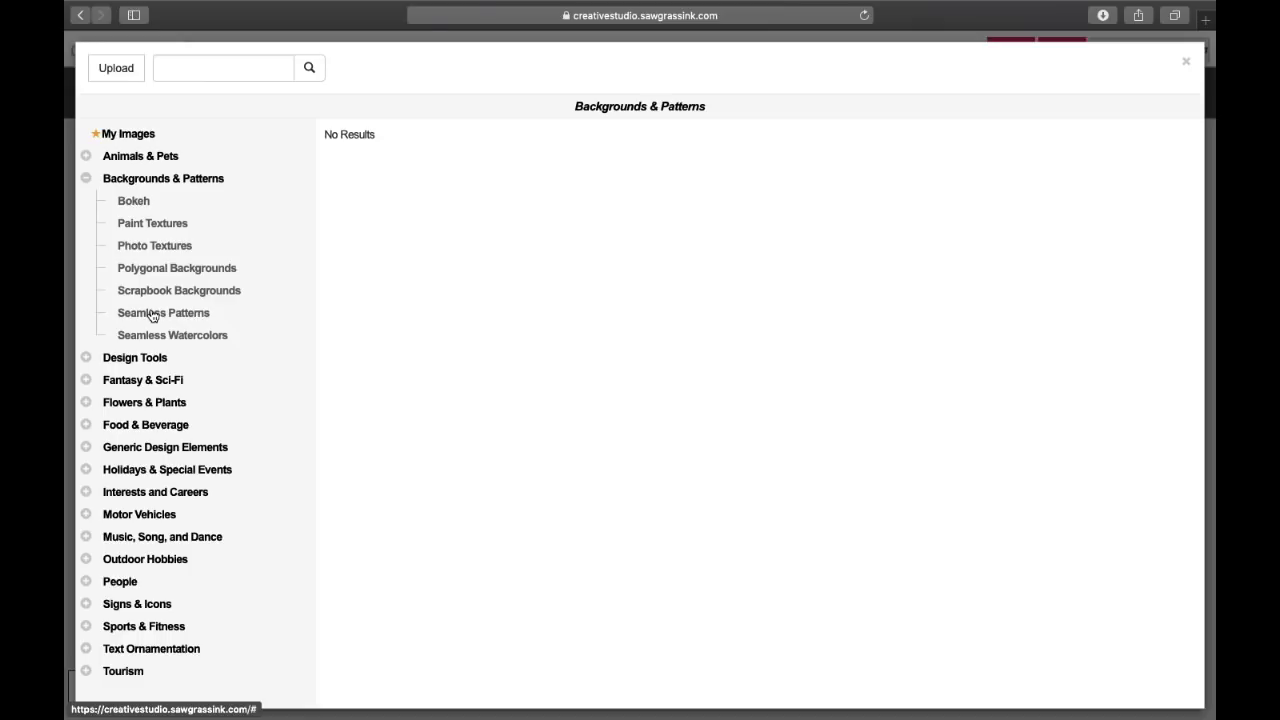
click(130, 203)
scroll(688, 420, down, 10)
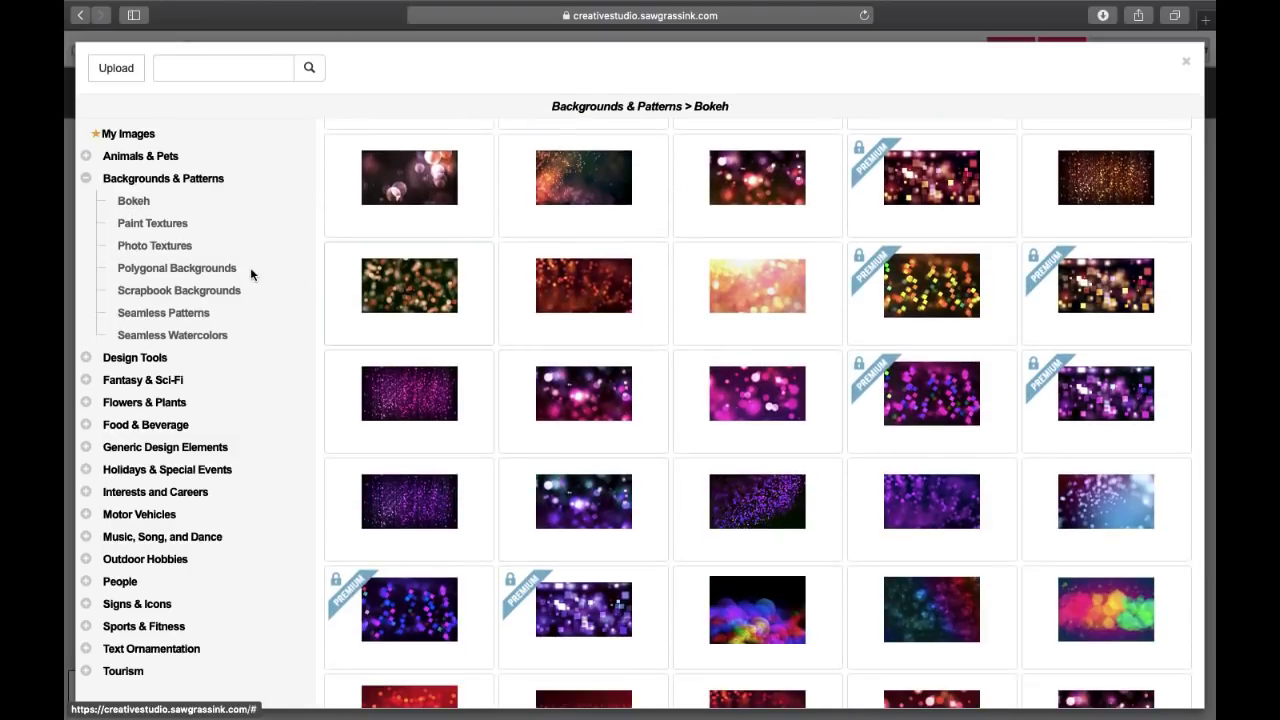
Step: Look through the color range of the Scrapbook Backgrounds images
click(220, 291)
scroll(611, 491, down, 10)
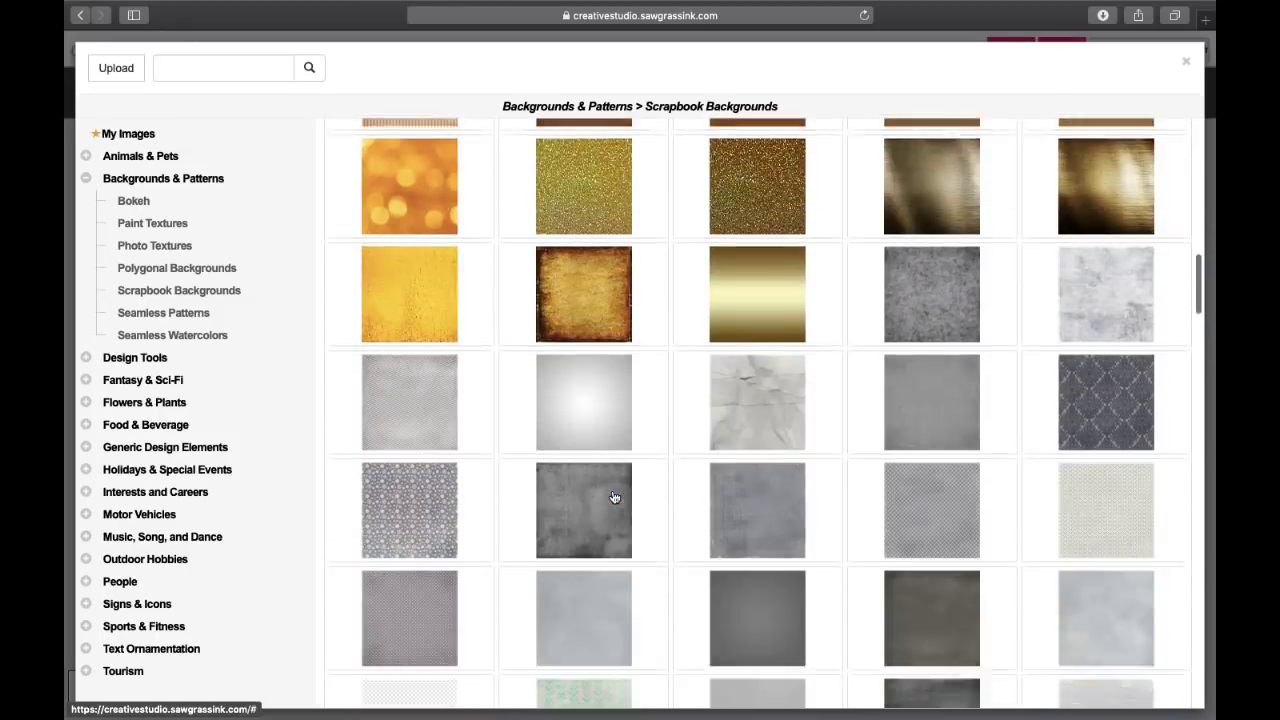
scroll(614, 497, down, 10)
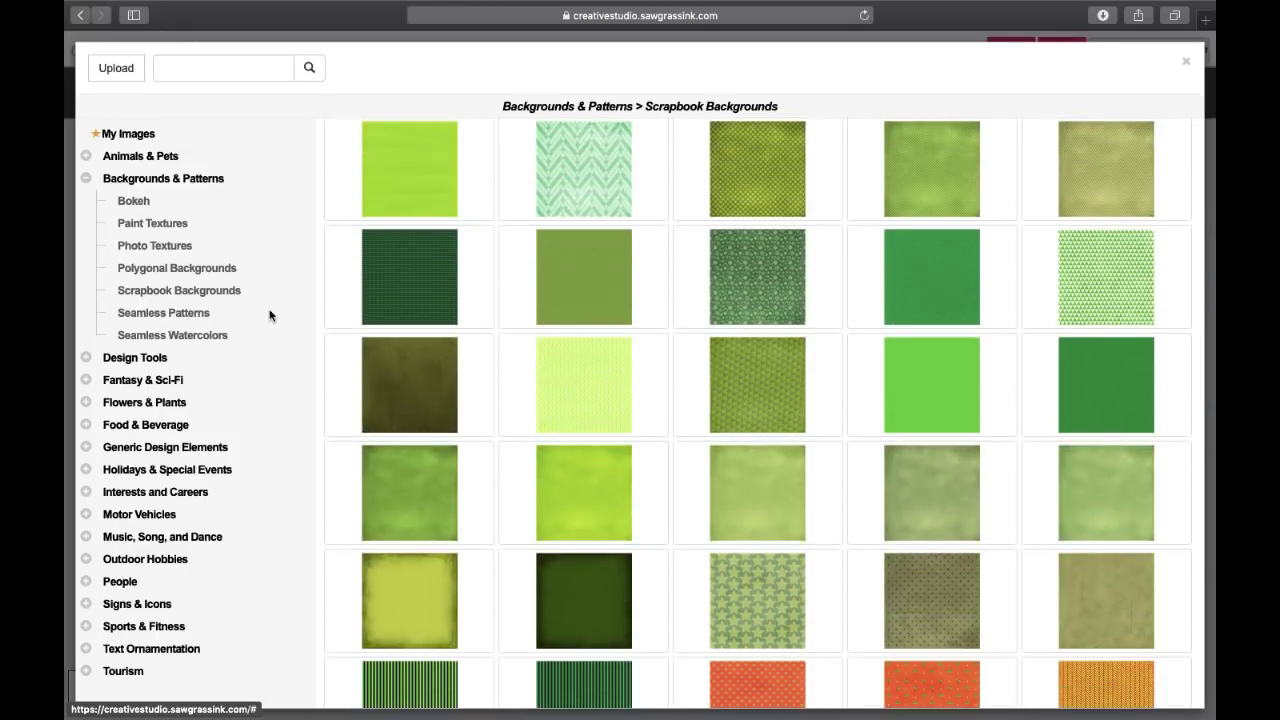
scroll(614, 520, down, 15)
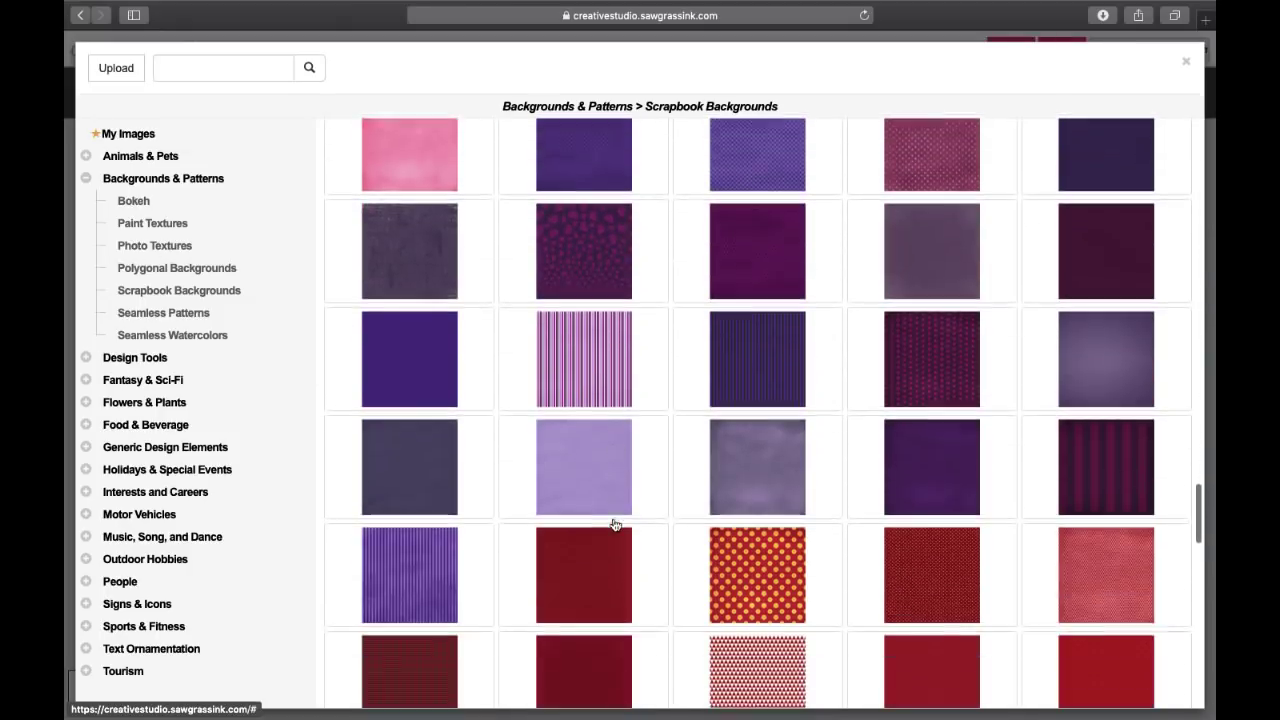
scroll(615, 526, down, 15)
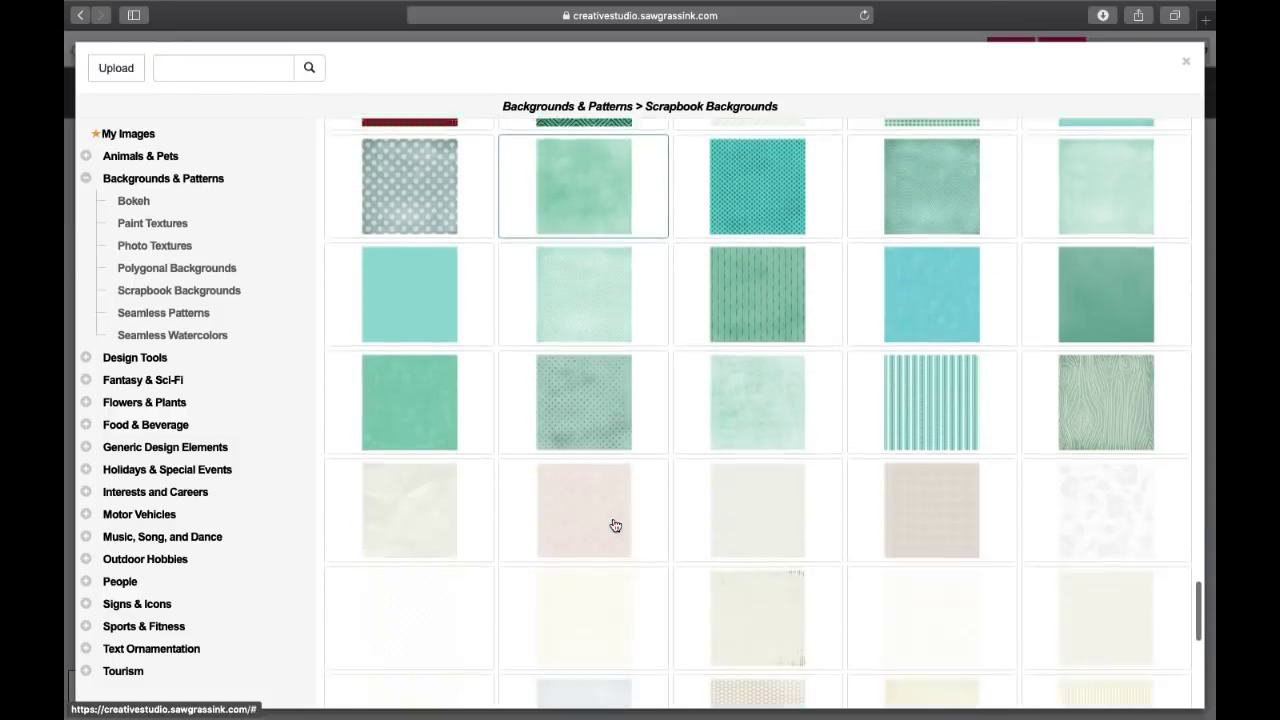
scroll(615, 526, up, 12)
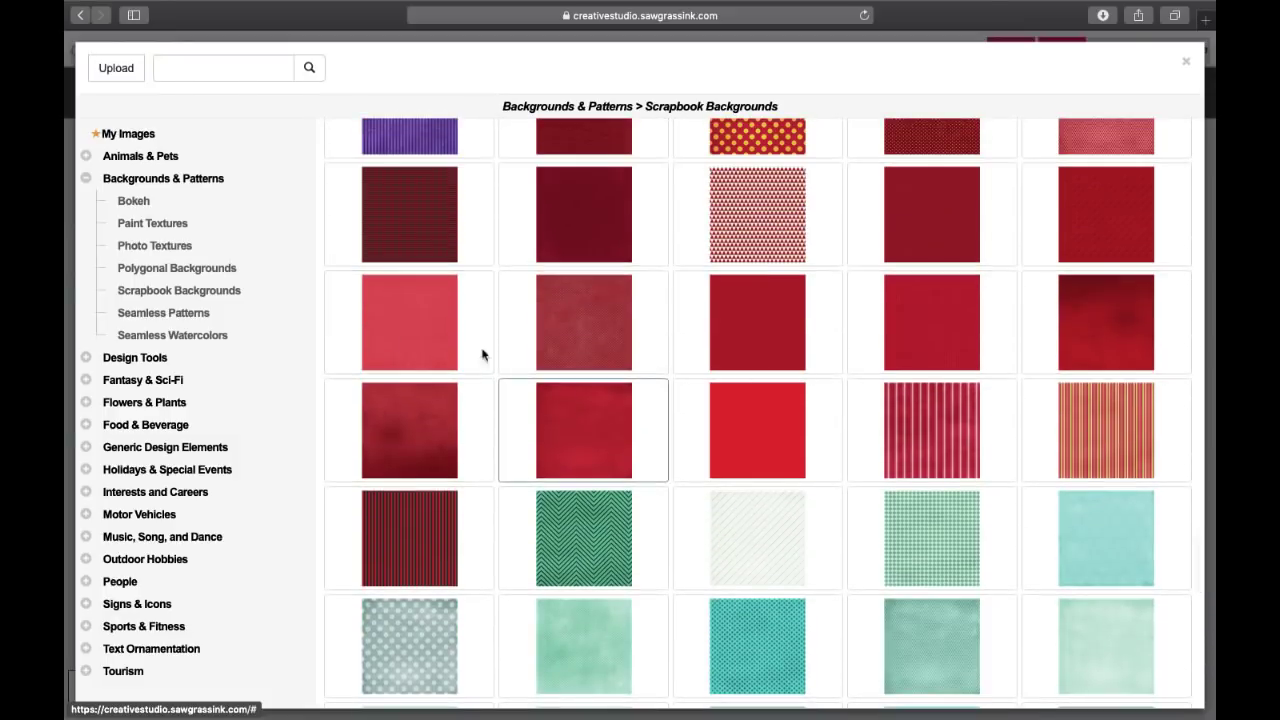
Step: Add the tropical birds pattern with large pink birds and black stripes from Seamless Watercolors to the pillow case
click(180, 337)
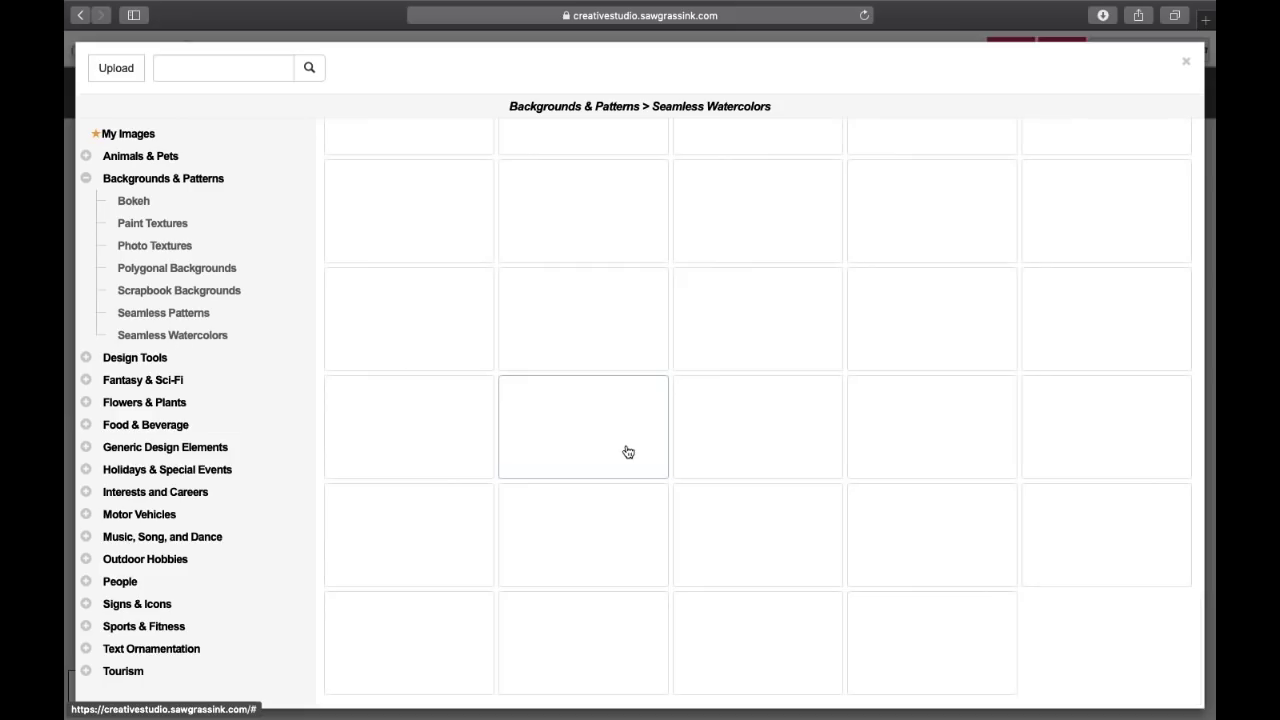
scroll(628, 452, up, 5)
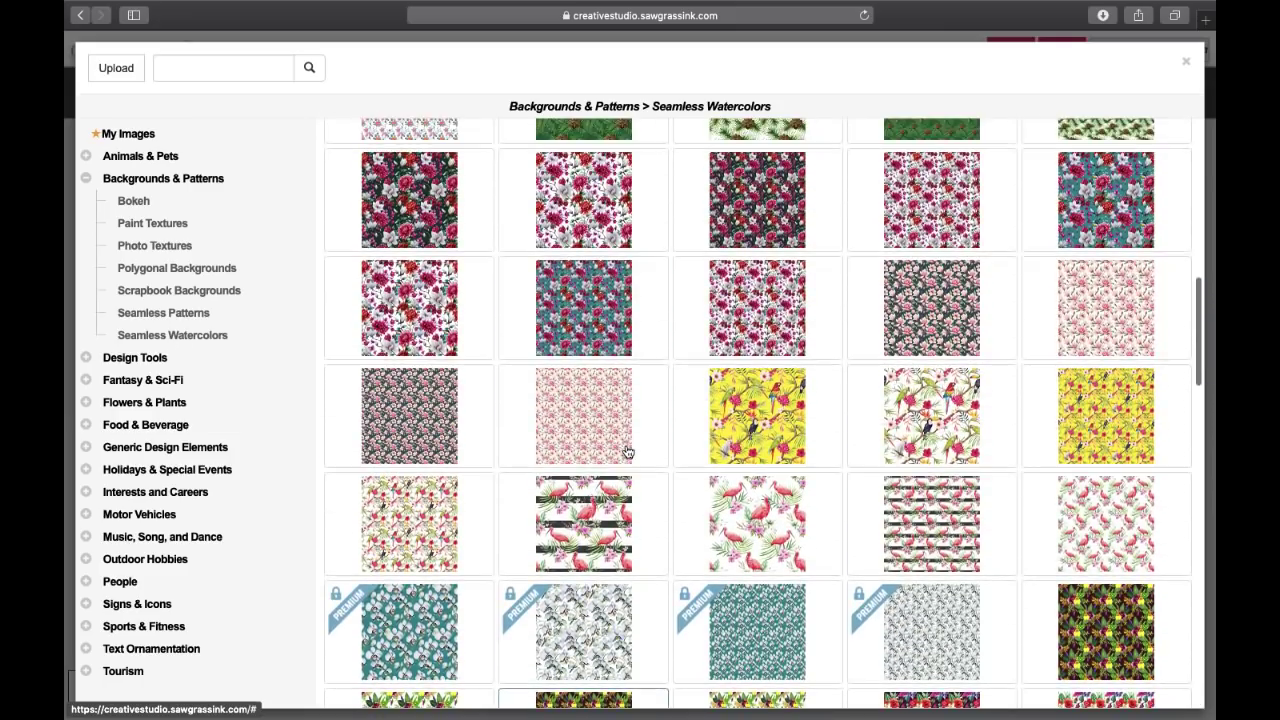
scroll(614, 564, up, 5)
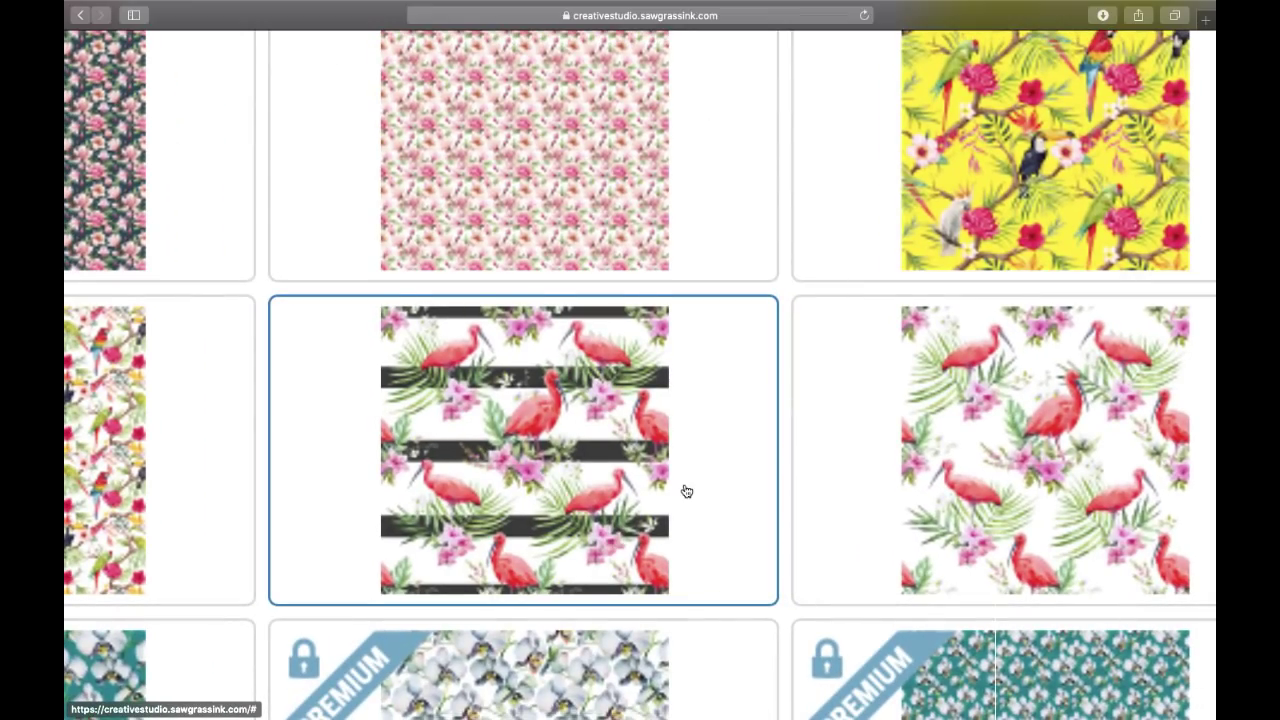
scroll(684, 490, down, 10)
scroll(660, 487, down, 5)
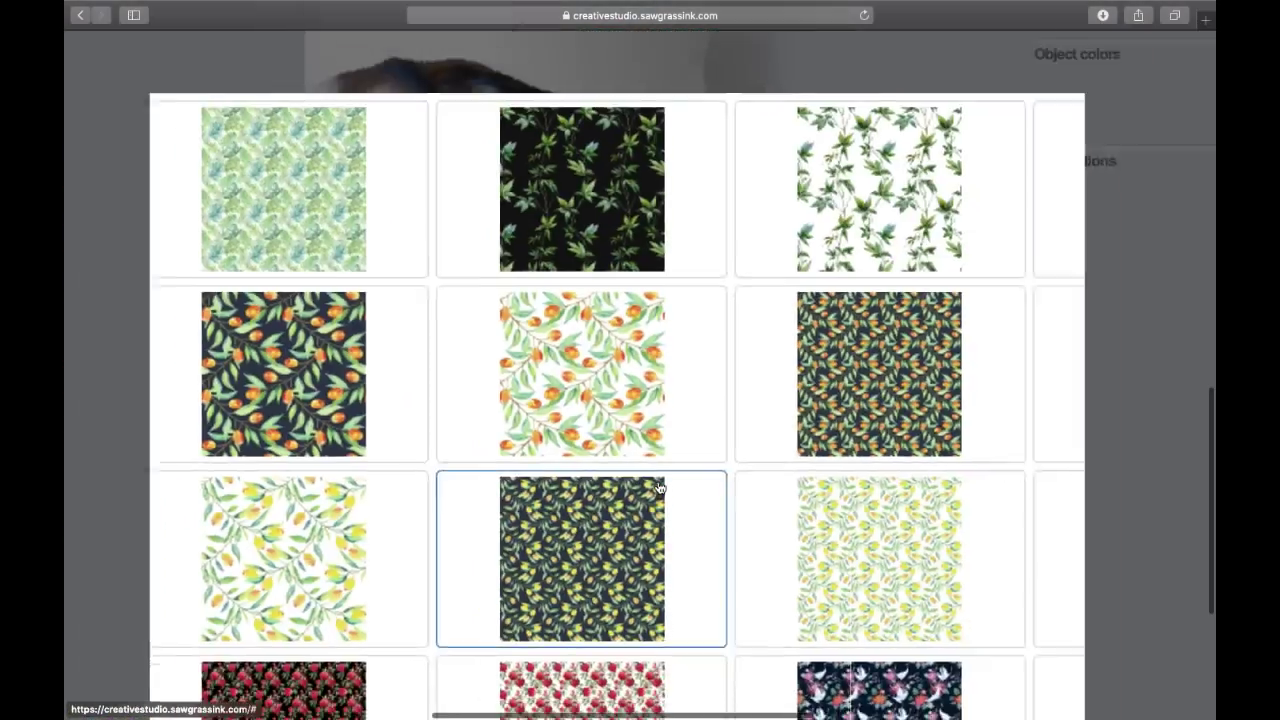
scroll(660, 487, up, 3)
scroll(659, 485, up, 5)
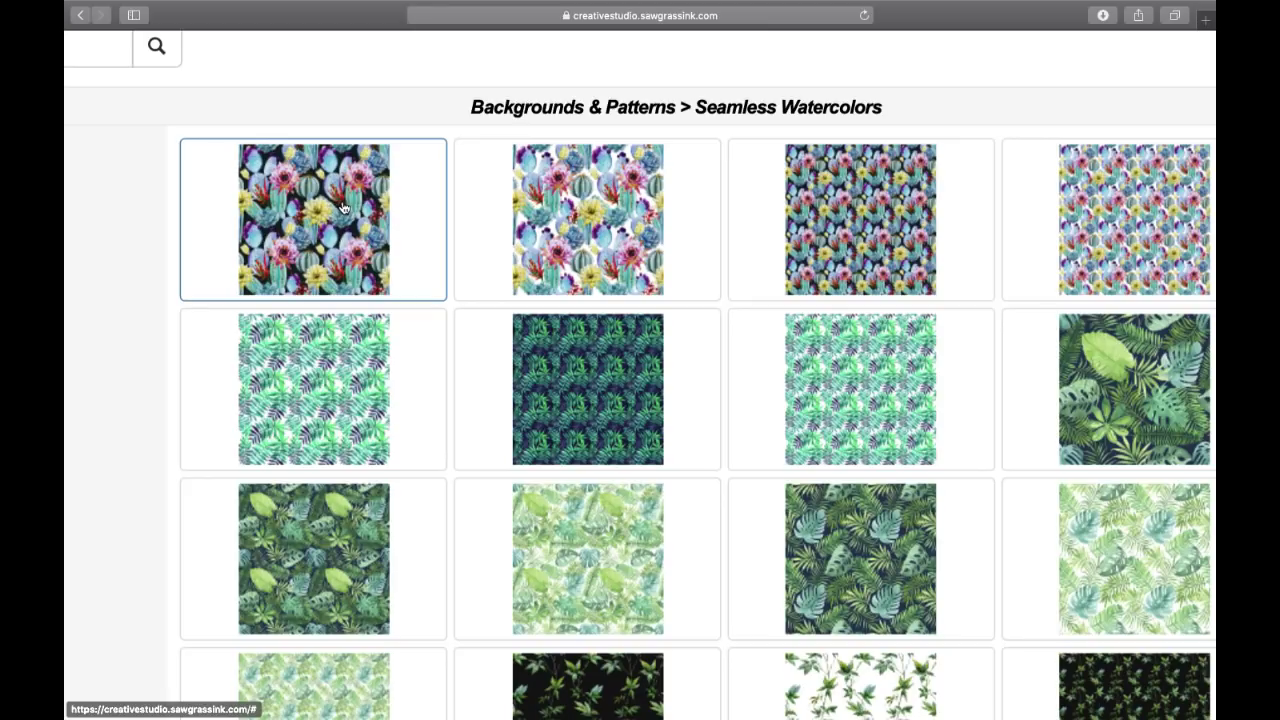
scroll(486, 329, down, 10)
scroll(566, 497, down, 8)
scroll(566, 497, down, 5)
scroll(703, 523, down, 5)
scroll(705, 526, up, 7)
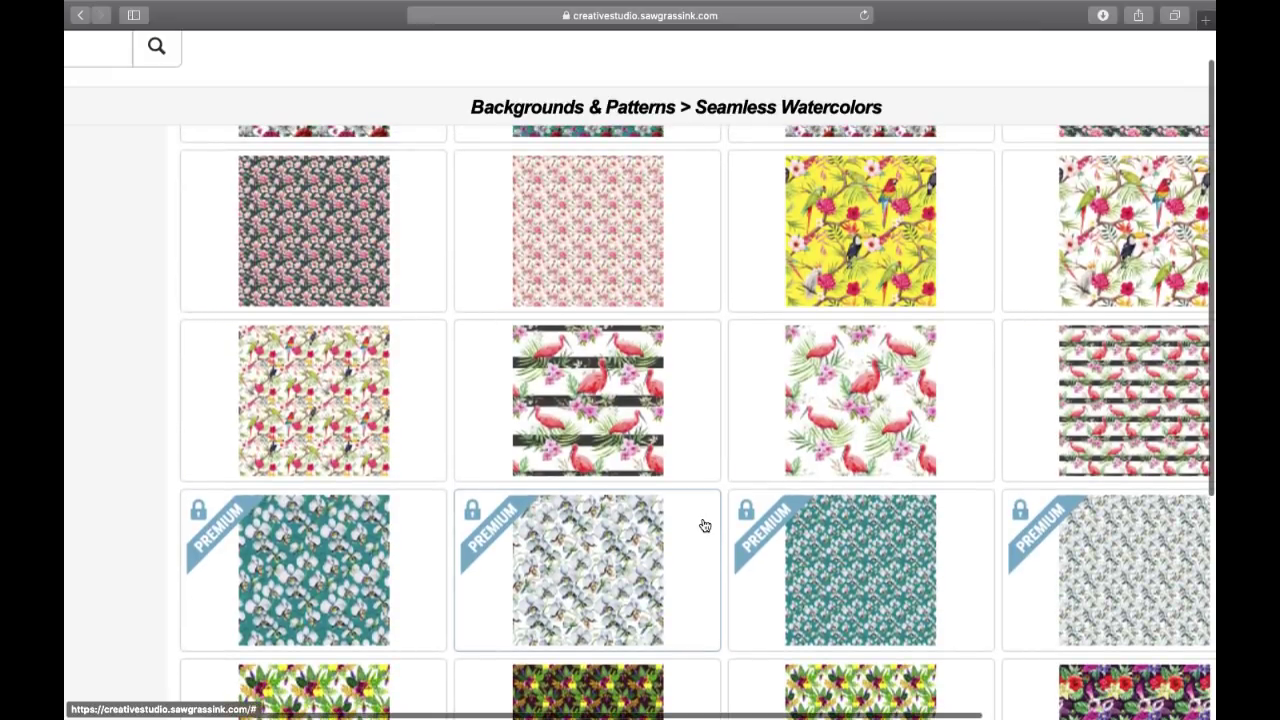
scroll(703, 524, up, 3)
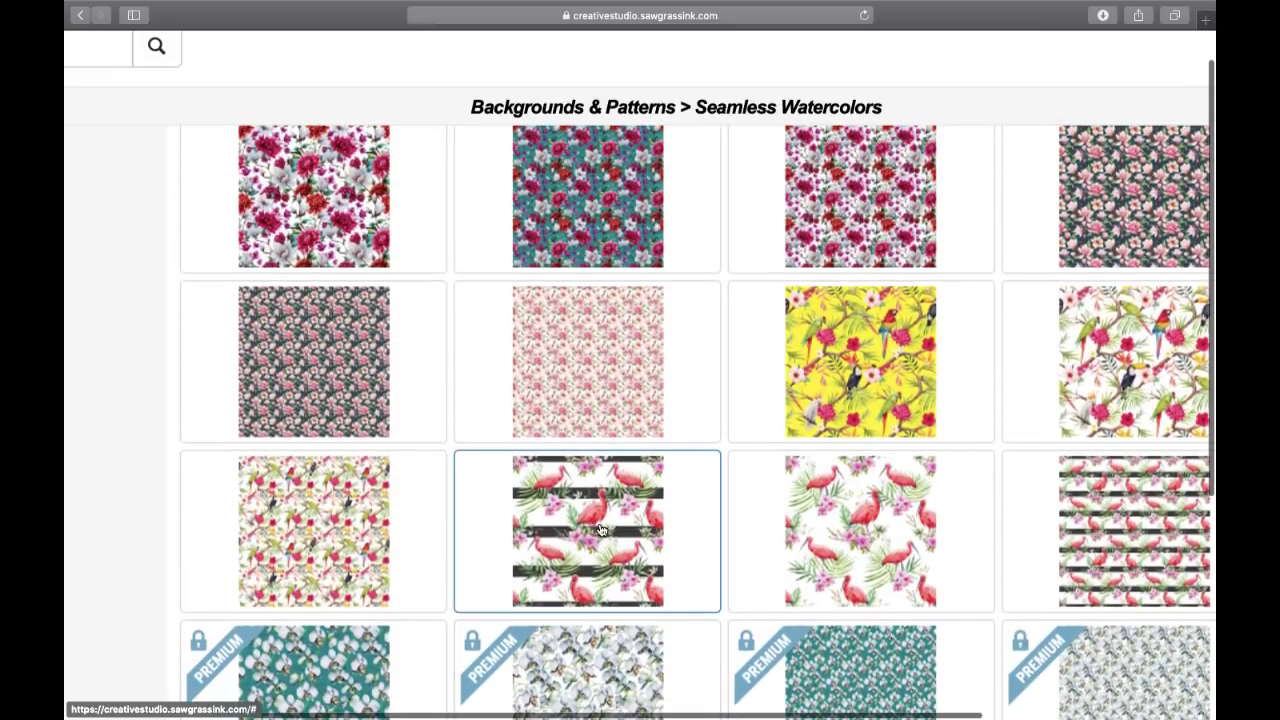
click(691, 529)
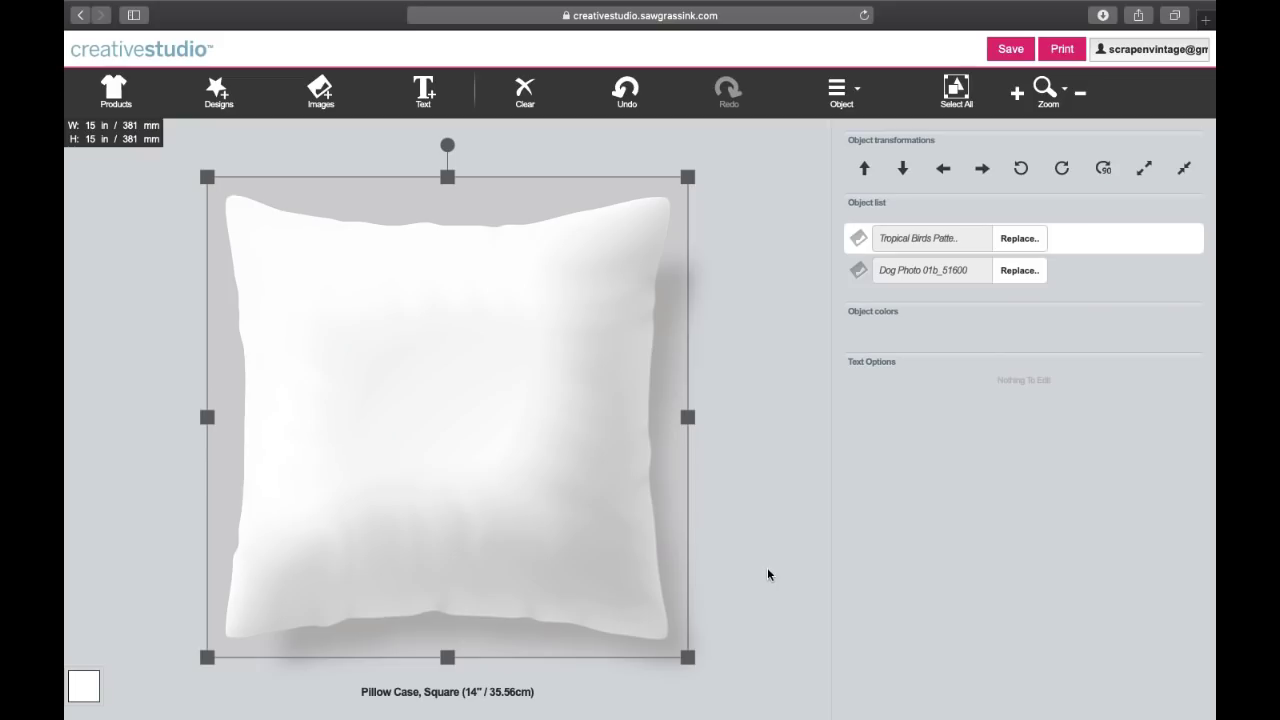
Step: Delete the Dog Photo 01b_51600 object from the pillow case design
click(937, 279)
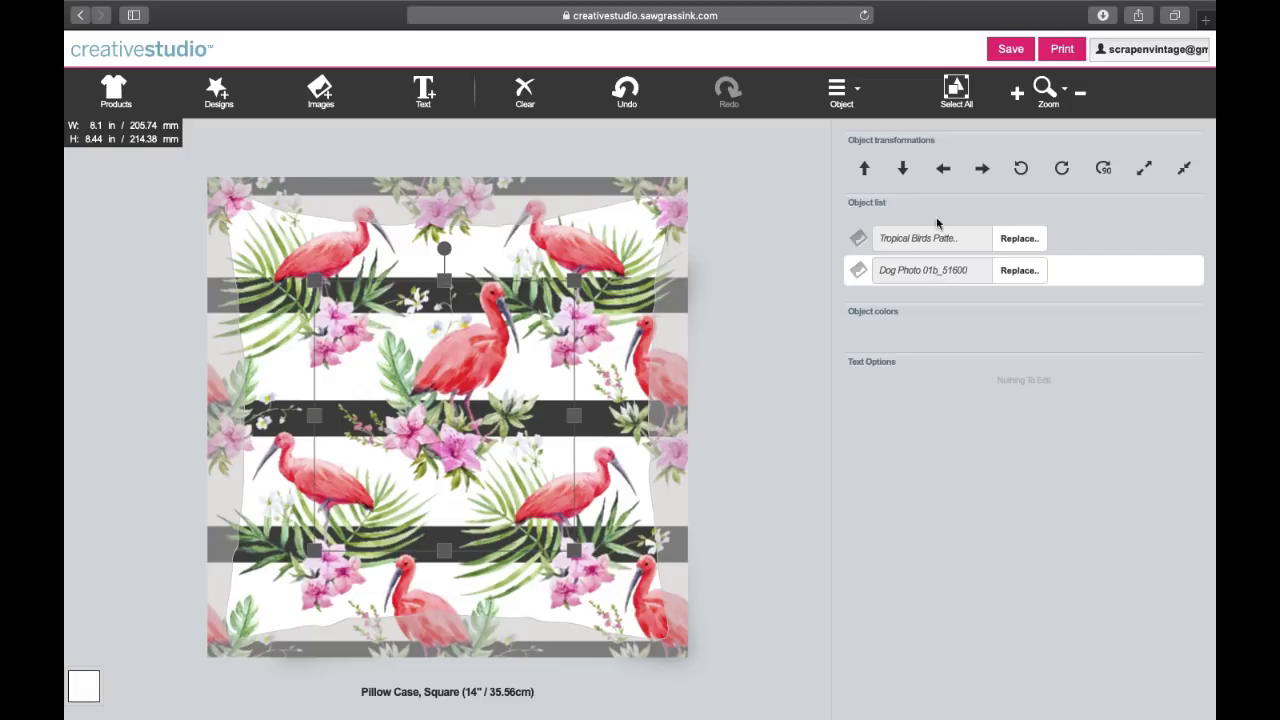
click(841, 92)
click(829, 136)
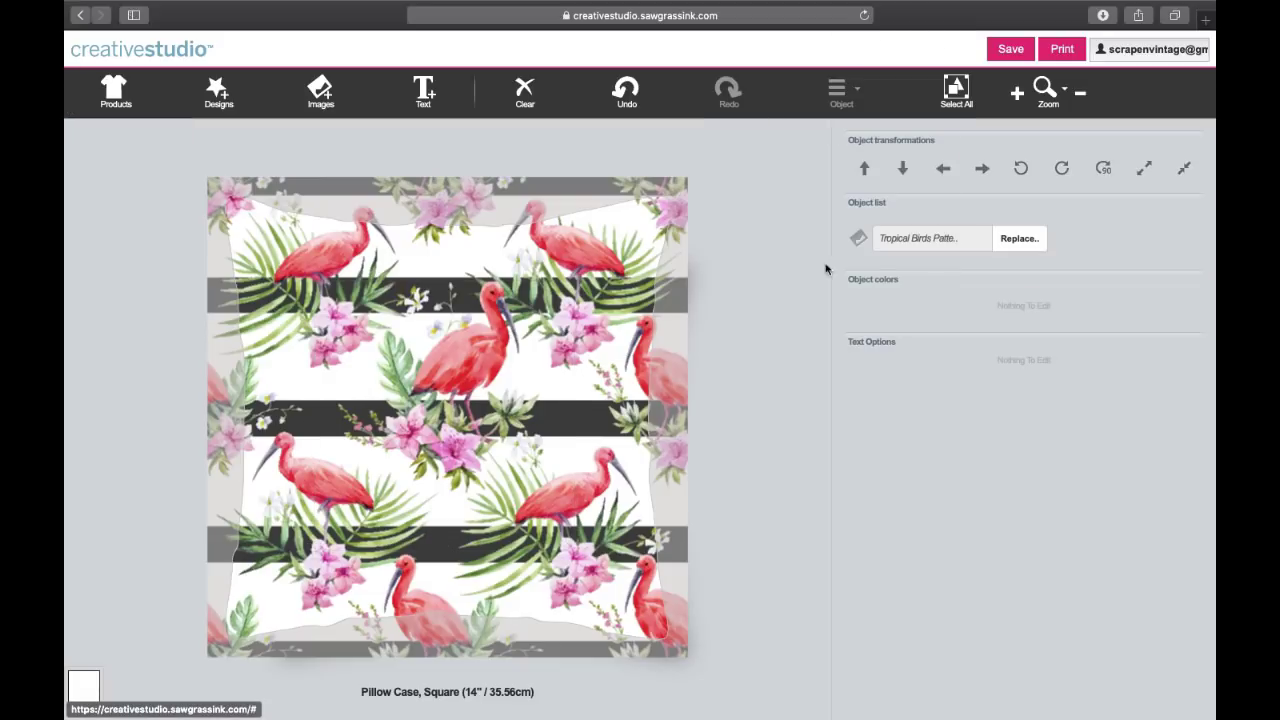
Step: Shrink the tropical birds pattern to about 9.24 in square, and enlarge it back to 15 in
click(506, 451)
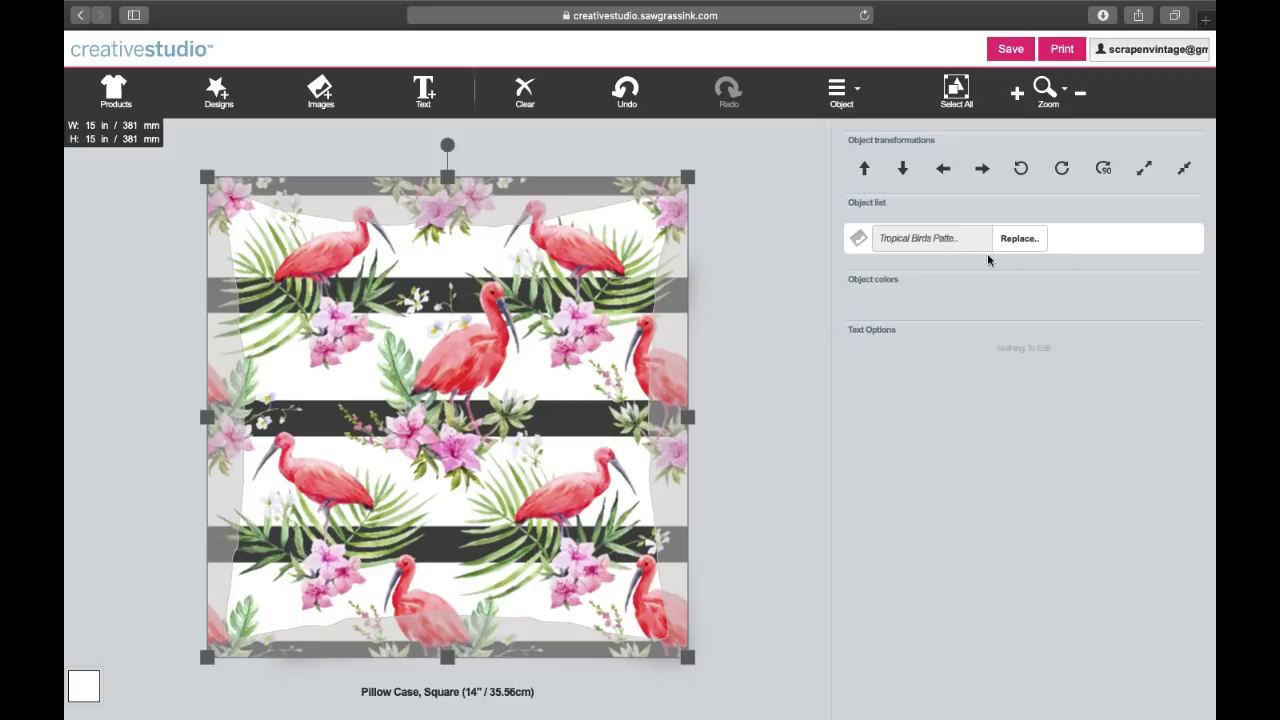
click(1185, 172)
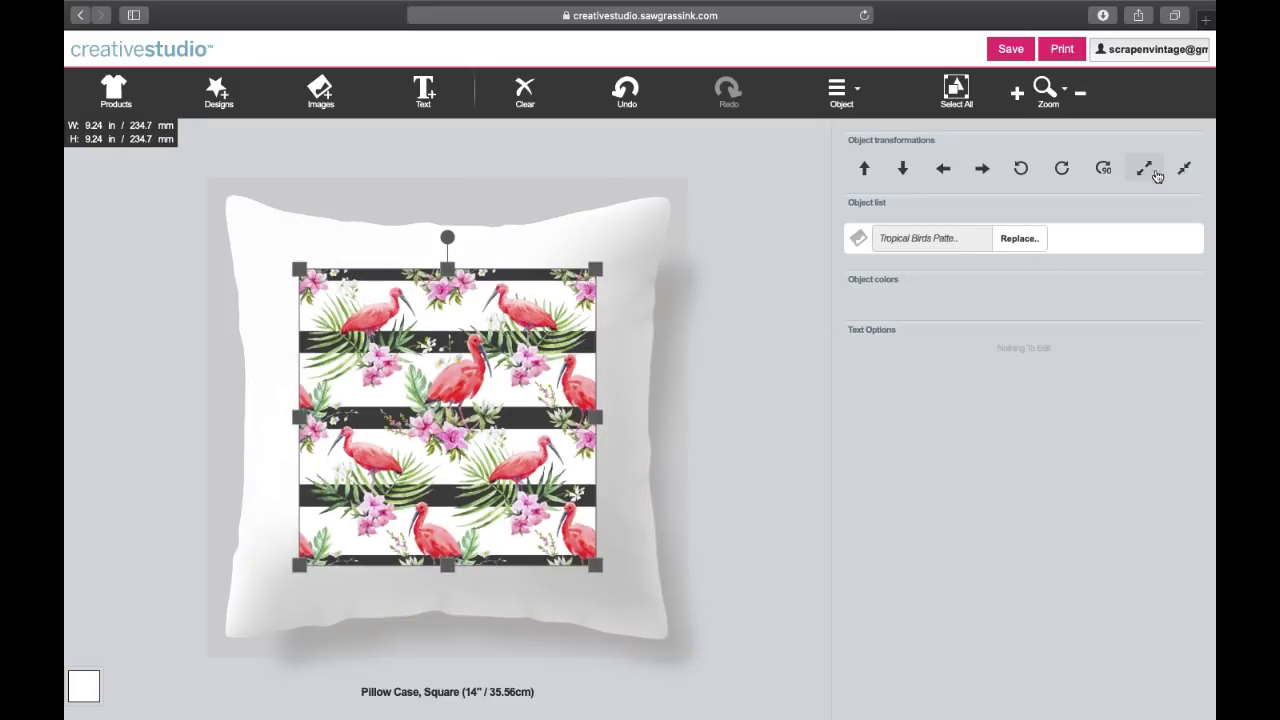
click(1145, 172)
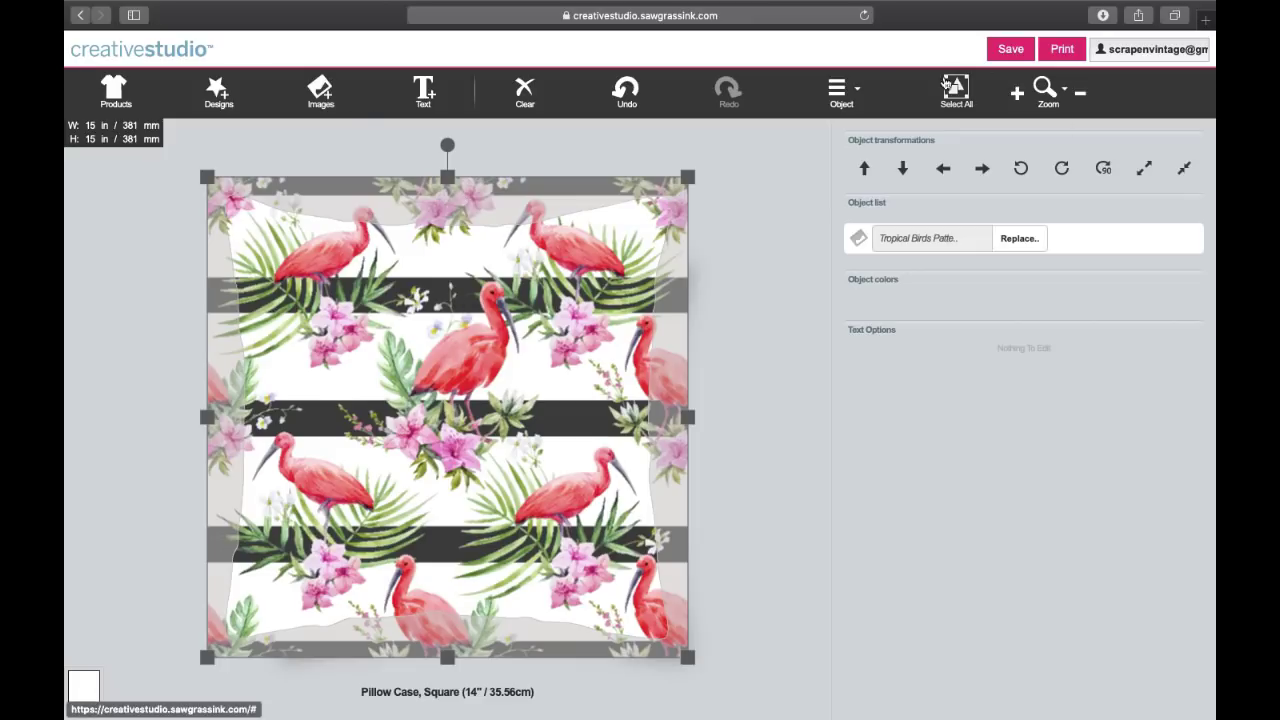
Step: Delete the tropical birds pattern from the pillow case
click(840, 92)
click(808, 137)
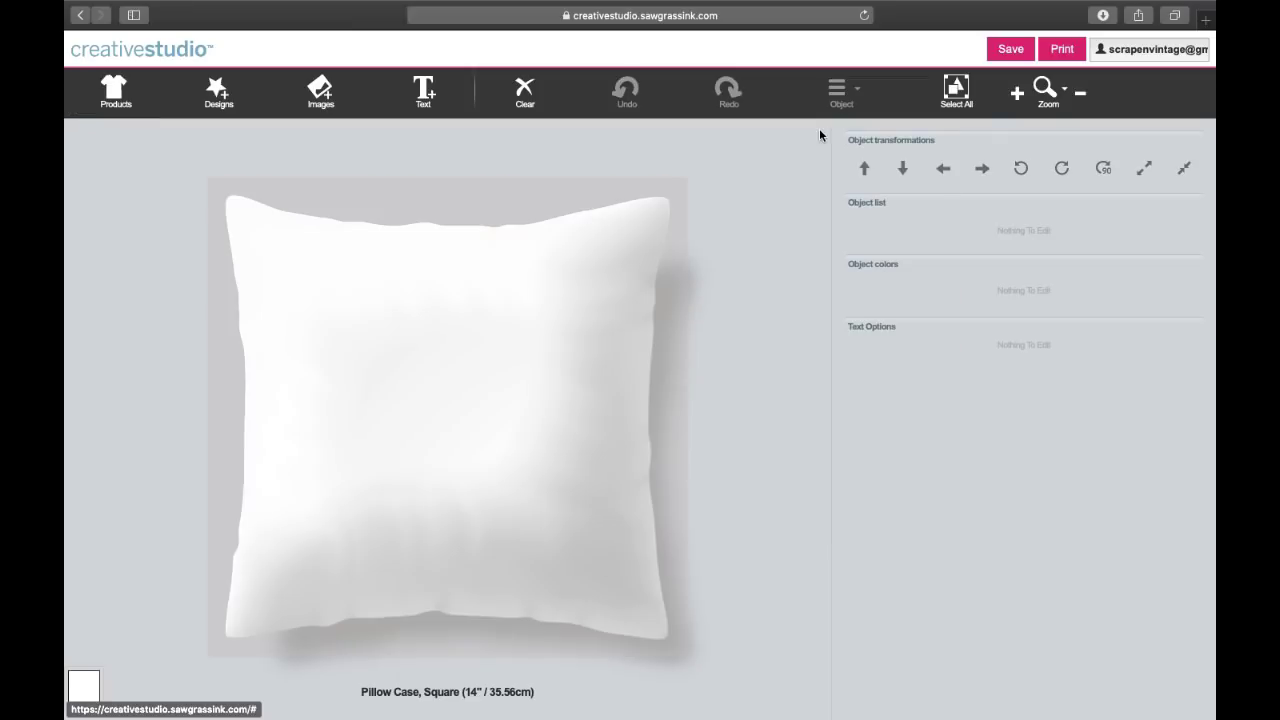
Step: Add the big-nosed dog face photo from the Pet Dogs images in Animals & Pets to the pillow case
click(317, 92)
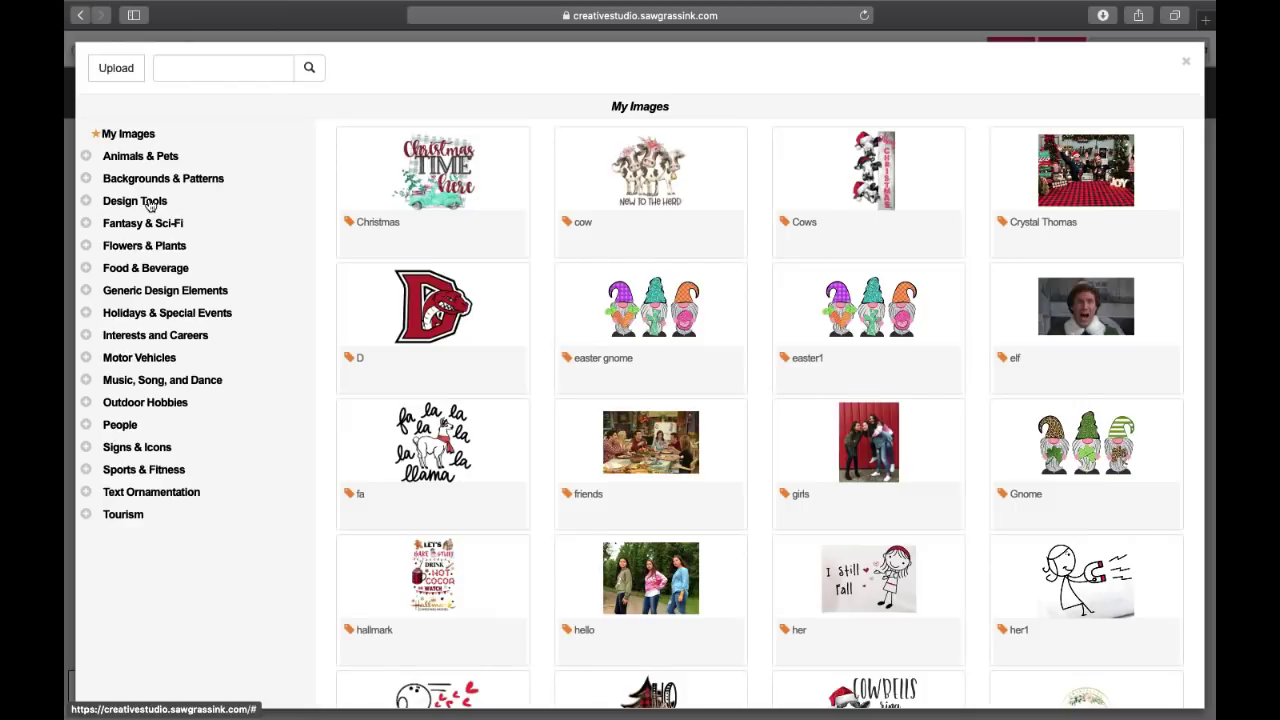
click(143, 160)
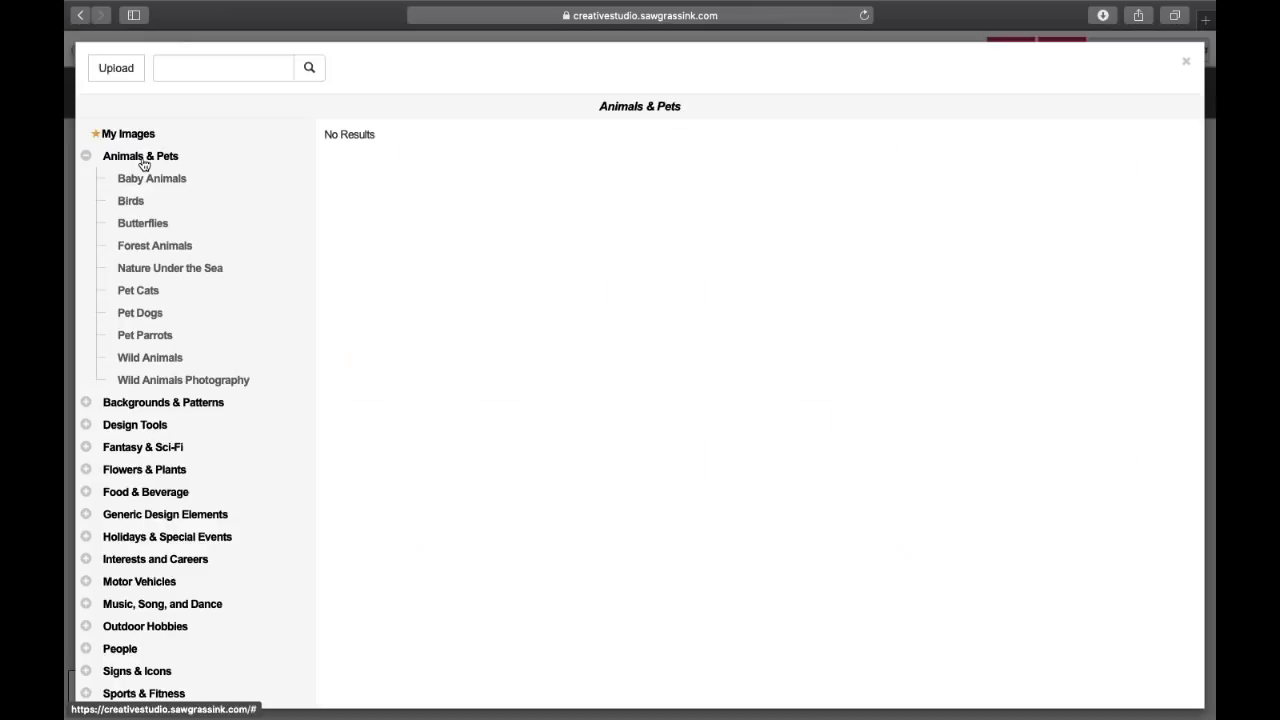
click(140, 313)
scroll(617, 555, down, 5)
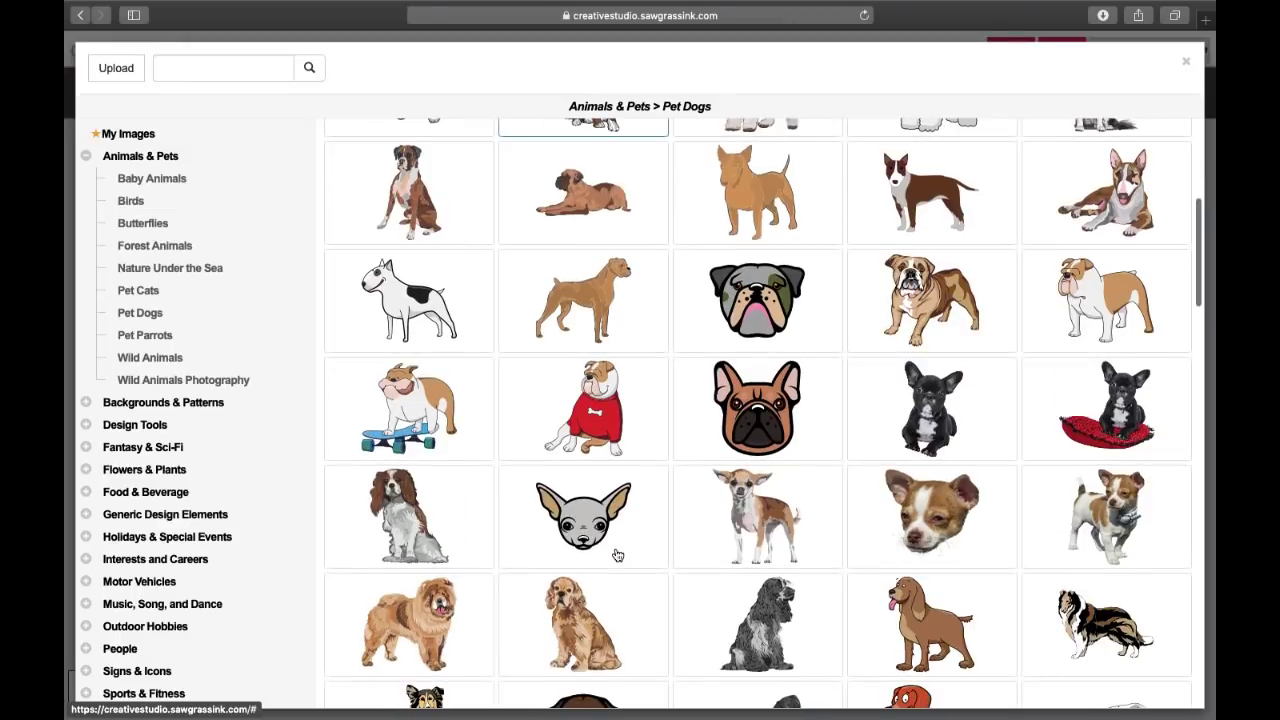
scroll(617, 555, down, 5)
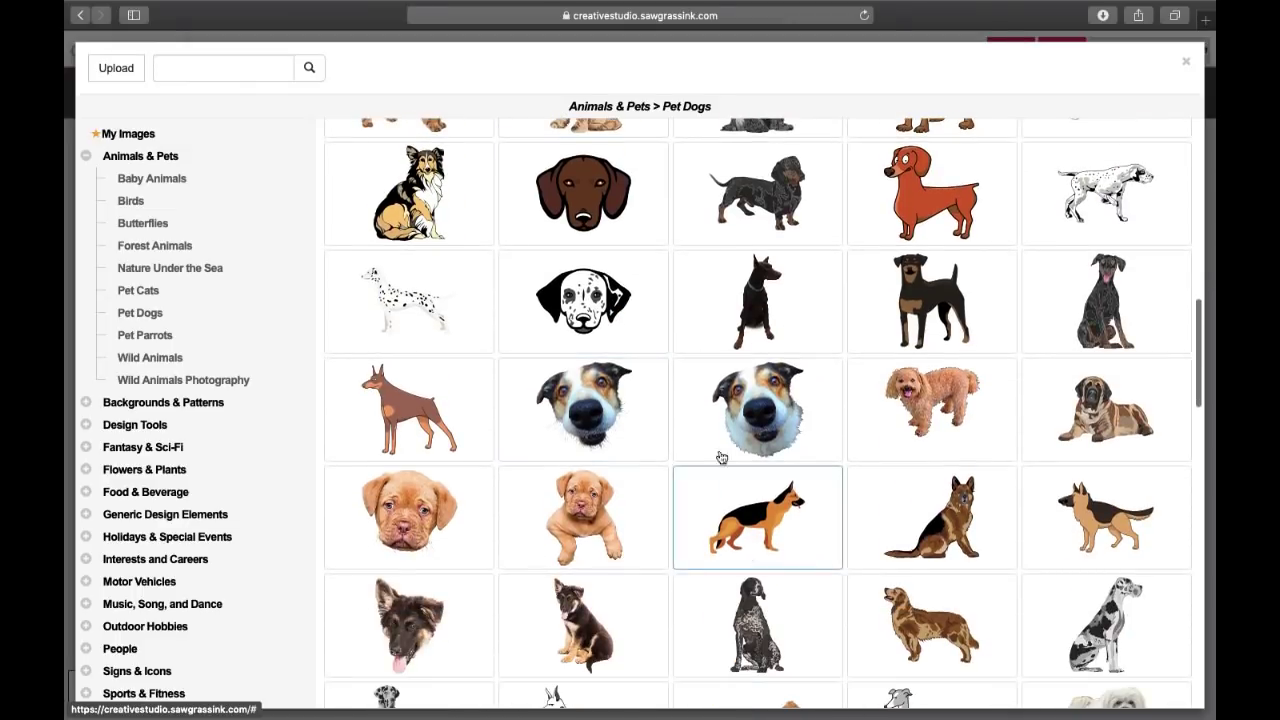
click(618, 405)
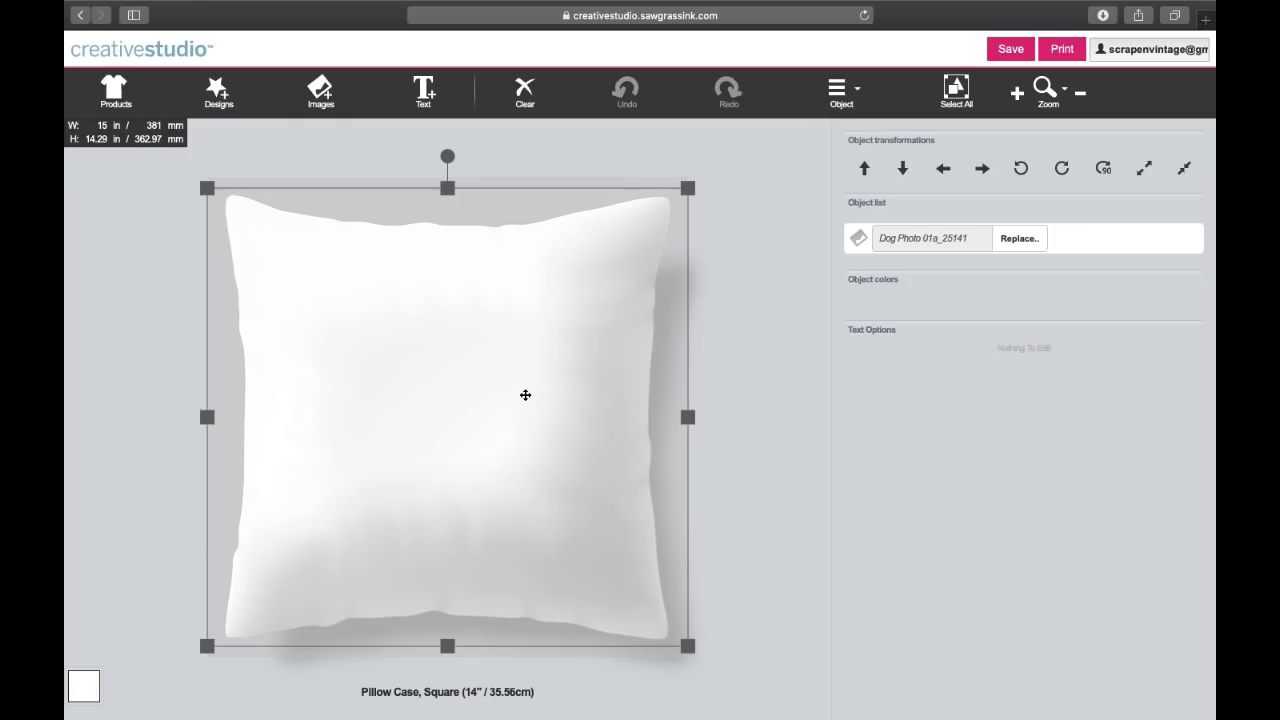
Step: Shrink the dog photo to about 10.82 by 10.31 in and deselect it
click(1199, 185)
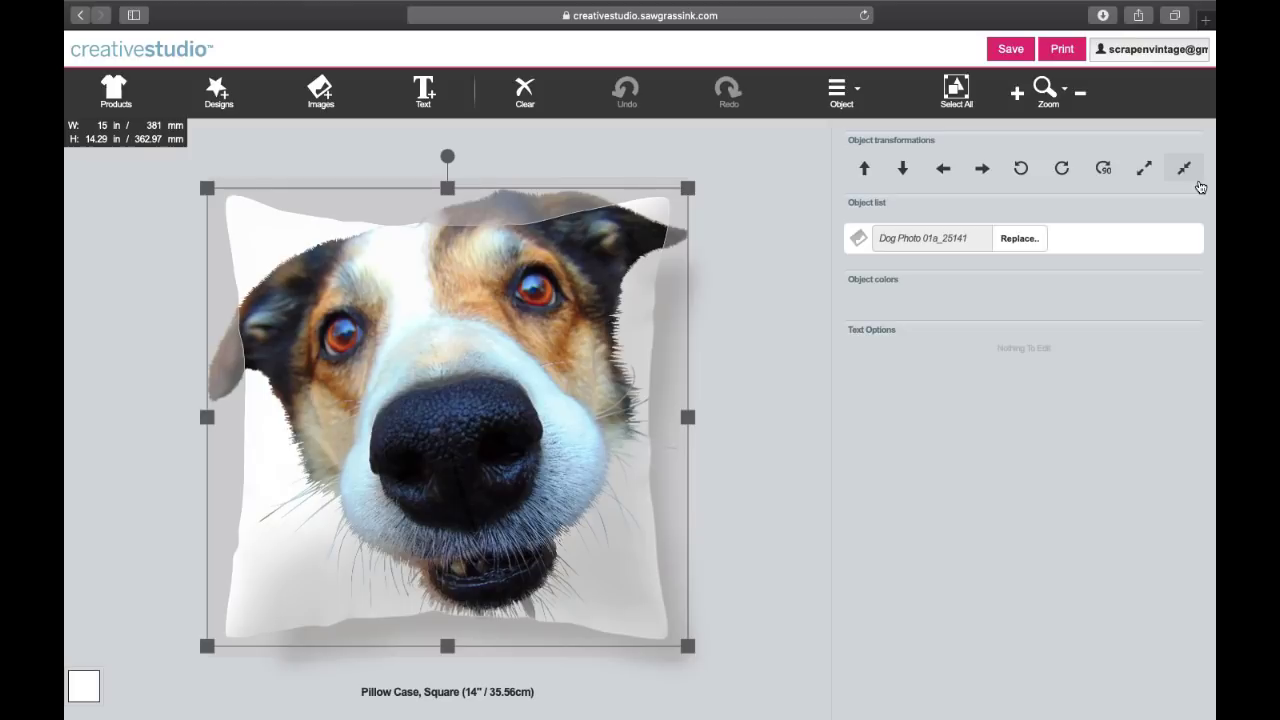
click(1186, 172)
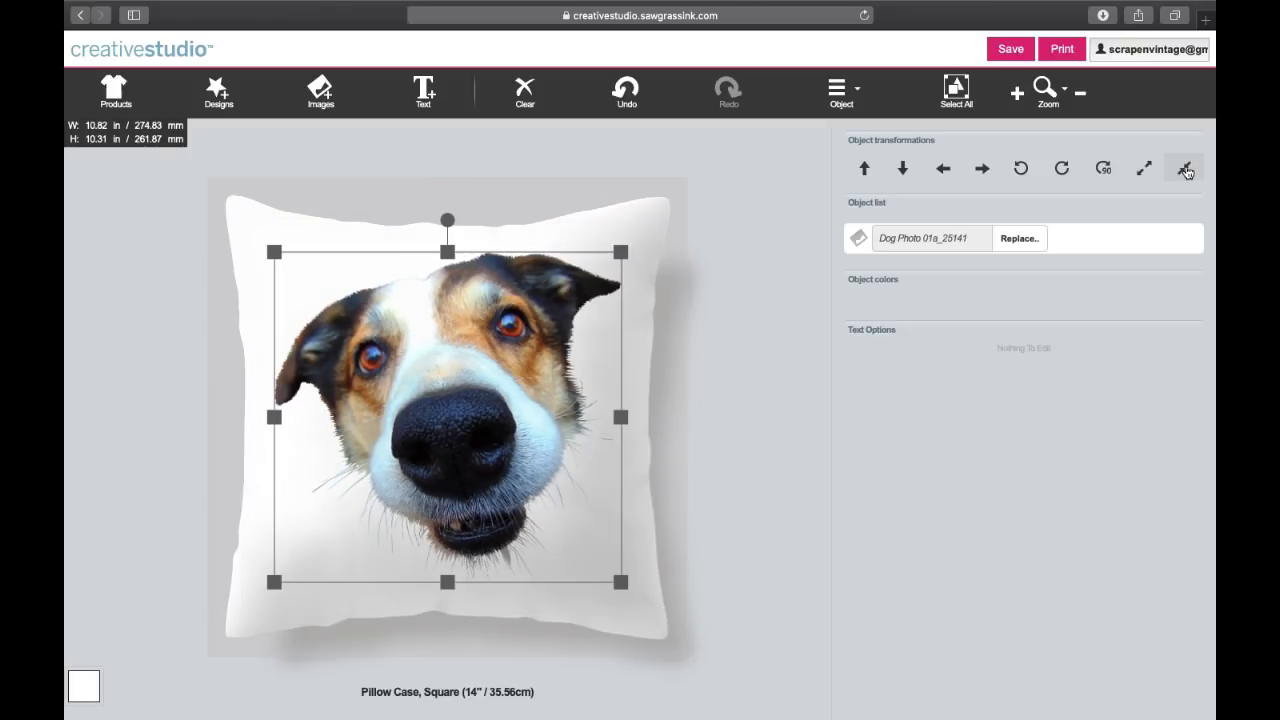
click(701, 581)
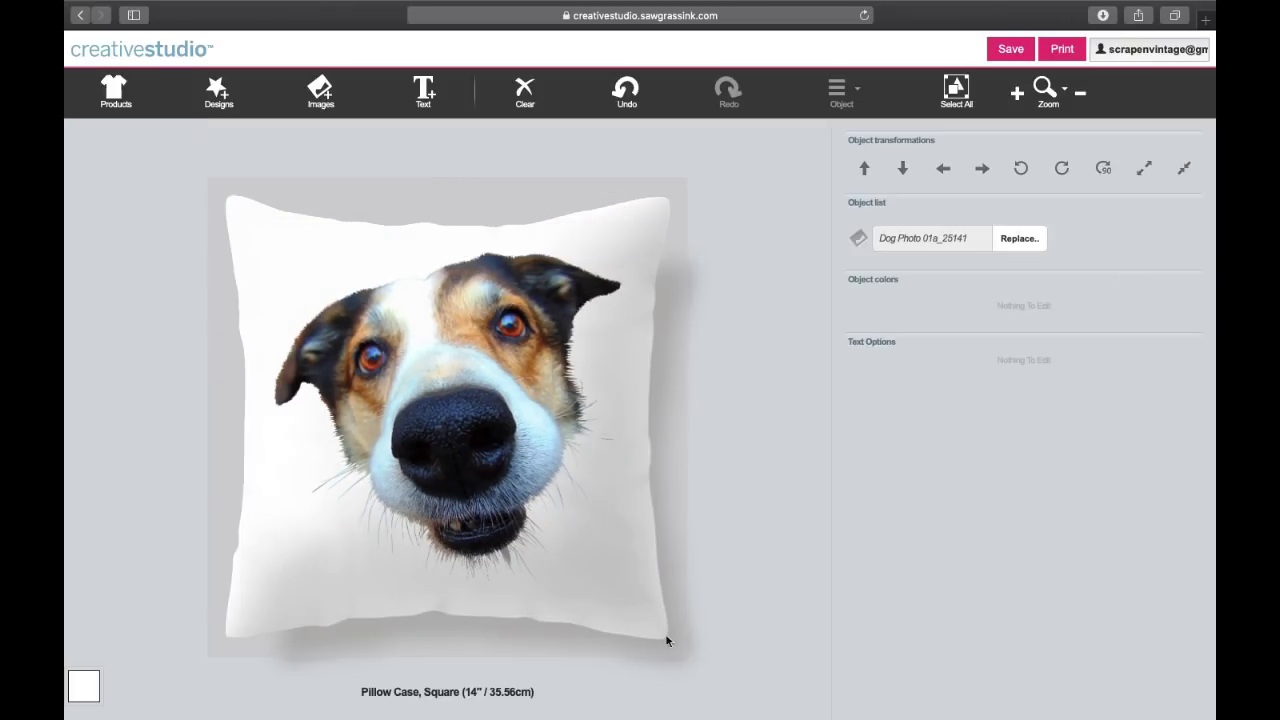
Step: Add a text object reading "Woof Woof" to the pillow case design
click(420, 90)
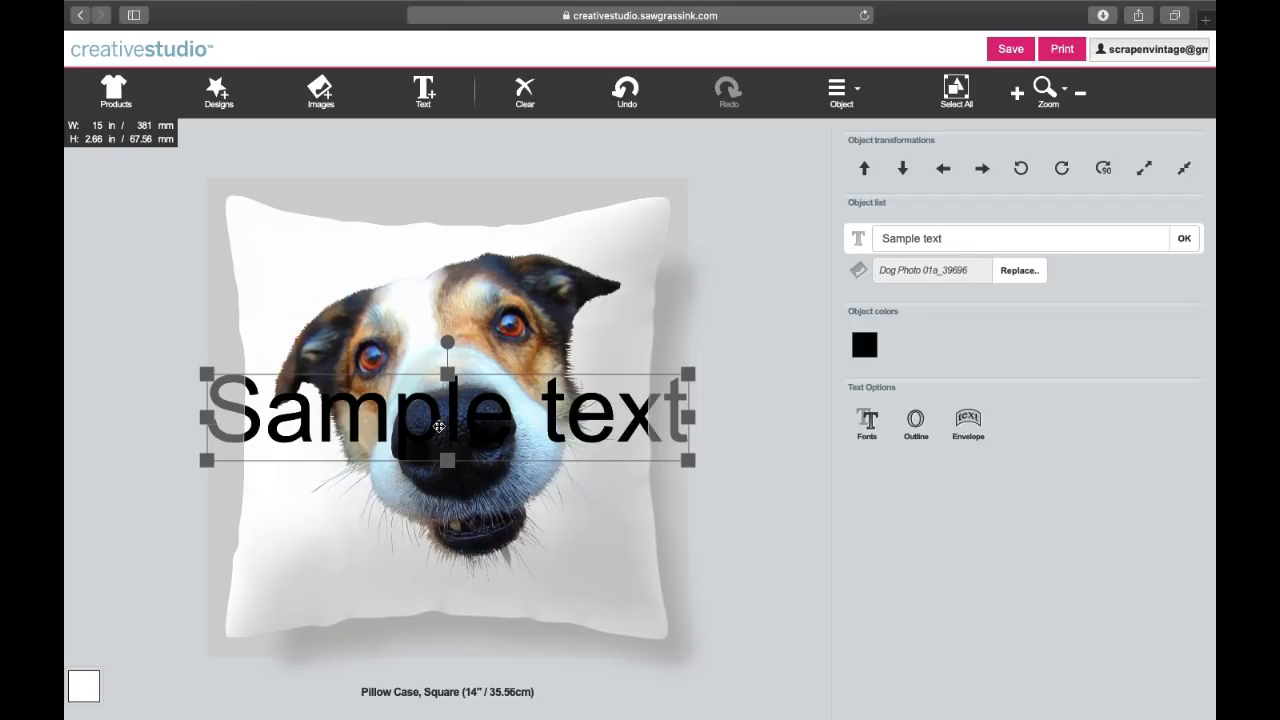
click(960, 241)
drag(961, 242, 868, 238)
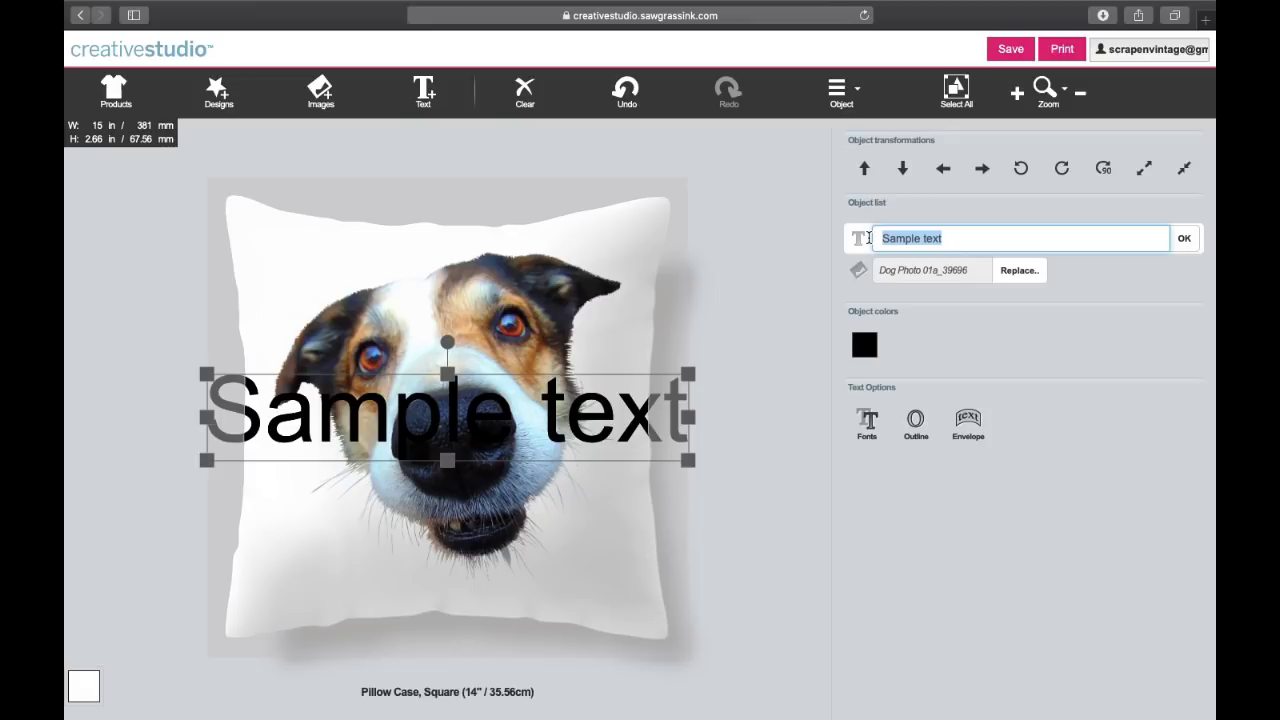
text(woof)
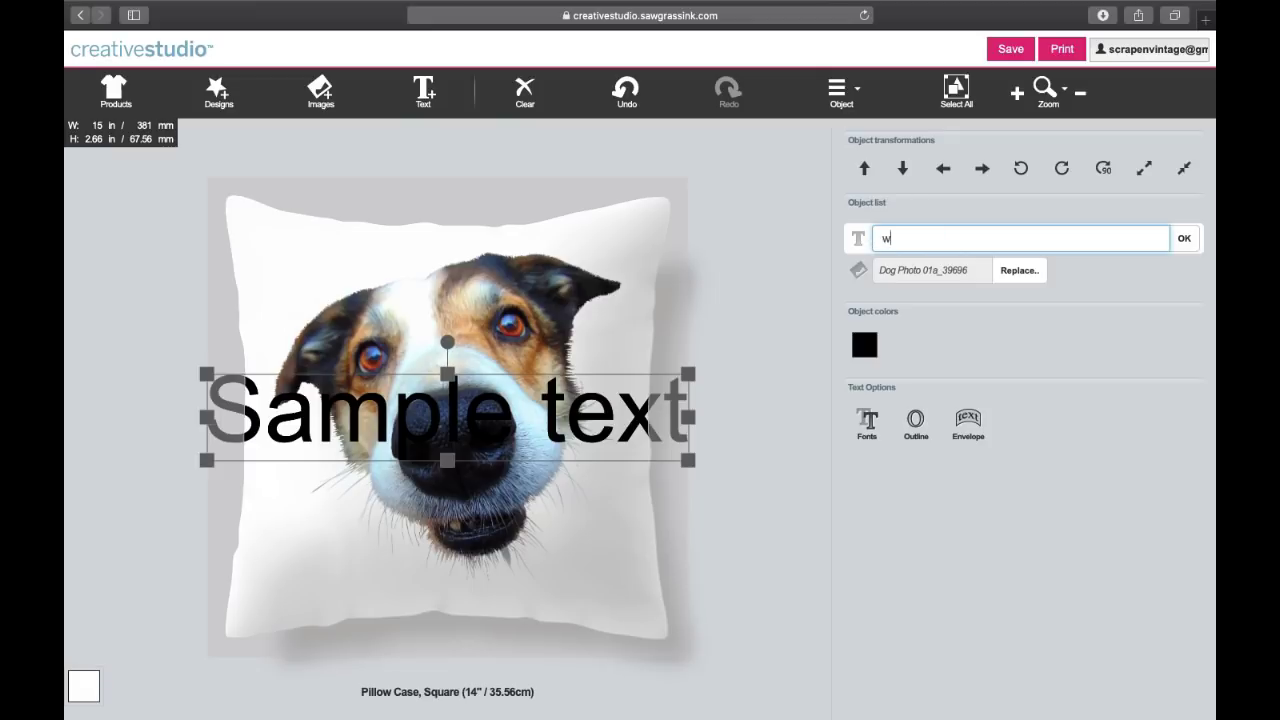
text( woof)
click(885, 239)
key(Right)
key(BackSpace)
text(W)
click(912, 240)
text(W)
click(1183, 240)
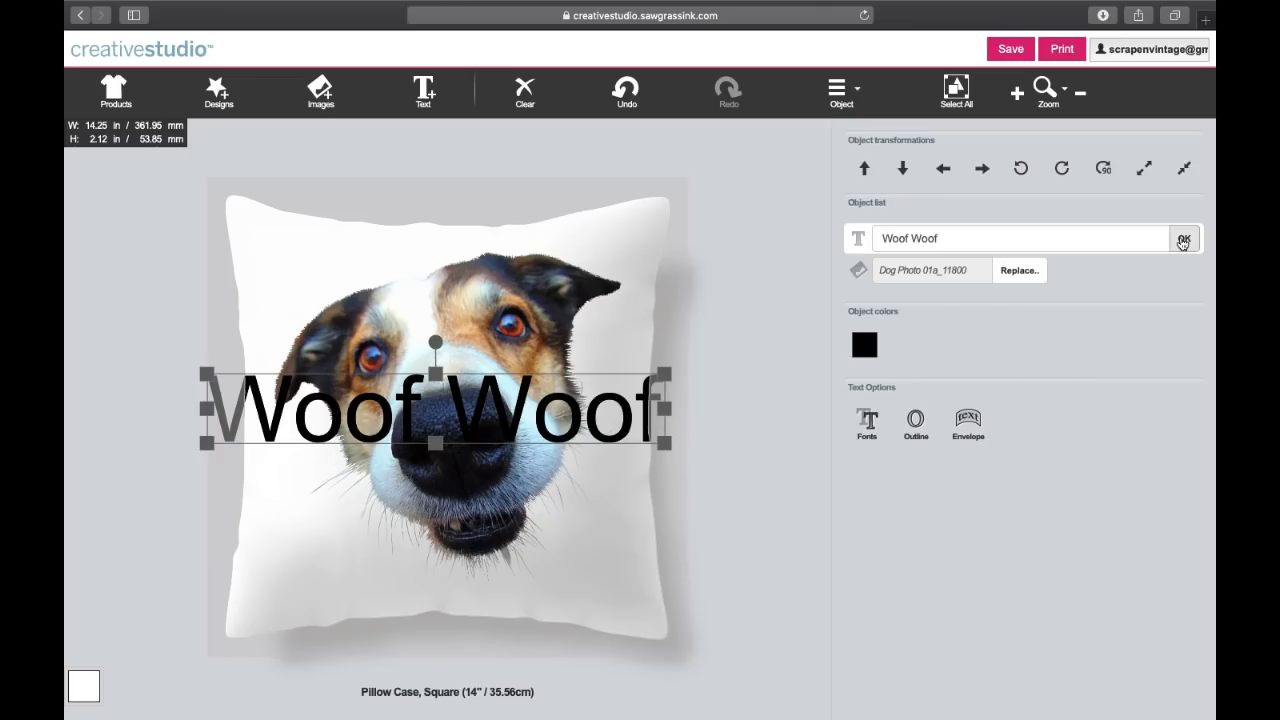
Step: Shrink the "Woof Woof" text to about 9.29 in wide and move it down to the dog's chin
click(1193, 175)
click(1193, 175)
click(1193, 175)
click(1193, 175)
click(1193, 175)
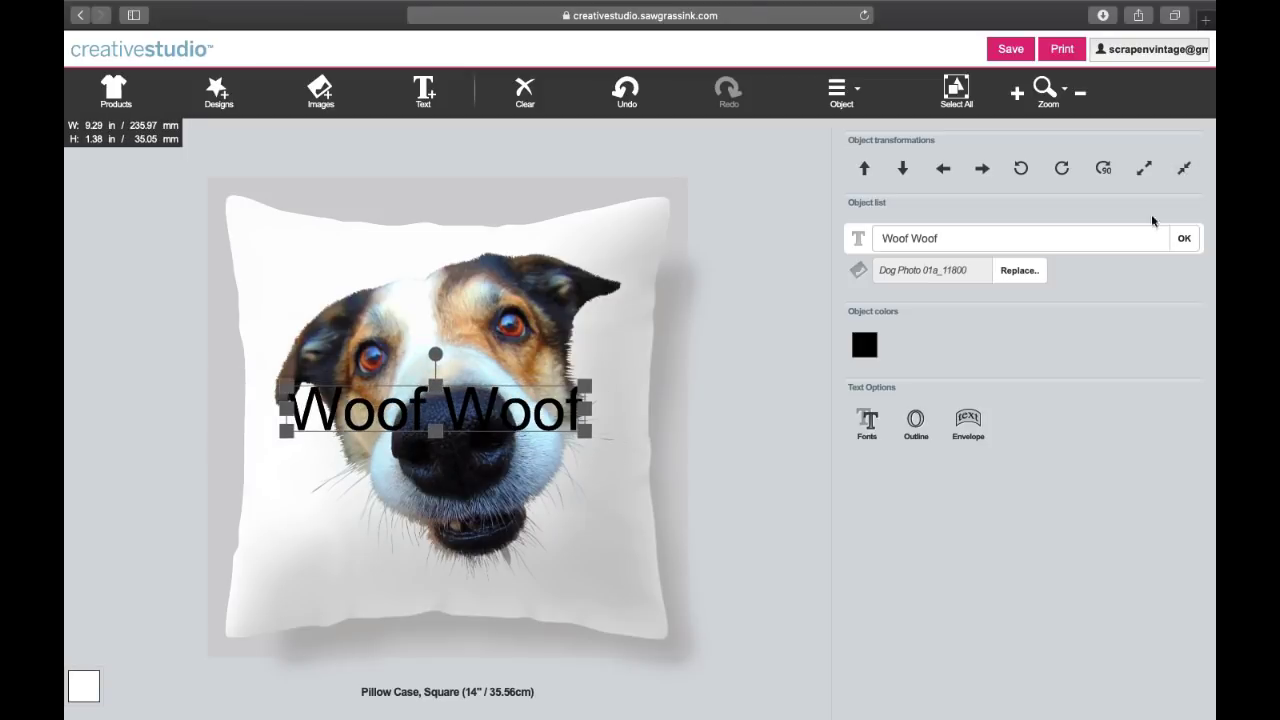
drag(557, 413, 576, 577)
Step: Shrink the dog photo to about 8.72 by 8.31 in and move it slightly up, clear of the text
click(469, 441)
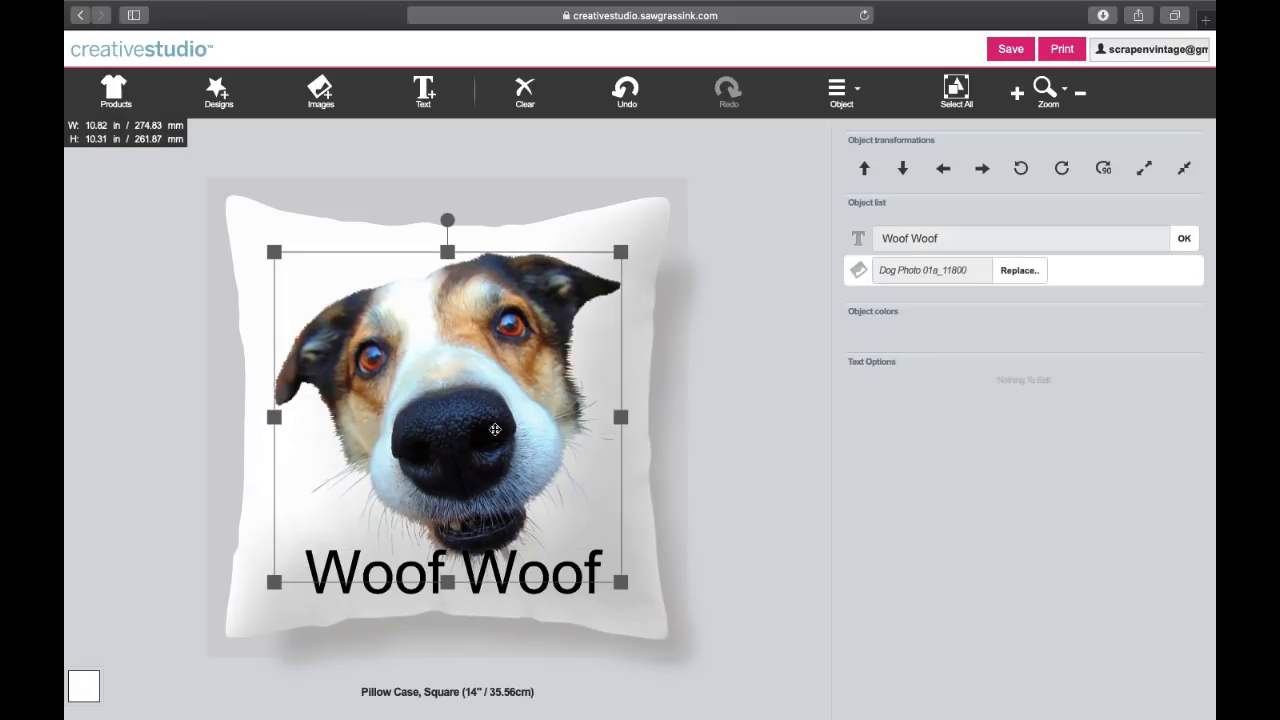
click(1184, 170)
click(1184, 170)
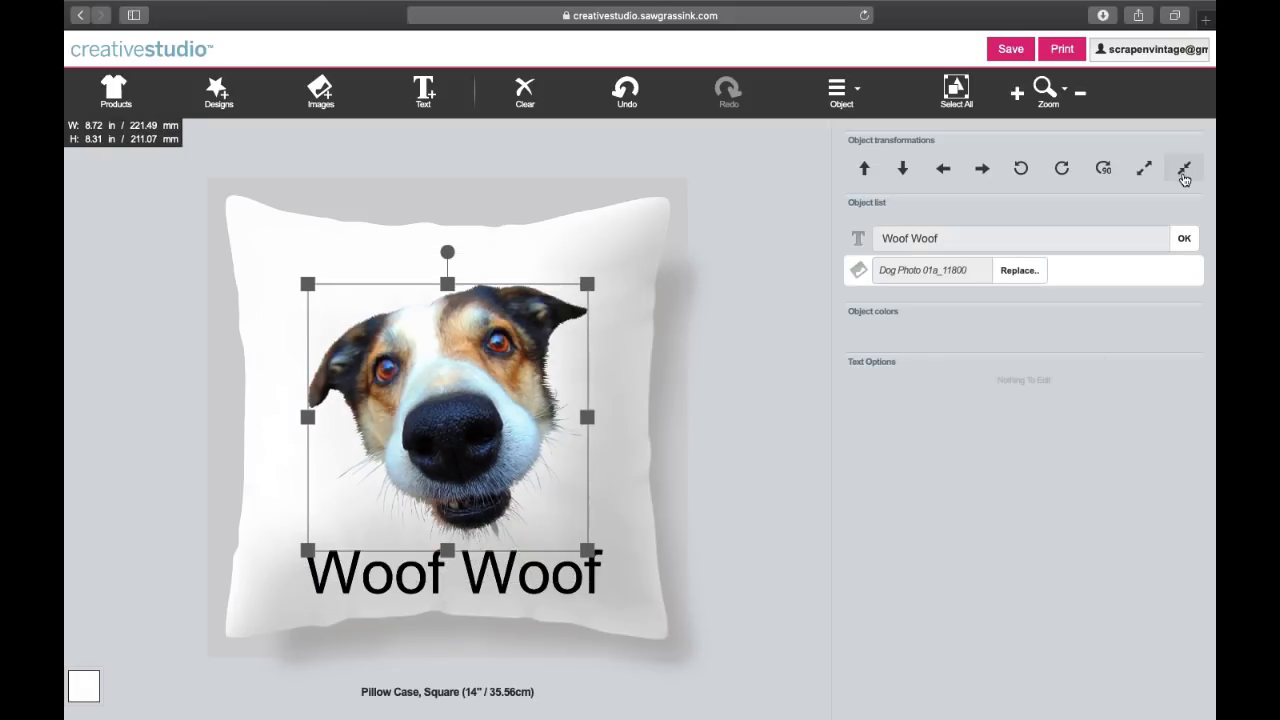
drag(436, 420, 432, 405)
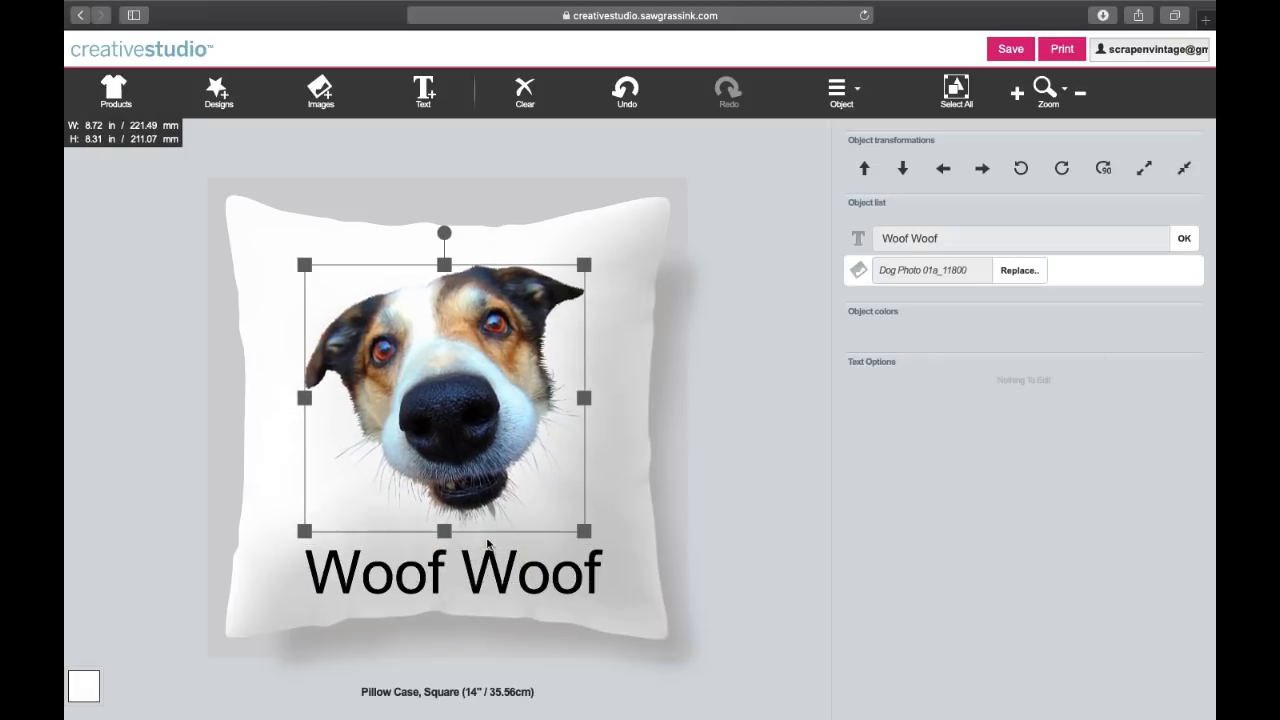
Step: Move the "Woof Woof" text up so that it sits just beneath the dog's face
click(496, 572)
drag(496, 572, 494, 548)
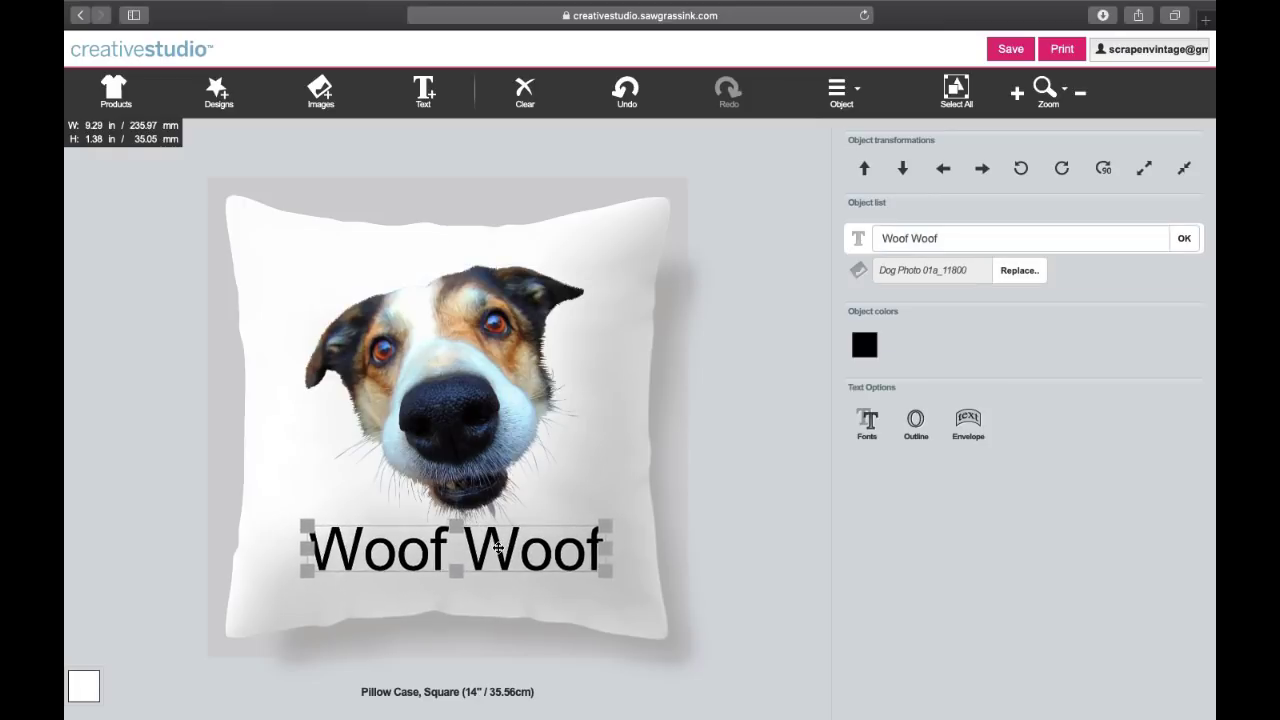
click(662, 580)
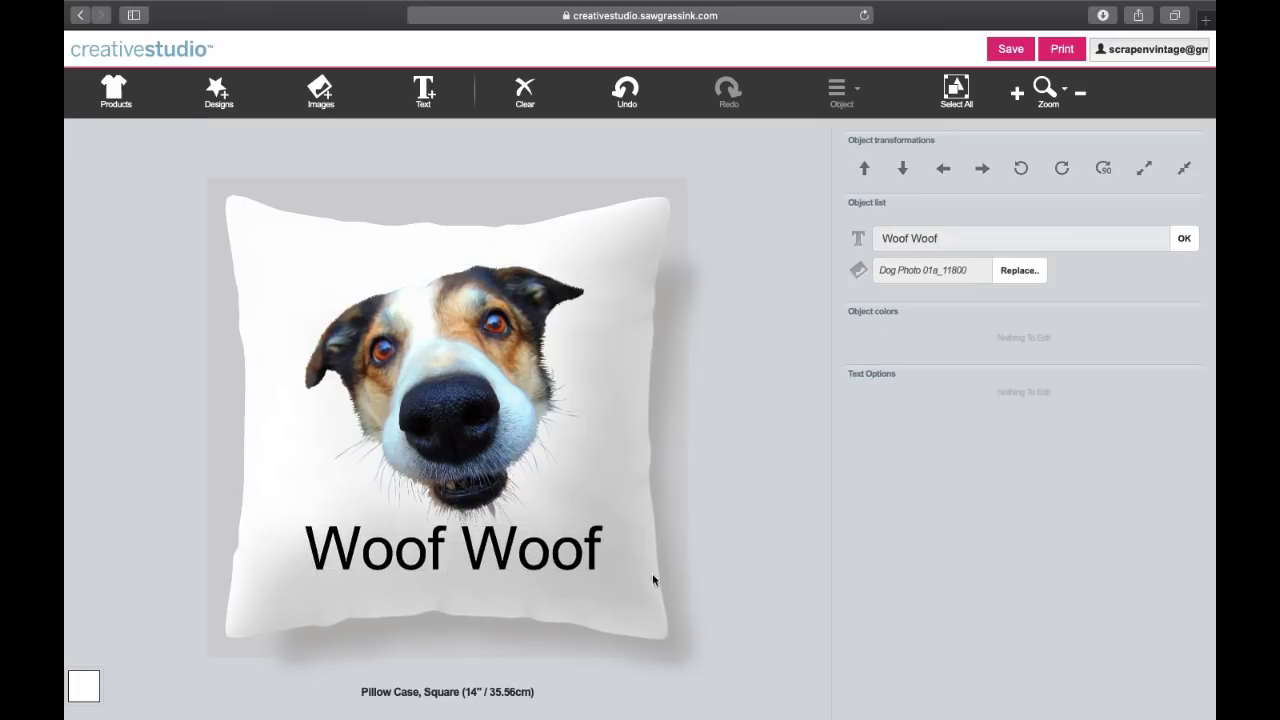
Step: Change the font of the "Woof Woof" text to Playball from the Athletic fonts
click(543, 552)
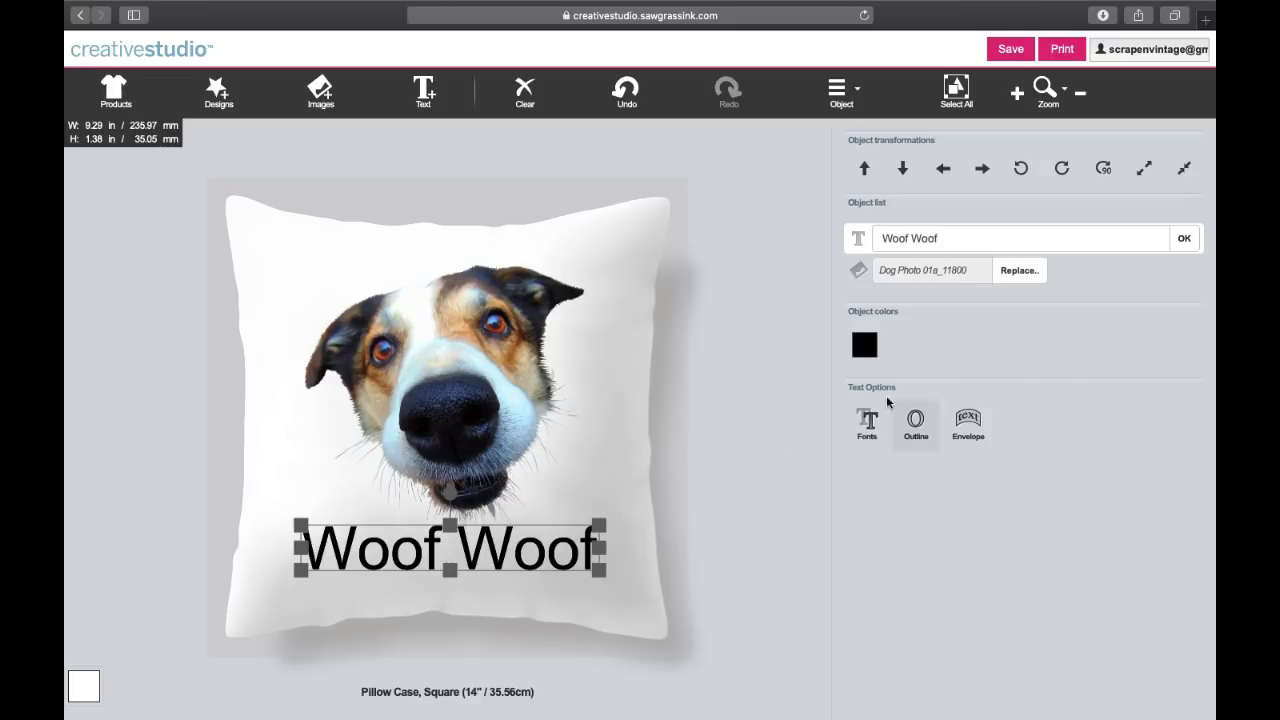
click(866, 426)
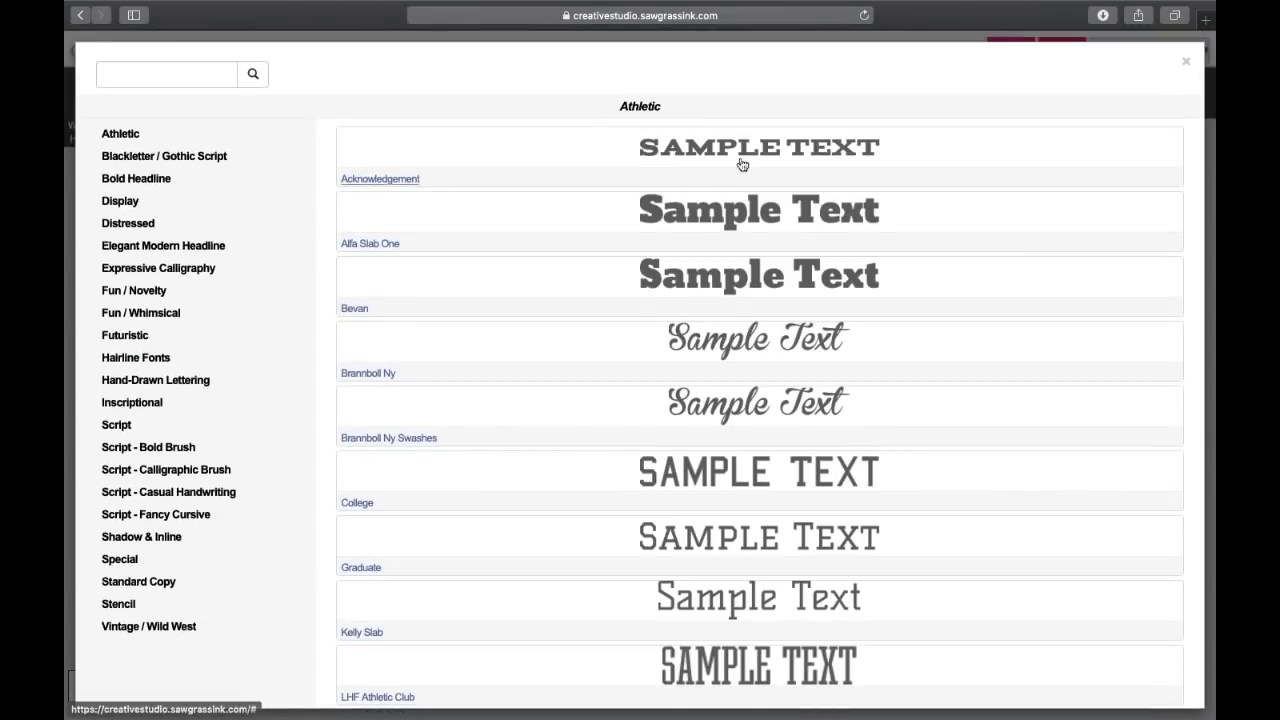
scroll(739, 567, down, 3)
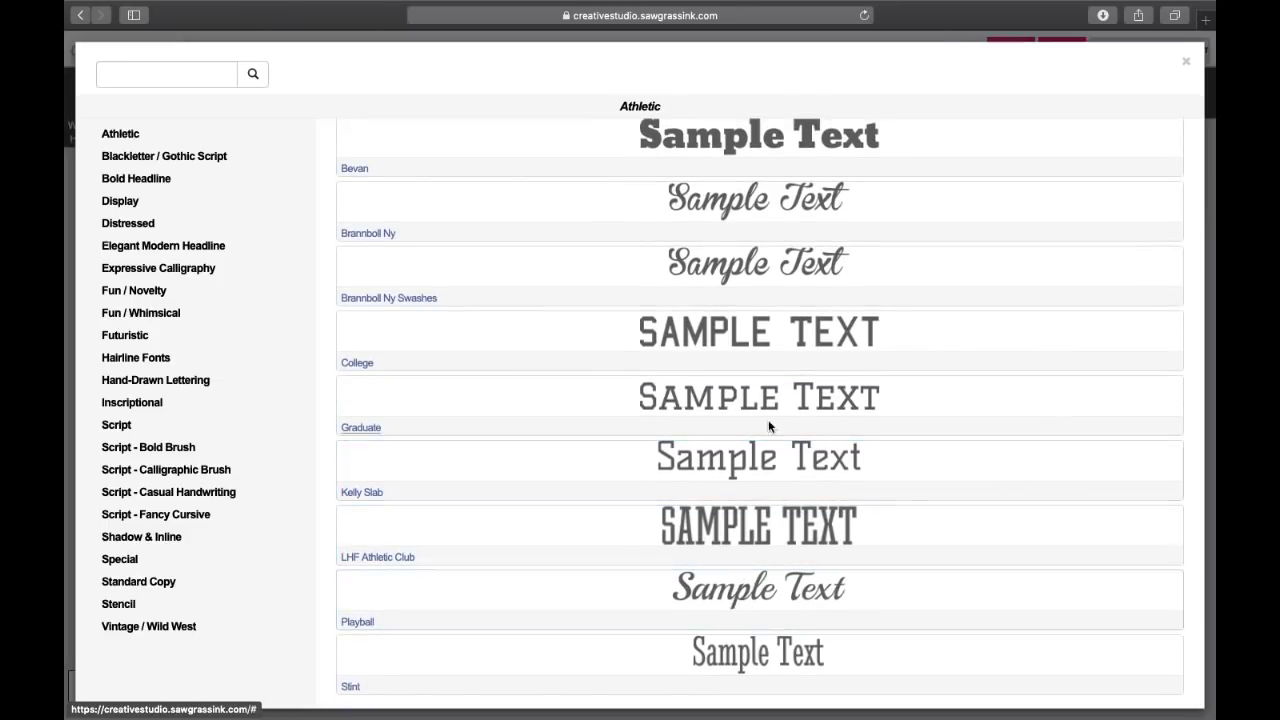
scroll(767, 424, up, 3)
scroll(767, 426, down, 3)
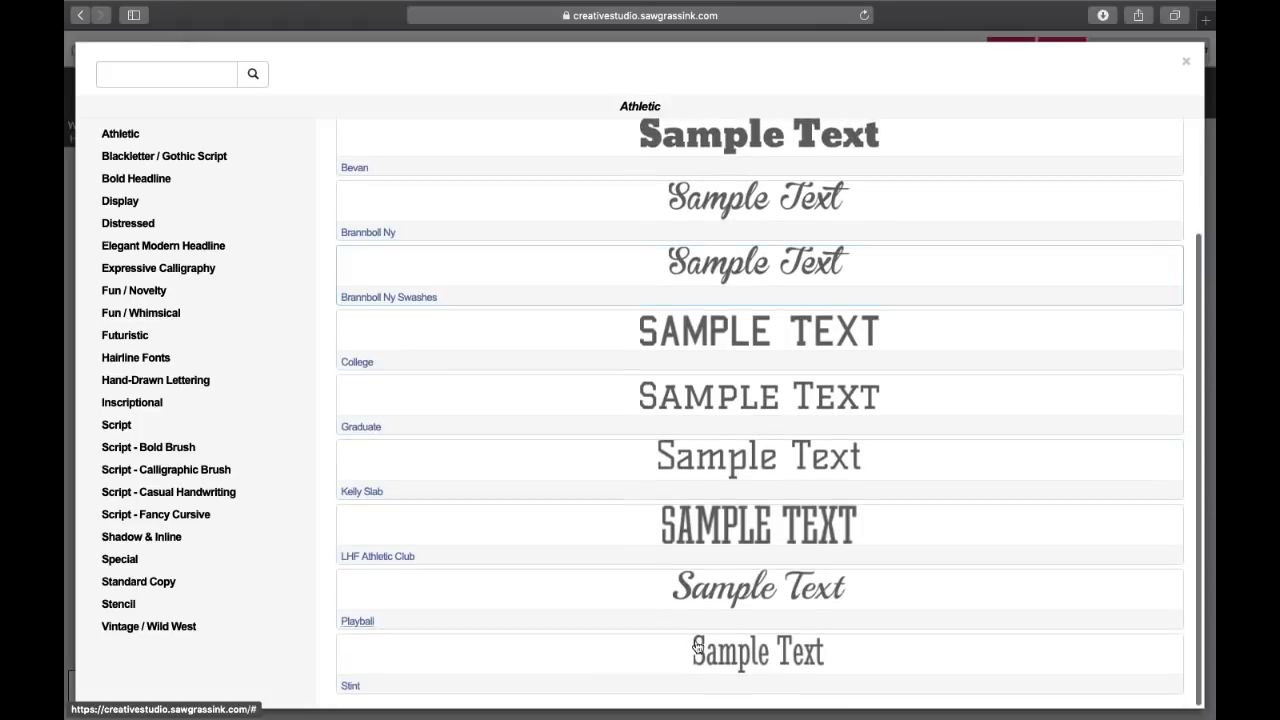
click(723, 600)
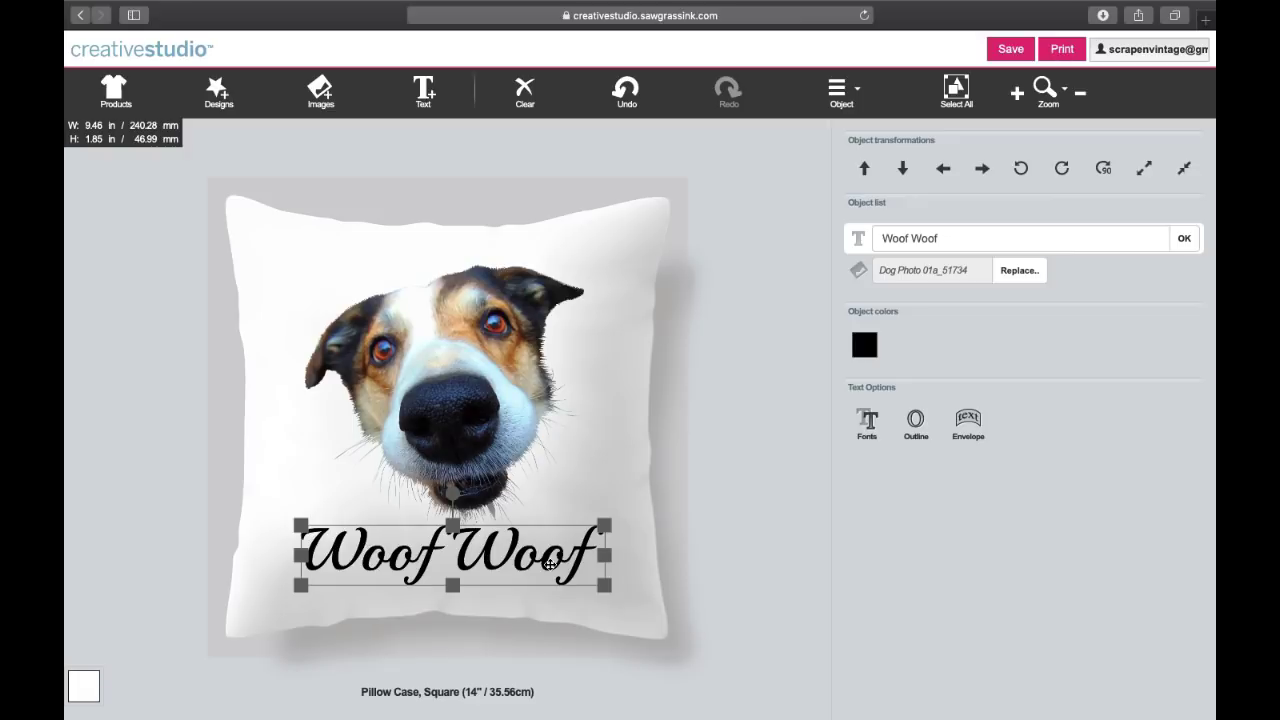
click(655, 565)
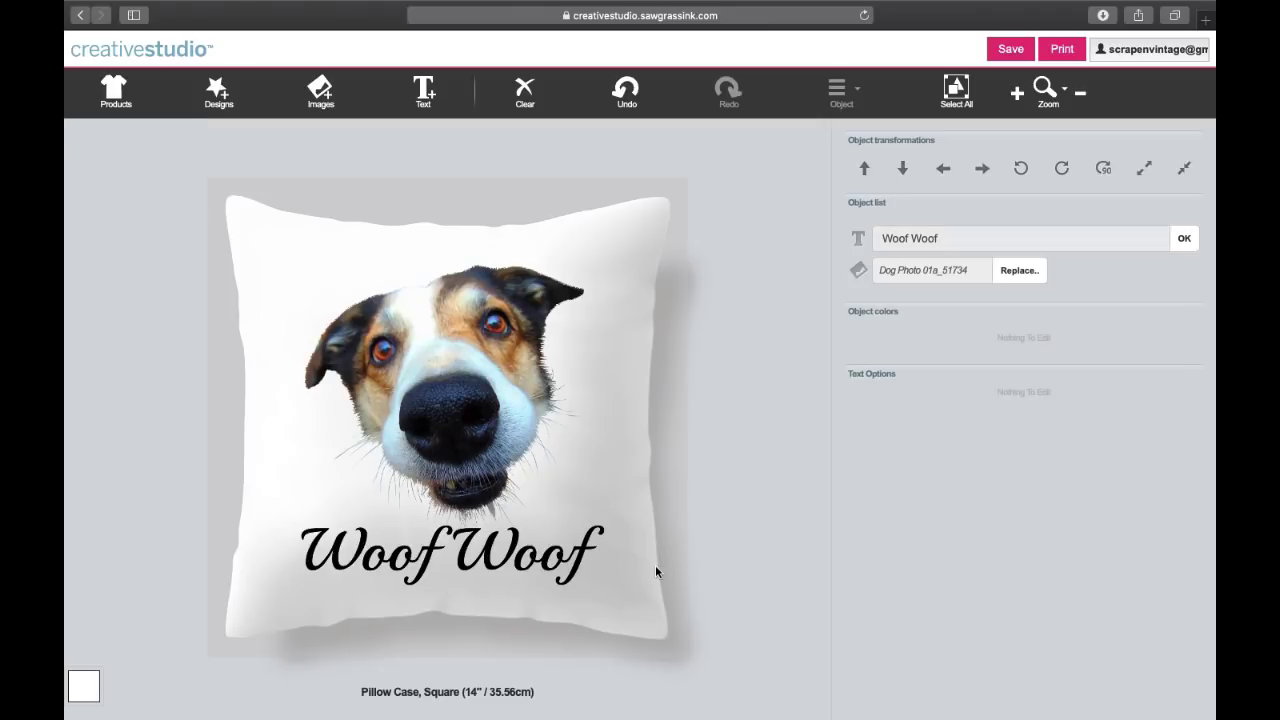
Step: Color the "Woof Woof" text Khaki Cotton from the Sawgrass ColorSure palette
click(557, 545)
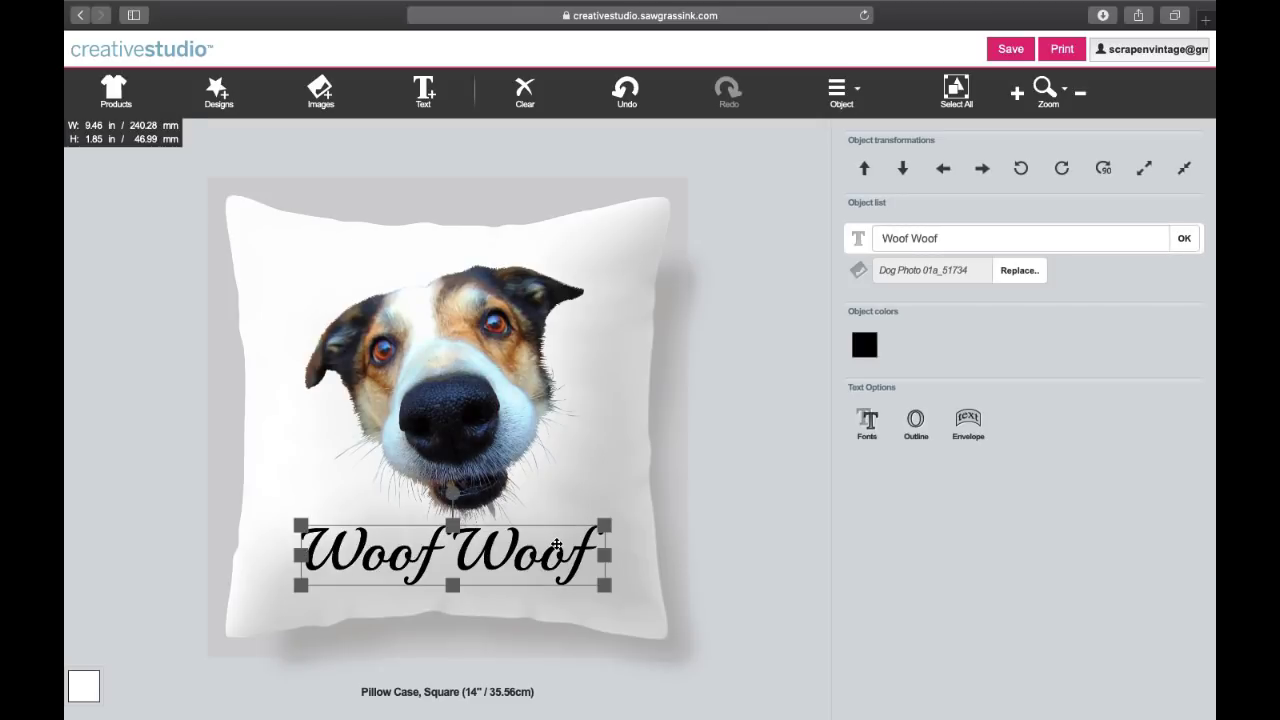
click(877, 341)
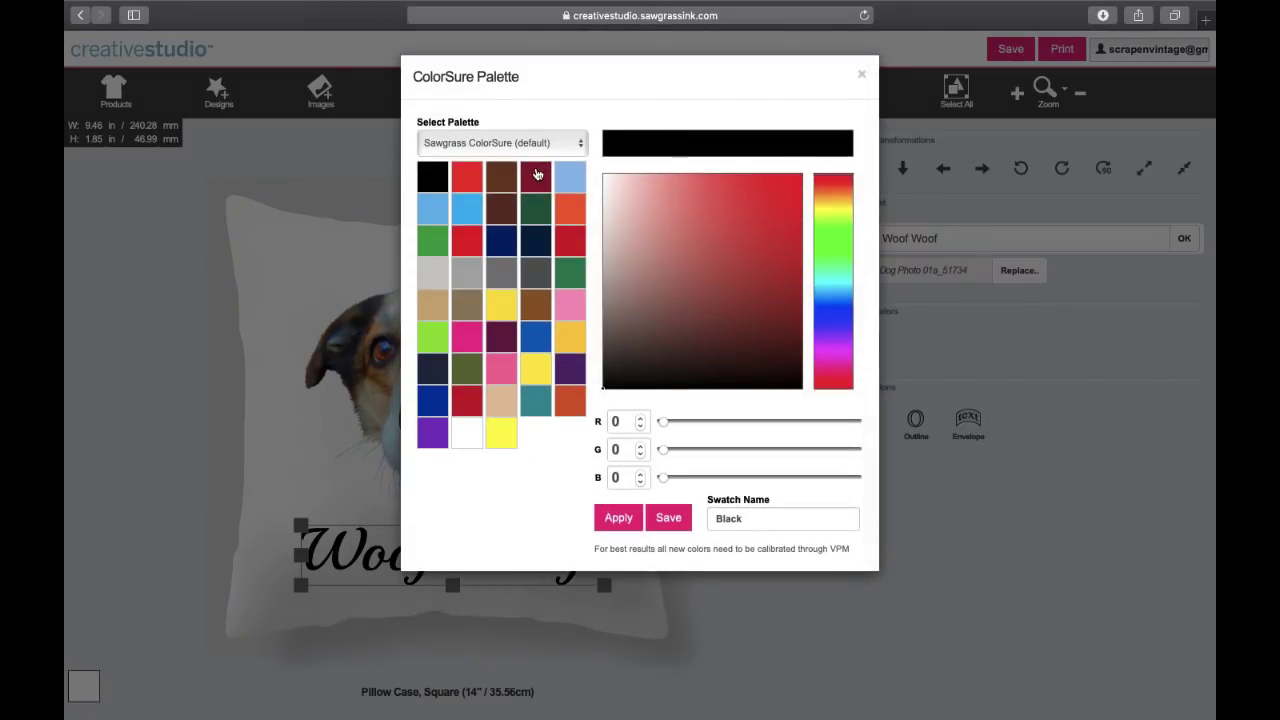
click(474, 305)
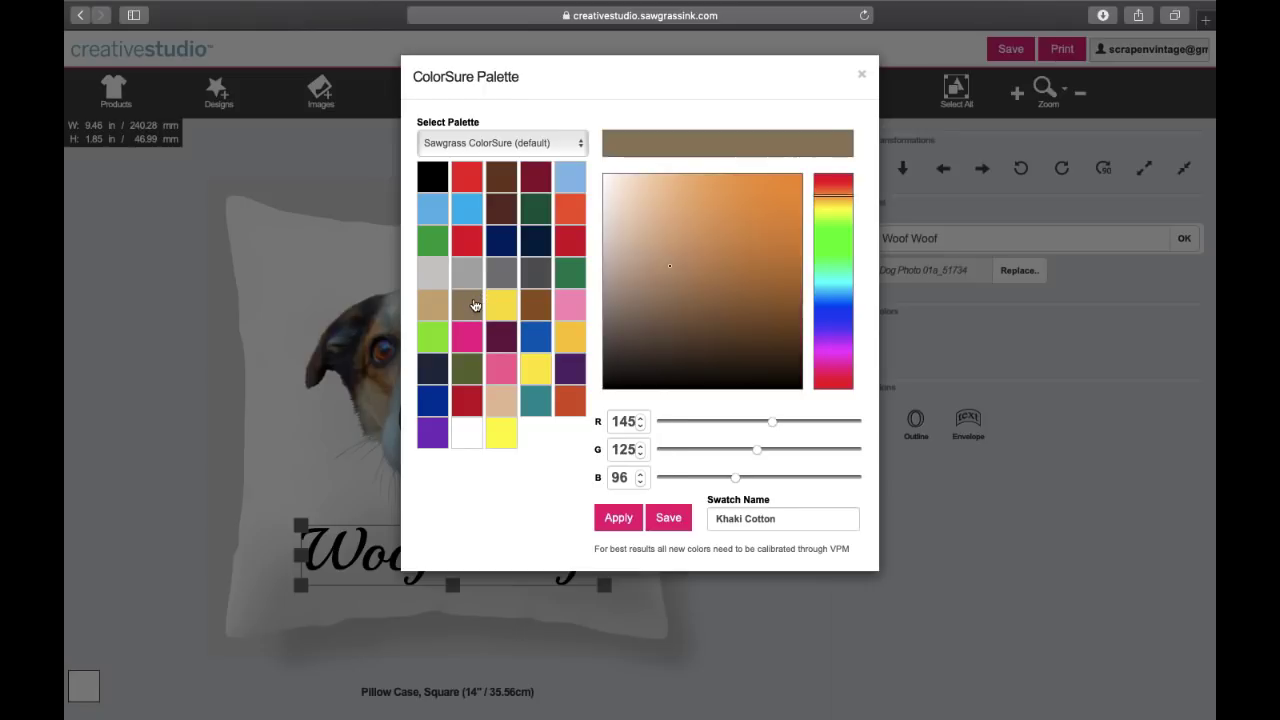
click(618, 518)
click(538, 563)
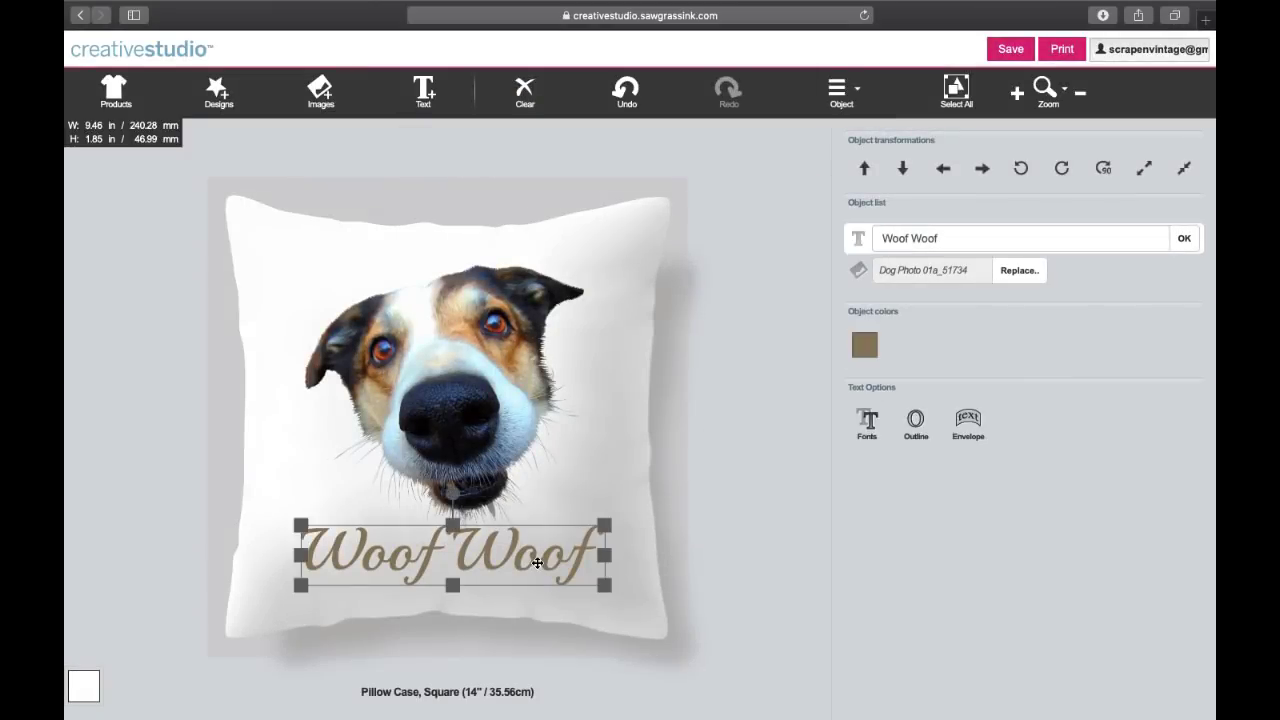
Step: Set the color of the "Woof Woof" text back to black
click(863, 350)
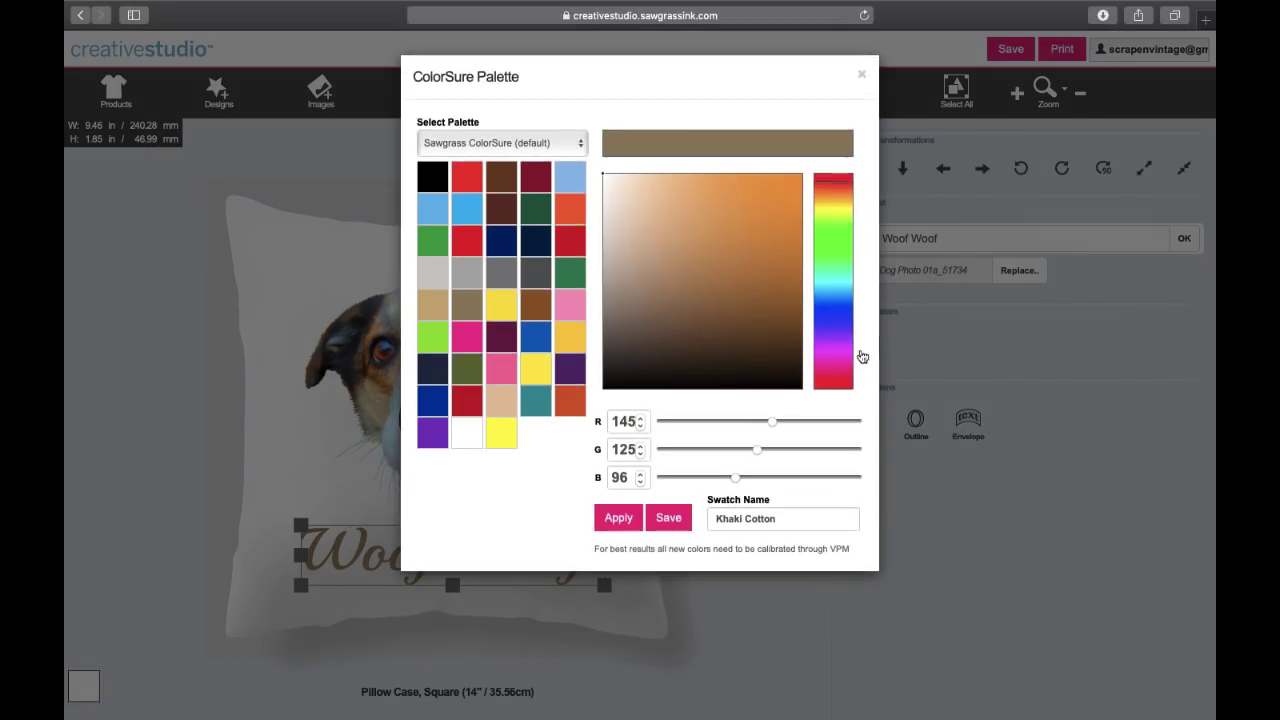
click(432, 176)
click(612, 524)
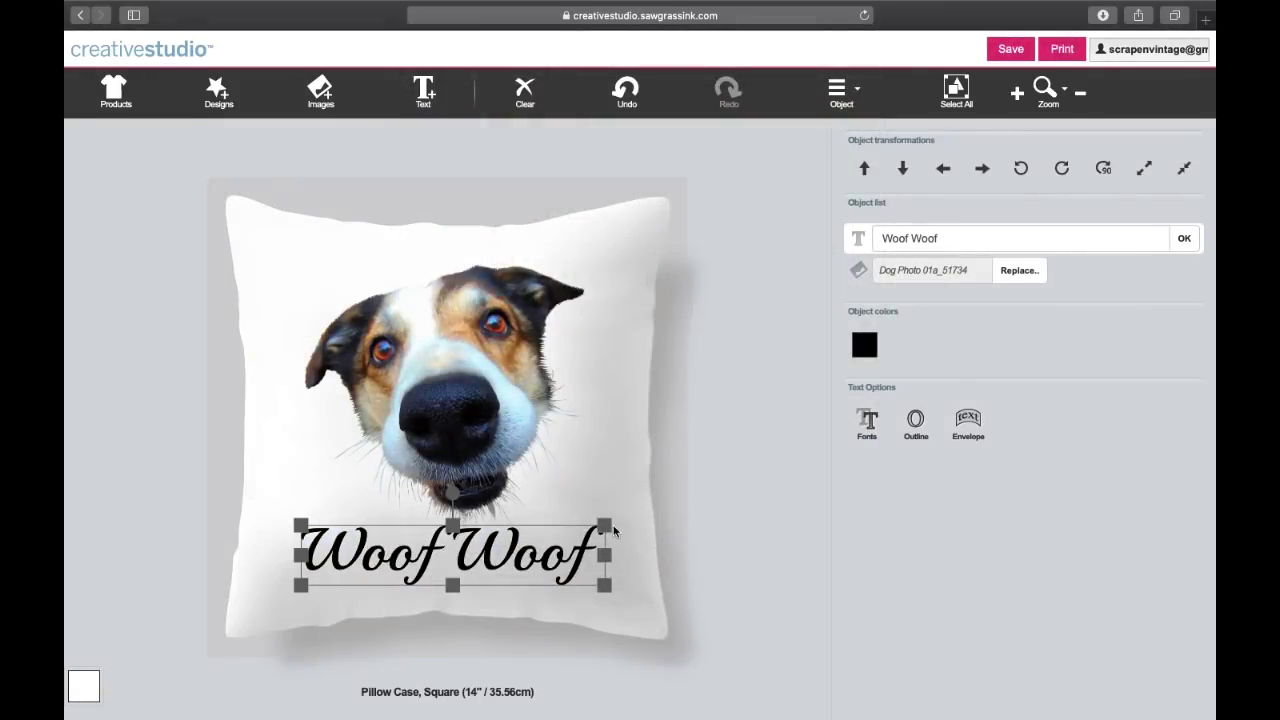
Step: Add a size 2 outline in Scarlet 200 behind the fill of the "Woof Woof" text
click(914, 428)
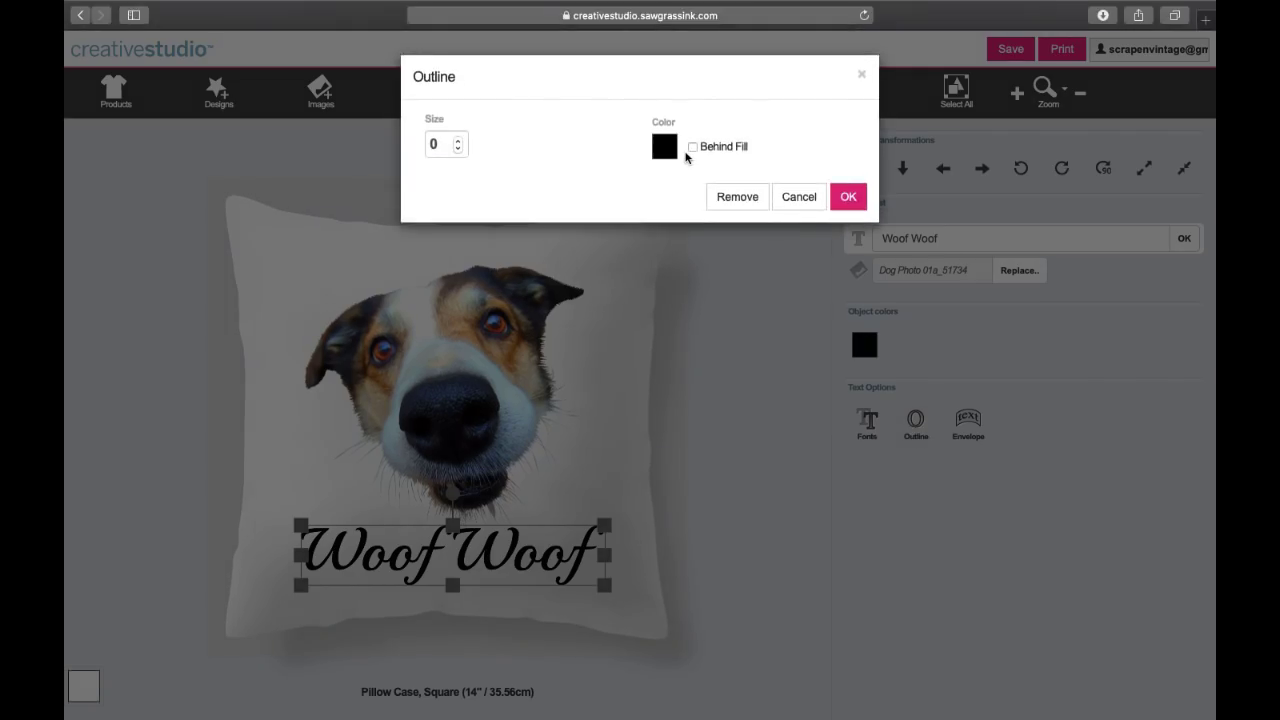
click(692, 148)
click(460, 141)
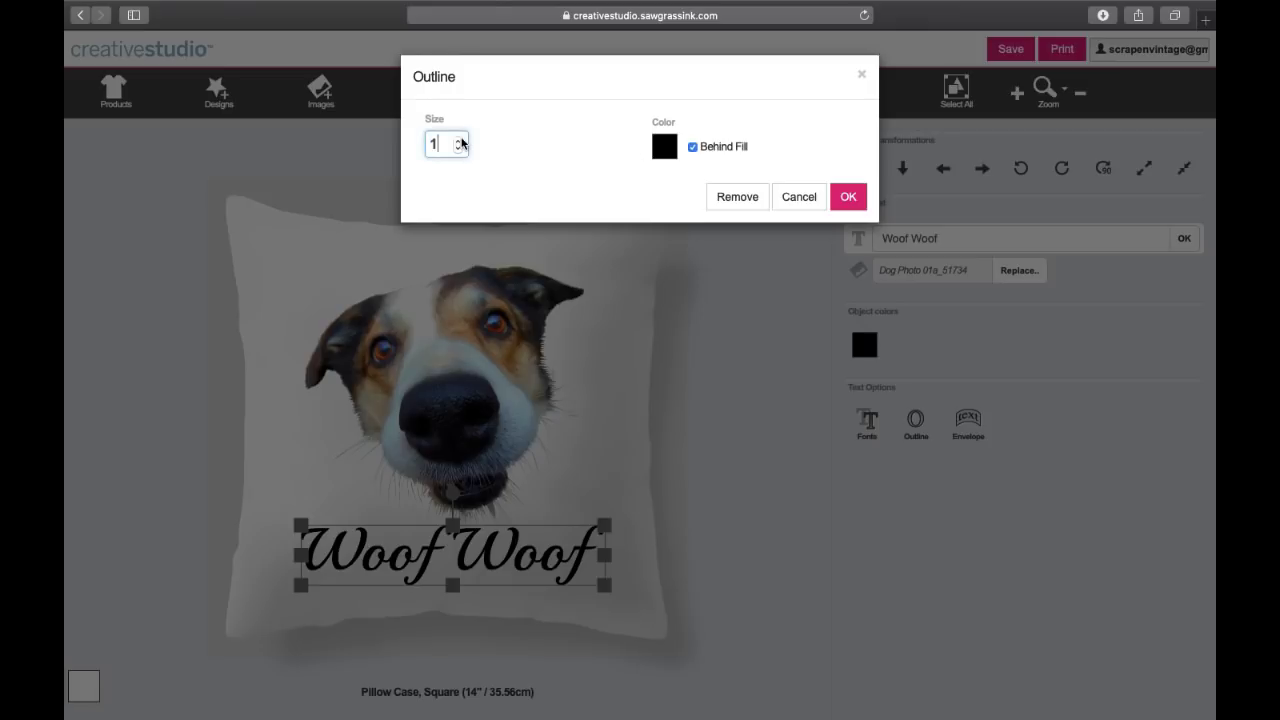
click(656, 155)
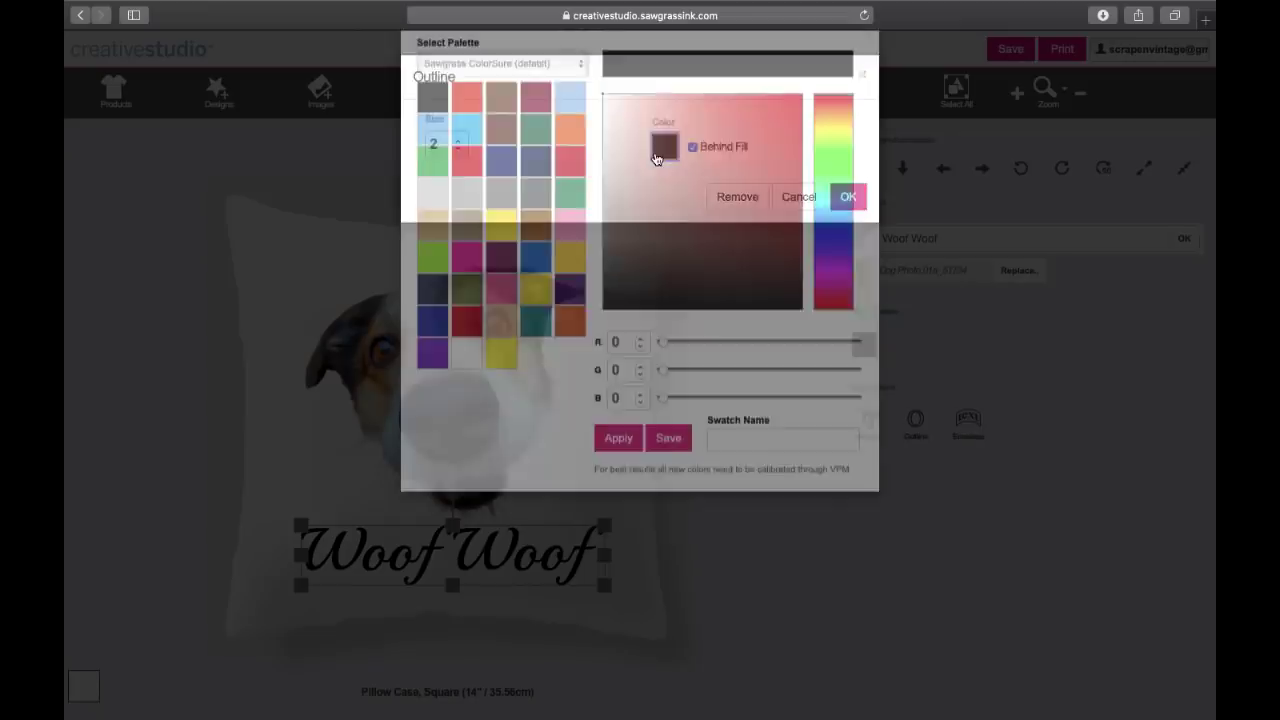
click(538, 177)
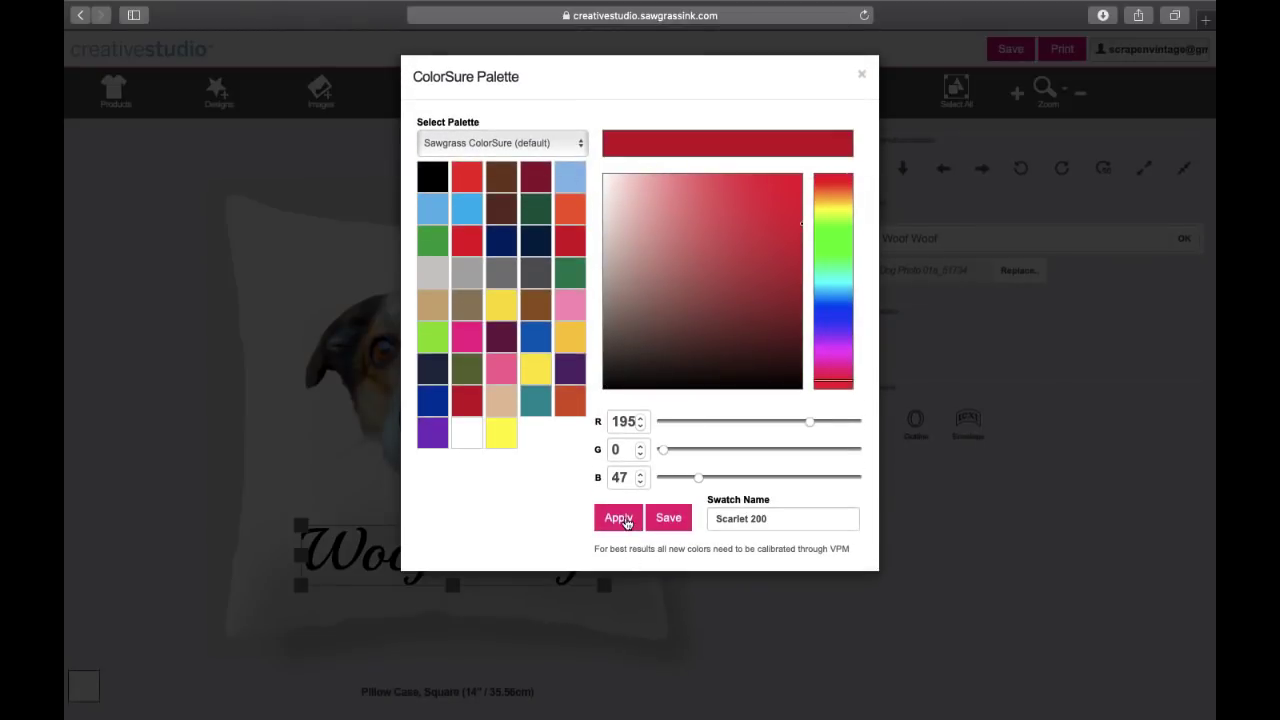
click(622, 519)
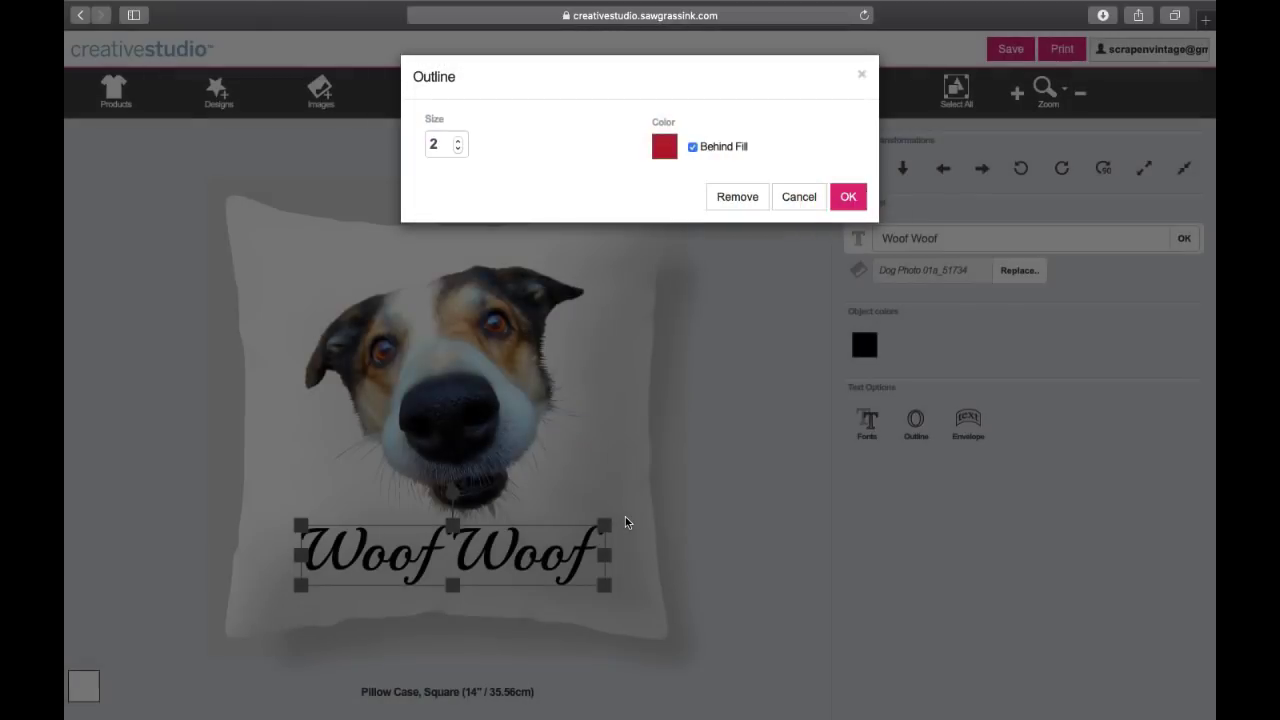
click(848, 197)
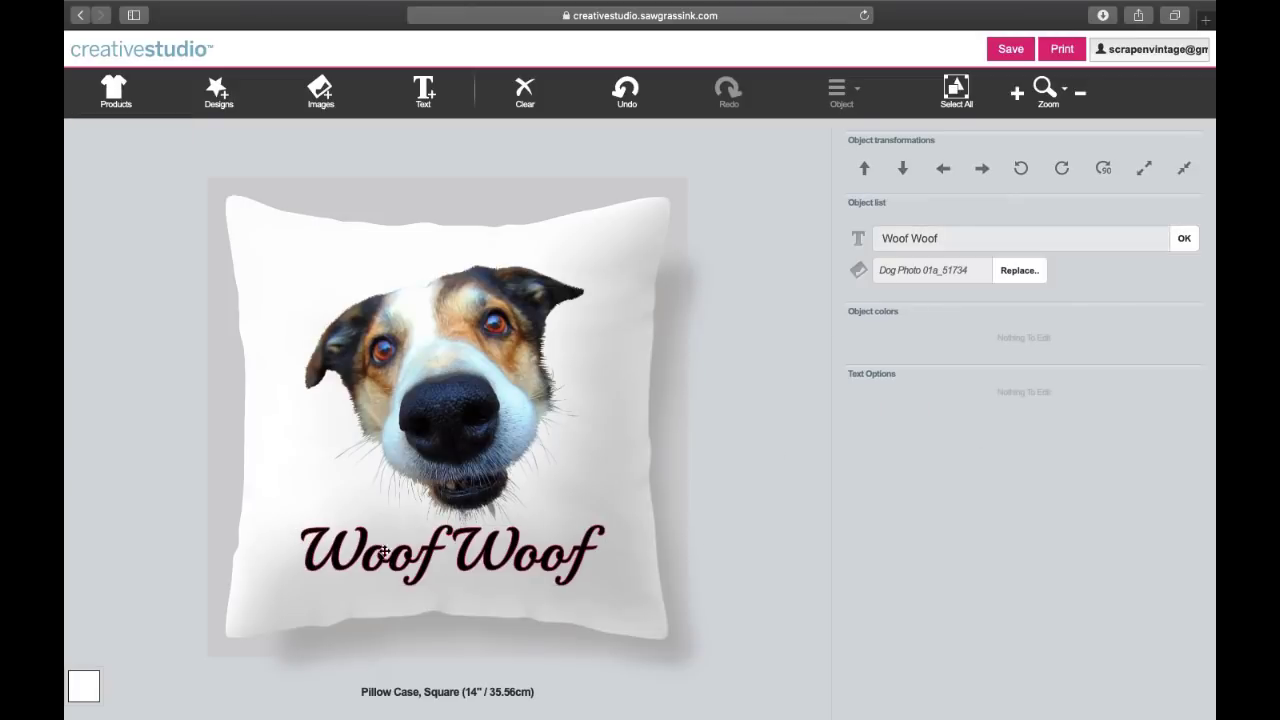
Step: Recolor the "Woof Woof" text outline to a custom bright green with RGB values 104, 247, 99
click(553, 556)
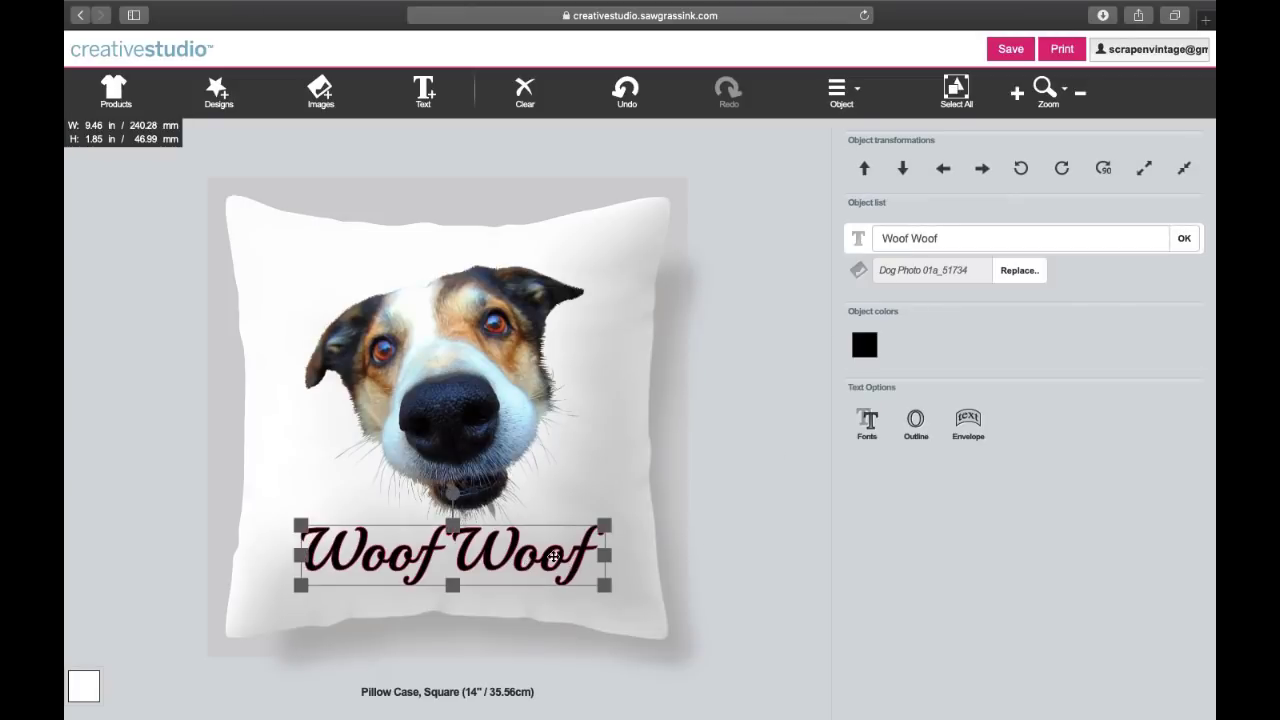
click(912, 425)
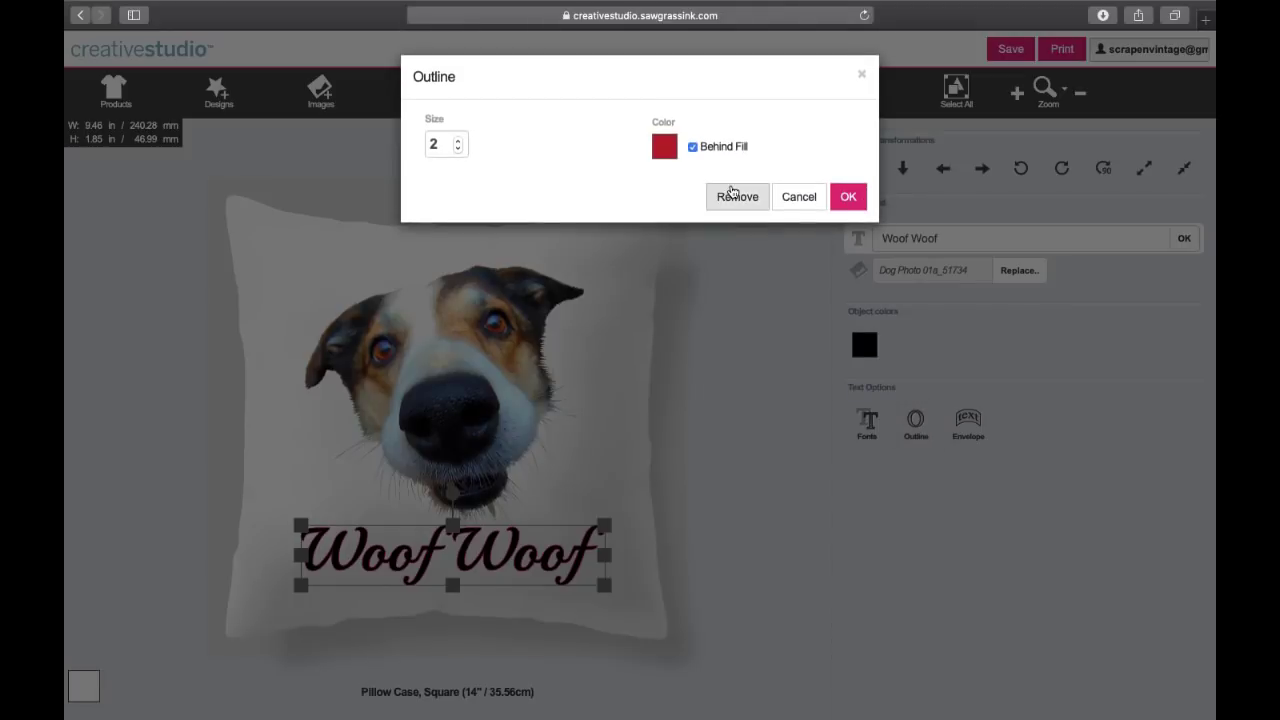
click(667, 142)
click(433, 271)
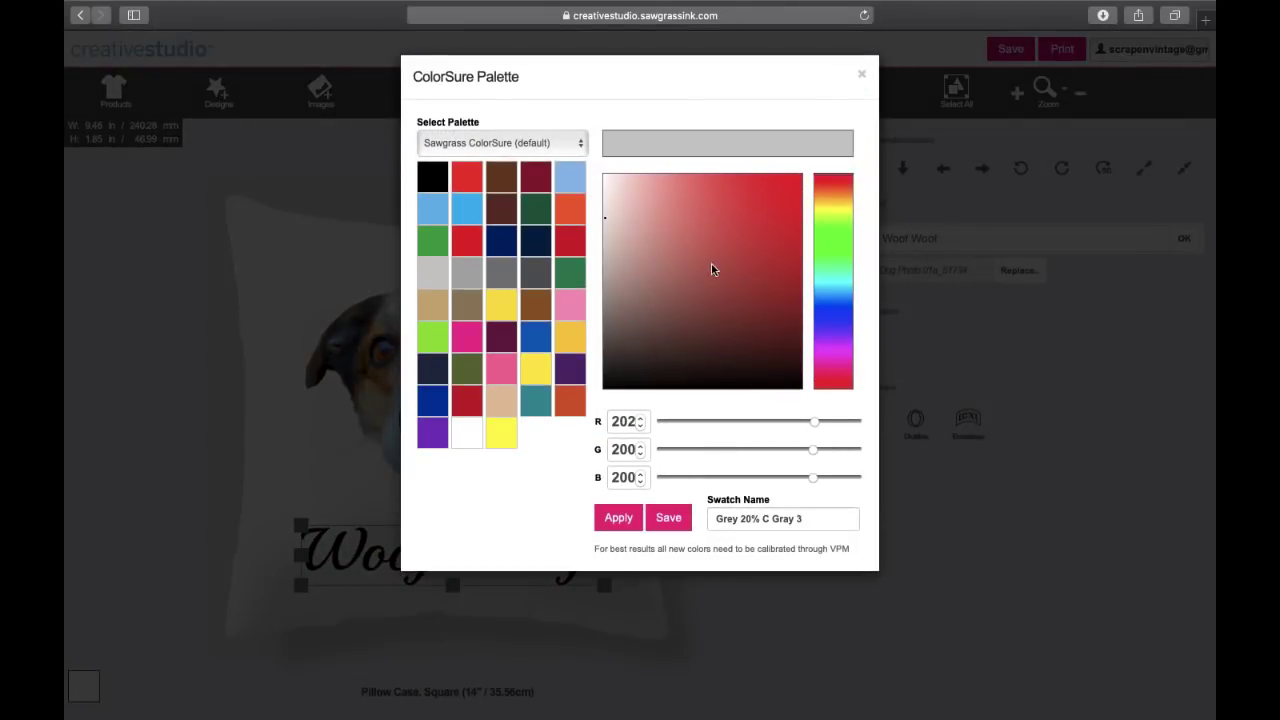
mouse_move(827, 246)
mouse_down()
mouse_move(838, 236)
mouse_move(838, 256)
mouse_up()
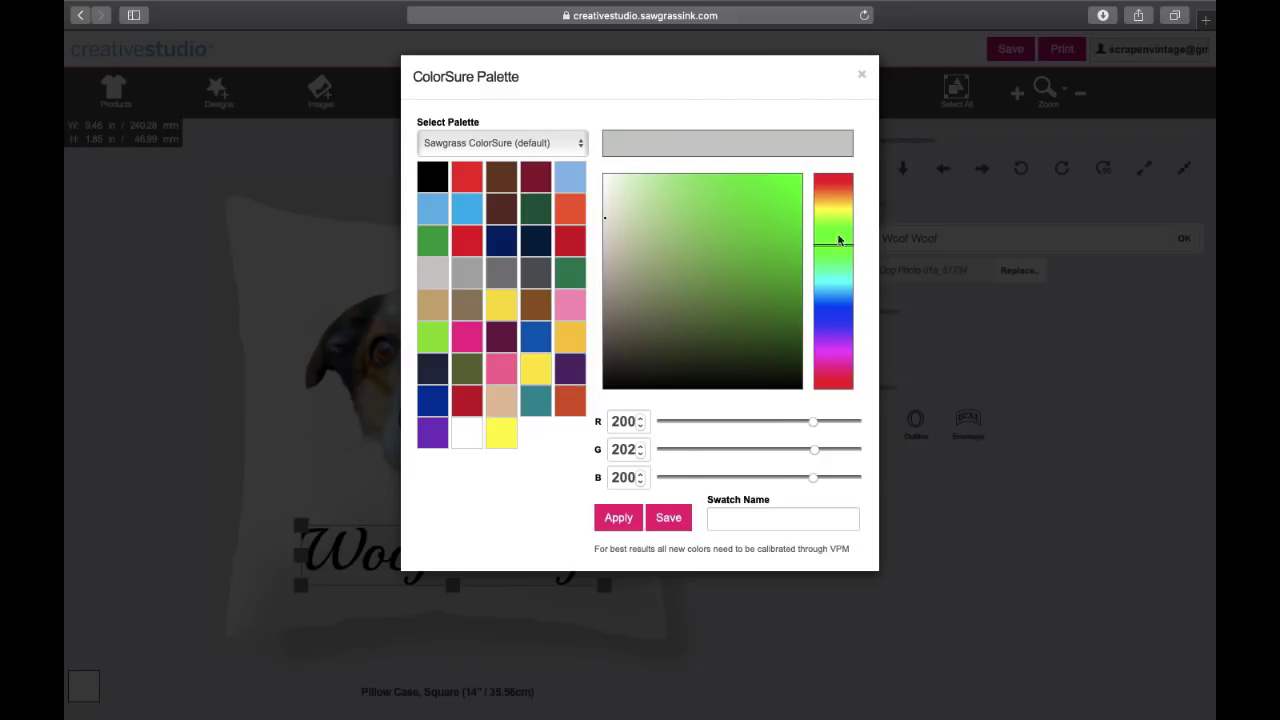
mouse_move(833, 251)
mouse_down()
mouse_move(838, 237)
mouse_move(842, 250)
mouse_up()
click(784, 199)
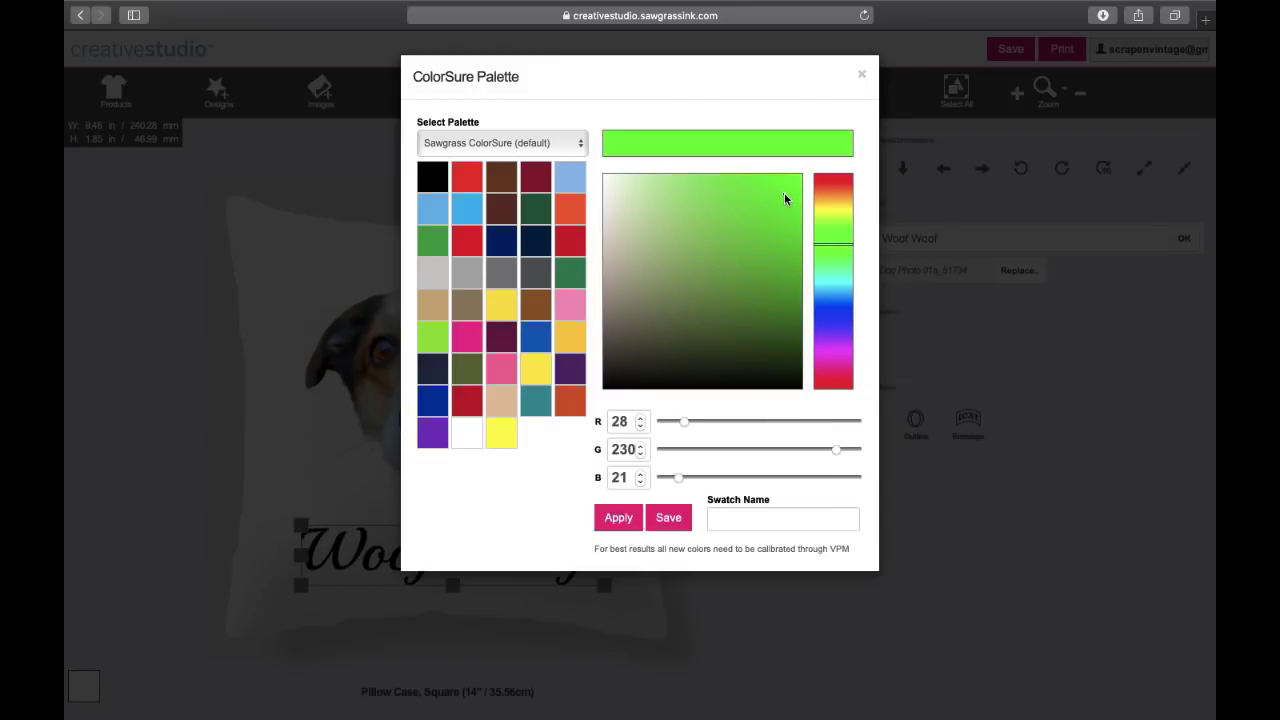
click(746, 183)
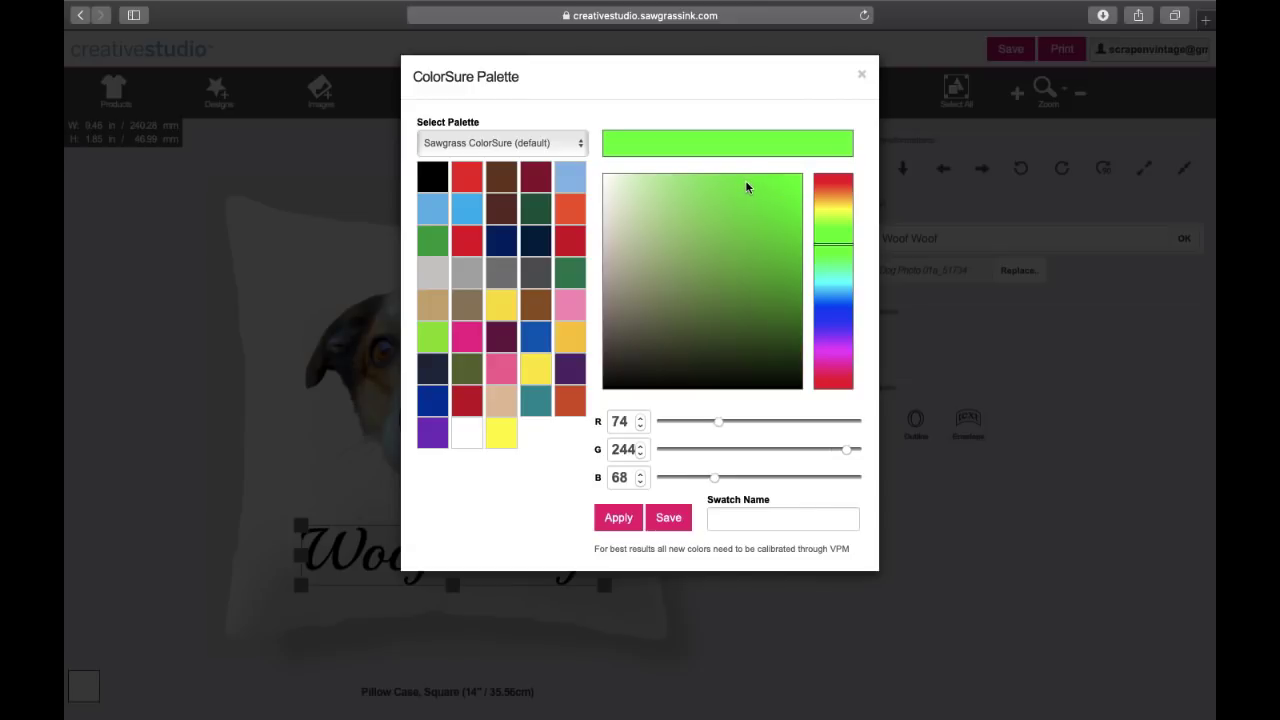
mouse_move(759, 222)
mouse_down()
mouse_move(758, 187)
mouse_move(766, 204)
mouse_up()
click(722, 179)
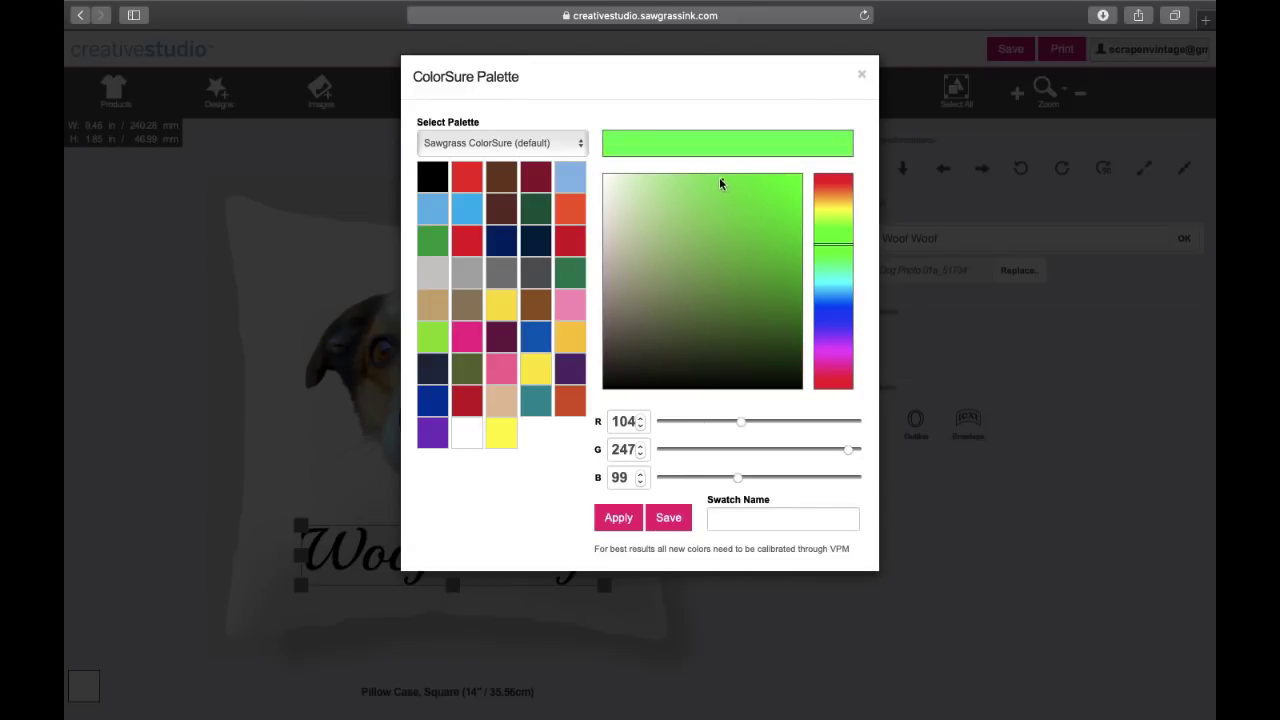
click(617, 522)
click(855, 196)
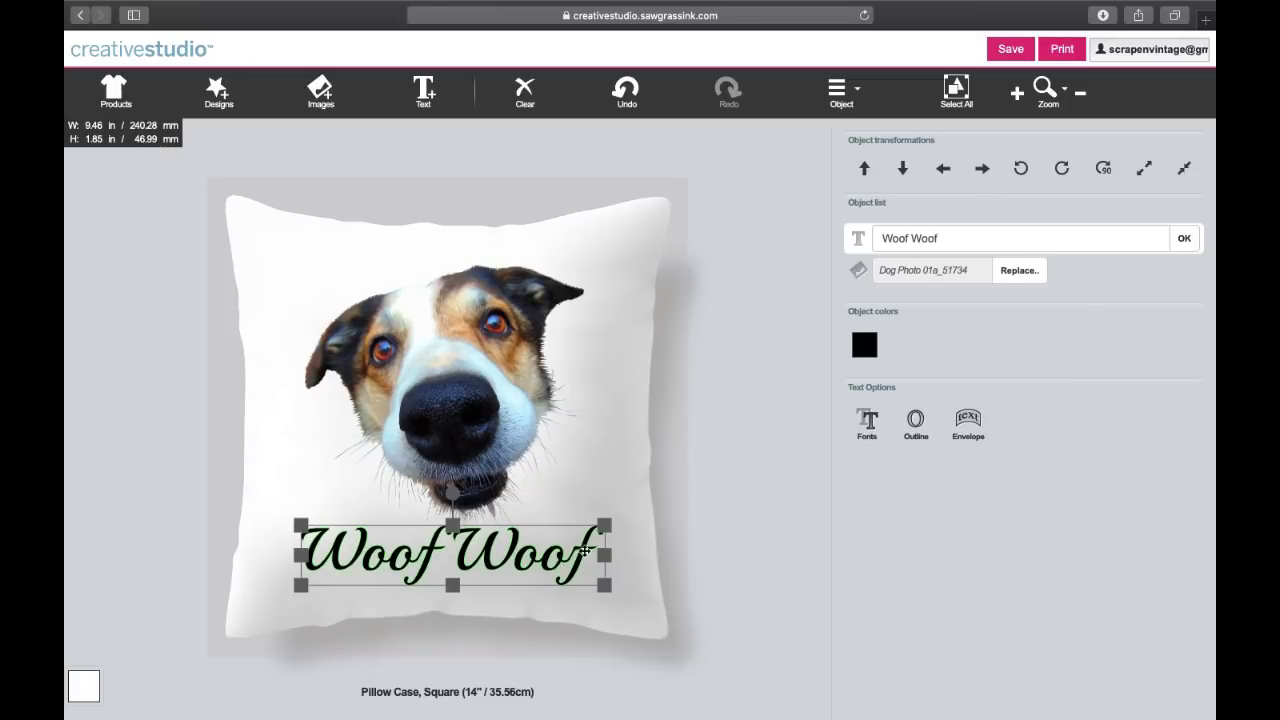
Step: Try the green outline in front of the text by turning off Behind Fill, and turn that option back on
click(916, 420)
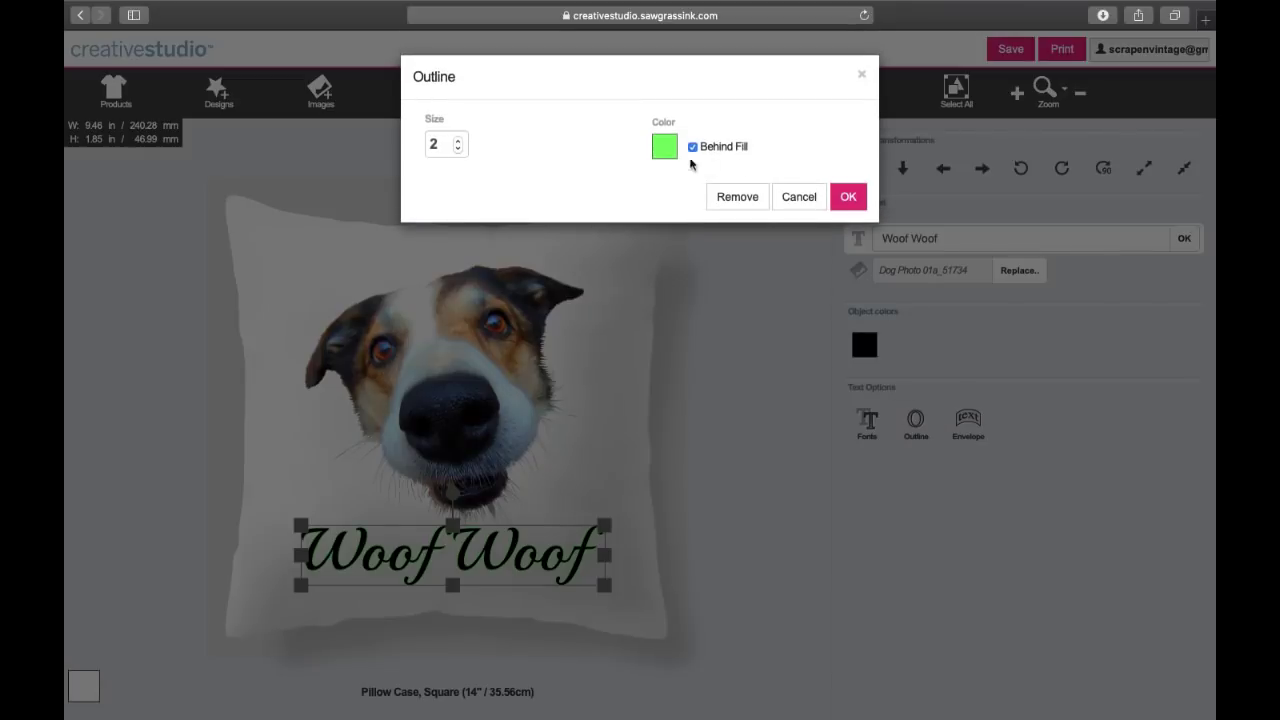
click(847, 196)
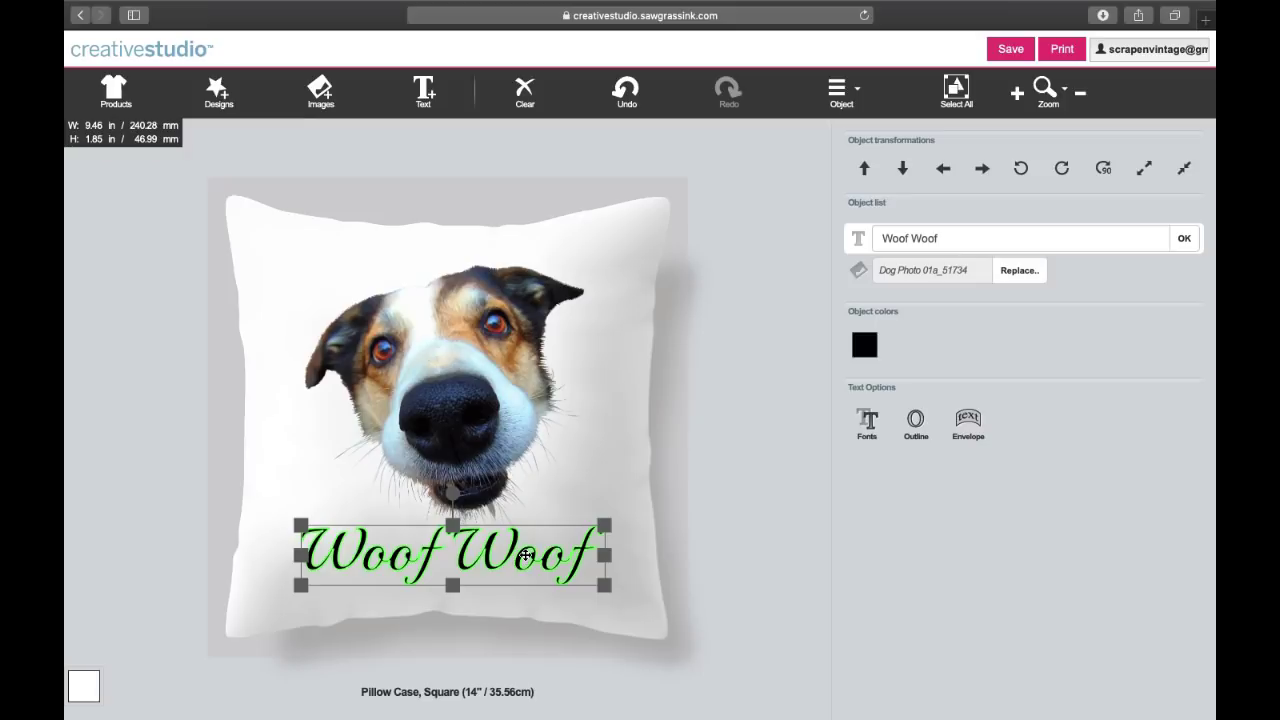
click(917, 425)
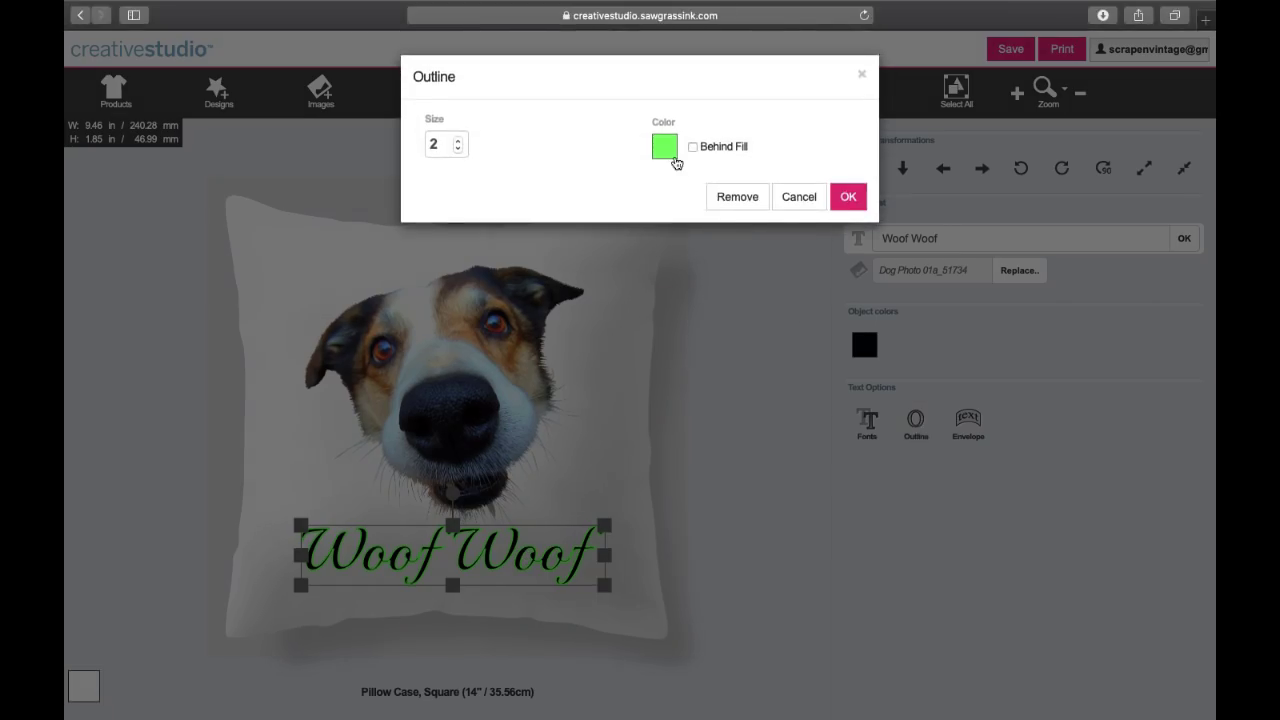
click(692, 147)
click(848, 199)
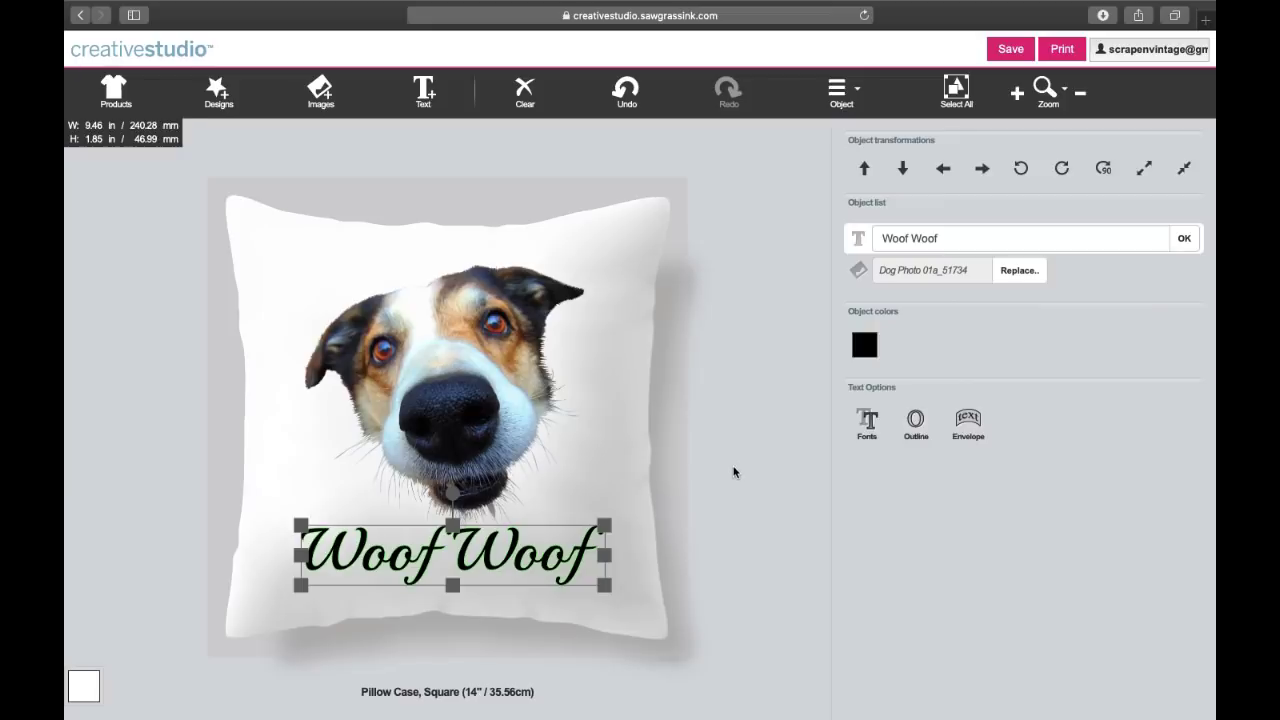
Step: Increase the size of the green outline around the "Woof Woof" text to 5
click(391, 563)
click(916, 425)
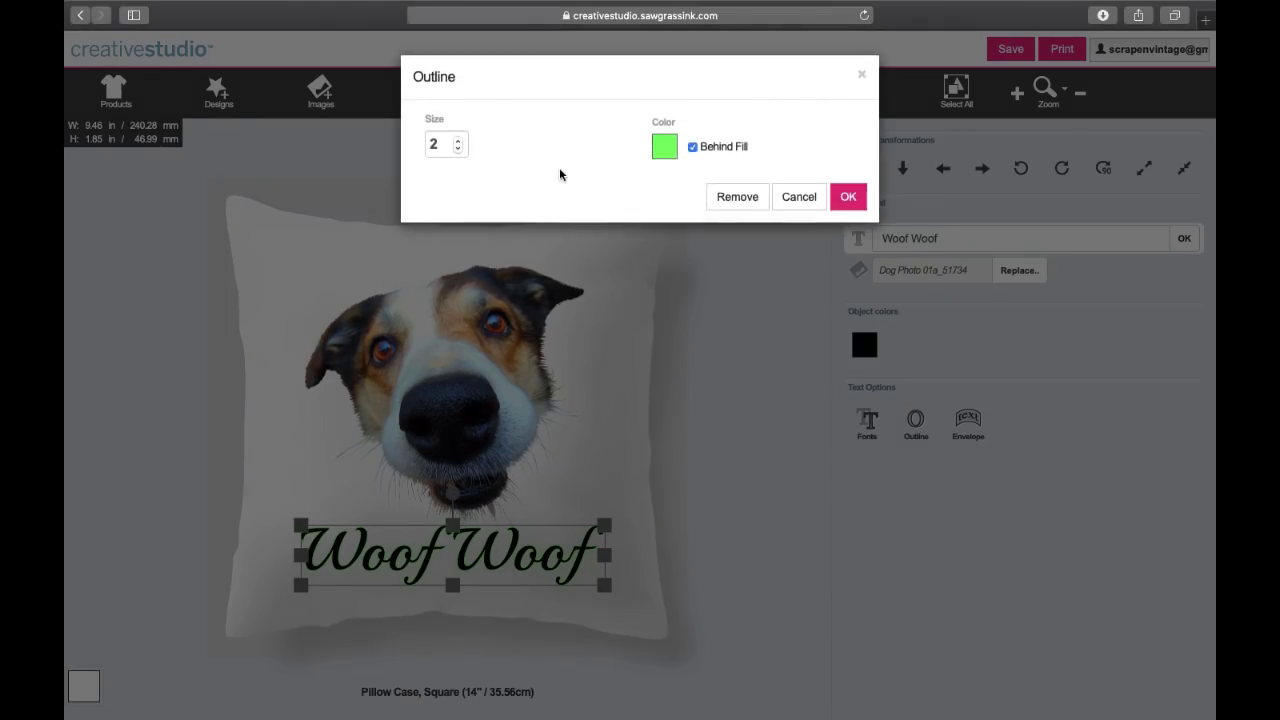
click(459, 141)
click(459, 141)
click(459, 141)
click(848, 197)
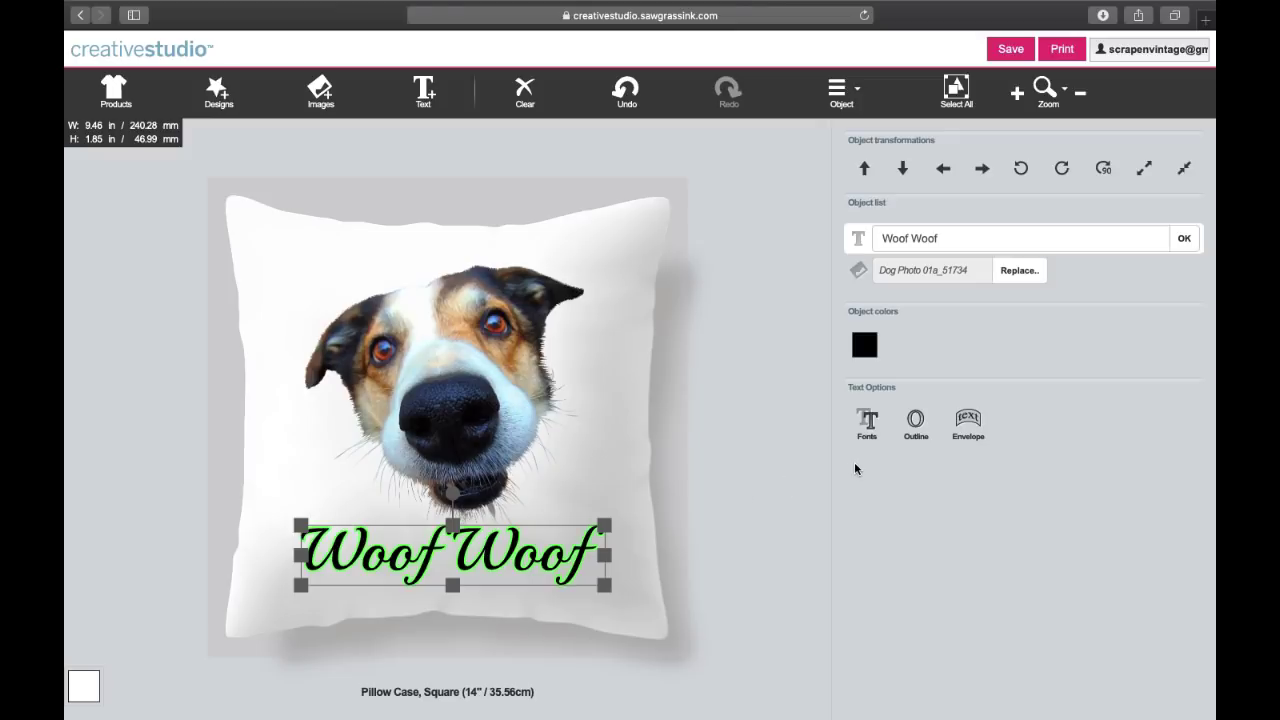
Step: Reduce the size of the green text outline and turn off its Behind Fill option
click(920, 425)
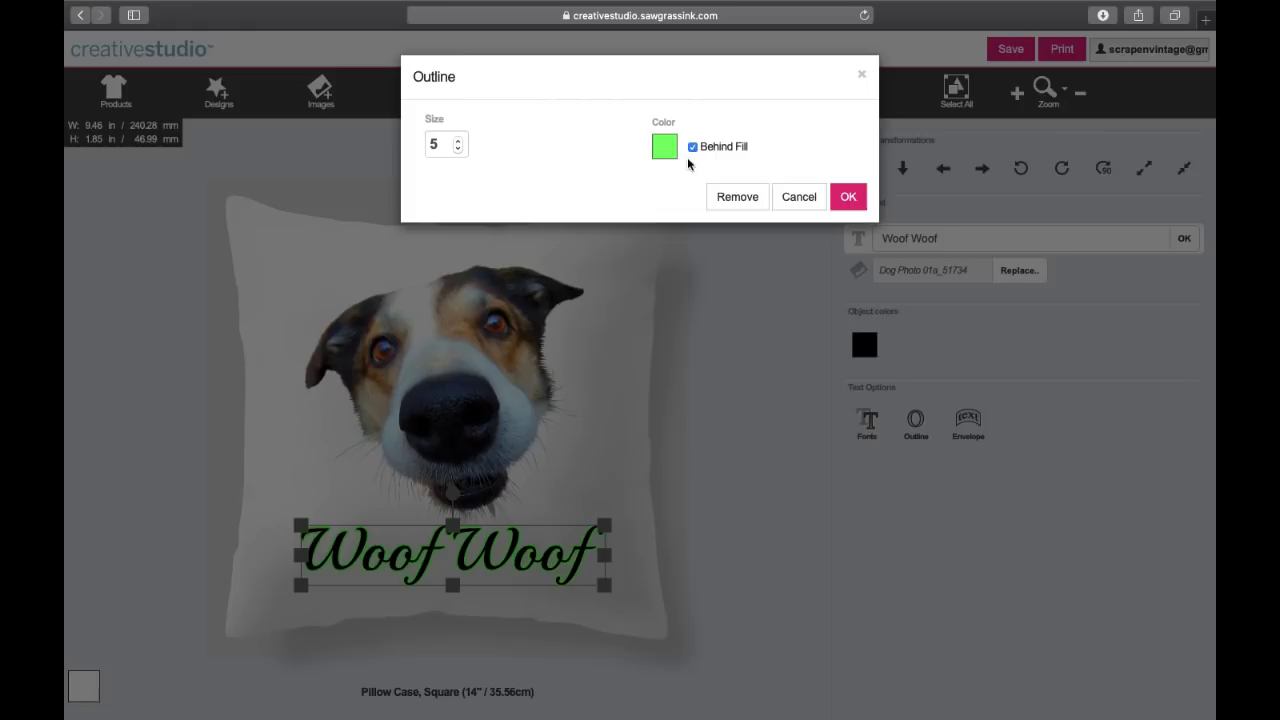
double_click(457, 150)
click(691, 146)
click(847, 196)
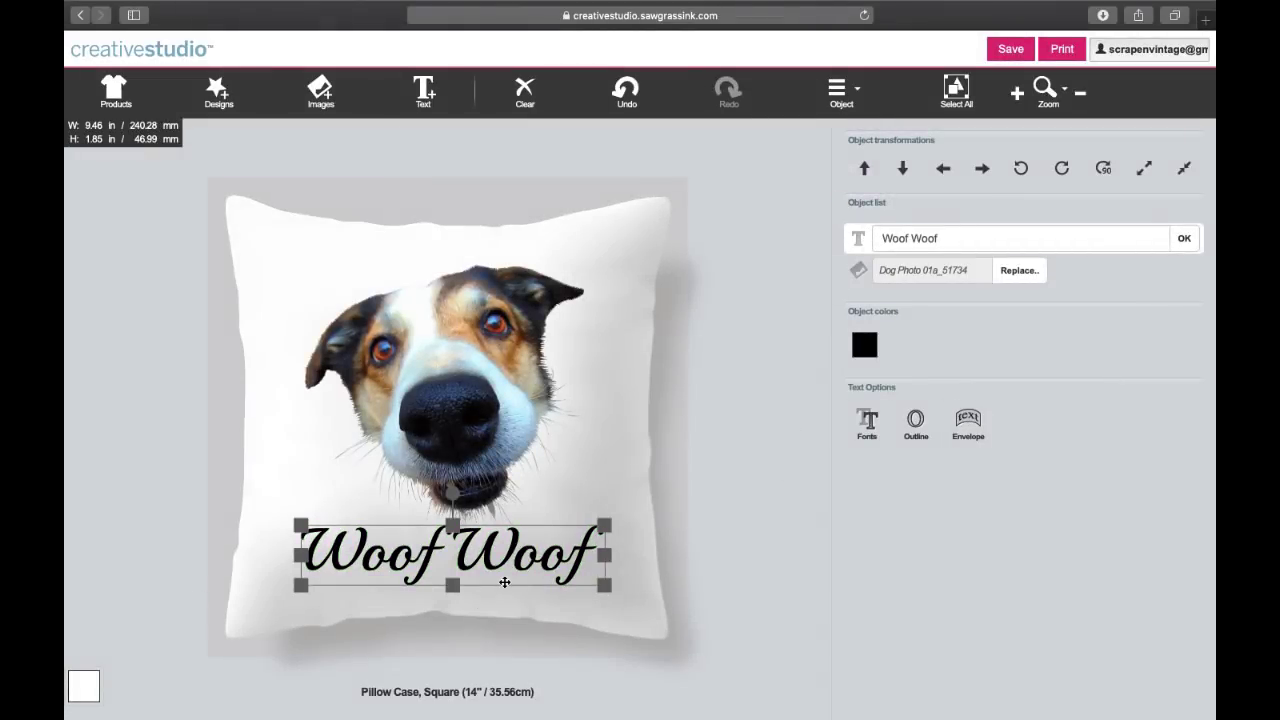
Step: Bend the "Woof Woof" text downward with an Arch envelope and move it up to curve around the dog's chin
click(969, 436)
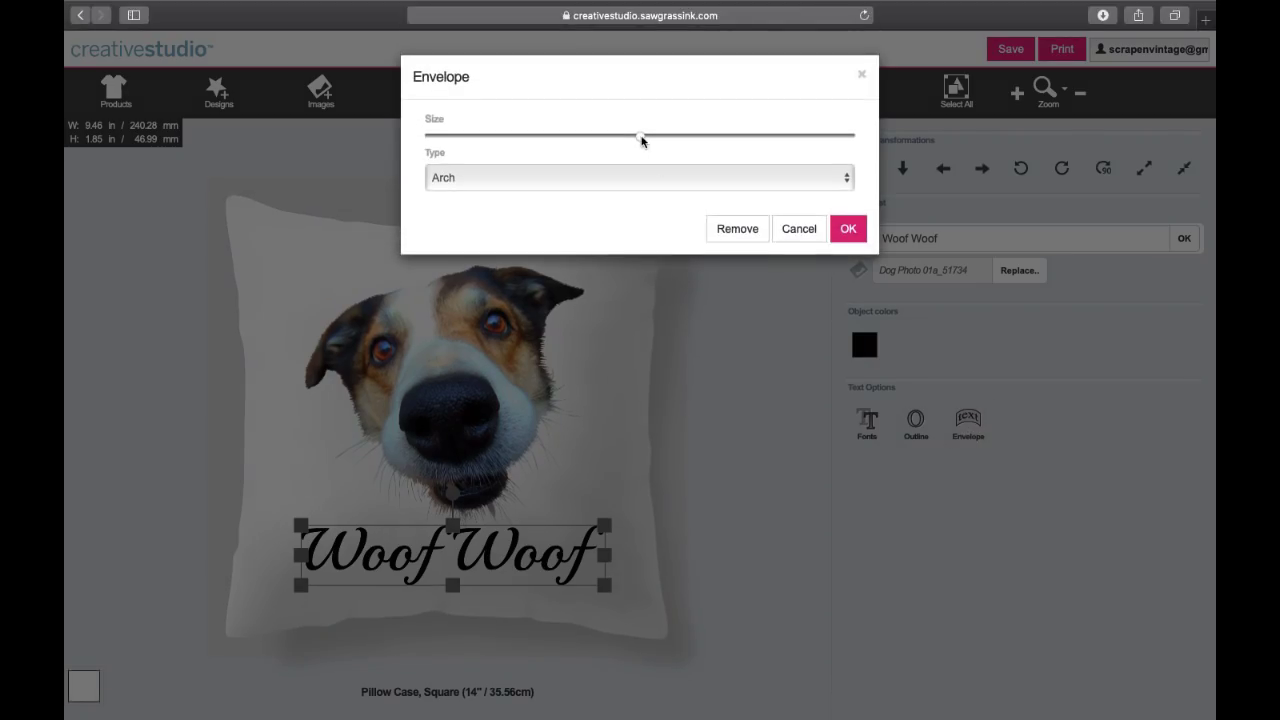
drag(641, 136, 527, 131)
click(863, 225)
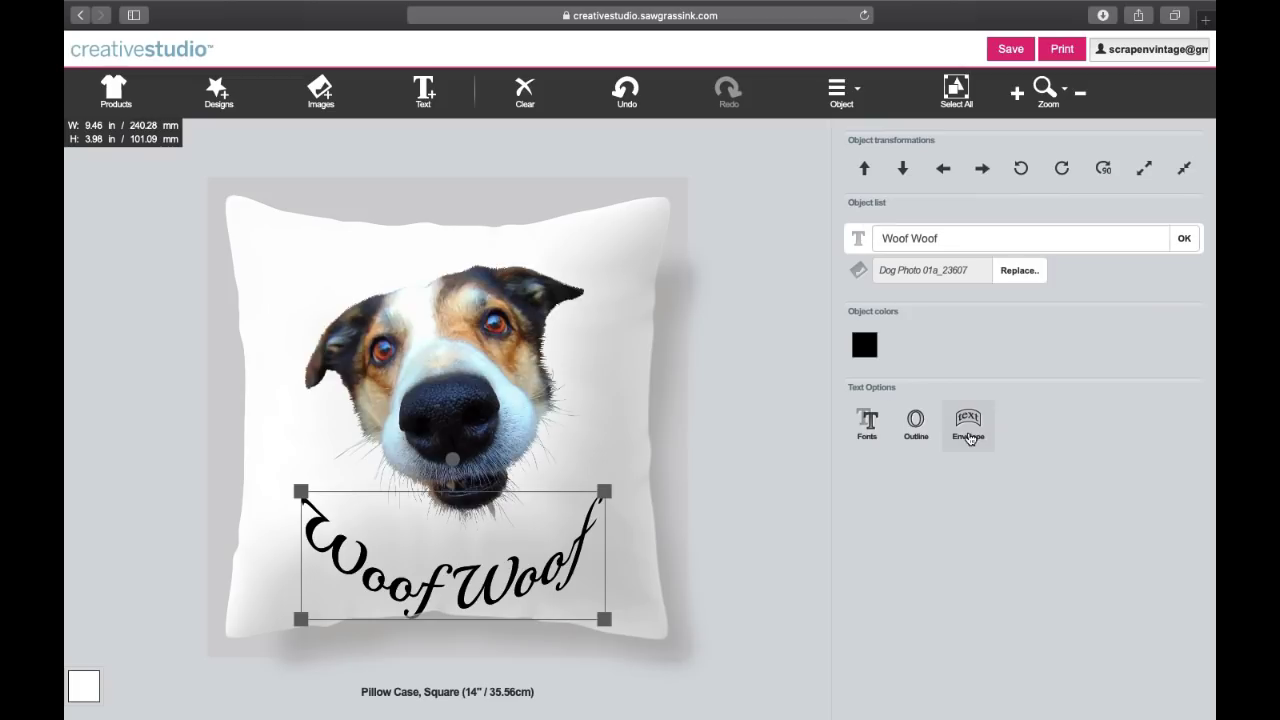
drag(474, 588, 478, 548)
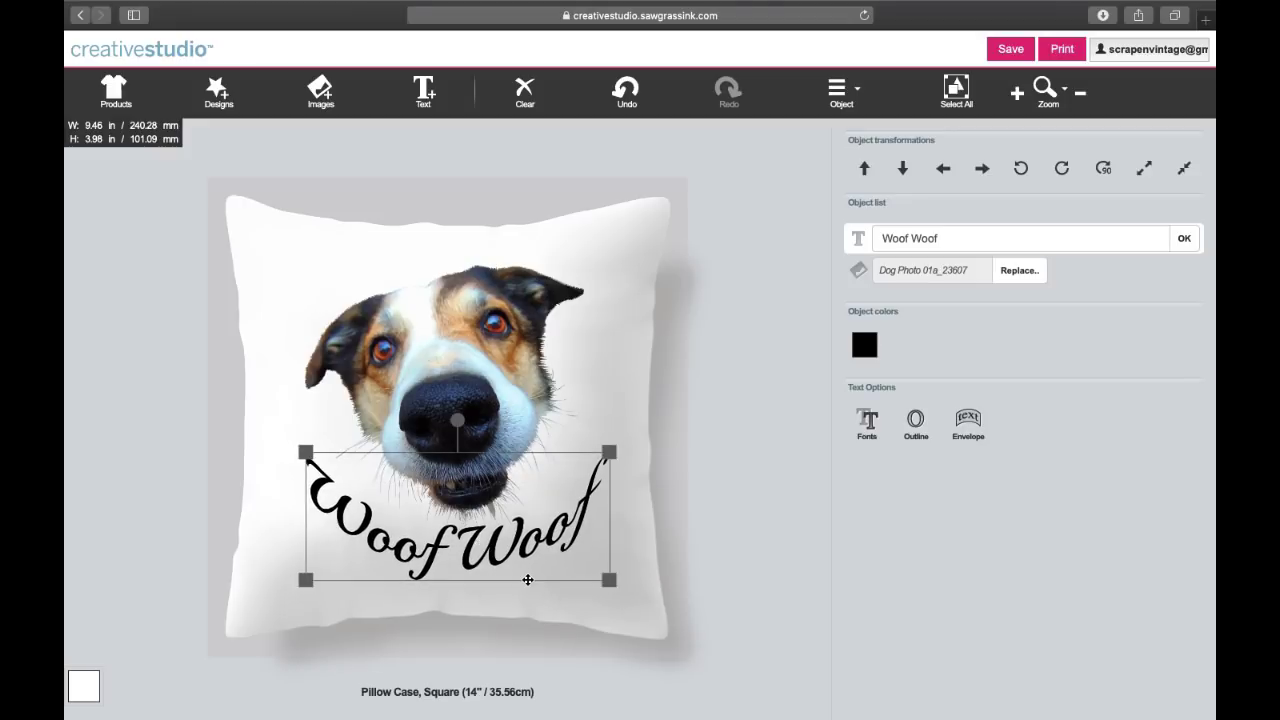
Step: Rotate the arched "Woof Woof" text counterclockwise and place it along the lower right side of the dog's face
click(968, 422)
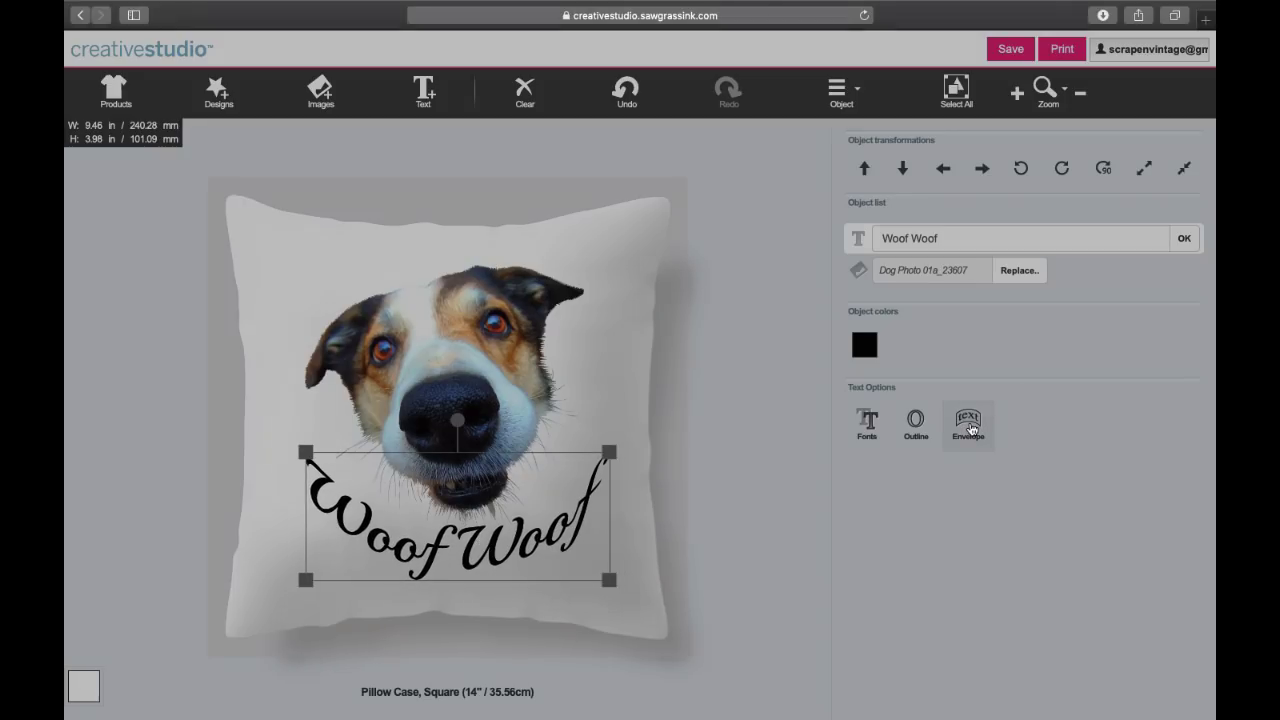
click(795, 230)
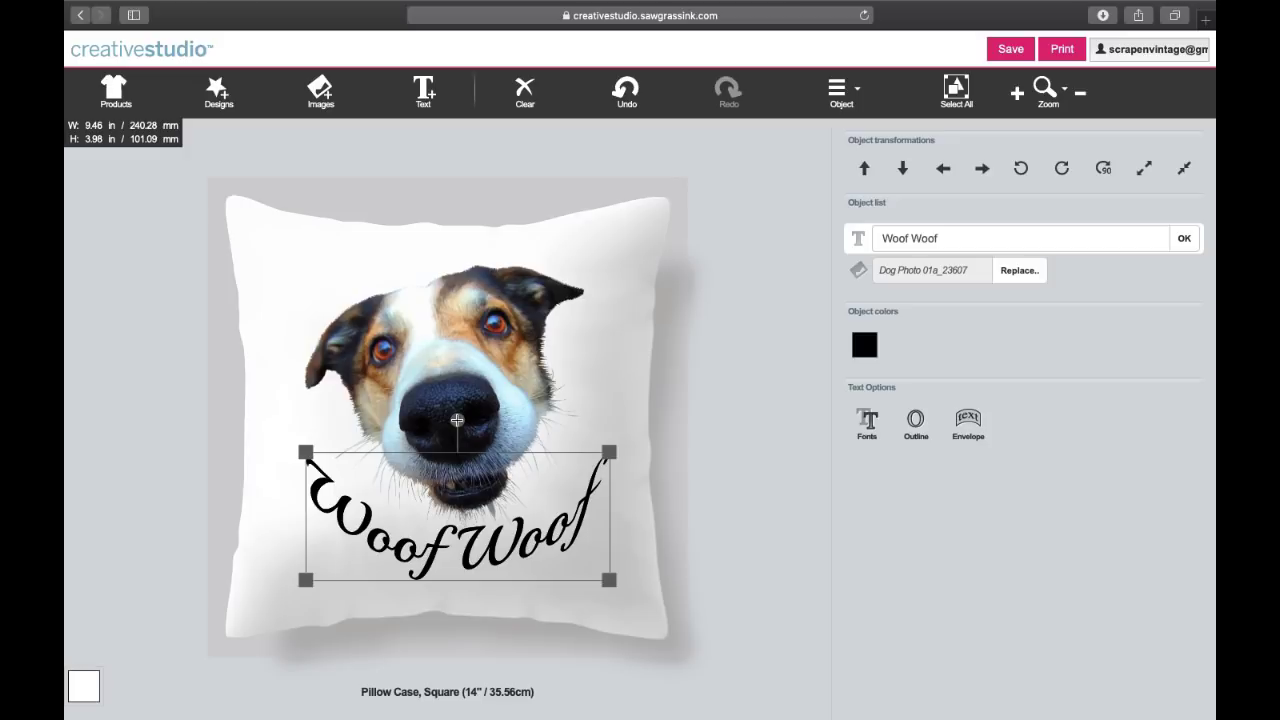
drag(456, 423, 440, 515)
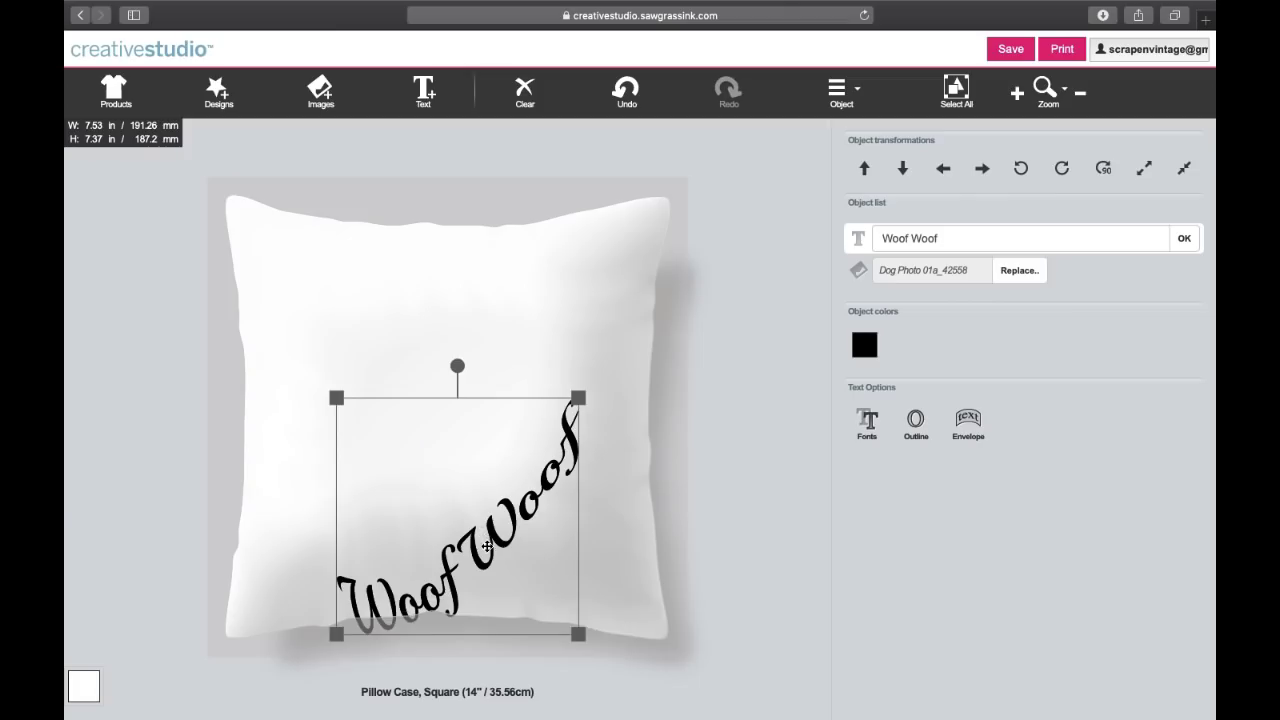
click(669, 633)
click(577, 473)
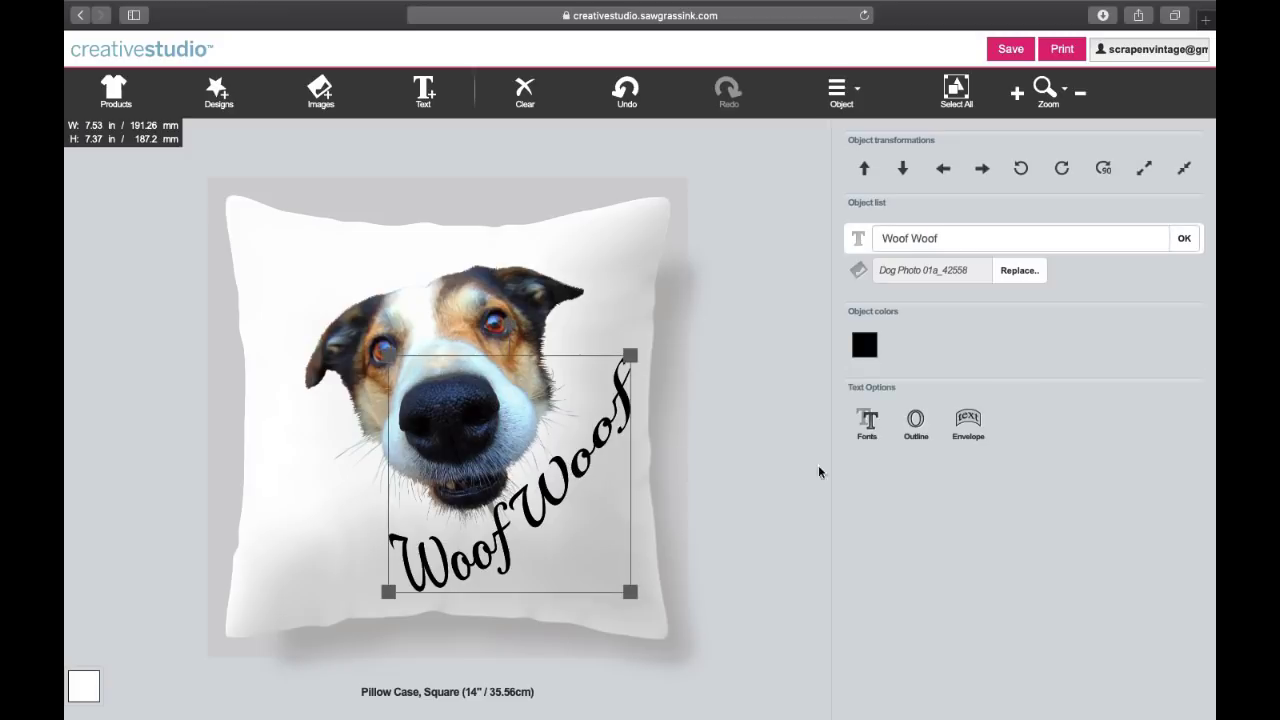
Step: Reverse the Arch envelope so the rotated text bends upward, and shift the text slightly down
click(967, 425)
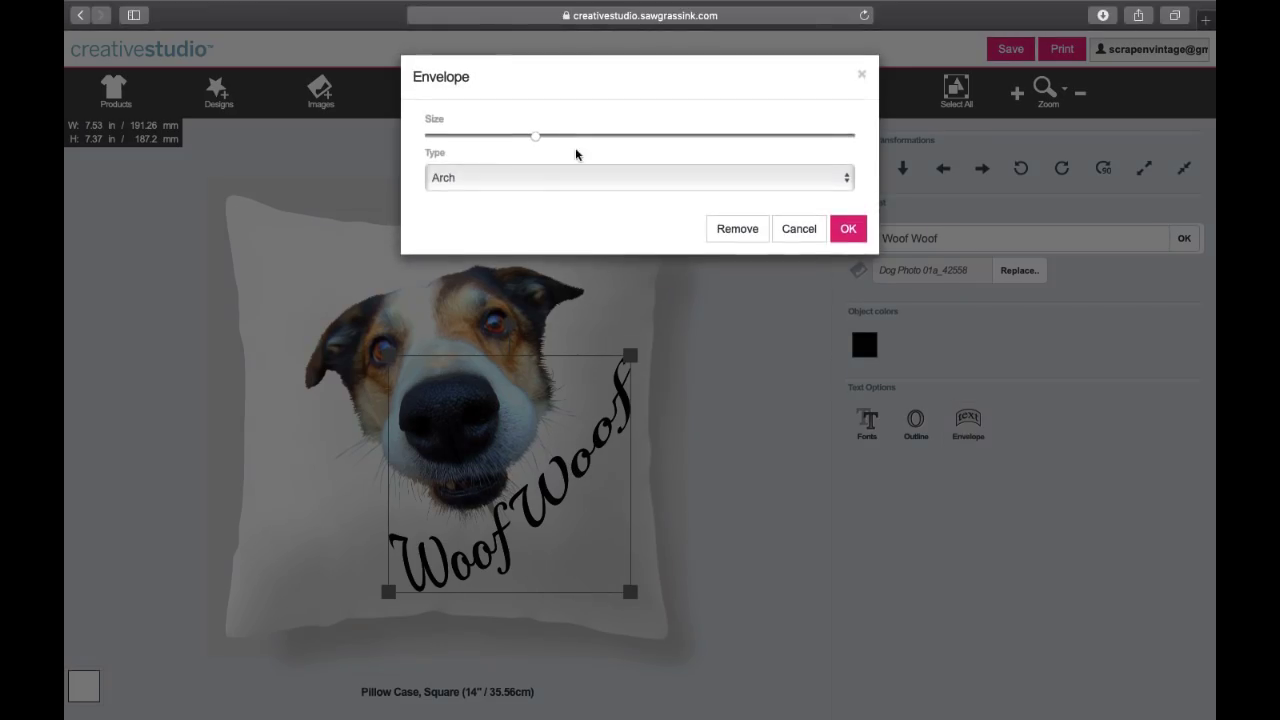
drag(535, 141, 679, 166)
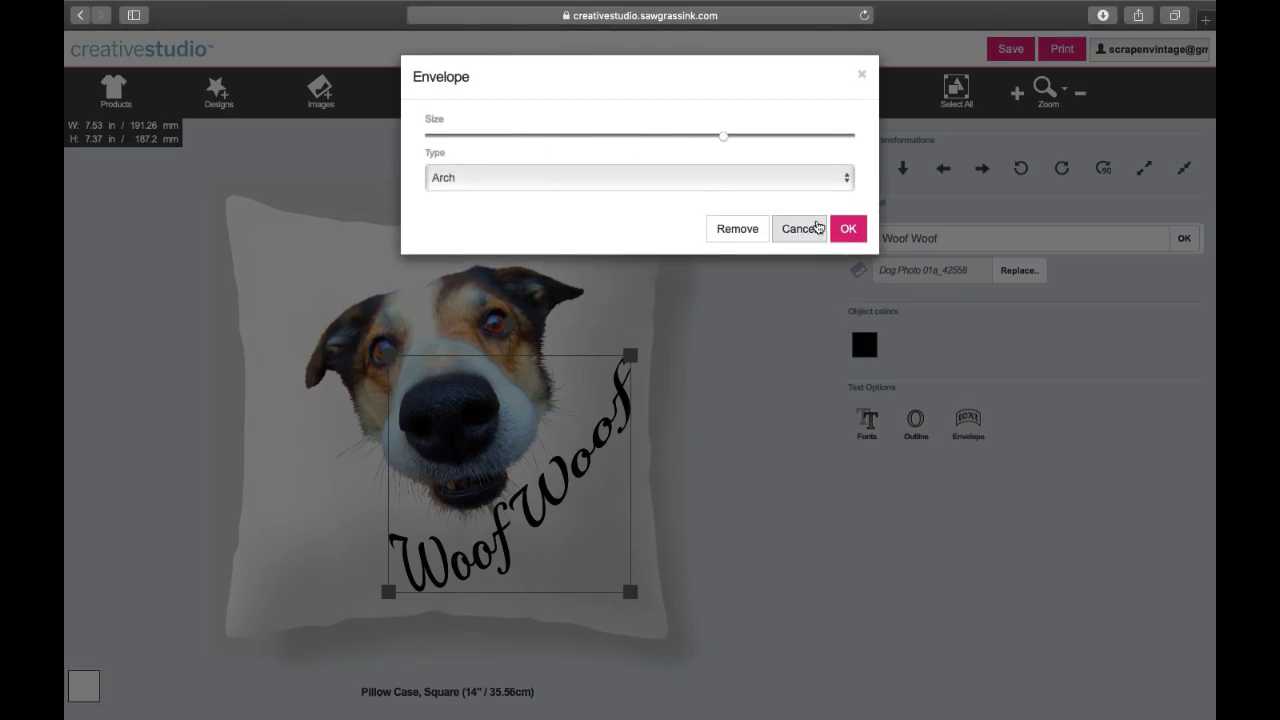
click(848, 230)
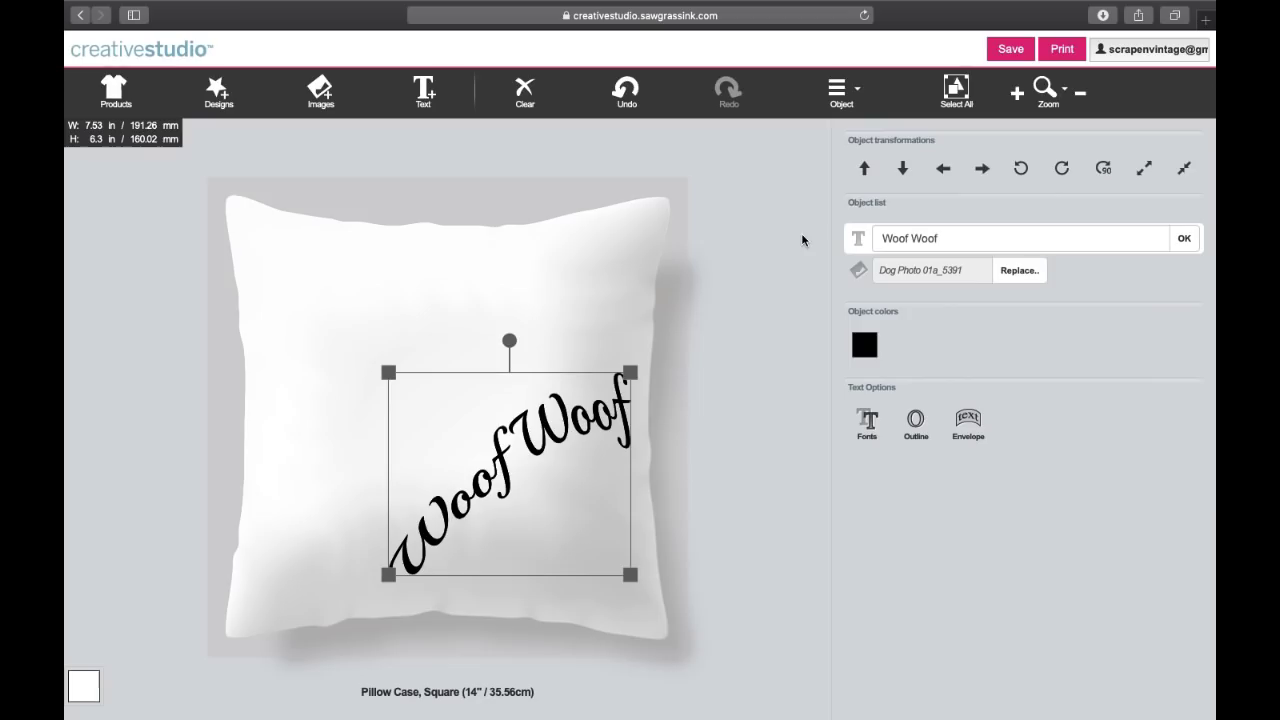
drag(500, 462, 500, 500)
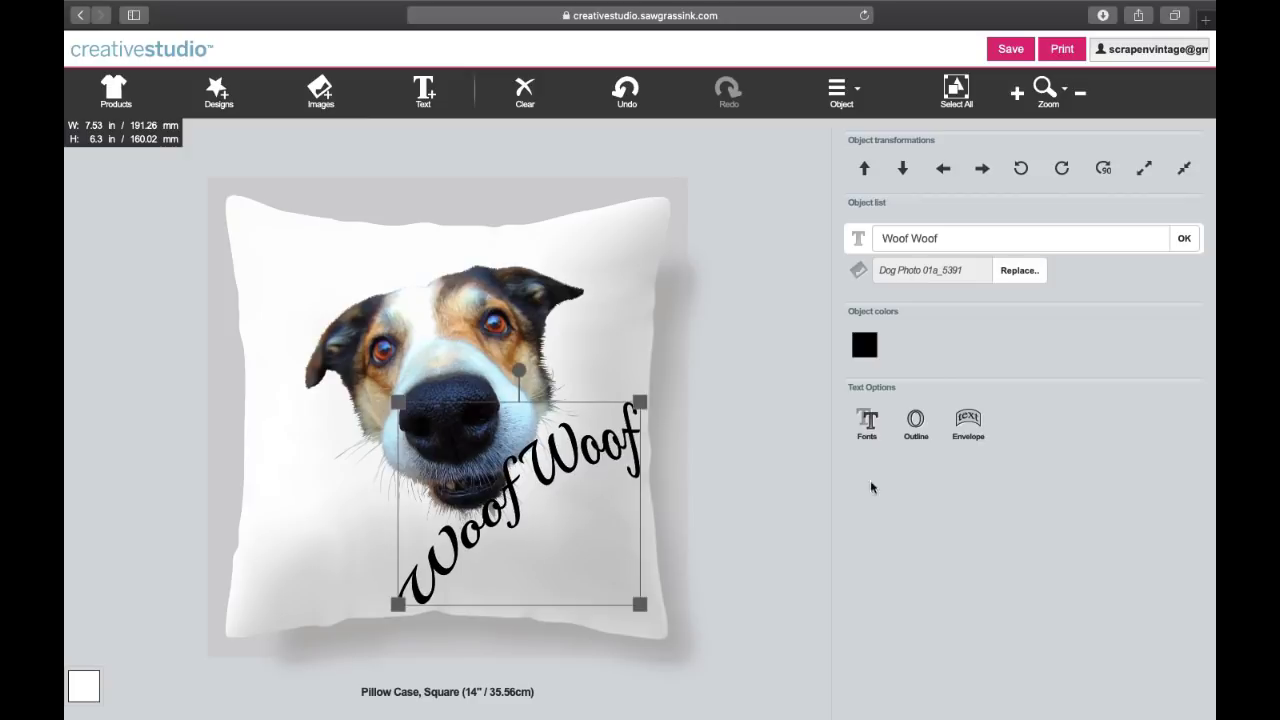
Step: Undo the envelope, rotation and position changes back to the straight "Woof Woof" text and select it
click(615, 95)
click(615, 95)
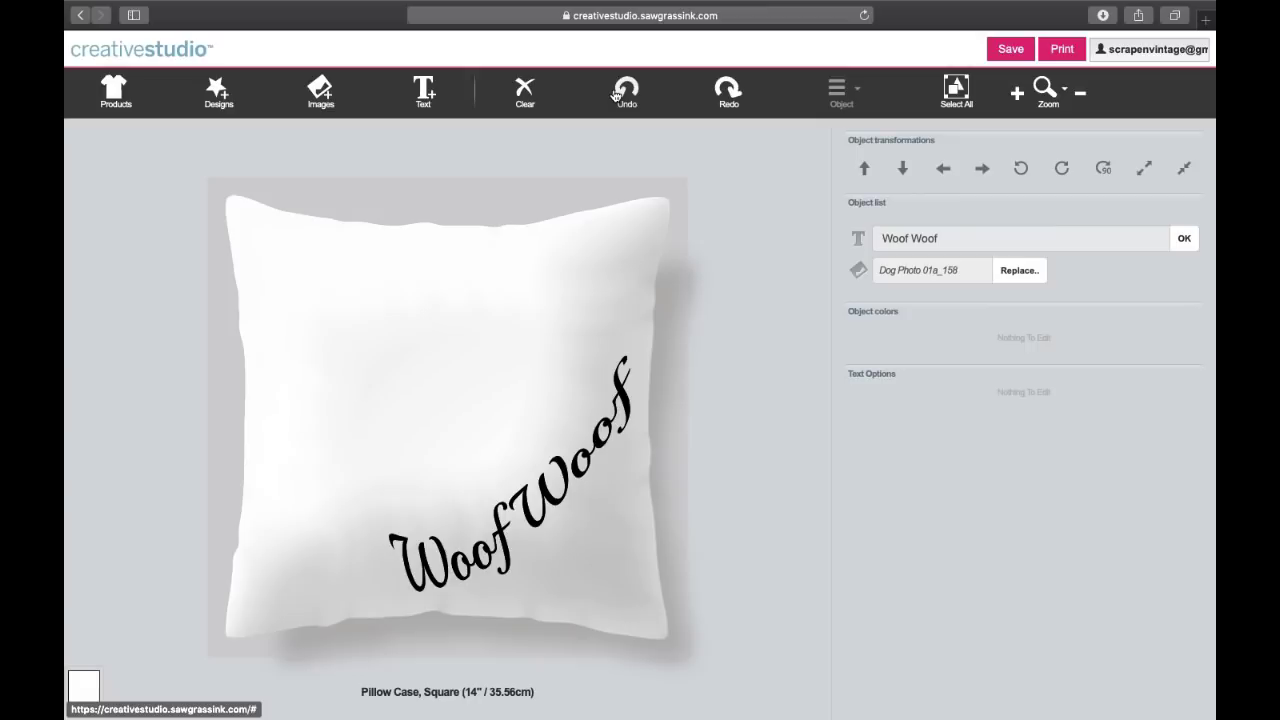
click(436, 567)
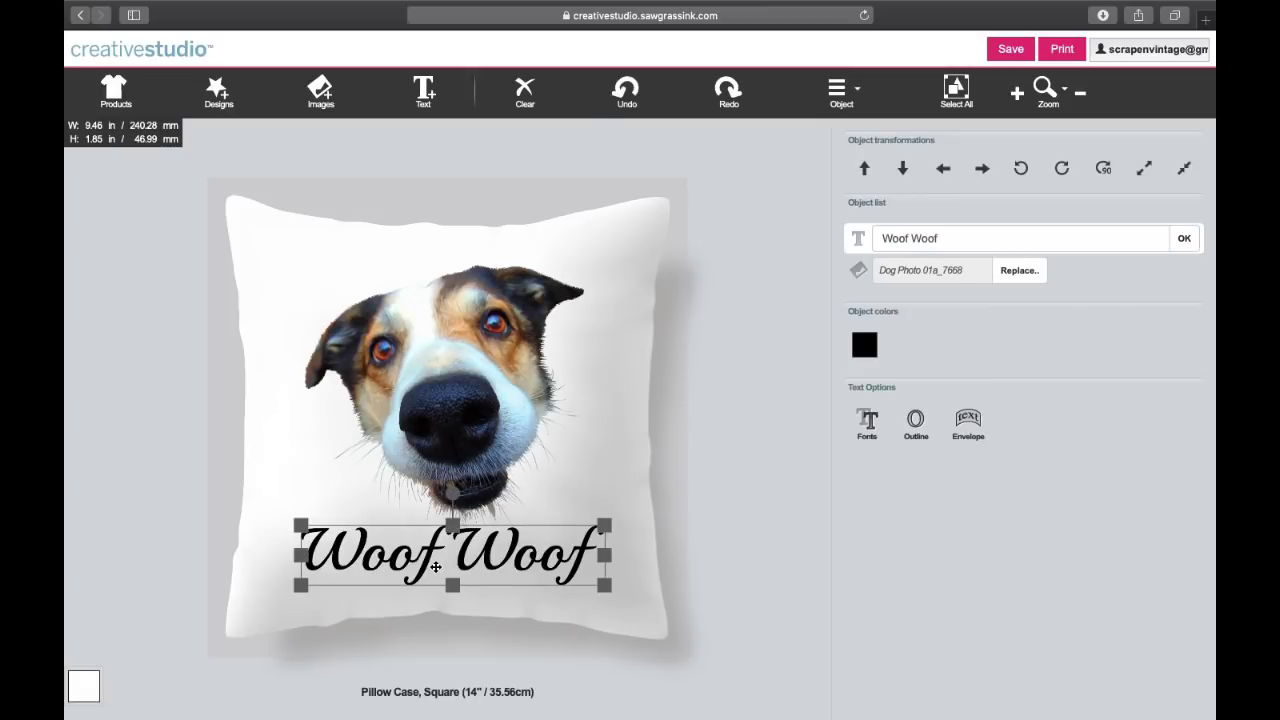
Step: Apply a DoubleBridge envelope to the "Woof Woof" text with the size slightly above the midpoint
click(966, 414)
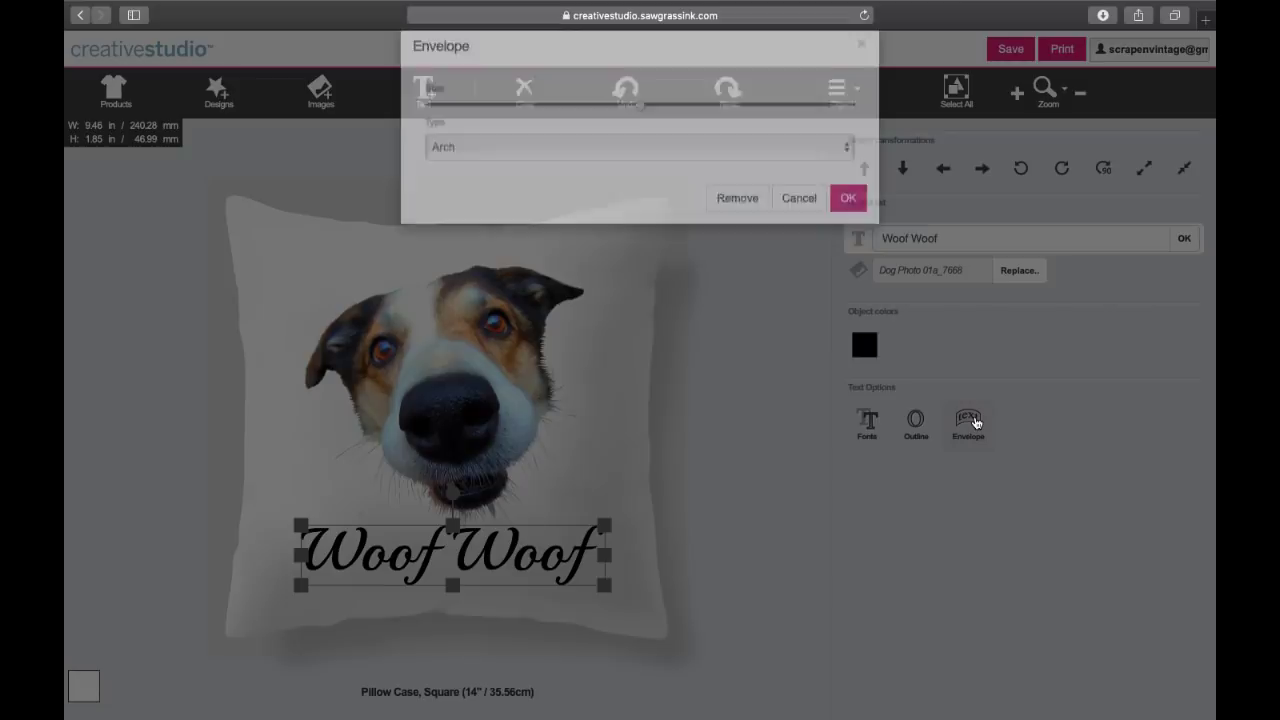
click(765, 178)
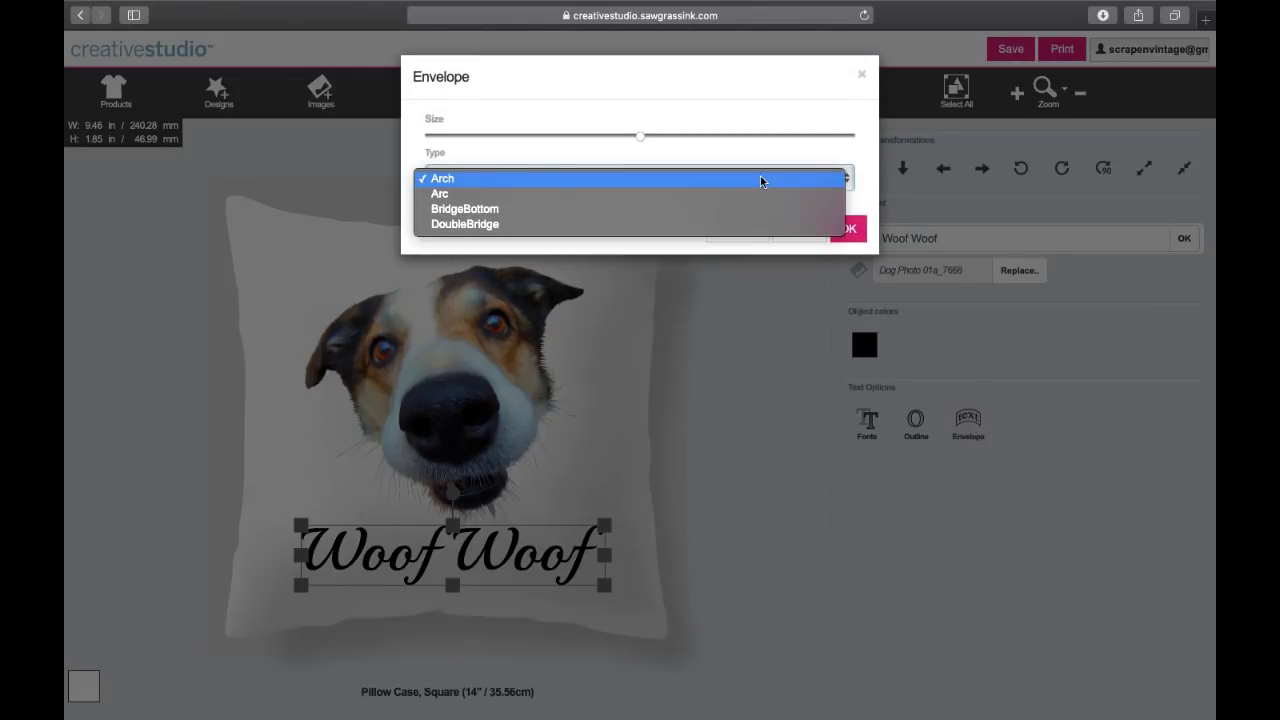
click(539, 224)
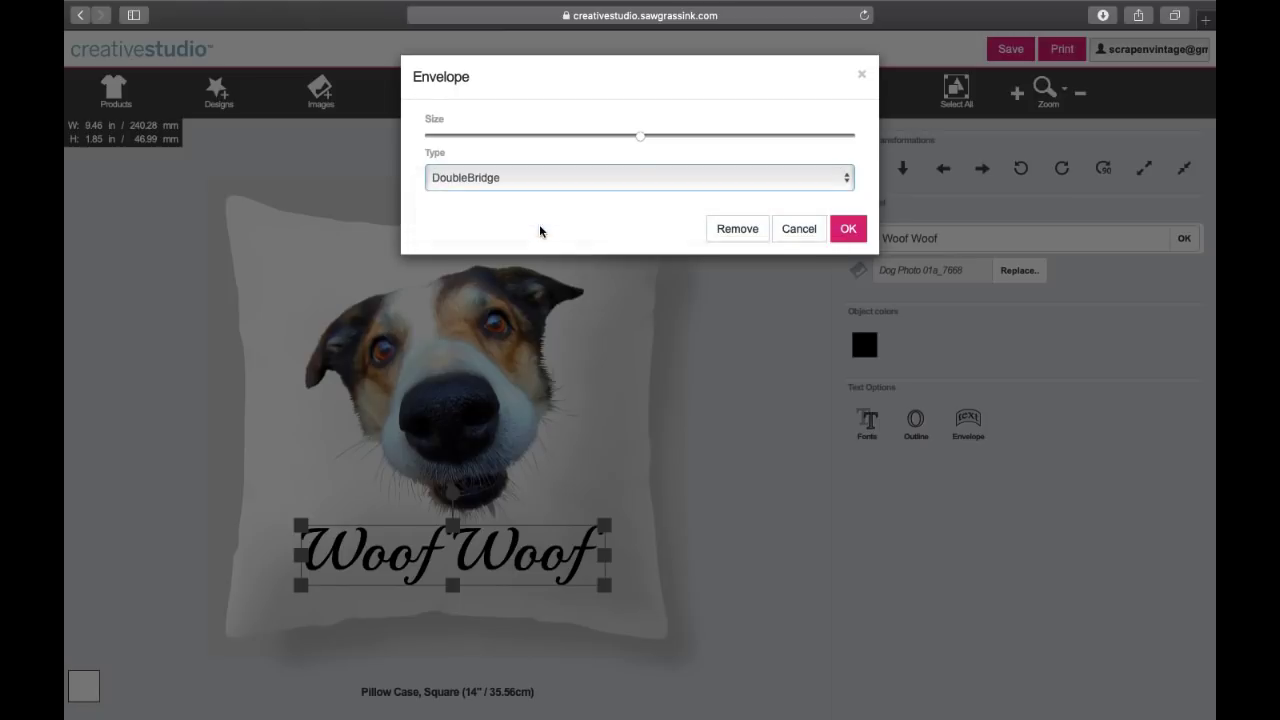
drag(638, 142, 682, 141)
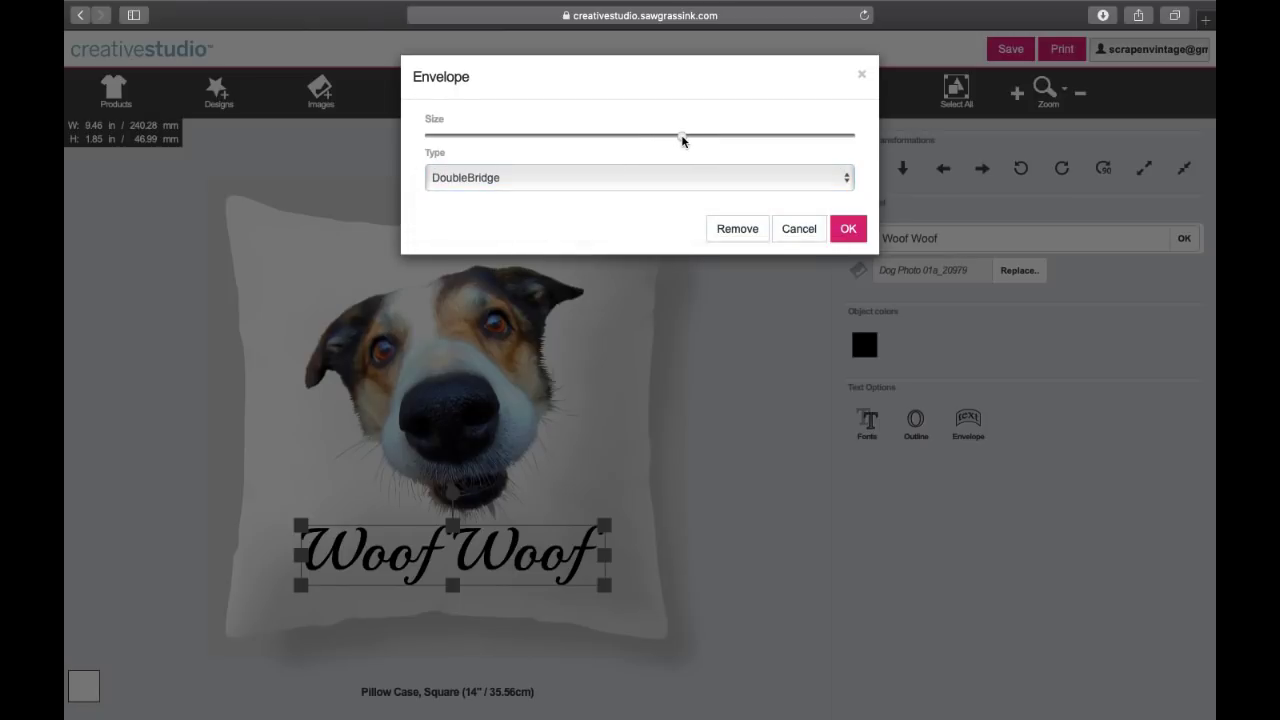
click(847, 228)
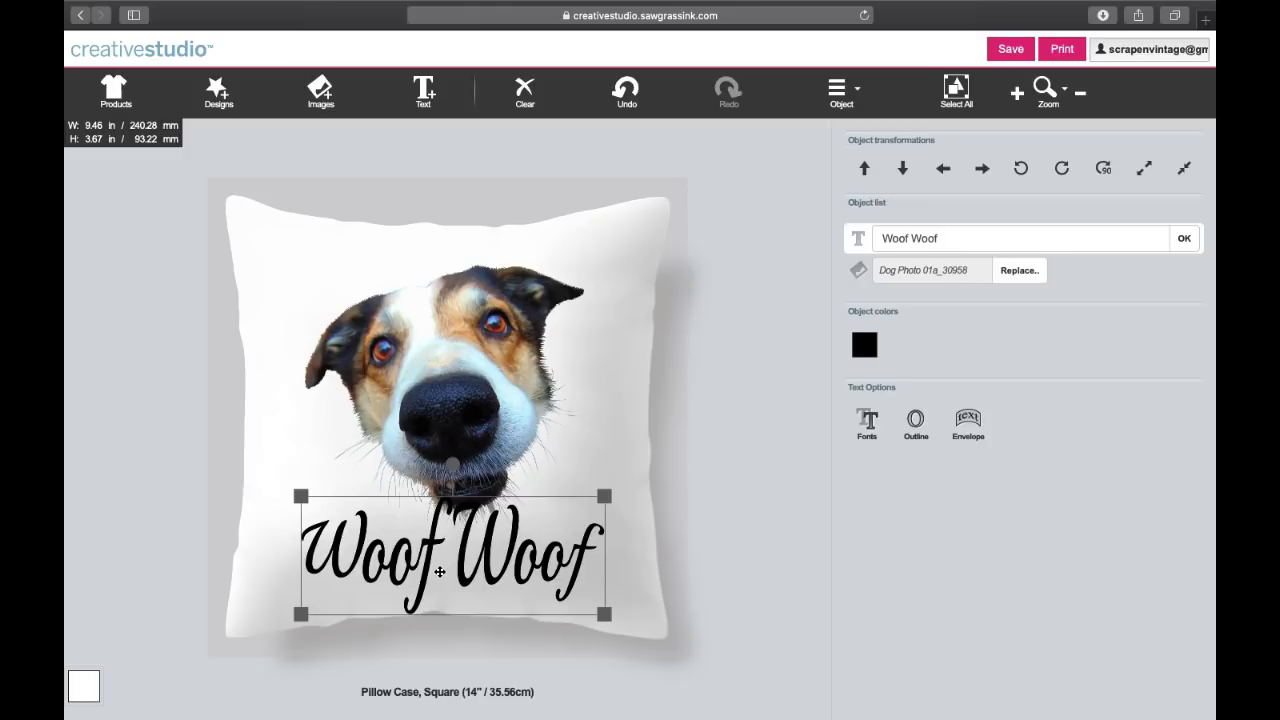
Step: Strengthen the DoubleBridge envelope on "Woof Woof" to a much larger size and move the text up over the dog's chin
click(967, 422)
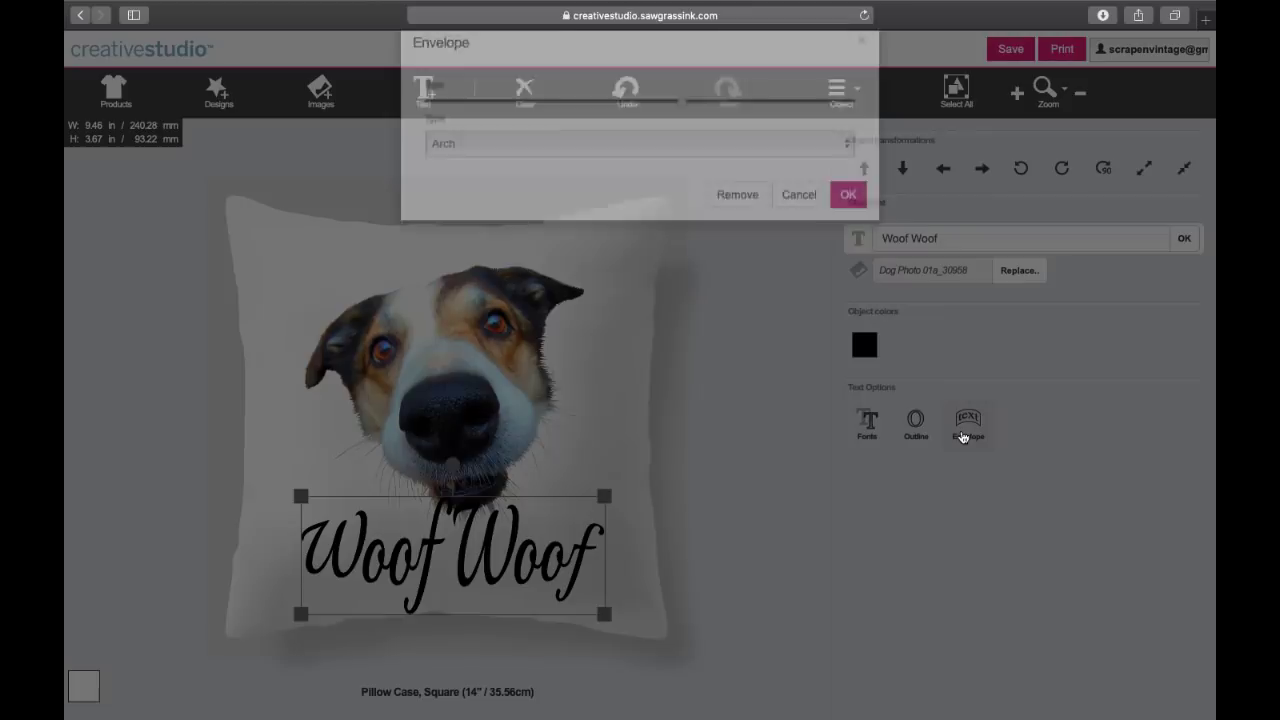
click(747, 180)
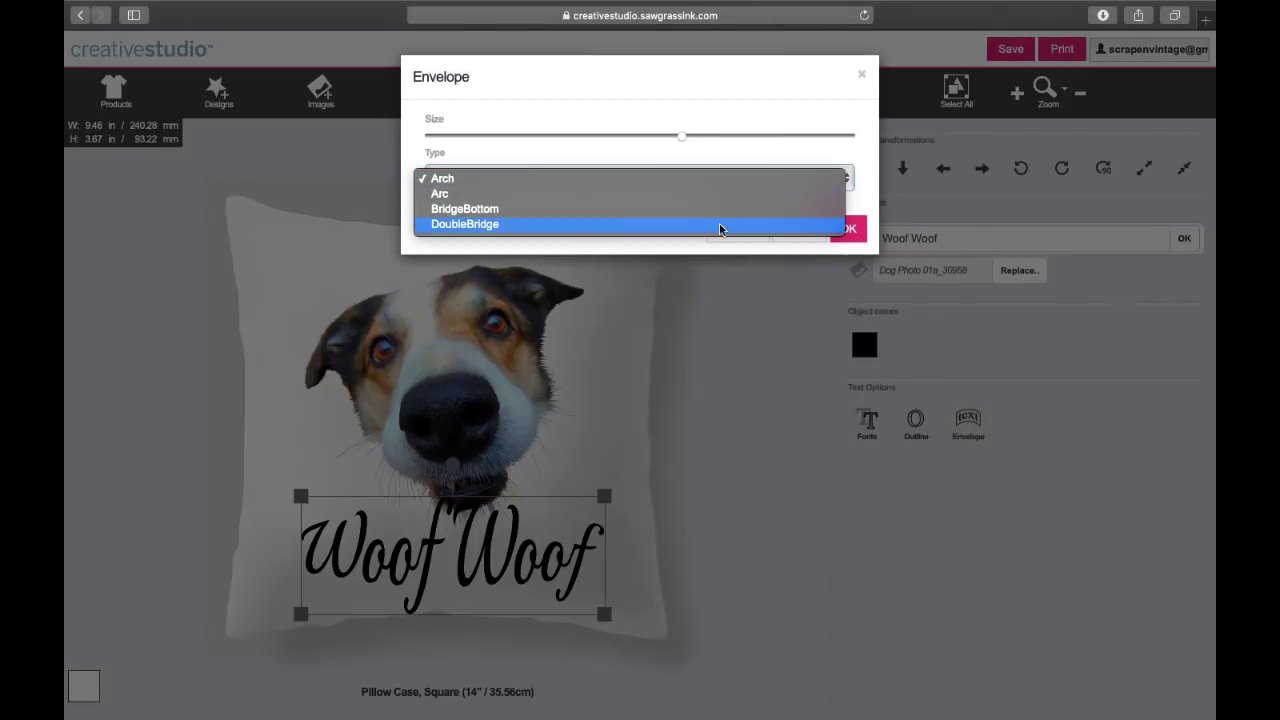
click(720, 224)
drag(679, 142, 766, 143)
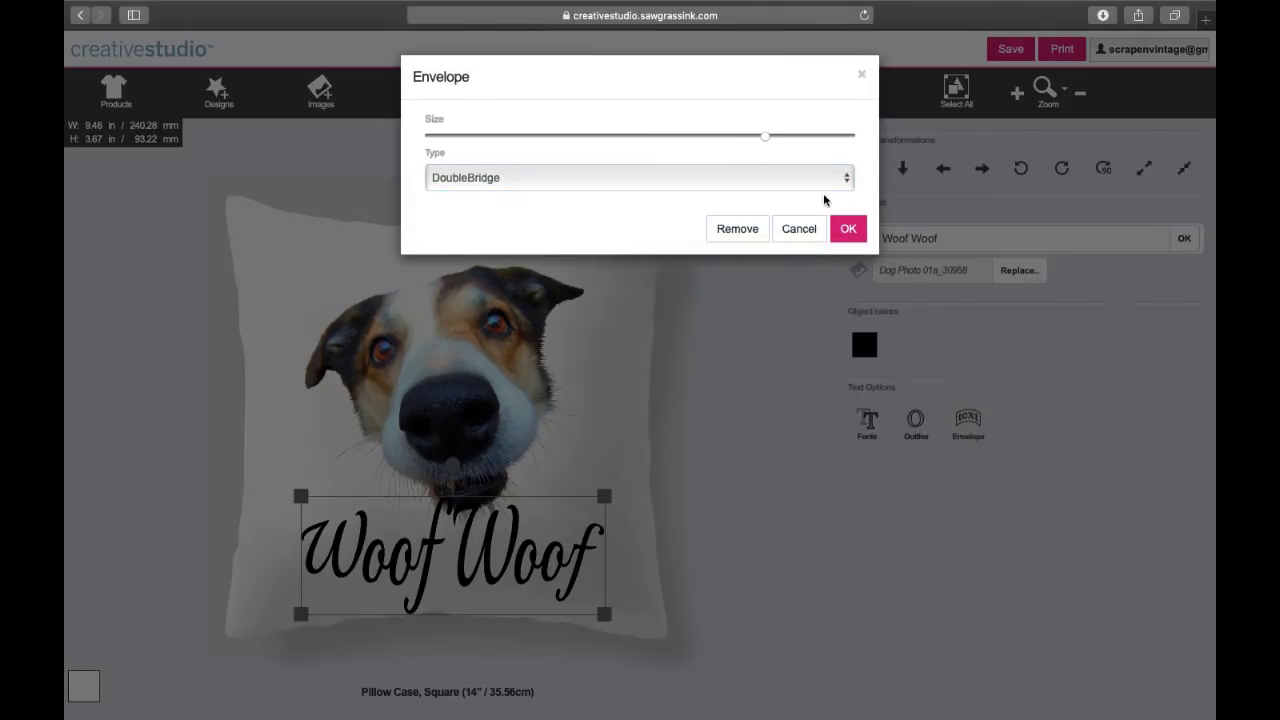
click(845, 228)
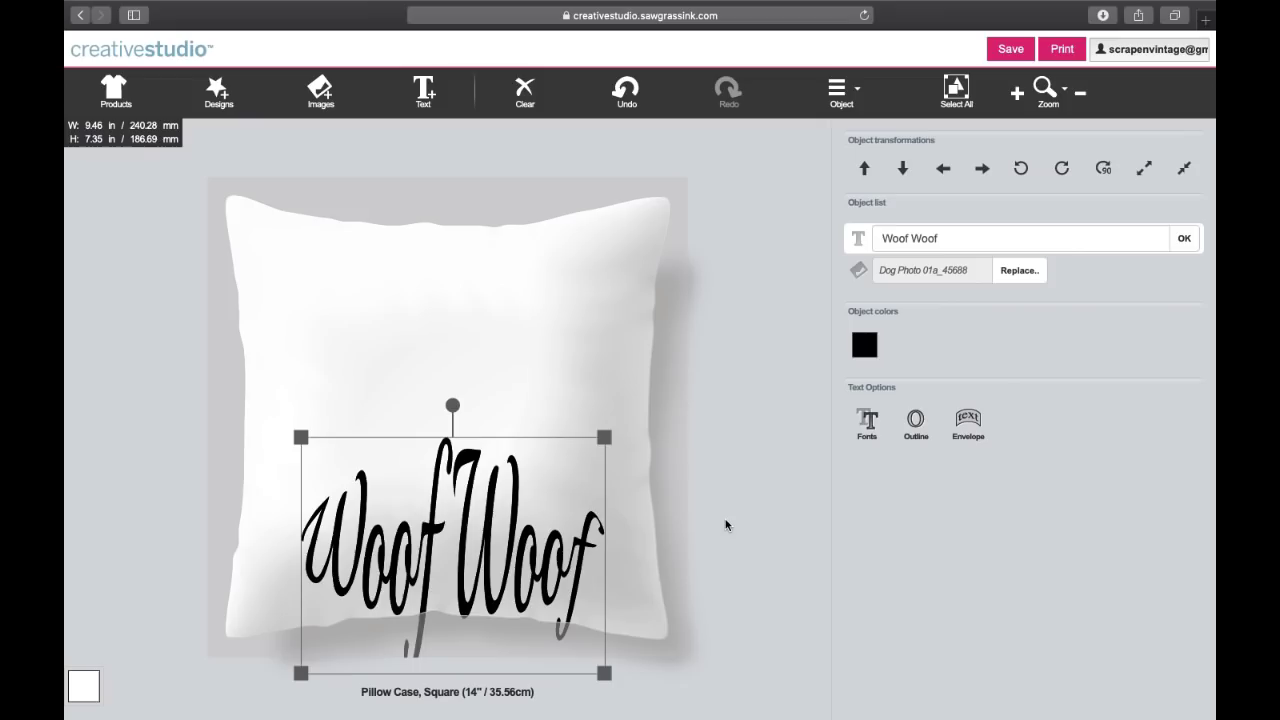
drag(443, 517, 448, 476)
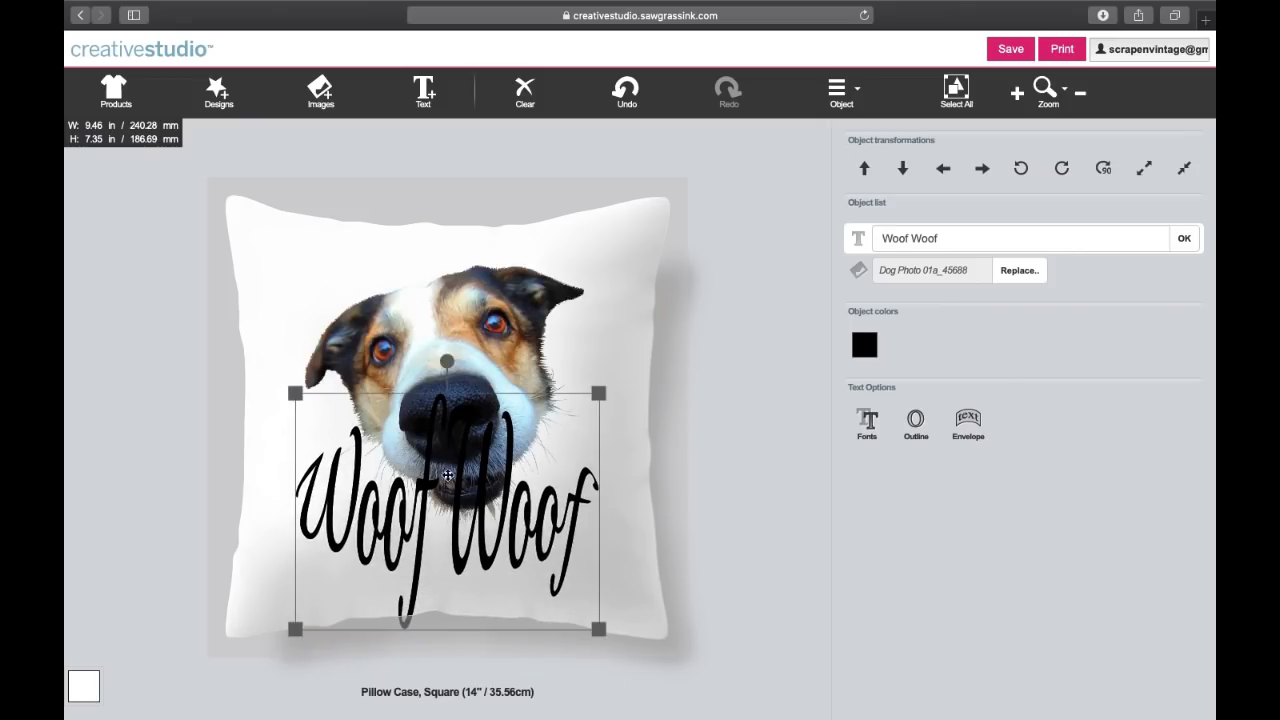
Step: Rotate the dog photo clockwise, move it up slightly and scale it down to about 11.19 in wide
click(463, 313)
drag(444, 231, 543, 268)
mouse_move(466, 356)
mouse_down()
mouse_move(466, 310)
mouse_move(465, 334)
mouse_up()
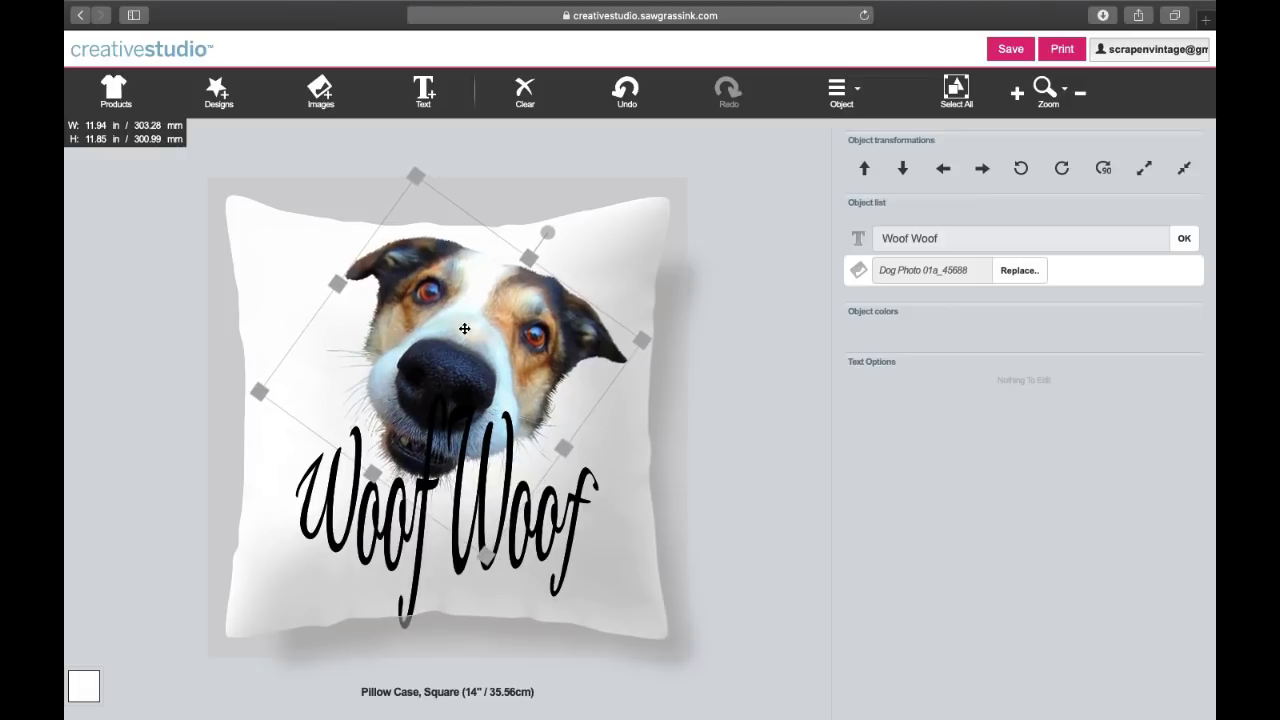
click(681, 439)
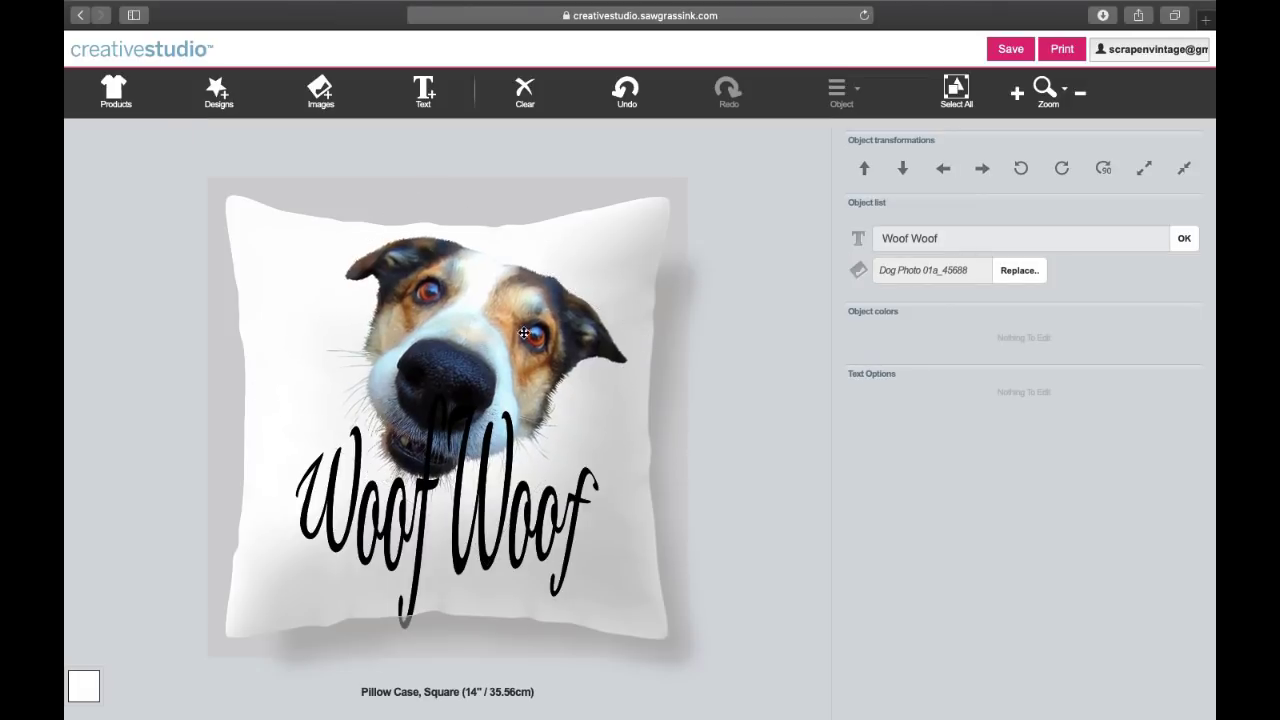
click(465, 358)
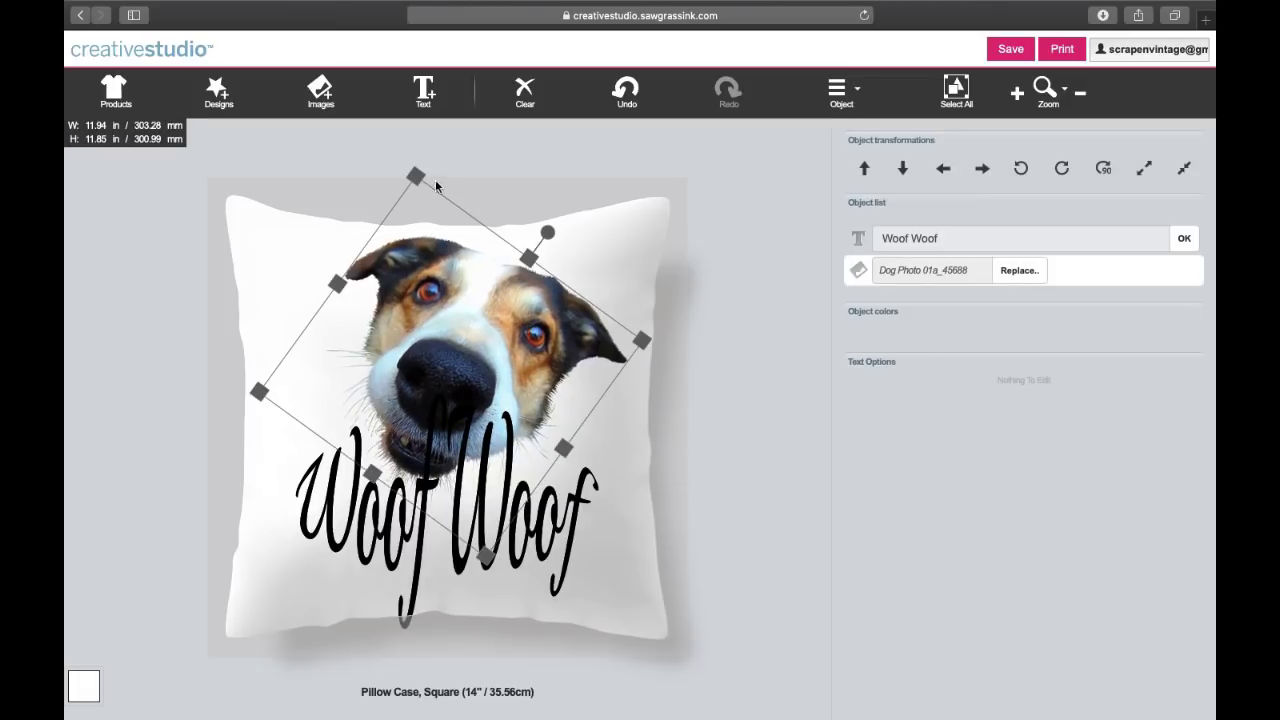
mouse_move(415, 177)
mouse_down()
mouse_move(408, 140)
mouse_move(429, 268)
mouse_move(403, 126)
mouse_move(420, 200)
mouse_up()
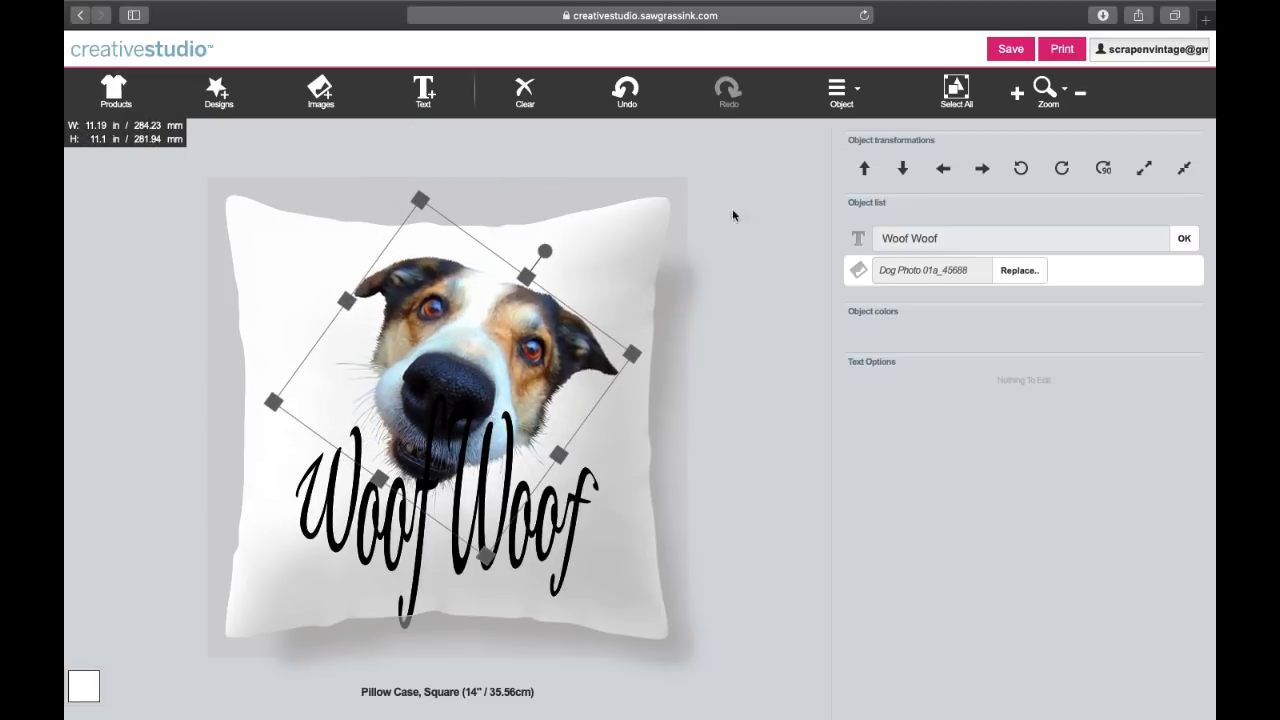
Step: Shrink the dog photo, enlarge it to about 14.05 by 13.95 in, and undo a trial stretch from its side
click(1184, 168)
click(1184, 168)
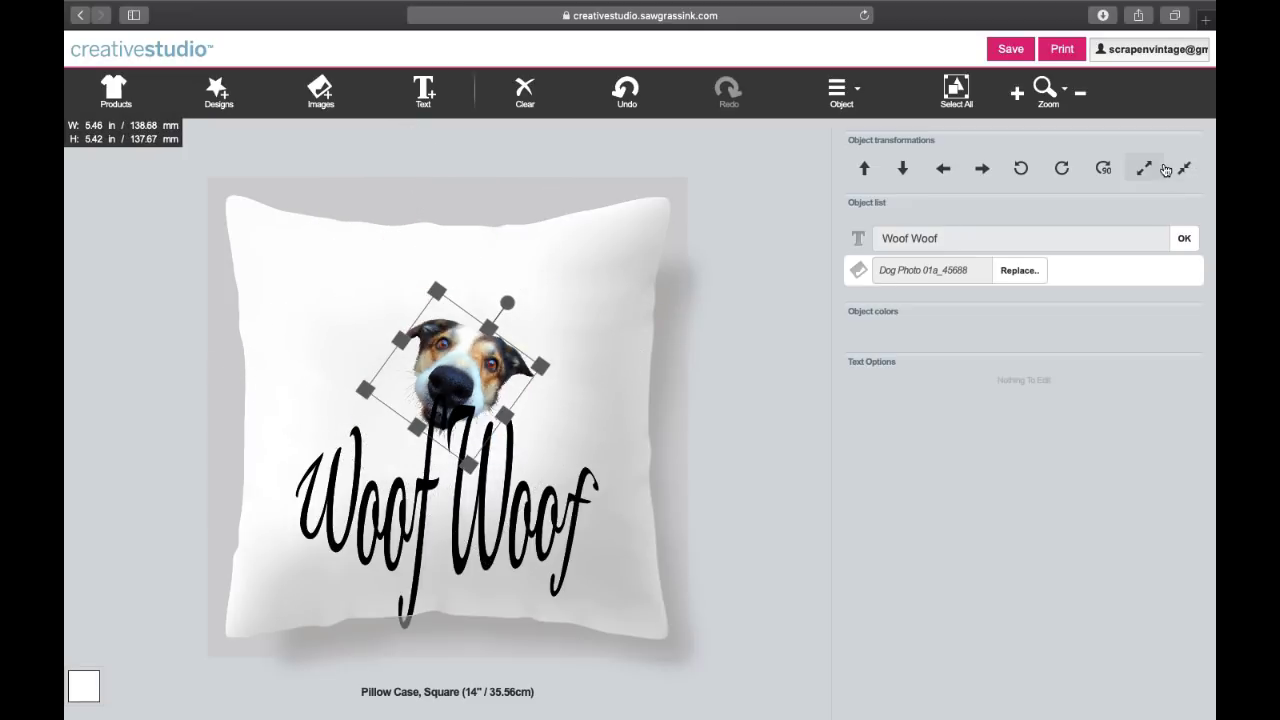
click(1146, 170)
click(1146, 170)
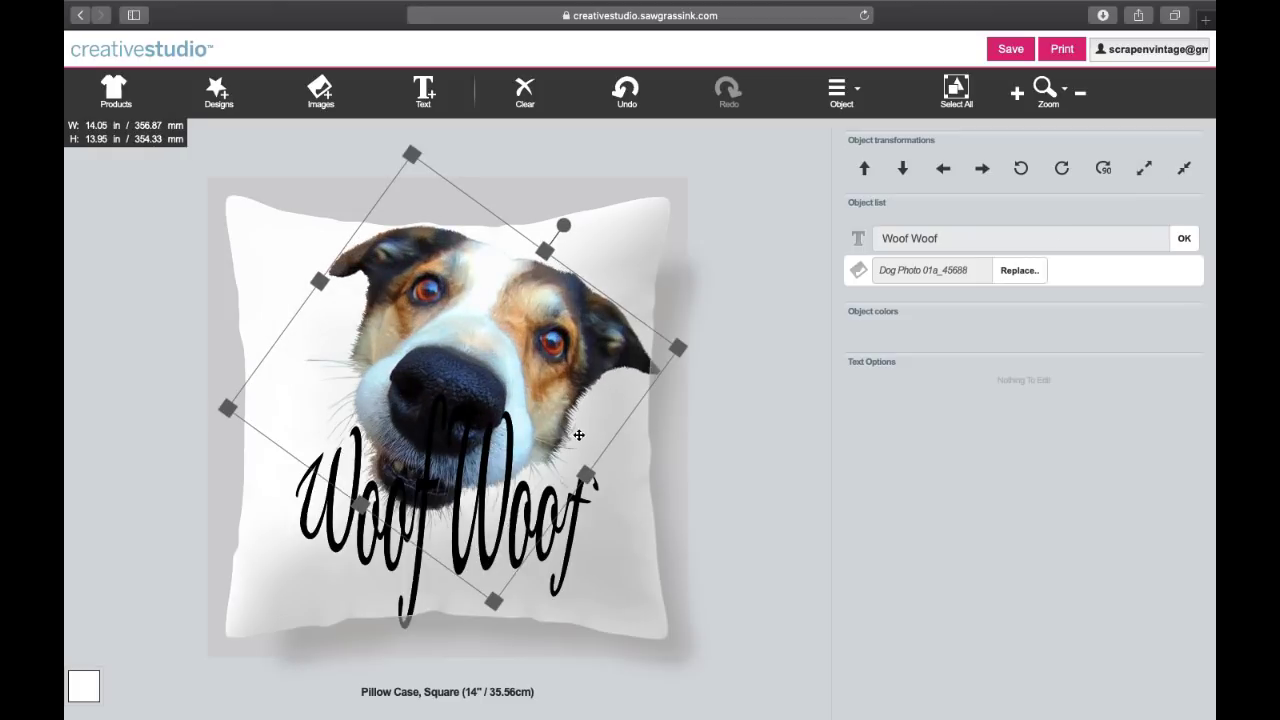
mouse_move(587, 478)
mouse_down()
mouse_move(400, 330)
mouse_move(577, 468)
mouse_up()
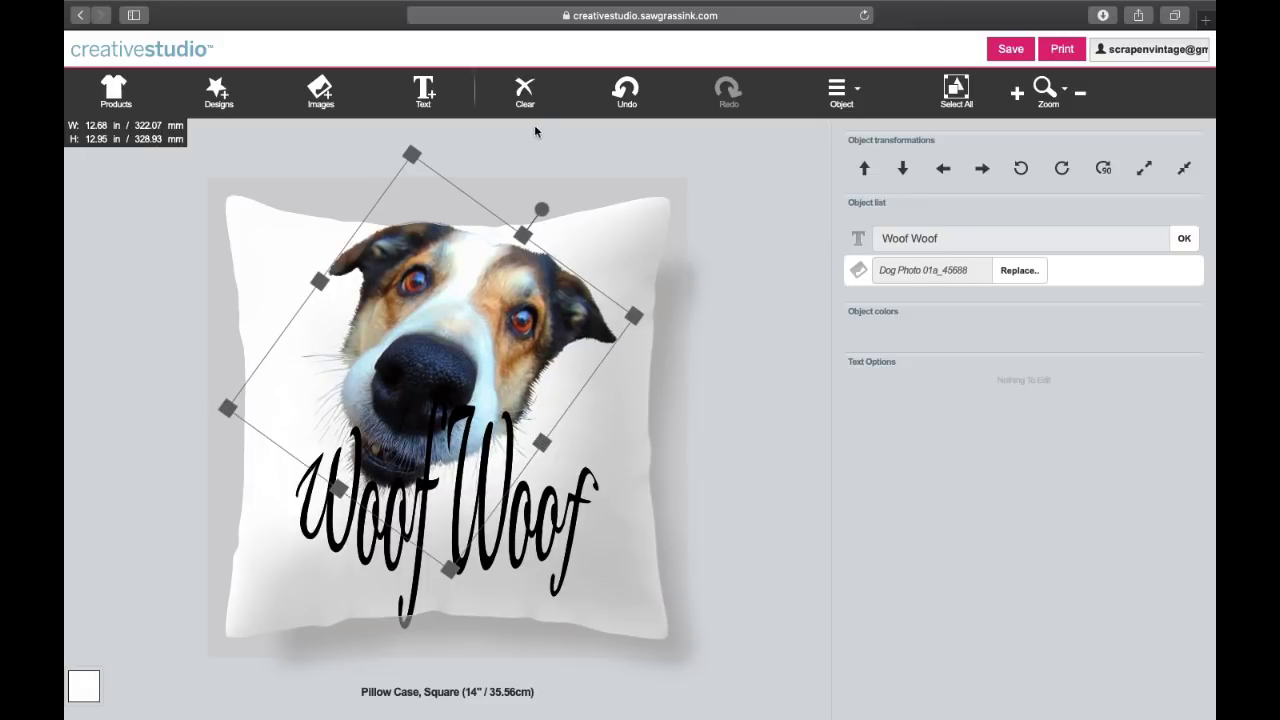
click(626, 92)
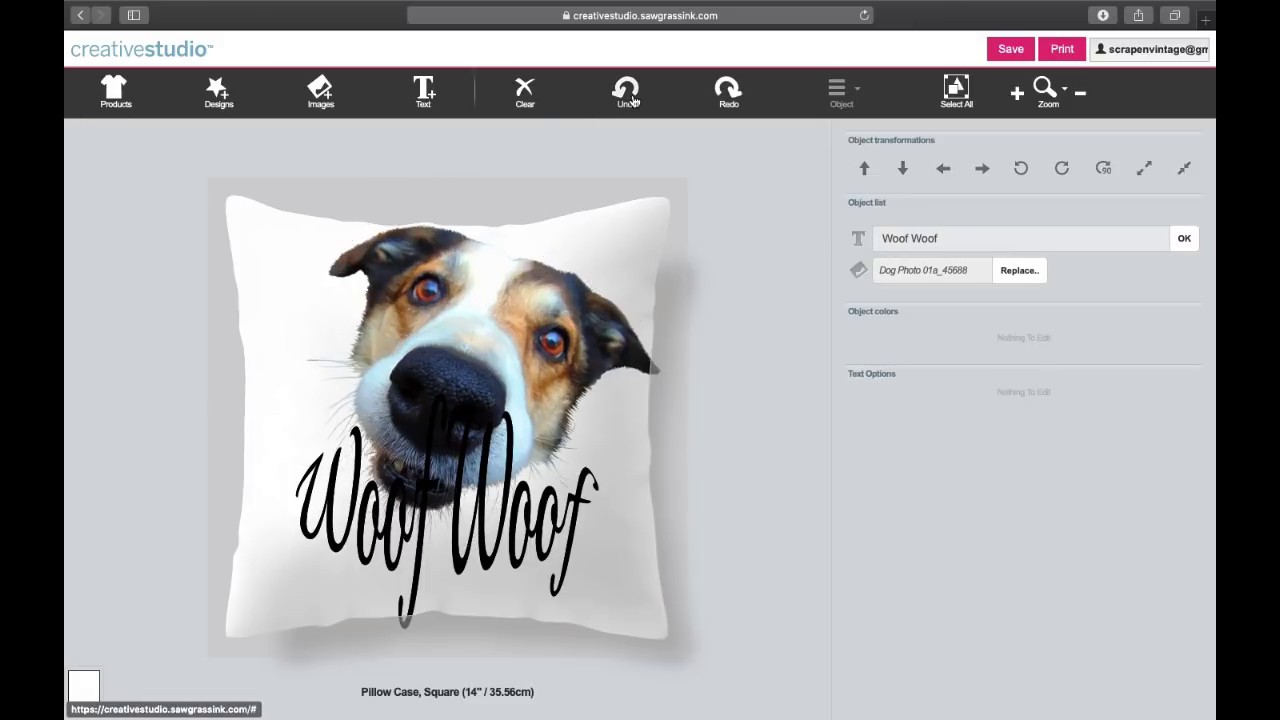
Step: Change the "Woof Woof" text's envelope to BridgeBottom, keeping the large size setting
click(458, 517)
click(966, 423)
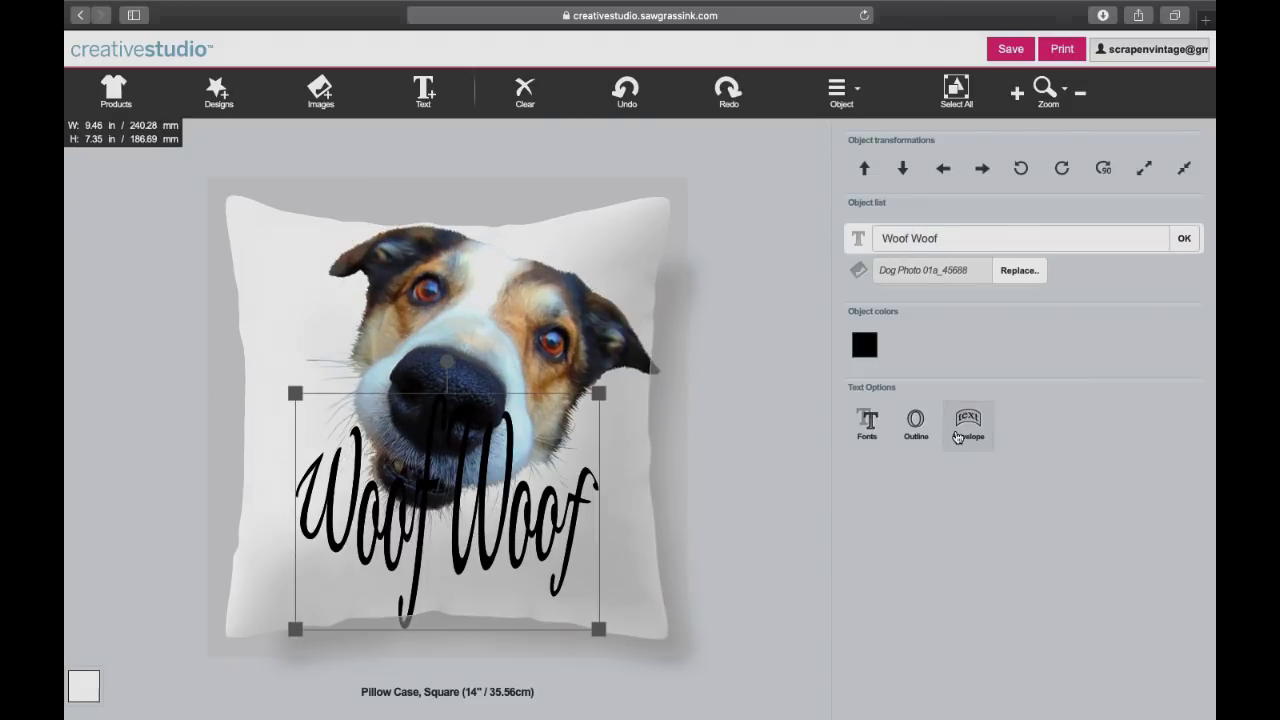
click(658, 184)
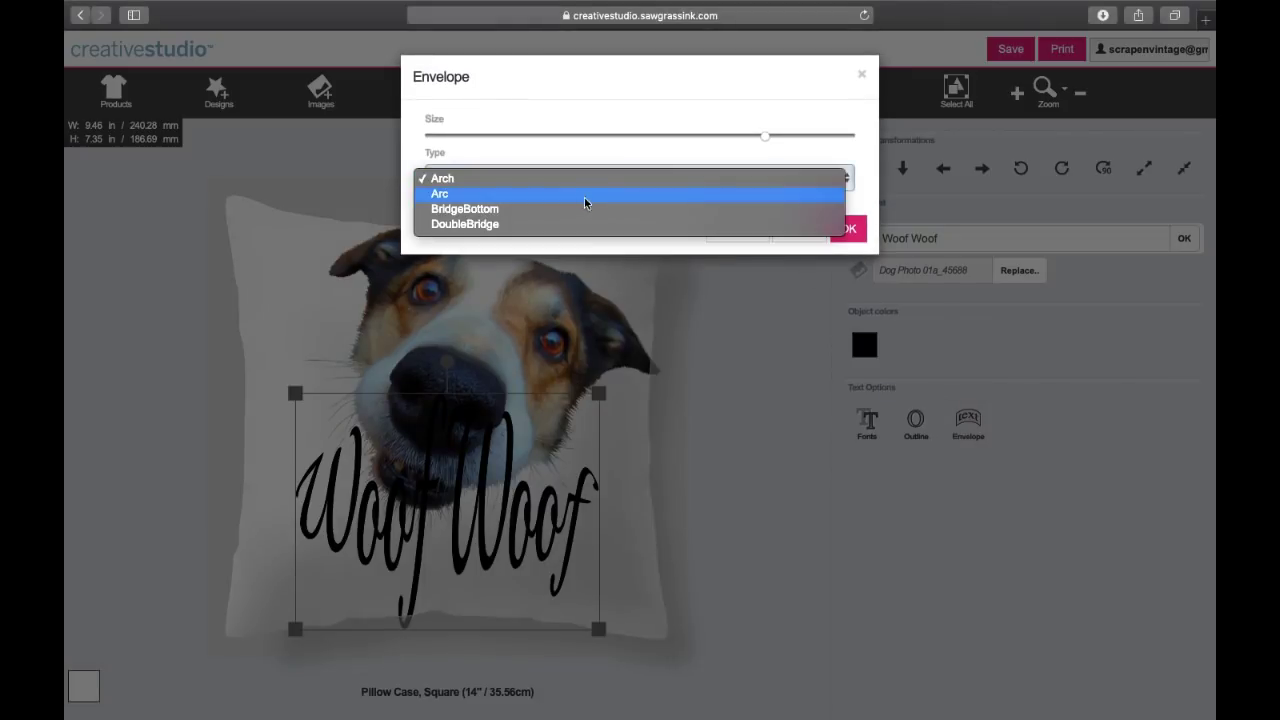
click(591, 209)
click(845, 228)
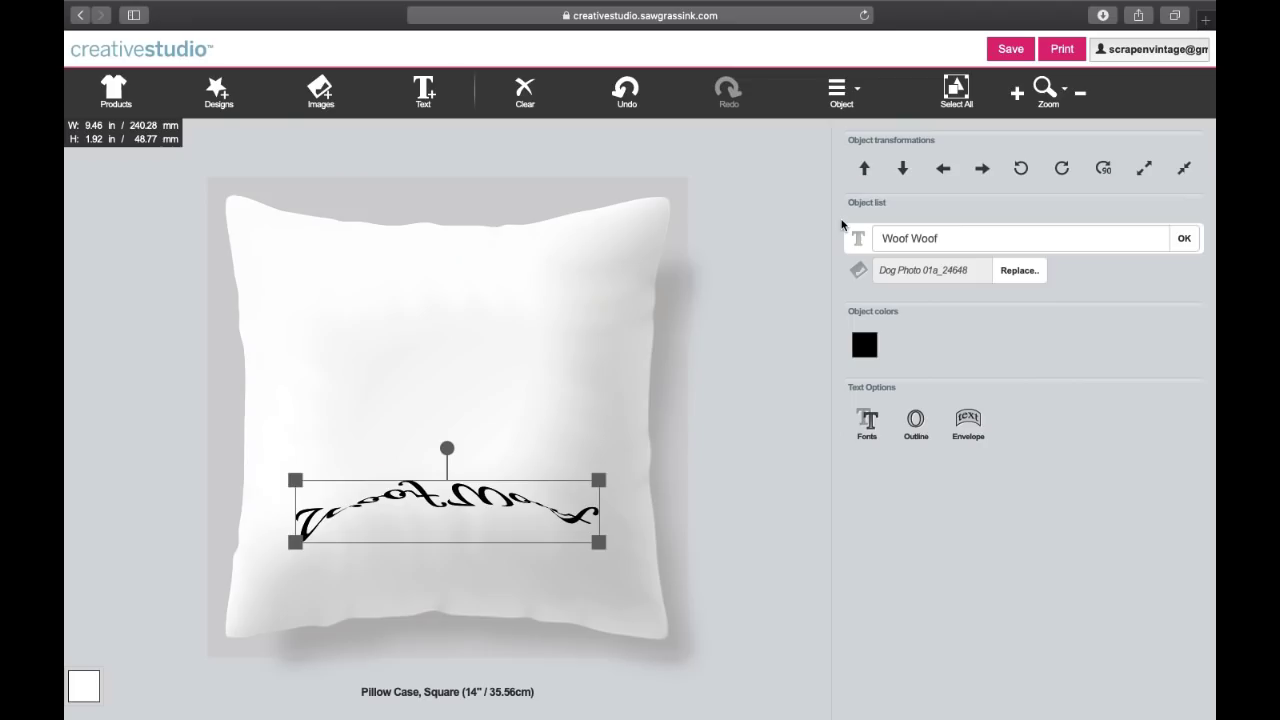
Step: Reduce the BridgeBottom envelope on "Woof Woof" to a size just above the midpoint
click(968, 424)
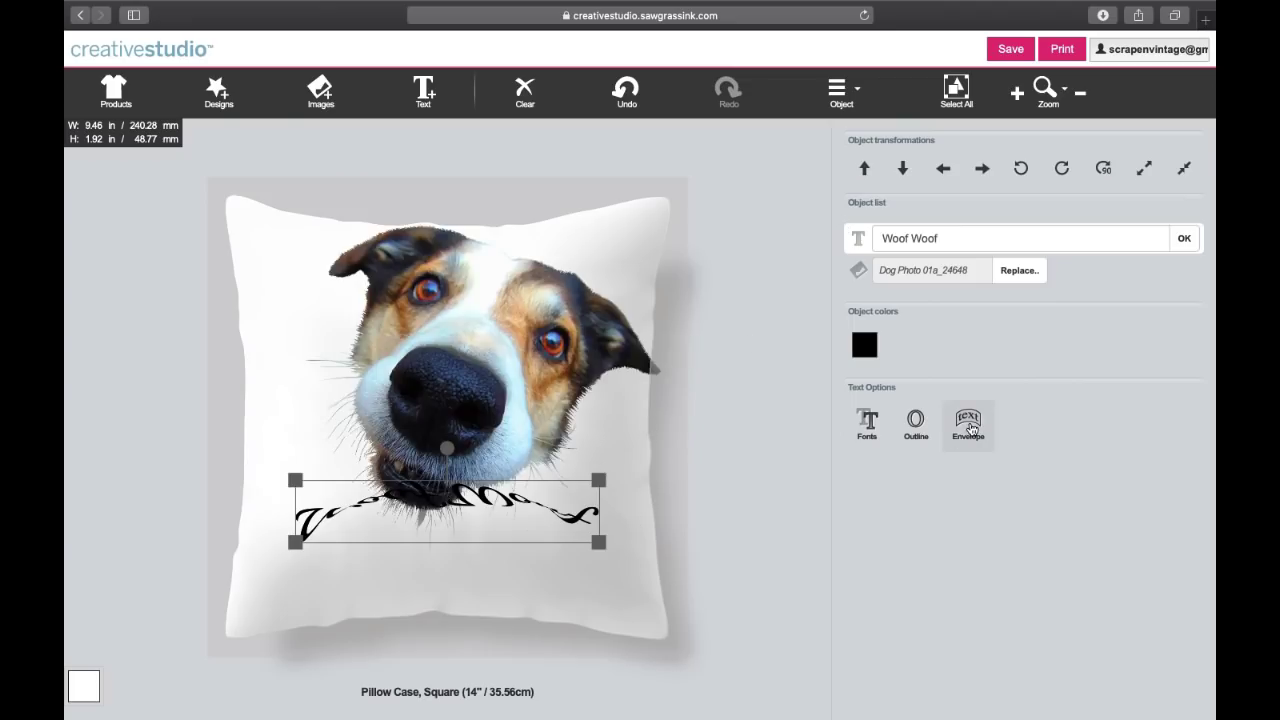
drag(764, 141, 664, 137)
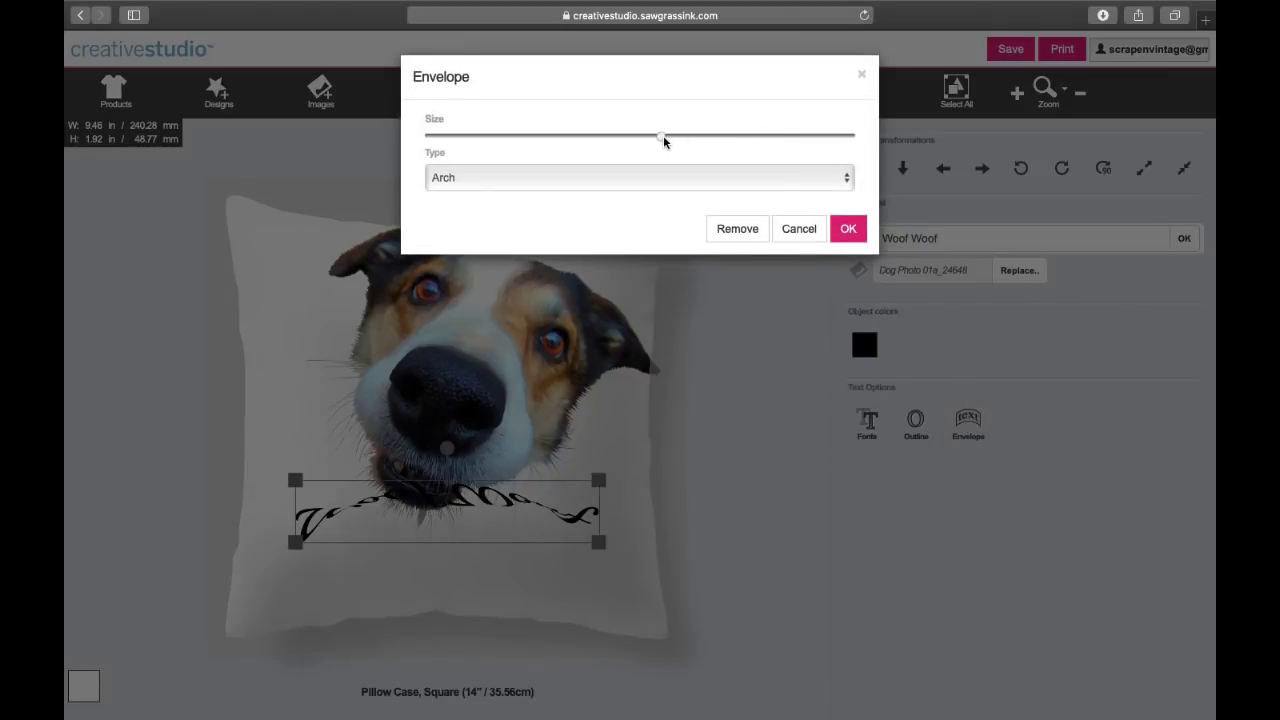
click(683, 188)
click(671, 208)
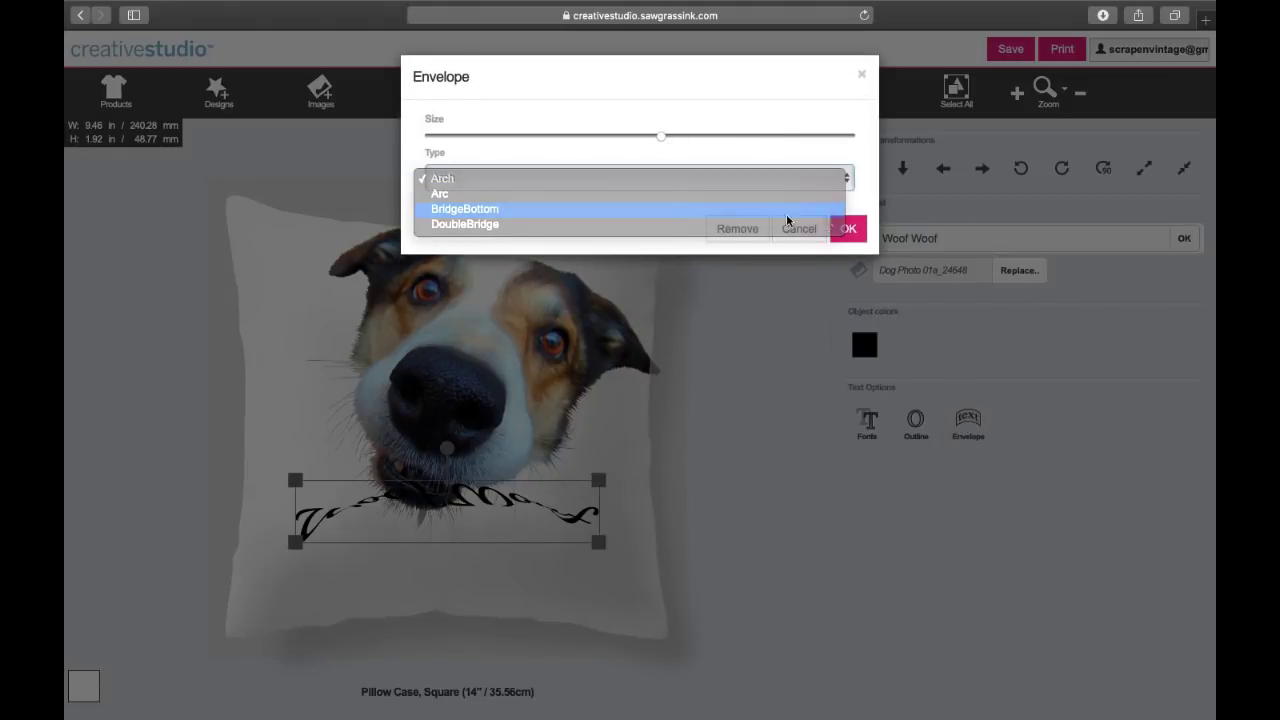
click(847, 228)
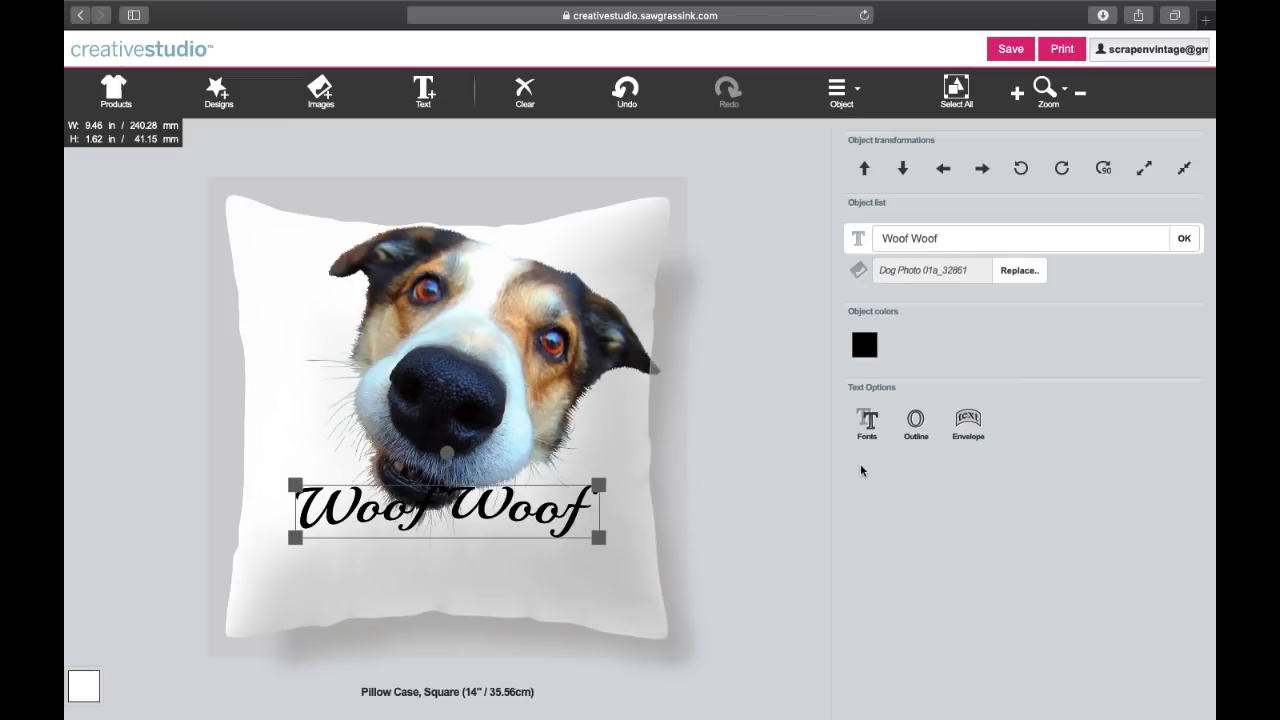
Step: Move the "Woof Woof" text below the dog's chin, shift the dog photo slightly down and deselect everything
drag(466, 512, 464, 553)
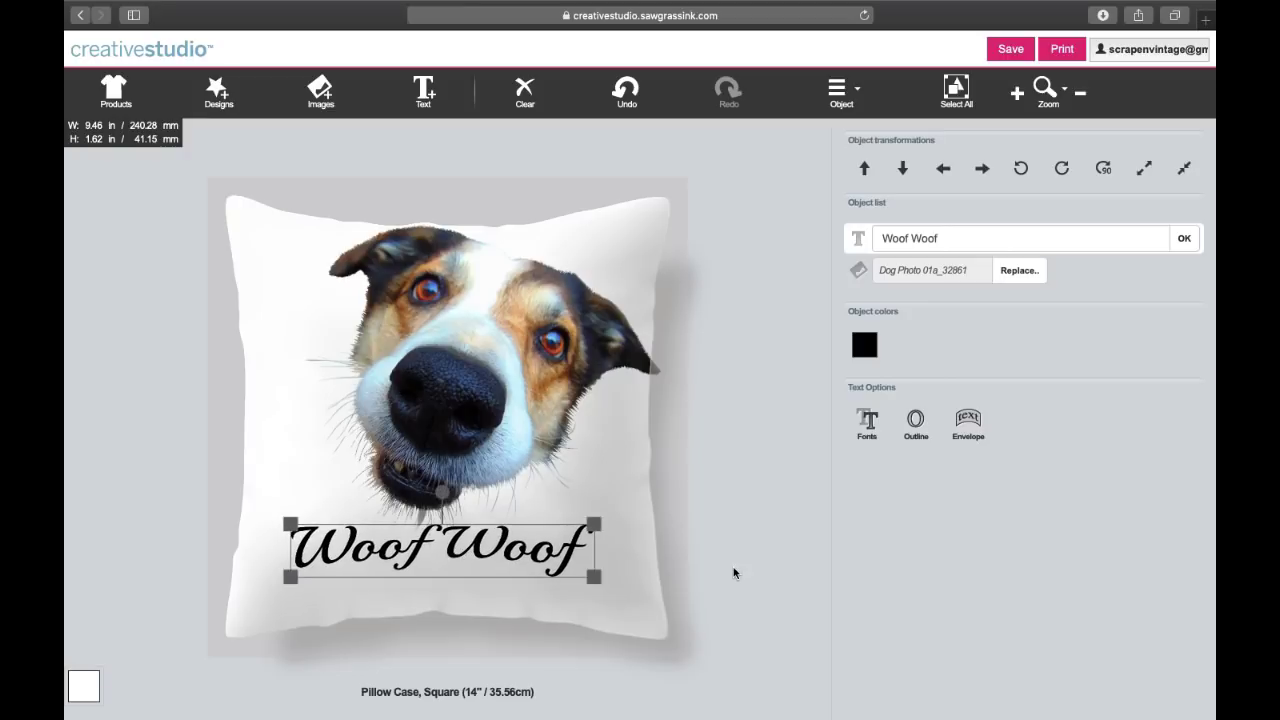
click(592, 582)
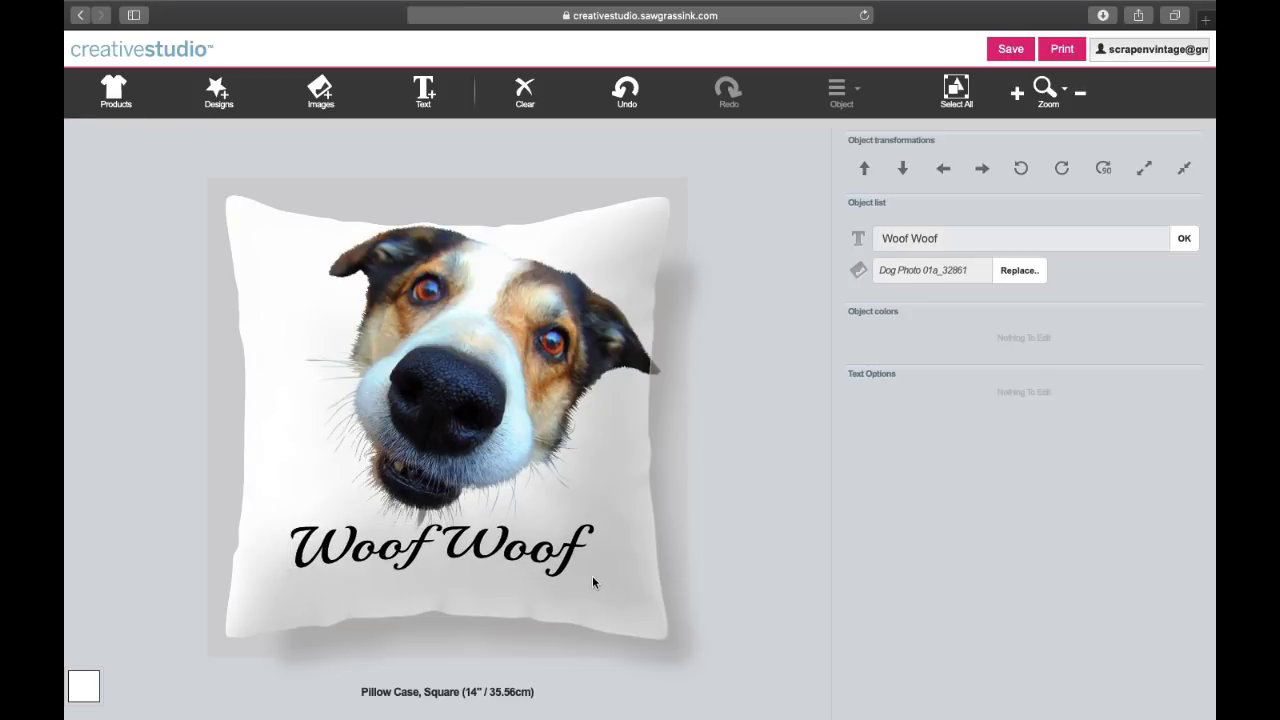
click(511, 414)
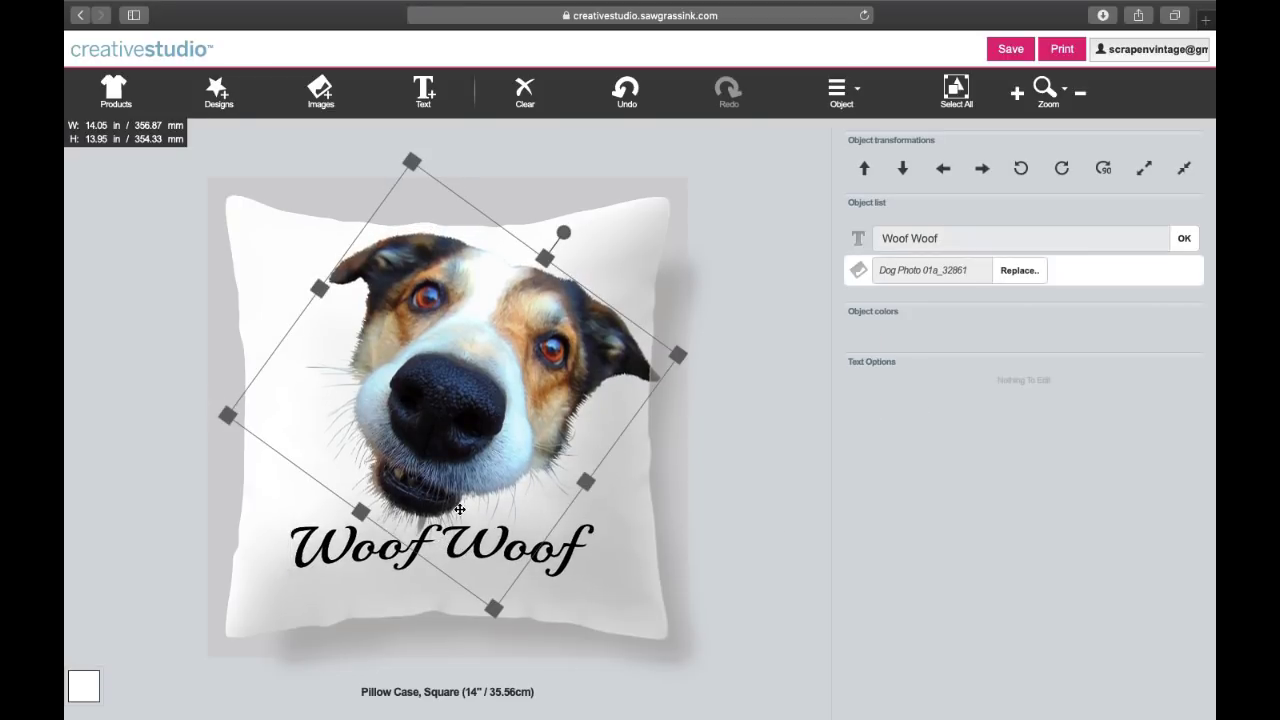
click(621, 539)
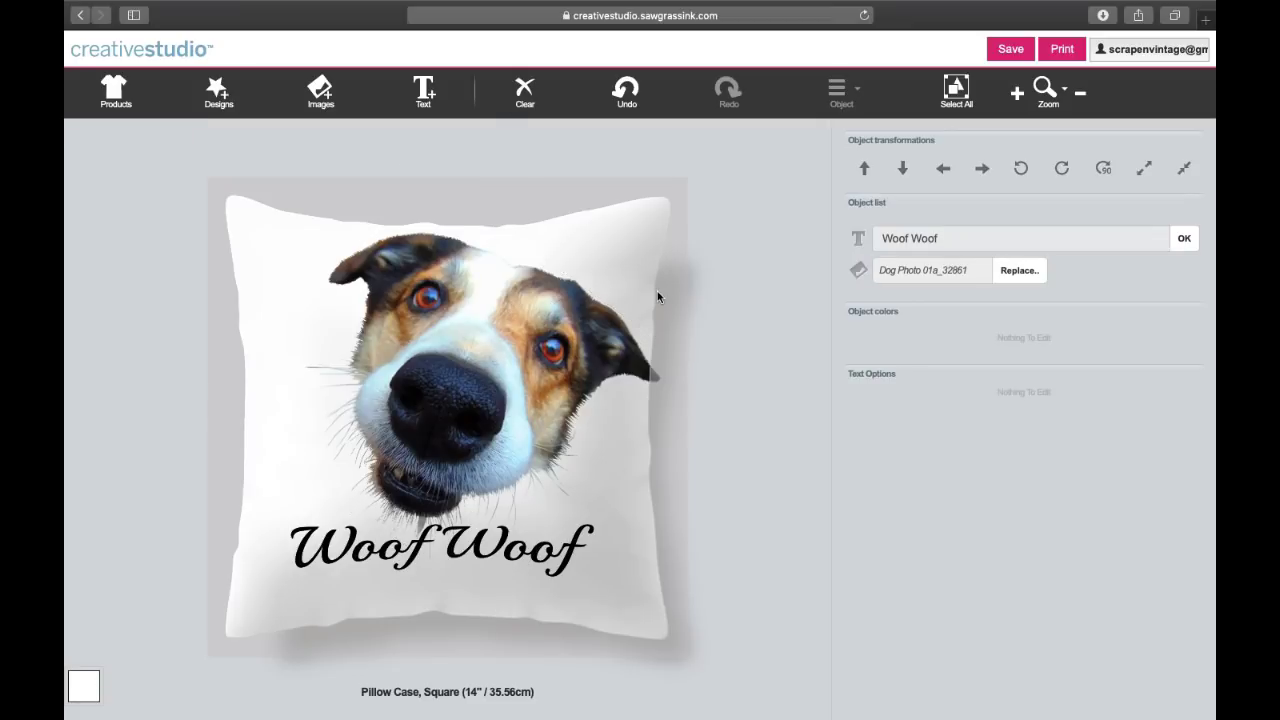
Step: Clear all designs from the pillow case and add a new text object reading "hello"
click(524, 96)
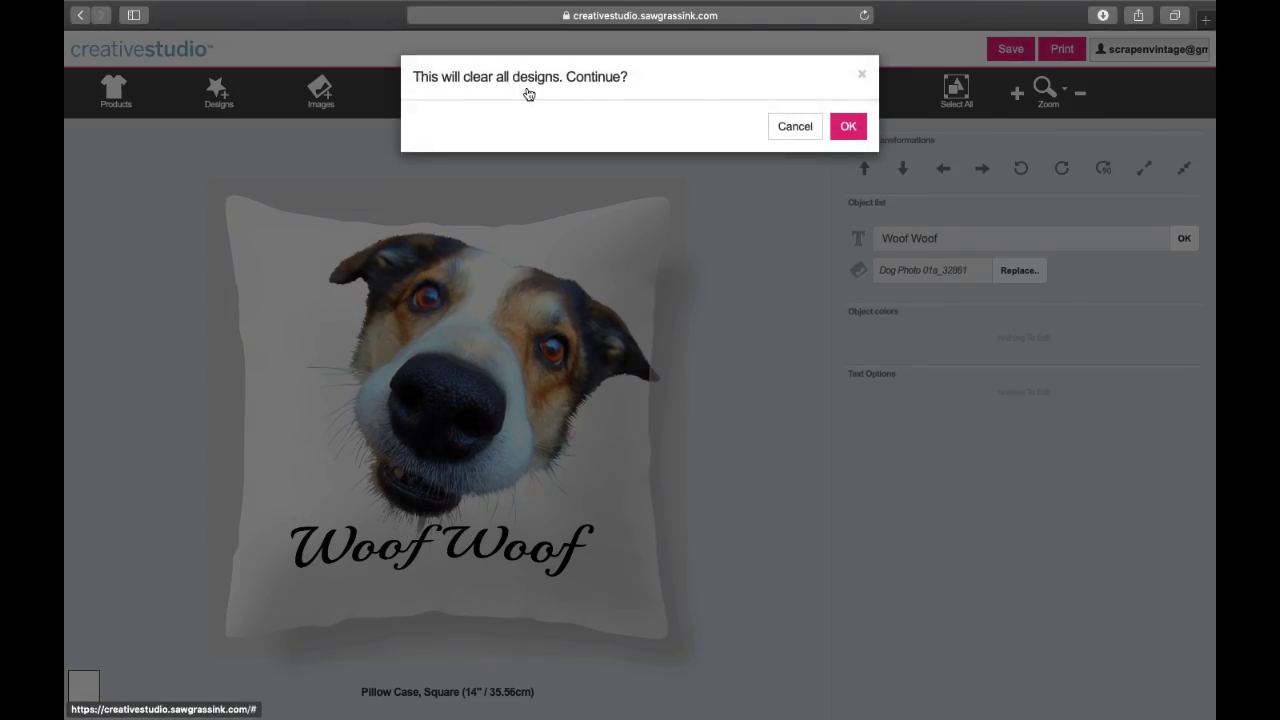
click(845, 132)
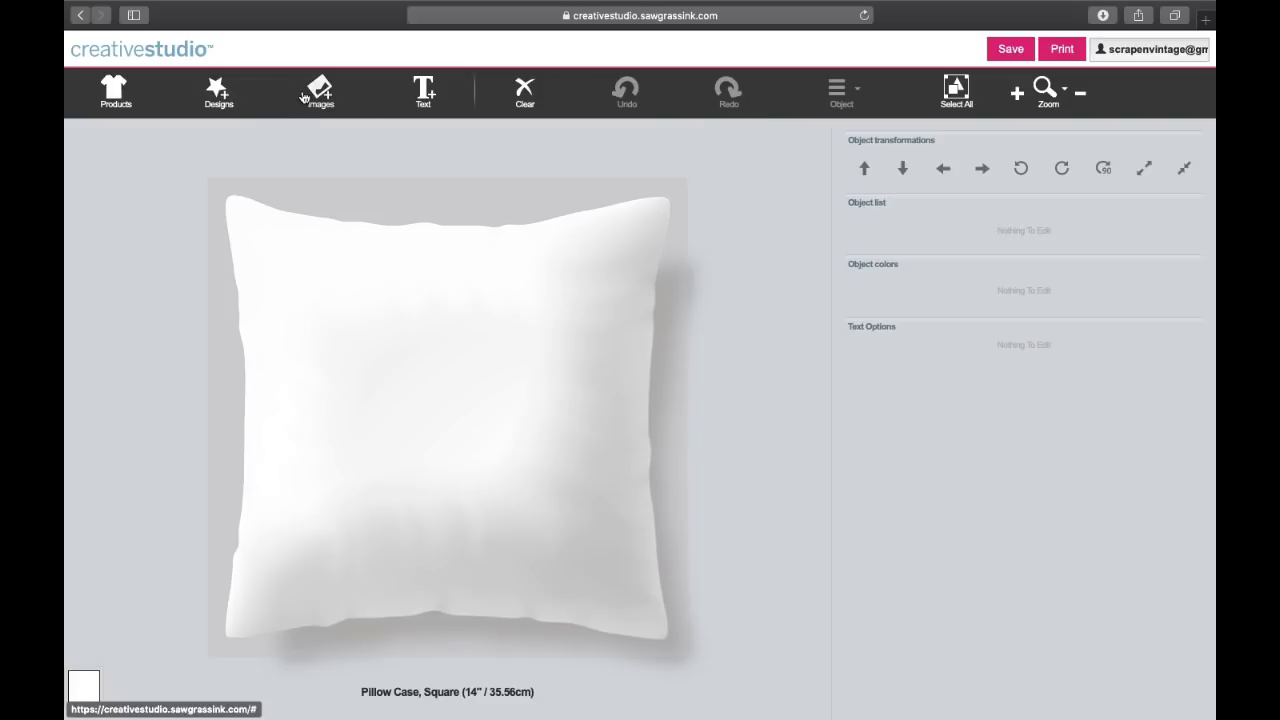
click(423, 100)
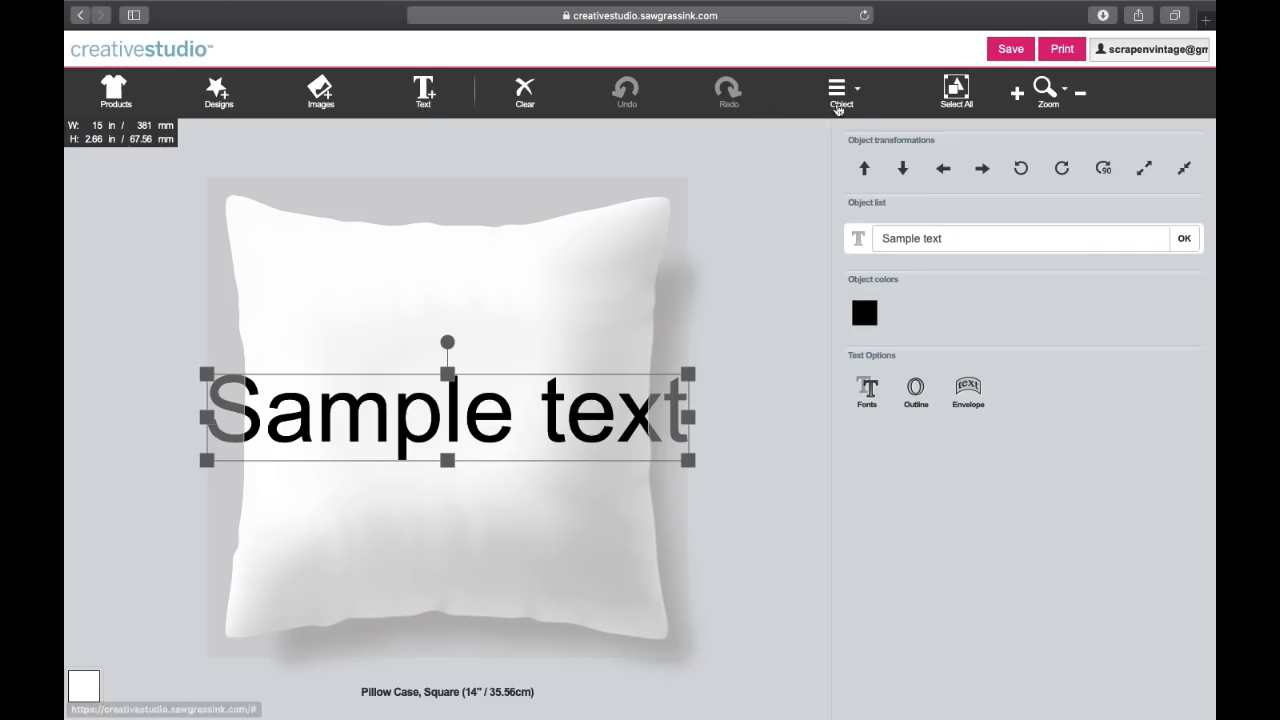
triple_click(962, 245)
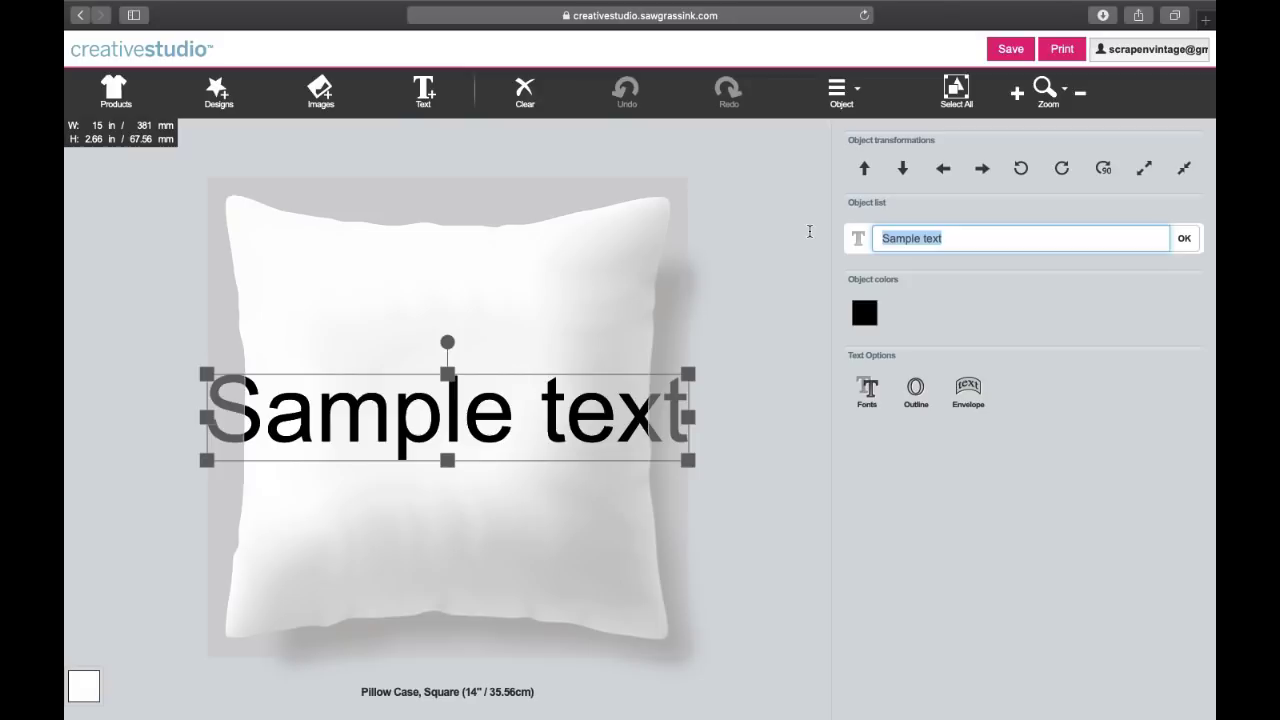
text(hello)
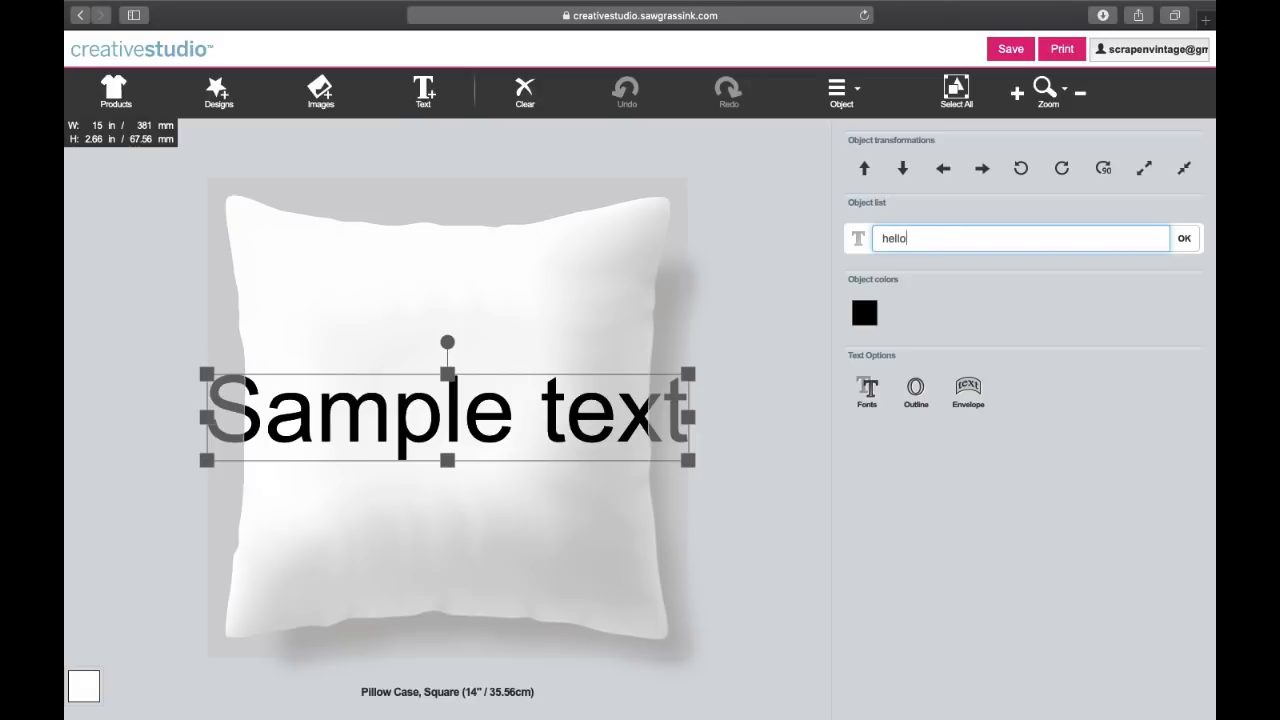
click(1184, 238)
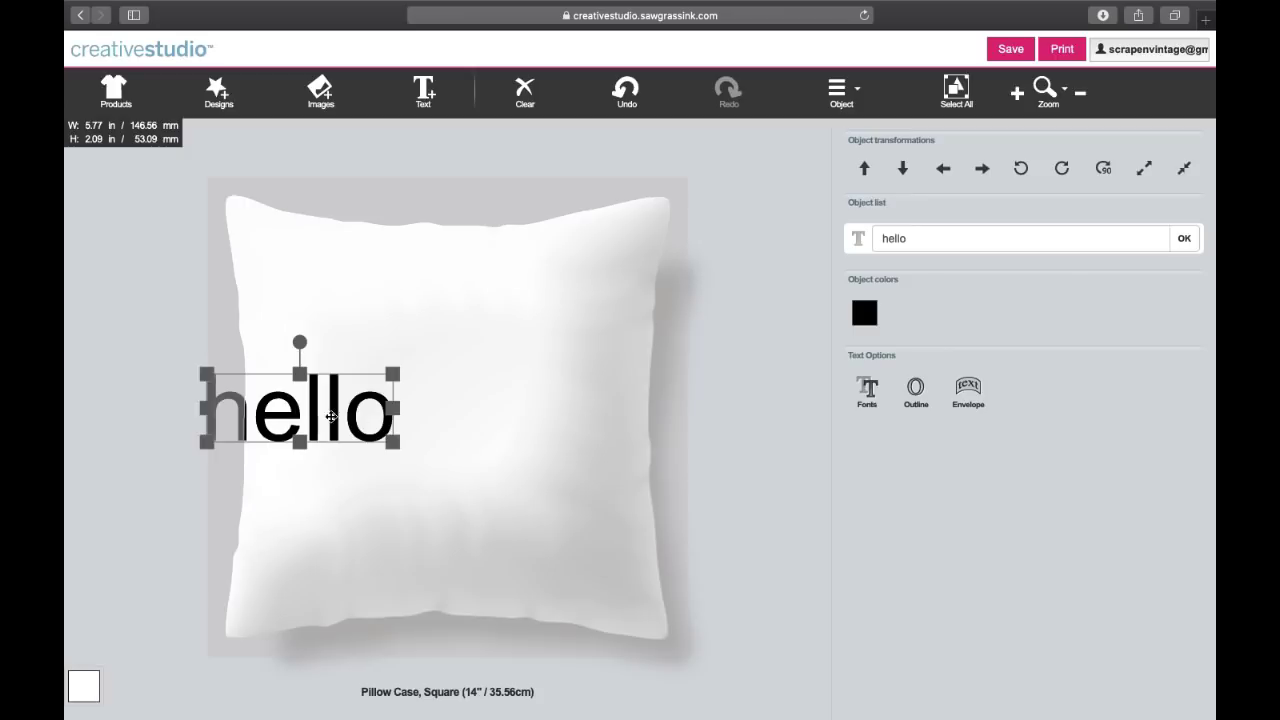
Step: Enlarge the "hello" text to about 11 in wide and position it in the middle of the pillow
drag(331, 417, 443, 408)
drag(505, 435, 620, 549)
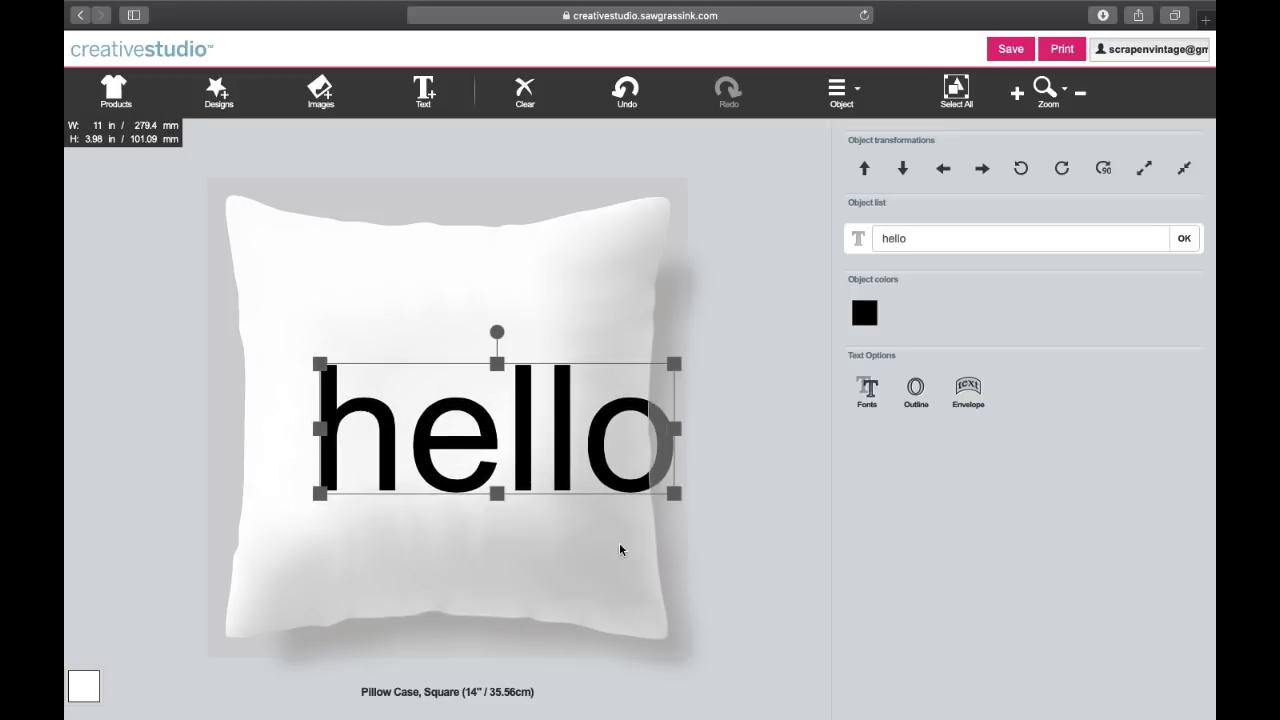
drag(552, 459, 504, 437)
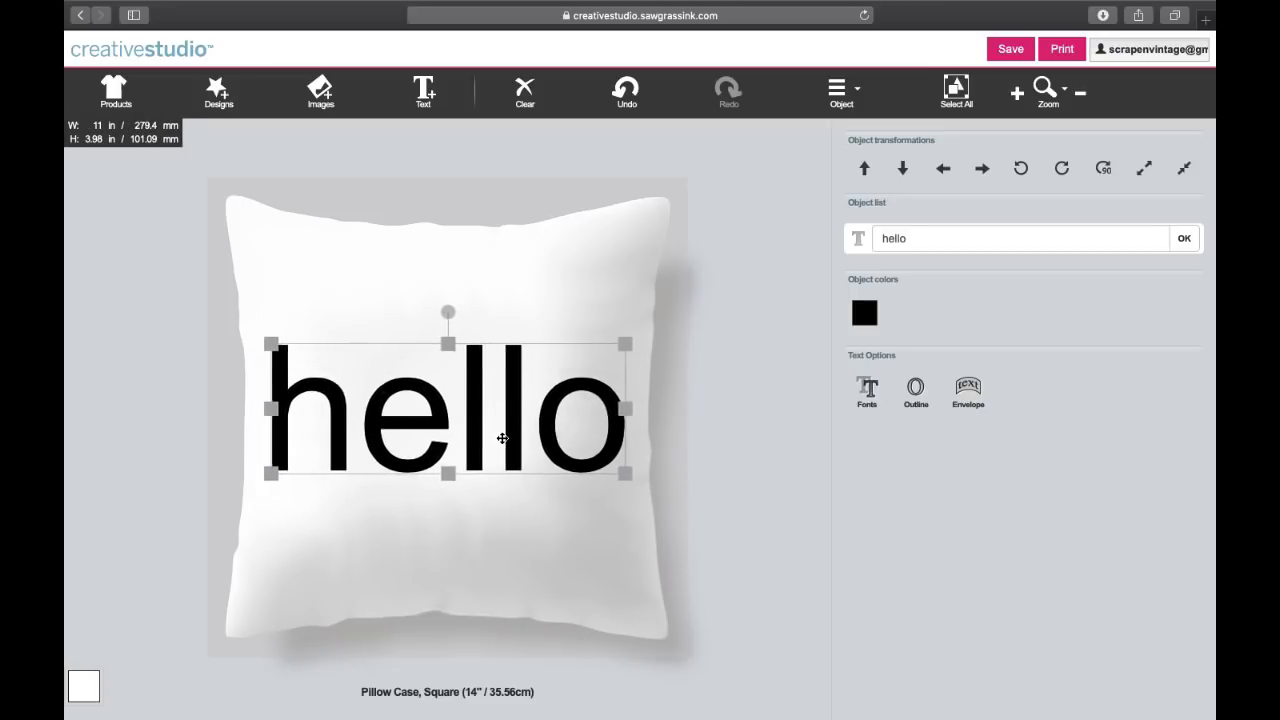
Step: Deselect the "hello" text, undo its last move and redo it
click(534, 551)
click(624, 89)
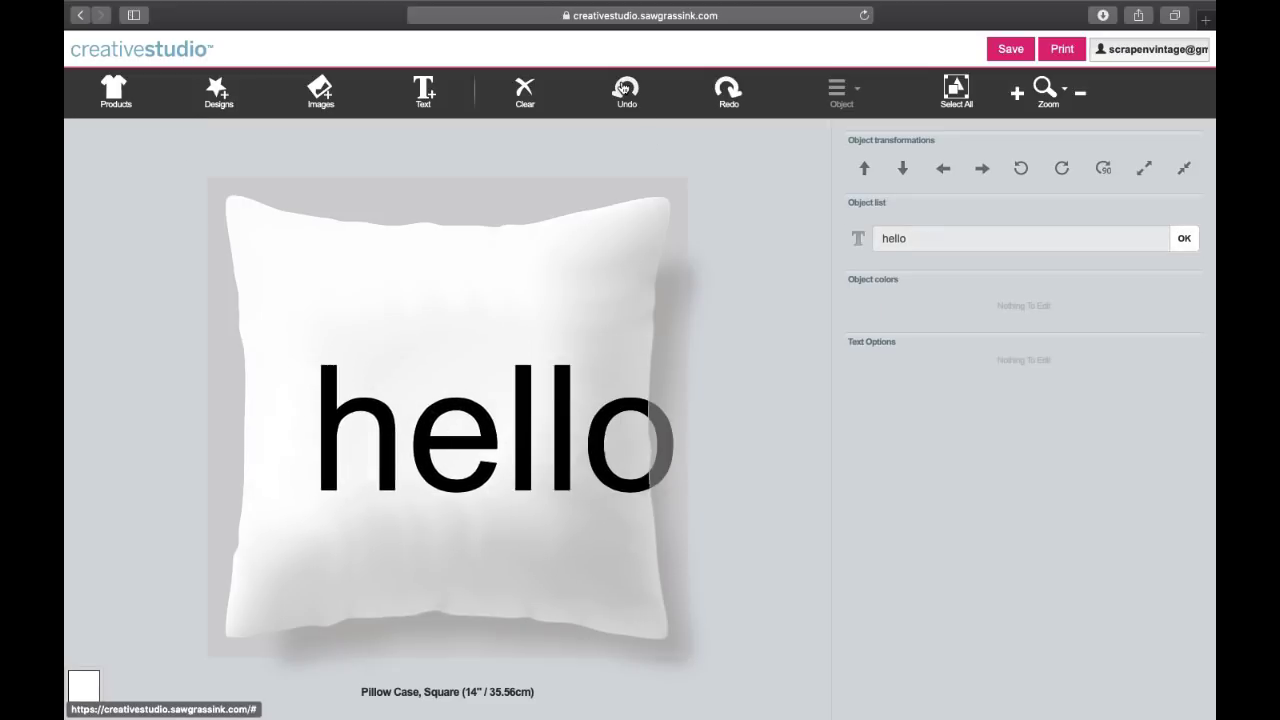
click(722, 86)
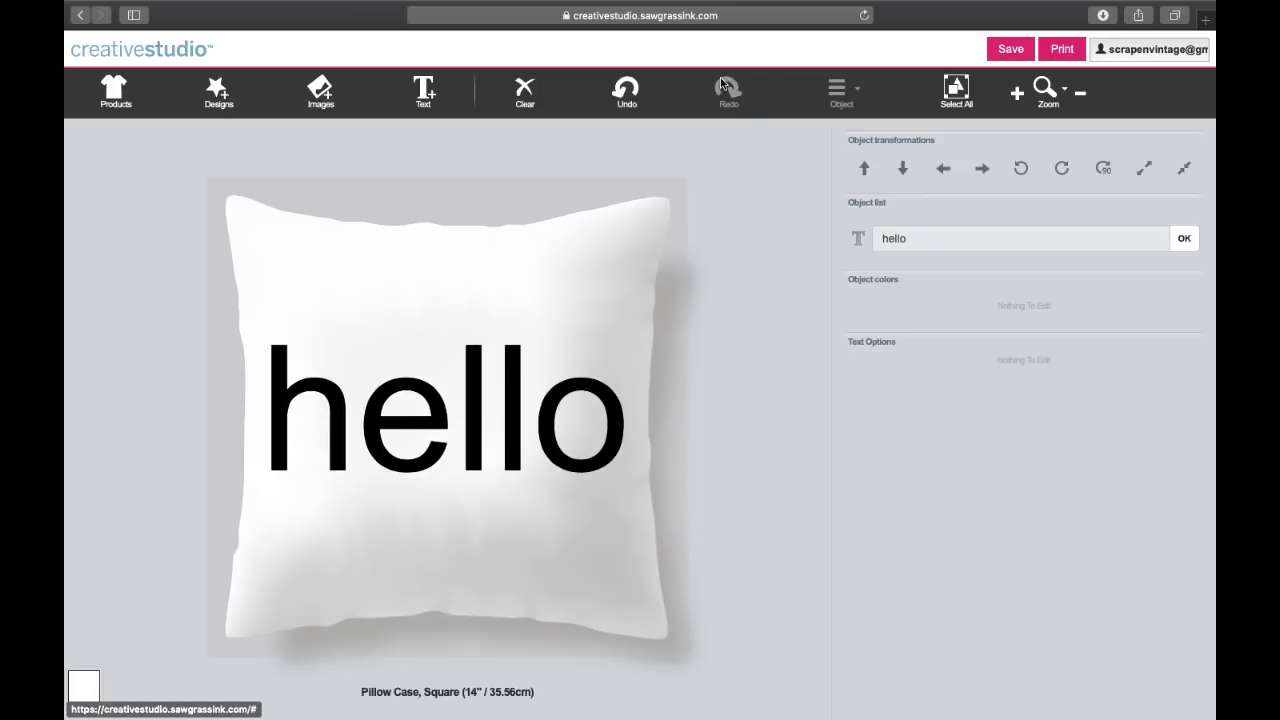
Step: Move the "hello" text up into the upper half of the pillow and deselect it
click(381, 431)
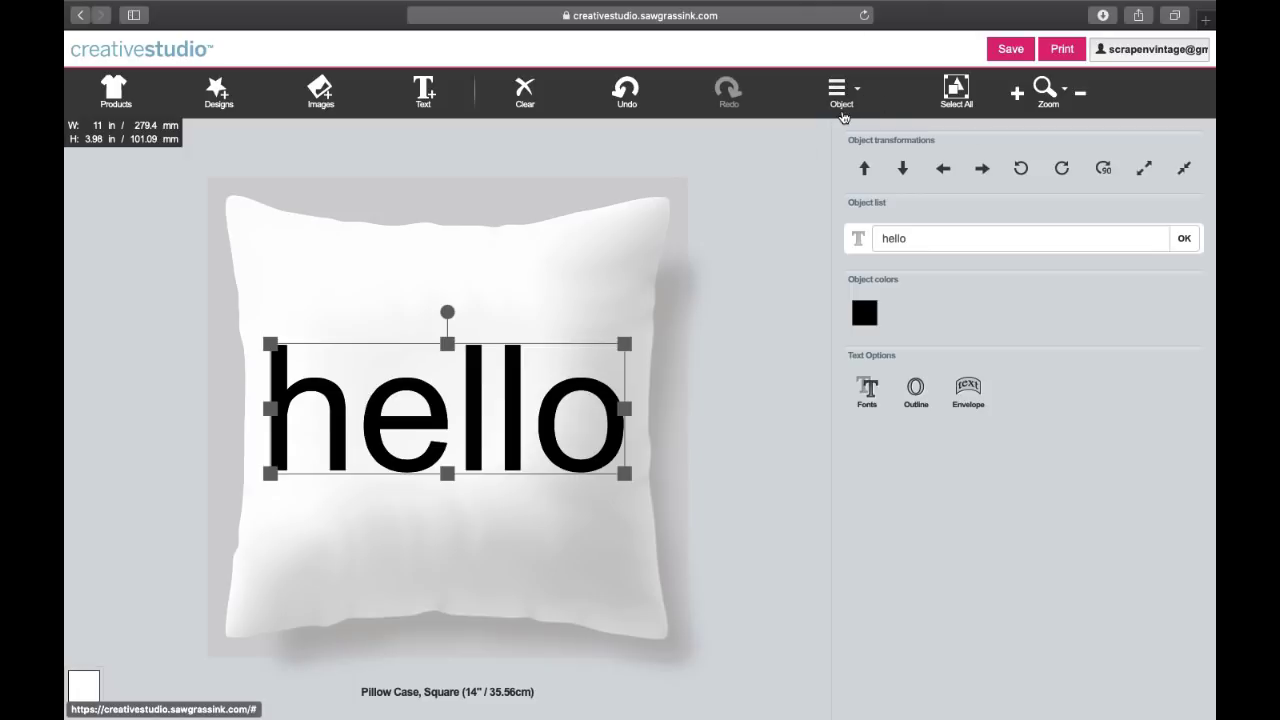
click(841, 92)
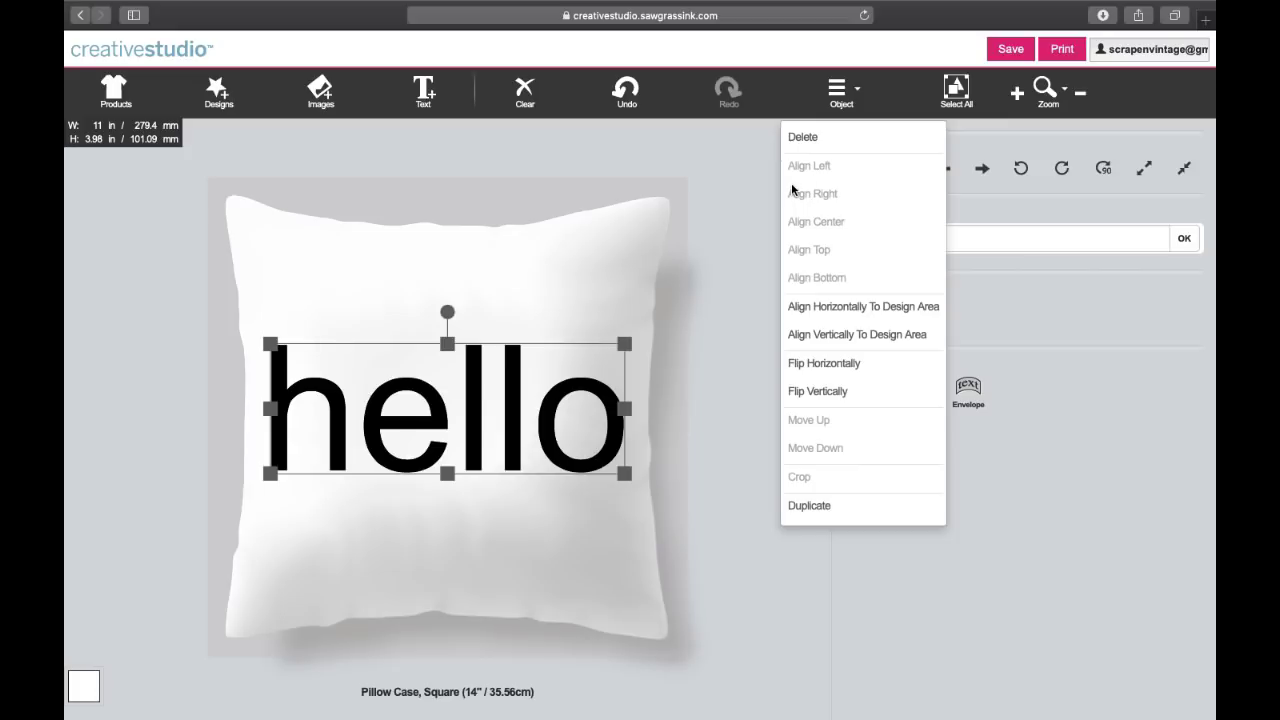
drag(517, 413, 514, 332)
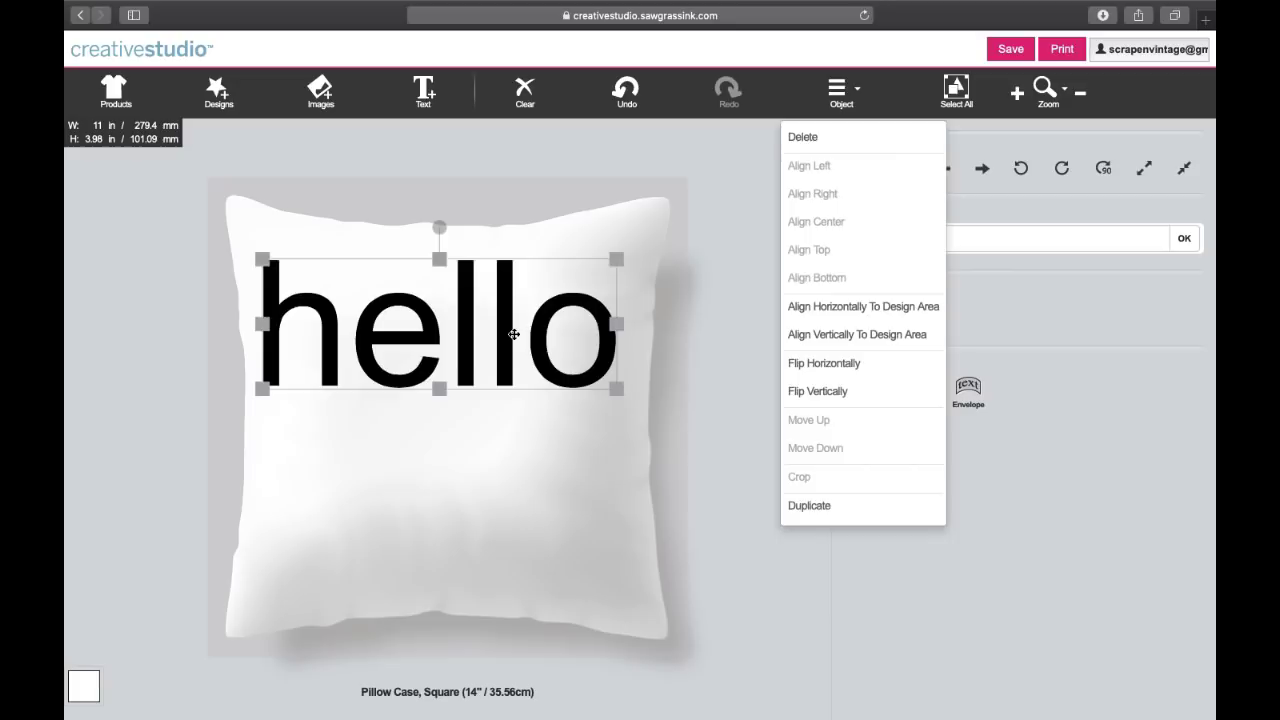
click(572, 482)
Step: Add a second text object reading "Bye"
click(424, 92)
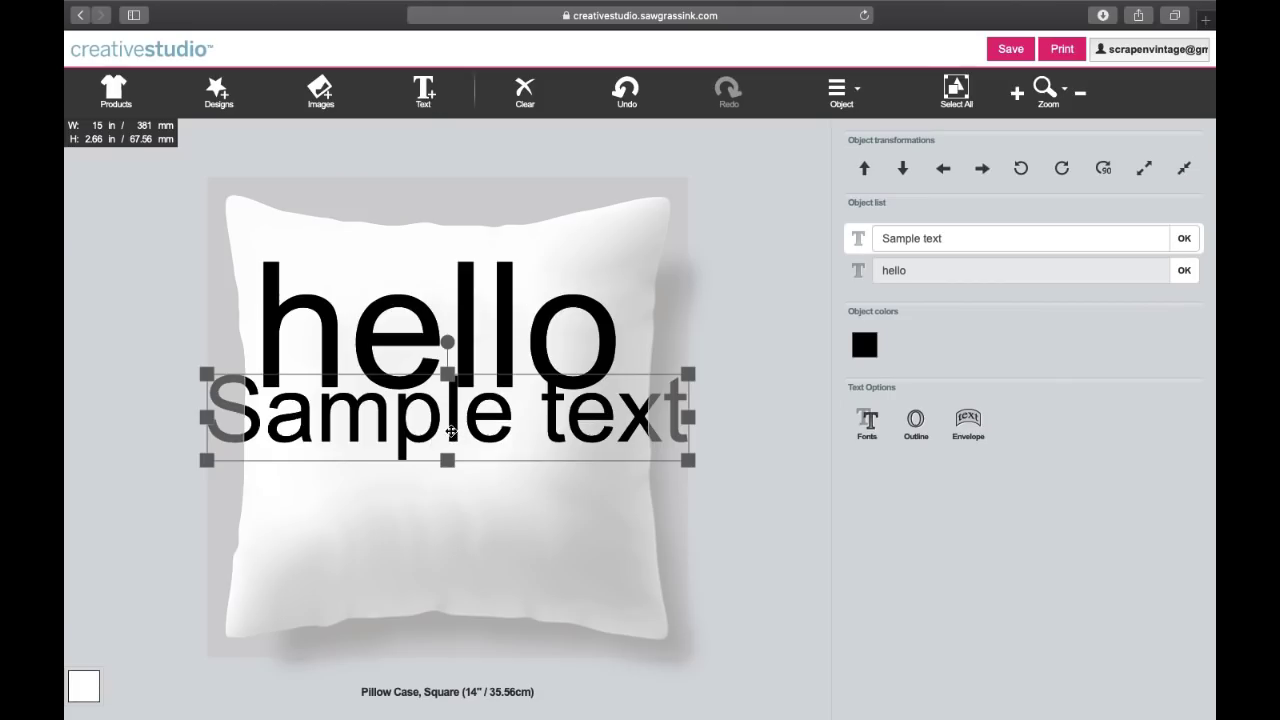
drag(965, 238, 841, 233)
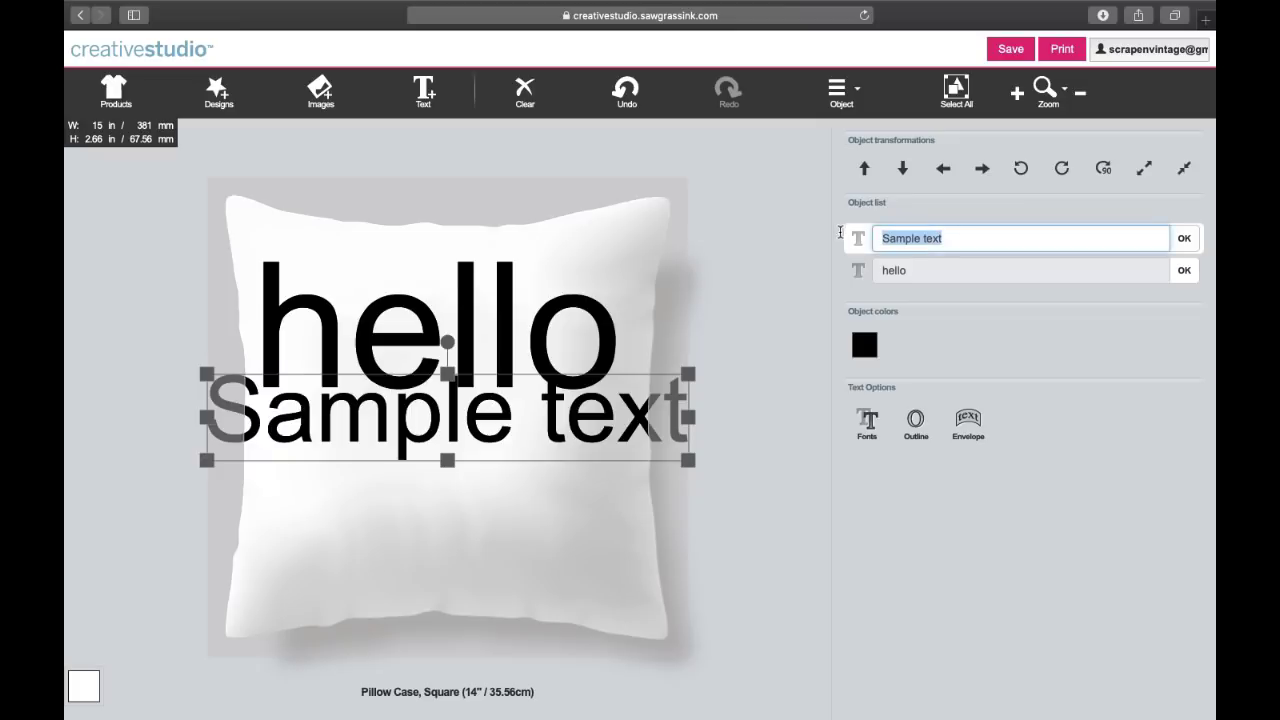
text(Bye)
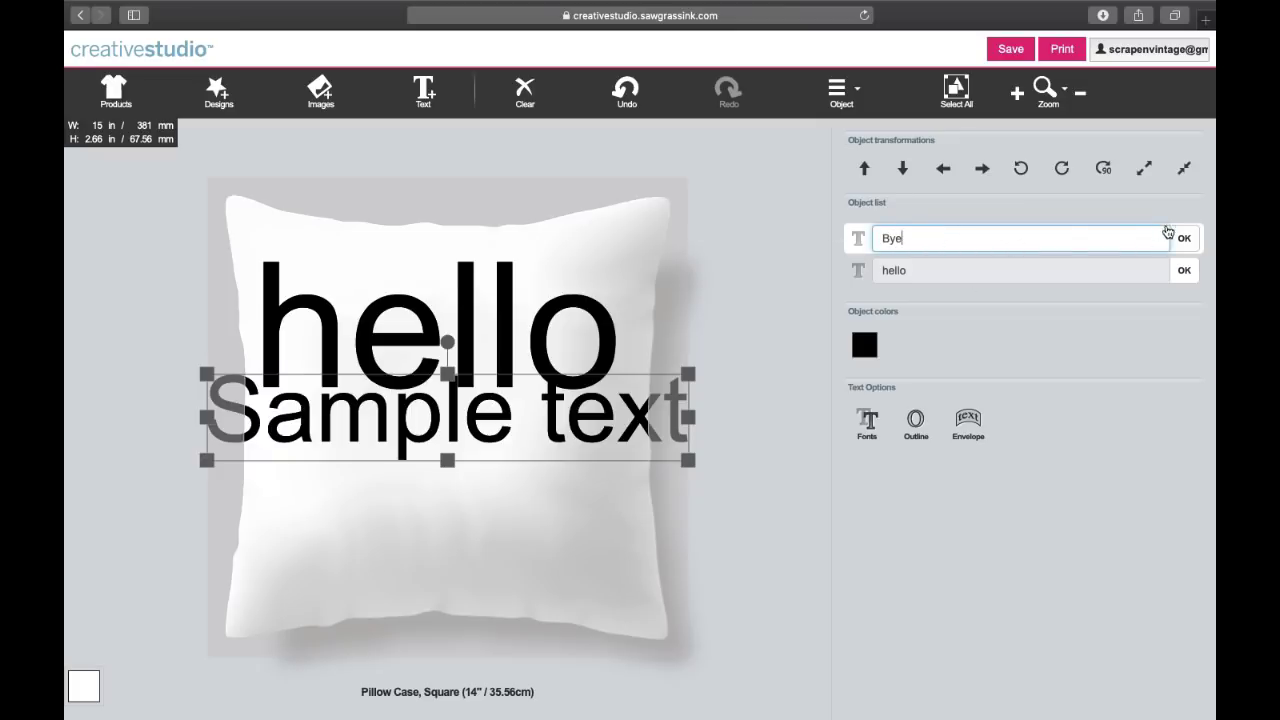
click(1177, 237)
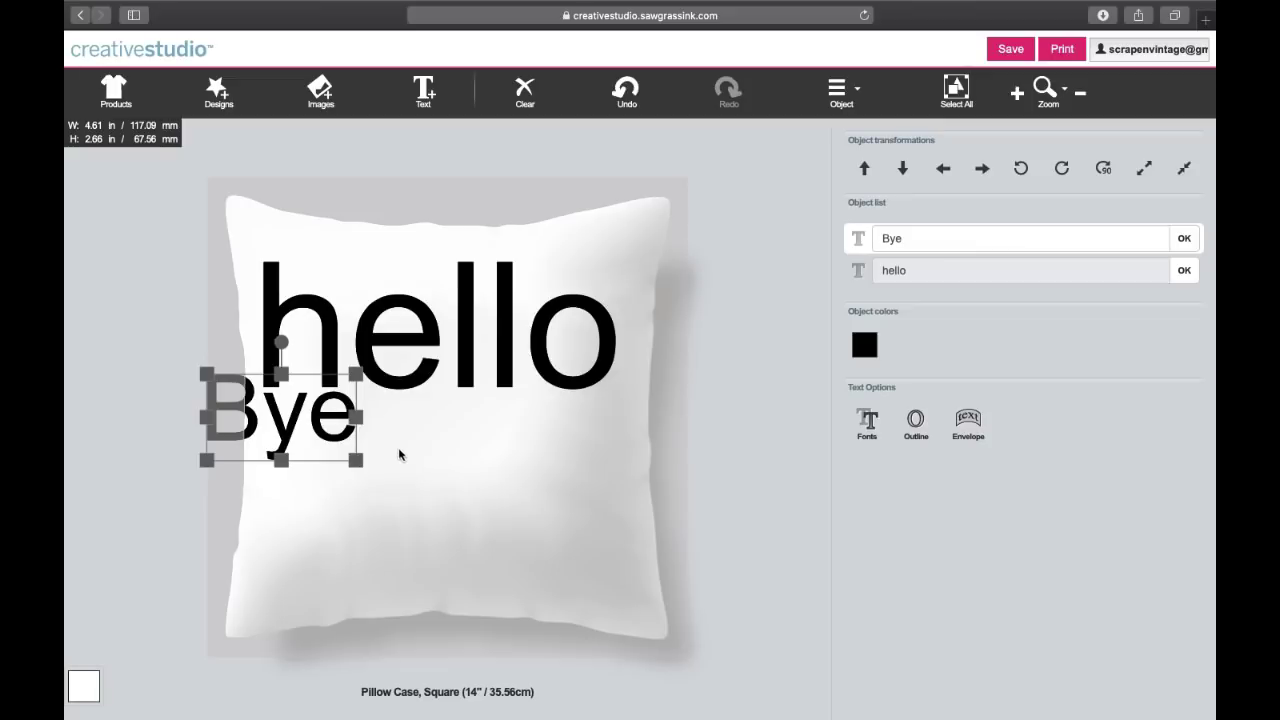
Step: Place the "Bye" text below "hello", shift "hello" slightly down and to the right, and deselect it
drag(318, 420, 473, 469)
click(469, 373)
drag(469, 373, 484, 390)
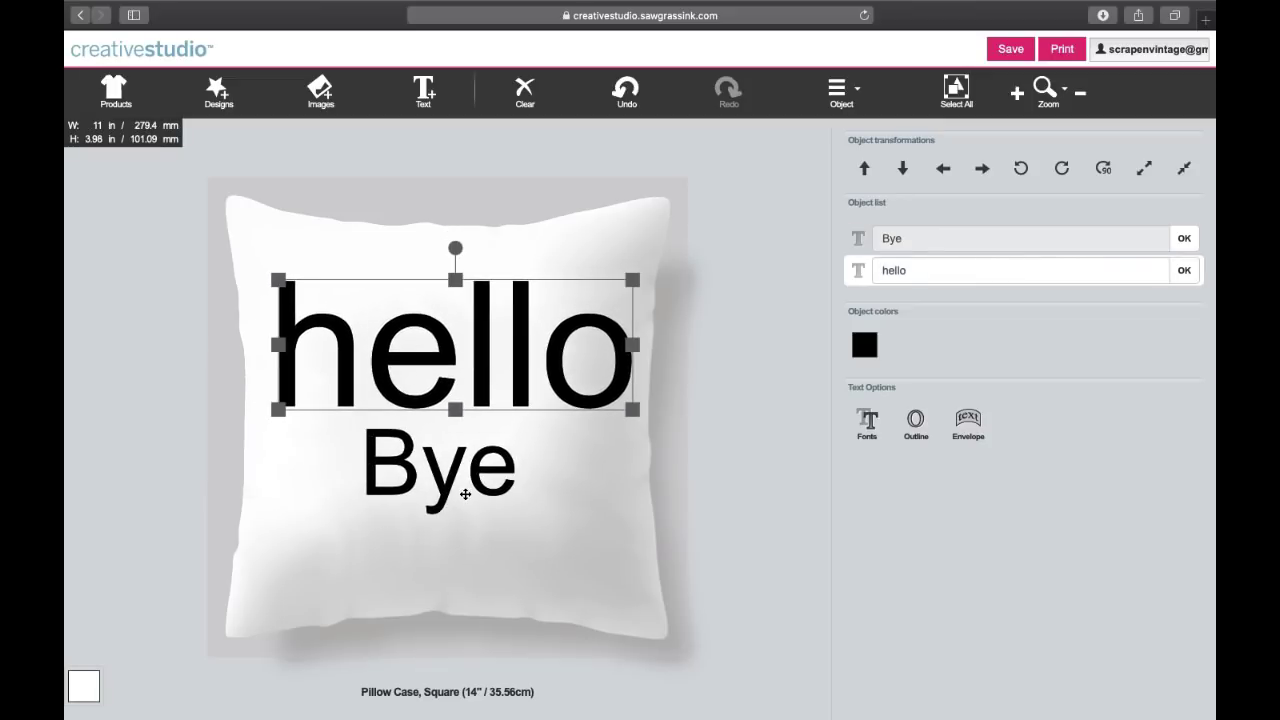
click(526, 526)
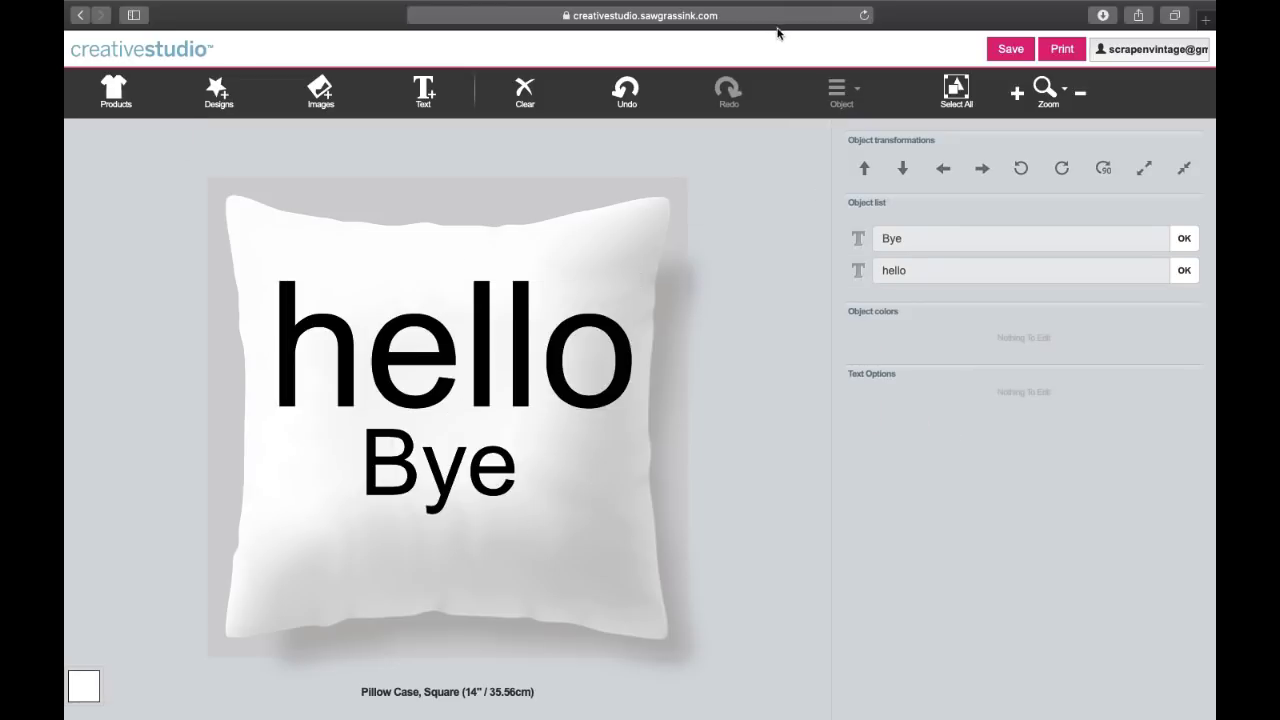
Step: Select both text objects and try aligning them left and right
click(957, 92)
click(858, 87)
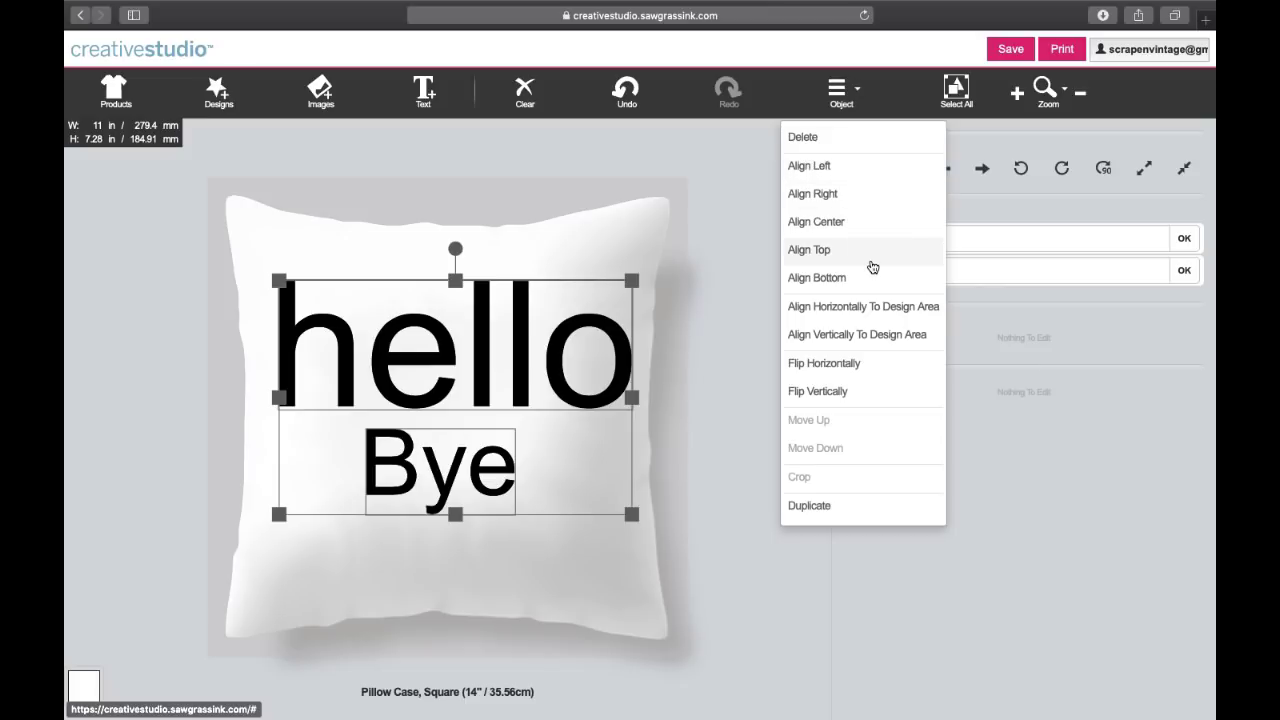
click(839, 170)
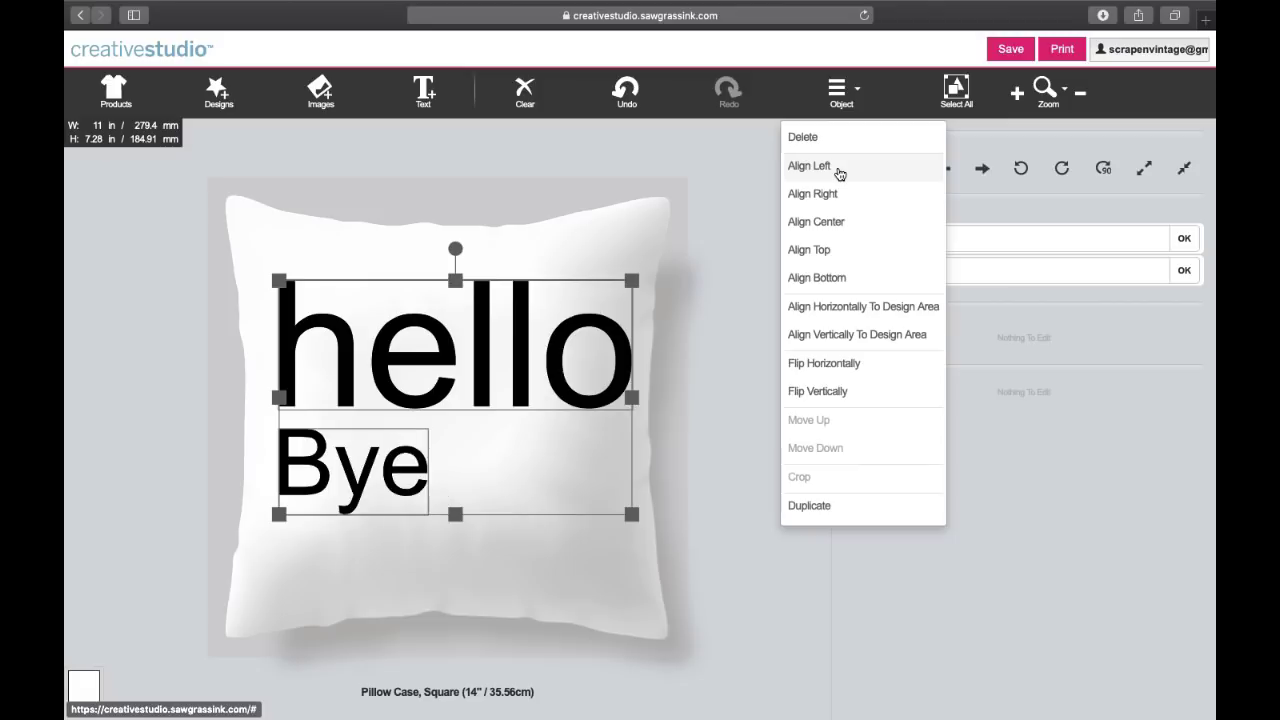
click(838, 198)
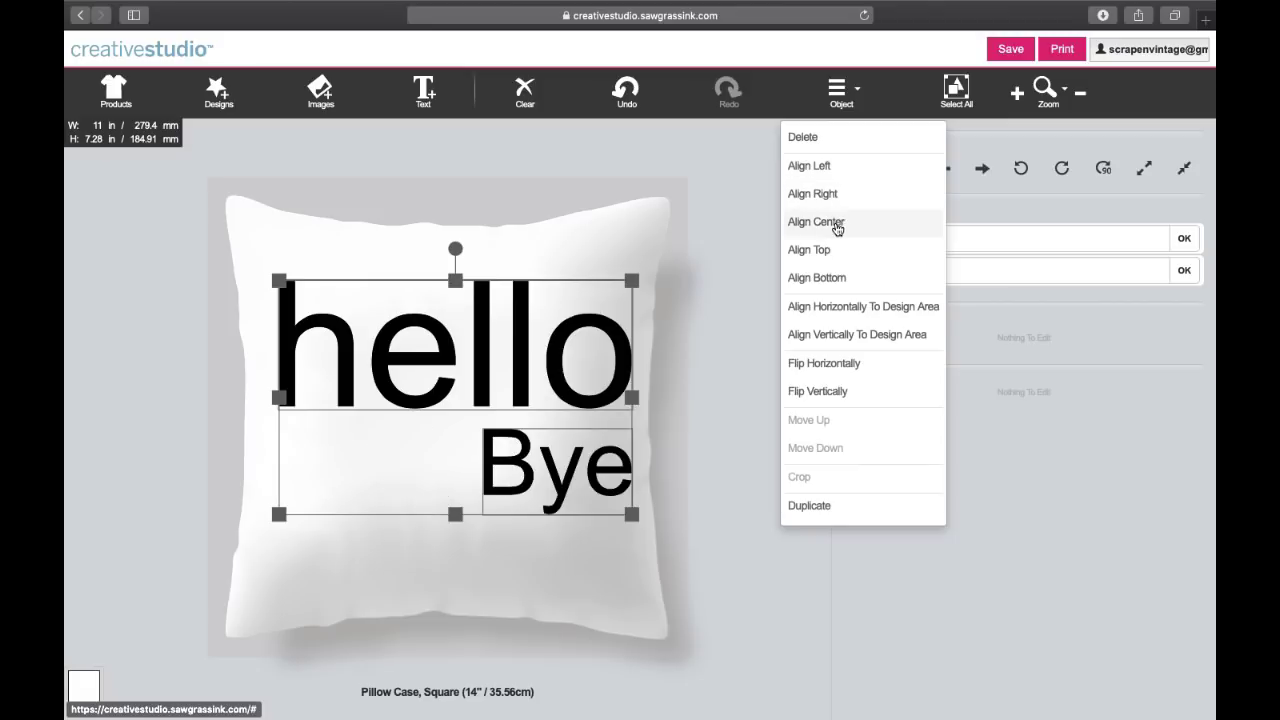
Step: Center-align "hello" and "Bye" with each other and align them horizontally and vertically to the design area
click(838, 227)
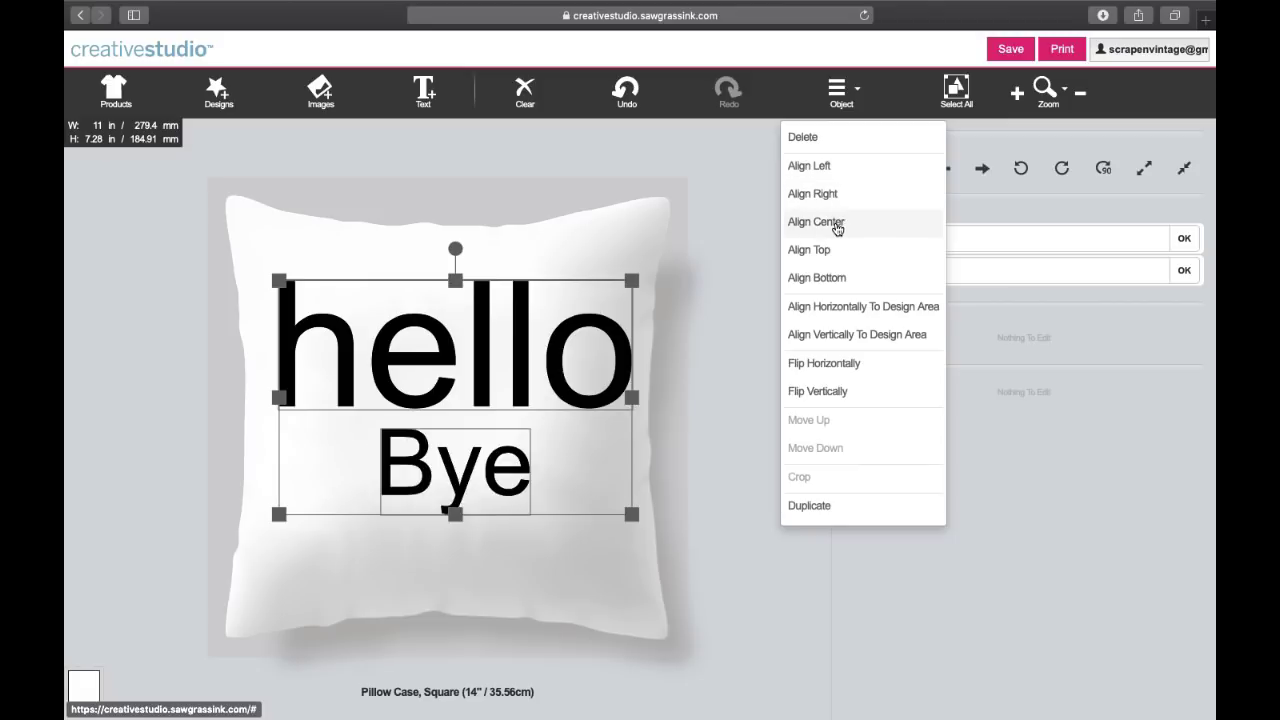
click(860, 318)
click(875, 338)
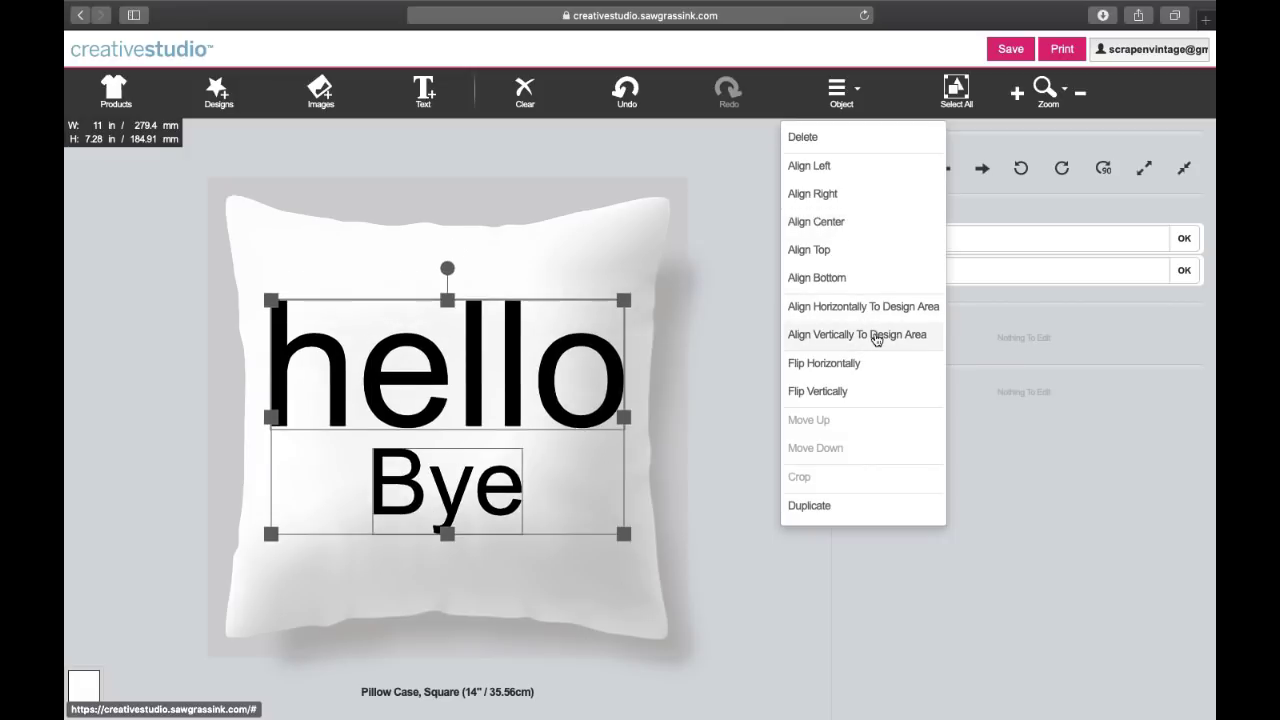
Step: Try flipping both texts horizontally and vertically, restore their normal orientation each time, and deselect them
click(864, 363)
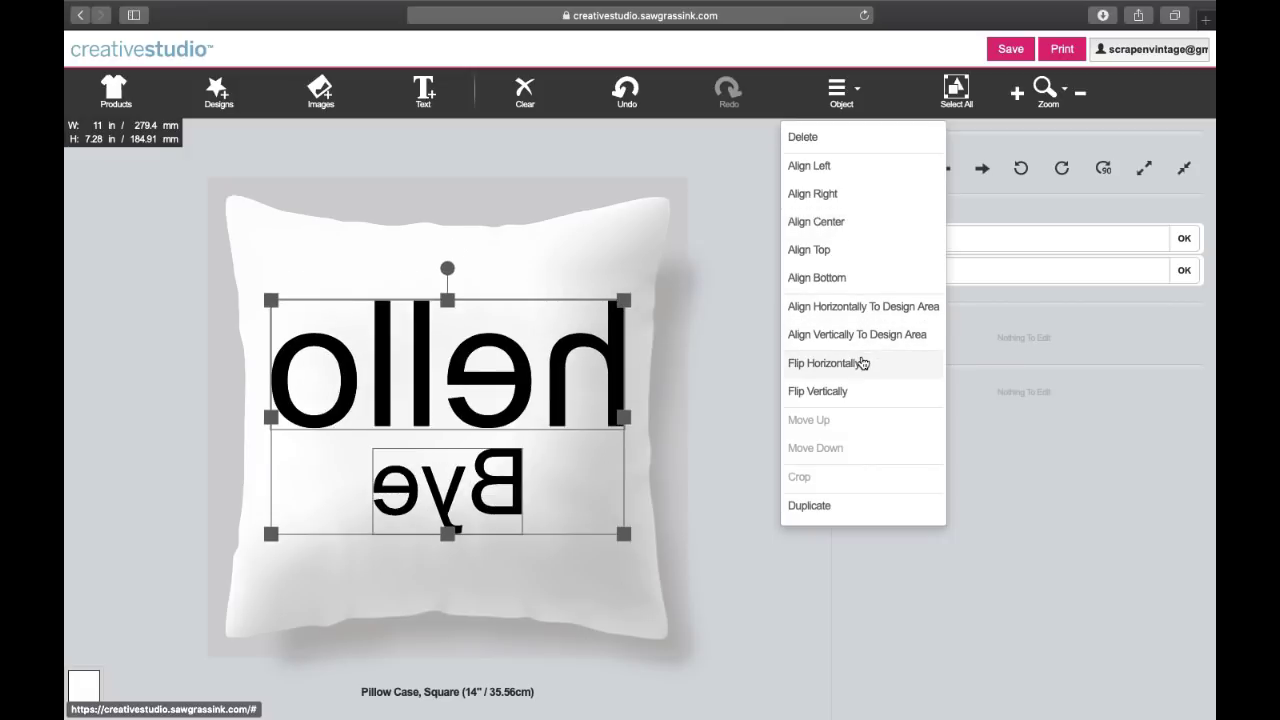
click(864, 363)
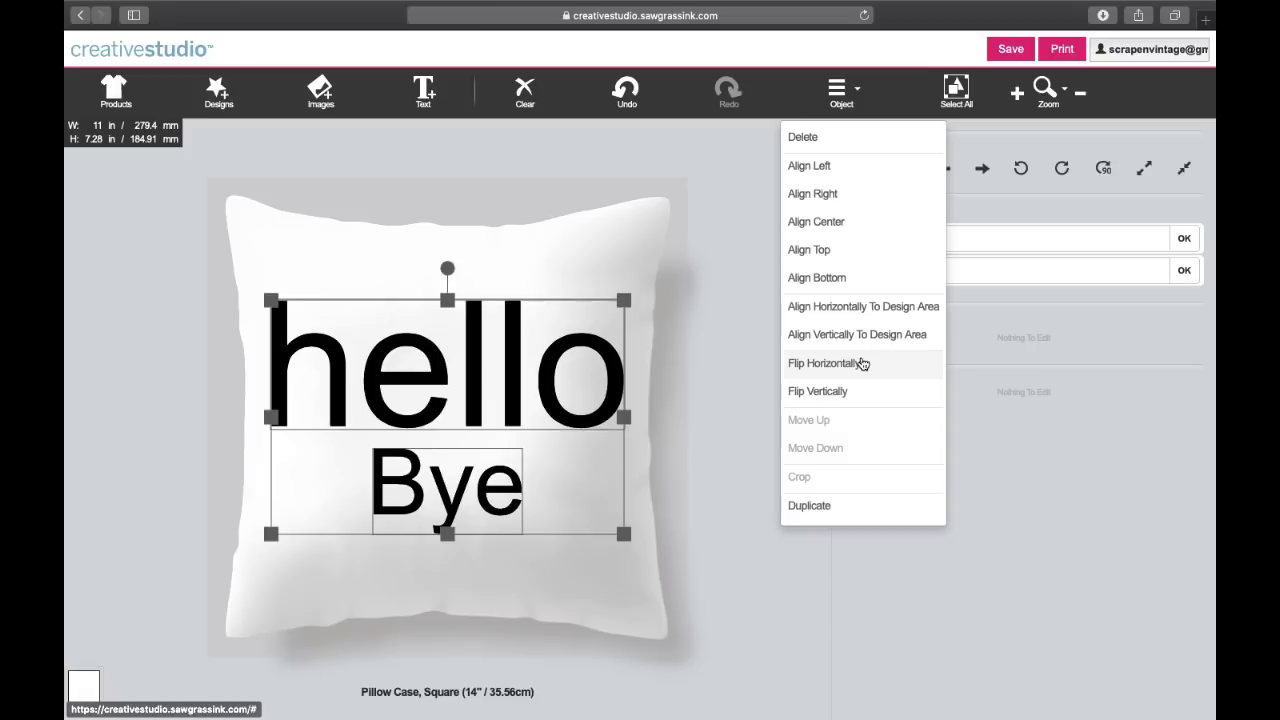
click(862, 364)
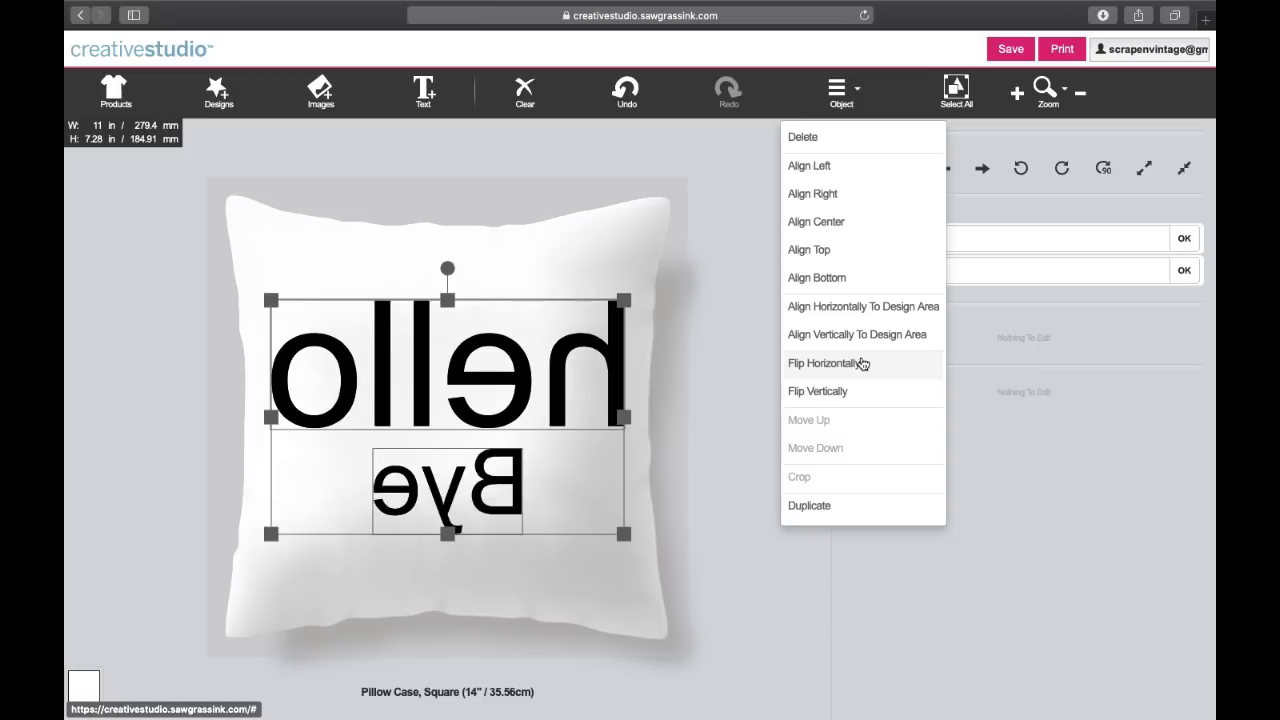
click(843, 367)
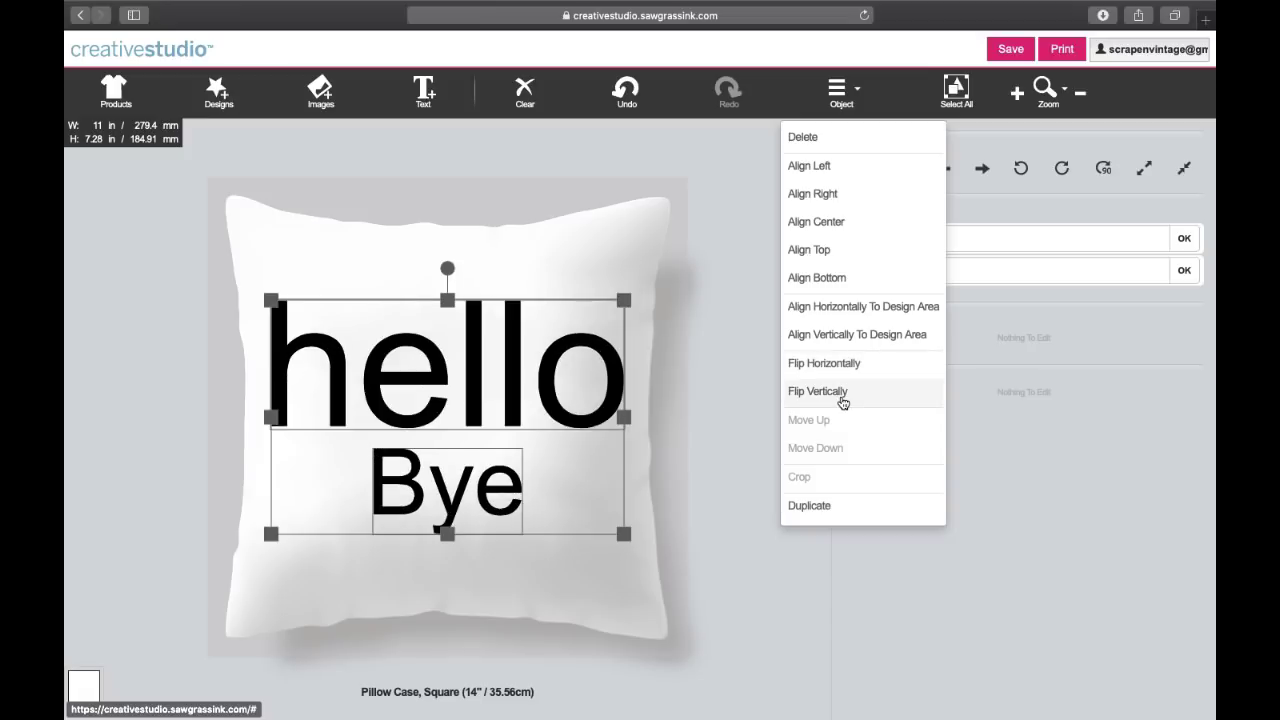
click(843, 400)
click(843, 400)
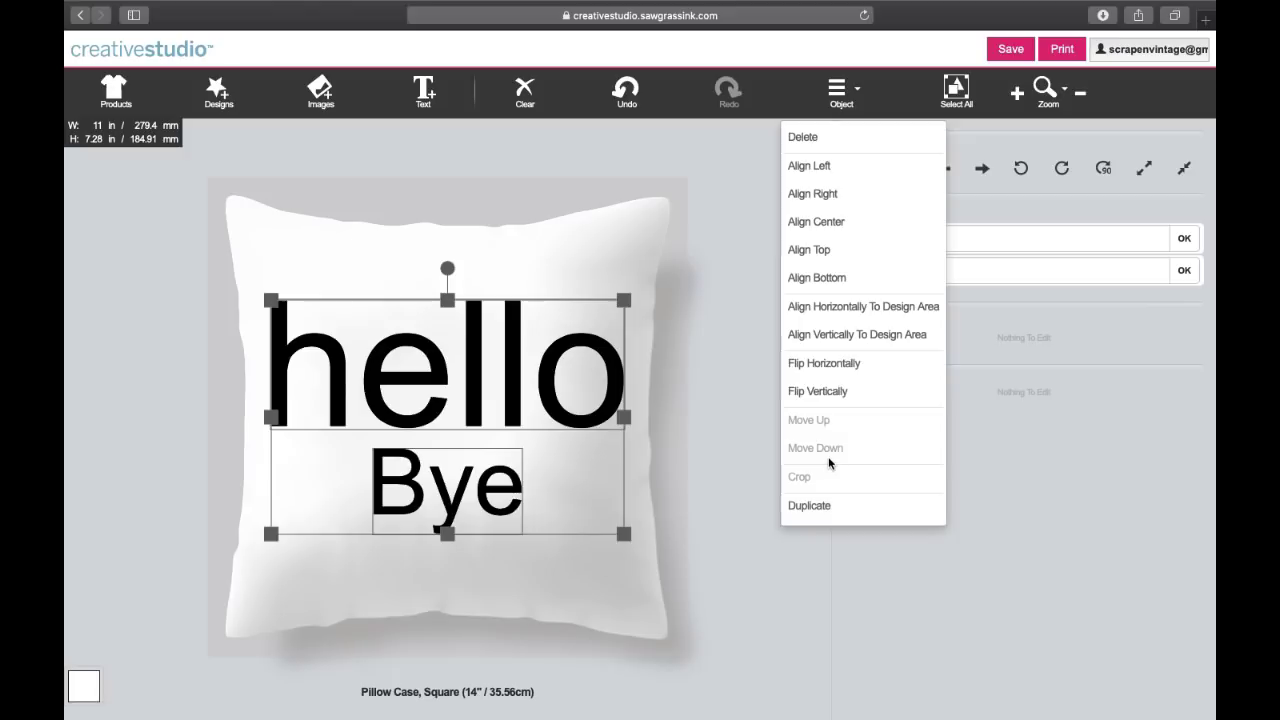
click(607, 598)
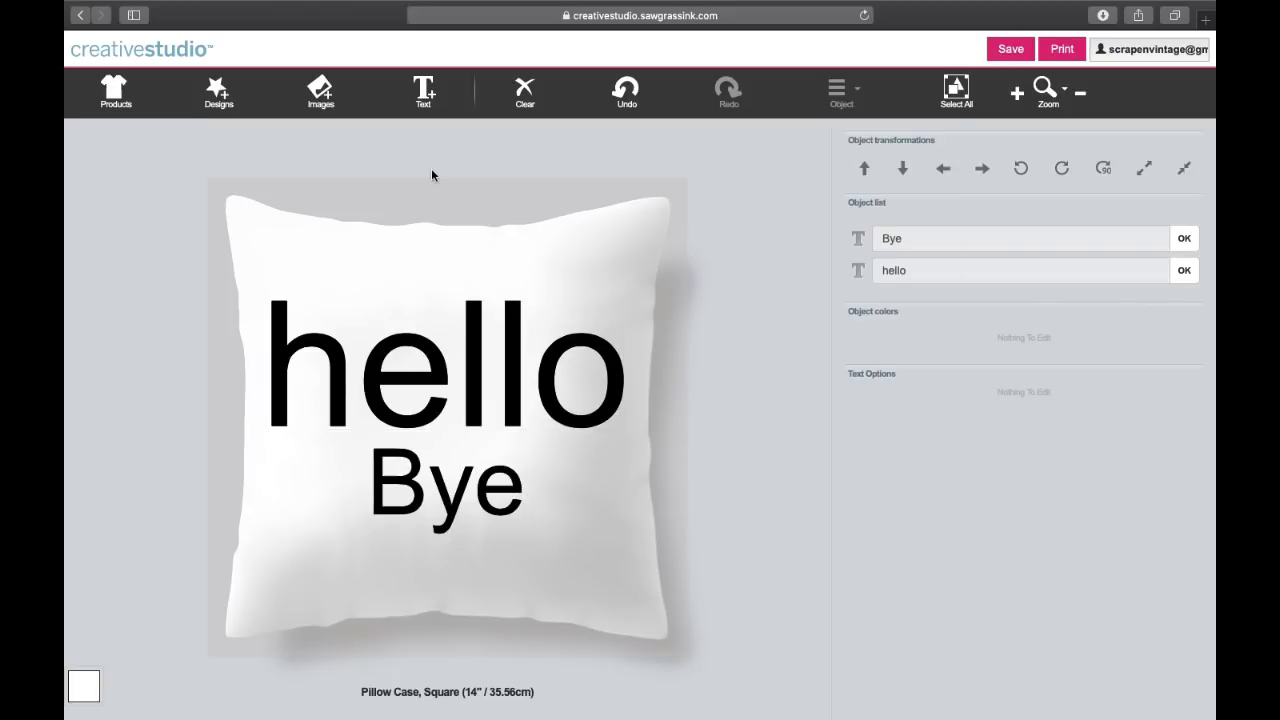
Step: Insert the pink rose bouquet with dark leaves from the Flower Designs category of Flowers & Plants
click(321, 92)
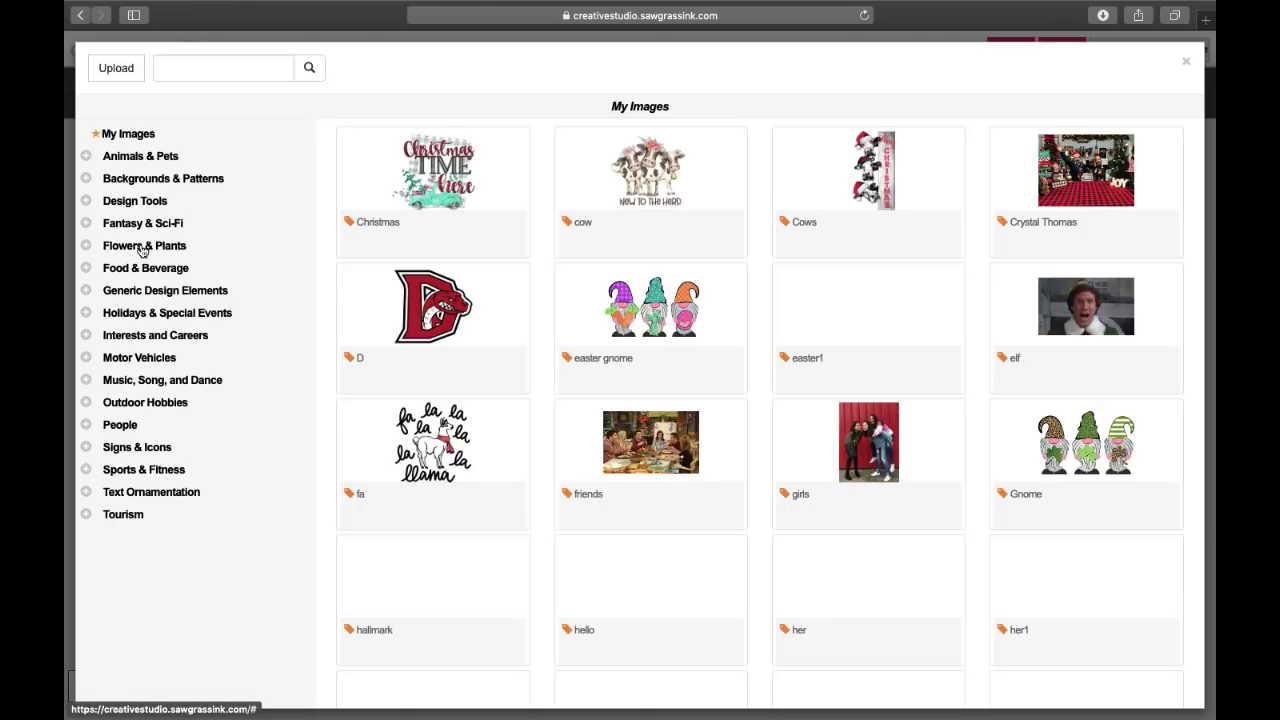
click(143, 248)
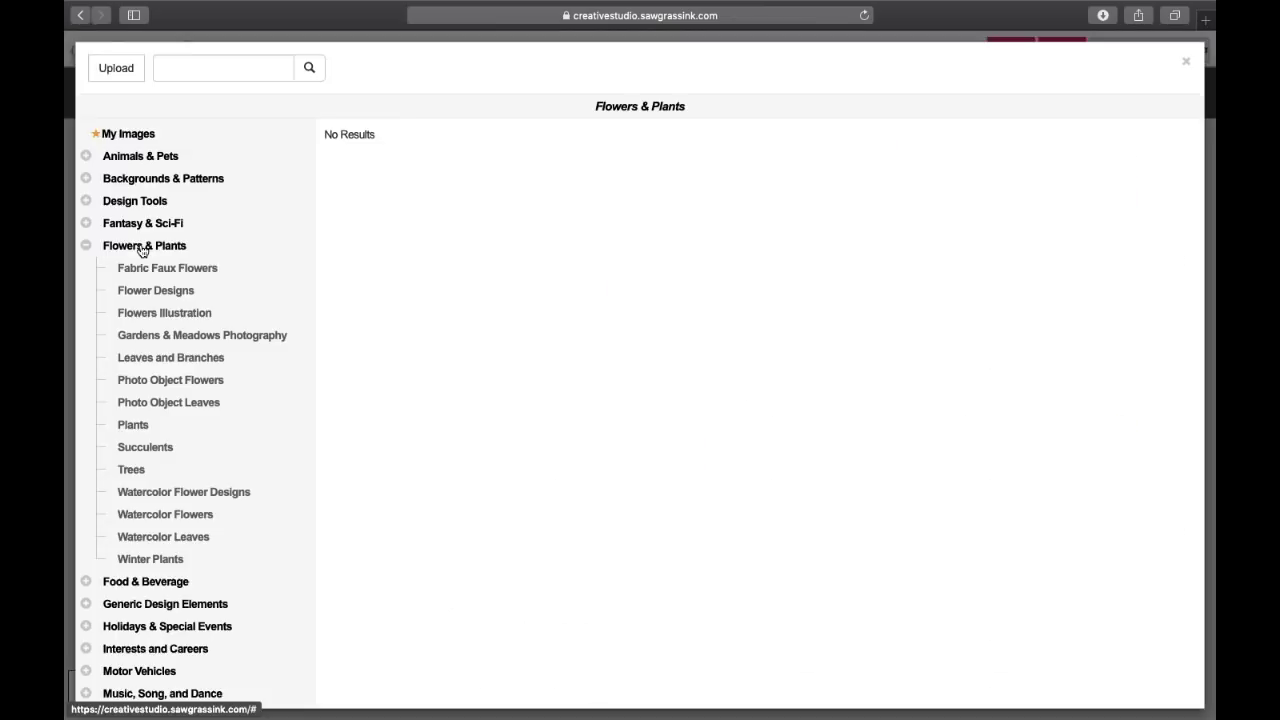
click(173, 298)
scroll(586, 279, down, 5)
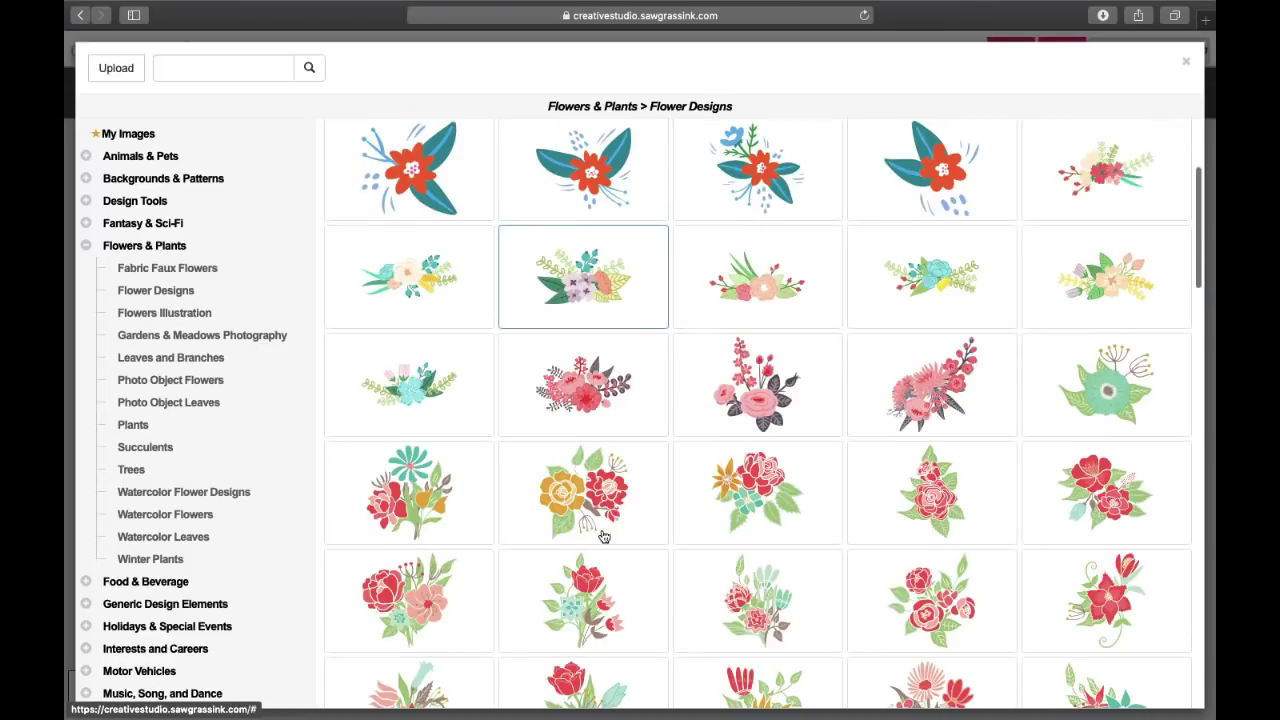
click(776, 403)
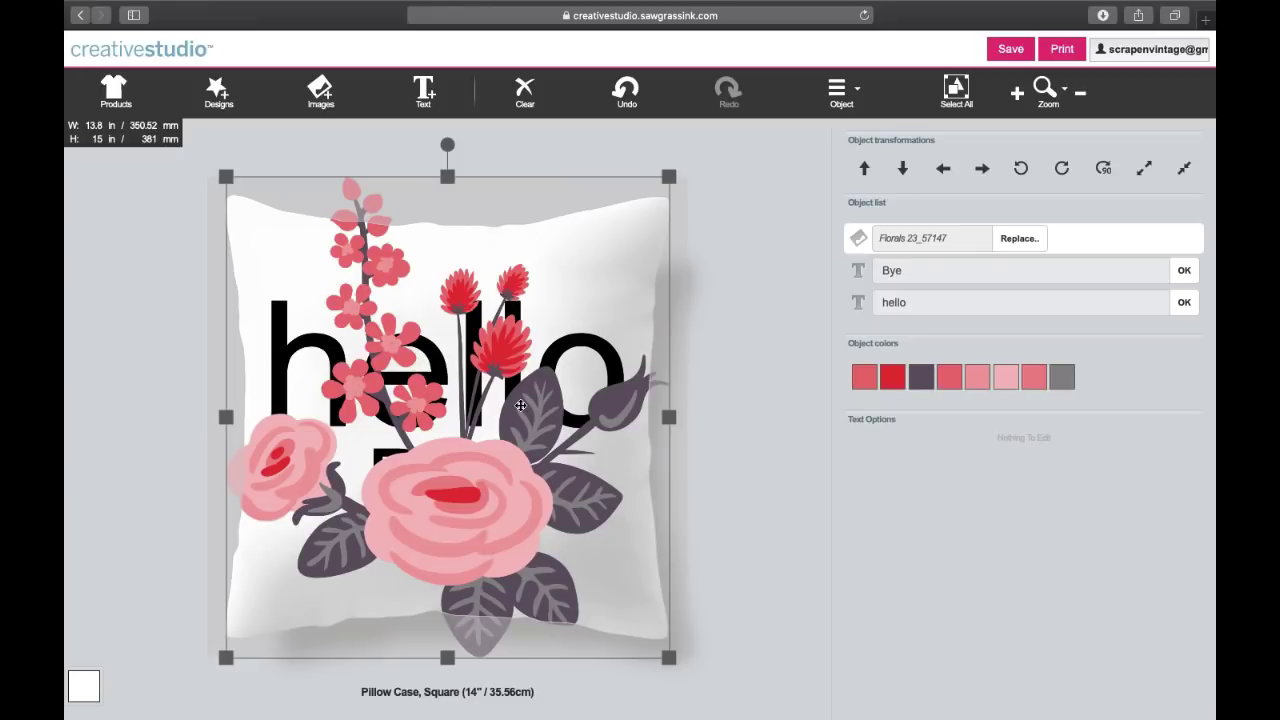
Step: Try moving the flower image down behind both texts and back up to the front
click(840, 92)
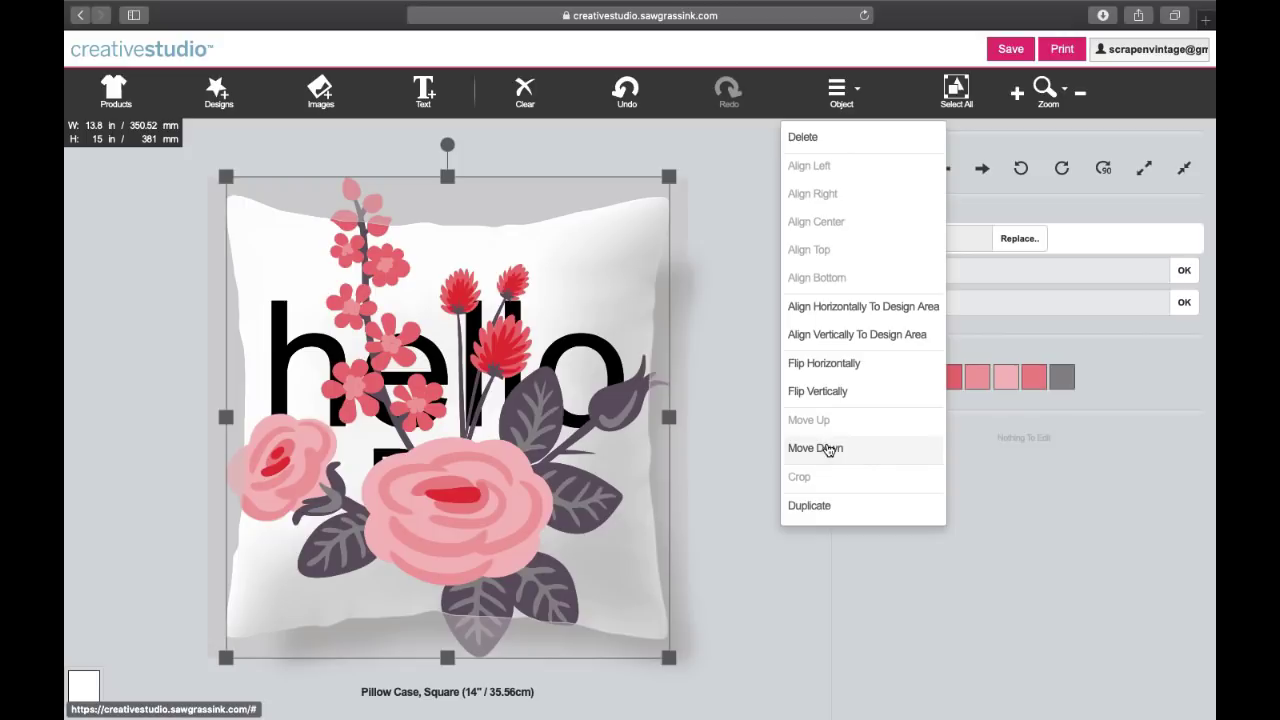
click(828, 448)
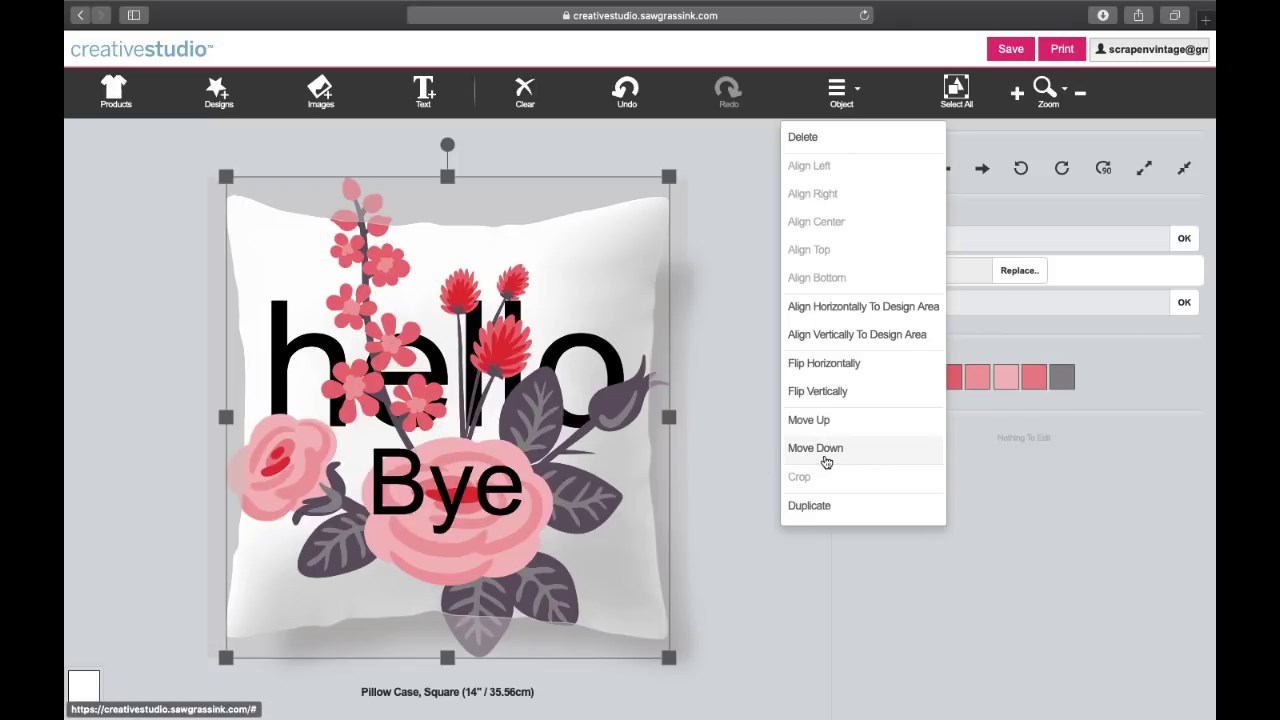
click(826, 454)
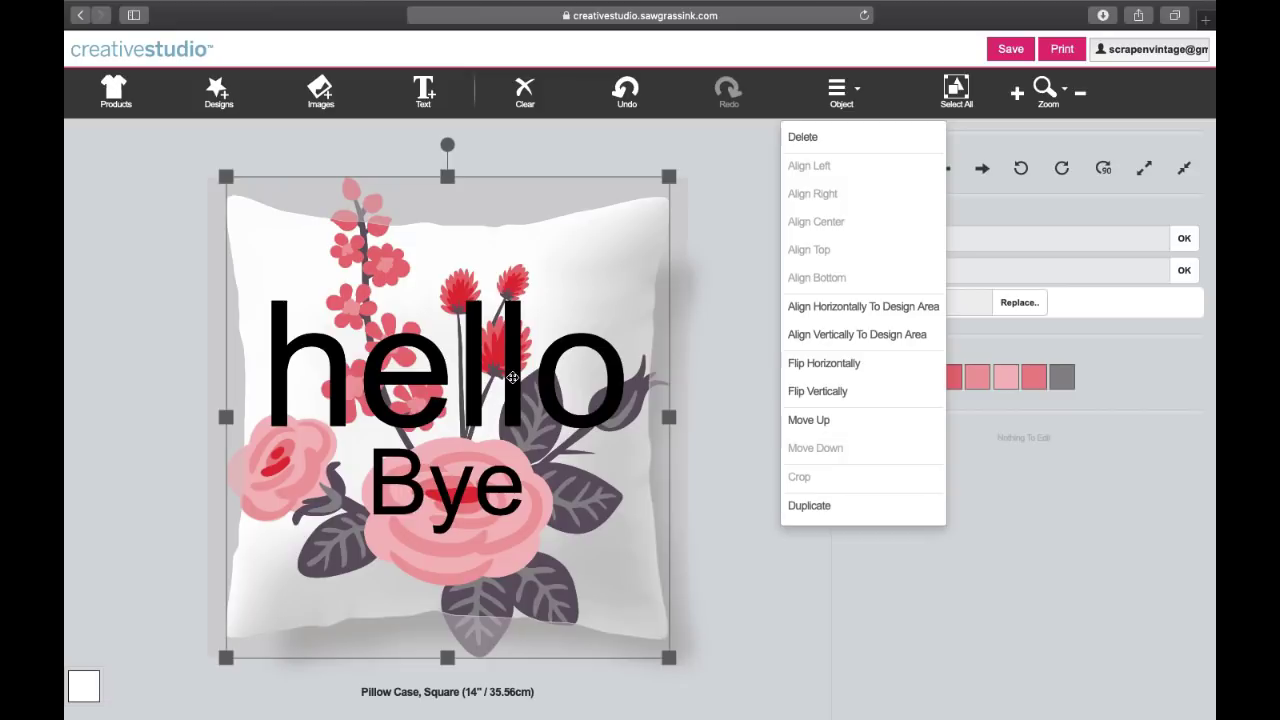
click(827, 421)
click(827, 421)
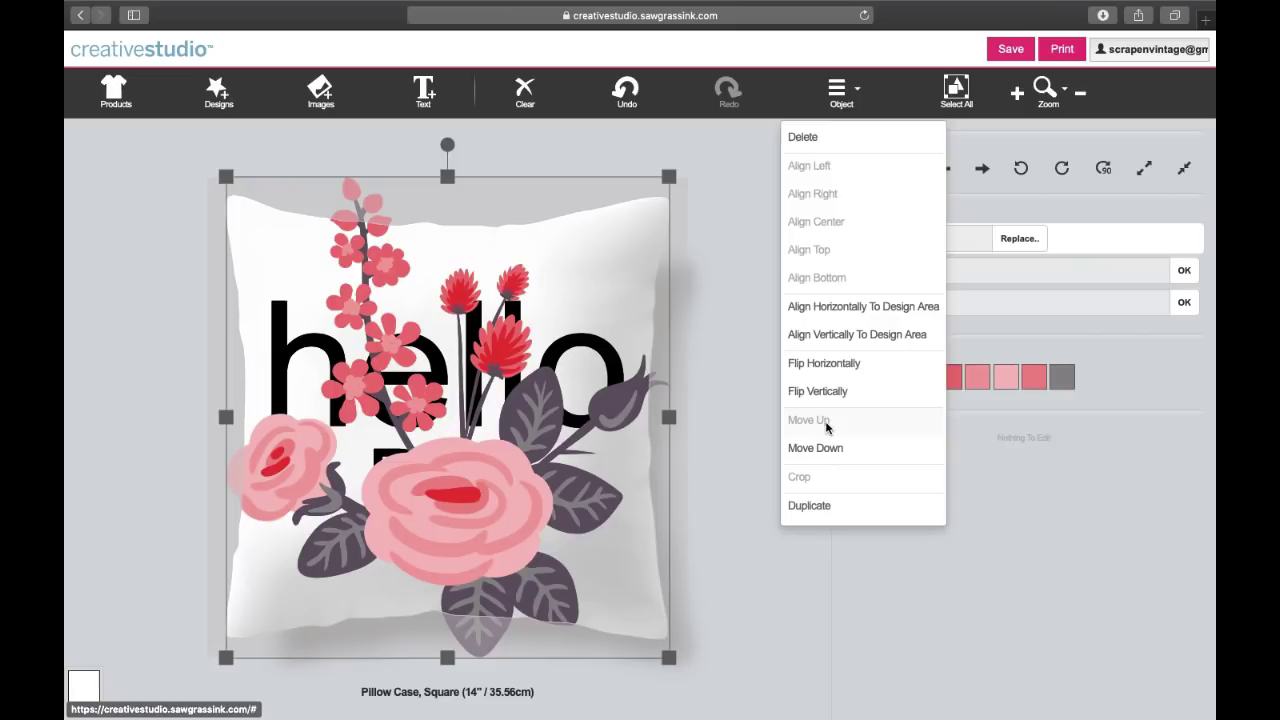
Step: Send the flower image behind both texts, and place a duplicate slightly up and to the left of it
double_click(826, 449)
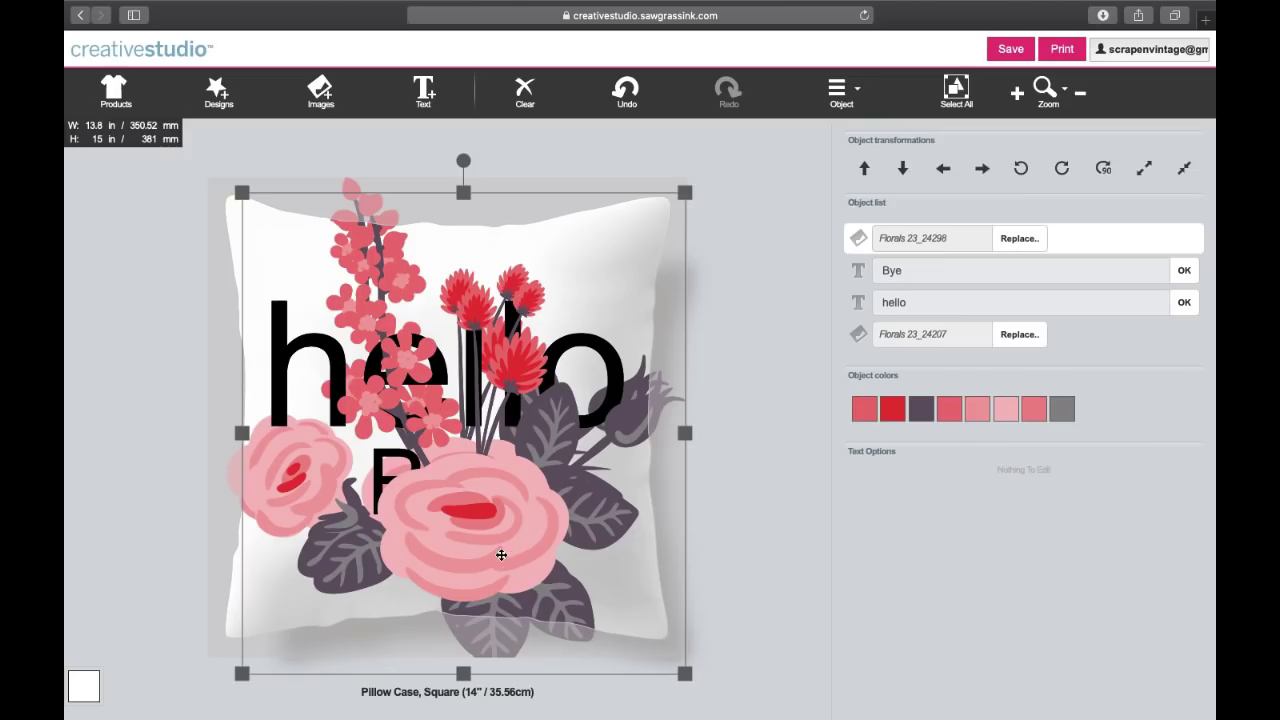
drag(501, 555, 467, 537)
click(841, 92)
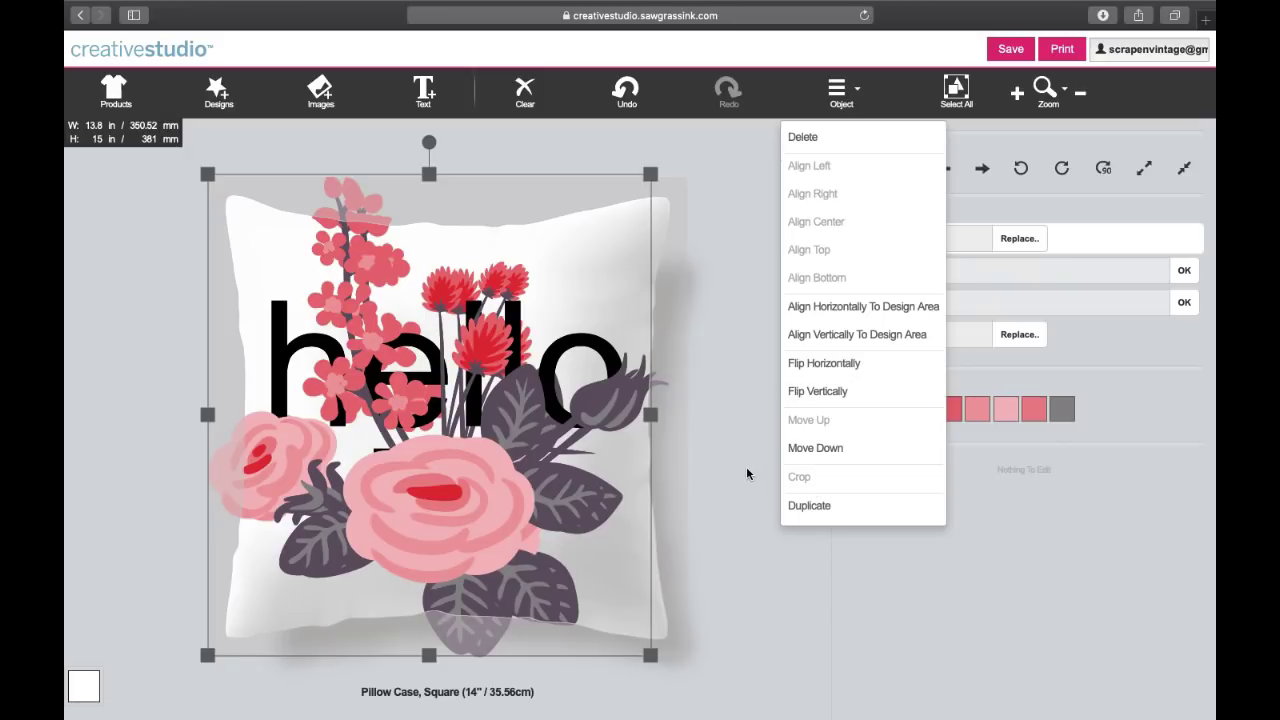
click(667, 530)
click(457, 515)
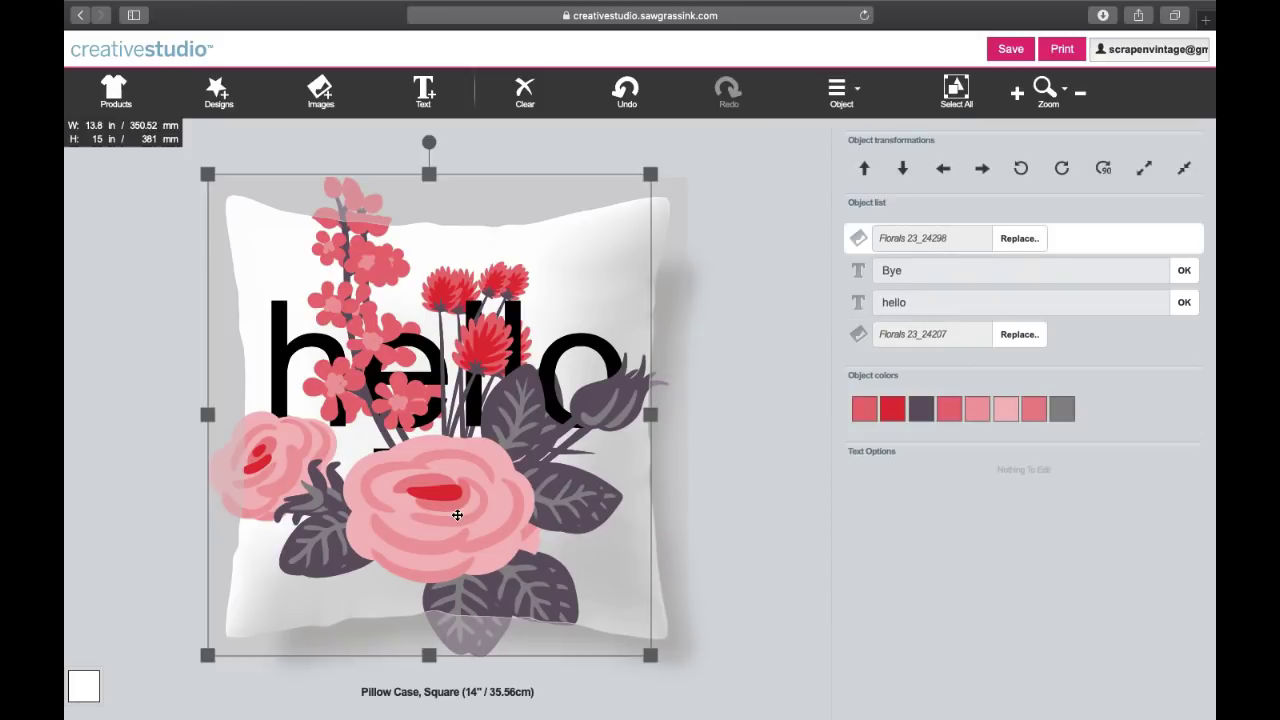
Step: Delete the duplicate flower image and insert the image of four Christmas trees named "trees" from My Images
click(843, 92)
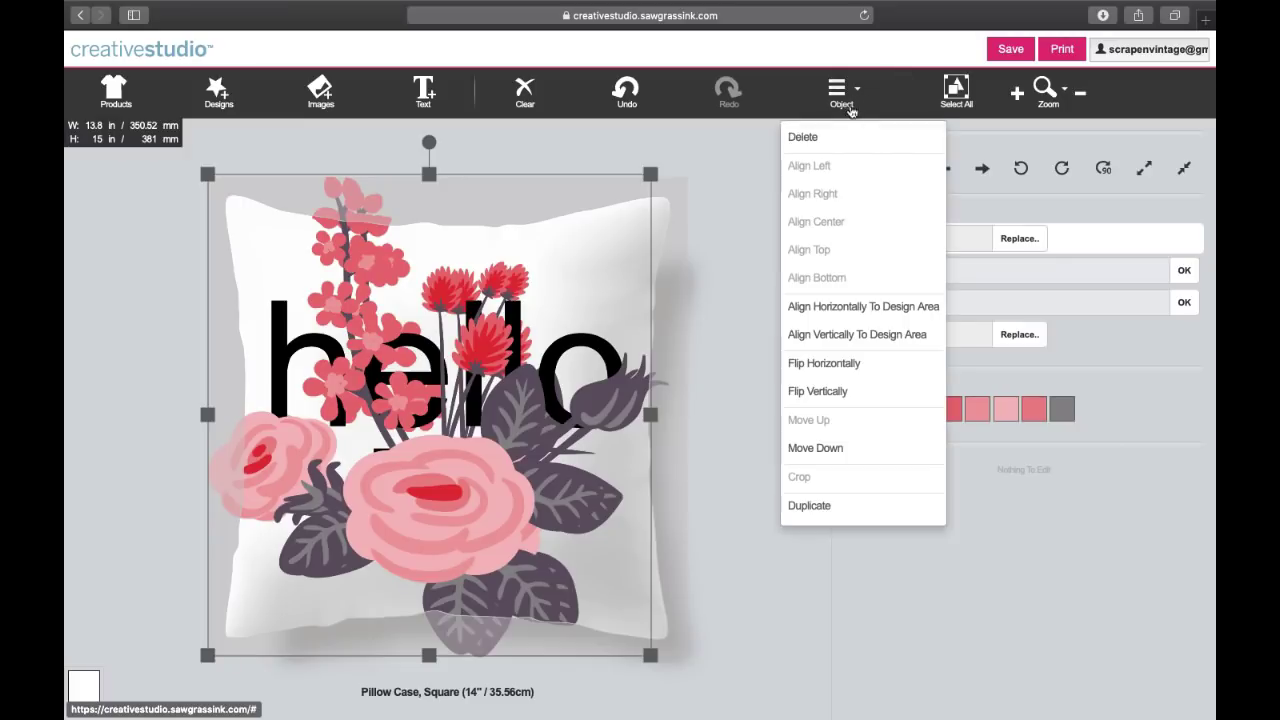
click(804, 138)
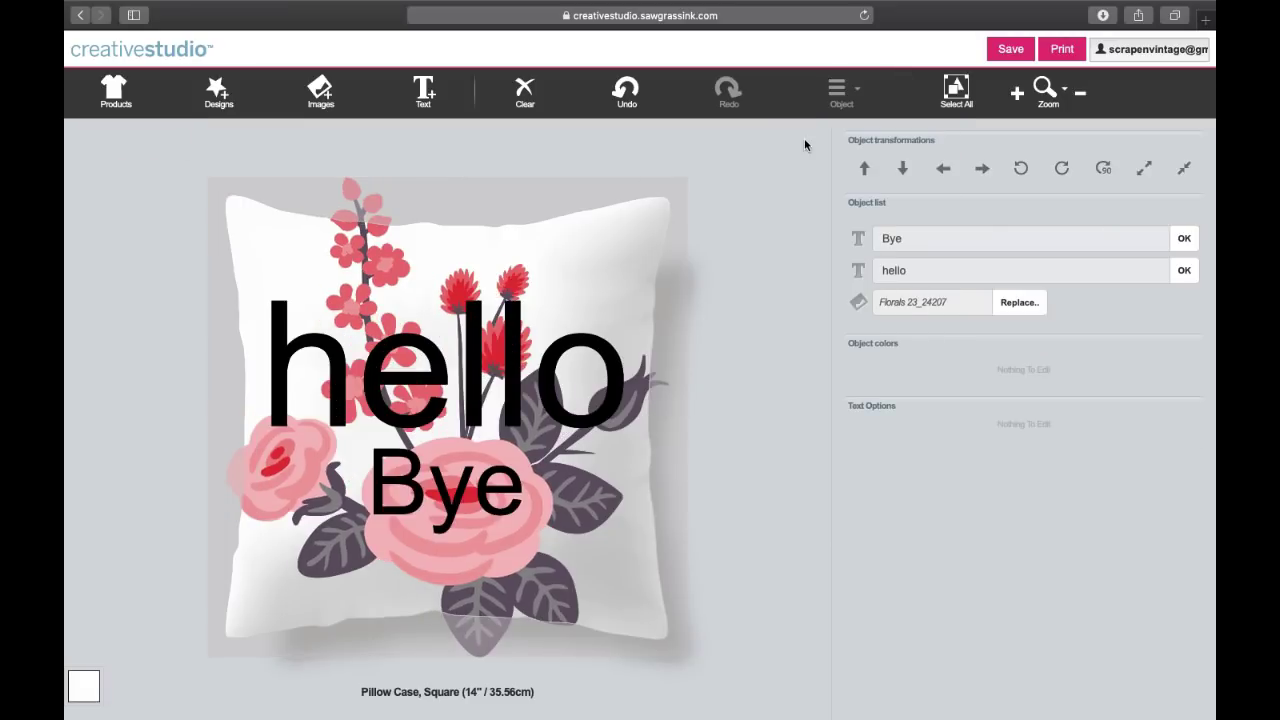
click(318, 104)
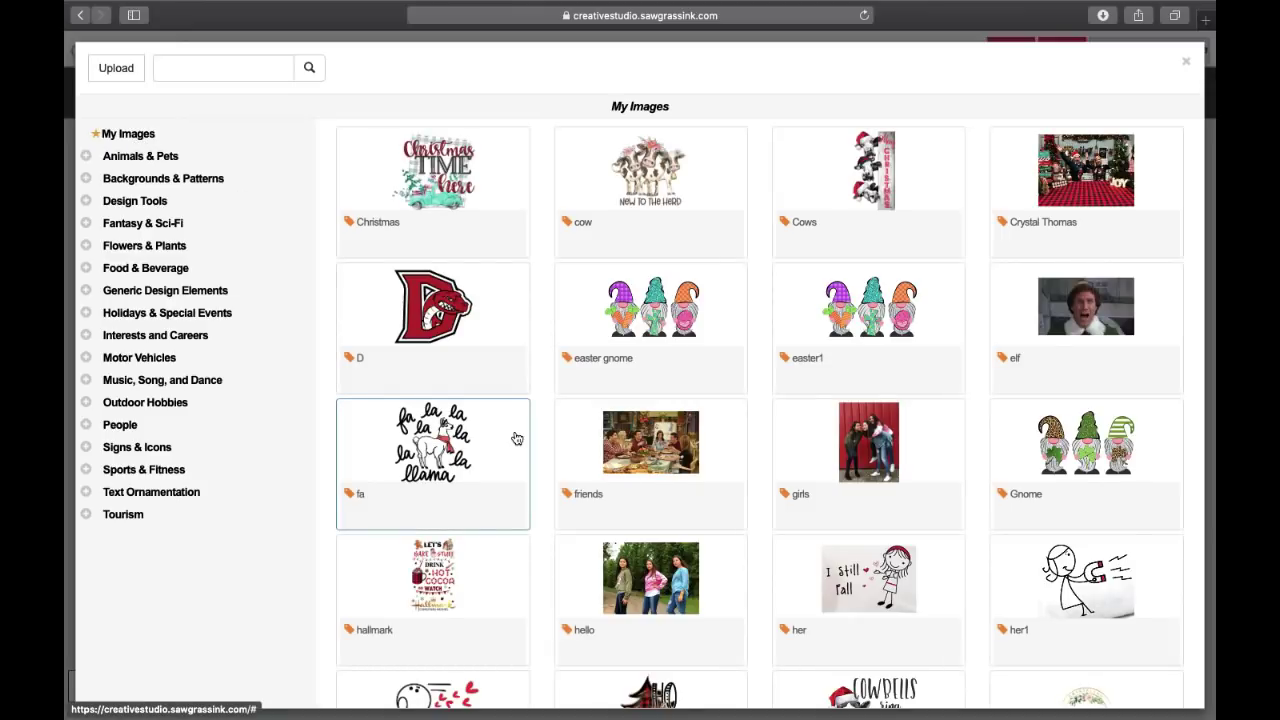
scroll(504, 430, down, 5)
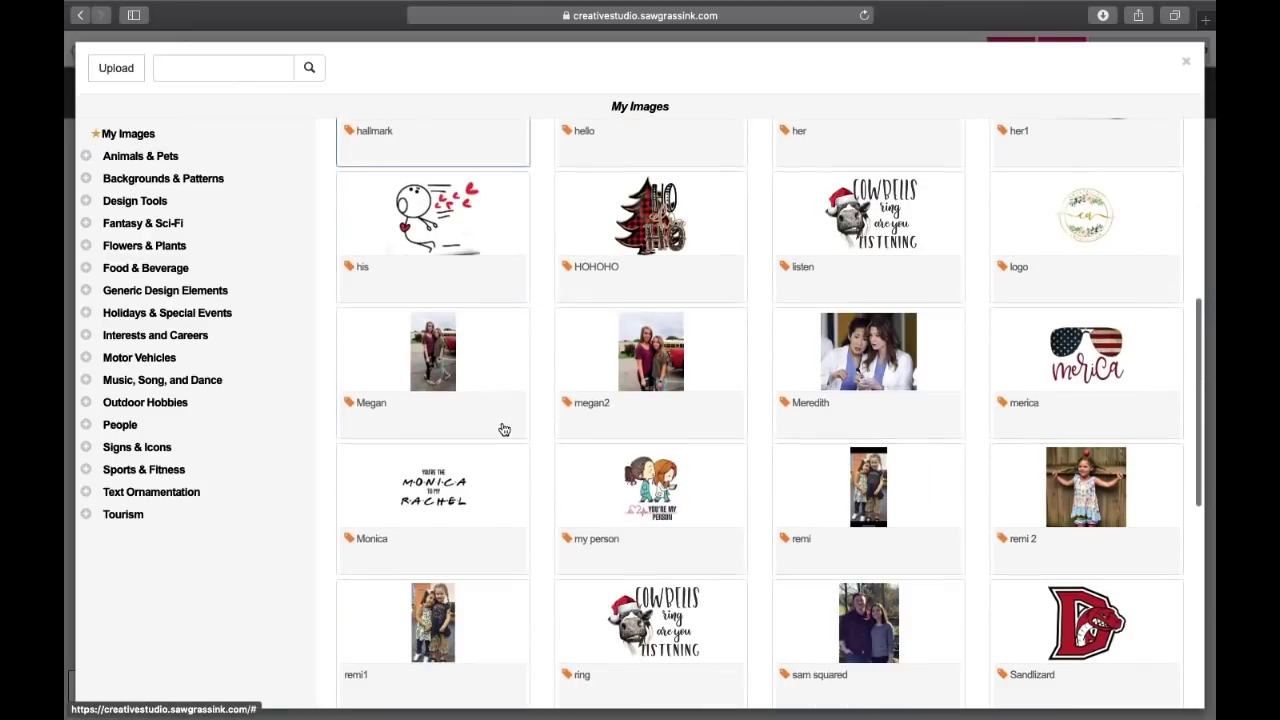
scroll(551, 404, down, 2)
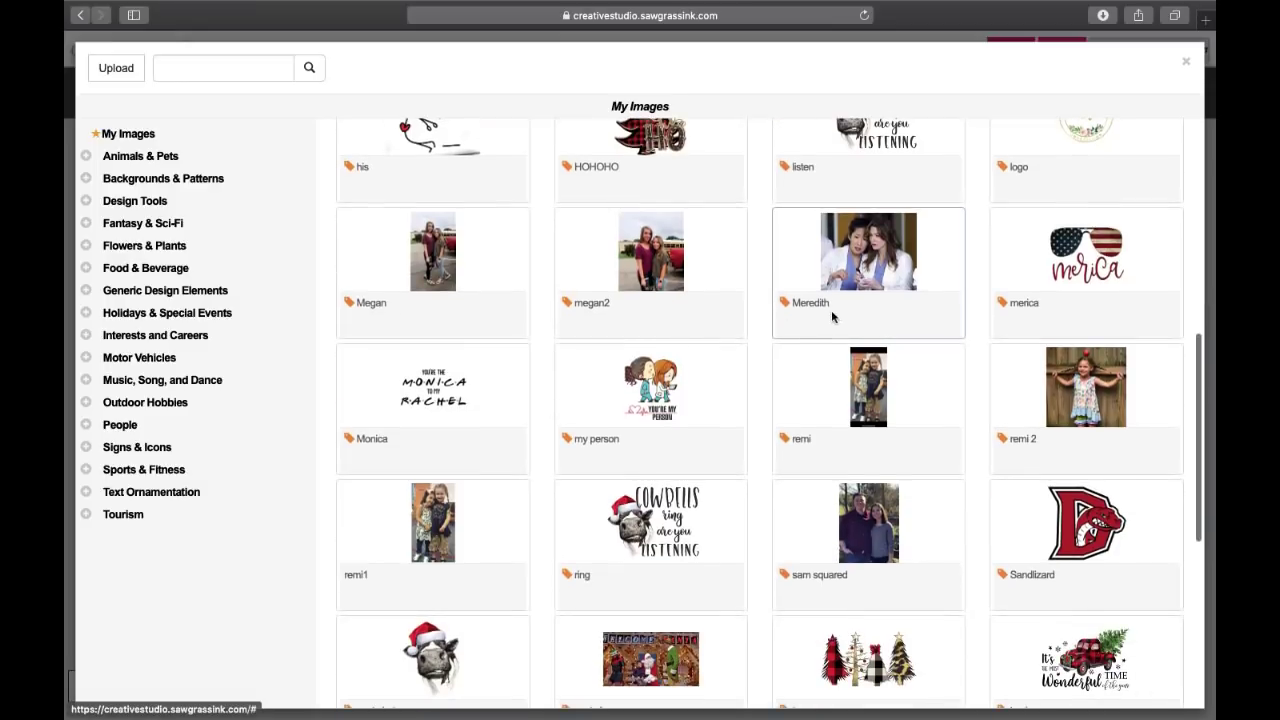
scroll(855, 402, down, 5)
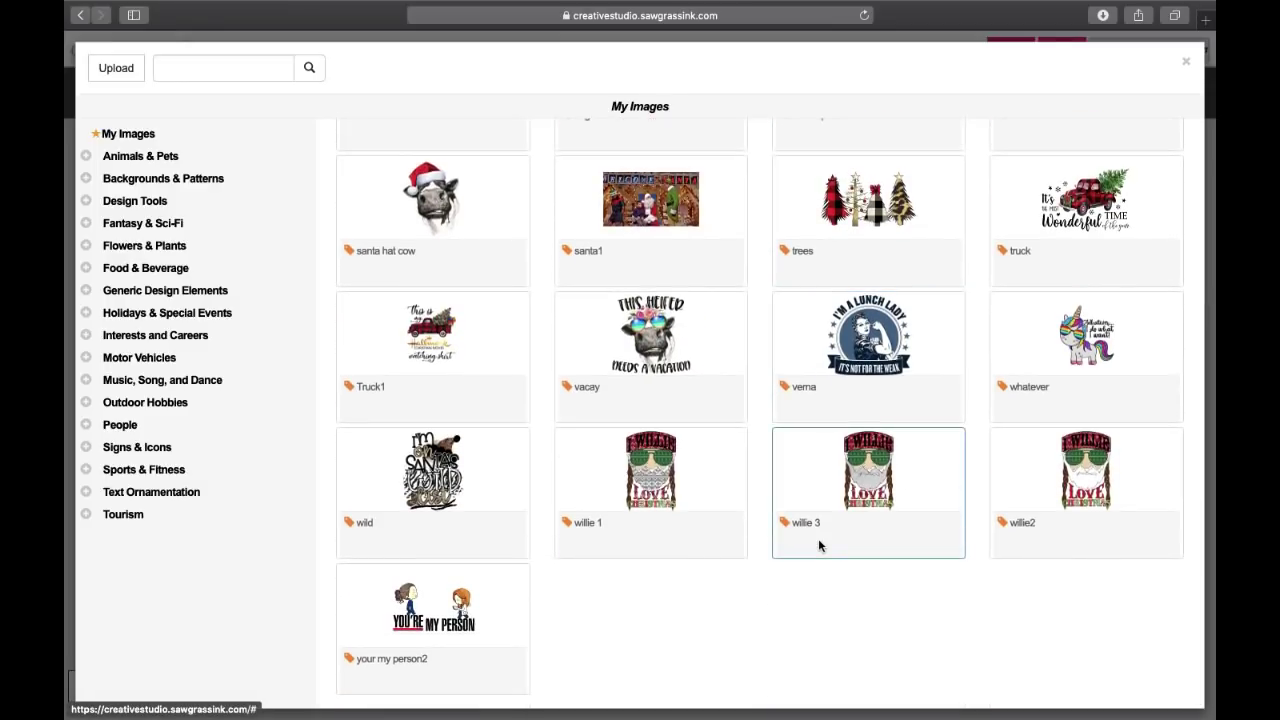
click(879, 231)
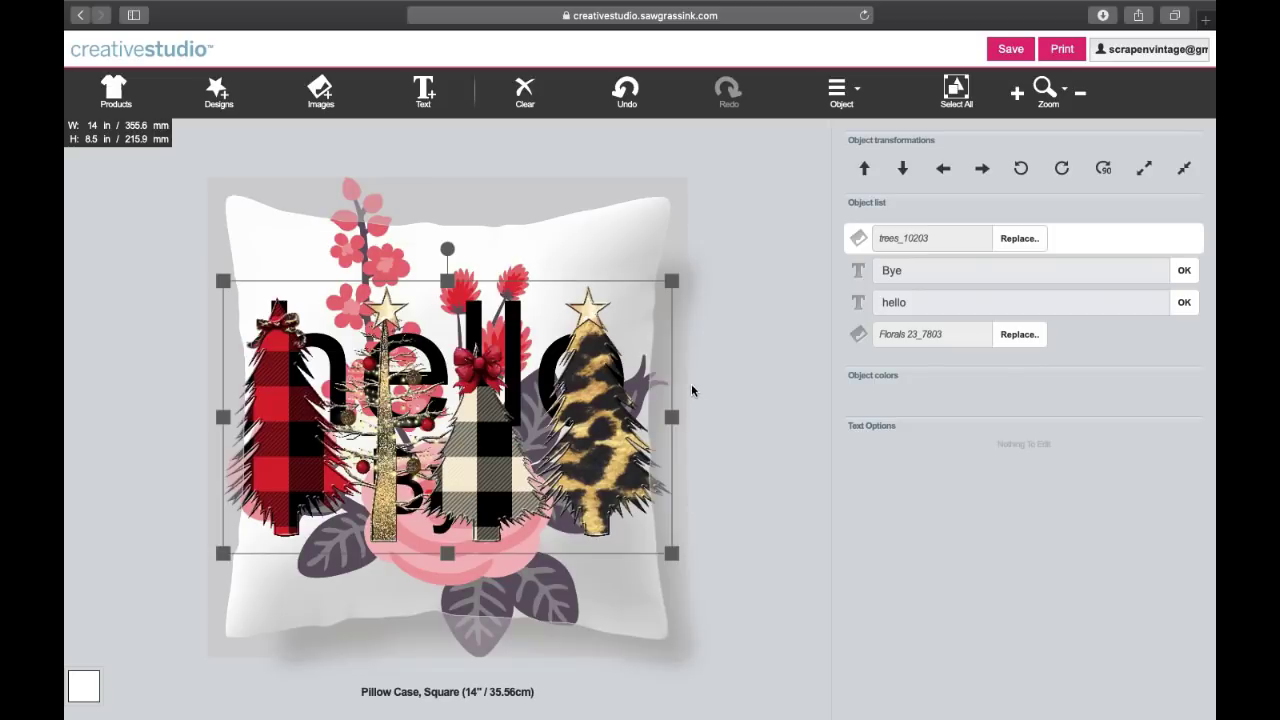
Step: Crop the trees image to the leopard-print tree, about 4.14 in wide, and name the cropped image "tree1"
click(842, 92)
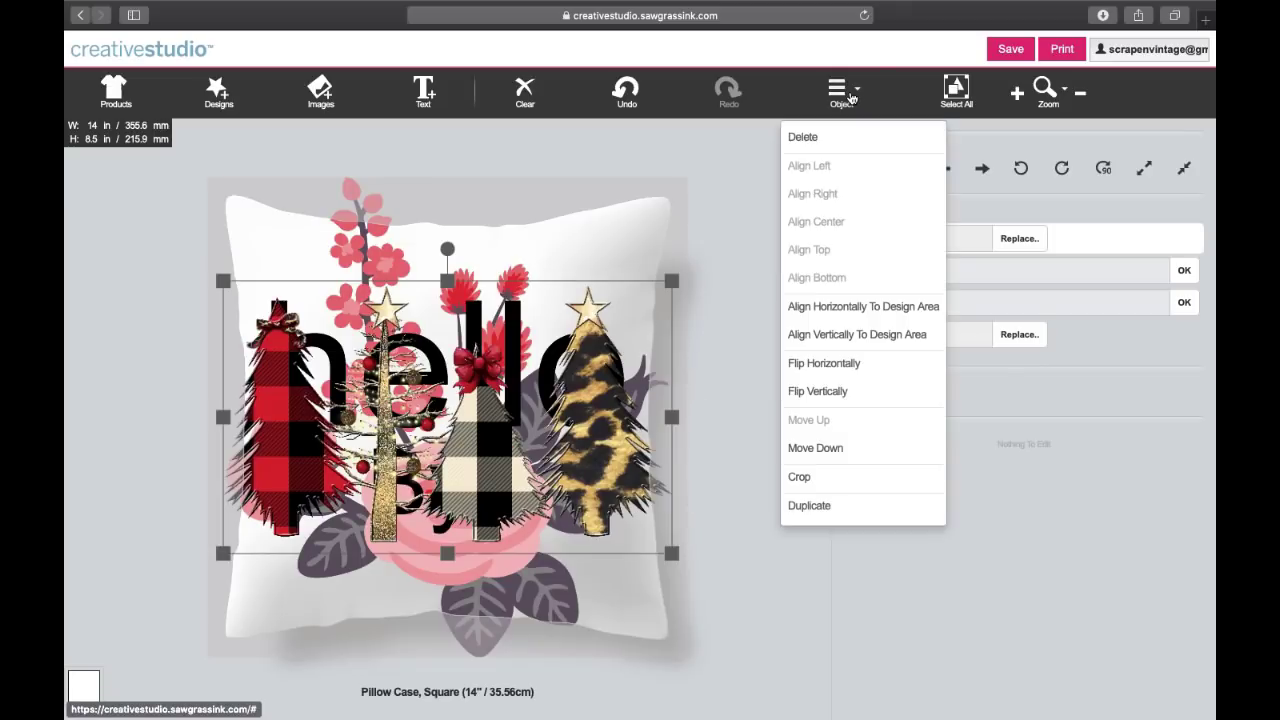
click(799, 476)
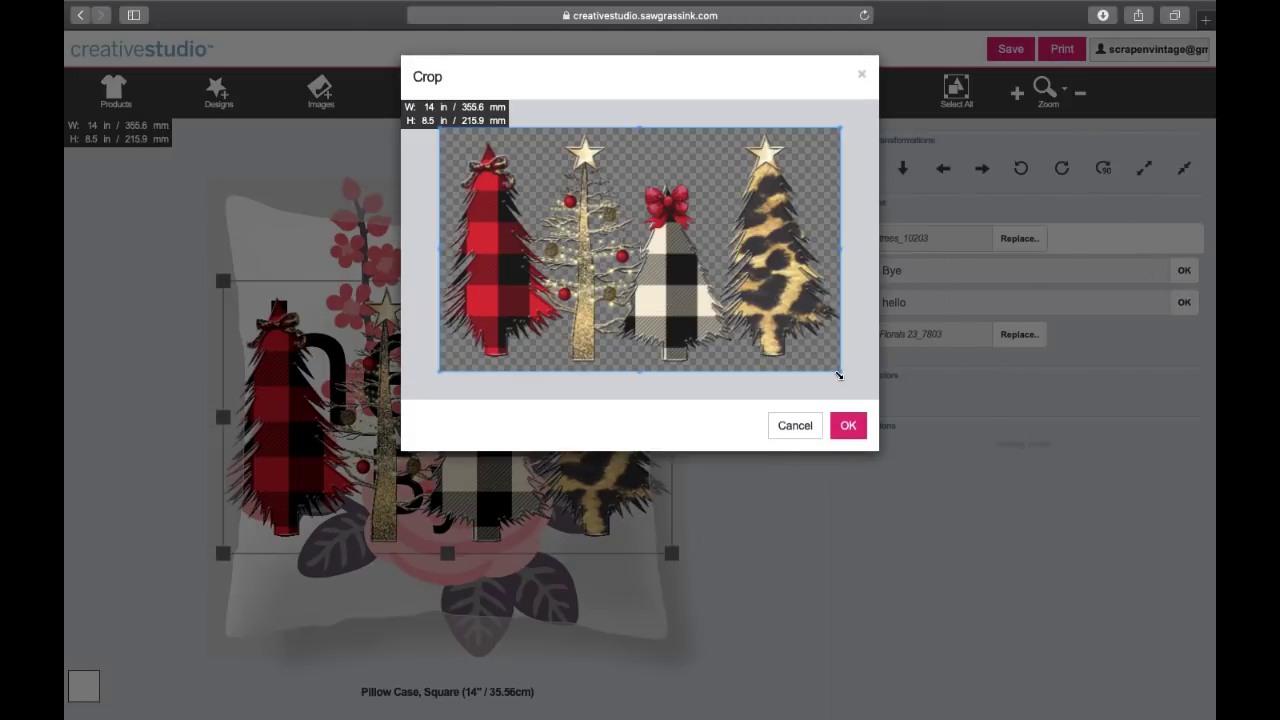
drag(836, 371, 769, 386)
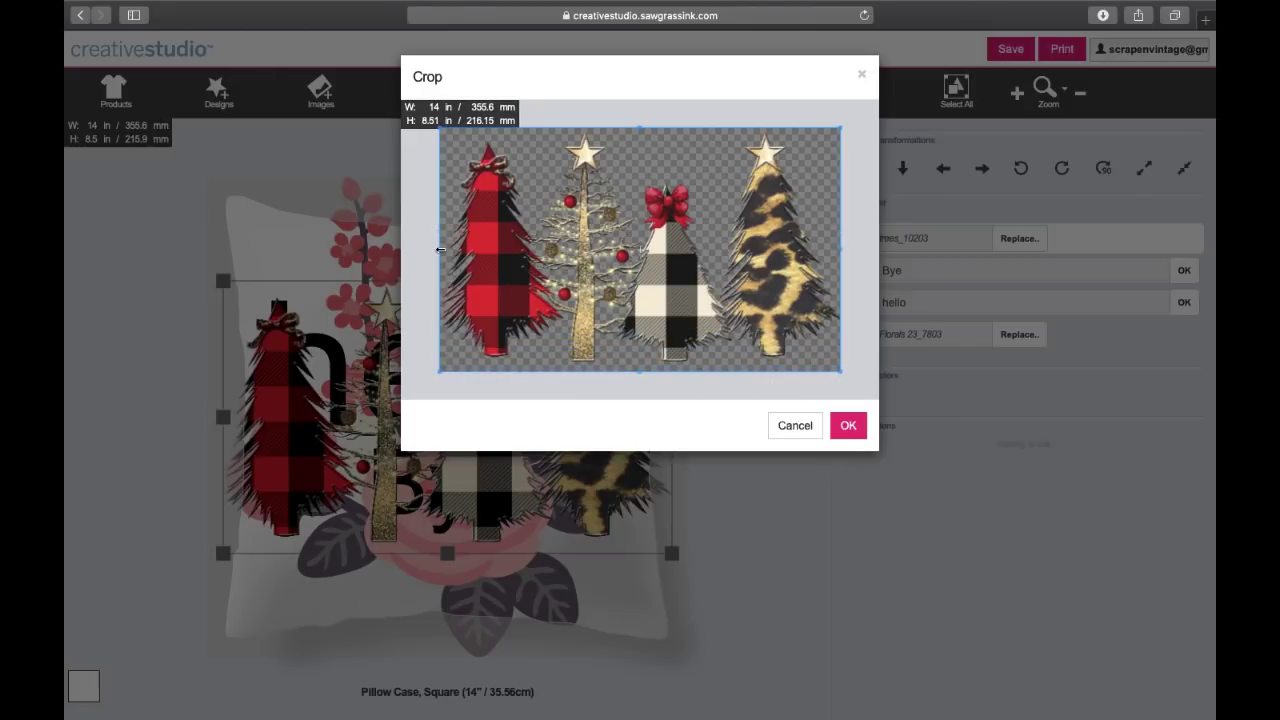
drag(440, 250, 722, 361)
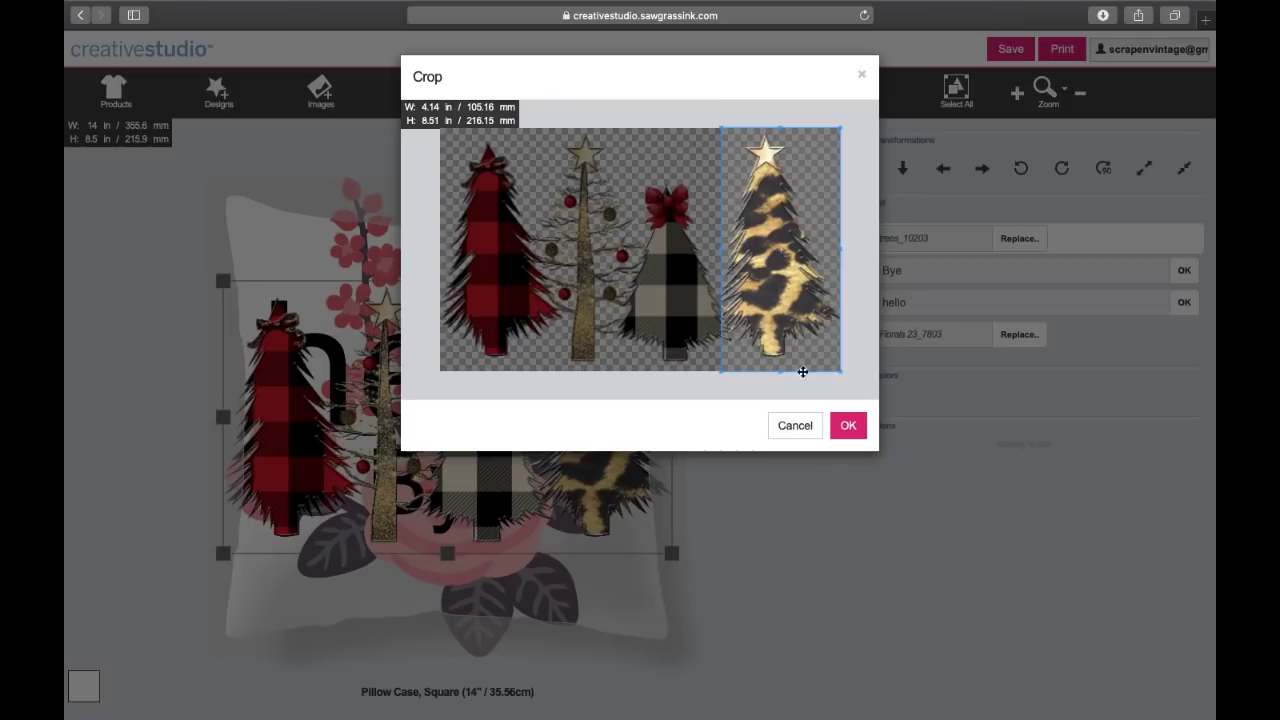
click(848, 425)
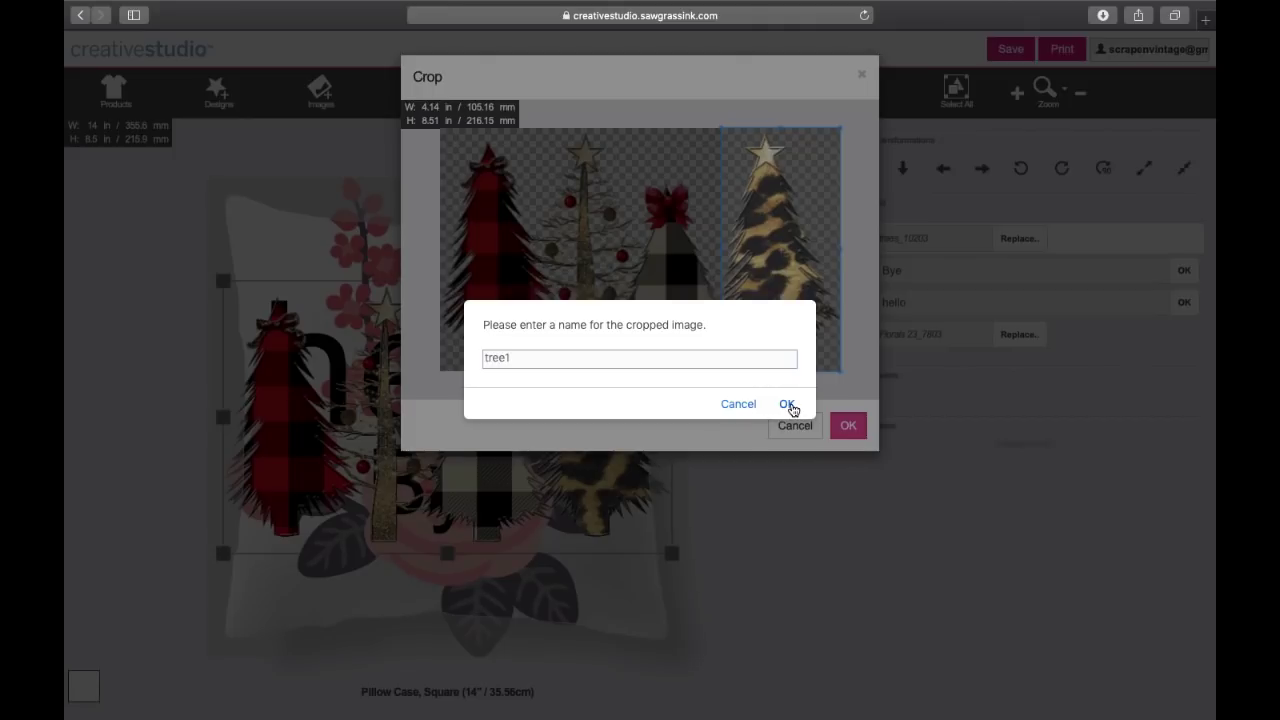
click(787, 403)
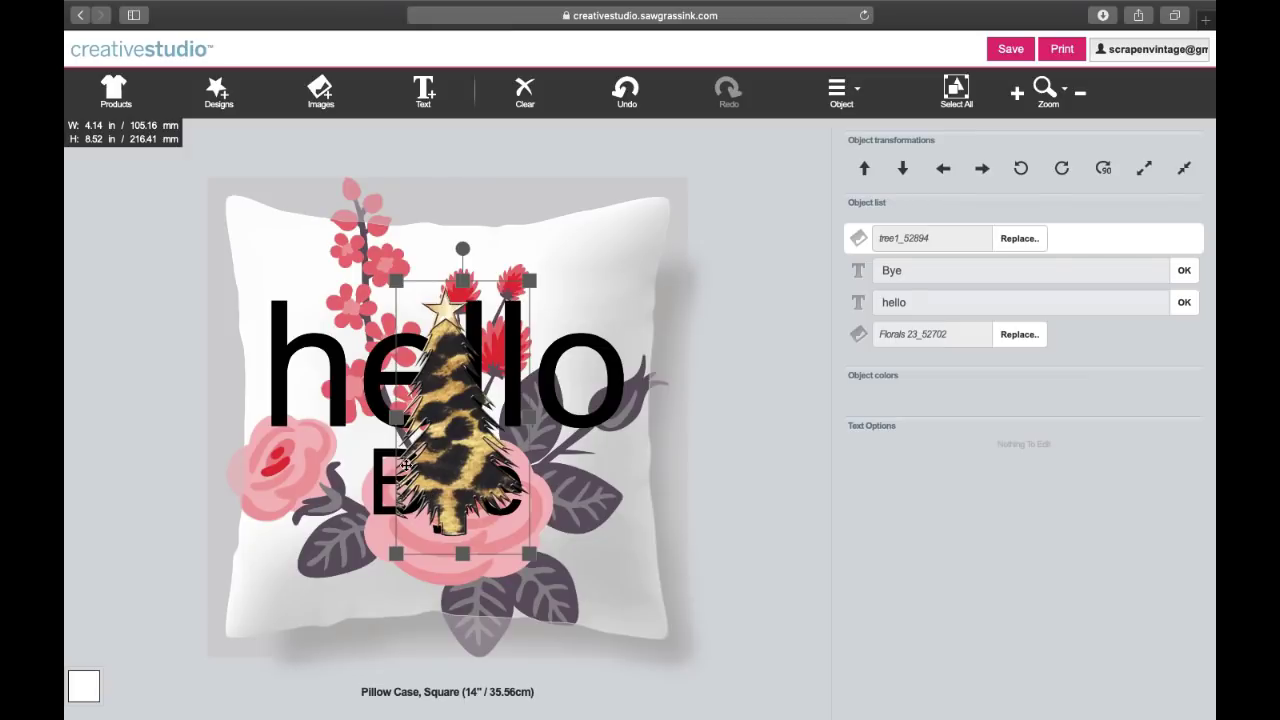
Step: Move the cropped leopard-print tree to the lower right of the pillow, and delete it
drag(448, 464, 579, 521)
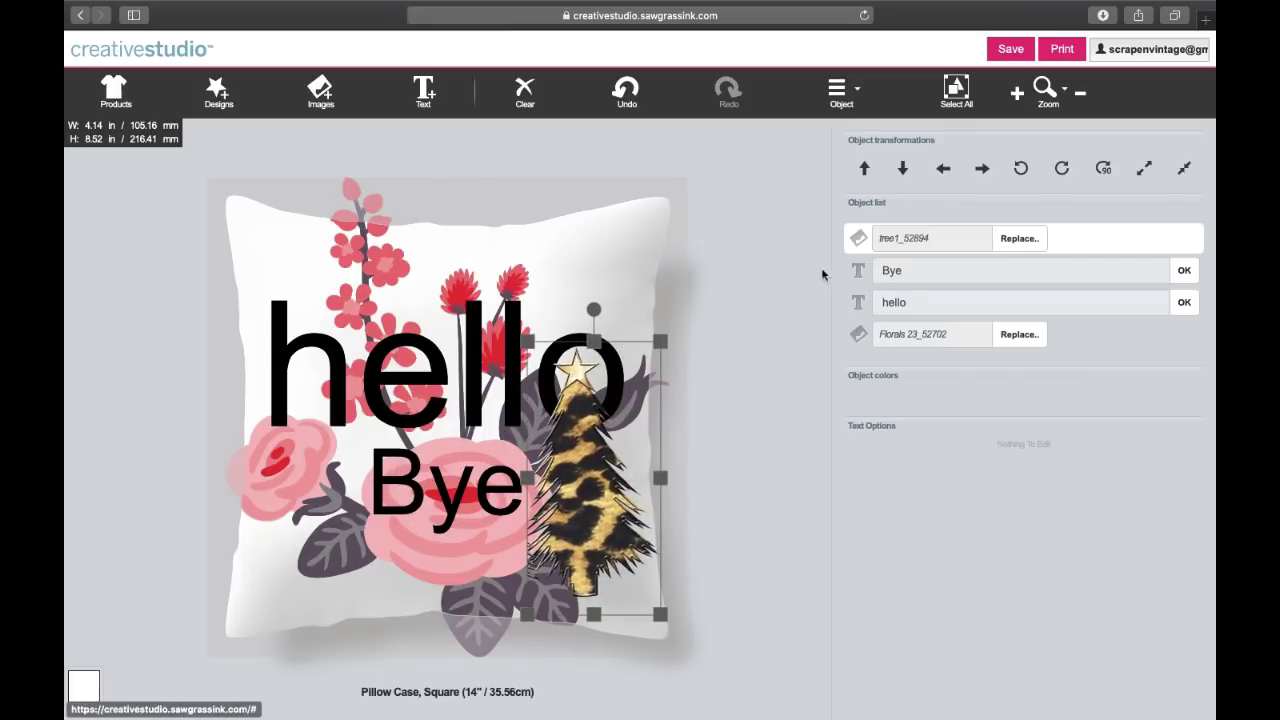
click(840, 96)
click(806, 136)
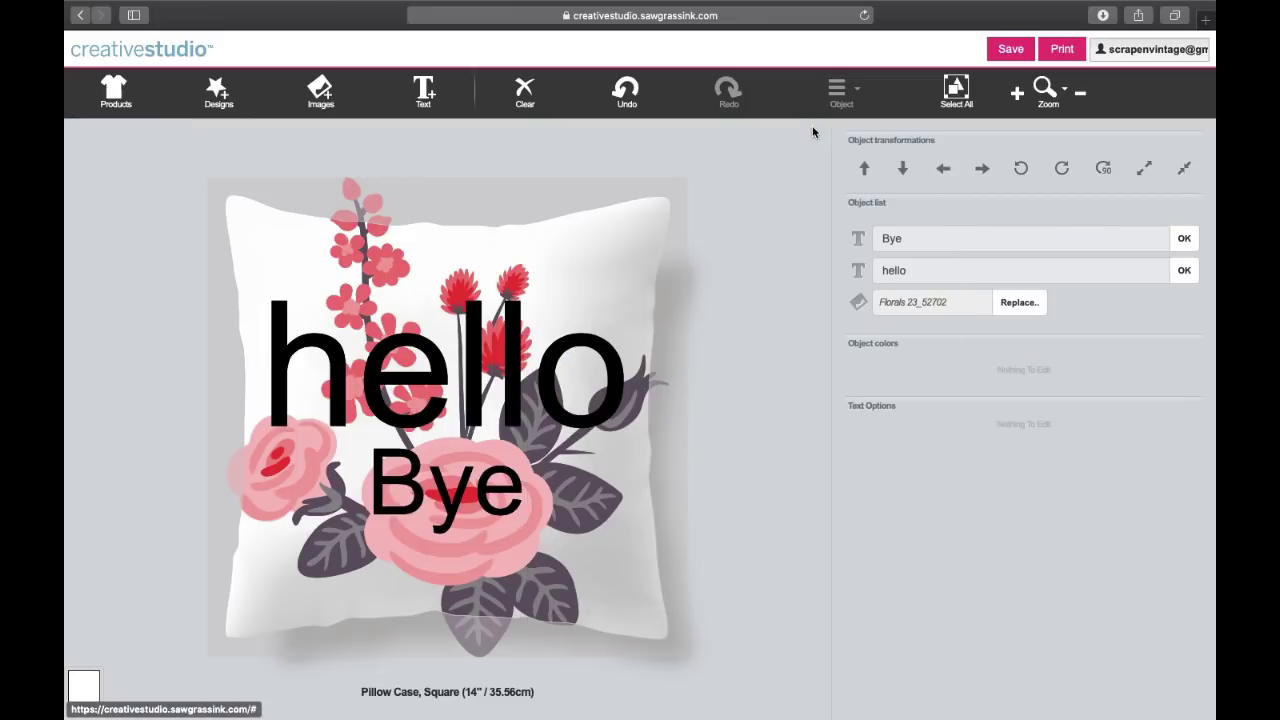
Step: Shrink the flower image proportionally to about 10.36 by 11.26 in and reposition it near the middle of the pillow
click(580, 510)
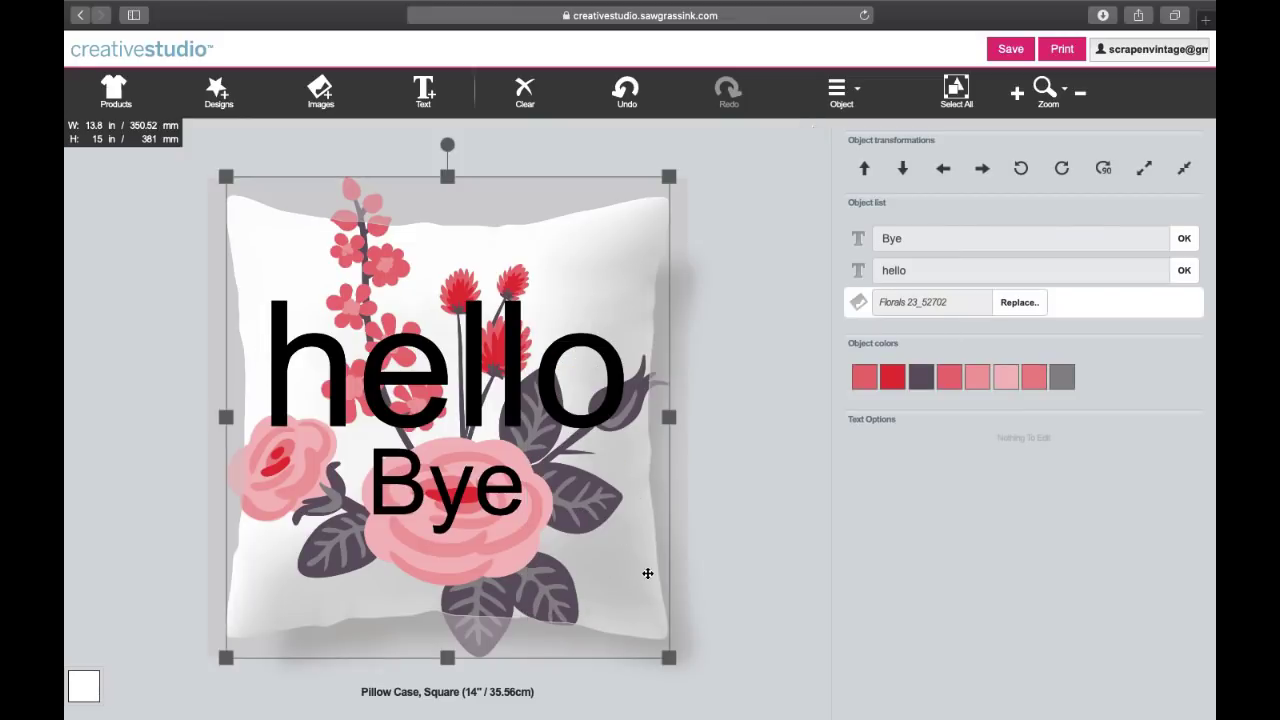
drag(670, 660, 608, 551)
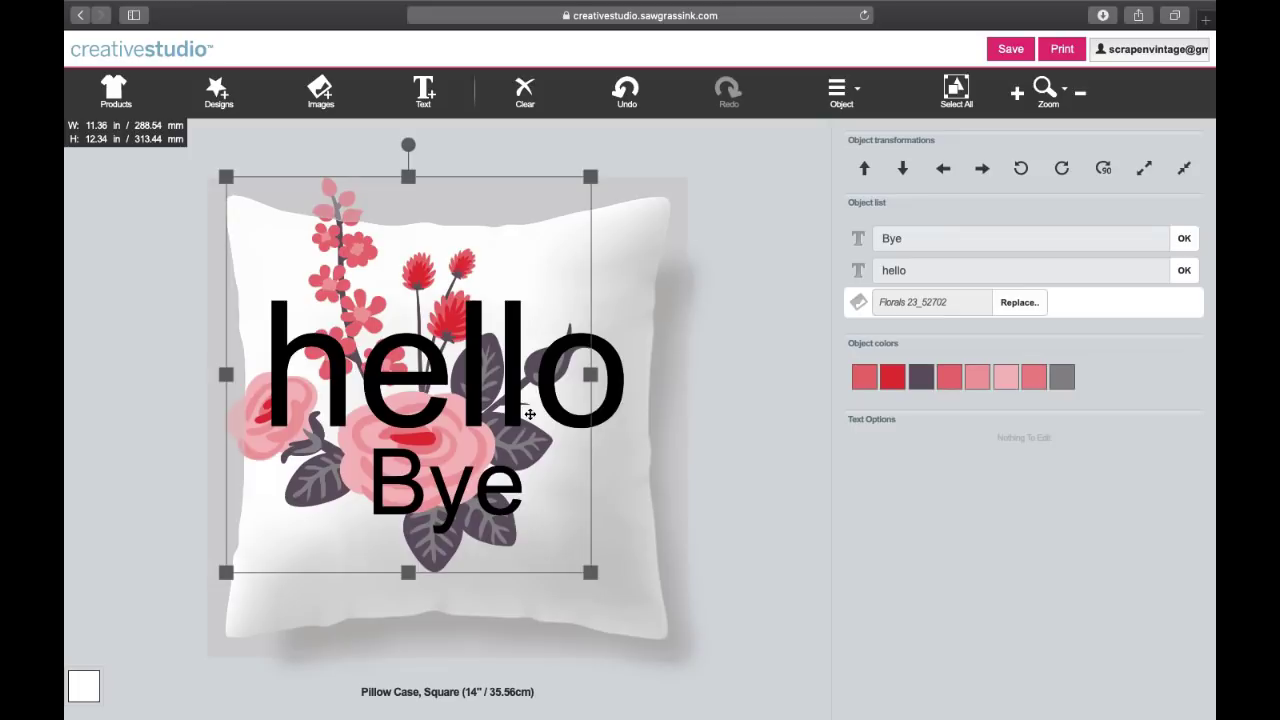
drag(531, 417, 574, 486)
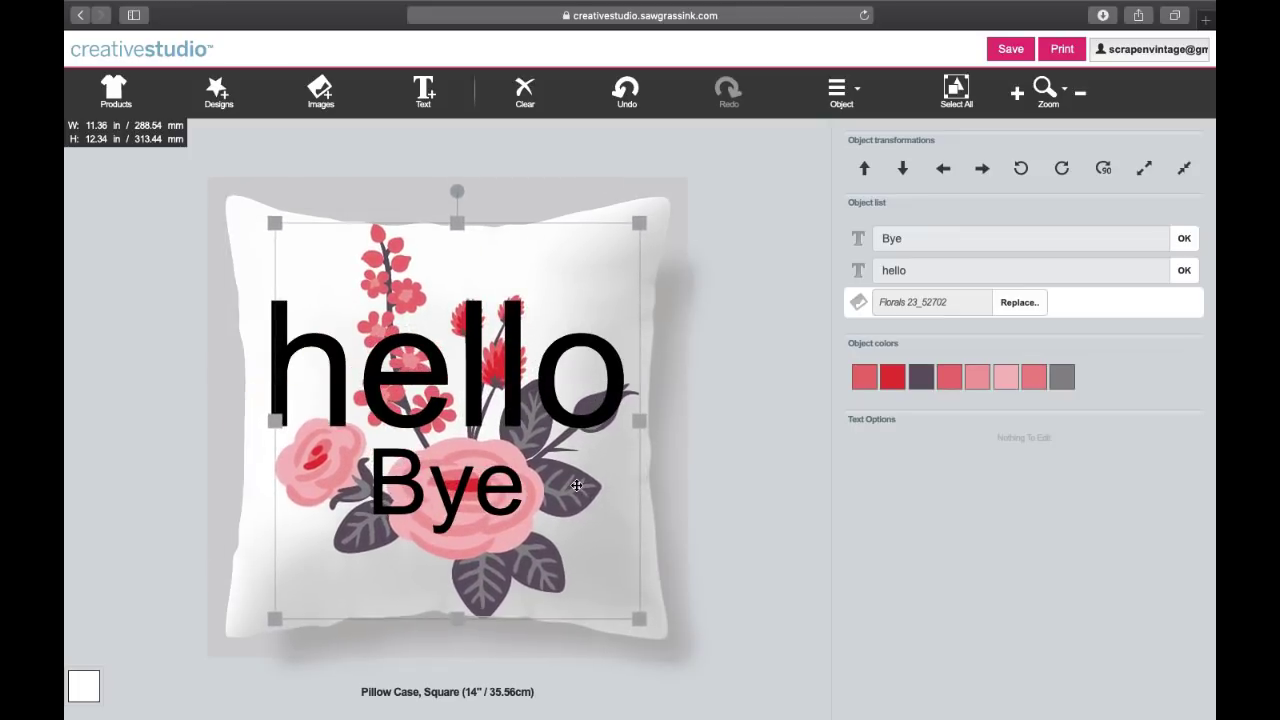
click(1186, 170)
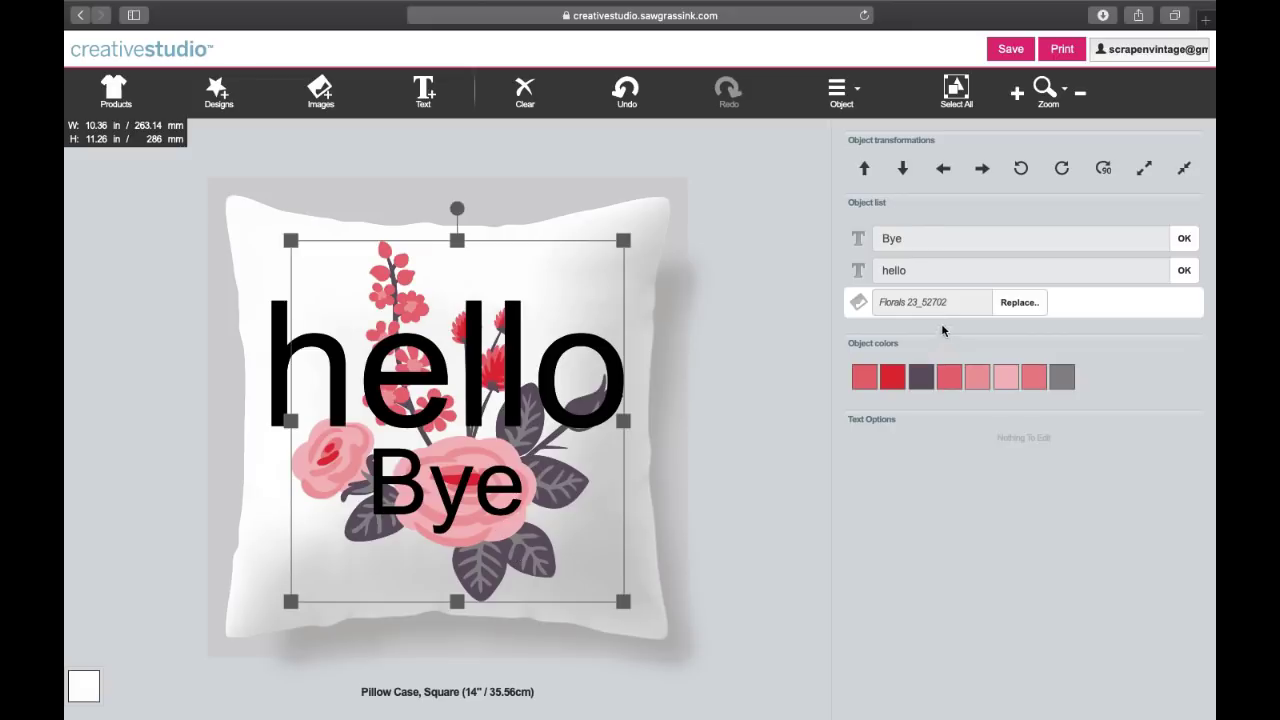
Step: Mirror the flower image horizontally, try a vertical flip and restore it, and align the image both ways to the design area
click(842, 98)
click(848, 392)
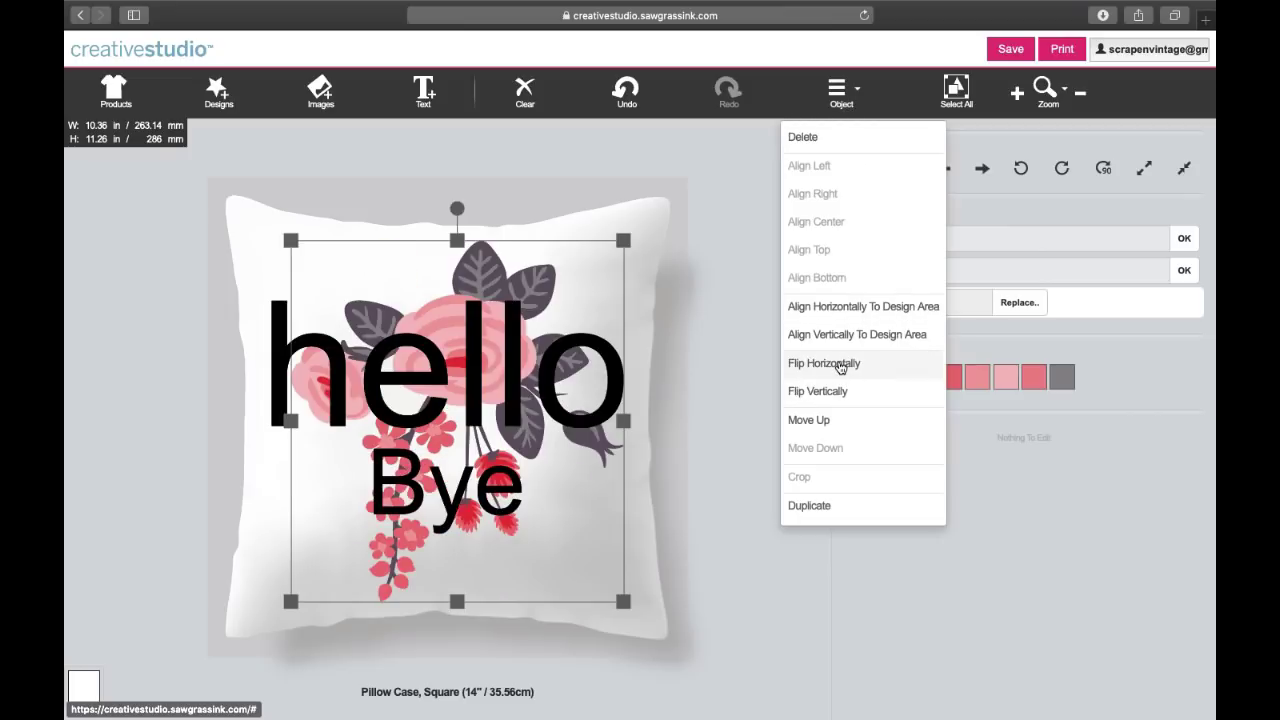
click(840, 366)
click(837, 334)
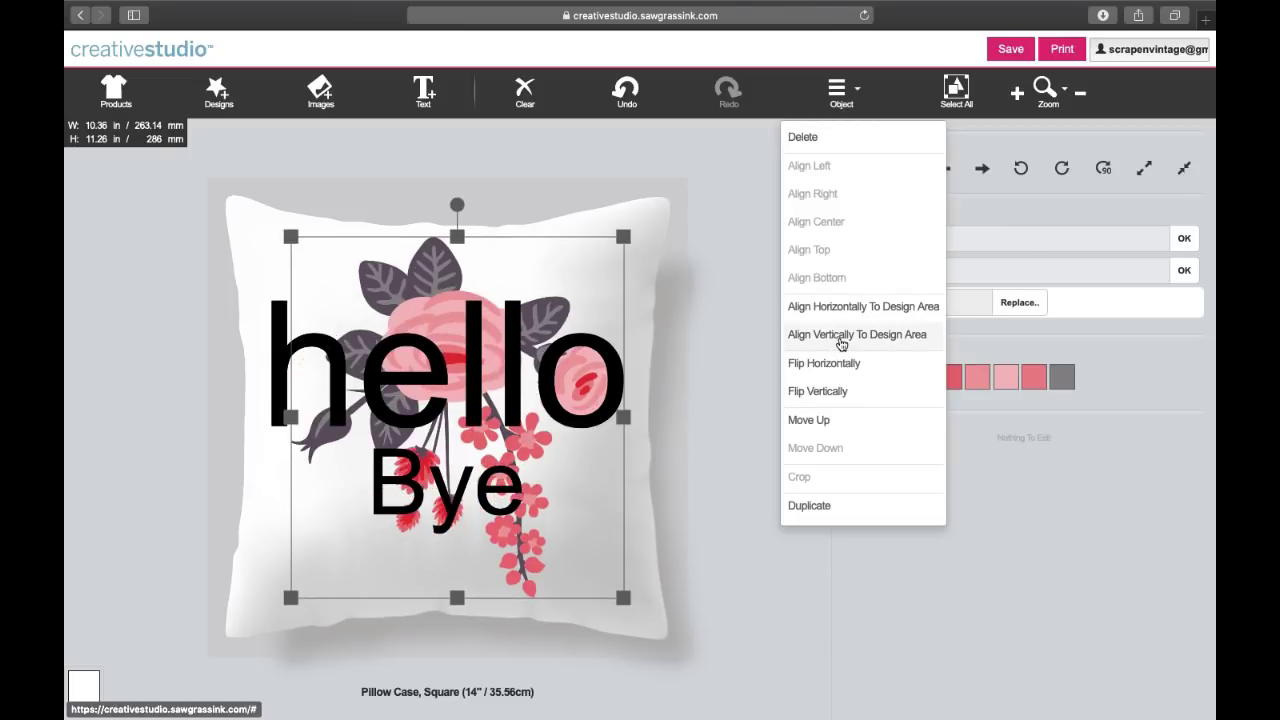
click(836, 316)
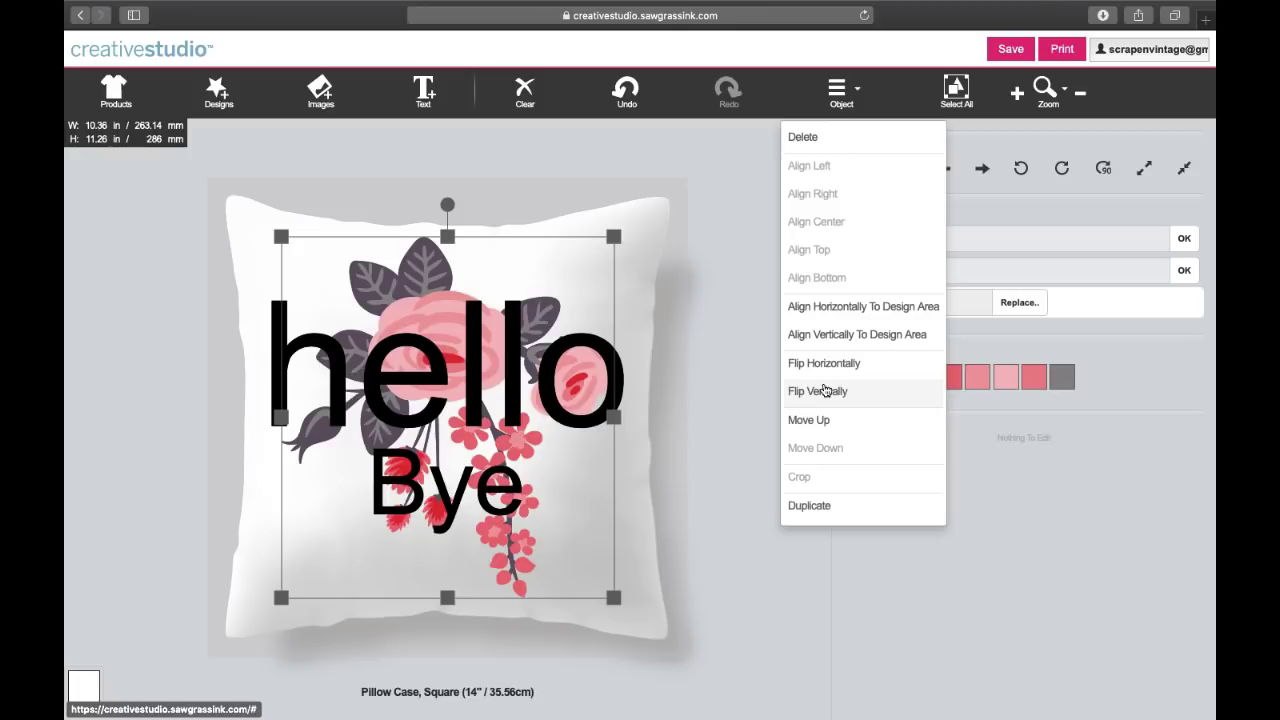
click(823, 390)
click(658, 303)
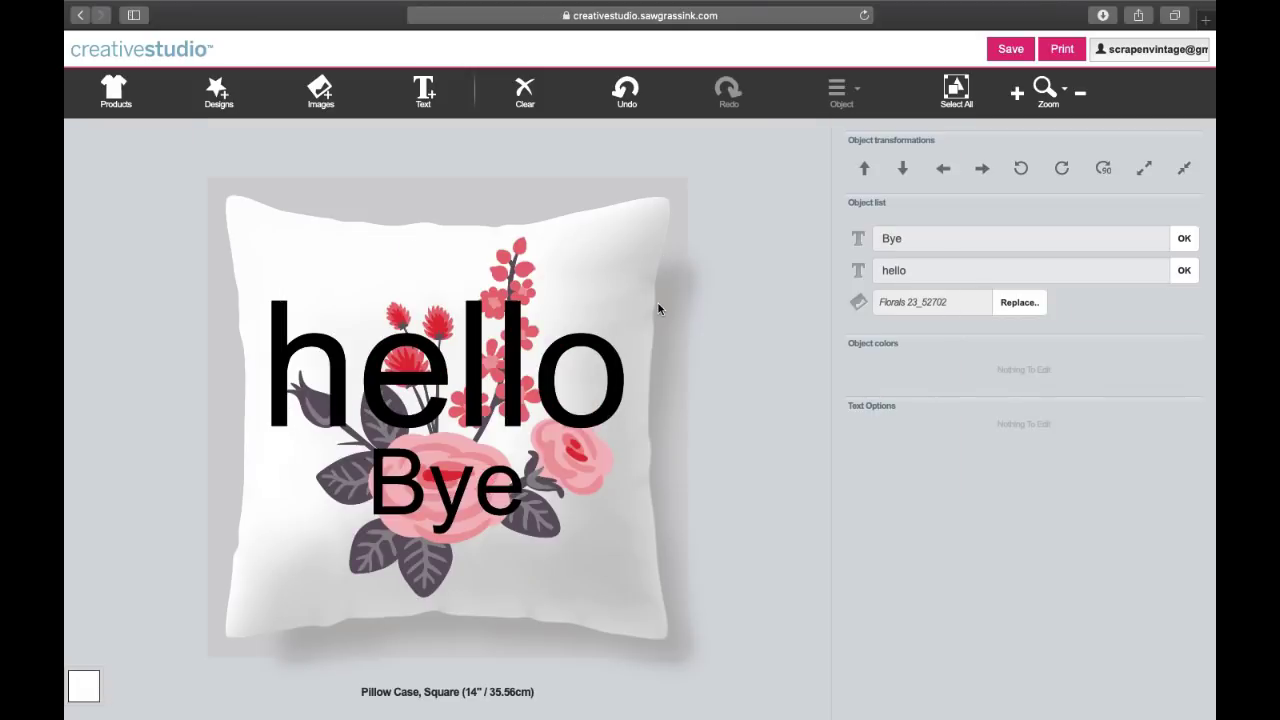
Step: Select both texts and the flower image, try shrinking and enlarging them together, and delete them all
click(966, 88)
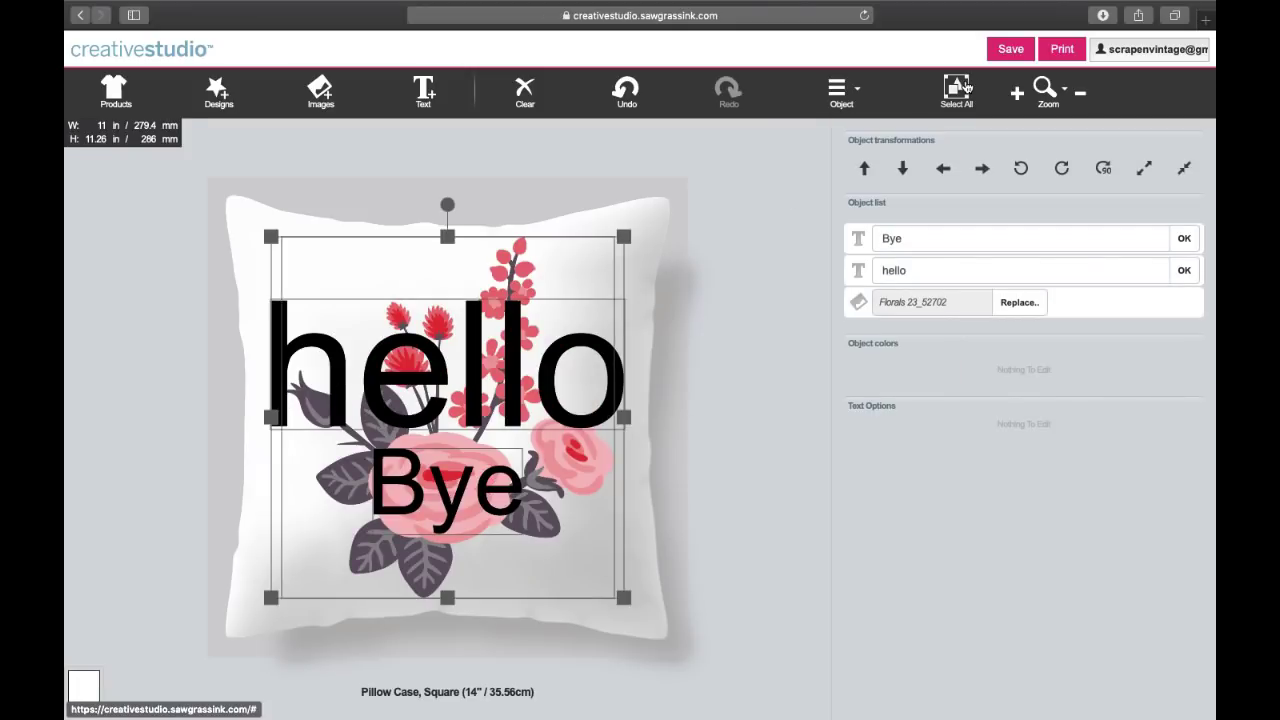
click(1176, 172)
click(1175, 174)
click(1141, 172)
click(1141, 172)
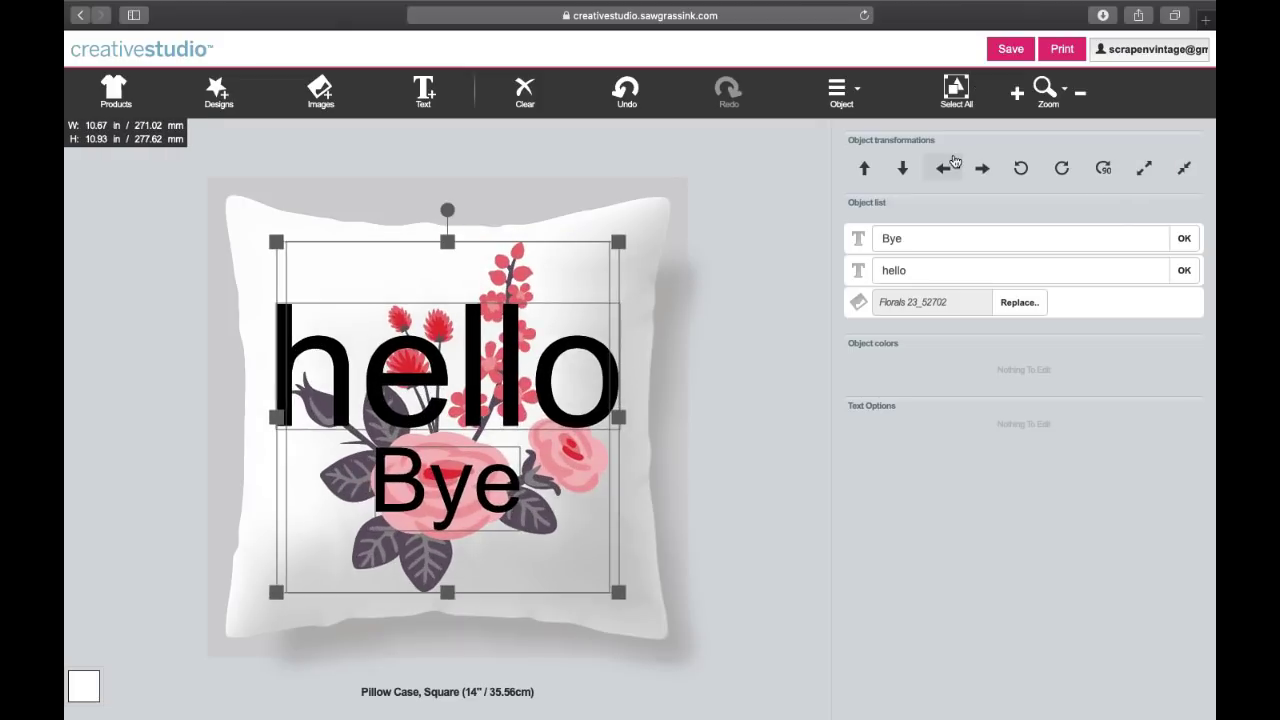
click(836, 104)
click(813, 140)
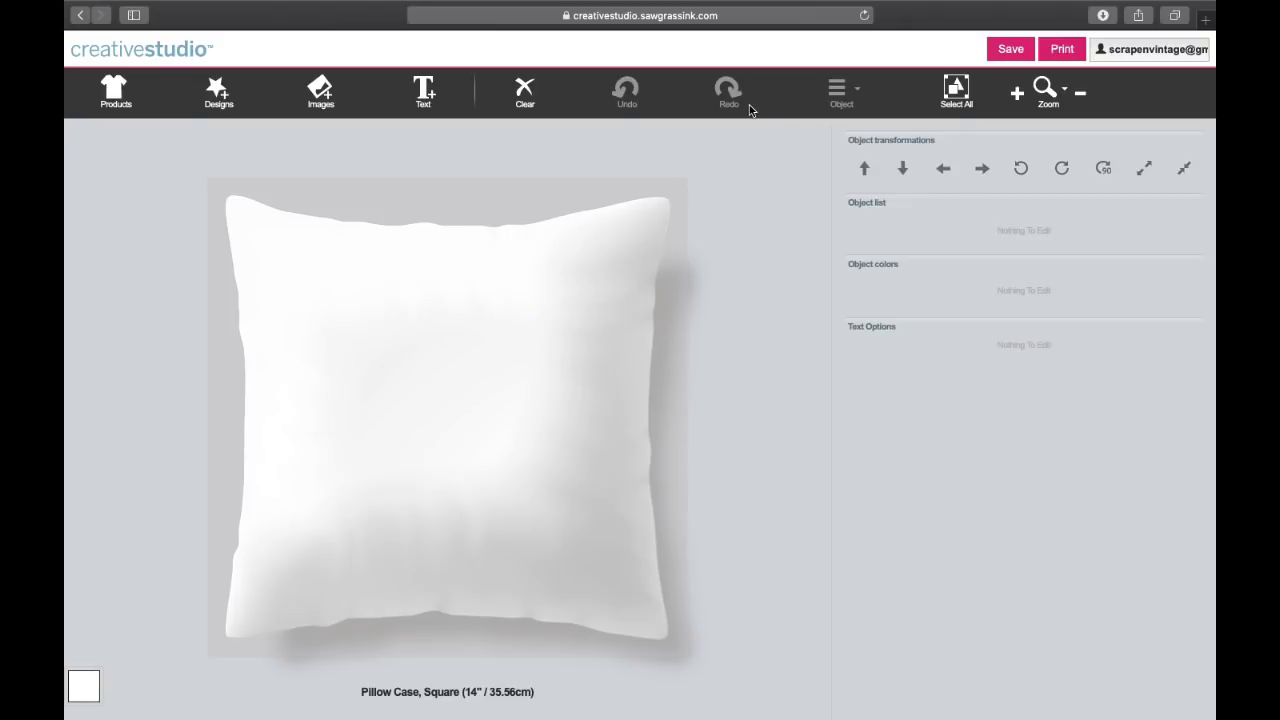
Step: Insert the pink rose bouquet image on the empty pillow, undo its last size reduction, and select it
click(321, 100)
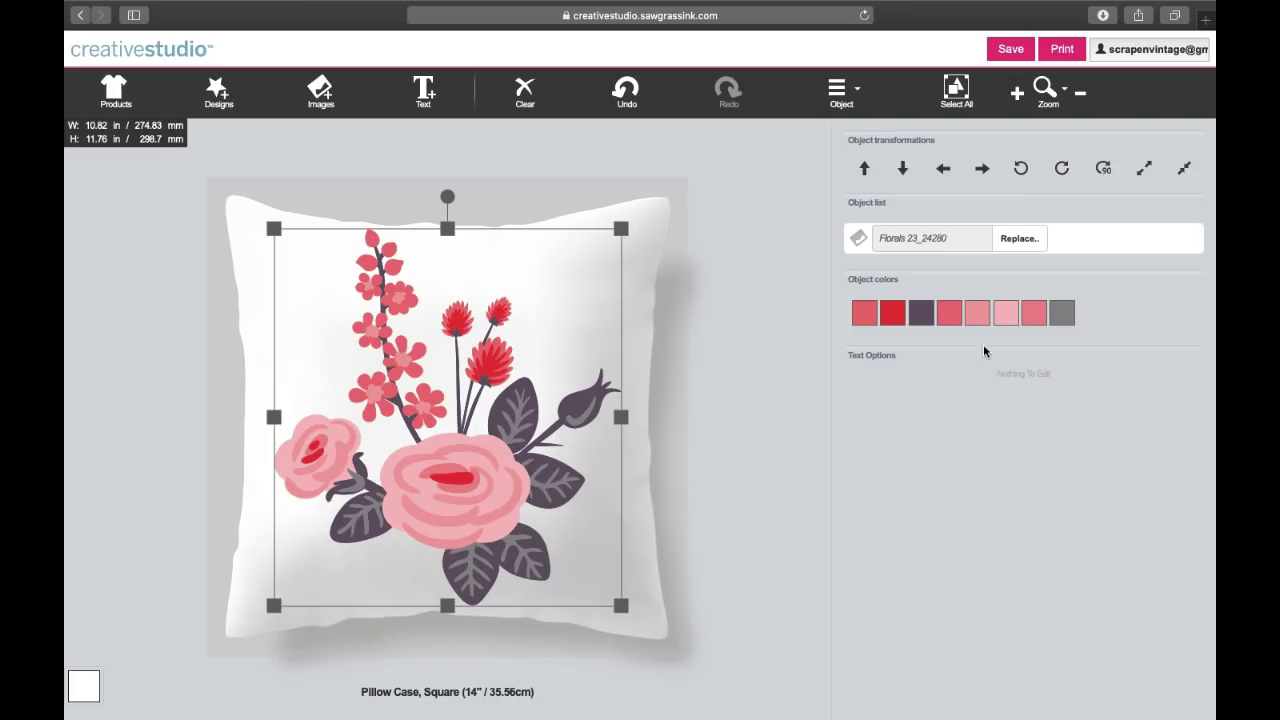
key(super+z)
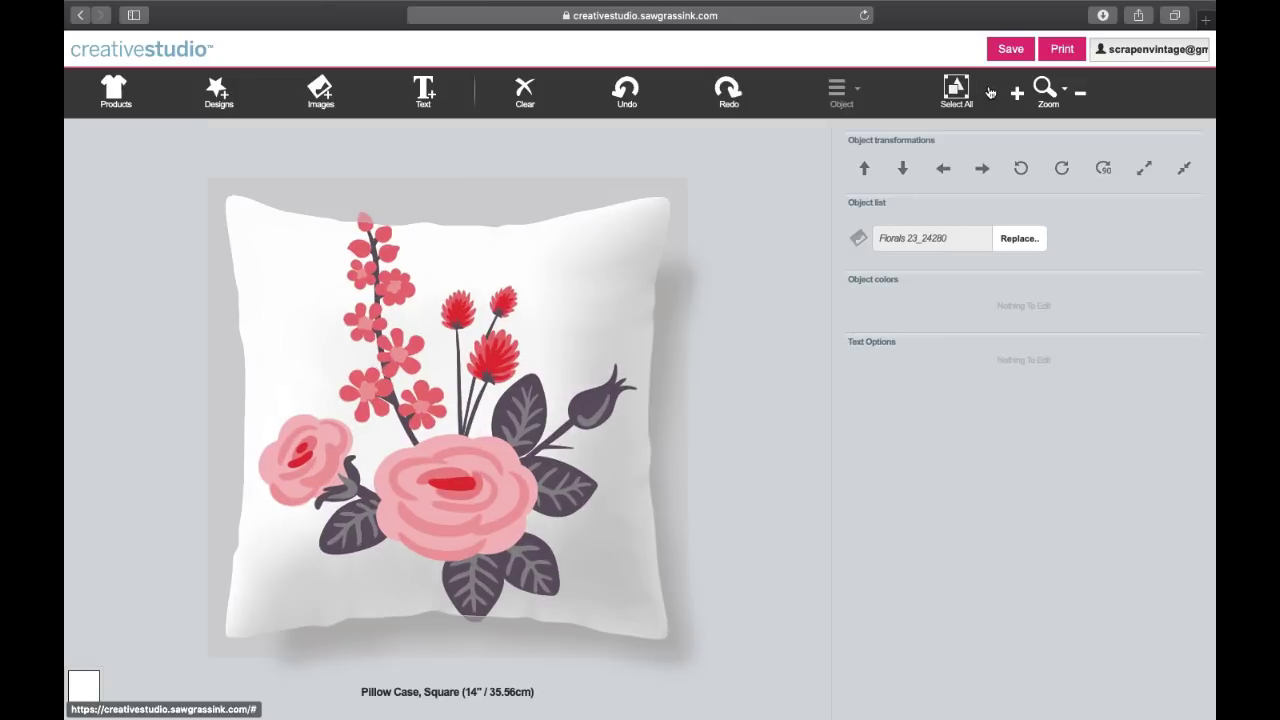
click(990, 92)
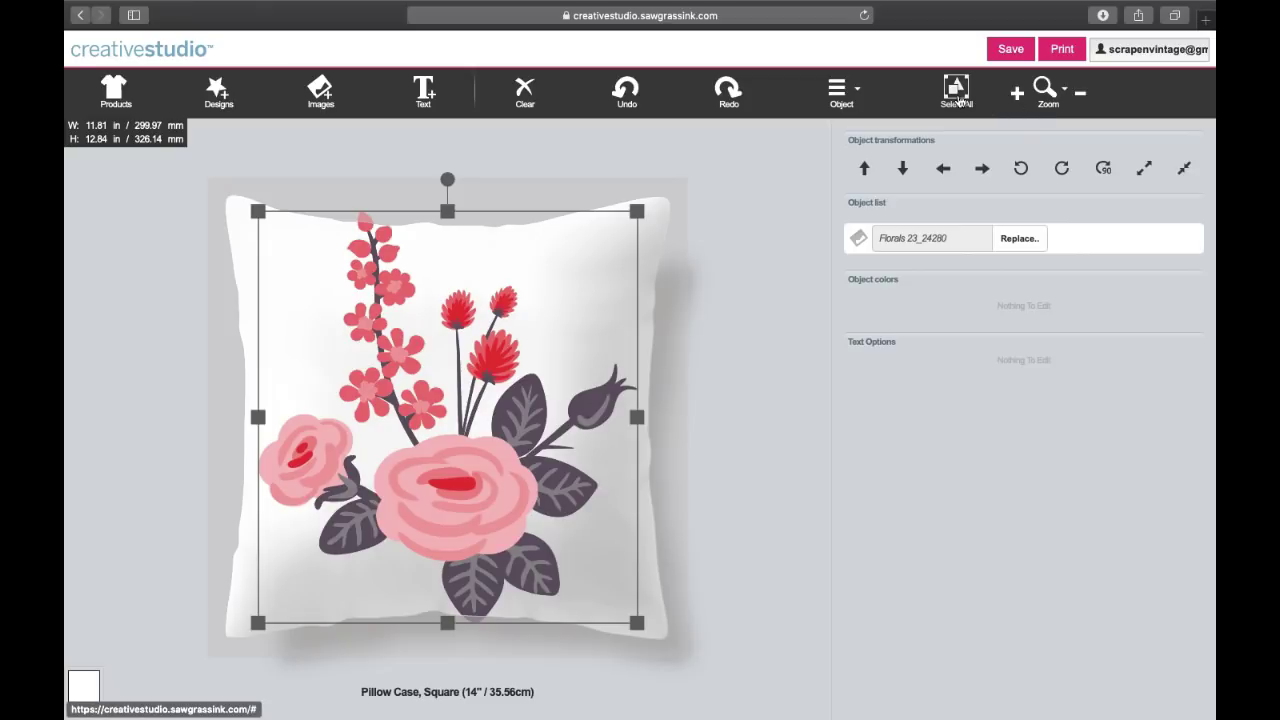
Step: Try zooming the pillow view in and out, and move the flower image up and to the left while zoomed in
click(1017, 93)
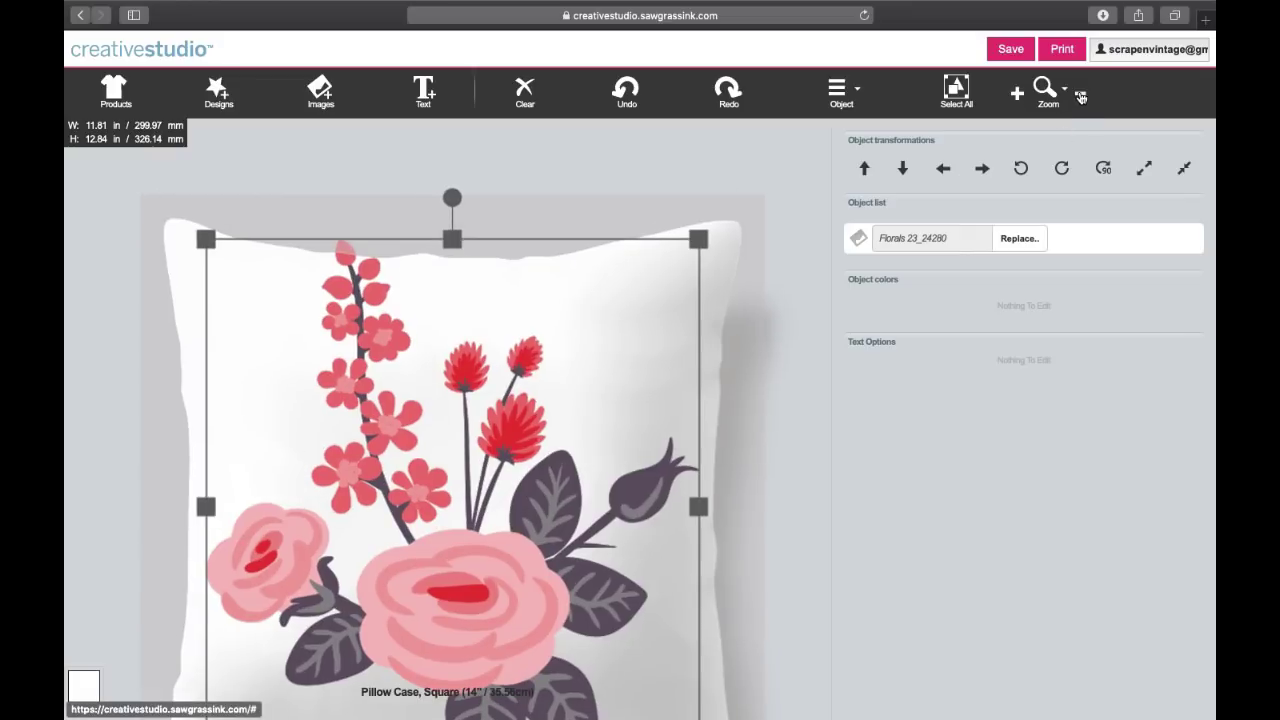
click(1080, 96)
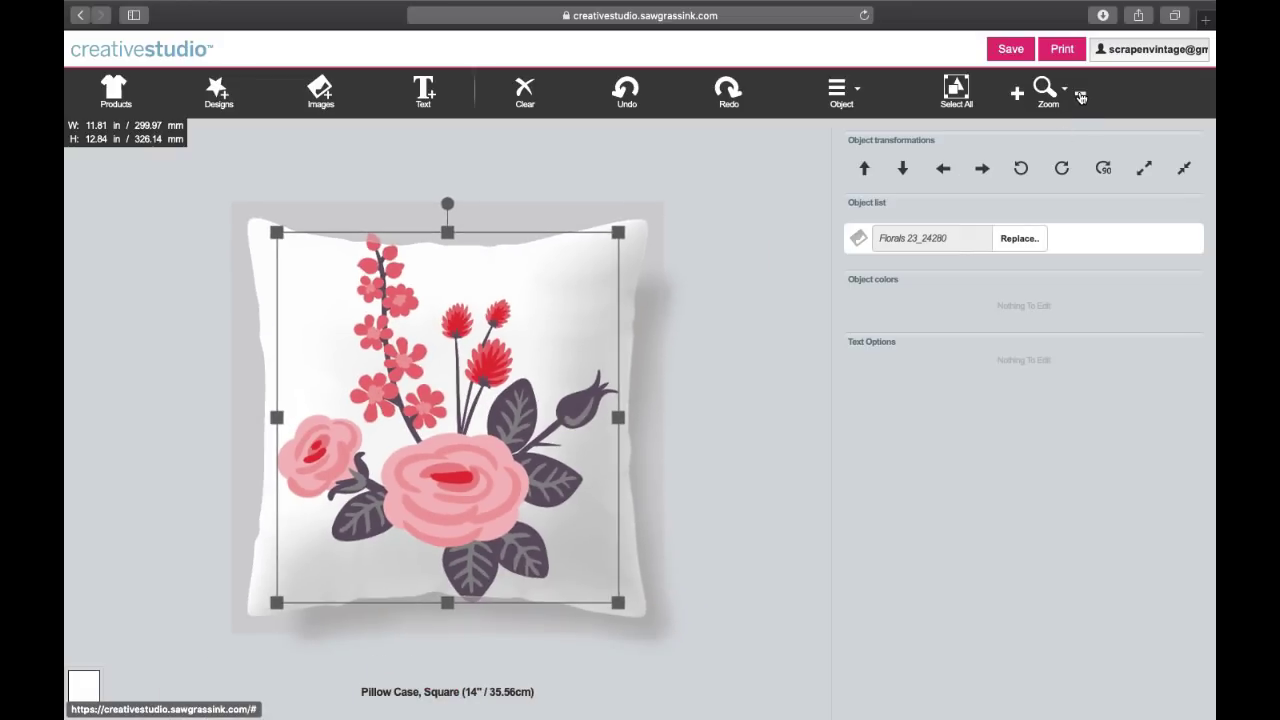
click(1017, 93)
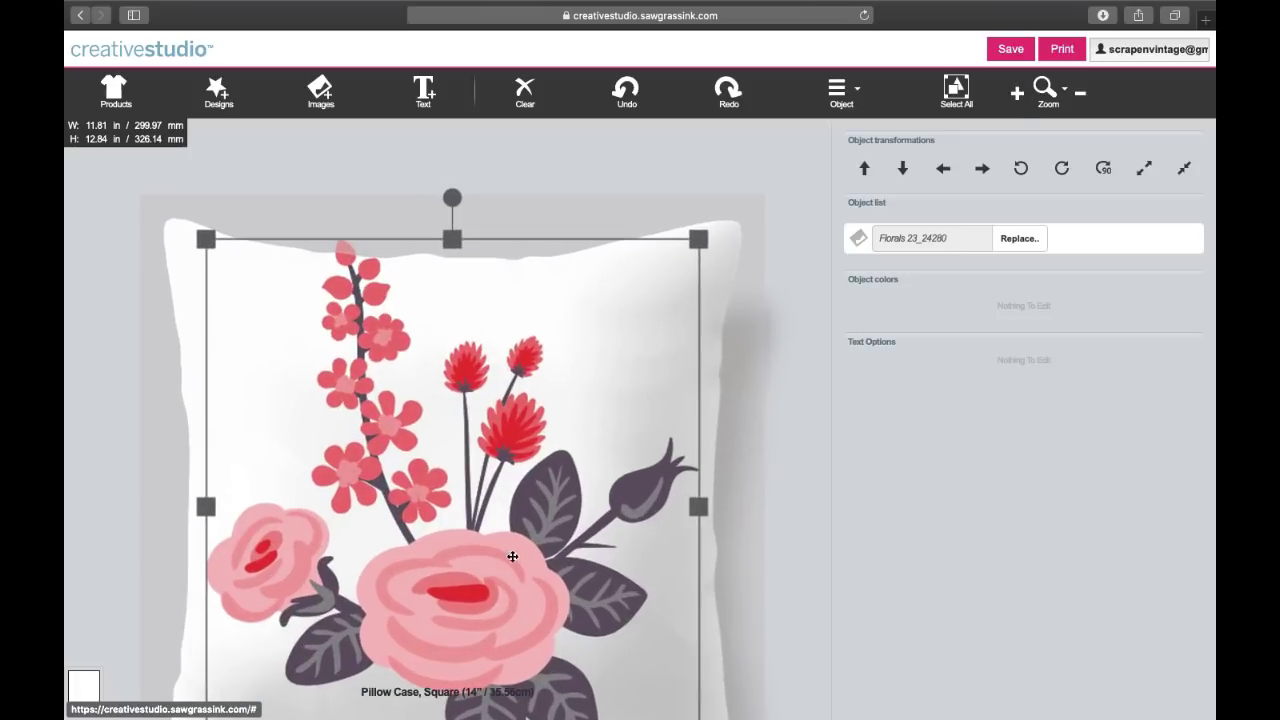
drag(475, 542, 481, 413)
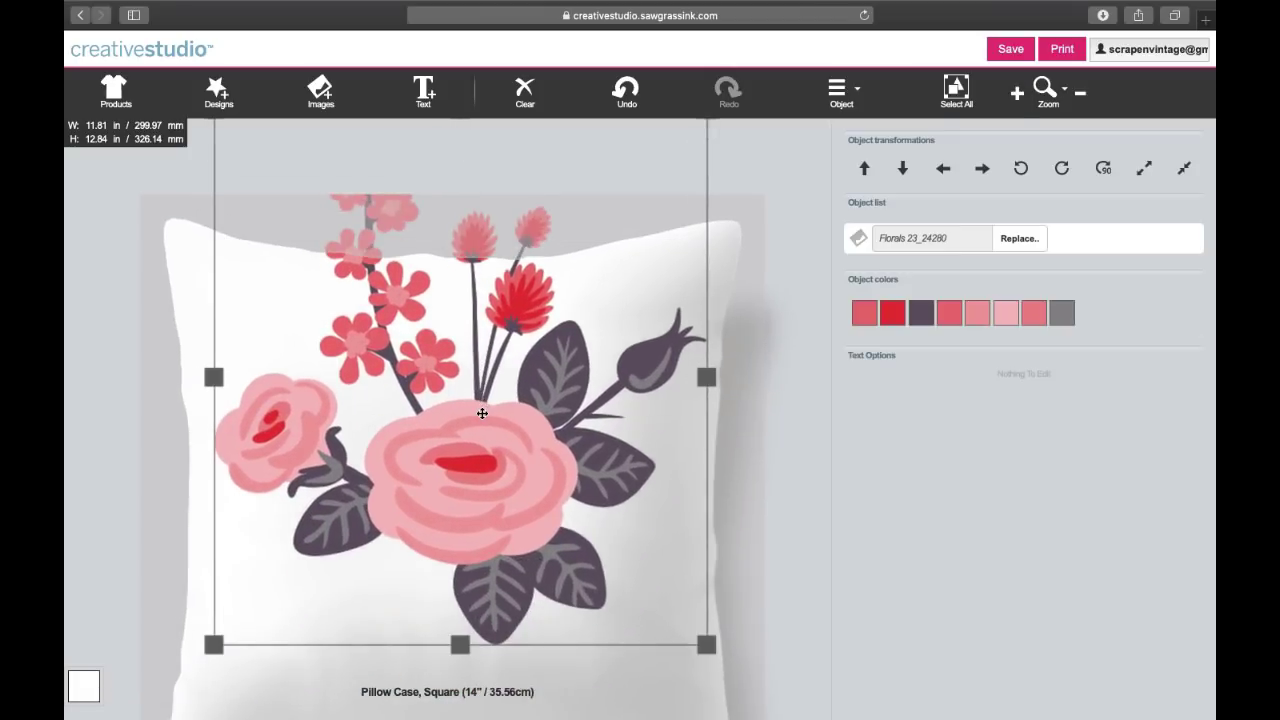
click(1017, 93)
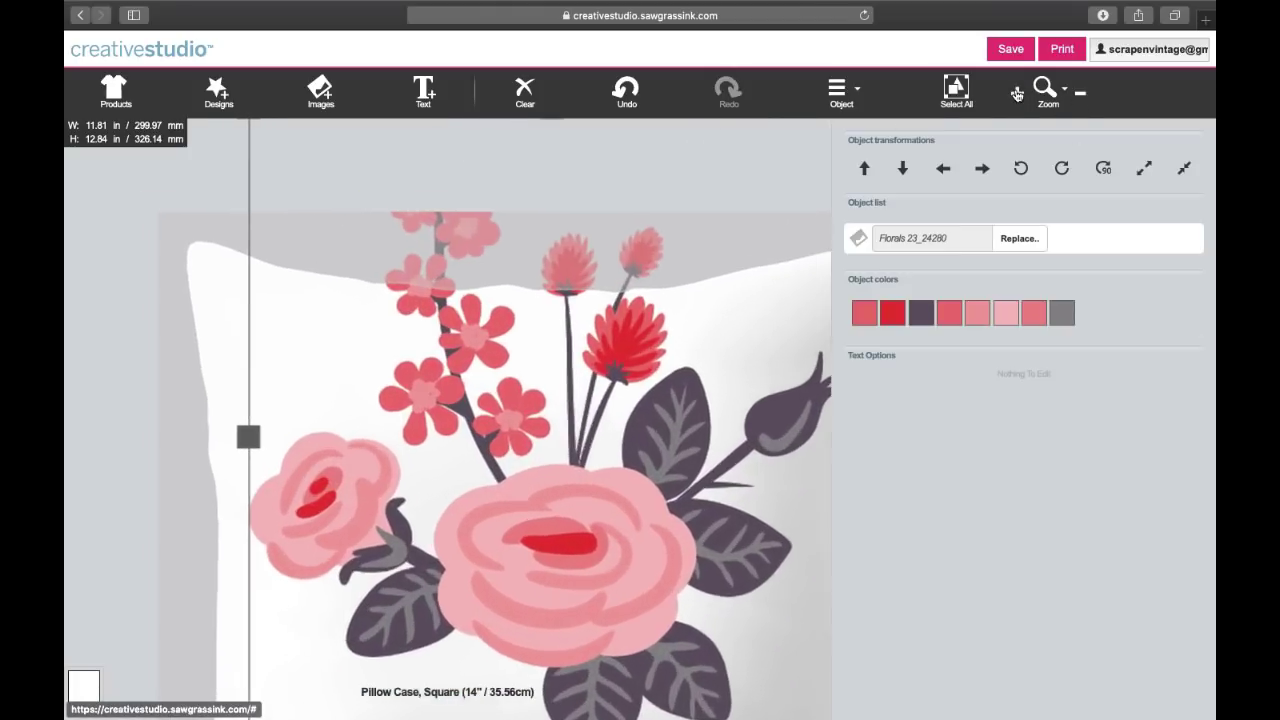
drag(500, 534, 357, 476)
click(1017, 92)
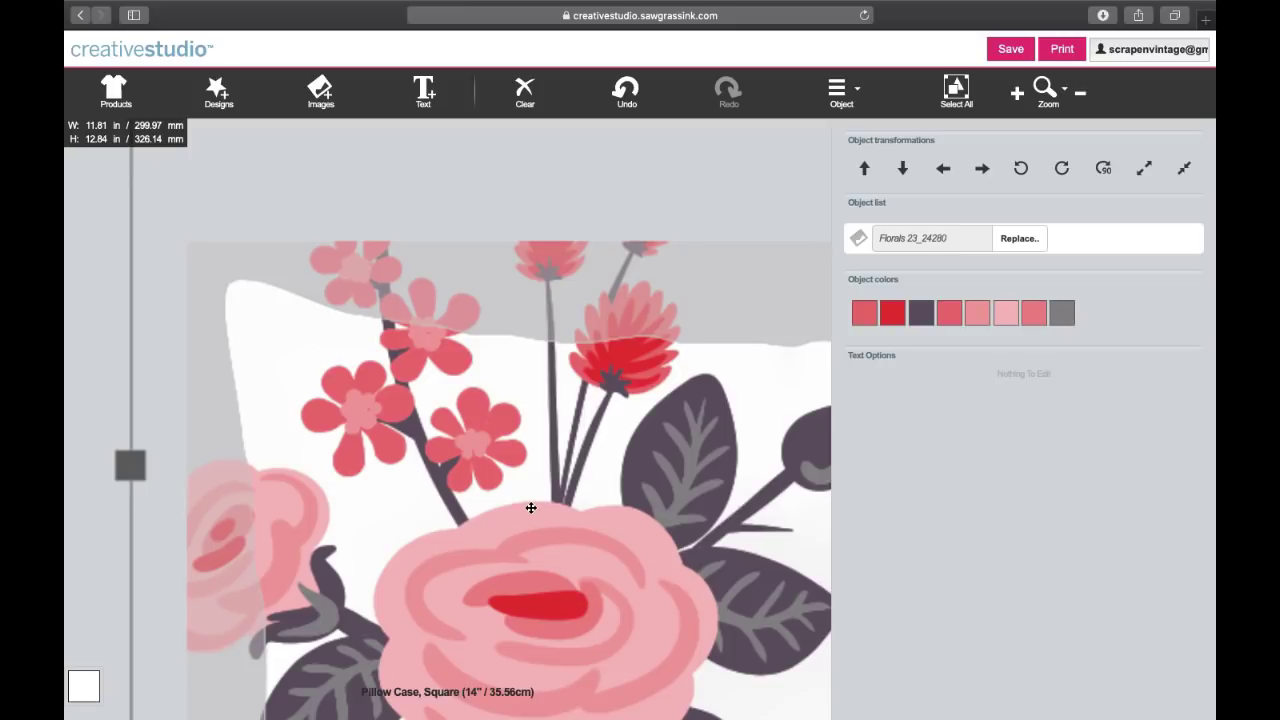
Step: Move the flower image further up in the enlarged view, and with the whole pillow in view, place it in the pillow's middle
drag(526, 504, 520, 457)
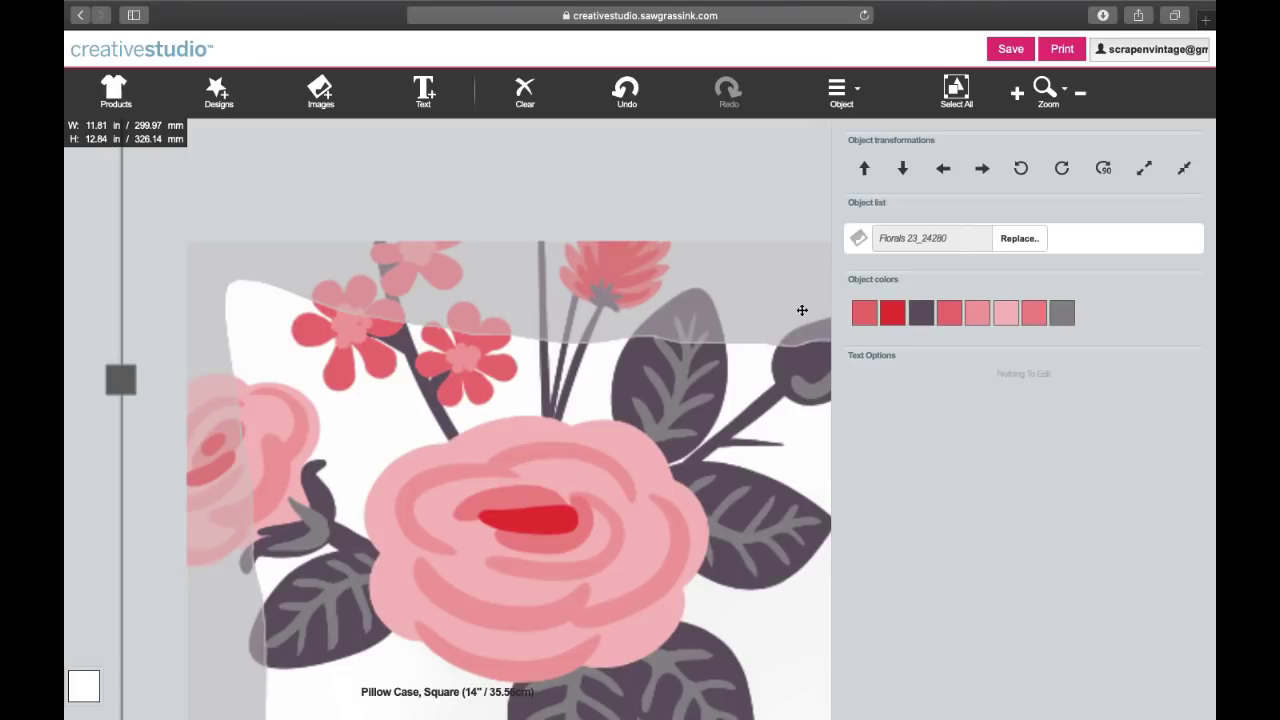
click(1079, 94)
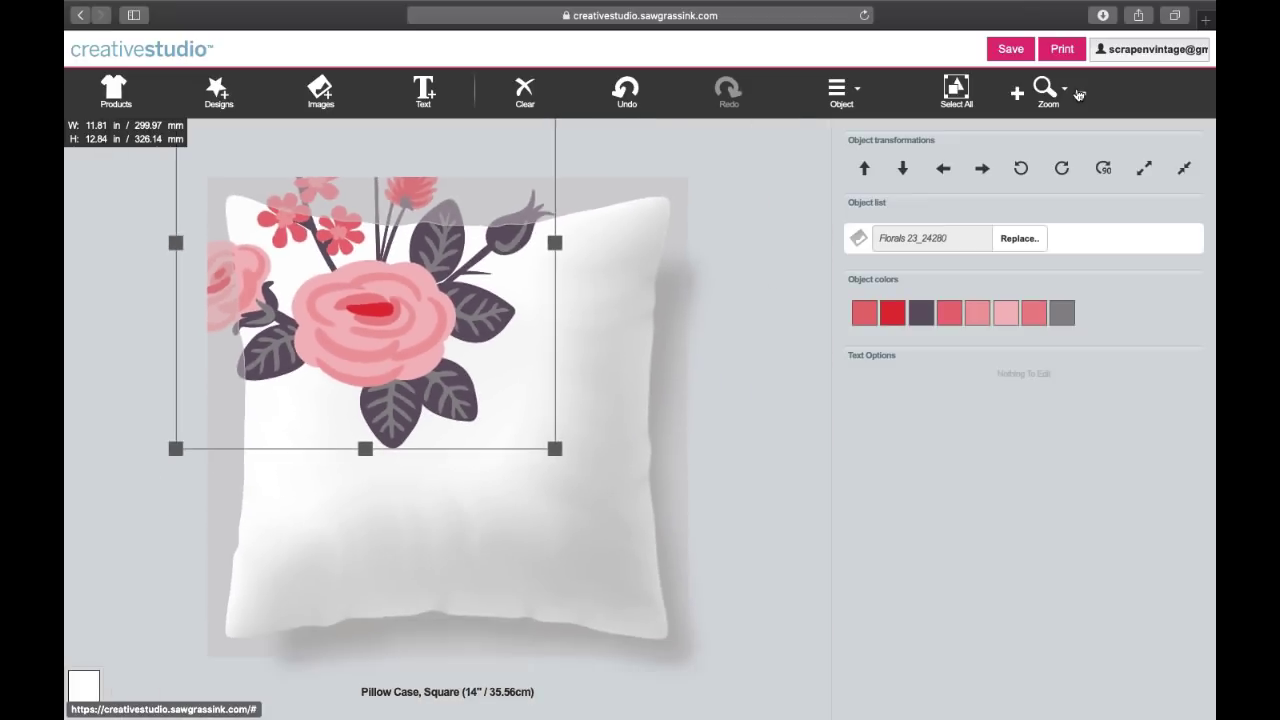
drag(367, 324, 465, 487)
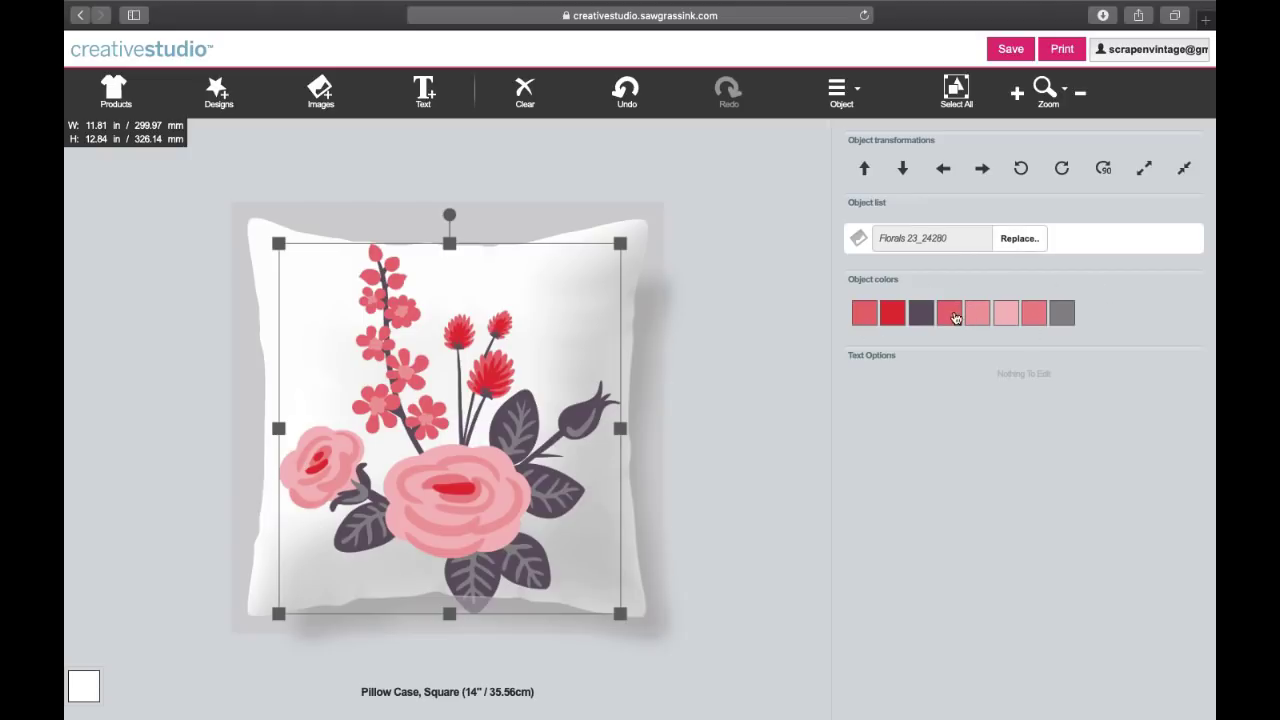
Step: Recolor the flower image's dark purple stems and leaves with the Black swatch from the Sawgrass ColorSure palette and deselect the image
click(922, 314)
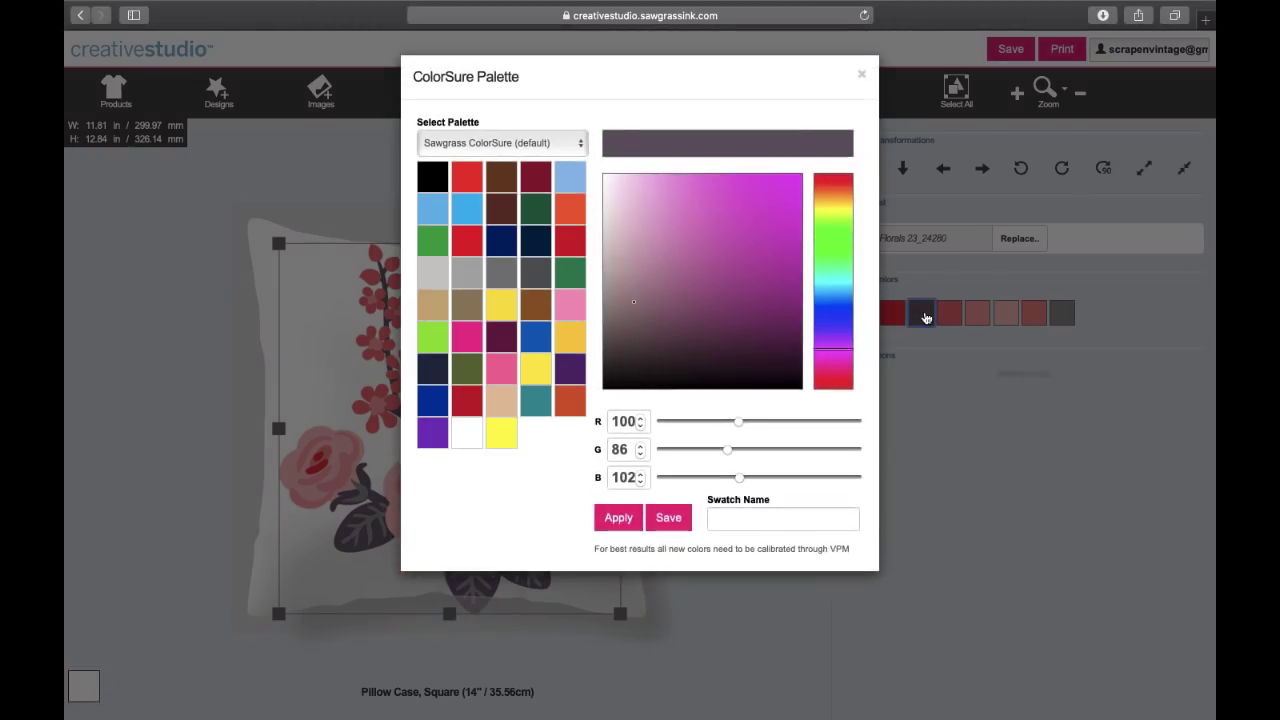
click(433, 177)
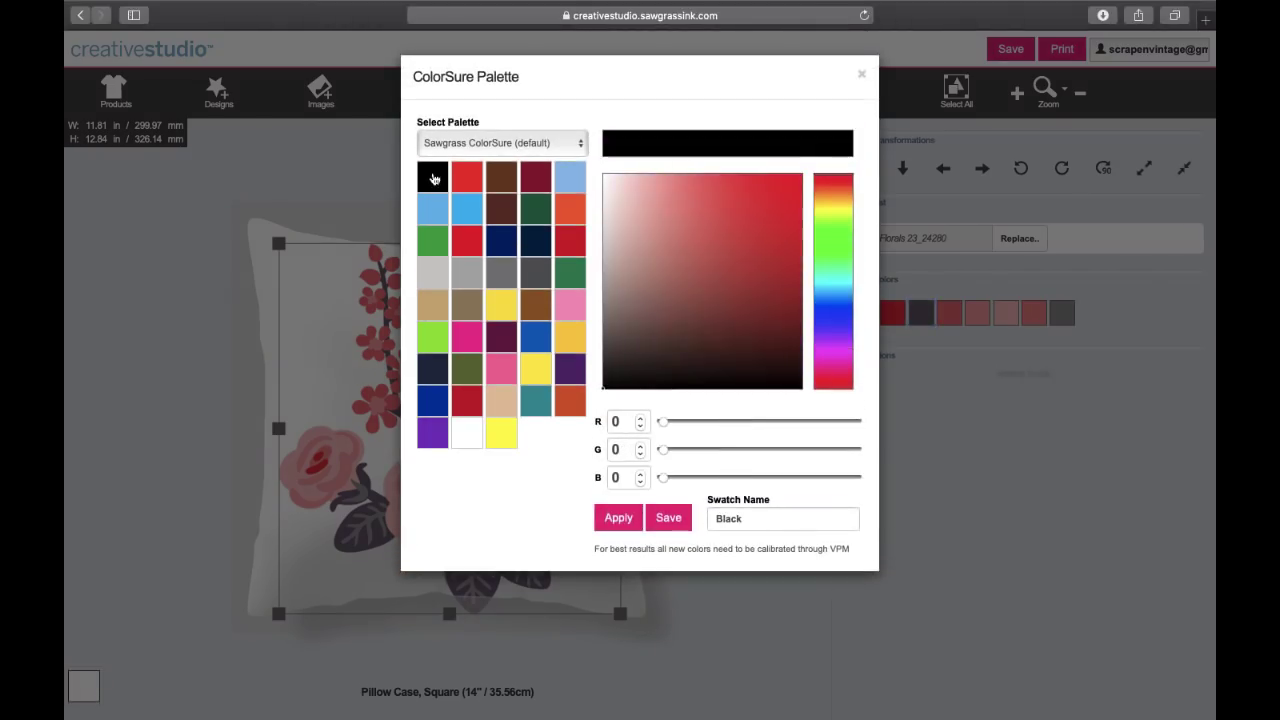
click(618, 517)
click(682, 558)
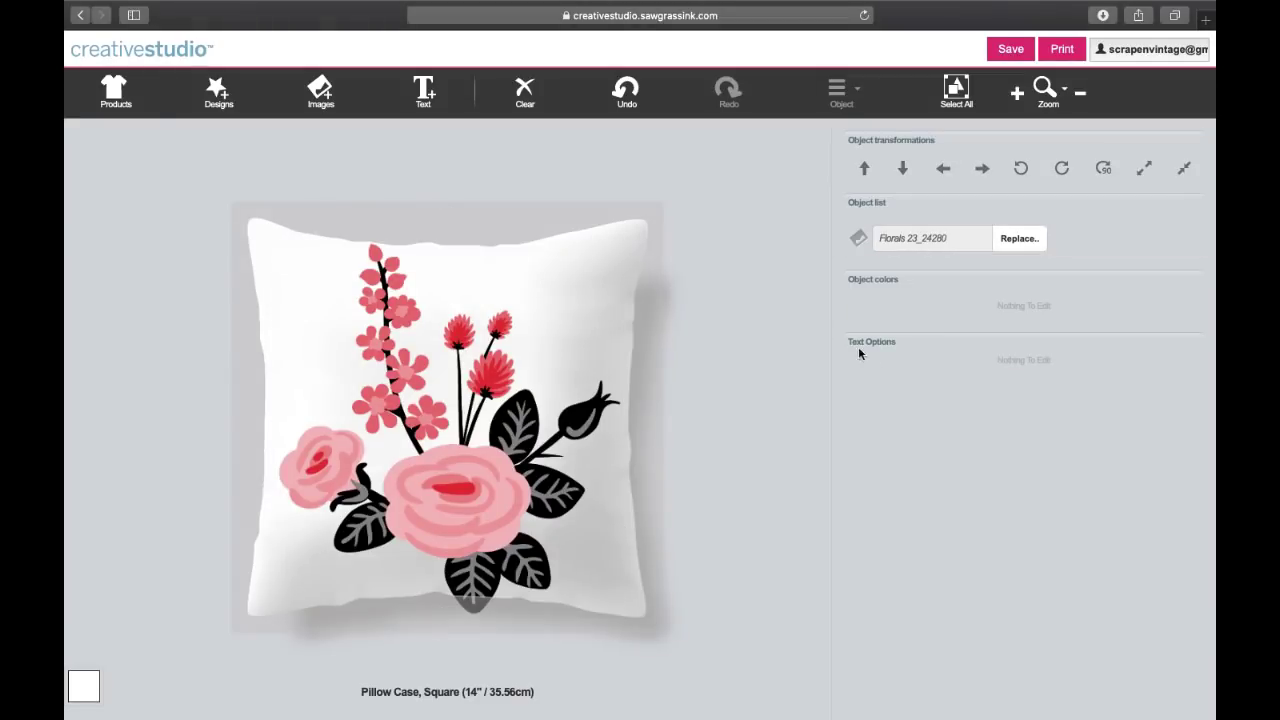
Step: Select the flower image and try nudging it one increment up, down, left and right
click(386, 468)
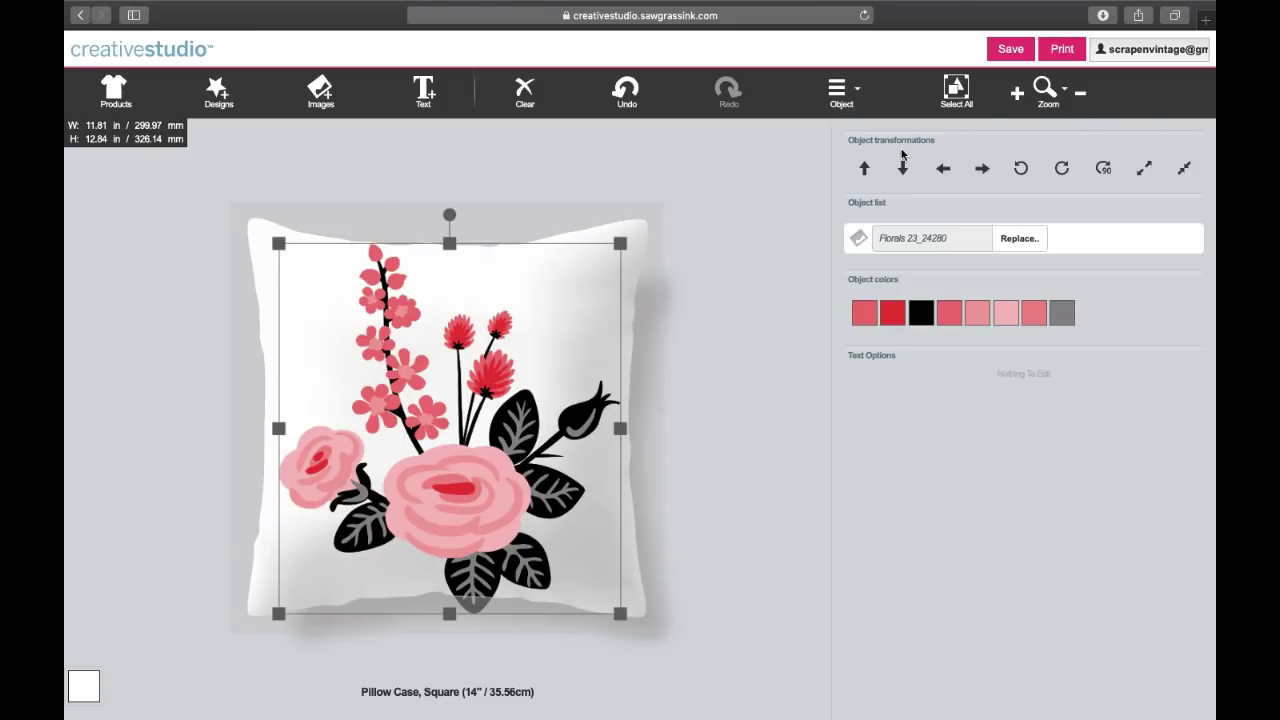
click(865, 170)
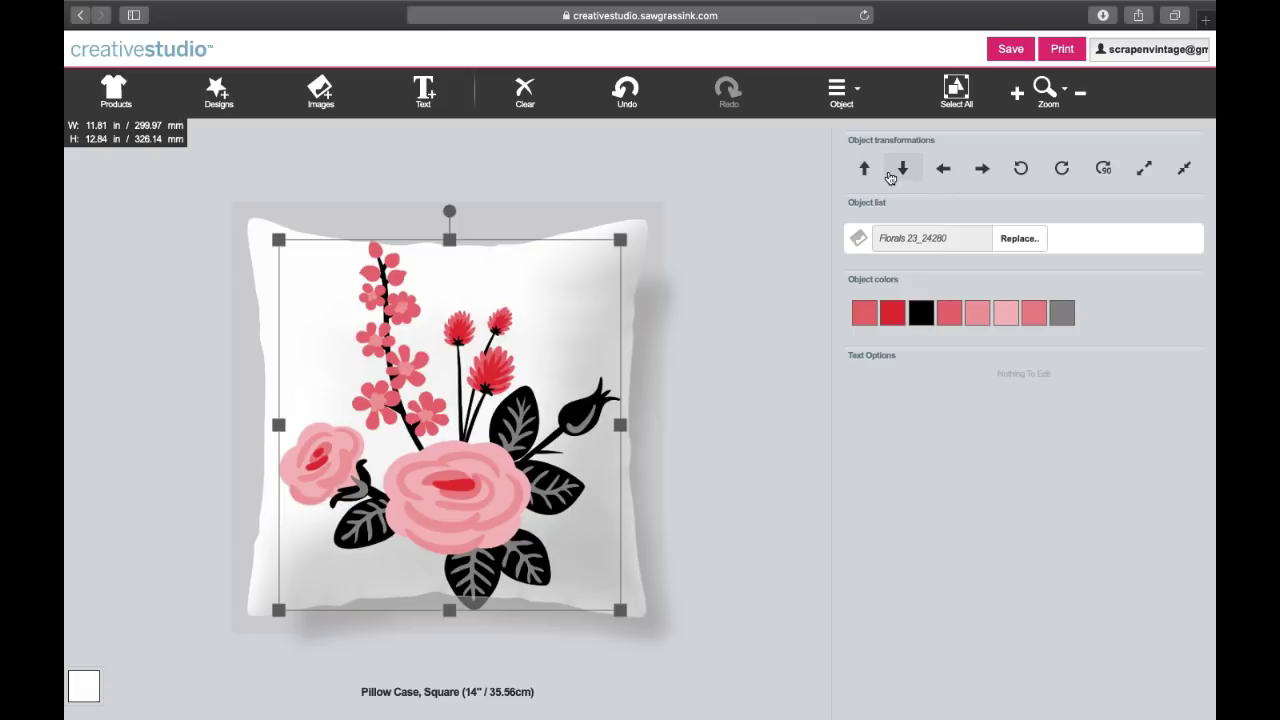
click(897, 172)
click(941, 171)
click(991, 175)
Step: Try rotating the flower image counterclockwise in small increments, and turn it clockwise back to upright
click(1023, 176)
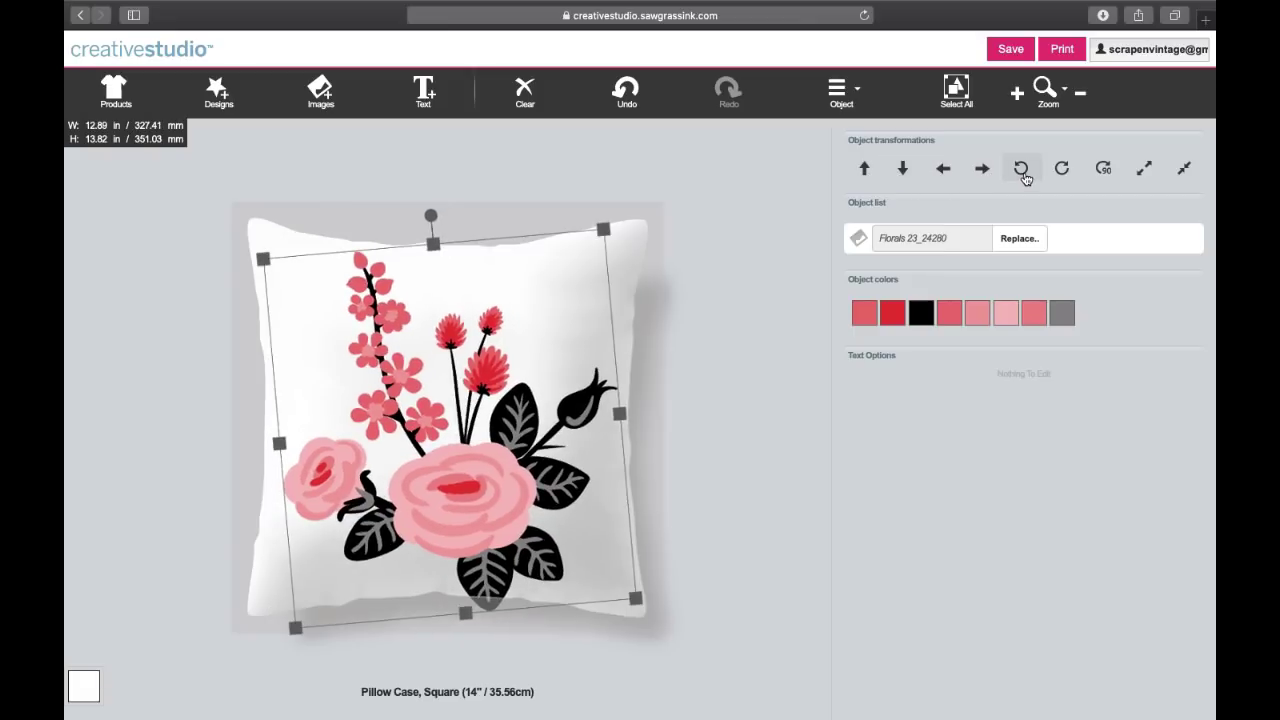
click(1023, 176)
click(1023, 176)
click(1023, 176)
click(1023, 176)
click(1023, 176)
click(1023, 176)
click(1023, 176)
click(1062, 172)
click(1063, 175)
click(1063, 176)
click(1063, 176)
click(1063, 176)
click(1063, 176)
click(1063, 176)
click(1022, 174)
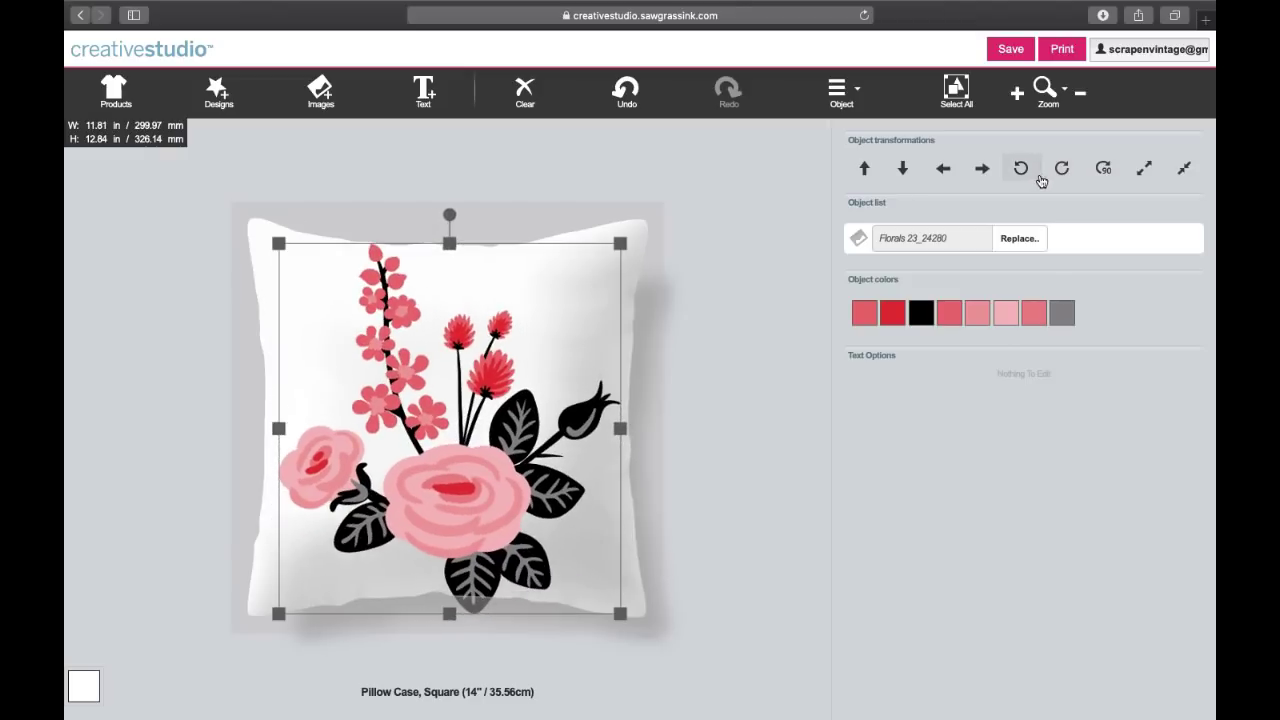
Step: Try the 90-degree rotation on the flower image four times for a full turn
click(1108, 172)
click(1108, 172)
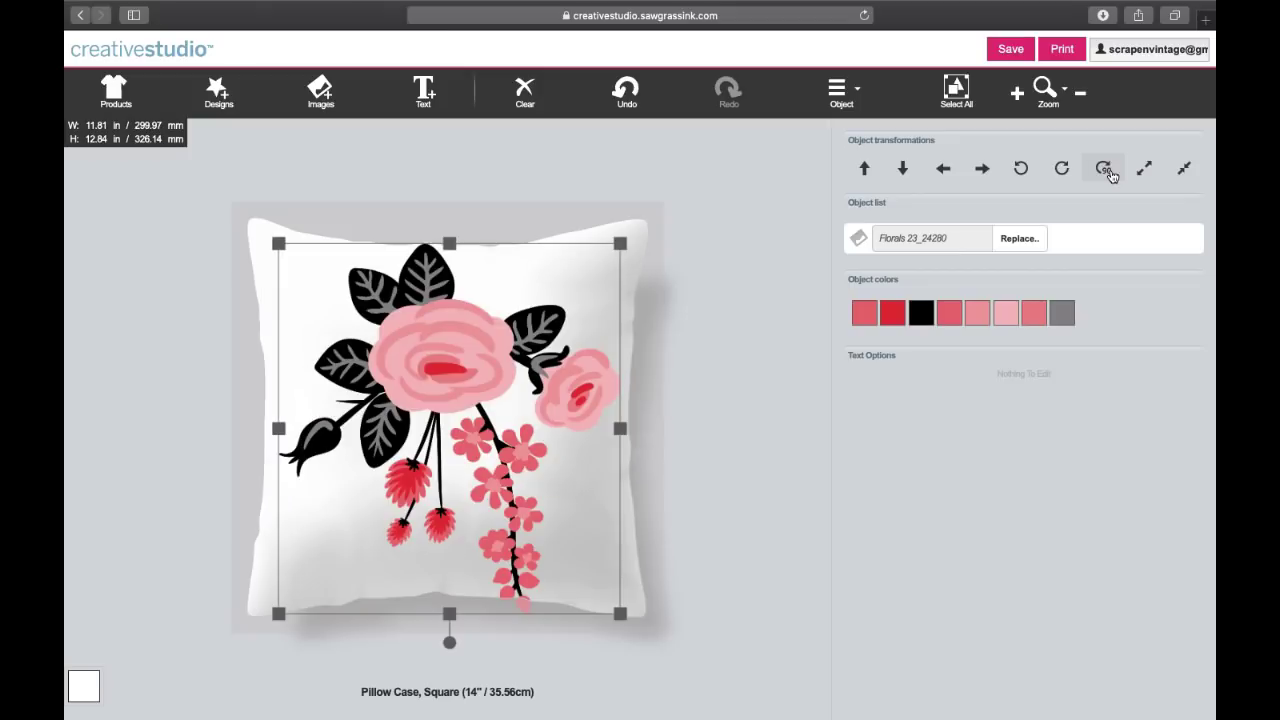
click(1108, 172)
click(1108, 172)
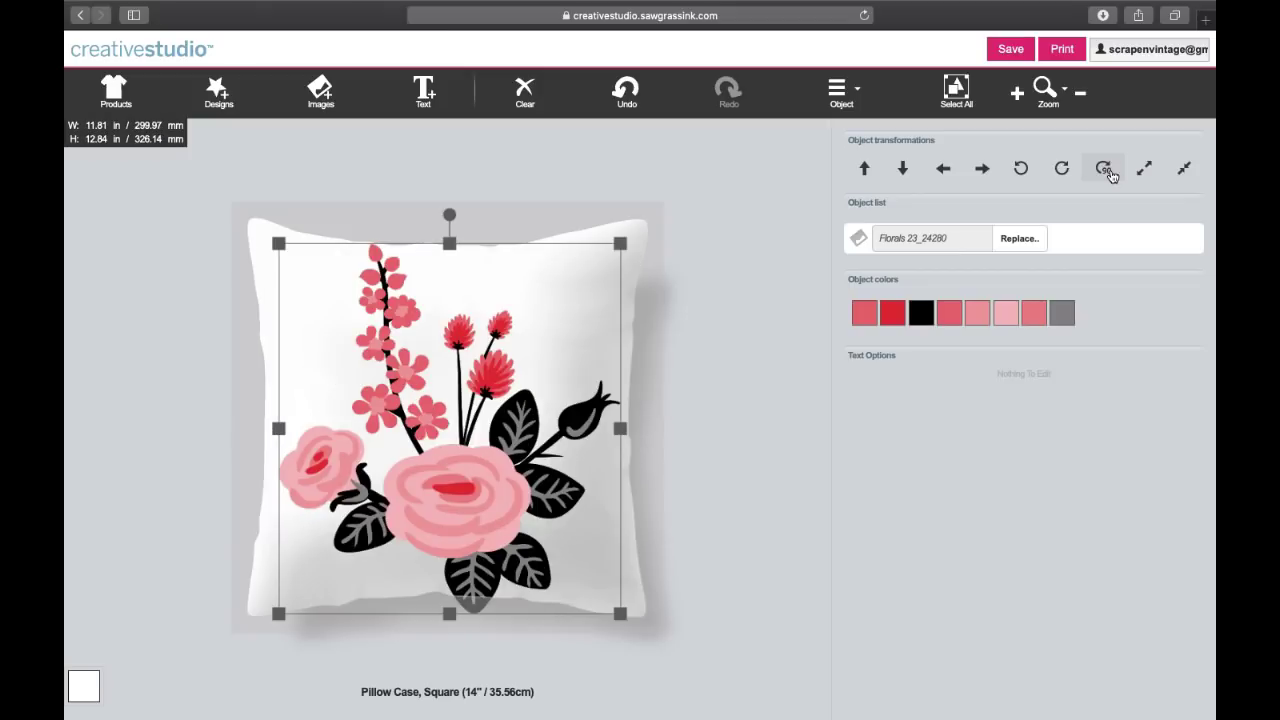
Step: Try enlarging the flower image one increment, and shrink it to 9.83 in wide by 10.68 in high
click(1144, 169)
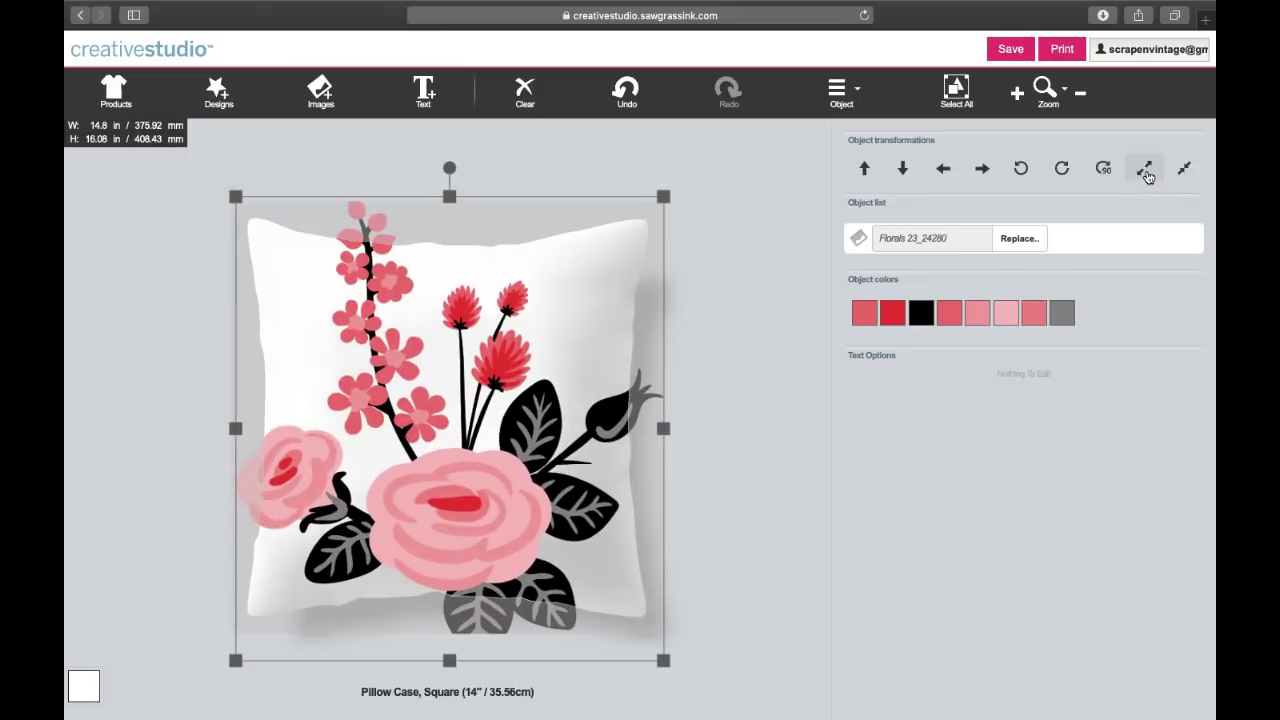
click(1187, 171)
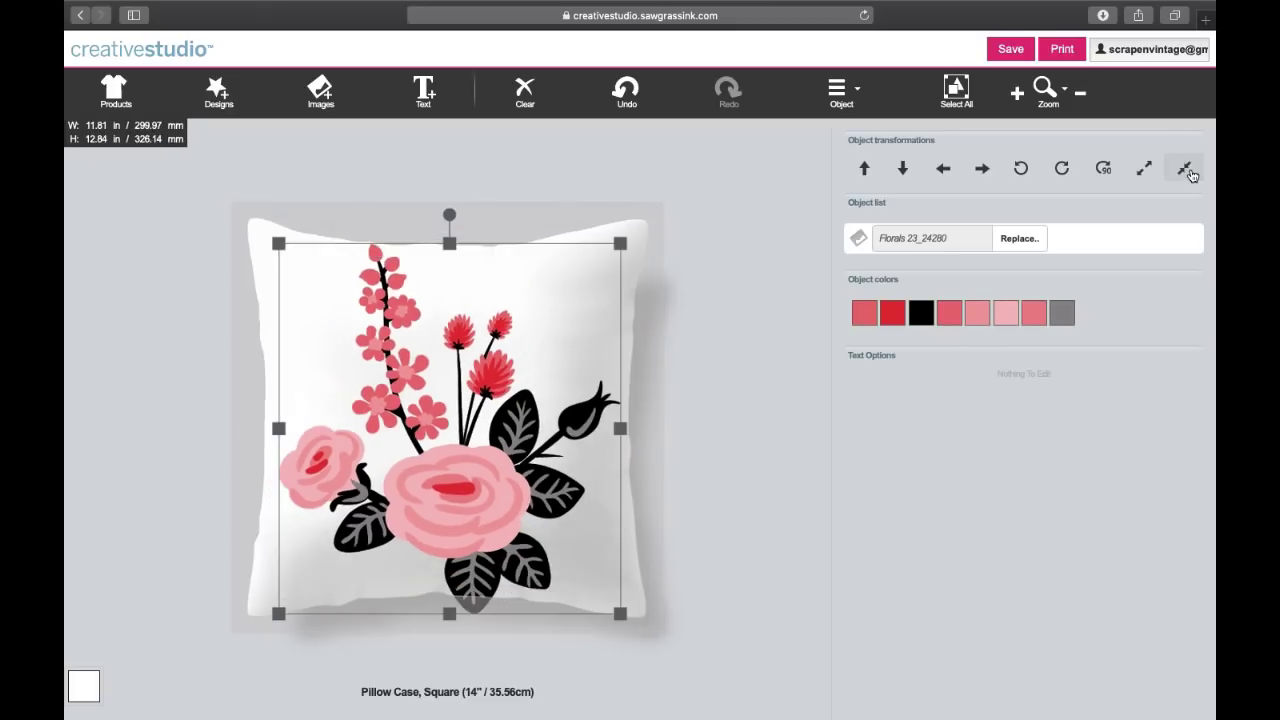
click(1191, 175)
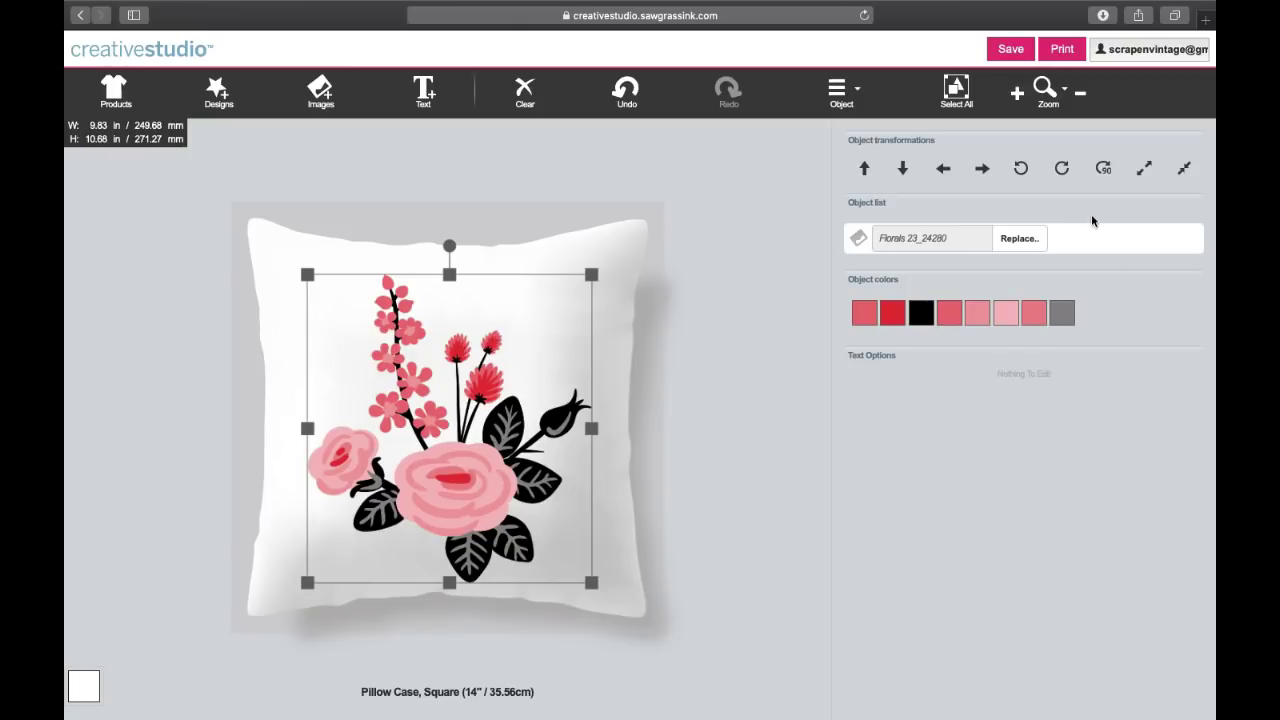
Step: Replace the flower image with the flag-holding child silhouette from People: Family and enlarge it to 3.58 in by 8.57 in
click(1006, 245)
click(125, 427)
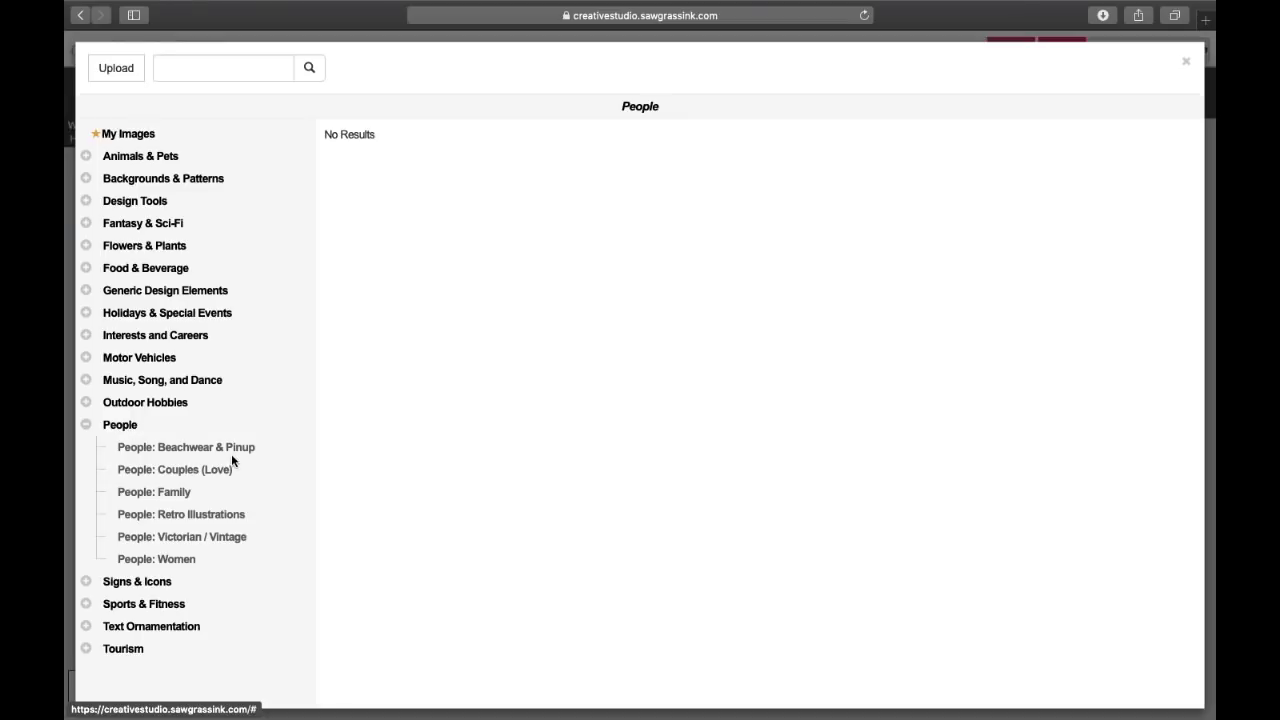
click(160, 491)
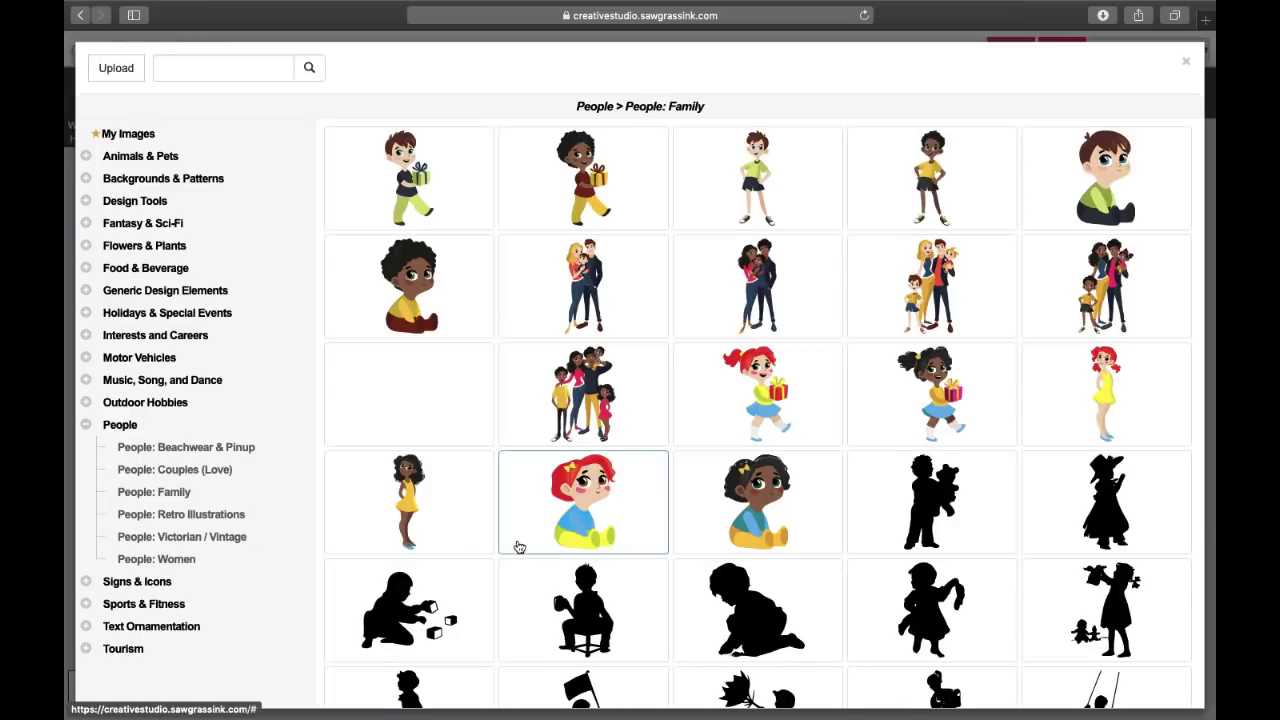
scroll(519, 547, down, 5)
click(583, 403)
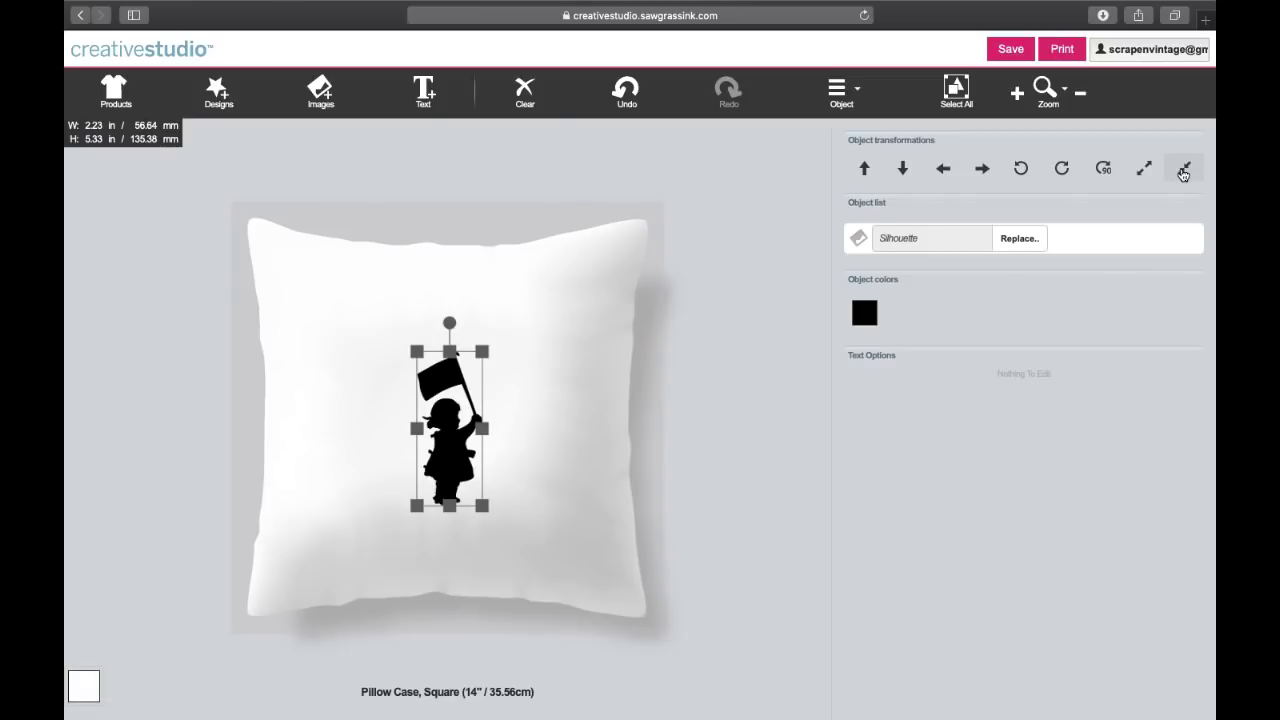
click(1144, 168)
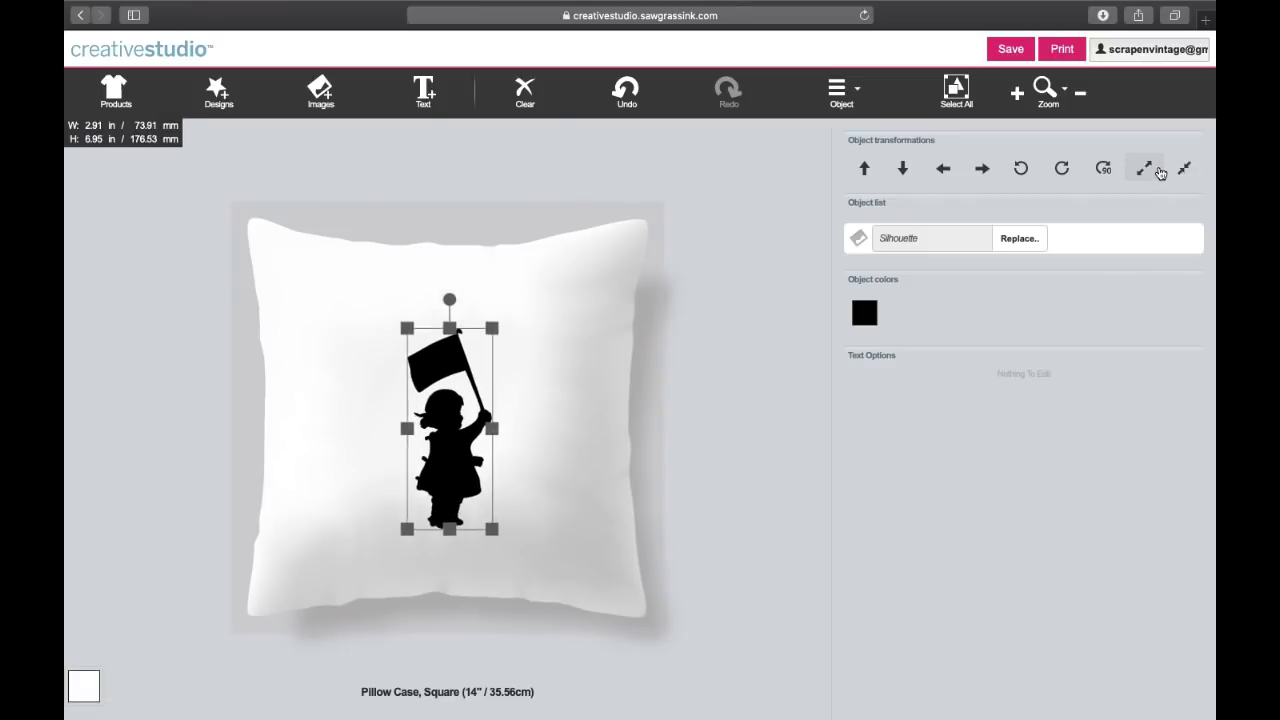
click(707, 527)
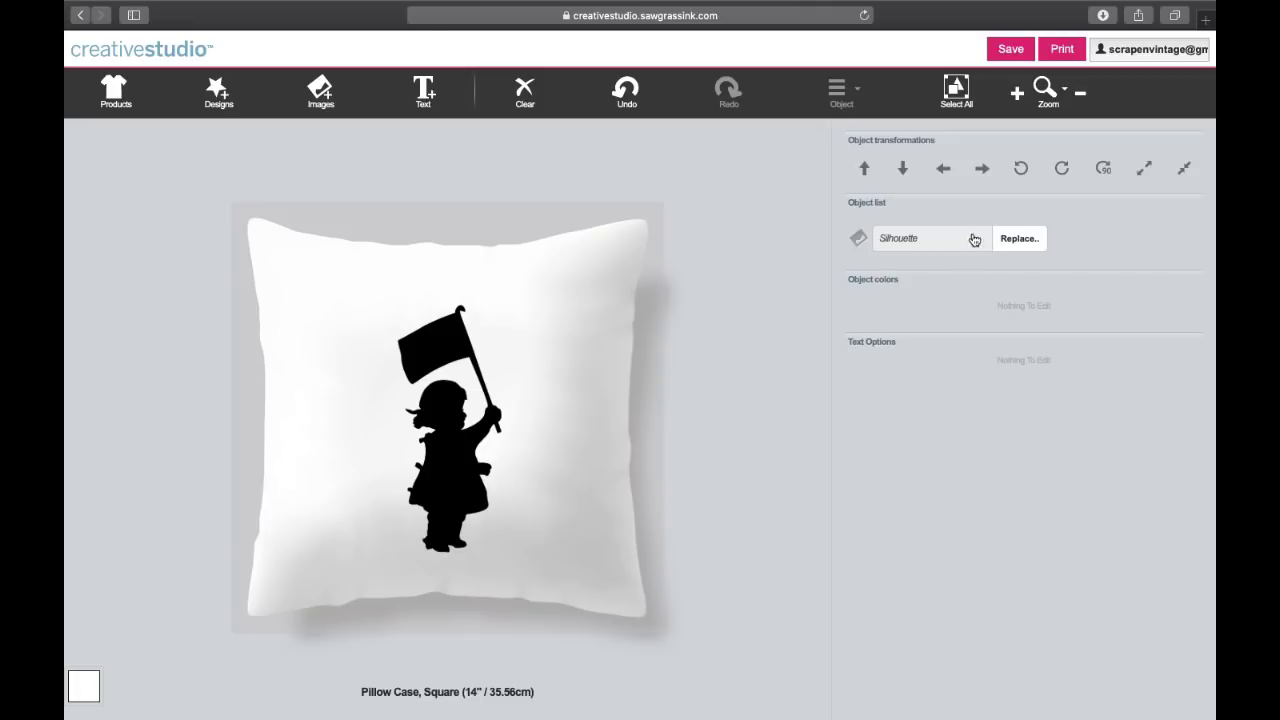
Step: View the replacement images for the silhouette without choosing one, and clear all designs from the pillow
click(1040, 236)
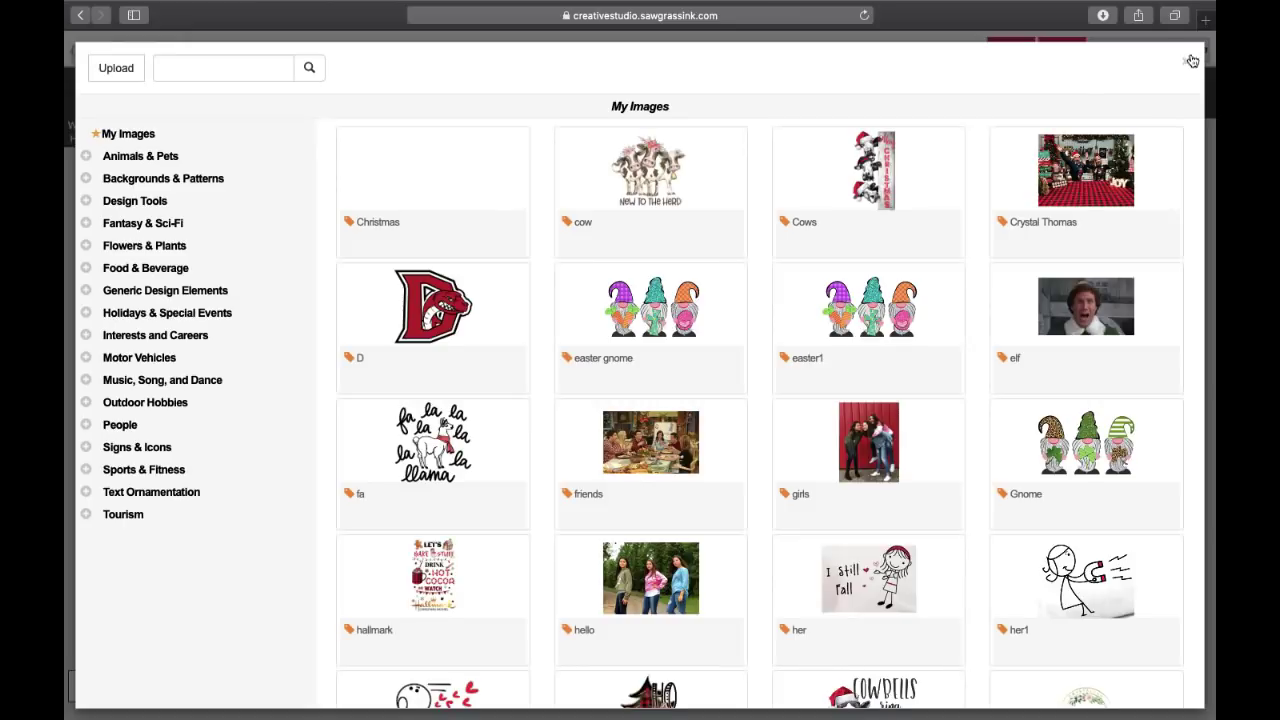
click(1187, 62)
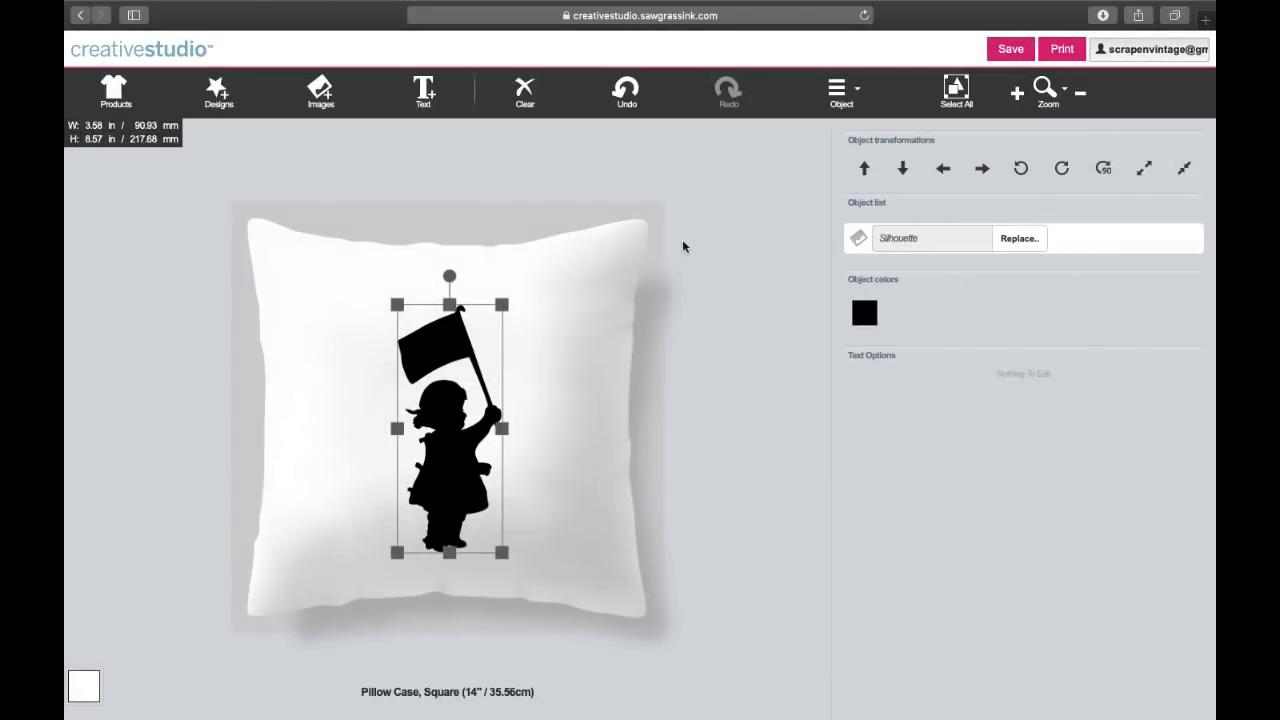
click(528, 98)
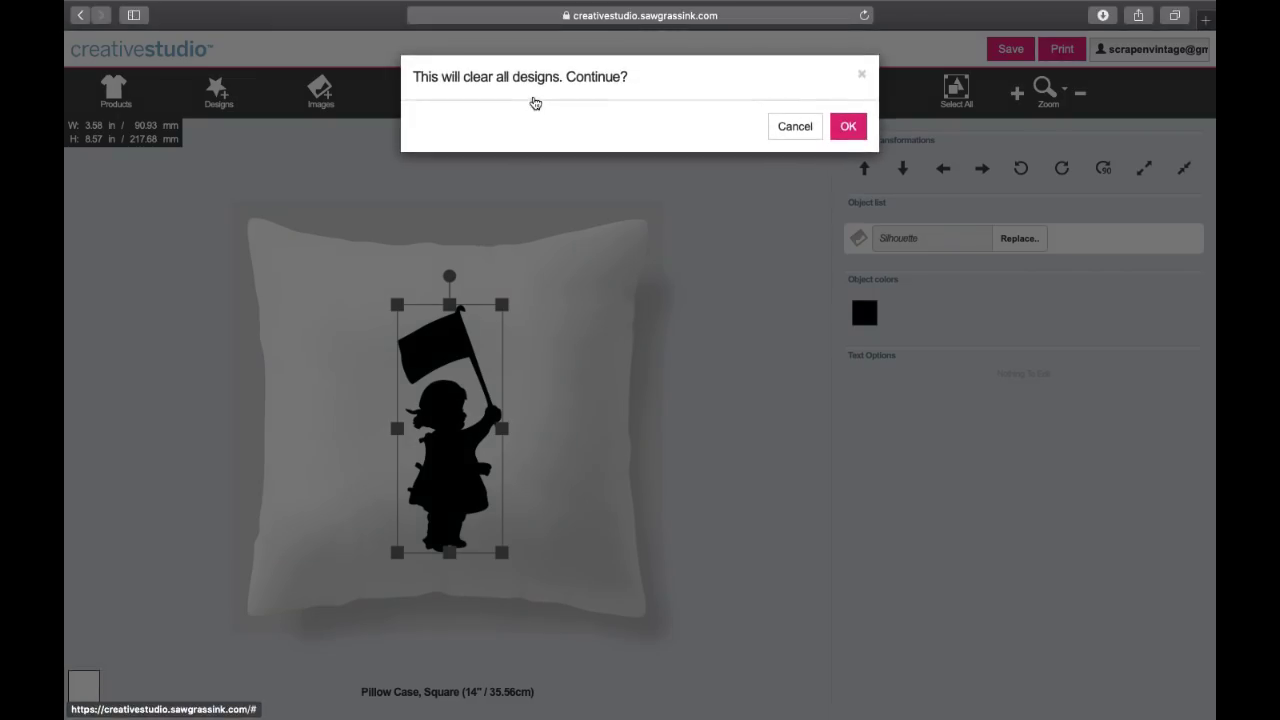
click(856, 132)
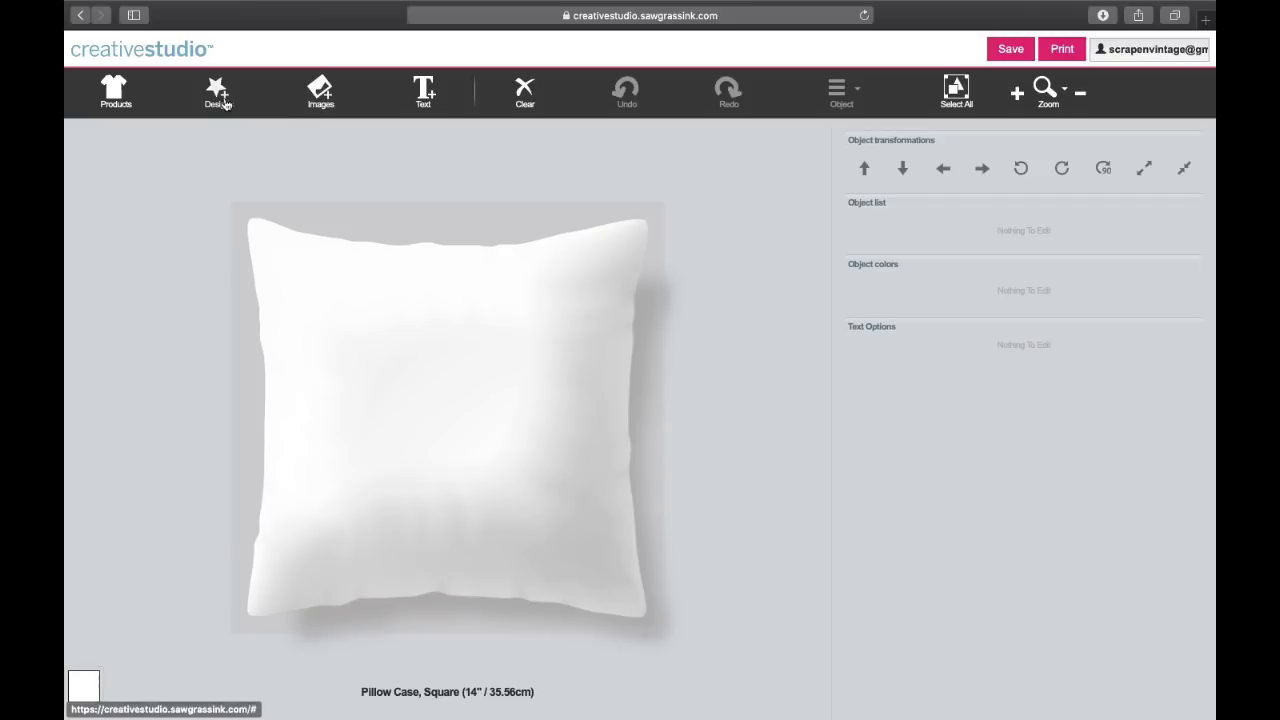
Step: Insert the easter1 three-gnome image from My Images, shrink it to 9.05 in by 5.62 in, and deselect it
click(322, 100)
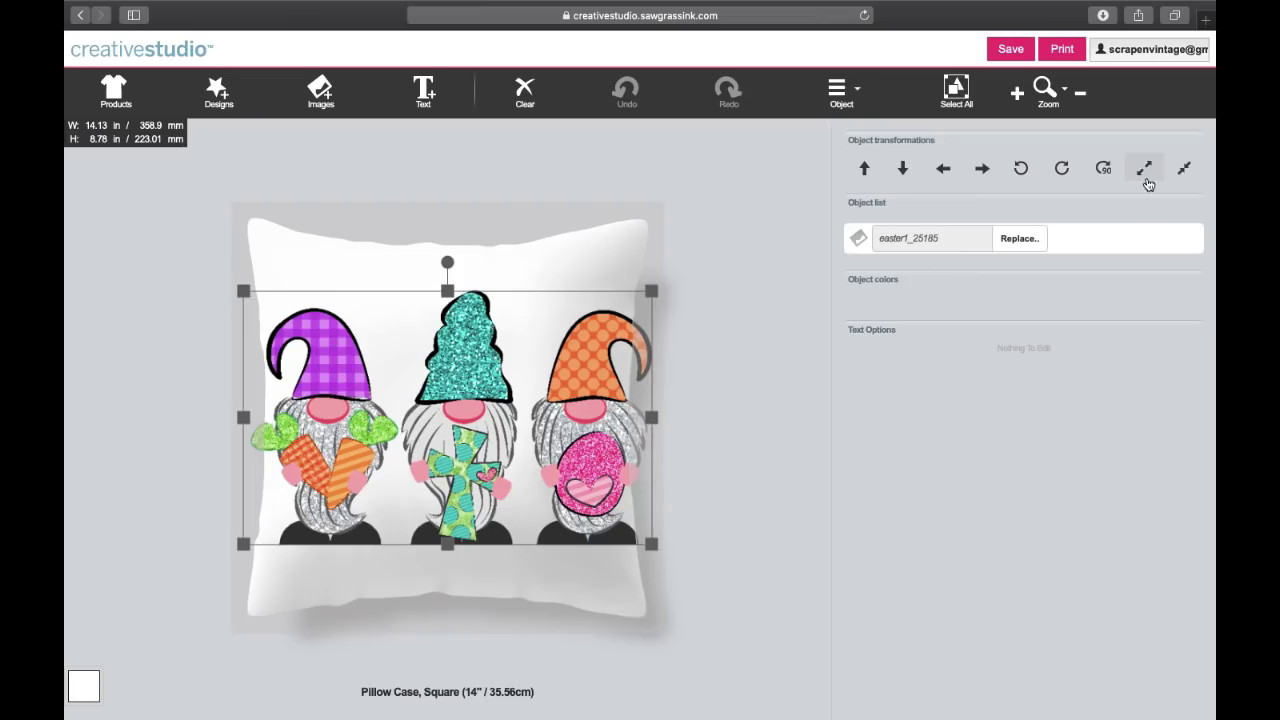
click(1184, 169)
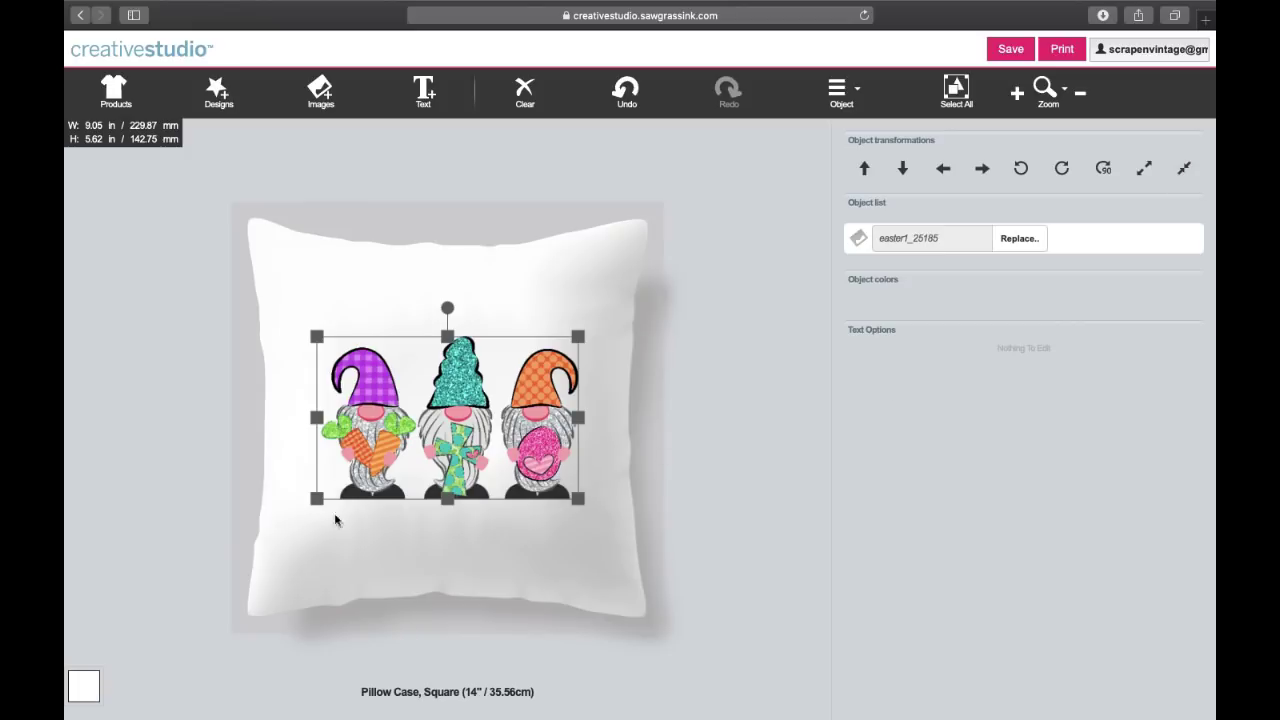
click(450, 608)
click(443, 449)
click(447, 222)
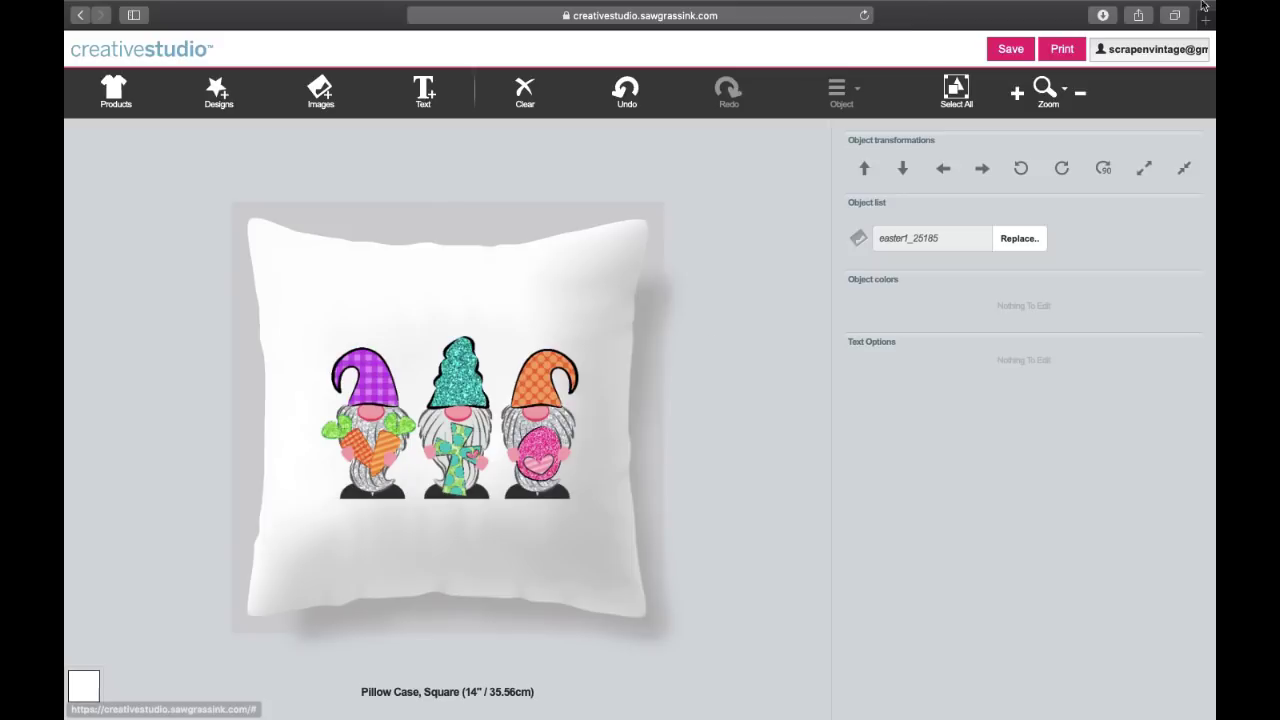
Step: Save the gnome pillow to My Designs (Editable), entering a first name as the filename
click(1011, 52)
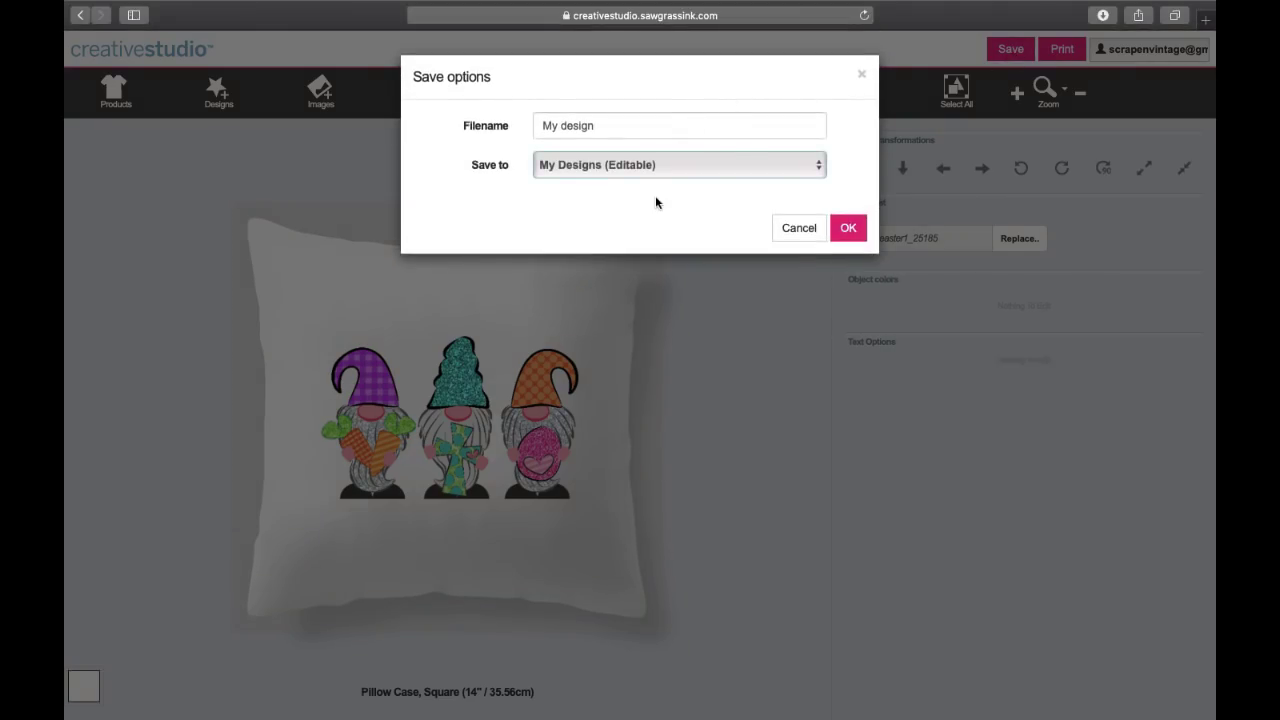
click(686, 170)
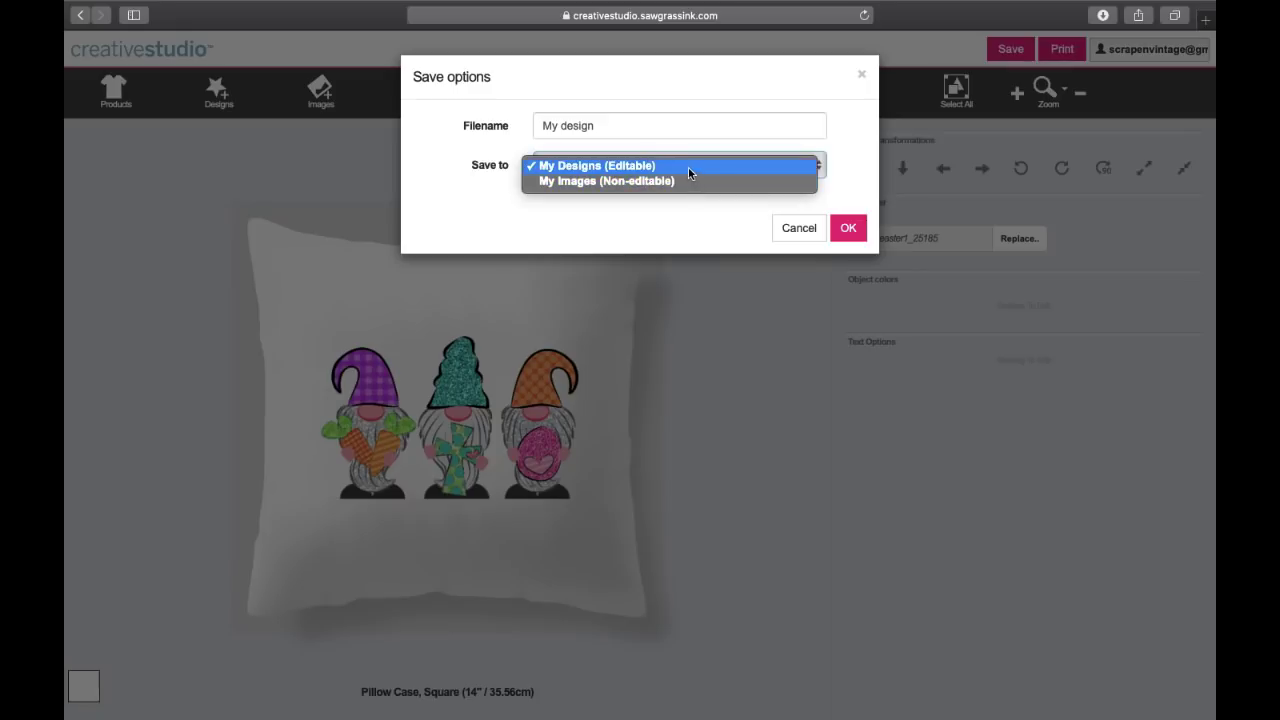
click(663, 162)
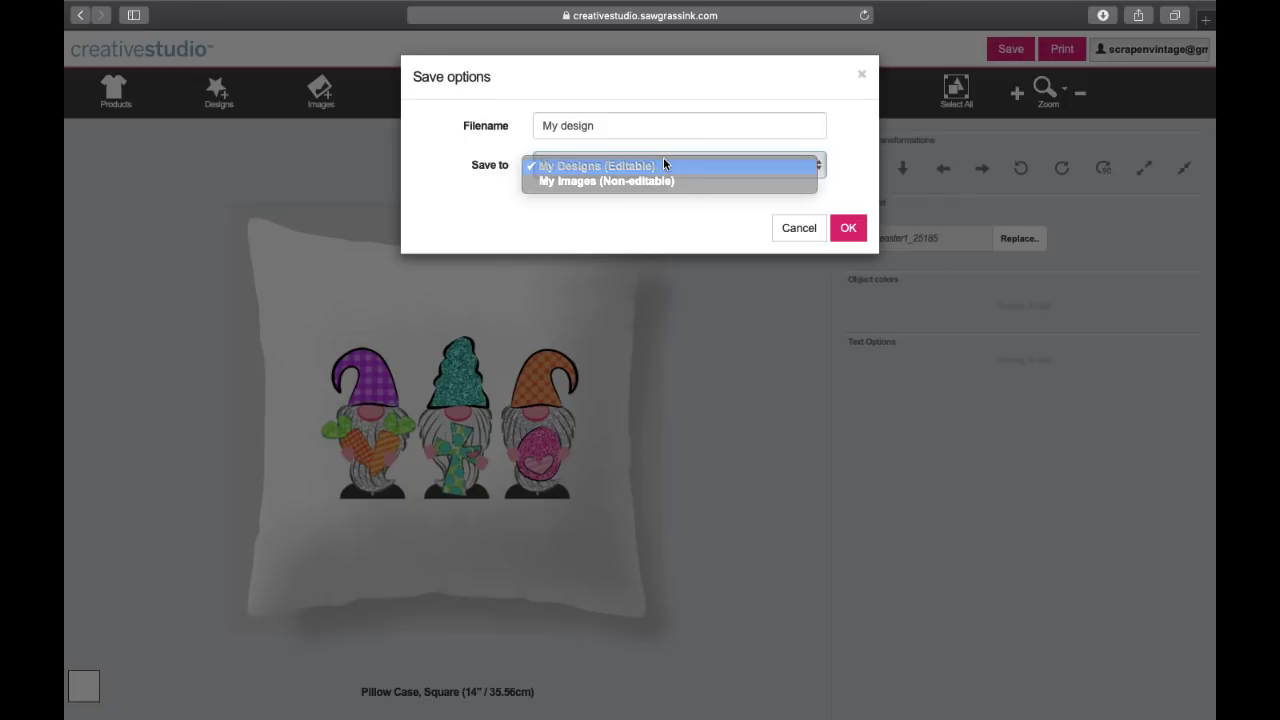
drag(648, 125, 490, 128)
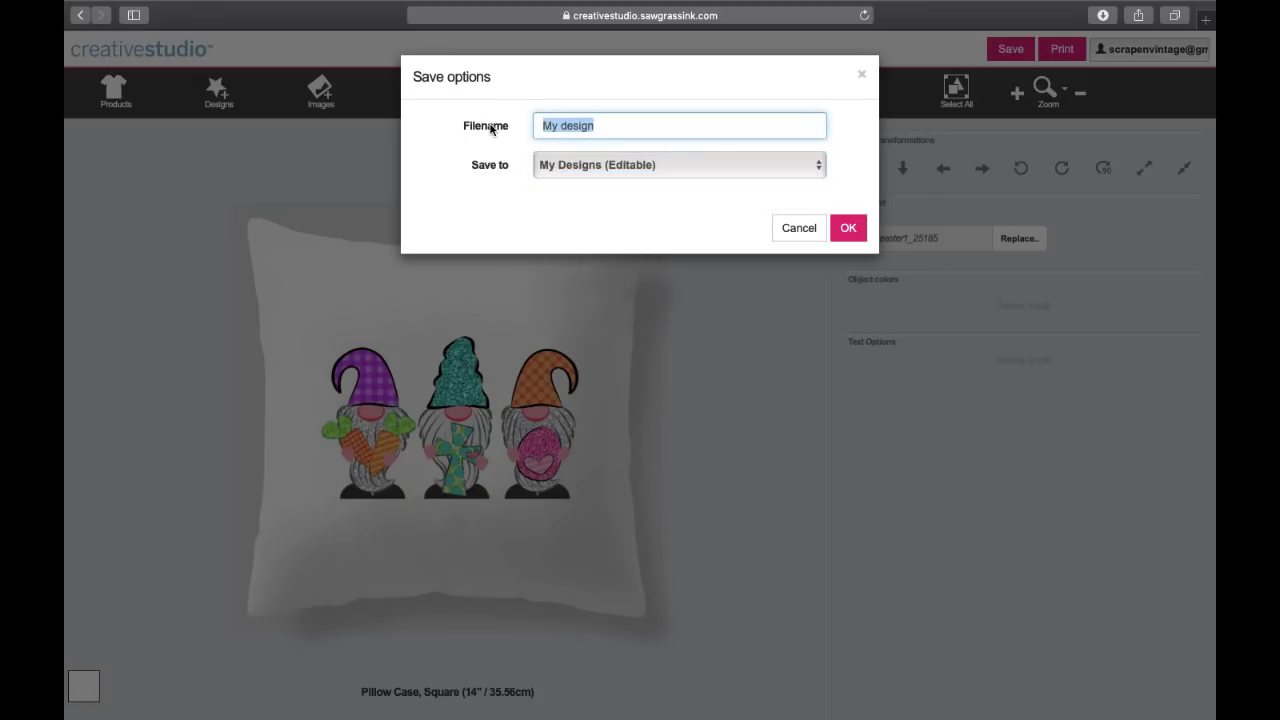
text(sara)
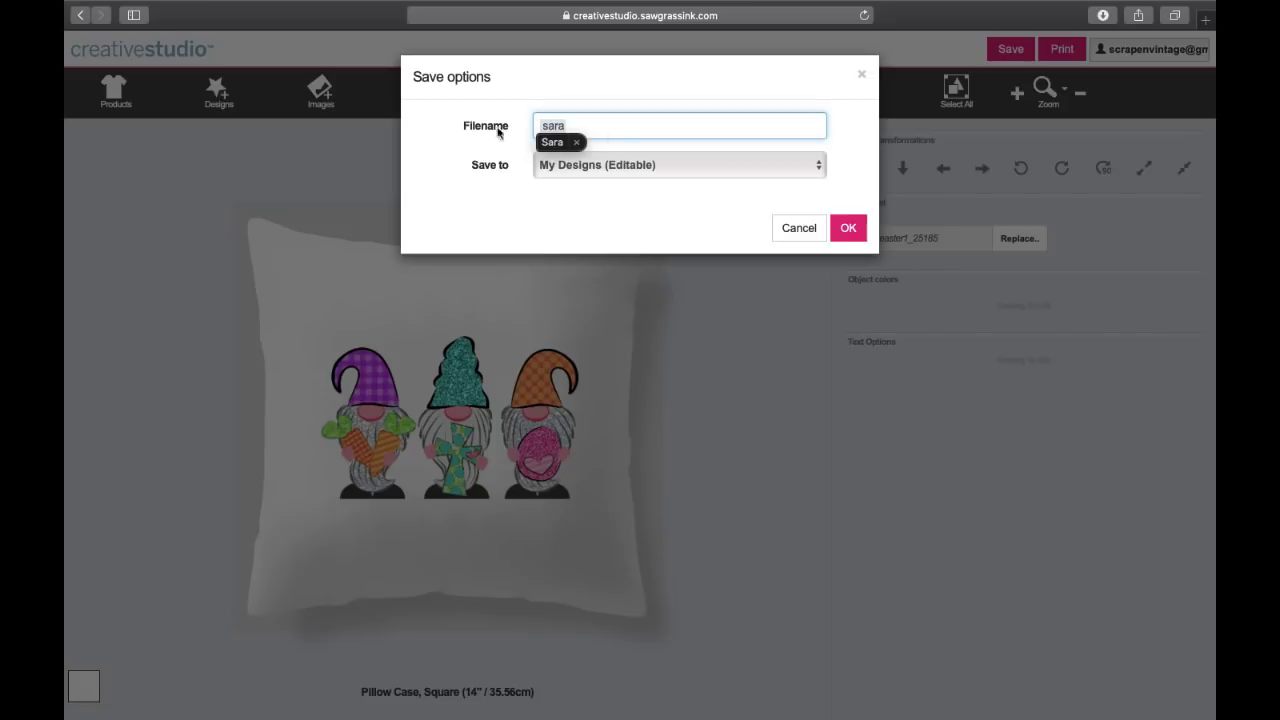
click(857, 240)
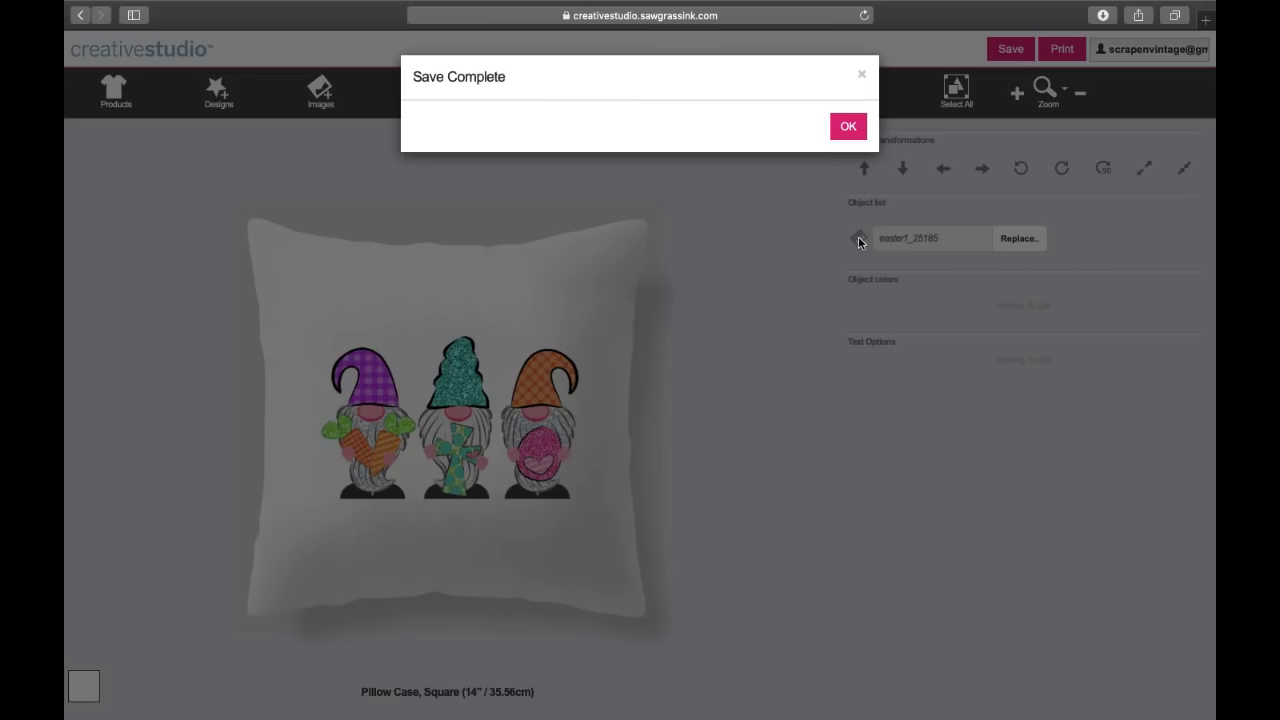
click(850, 126)
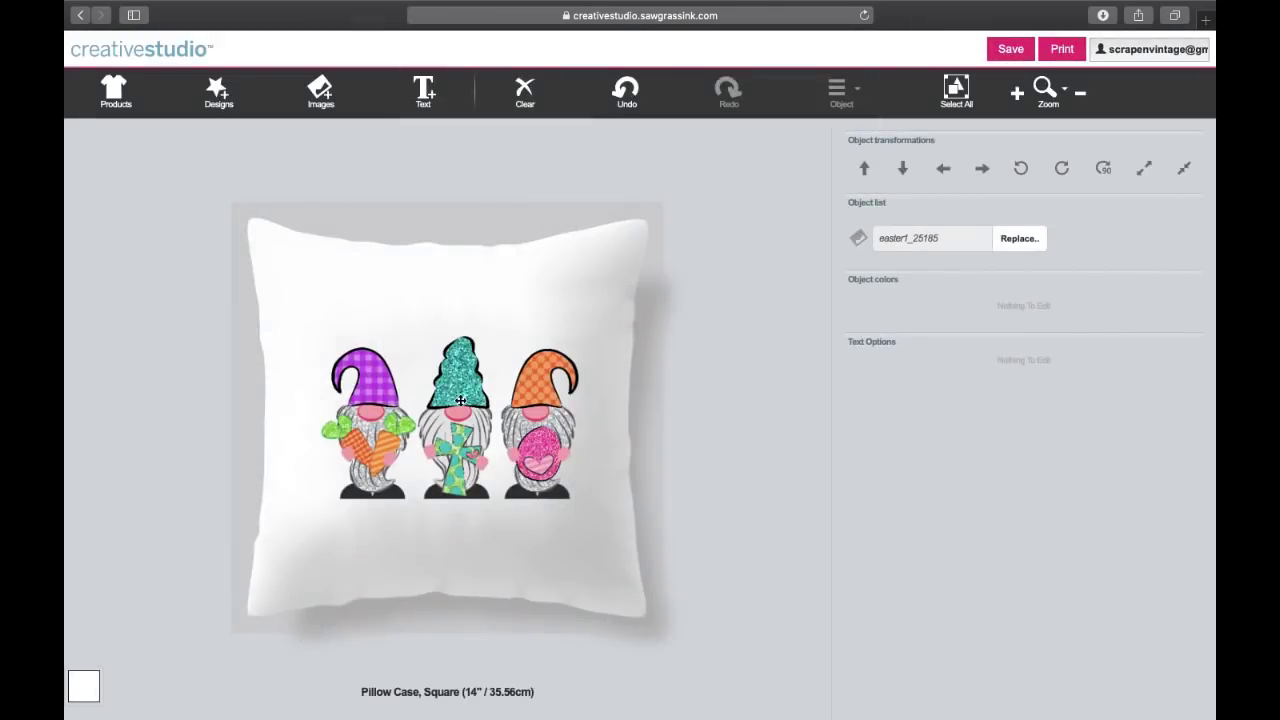
Step: Open the saved gnome pillow from My Templates, and load the Dardanelle T-shirt template in its place, accepting the loss of work
click(210, 100)
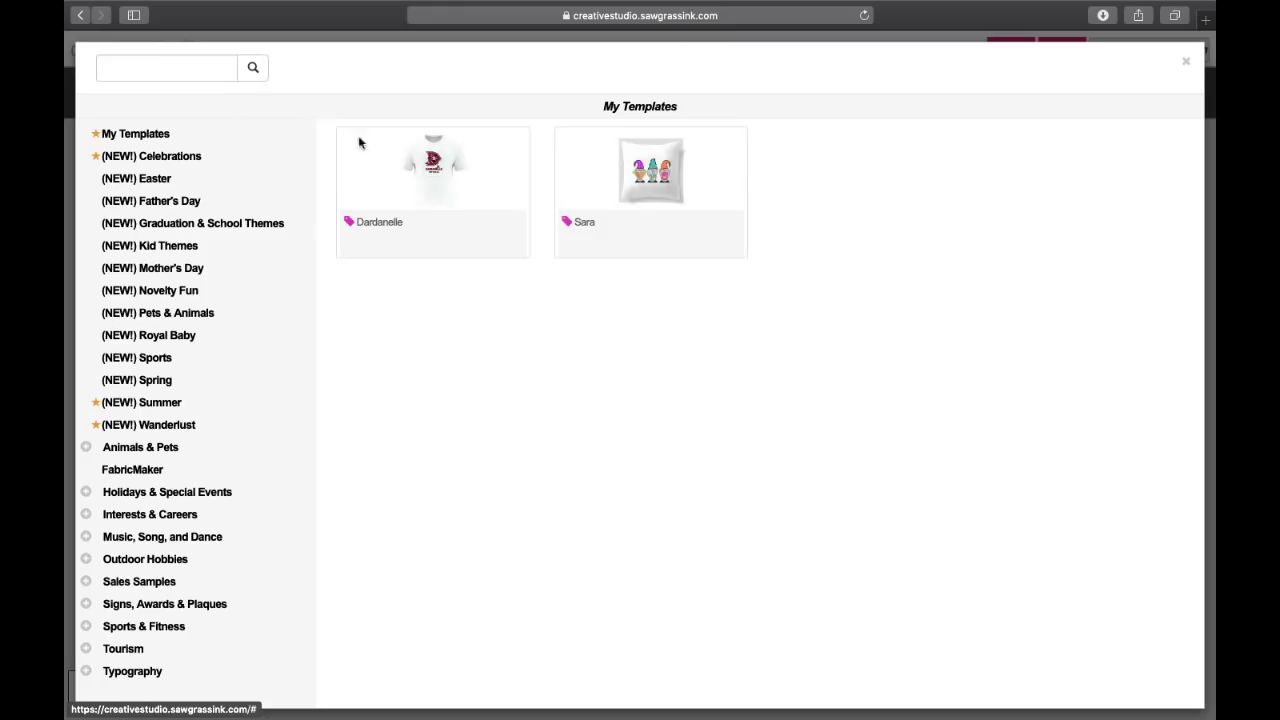
click(652, 186)
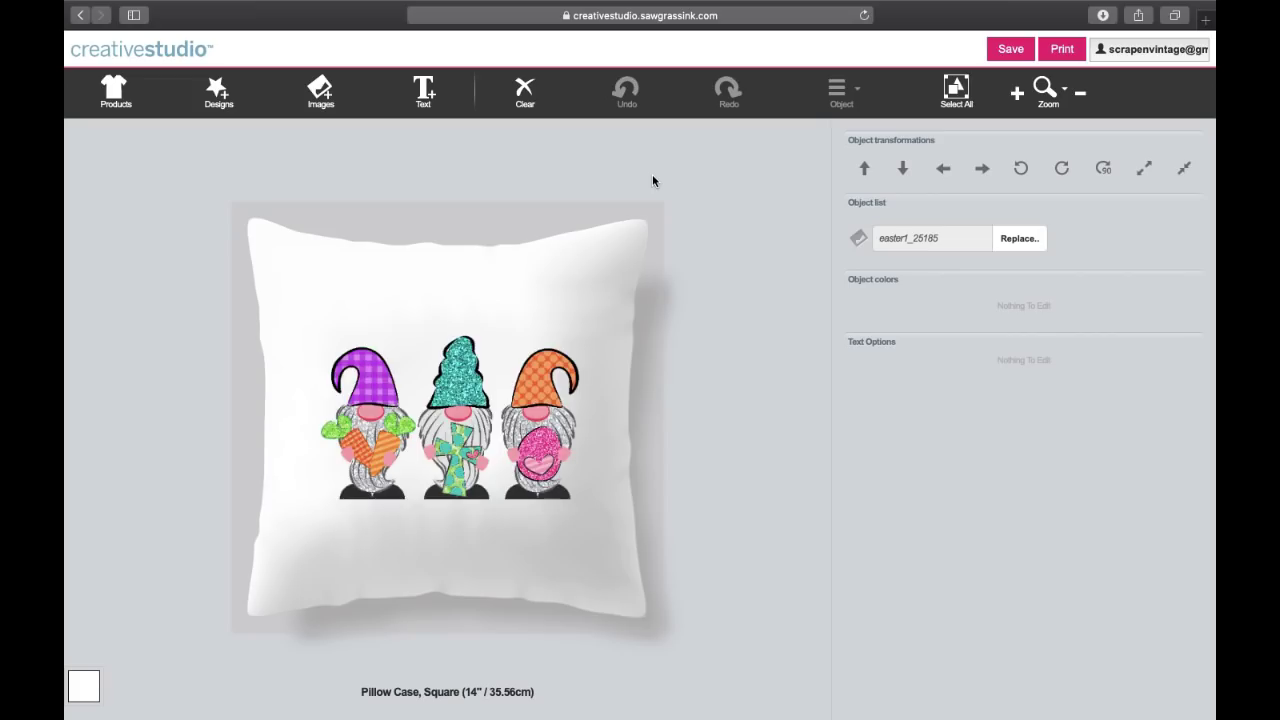
click(217, 92)
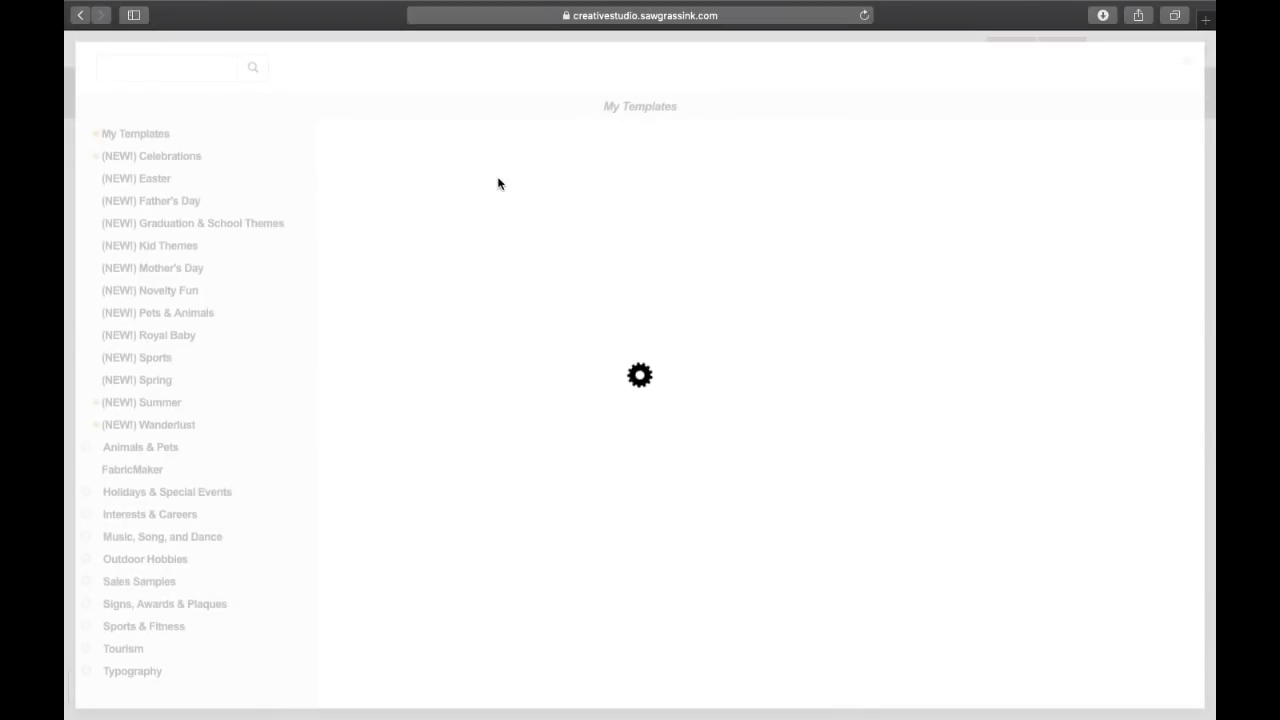
click(461, 191)
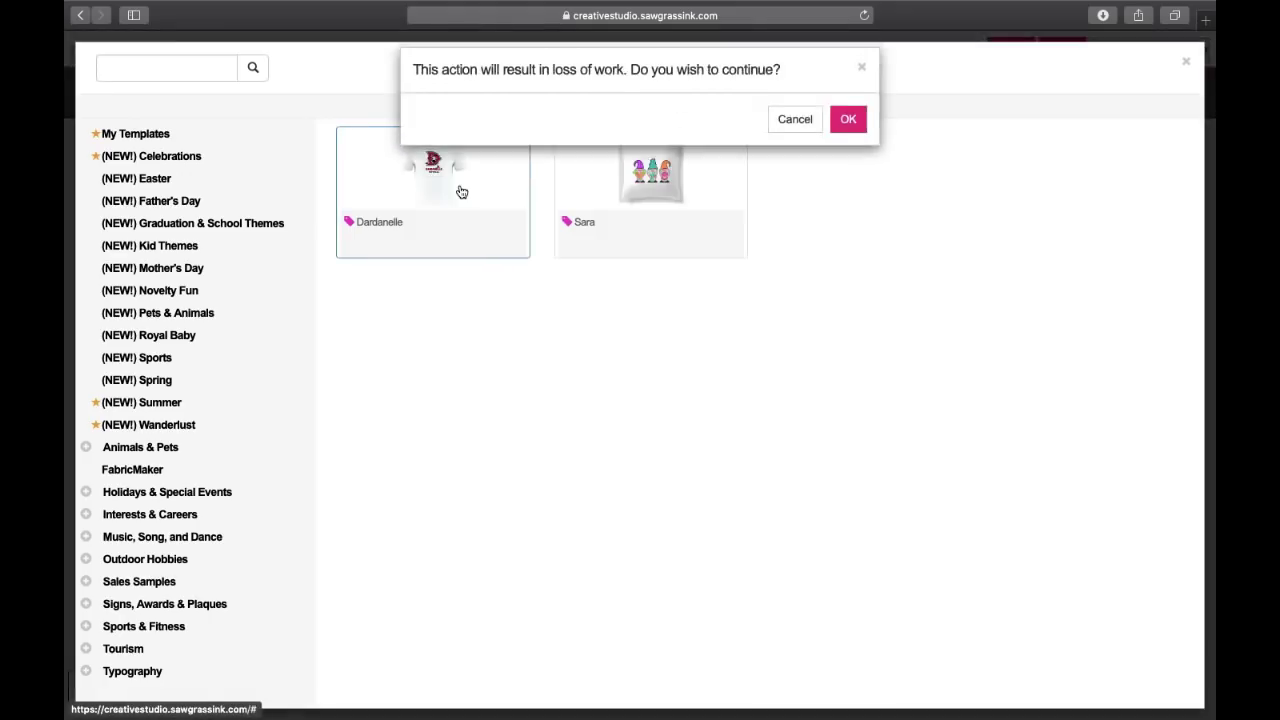
click(853, 127)
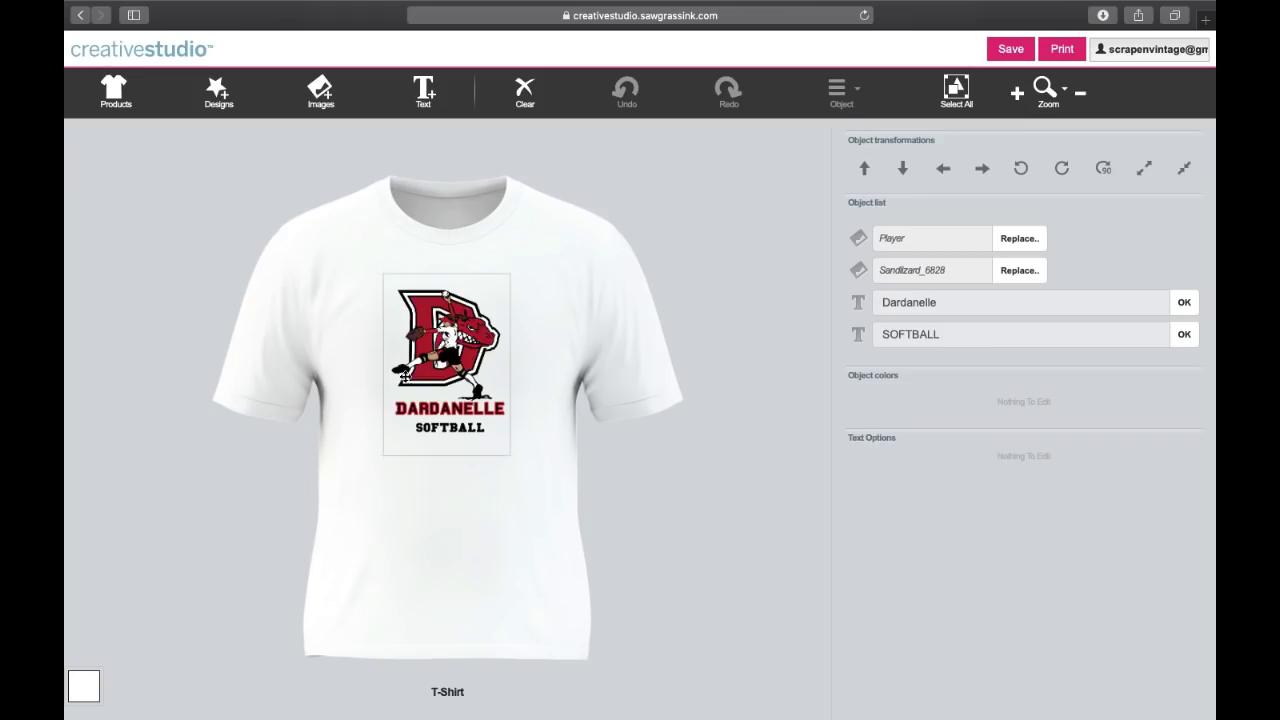
Step: Select the player image and the SOFTBALL and Dardanelle texts in turn to view their editing options, and deselect everything
click(432, 367)
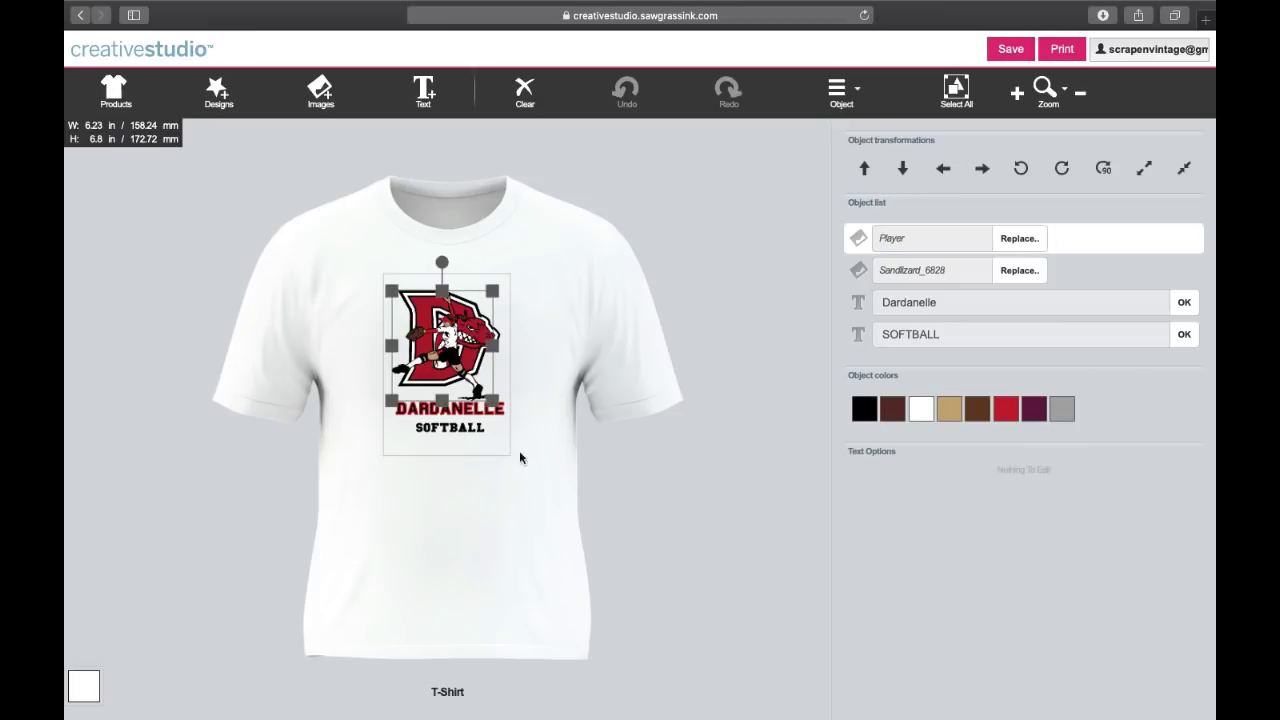
click(440, 428)
click(420, 405)
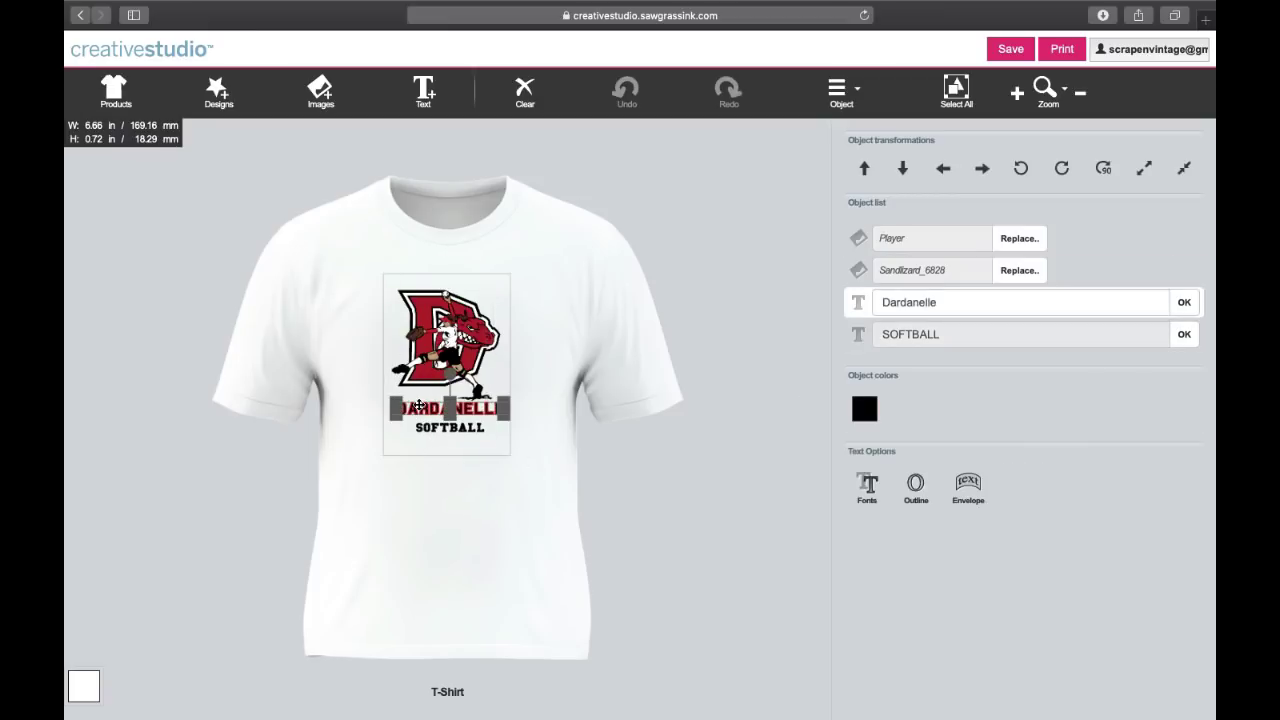
click(432, 352)
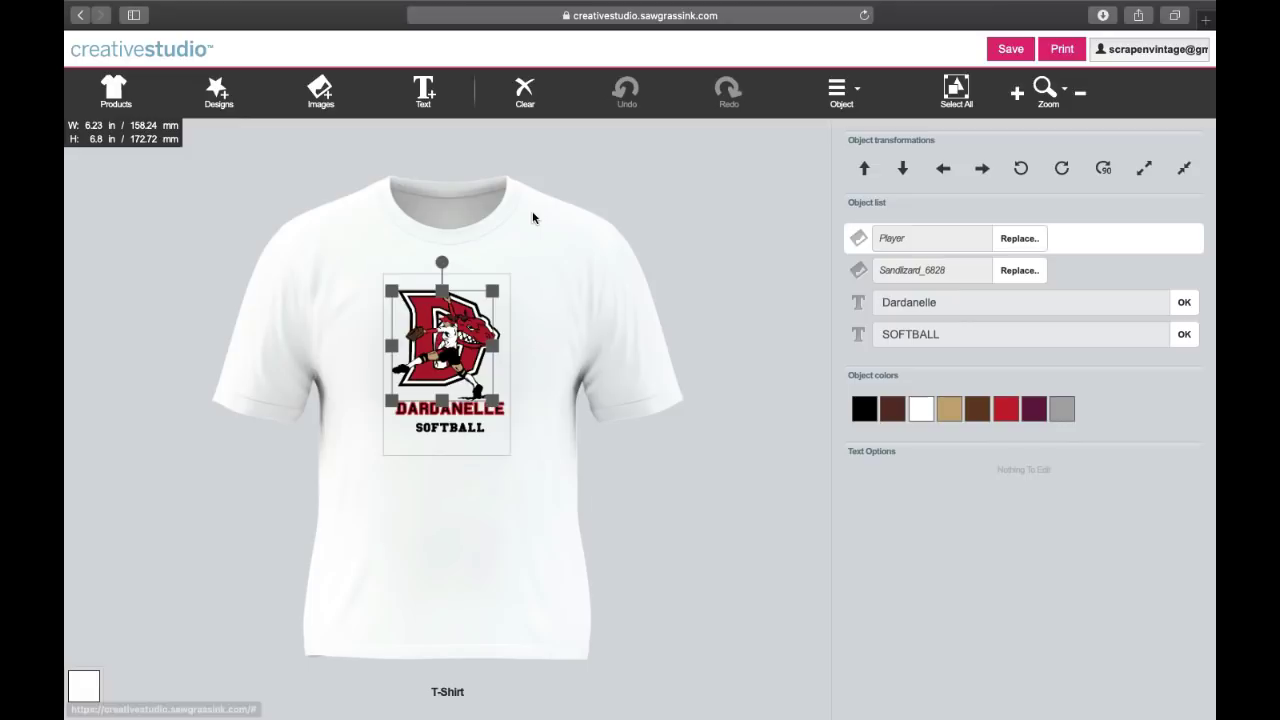
click(640, 307)
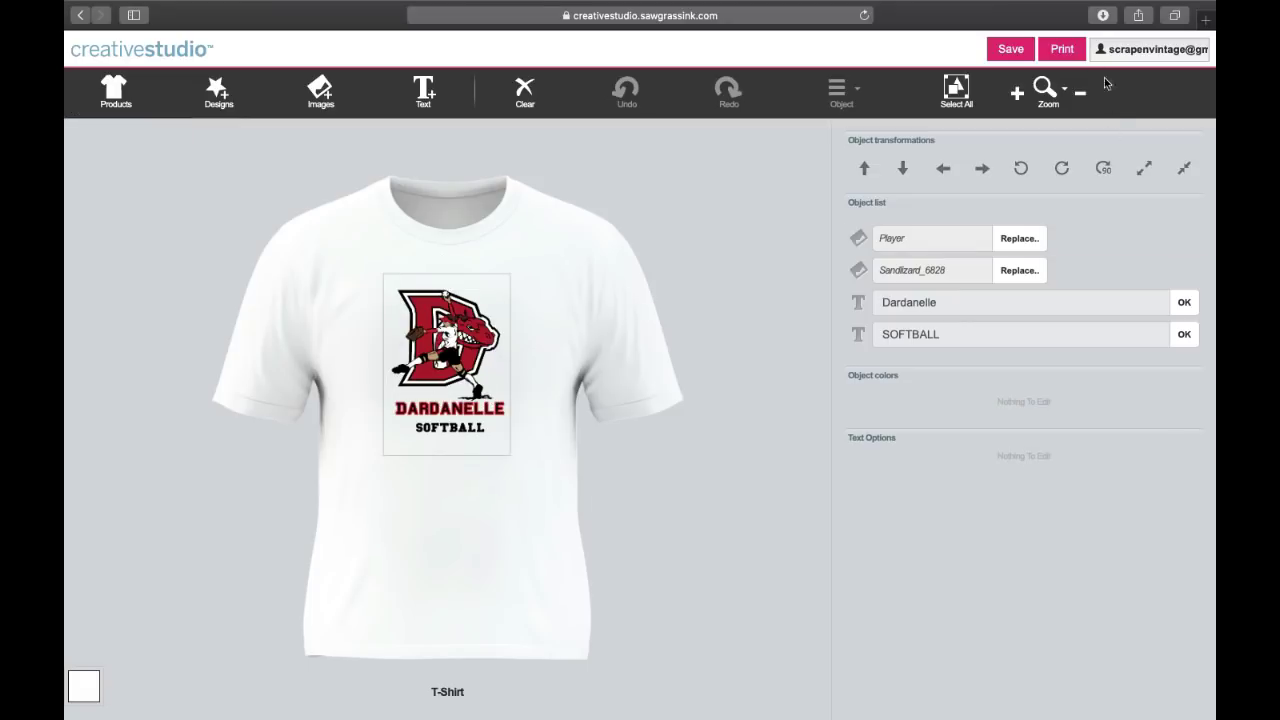
Step: Send the T-shirt design to print with the filename Dardanelle school and a quantity of 1
click(1063, 47)
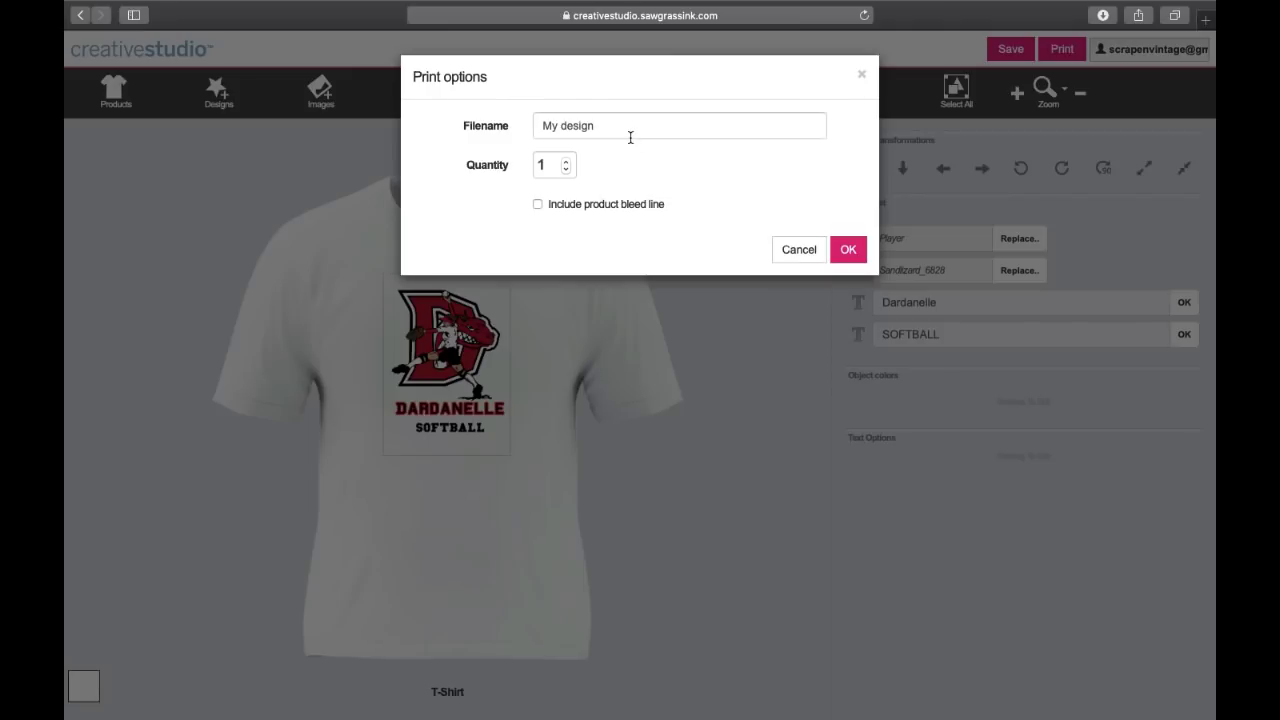
drag(630, 137, 508, 120)
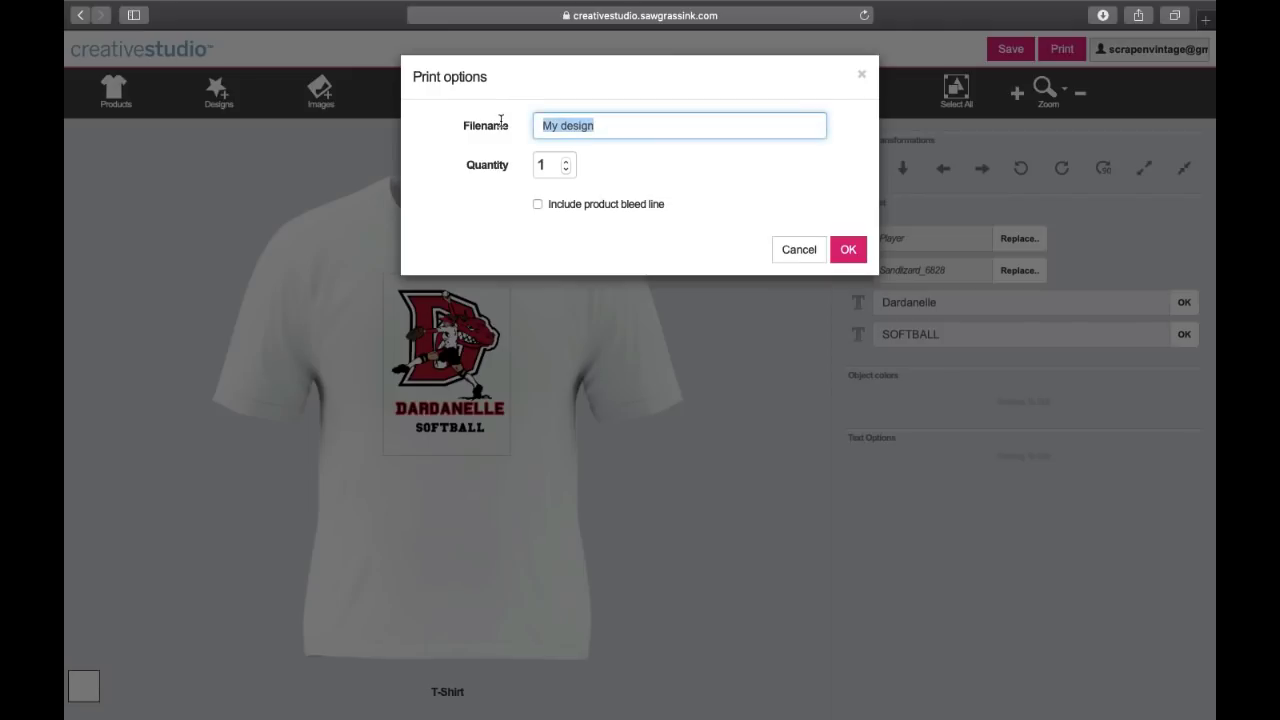
text(dardanelle school)
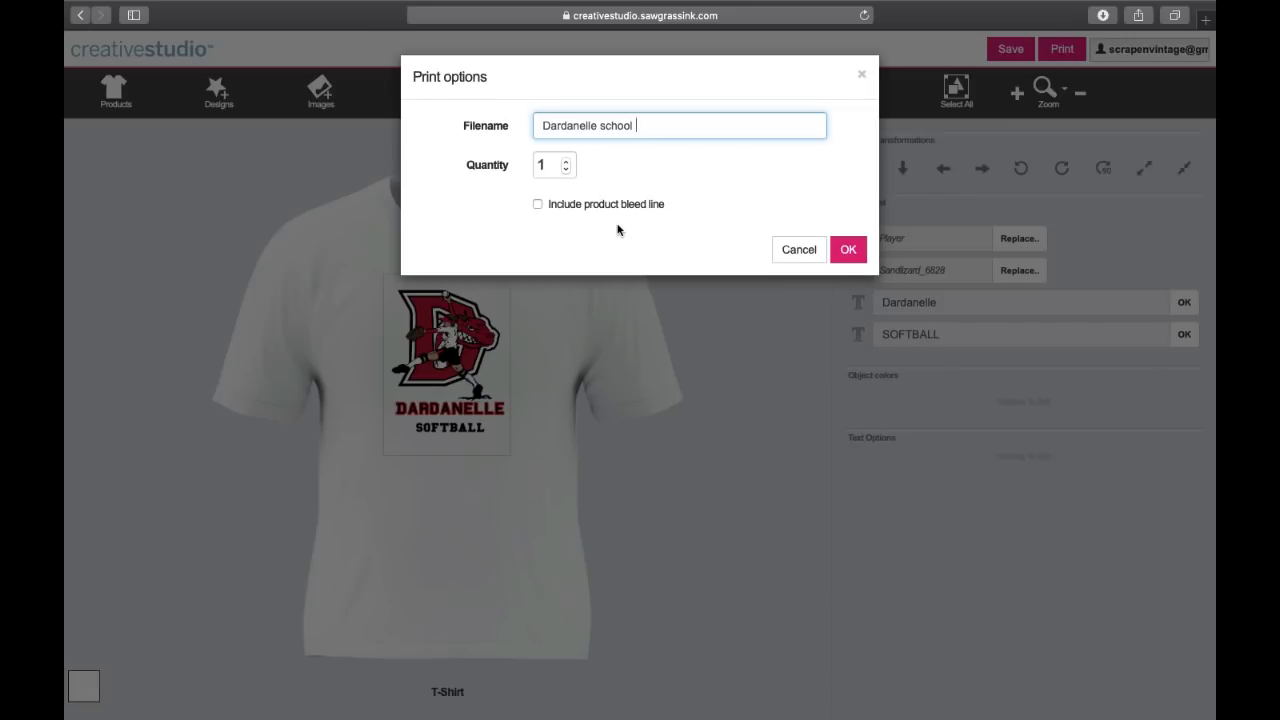
click(537, 204)
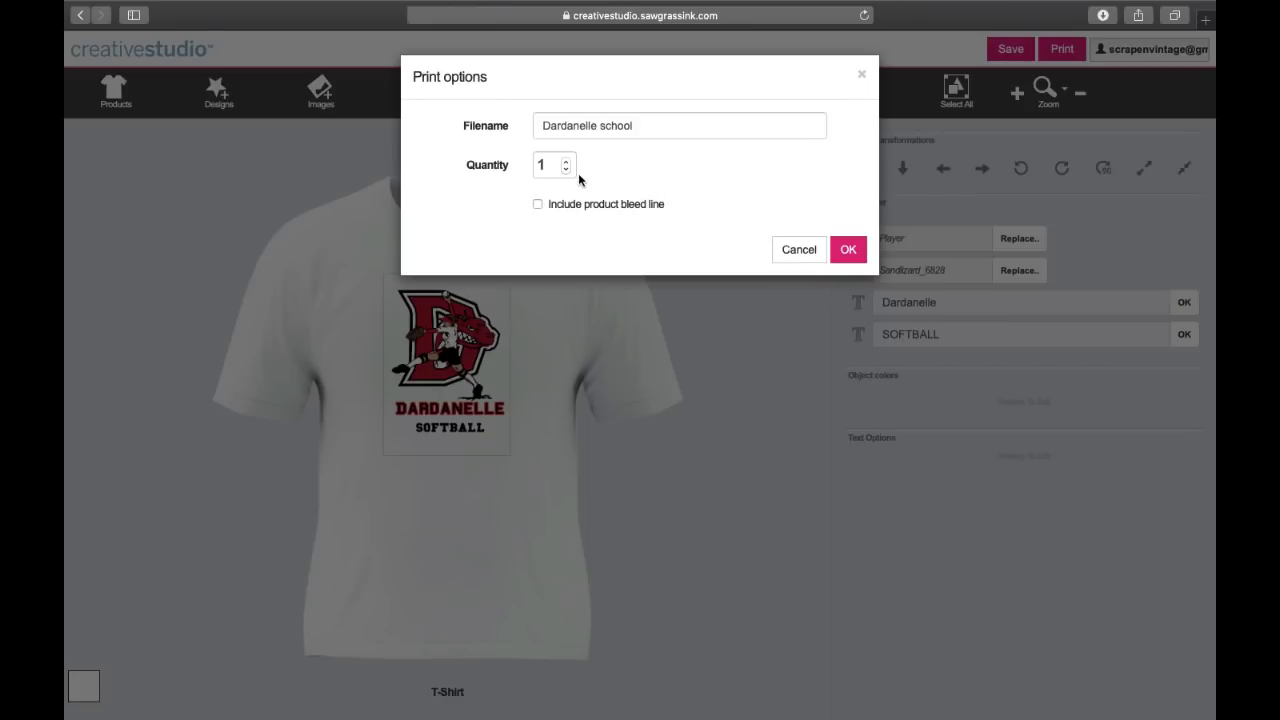
click(857, 253)
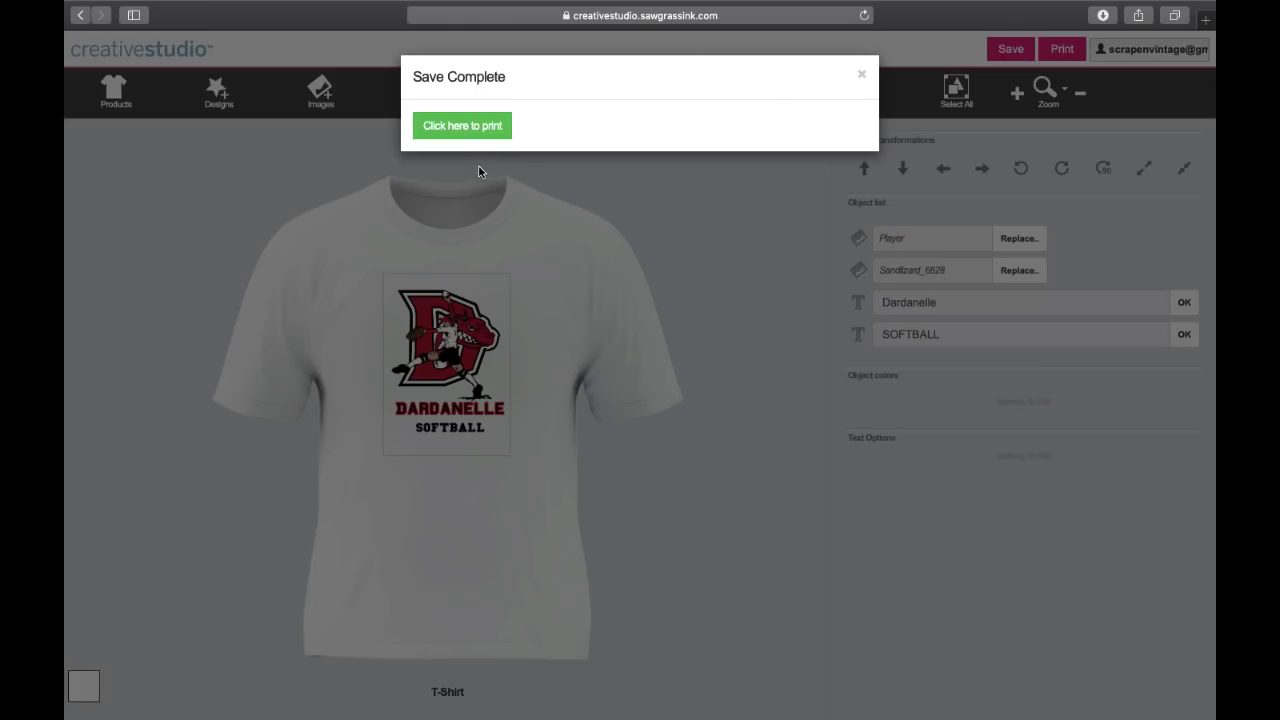
click(483, 130)
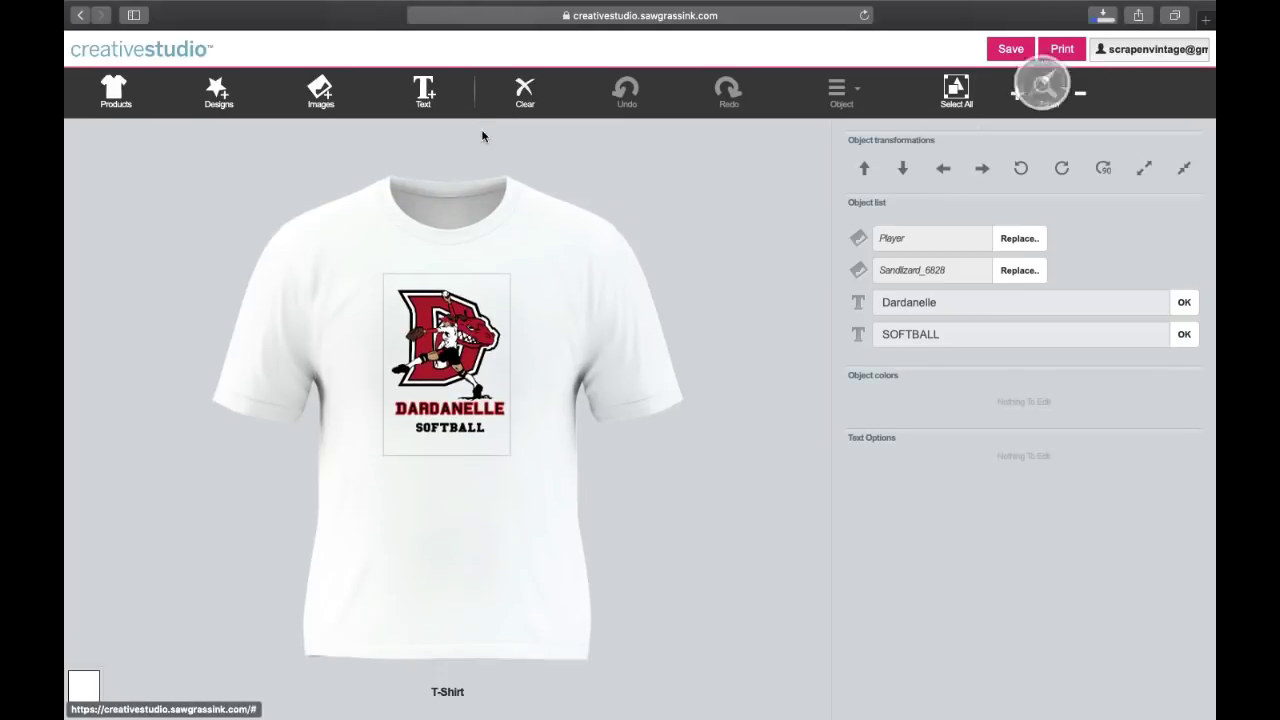
Step: In Virtuoso Print Manager, examine the available substrate, paper and source choices, keeping Polyester Fabric, TexPrint-R and Auto
mouse_move(513, 3)
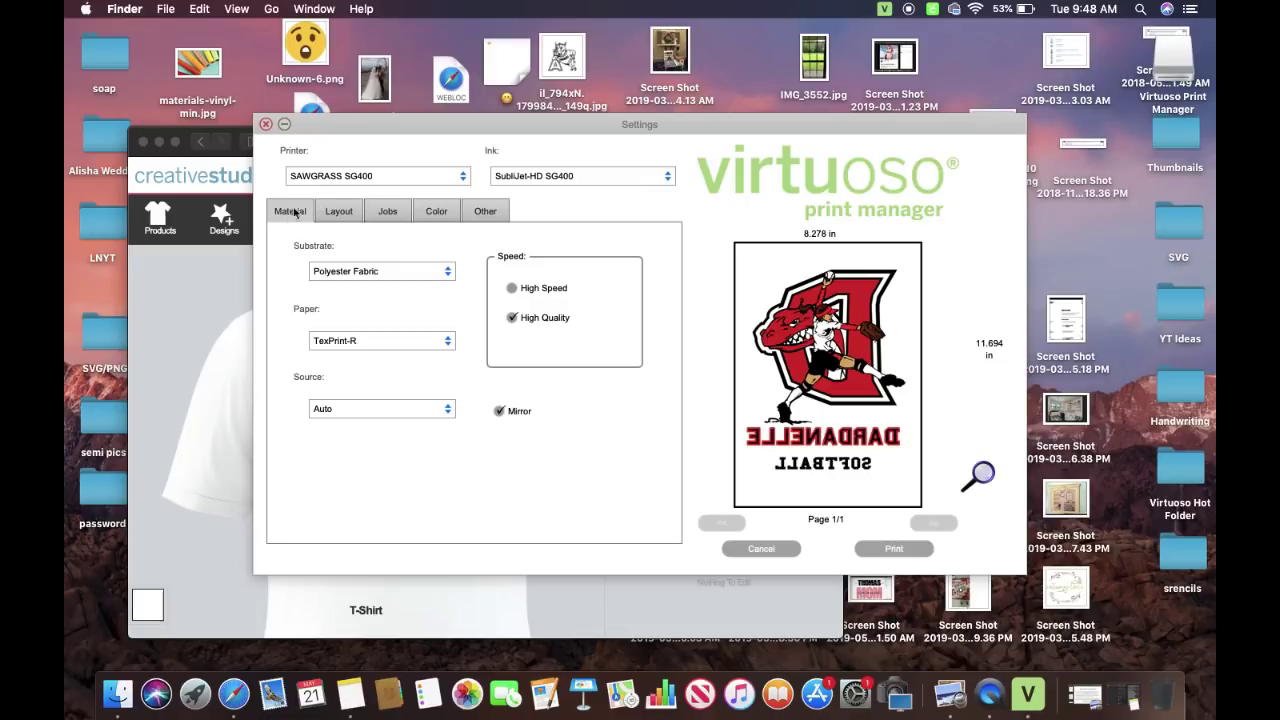
click(380, 270)
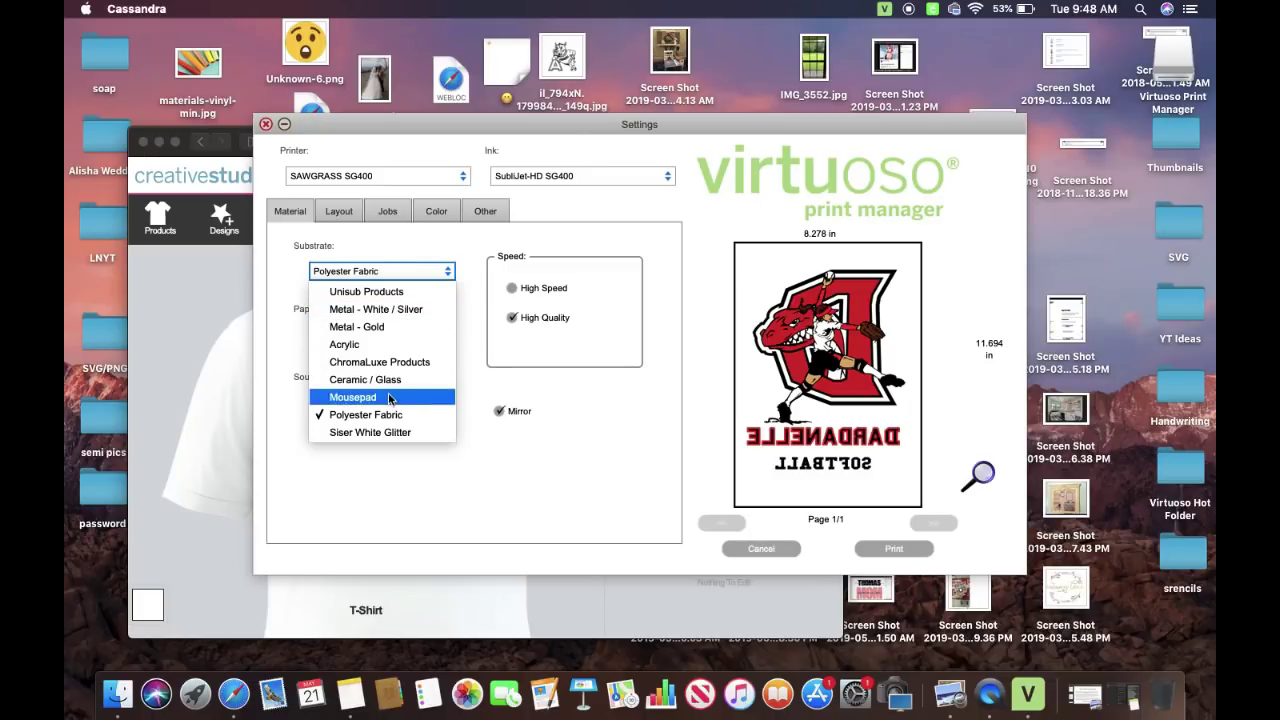
key(Escape)
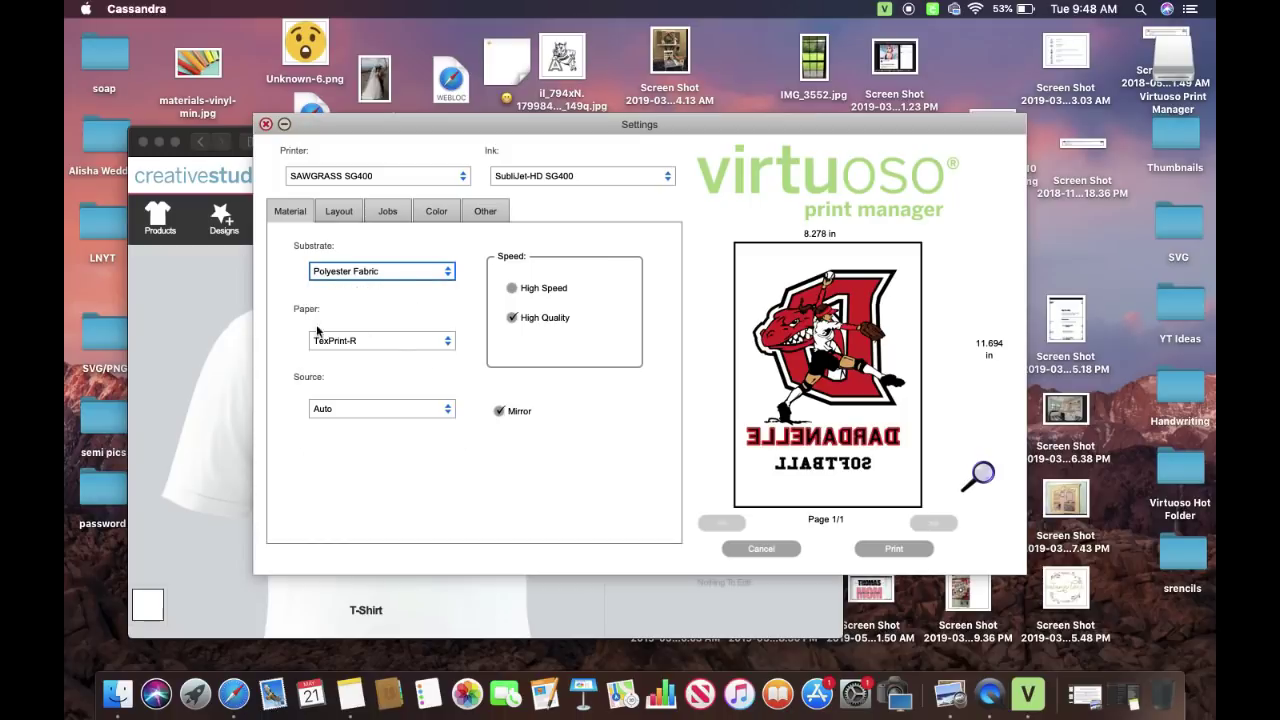
click(403, 340)
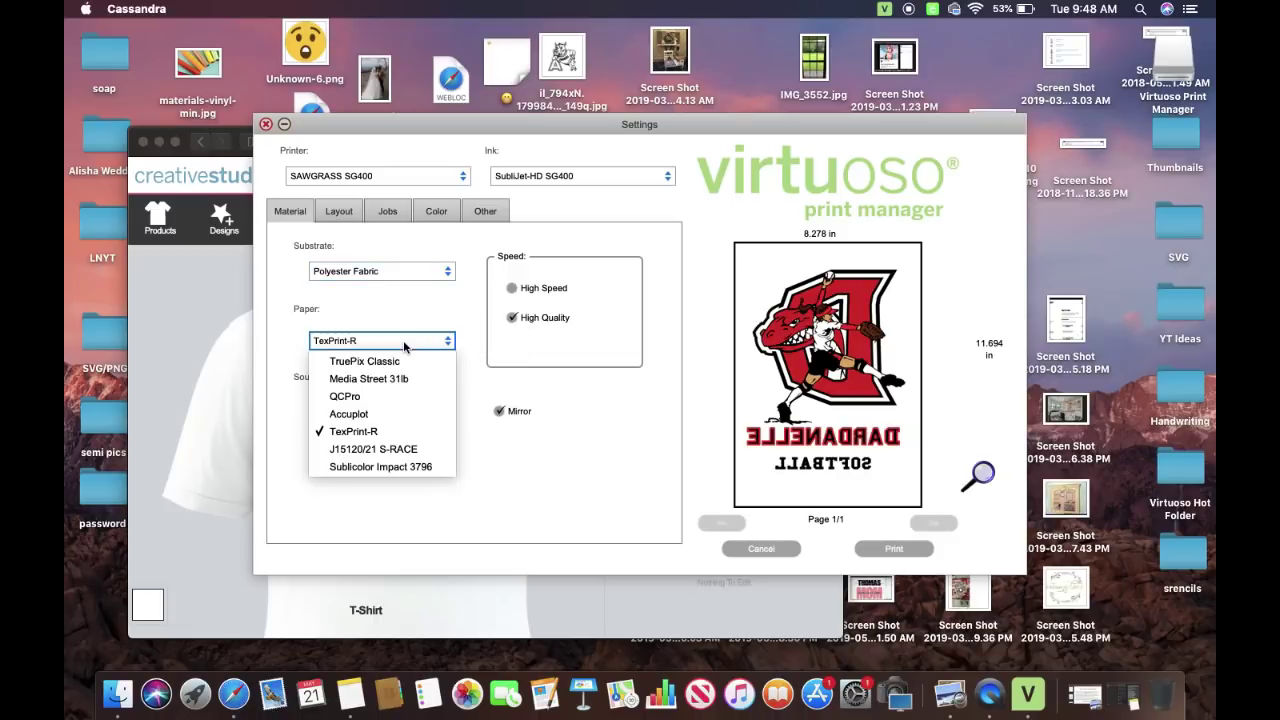
key(Escape)
click(388, 409)
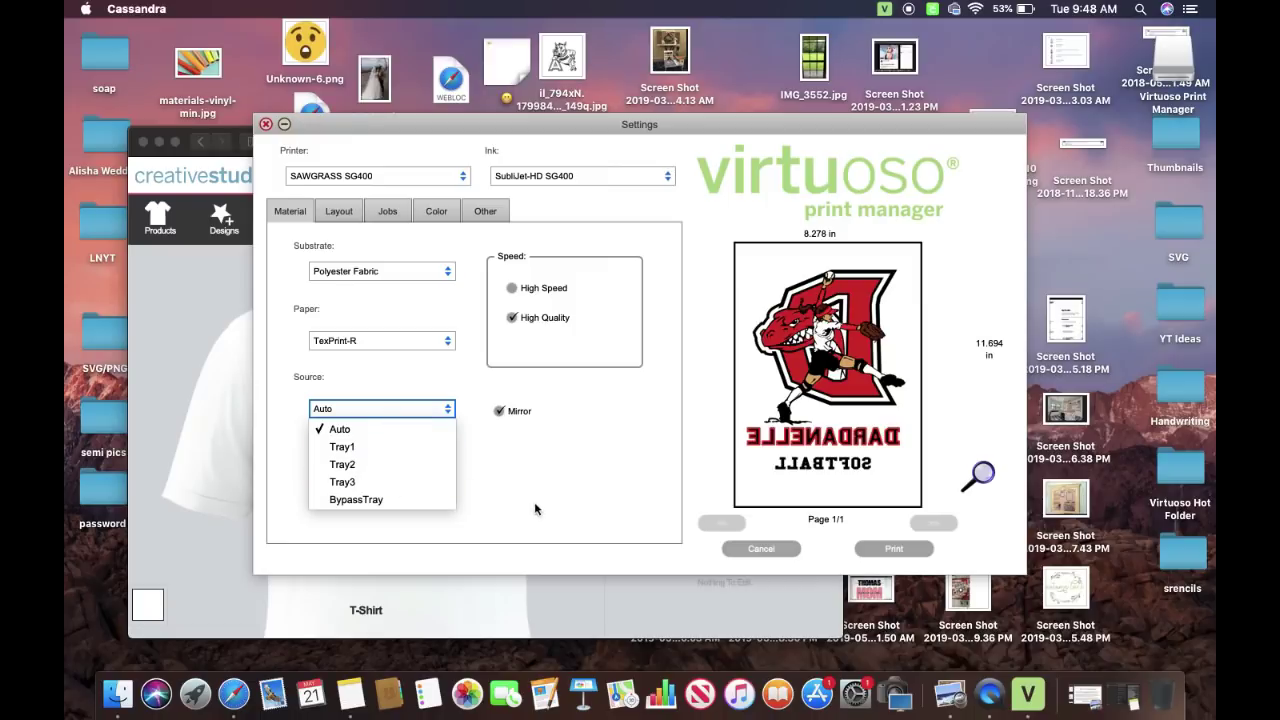
click(505, 518)
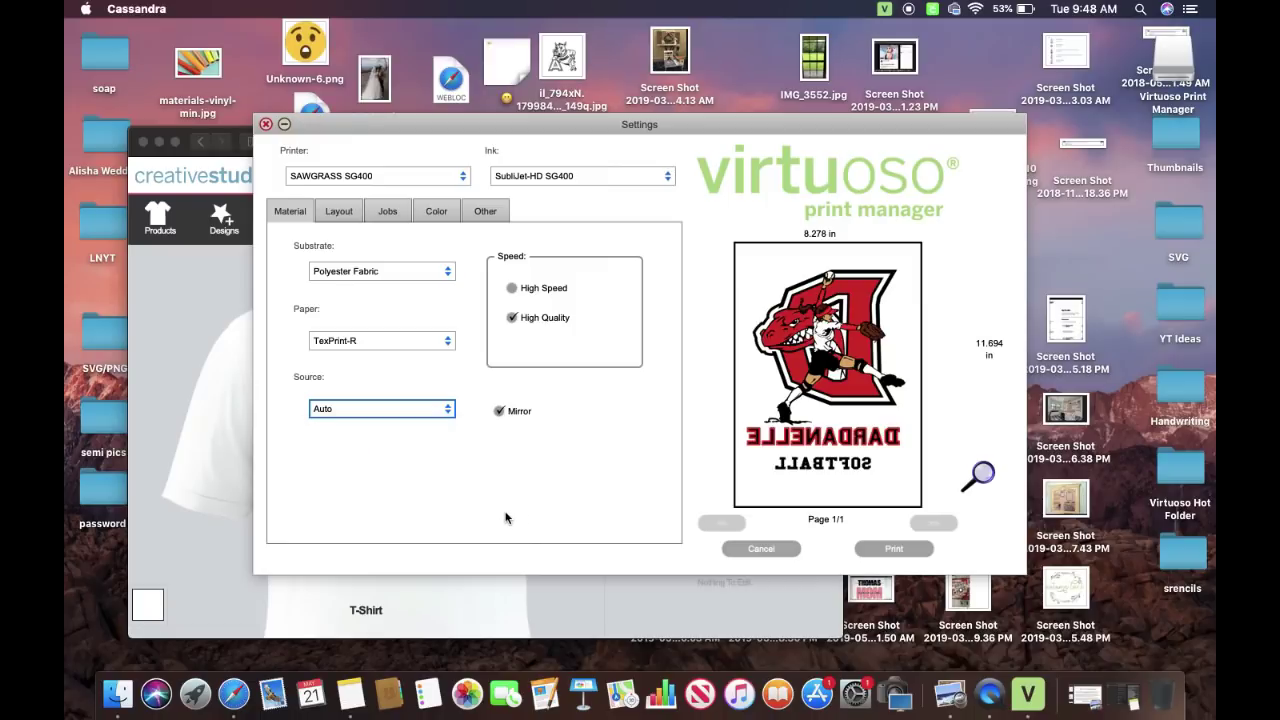
Step: Turn the print's mirroring off and back on, and view the layout settings
click(499, 412)
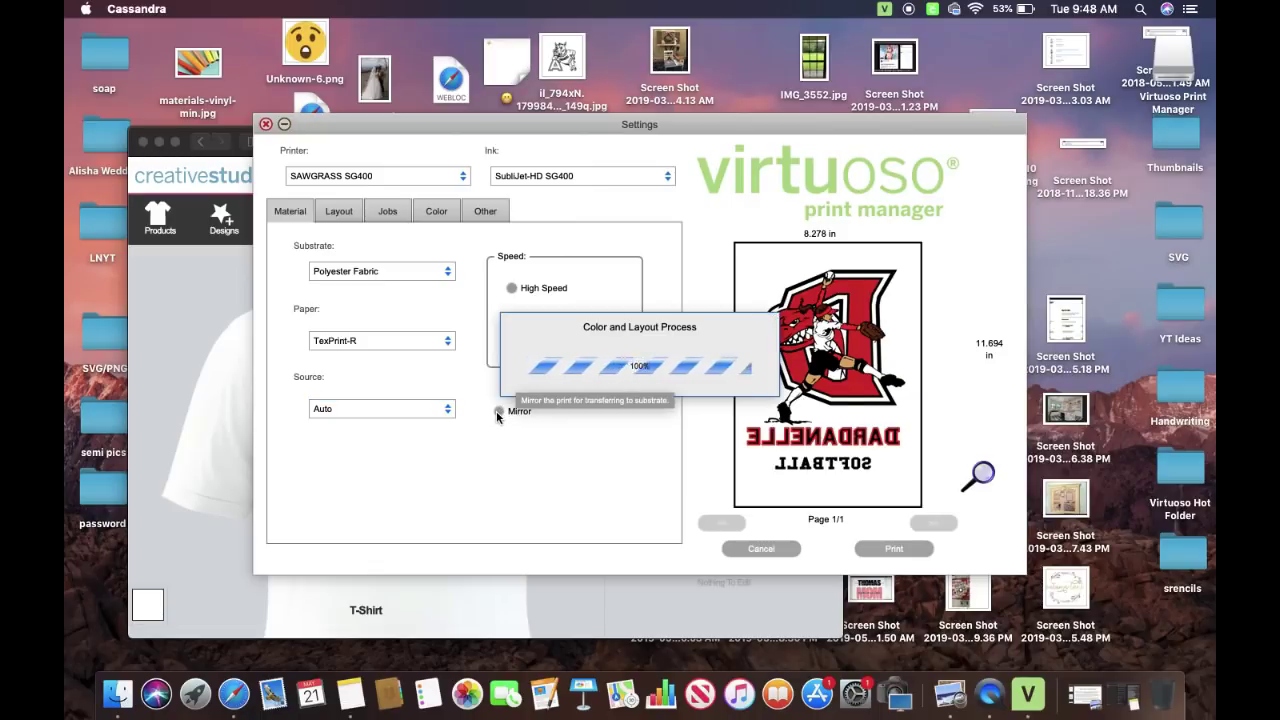
click(499, 412)
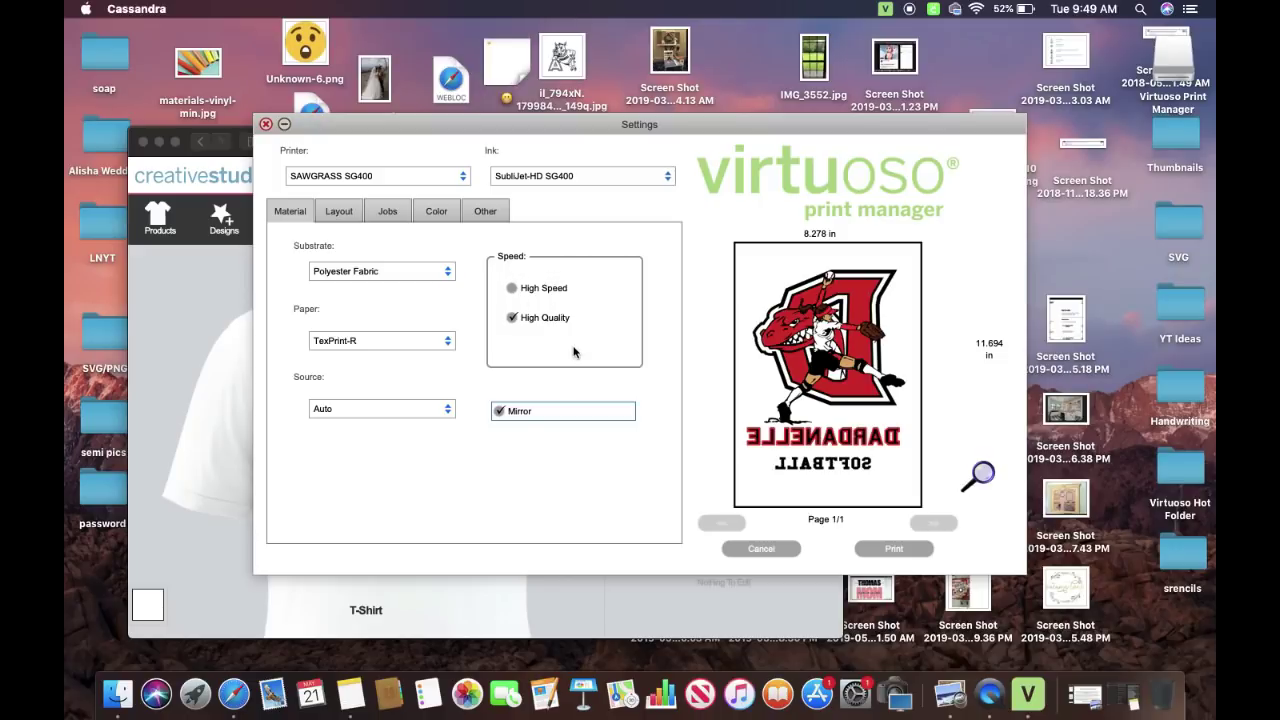
click(357, 218)
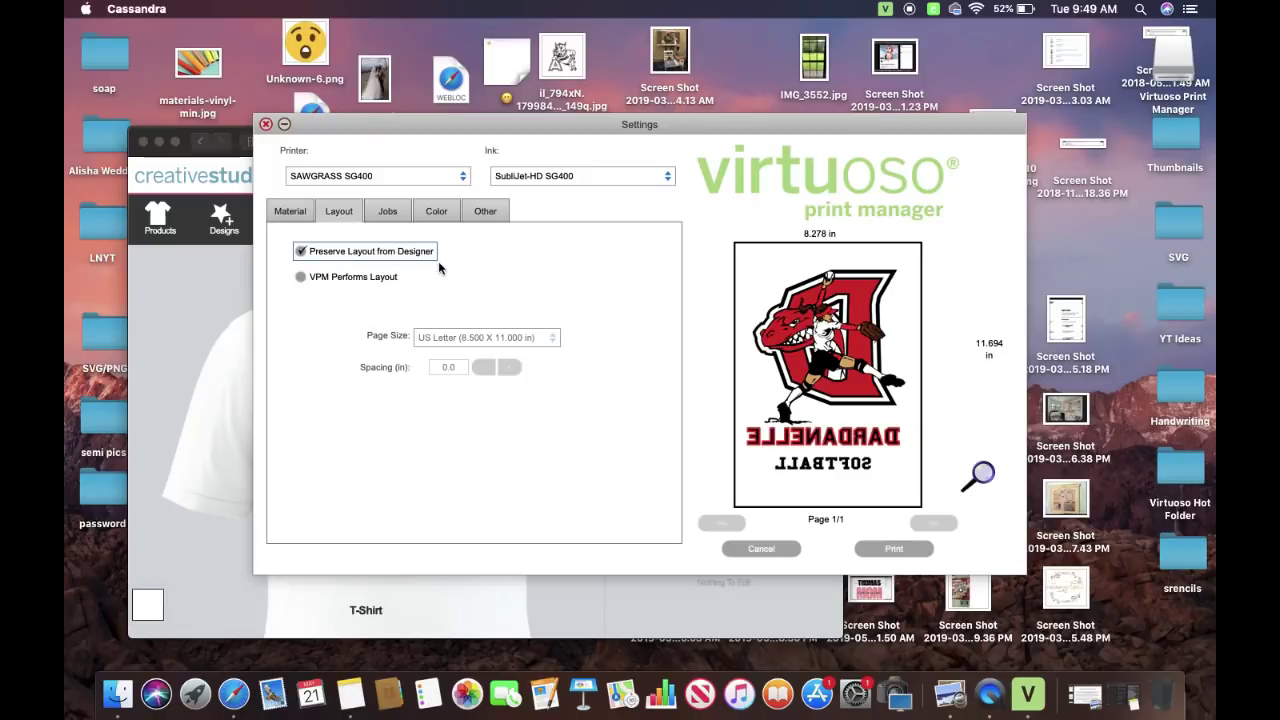
Step: Set the print height of the Dardanelle school job to 11 in
click(396, 215)
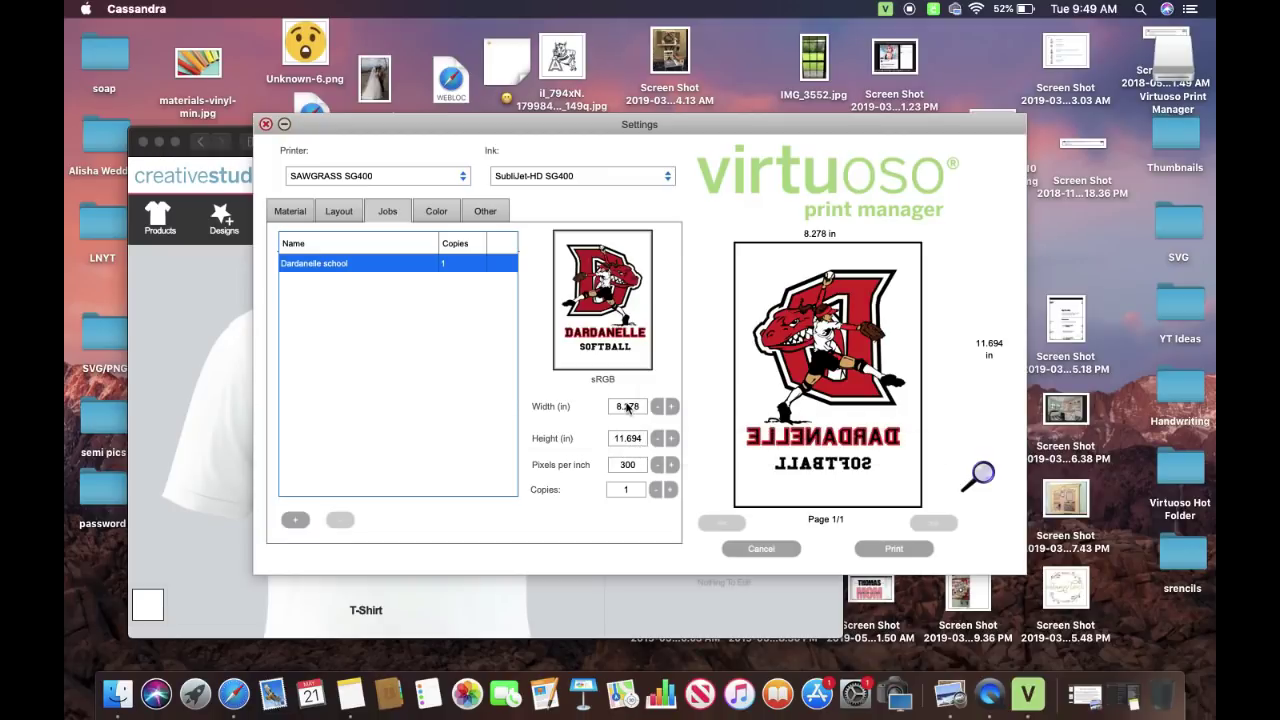
click(658, 438)
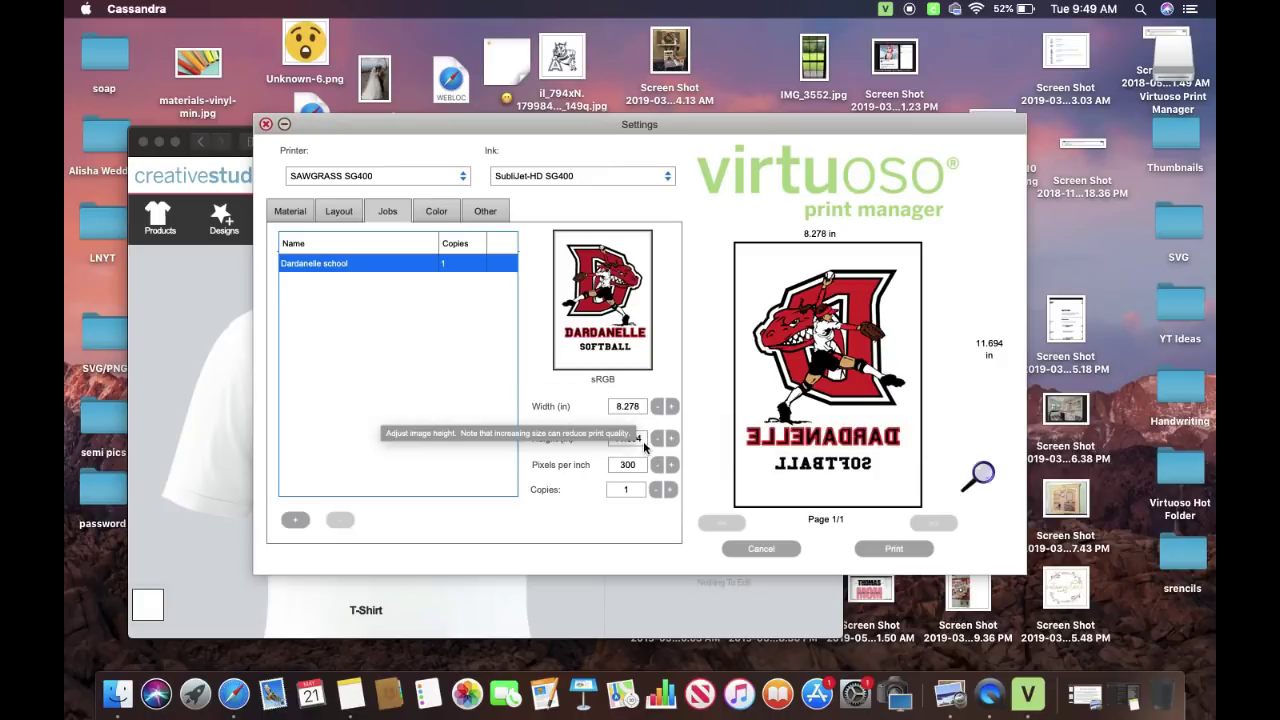
double_click(643, 441)
text(11)
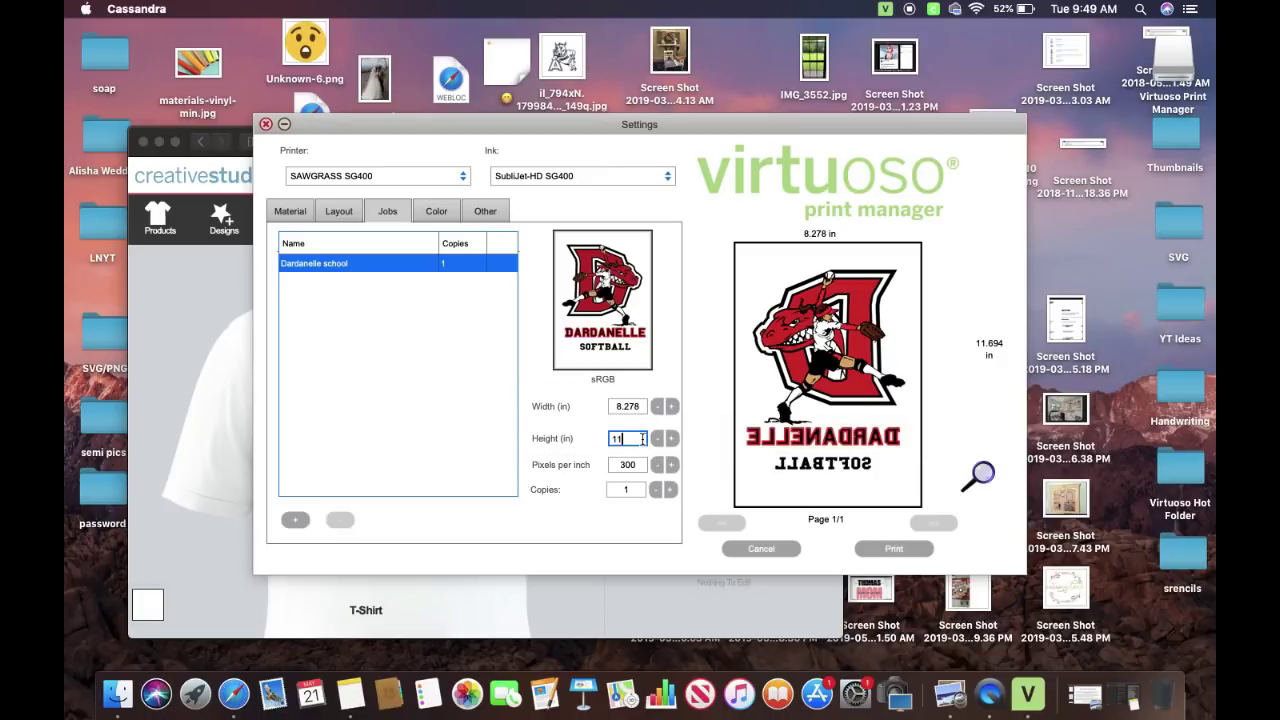
key(Return)
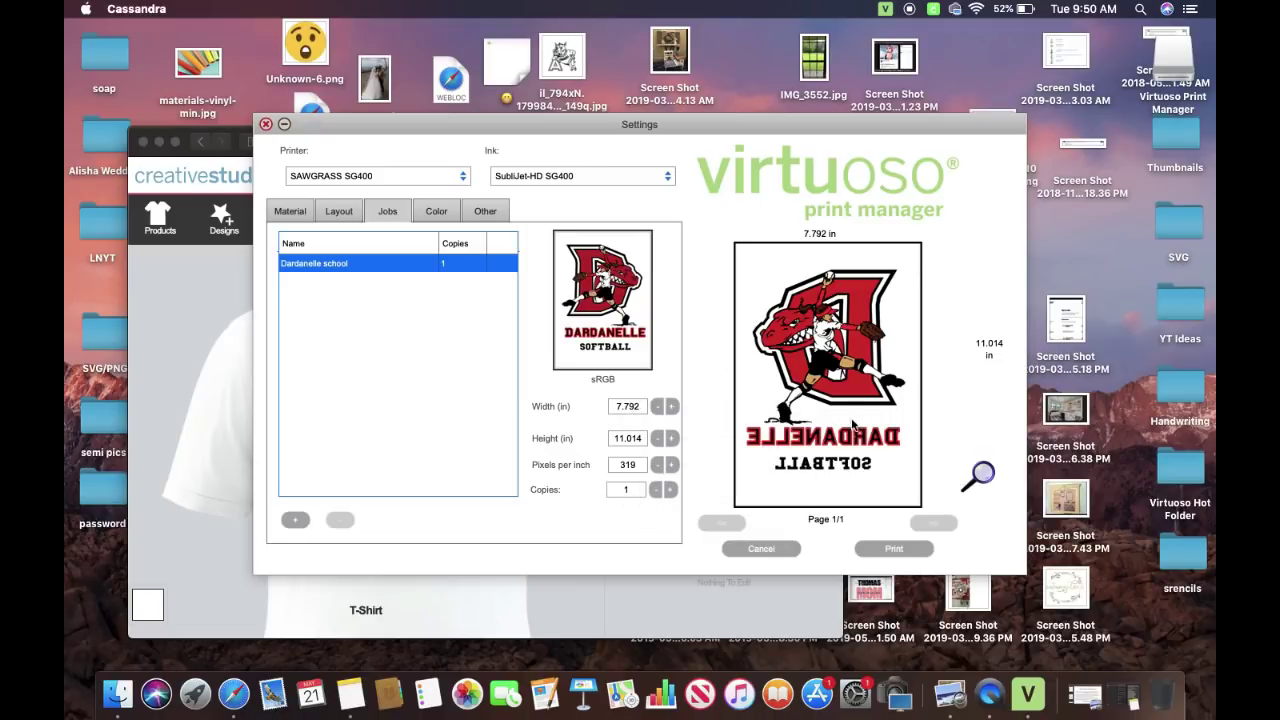
Step: Examine the color adjustments, the color mode choices and the other print options, and return to the material settings
click(436, 212)
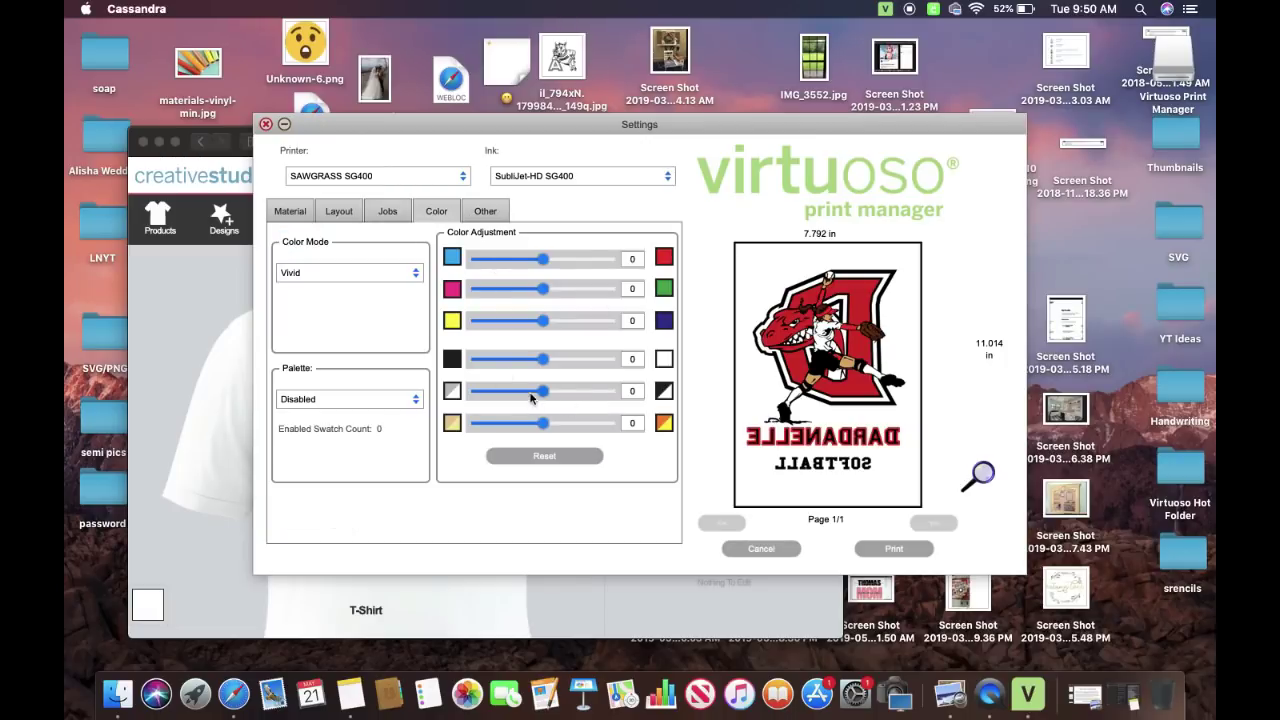
click(410, 273)
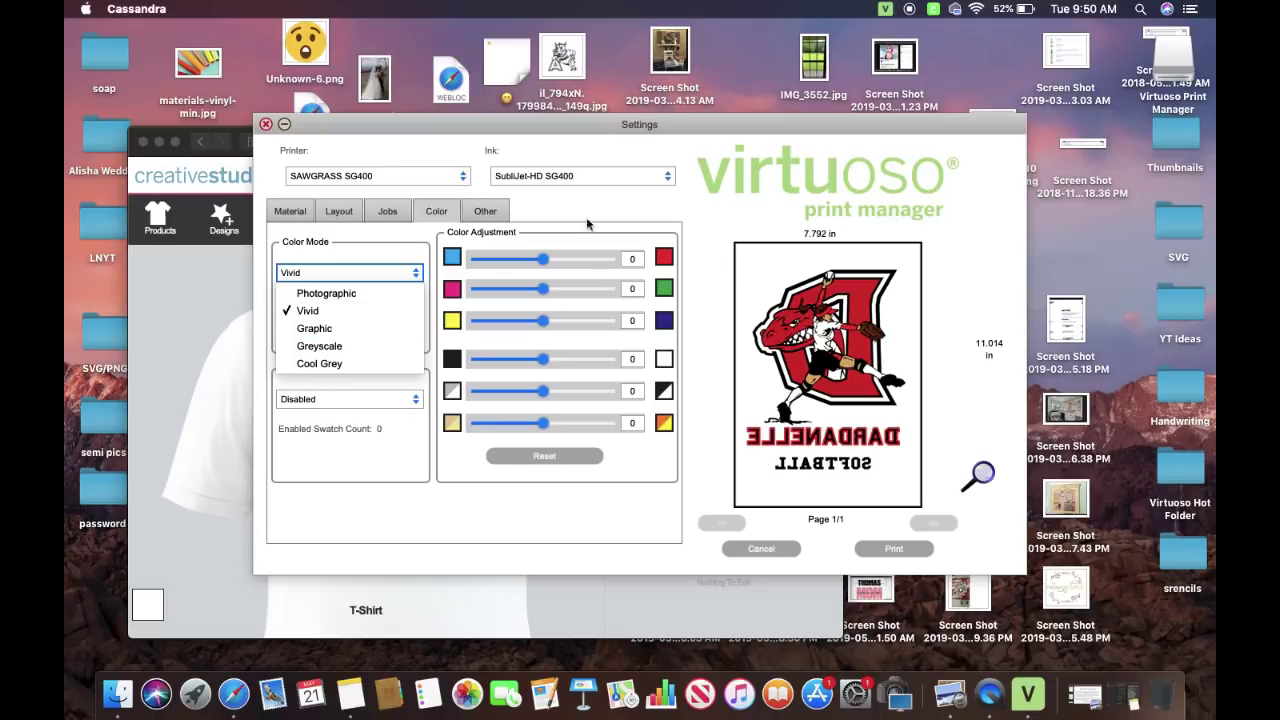
click(485, 211)
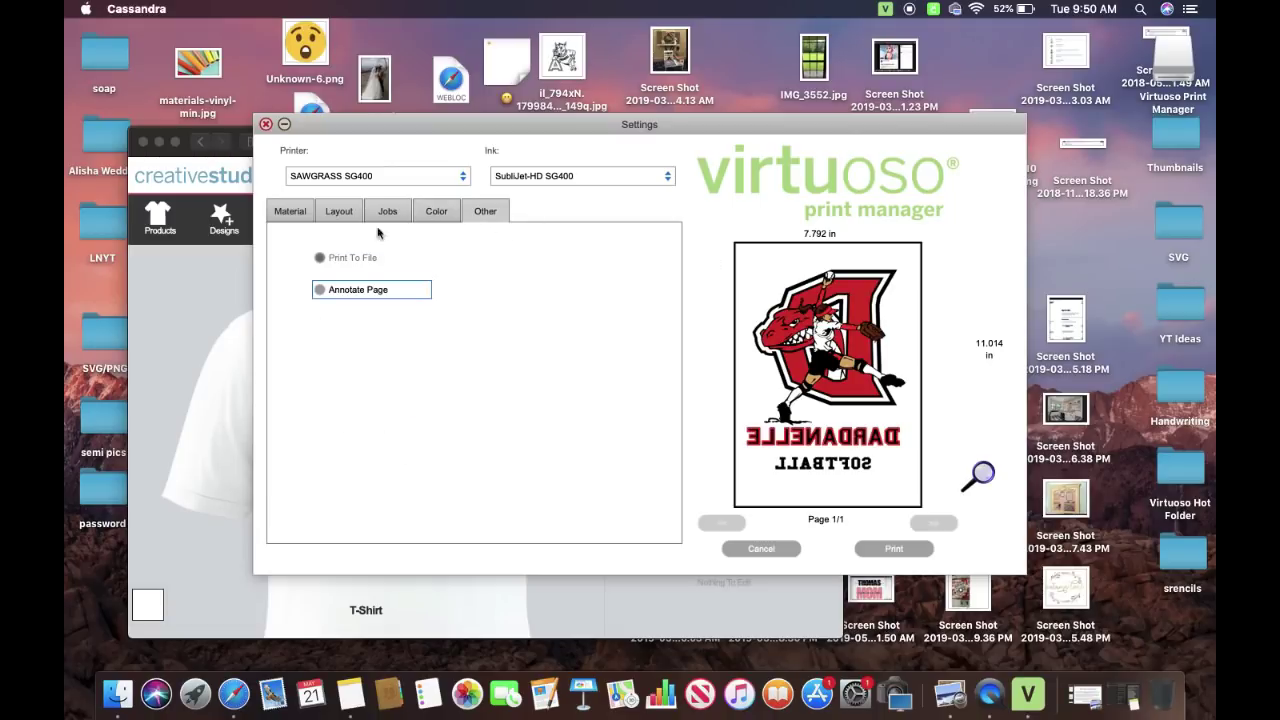
click(299, 215)
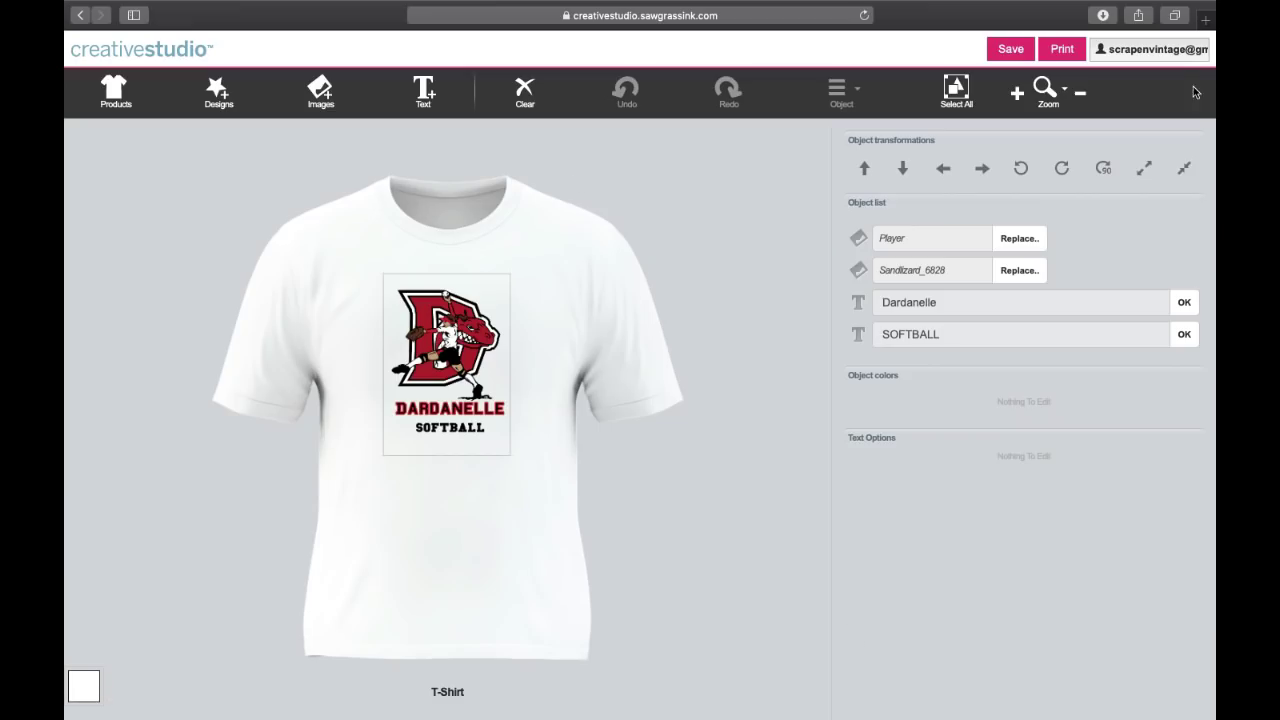
Step: Switch back to Creative Studio and view the account options without choosing one
click(1150, 49)
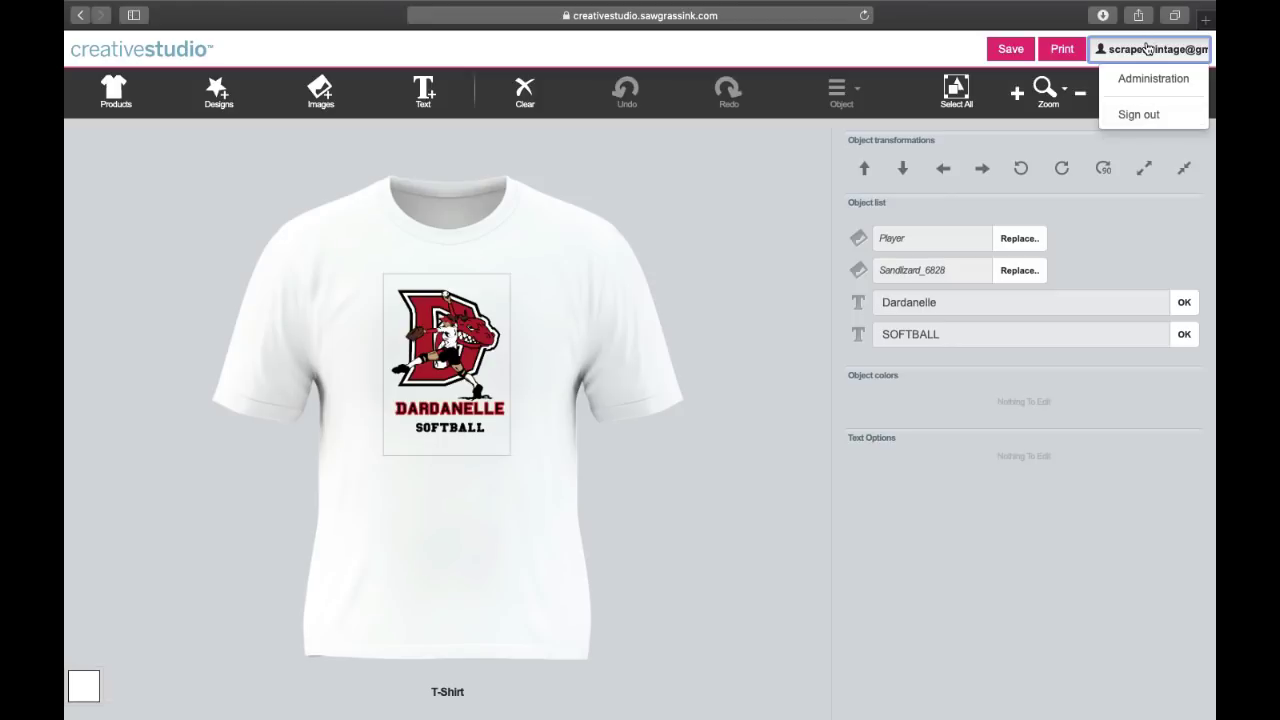
click(734, 244)
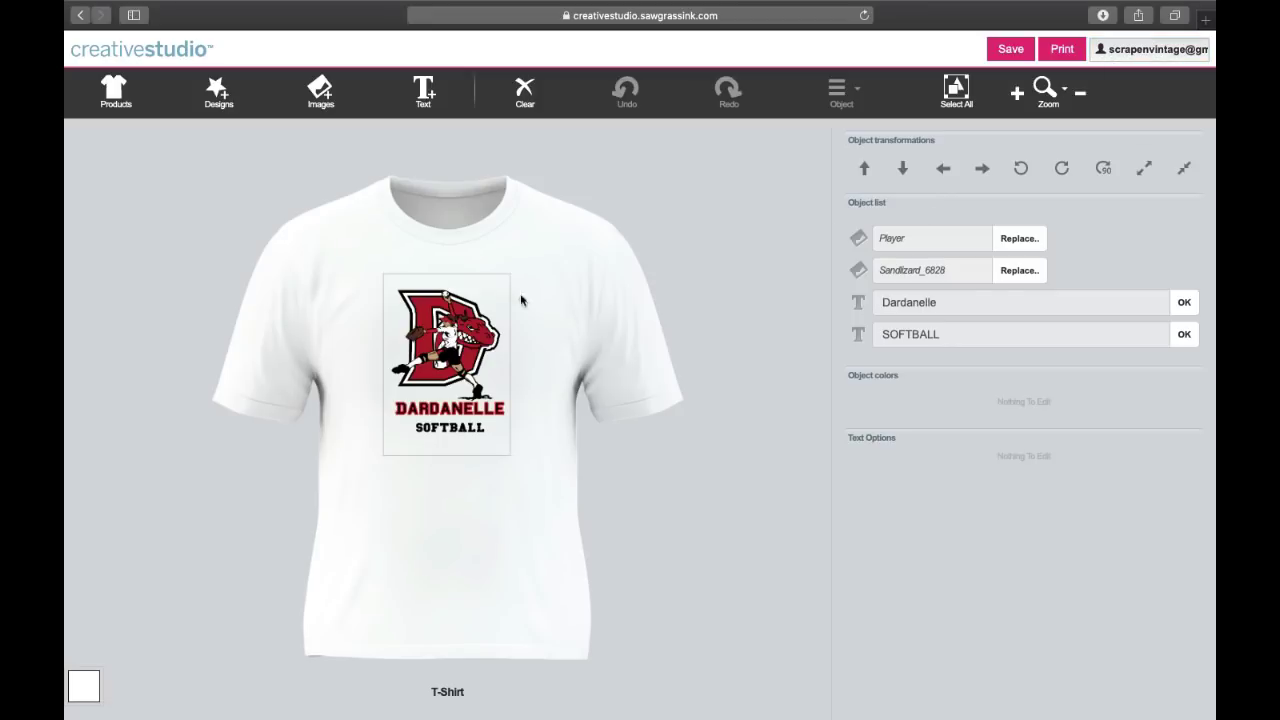